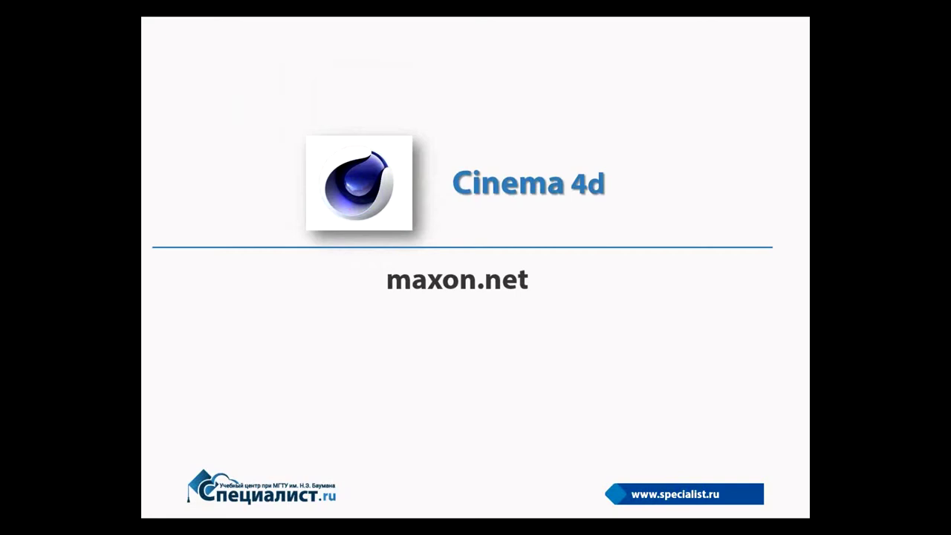
Switch to Cinema 4D and fill the viewport area with a single large Perspective view of the empty scene.
key("alt+Tab")
key("alt+Tab")
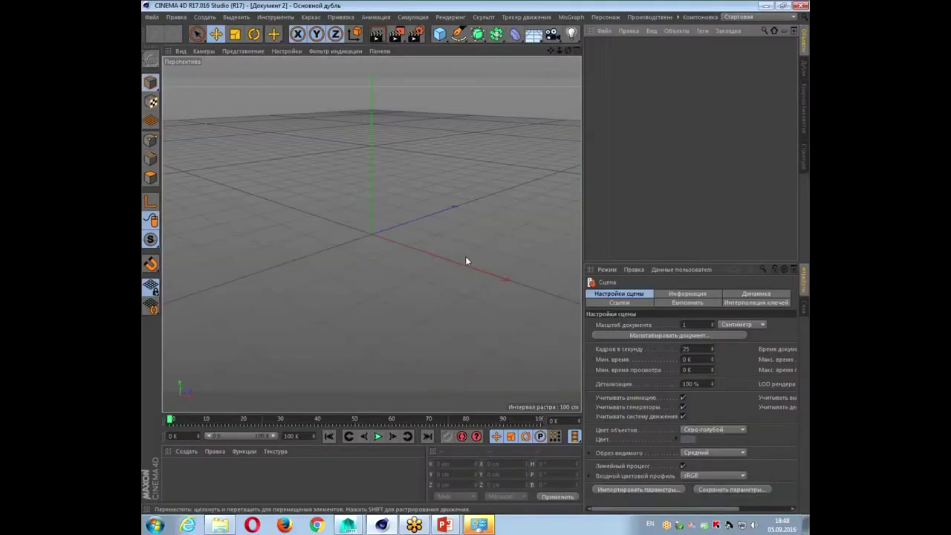
middle_click(370, 249)
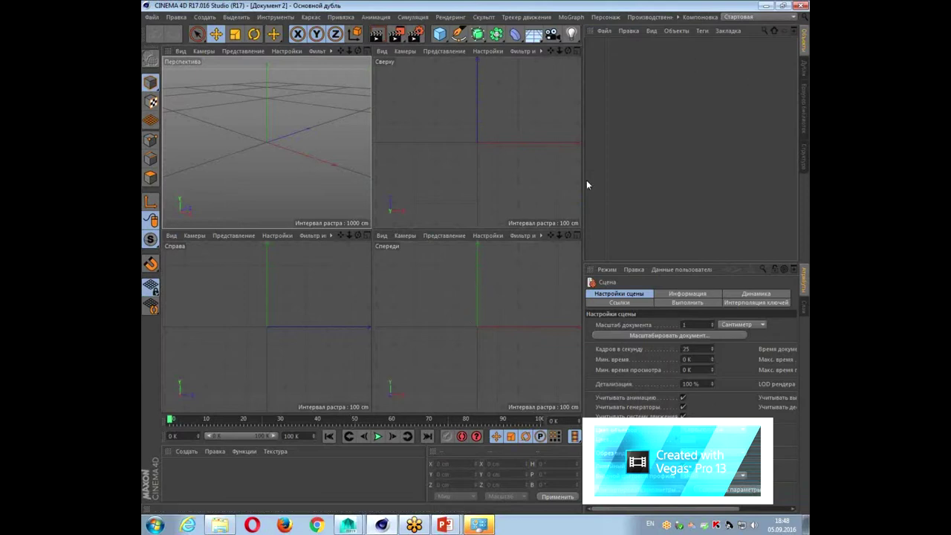
middle_click(239, 150)
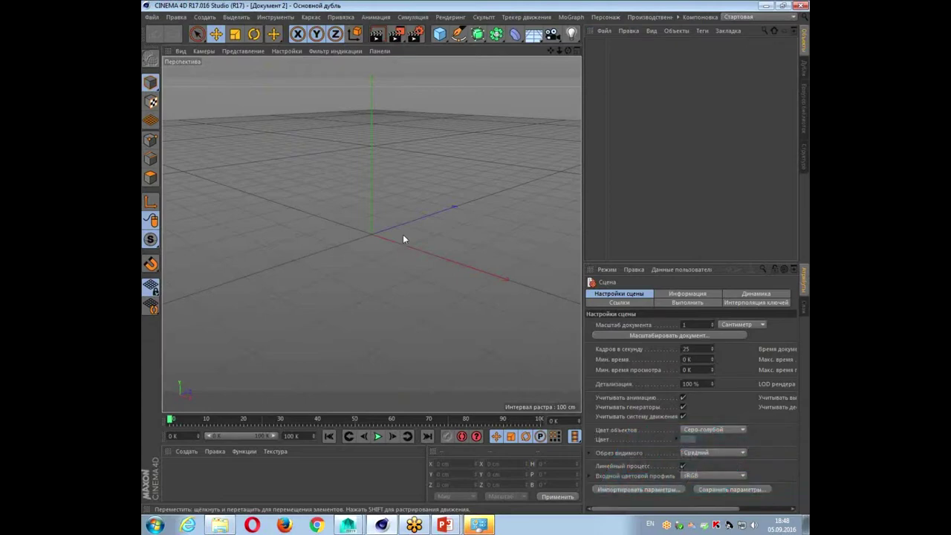
left_click(440, 35)
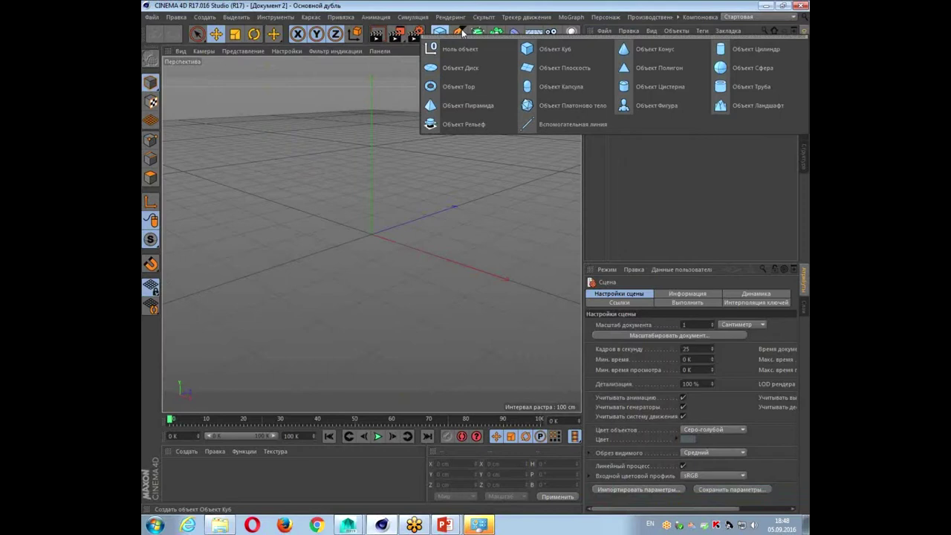
Add a Сплайн Текст (Text spline) and replace its text with HELLO.
left_click(460, 34)
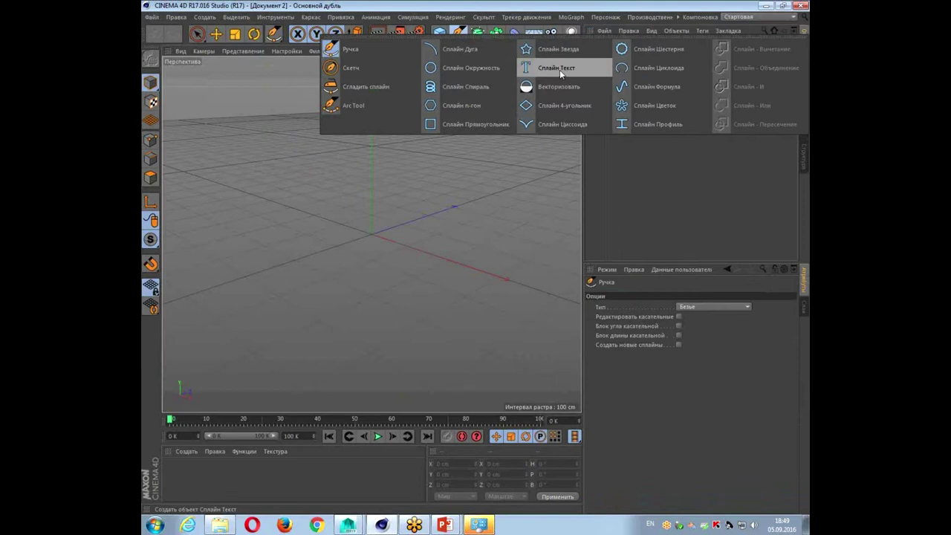
left_click(560, 68)
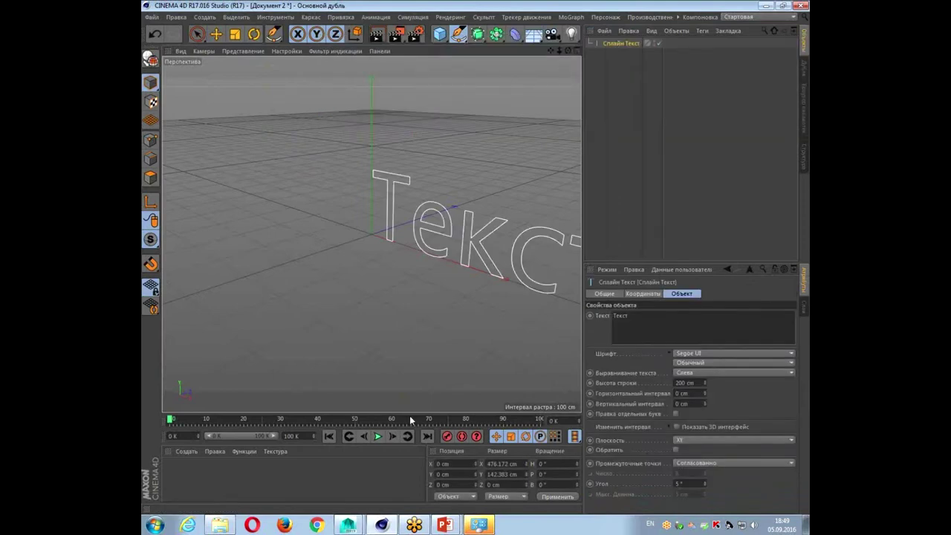
mouse_move(479, 344)
left_mouse_down("alt")
mouse_move(396, 311)
mouse_move(433, 303)
mouse_move(423, 283)
left_mouse_up("alt")
middle_click(433, 304)
middle_click(310, 177)
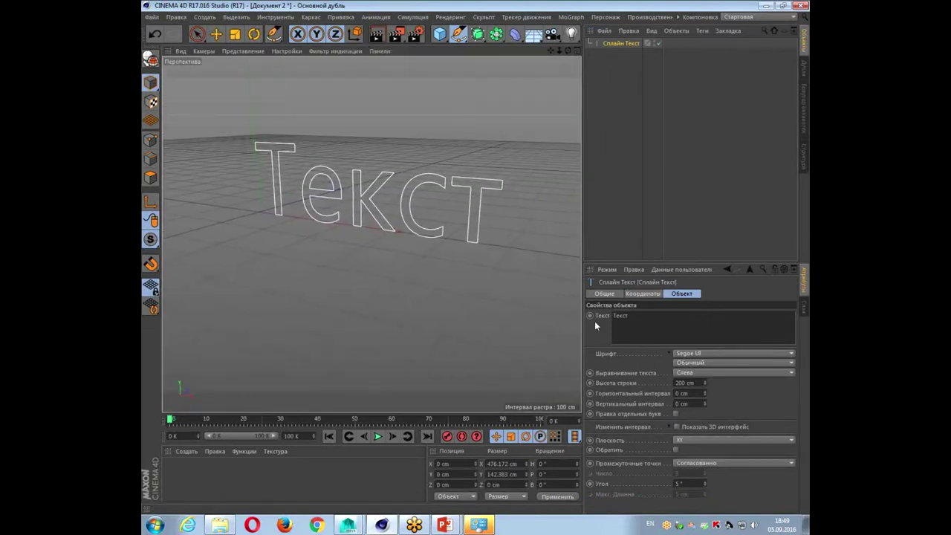
key("BackSpace")
key("BackSpace")
key("BackSpace")
type("HELLO")
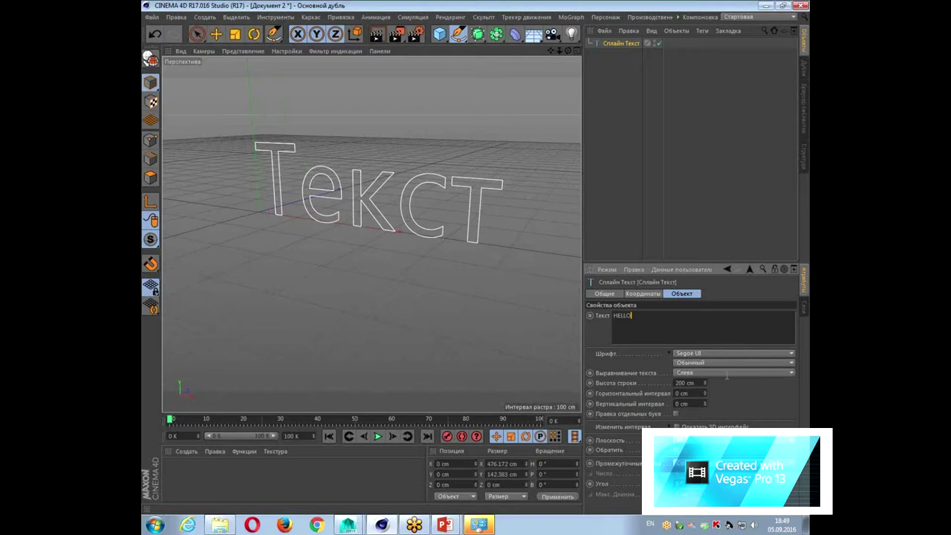
Set the HELLO text alignment to По центру and its font style to Полужирный (bold).
left_click(708, 374)
left_click(705, 392)
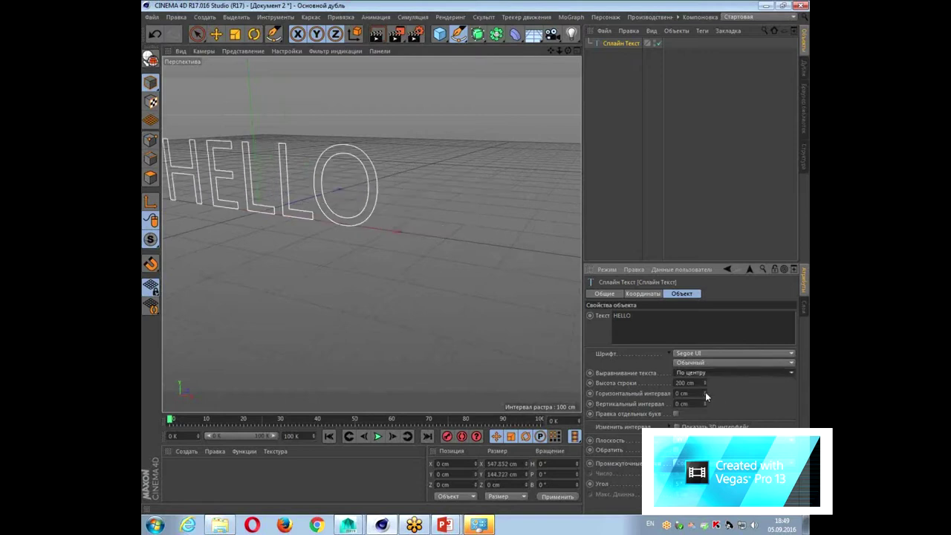
middle_click_drag(398, 284, 488, 294)
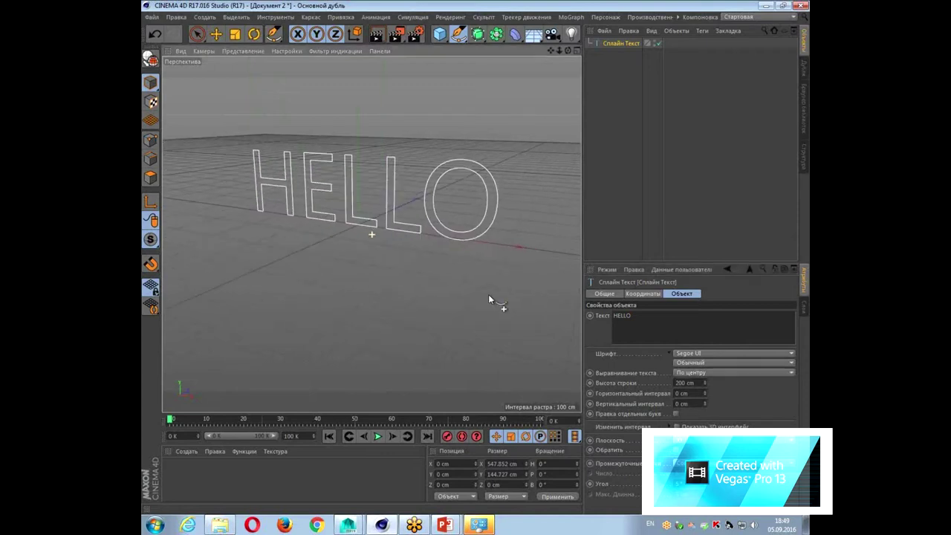
left_click(789, 365)
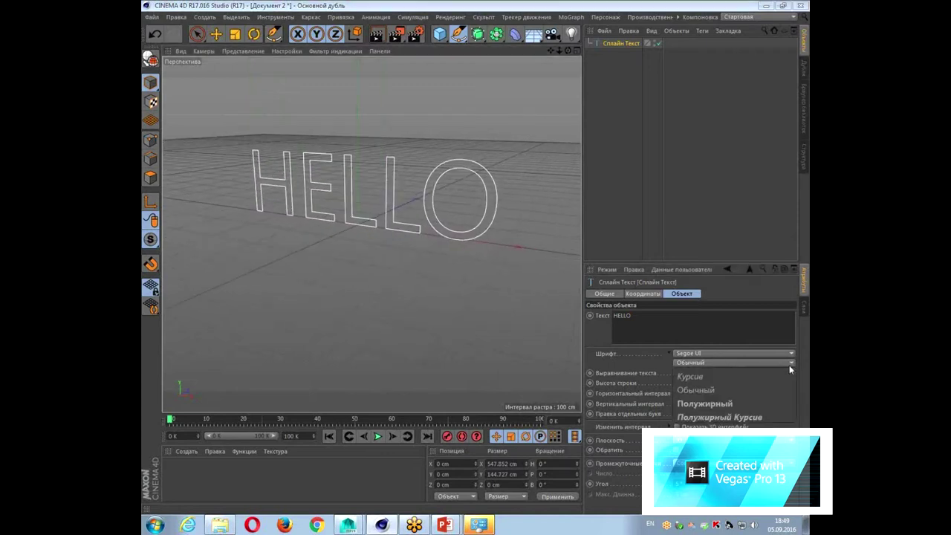
left_click(706, 405)
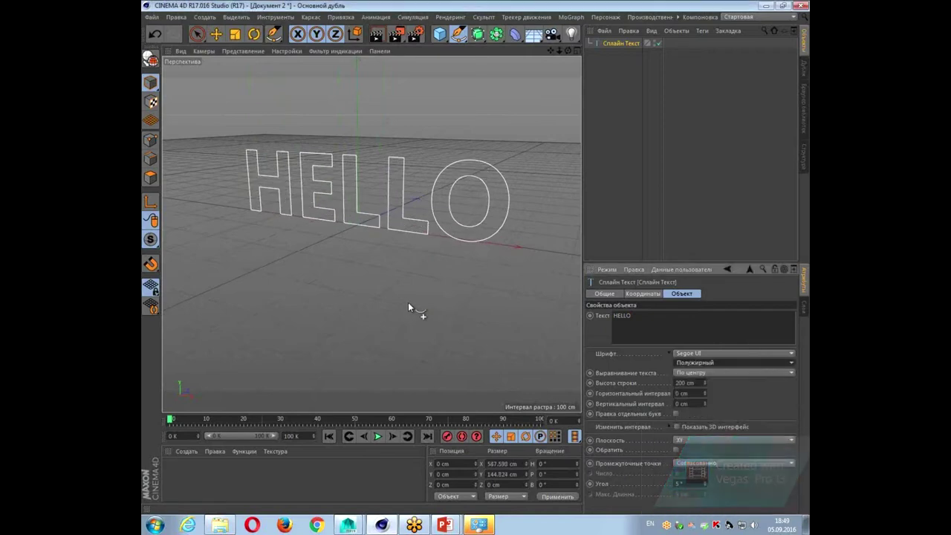
mouse_move(409, 303)
left_mouse_down("alt")
mouse_move(425, 313)
mouse_move(423, 352)
left_mouse_up("alt")
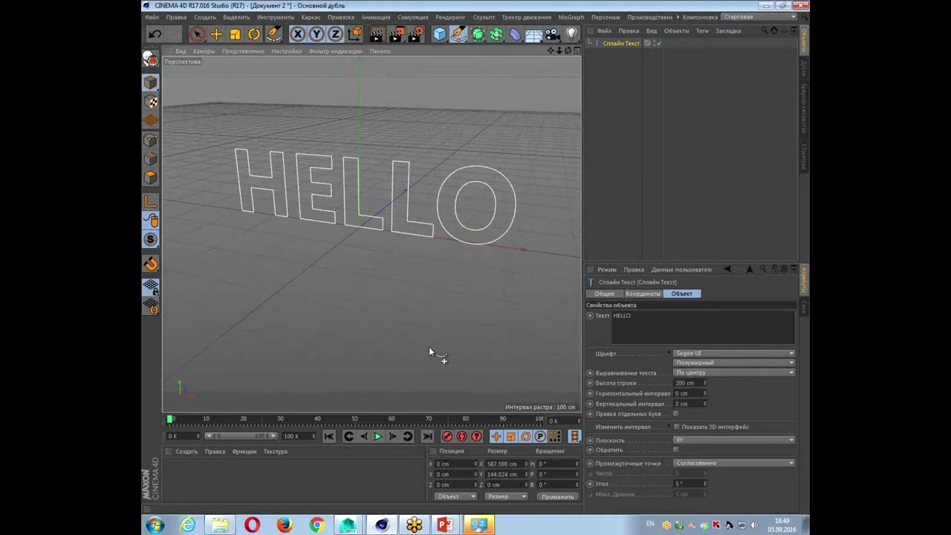
Add a Выдавливание (Extrude) generator and nest the HELLO text spline under it.
left_click(482, 41)
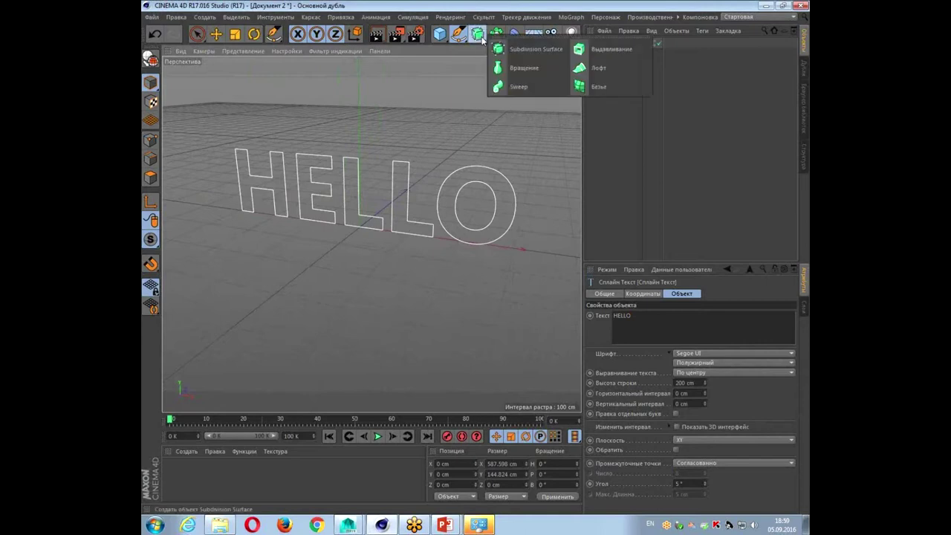
left_click(624, 52, "alt")
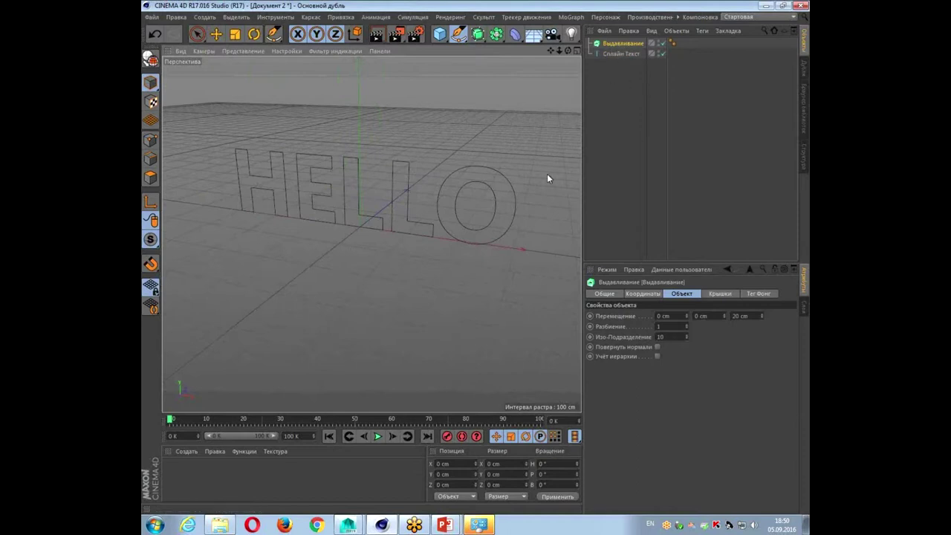
left_click(622, 55)
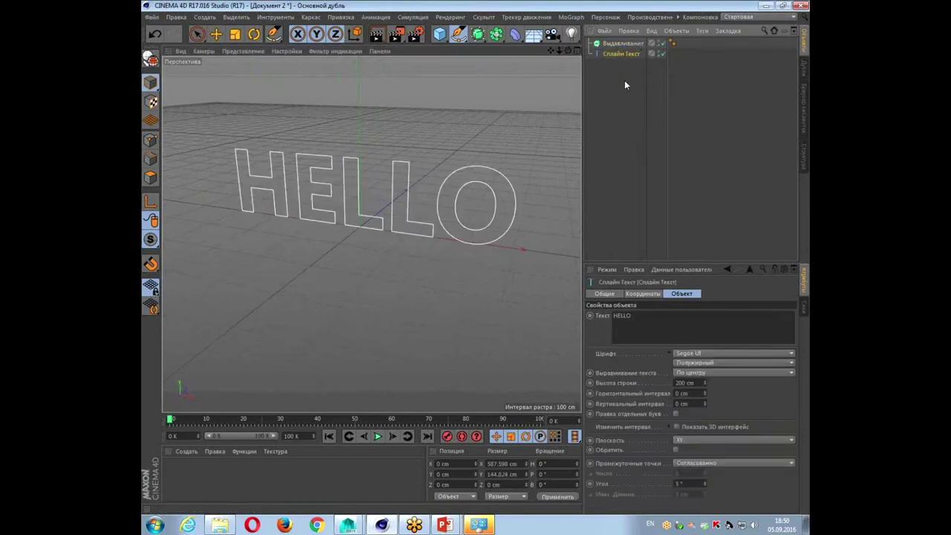
left_click(618, 63)
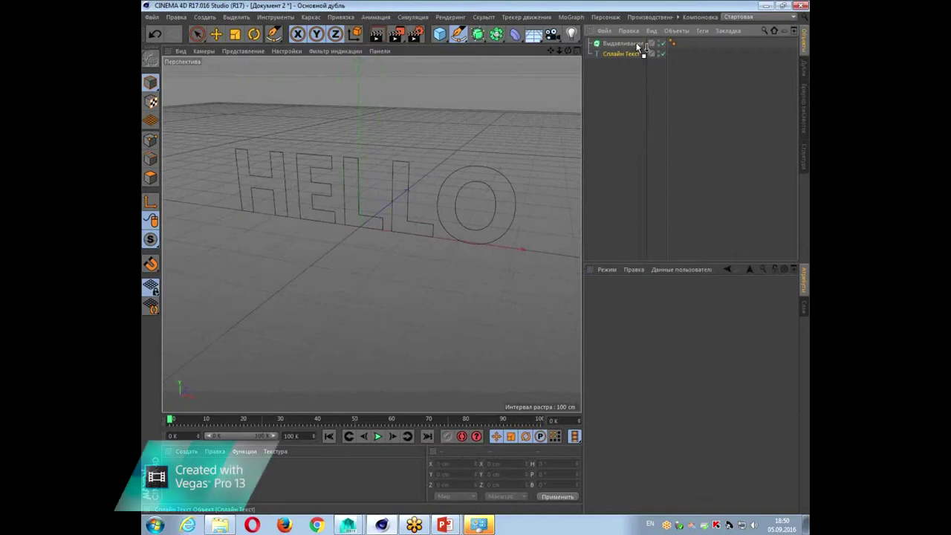
left_click_drag(640, 48, 639, 48)
left_click_drag(438, 259, 406, 299, "alt")
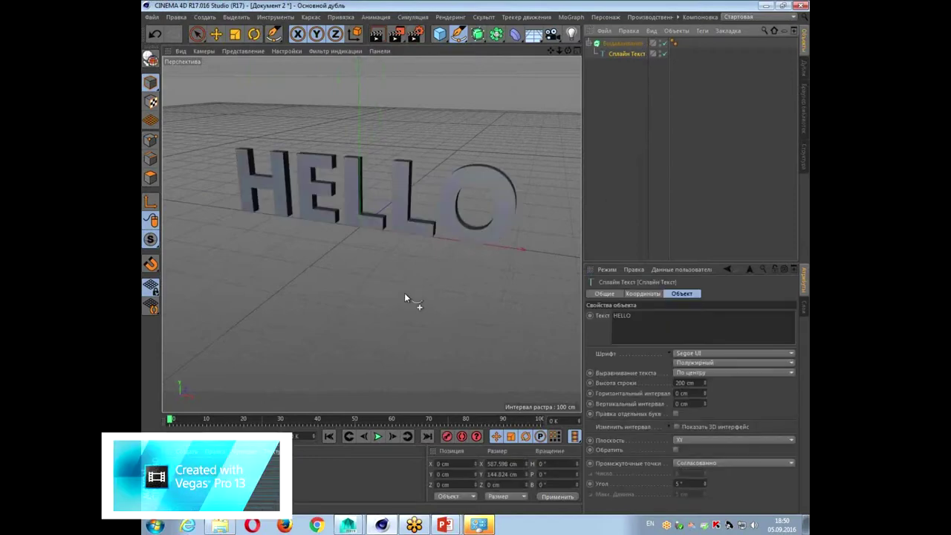
Set the Выдавливание extrude depth (third Перемещение value) to 60 cm.
scroll(384, 282, "up", 5)
scroll(392, 236, "down", 5)
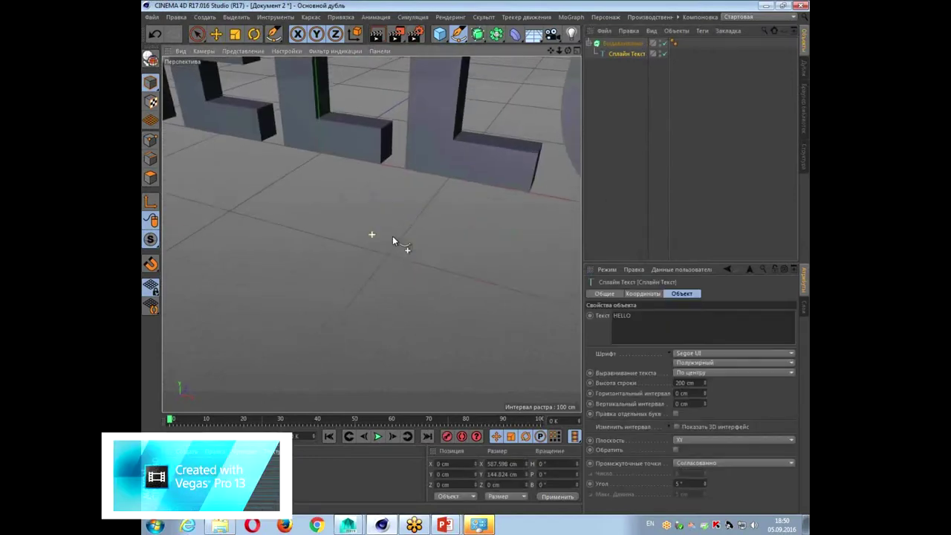
left_click_drag(394, 270, 438, 385, "alt")
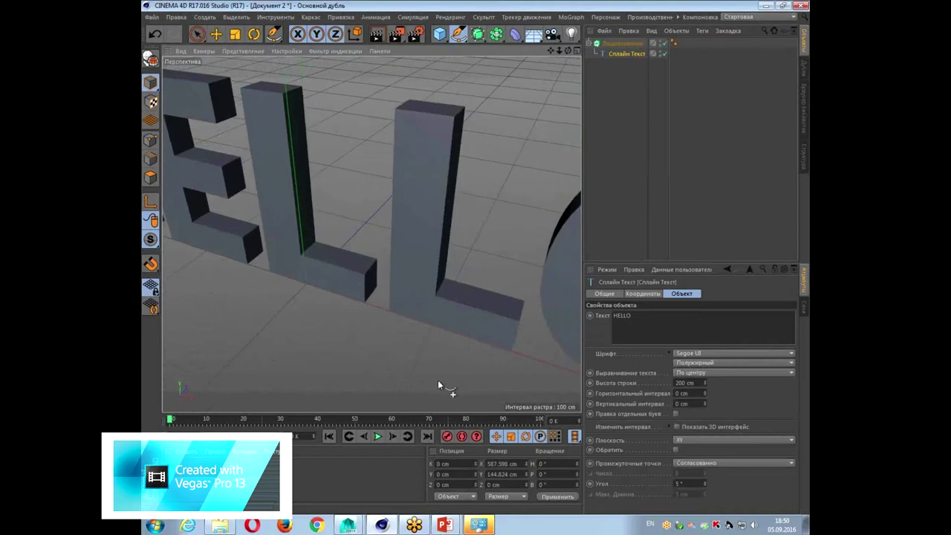
left_click(621, 45)
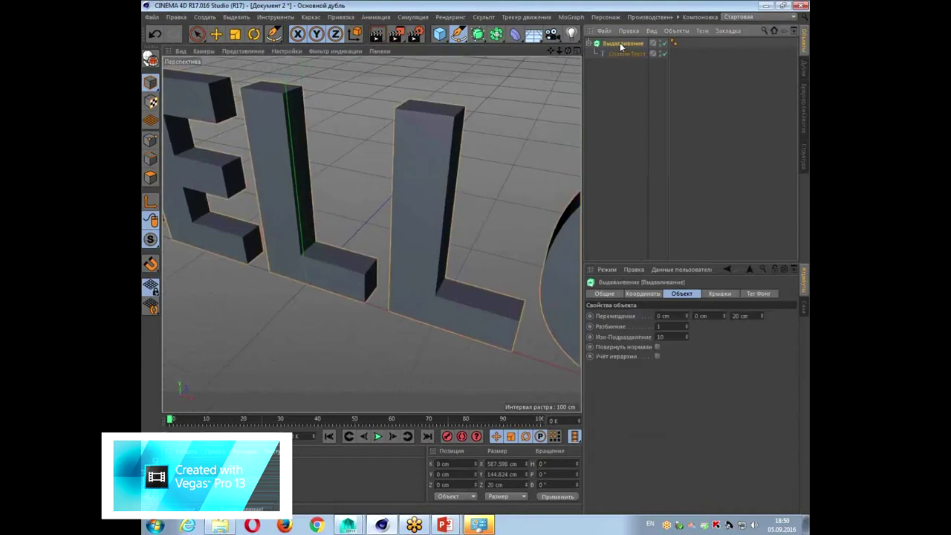
double_click(740, 319)
type("60")
key("Return")
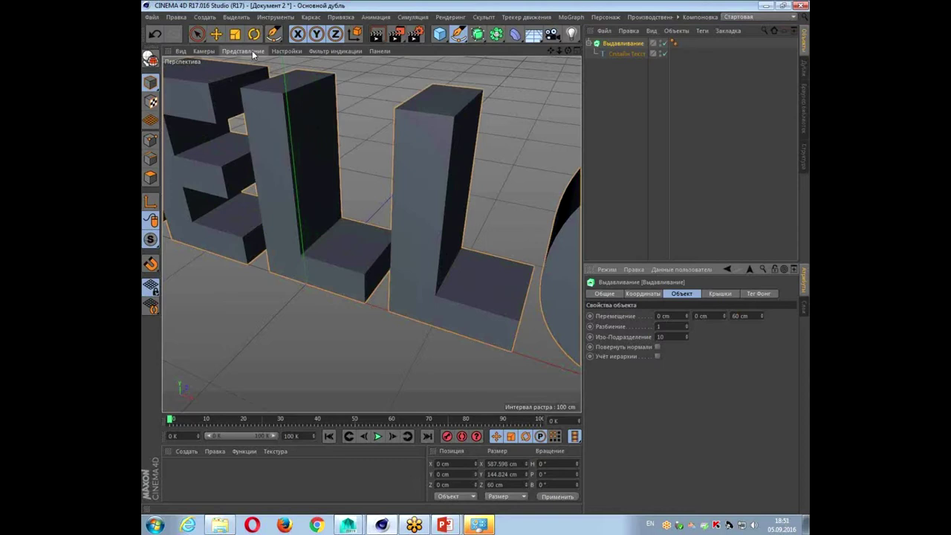
Switch the viewport to Gouraud Shading (Lines) and add more segments along the letters' sides.
left_click(252, 50)
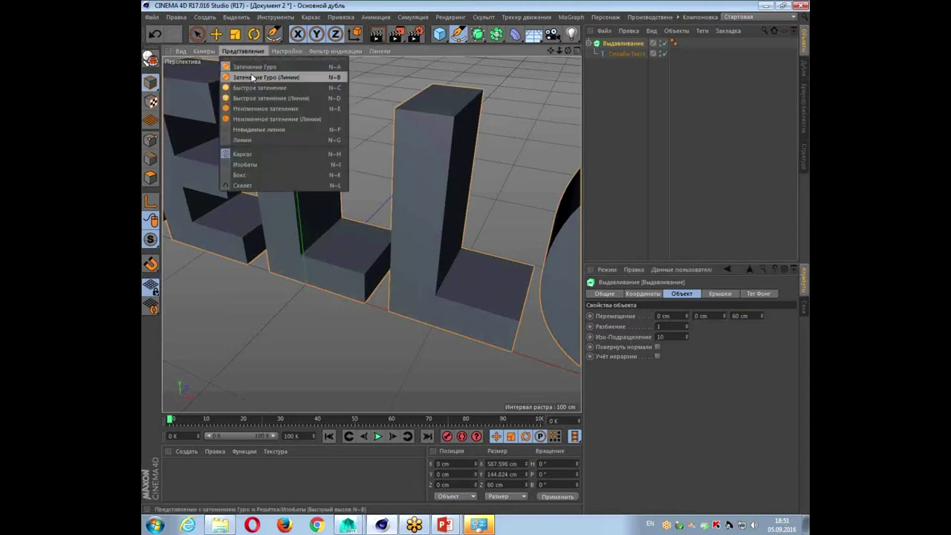
left_click(253, 78)
left_click_drag(304, 206, 373, 302, "alt")
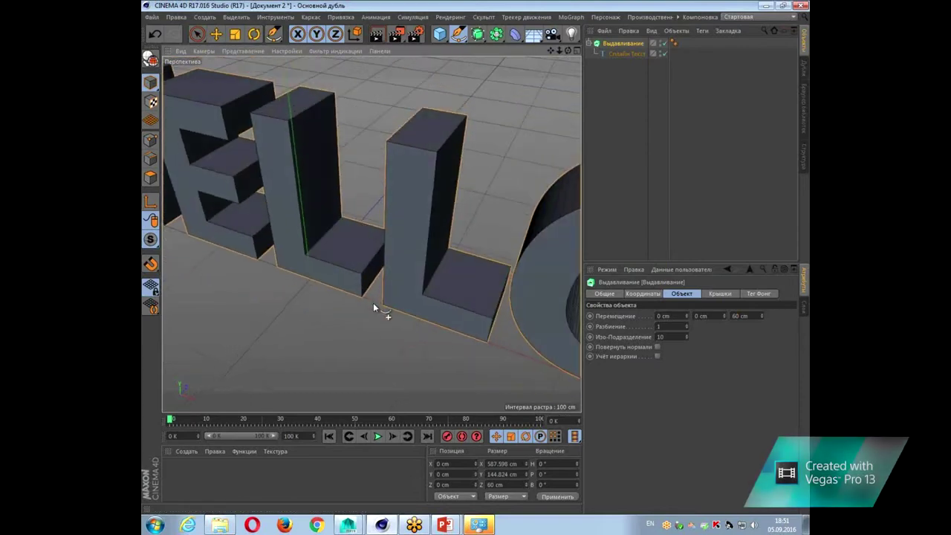
left_click_drag(687, 325, 687, 323)
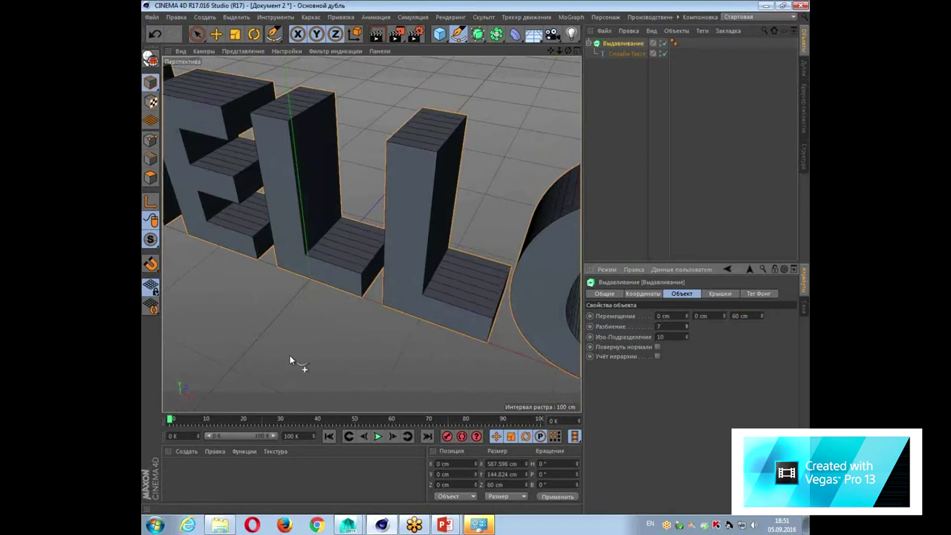
Set the extrude caps to Четырехугольник (quadrangle) type with regular subdivision of 7 cm width.
left_click(719, 294)
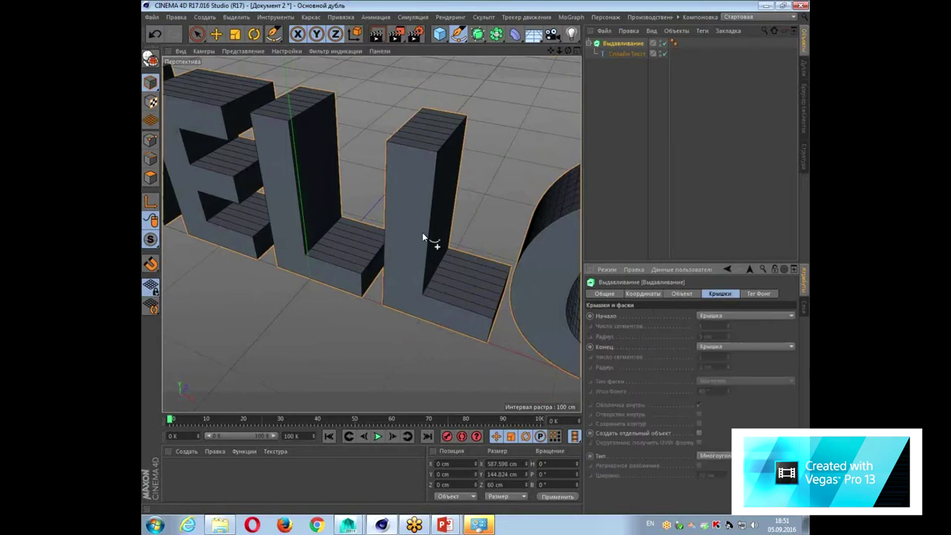
middle_click_drag(389, 316, 404, 281)
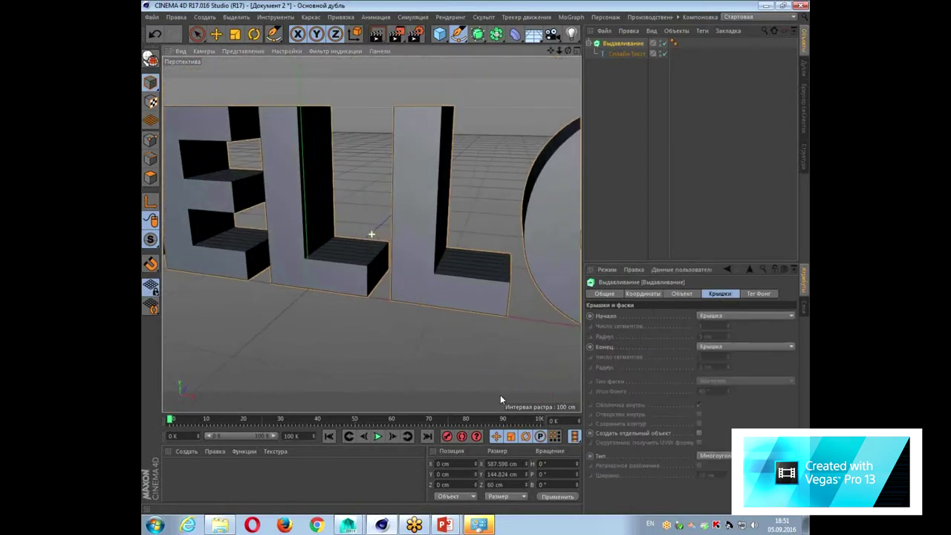
left_click(727, 456)
left_click(722, 477)
left_click(699, 465)
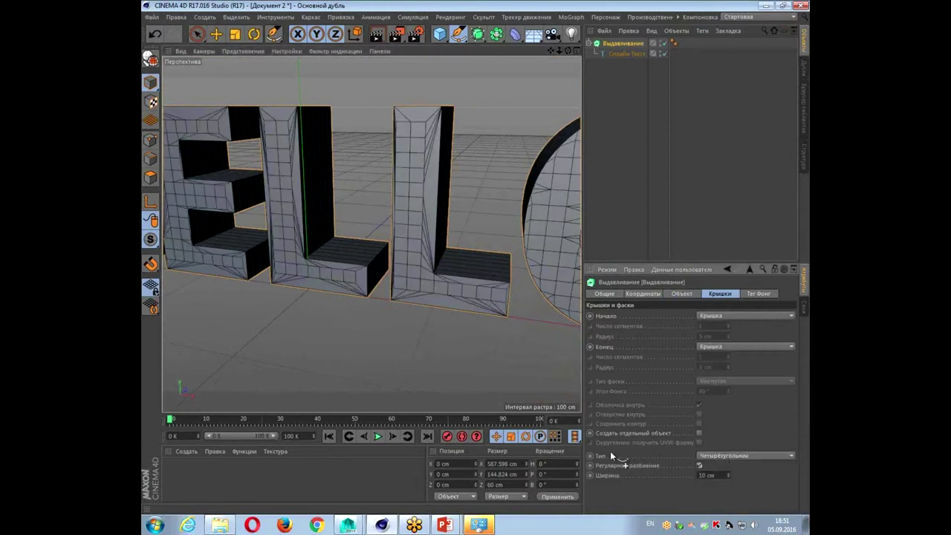
middle_click_drag(389, 378, 457, 420)
left_click_drag(722, 474, 728, 474)
mouse_move(282, 349)
left_mouse_down("alt")
mouse_move(260, 320)
mouse_move(274, 324)
left_mouse_up("alt")
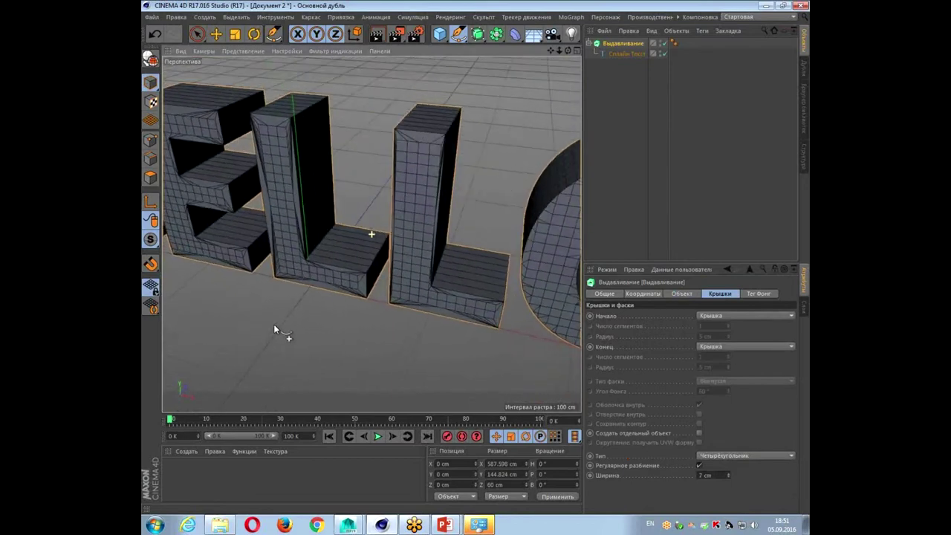
Set the HELLO text spline's Intermediate Points to Subdivided and view it from a low front angle.
left_click(623, 54)
mouse_move(431, 276)
left_mouse_down("alt")
mouse_move(425, 314)
mouse_move(439, 141)
left_mouse_up("alt")
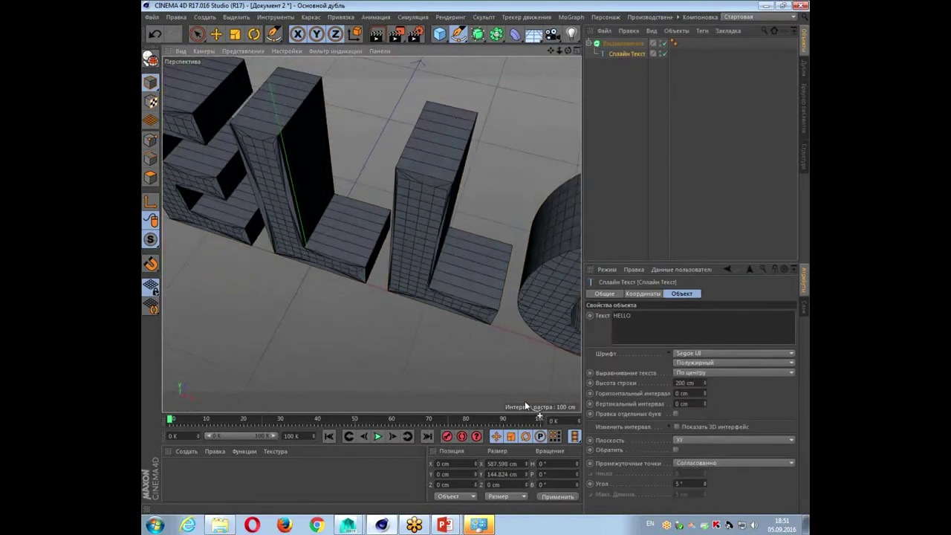
left_click(713, 462)
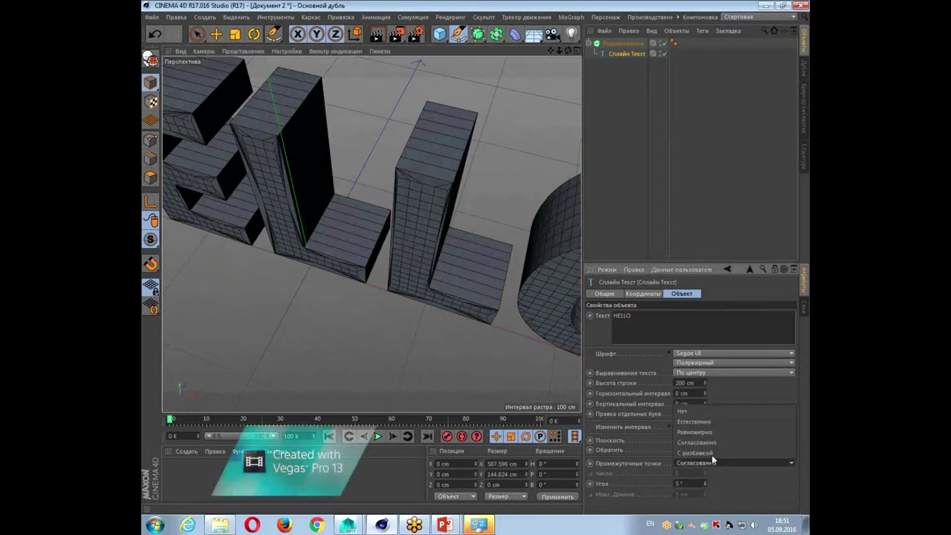
left_click(711, 453)
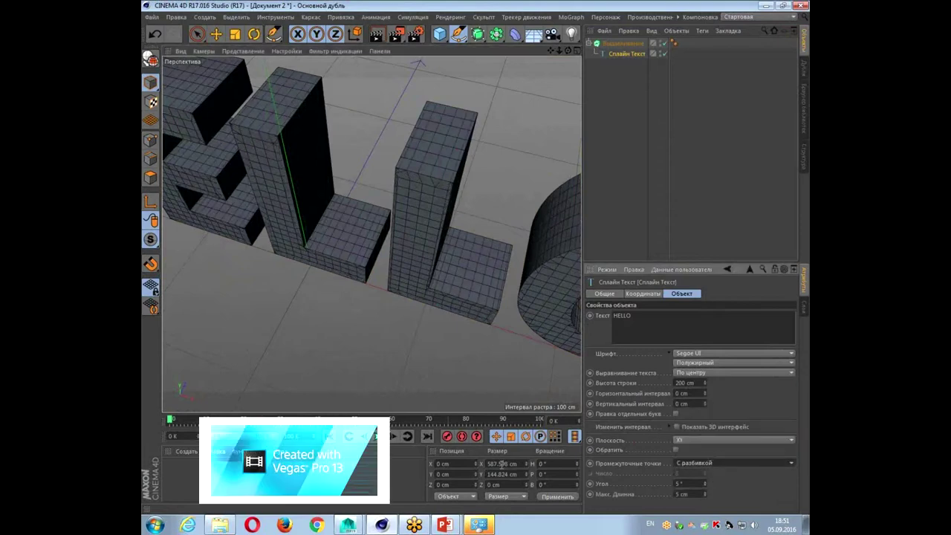
mouse_move(519, 372)
left_mouse_down("alt")
mouse_move(458, 359)
mouse_move(502, 318)
mouse_move(537, 314)
mouse_move(452, 323)
mouse_move(448, 272)
mouse_move(432, 380)
mouse_move(438, 354)
mouse_move(429, 309)
mouse_move(424, 351)
left_mouse_up("alt")
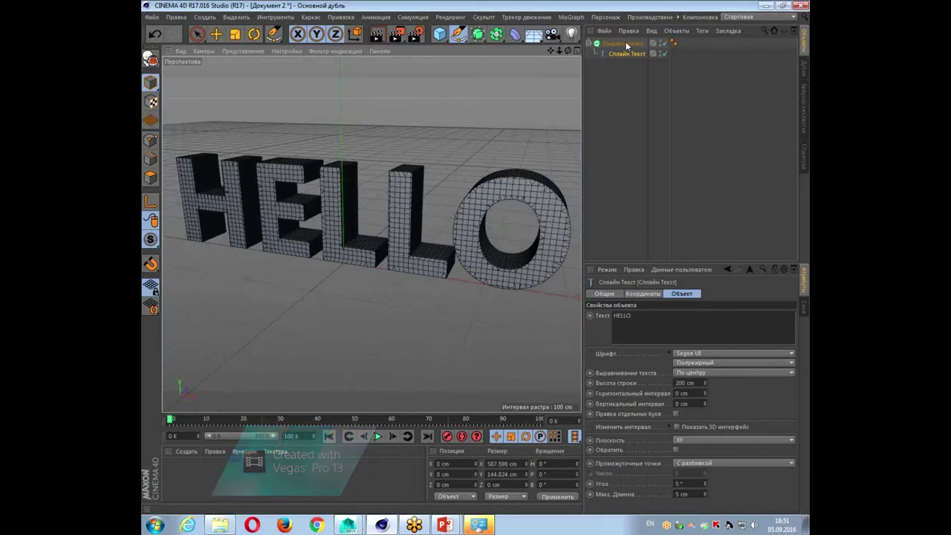
Make the HELLO text spline and the Выдавливание extrude editable.
left_click(681, 31)
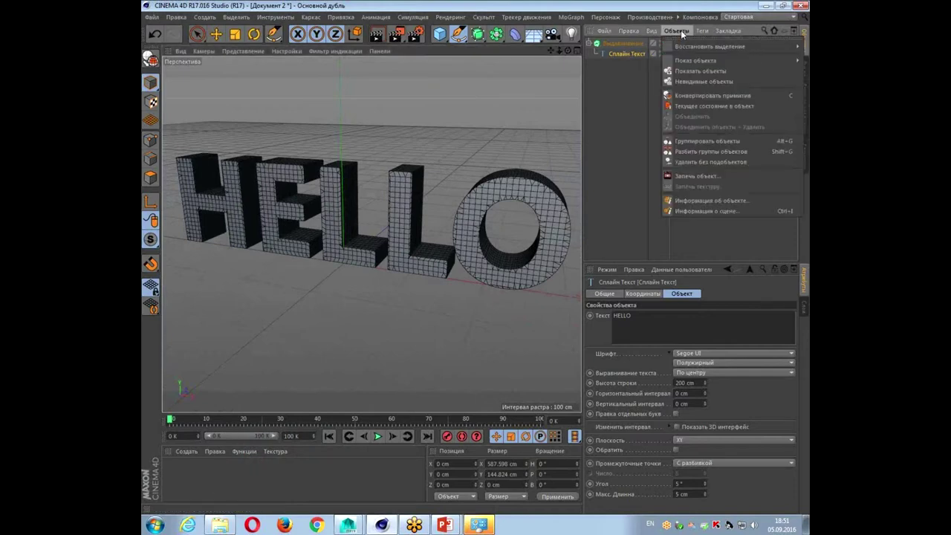
left_click(760, 97)
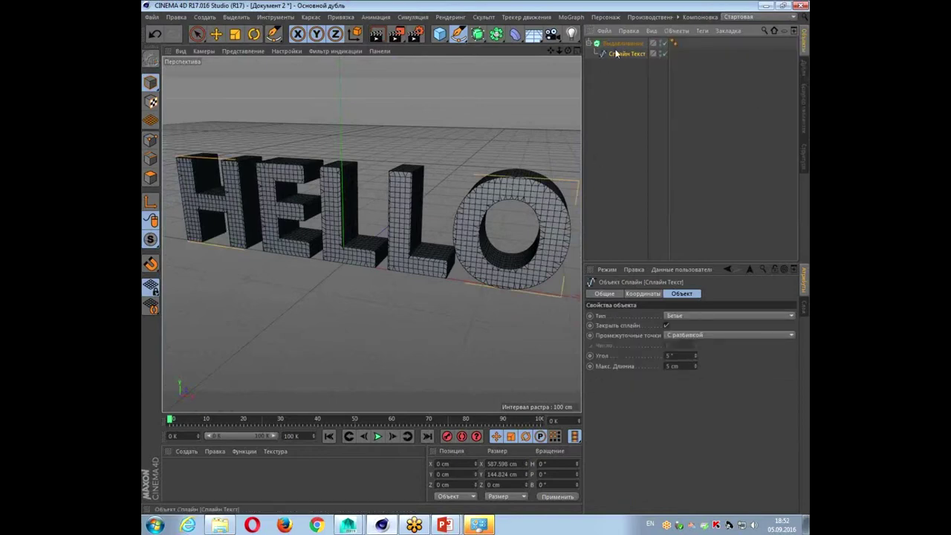
left_click(617, 43)
left_click(590, 43)
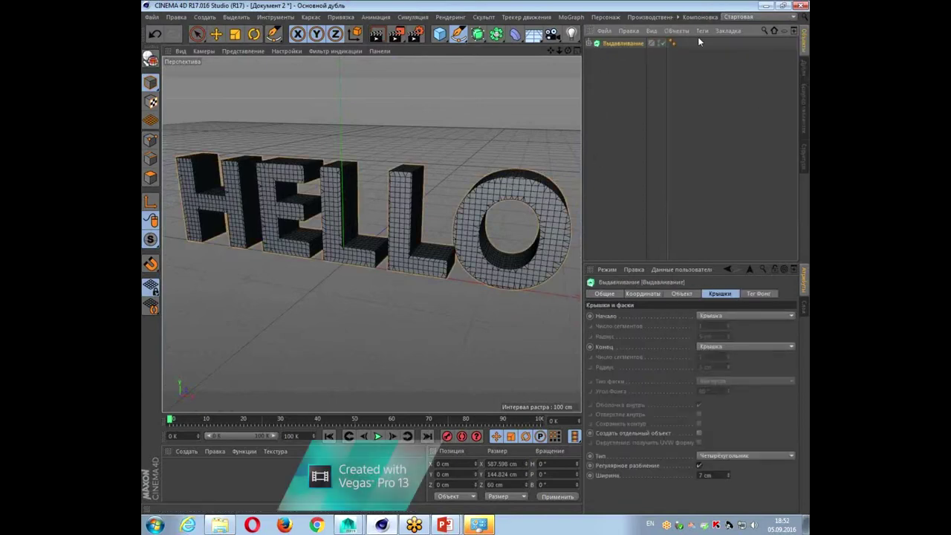
right_click(665, 38)
left_click(737, 97)
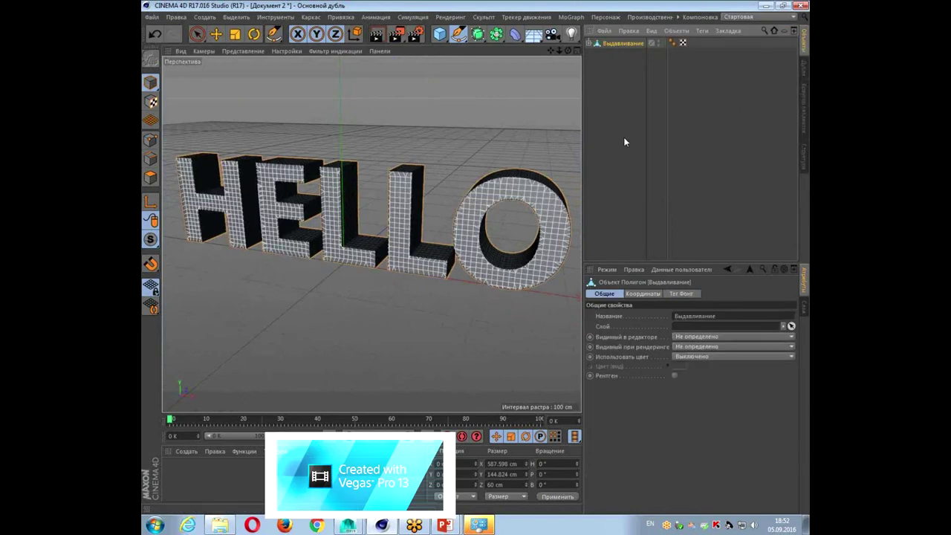
Select the converted extrusion together with its Шапка 1 and Шапка 2 cap children.
right_click(620, 44)
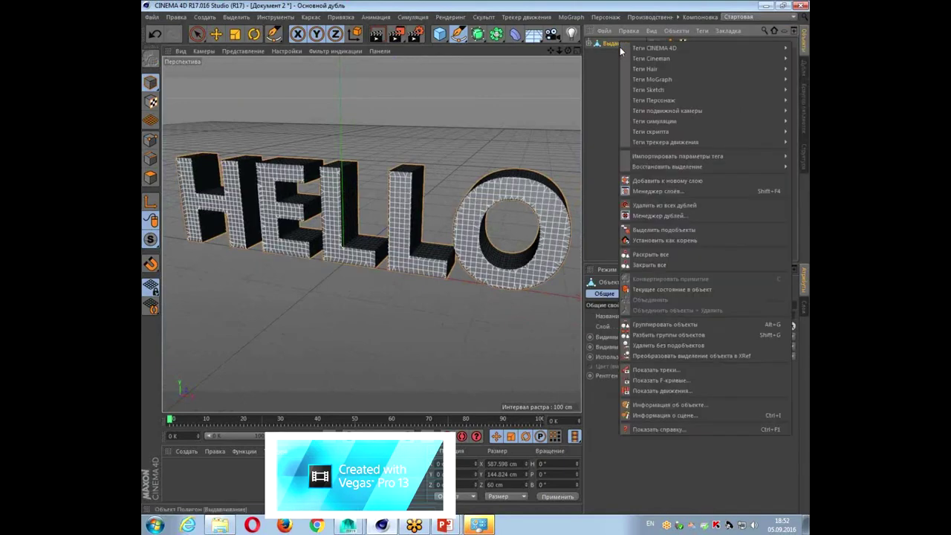
left_click(687, 230)
left_click(588, 44)
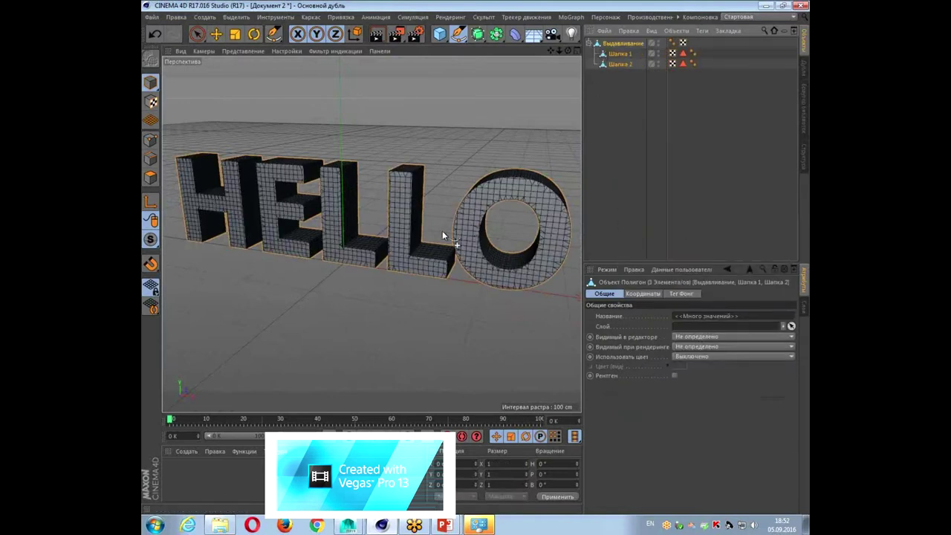
right_click(614, 46)
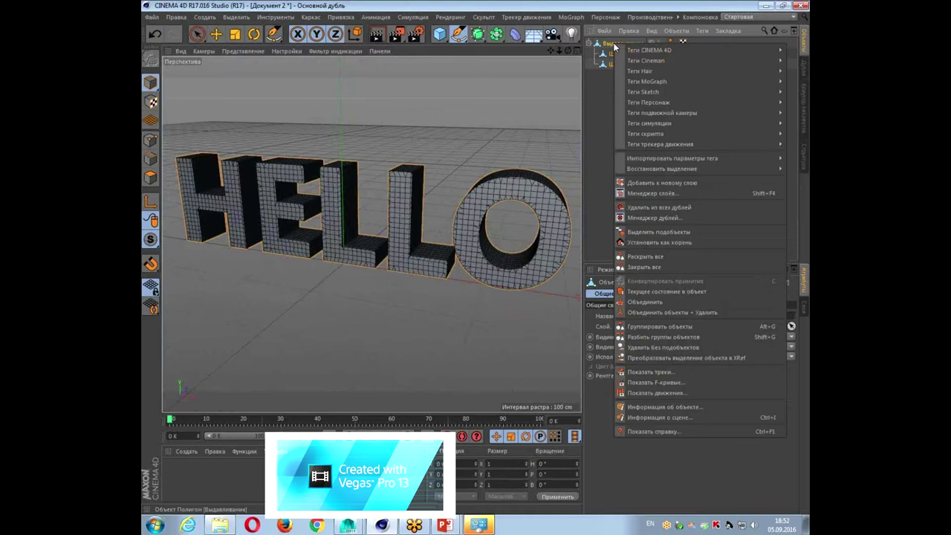
left_click(721, 232)
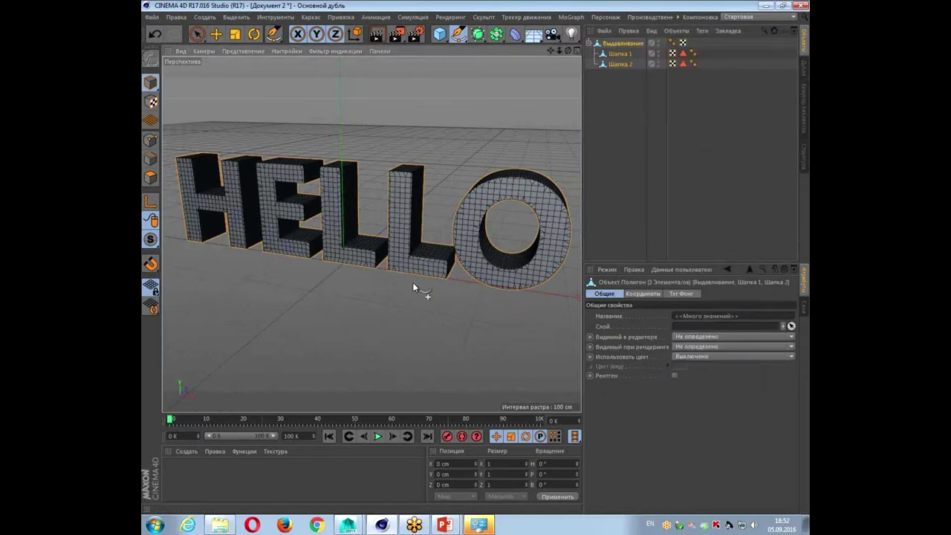
left_click_drag(414, 288, 415, 300, "alt")
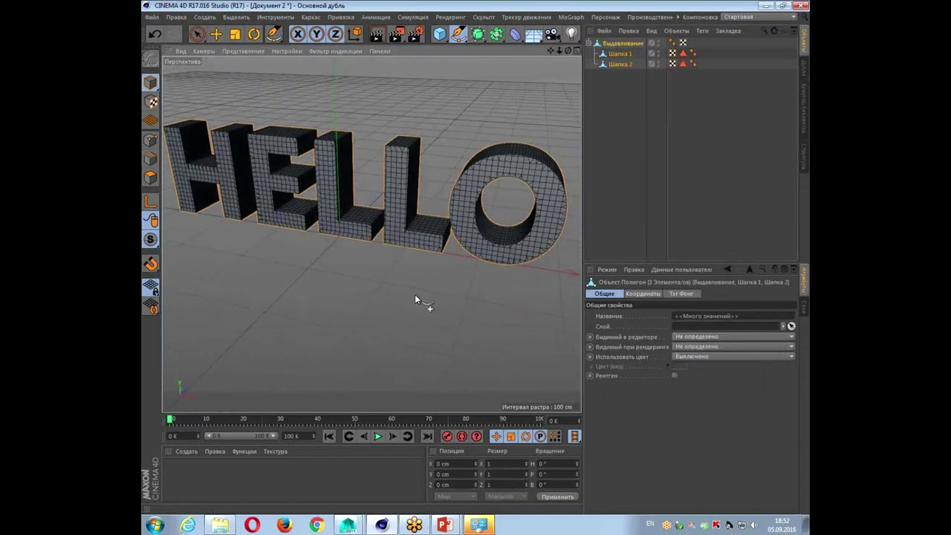
right_click(622, 44)
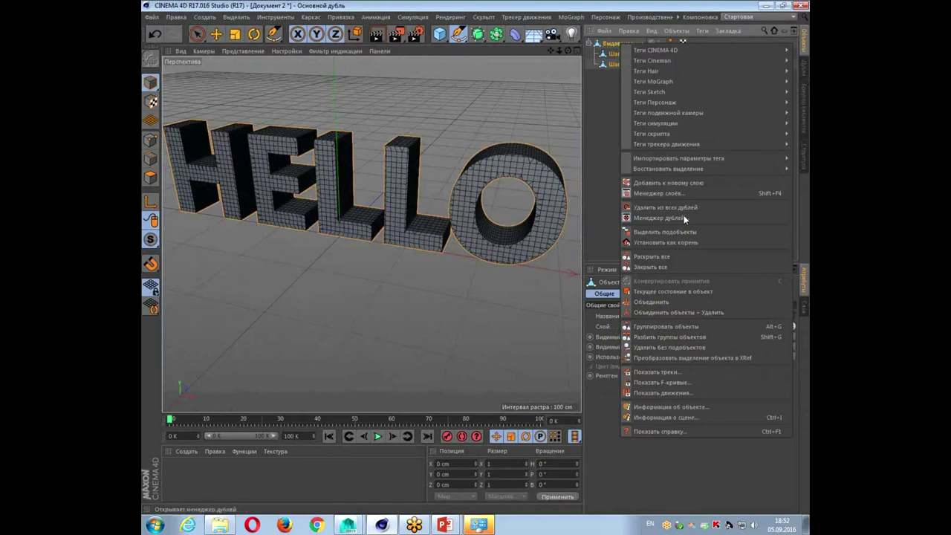
Connect the extrusion and caps into Выдавливание.1, then optimize all its points to weld duplicates.
left_click(698, 312)
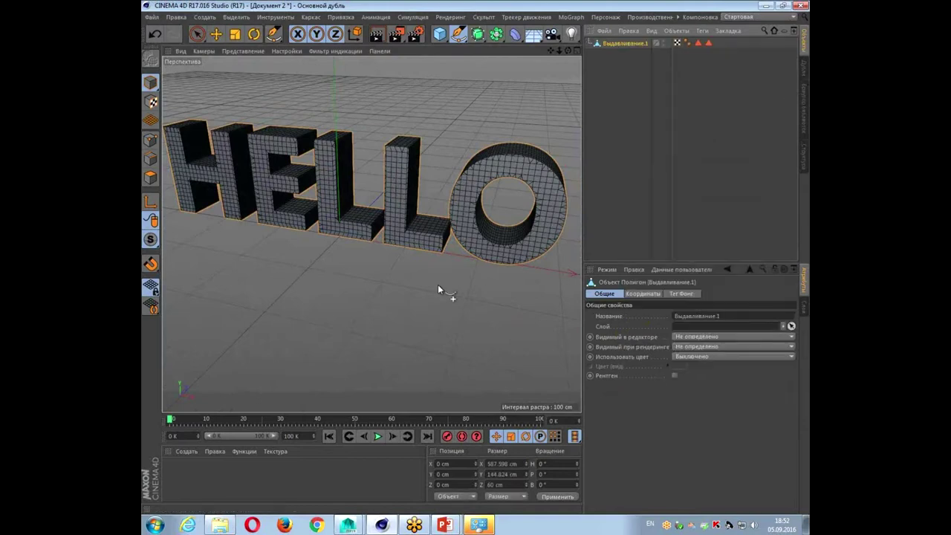
left_click(151, 141)
left_click_drag(378, 277, 393, 285, "alt")
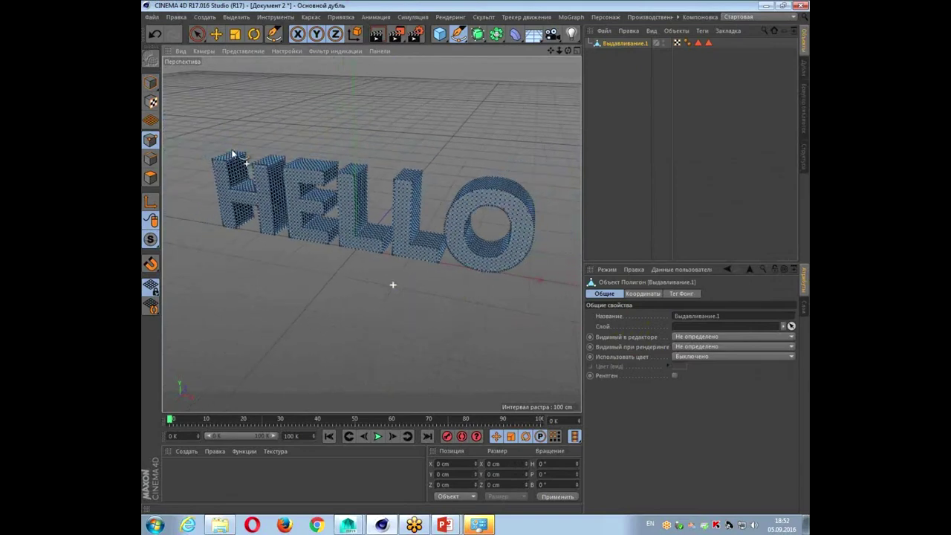
key("ctrl+a")
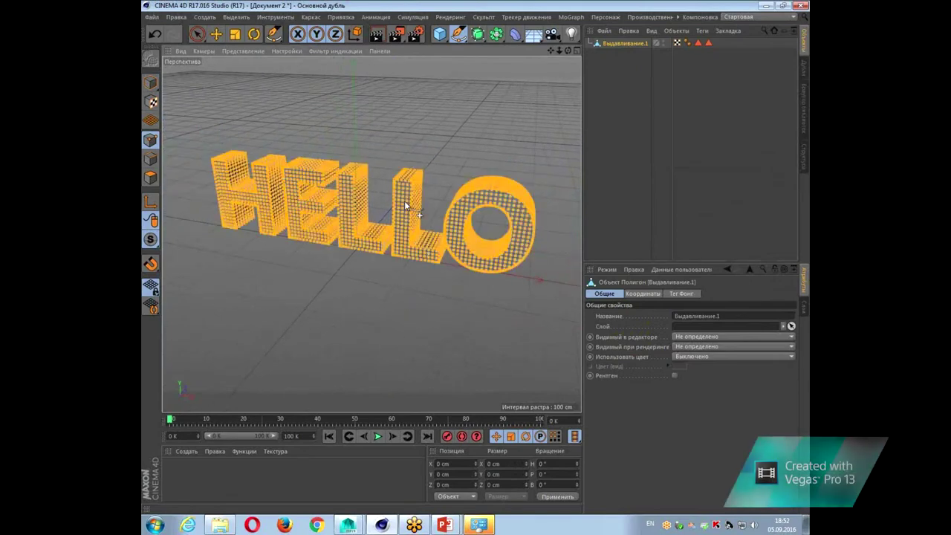
right_click(405, 202)
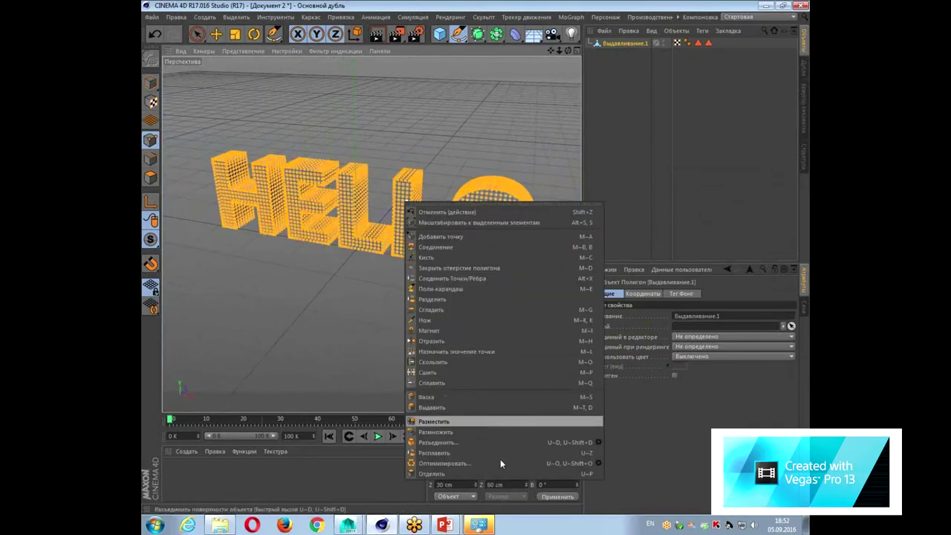
left_click(500, 463)
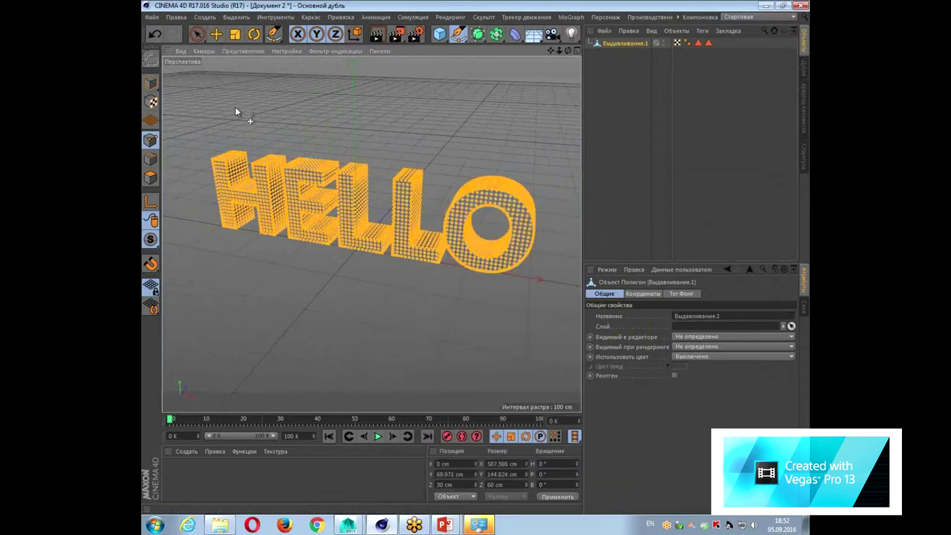
Return to Model mode and orbit the view to frame the merged HELLO mesh.
left_click(151, 82)
mouse_move(385, 310)
left_mouse_down("alt")
mouse_move(395, 288)
mouse_move(378, 310)
left_mouse_up("alt")
right_click_drag(379, 310, 383, 273, "alt")
left_click_drag(383, 274, 370, 296, "alt")
right_click_drag(370, 297, 363, 315, "alt")
mouse_move(364, 315)
left_mouse_down("alt")
mouse_move(372, 297)
mouse_move(393, 307)
left_mouse_up("alt")
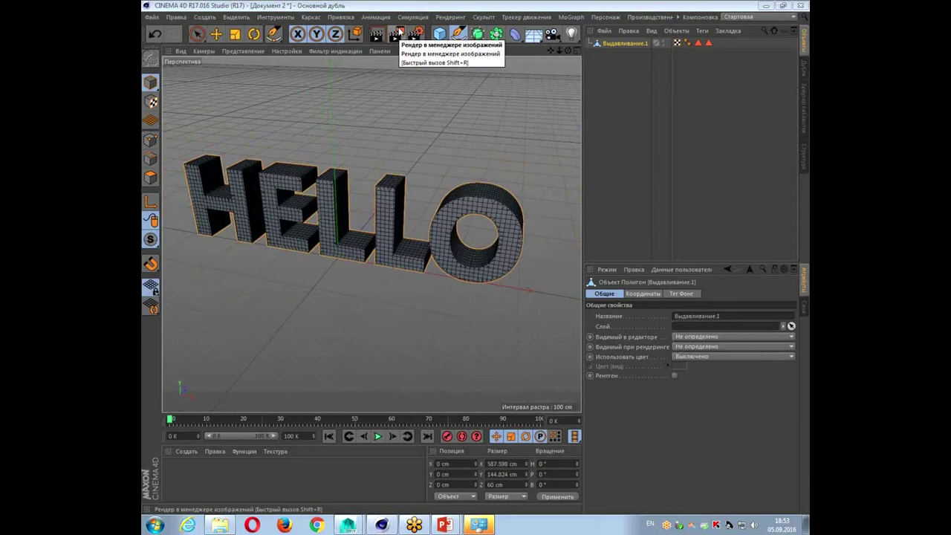
Add a Cloth Surface (Поверхность ткани) and place Выдавливание.1 under it.
left_click(403, 17)
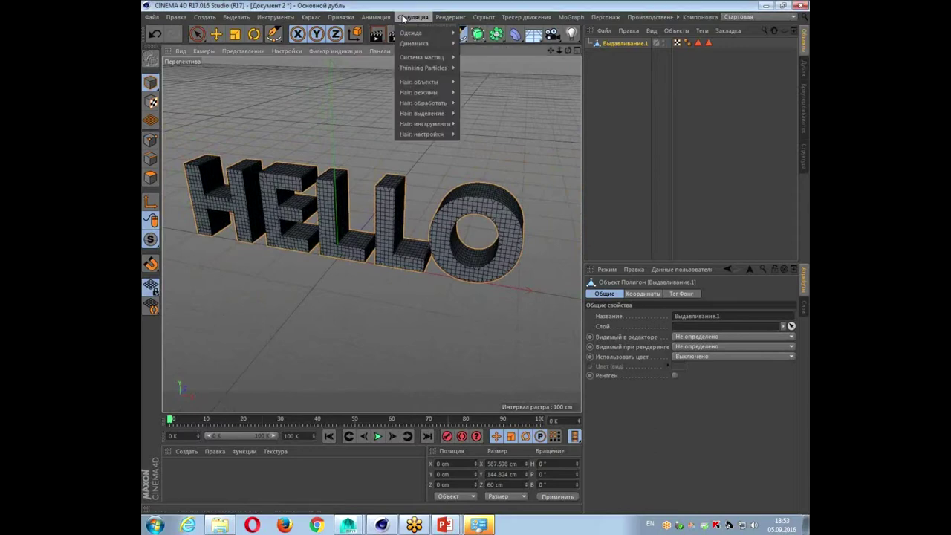
mouse_move(420, 33)
left_click(487, 41)
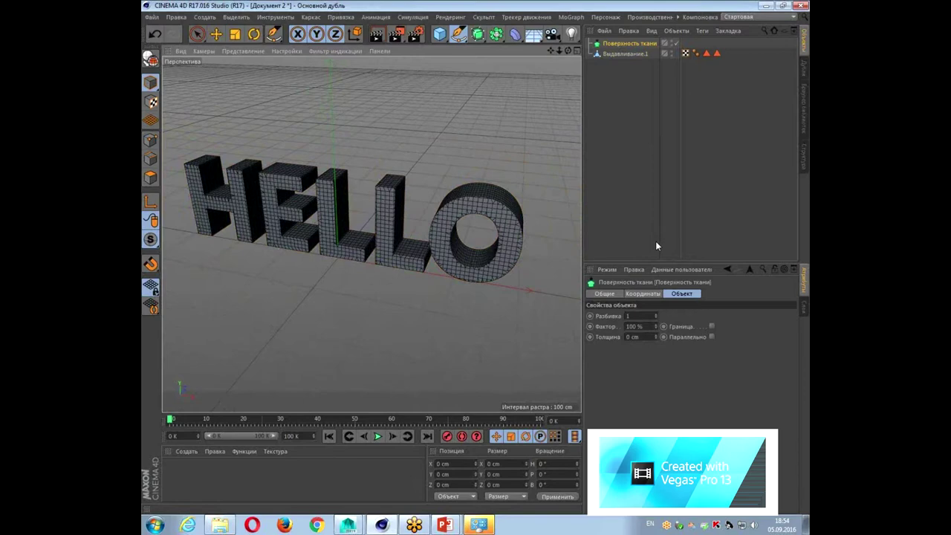
left_click(624, 54)
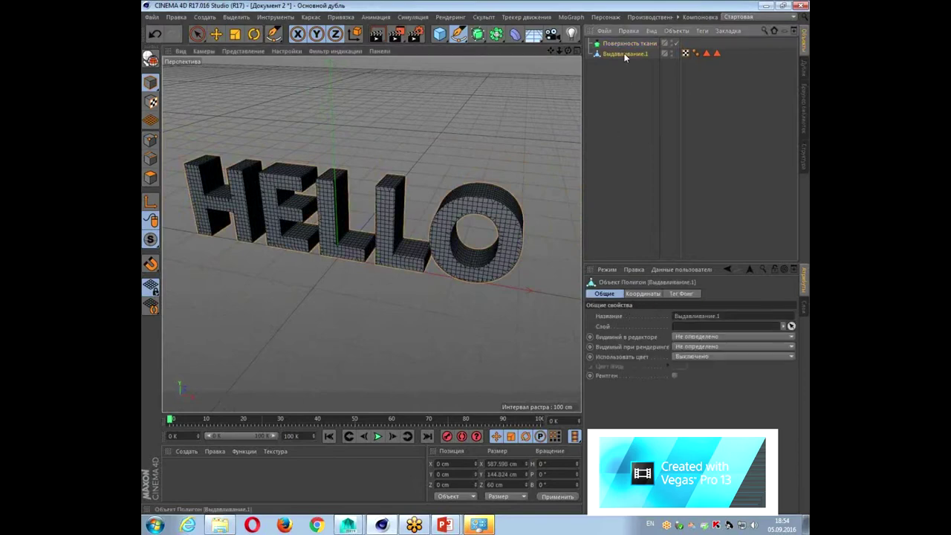
left_click_drag(627, 56, 648, 46)
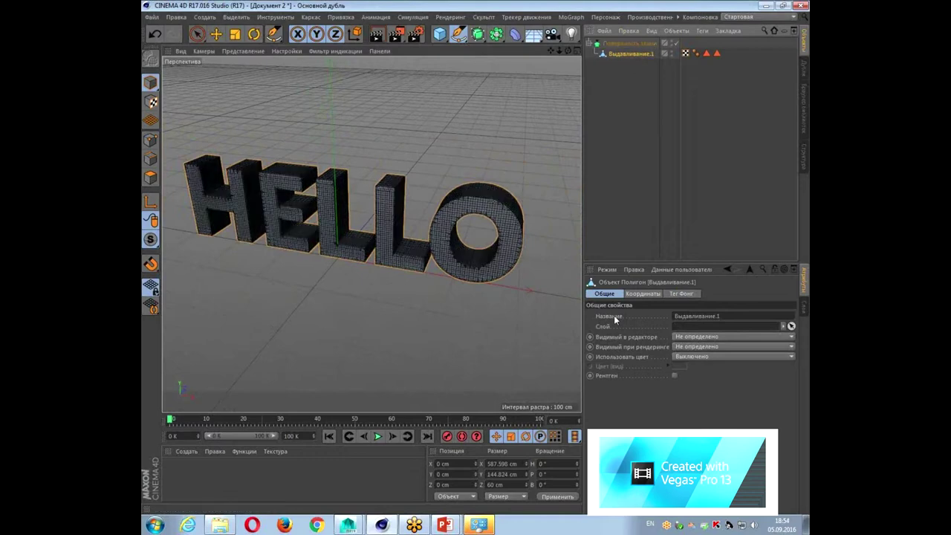
Give the Cloth Surface 1 cm thickness and 0 subdivisions, with the viewport in Gouraud Shading.
left_click(630, 43)
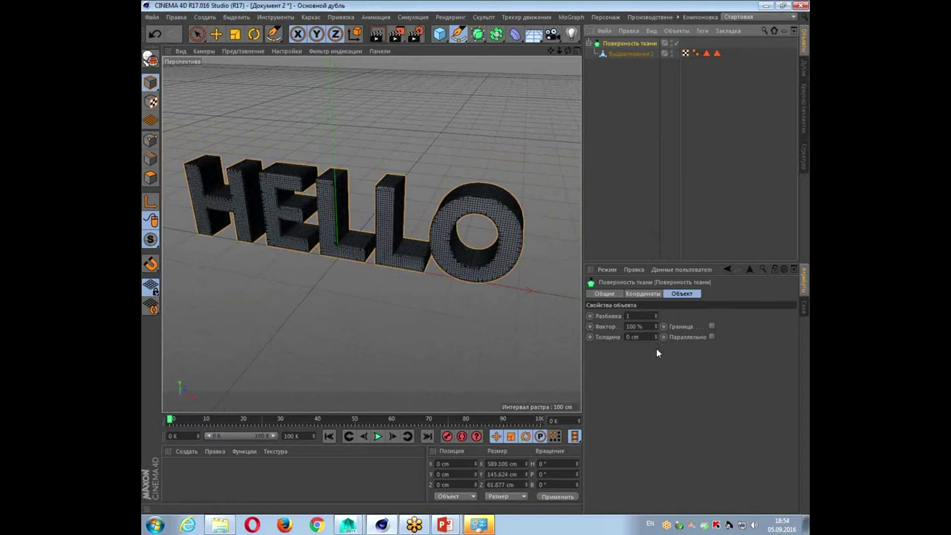
left_click_drag(657, 336, 657, 334)
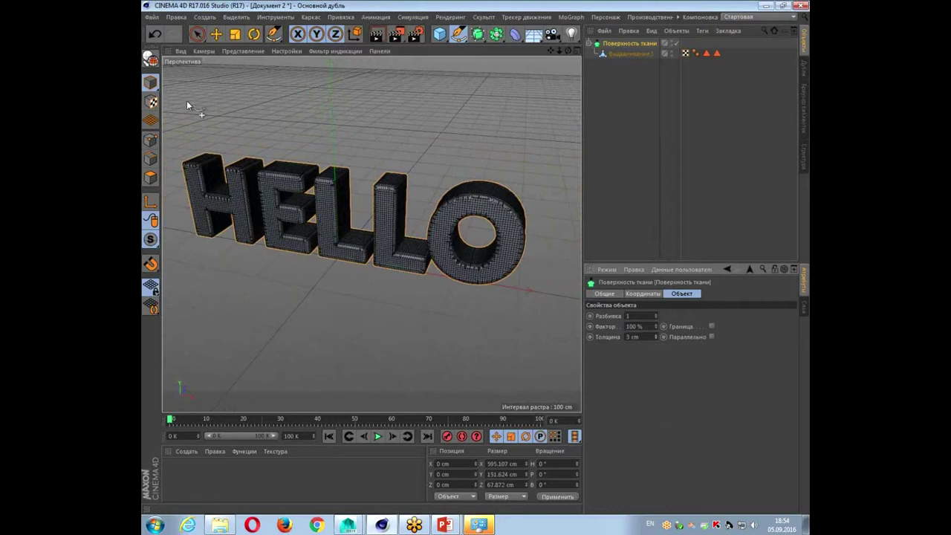
left_click(226, 50)
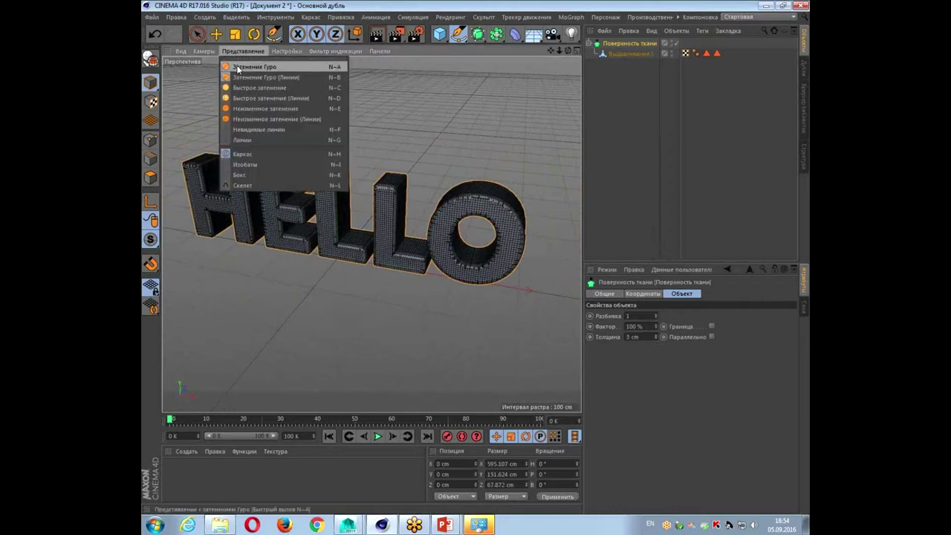
left_click(245, 66)
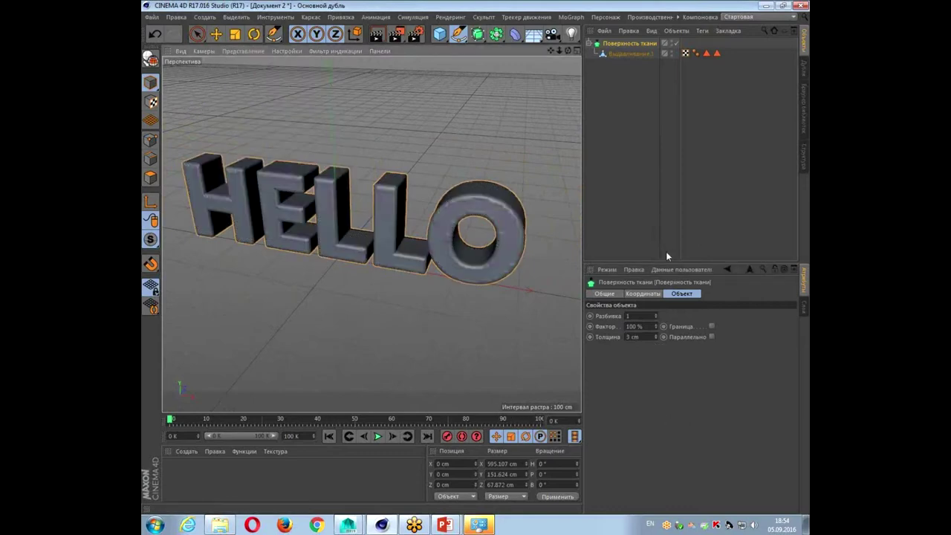
left_click_drag(657, 338, 657, 339)
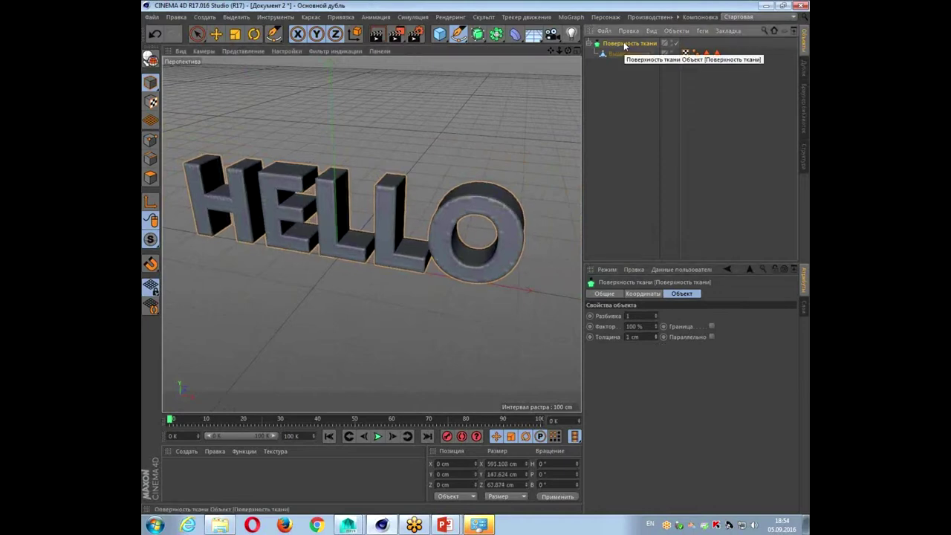
left_click(656, 317)
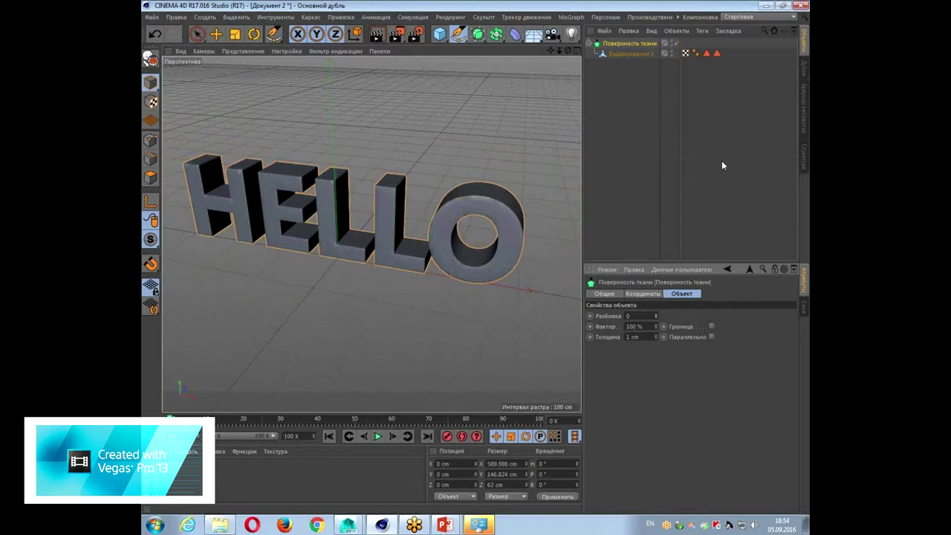
Add a Cloth tag (Одежда) to Выдавливание.1 and show its Forces settings, with gravity at -9.81.
left_click(622, 53)
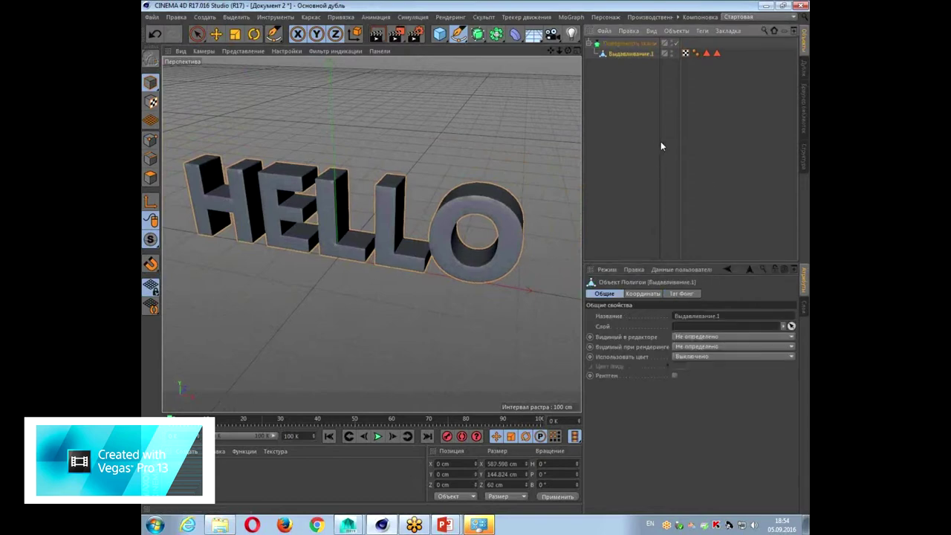
left_click(698, 32)
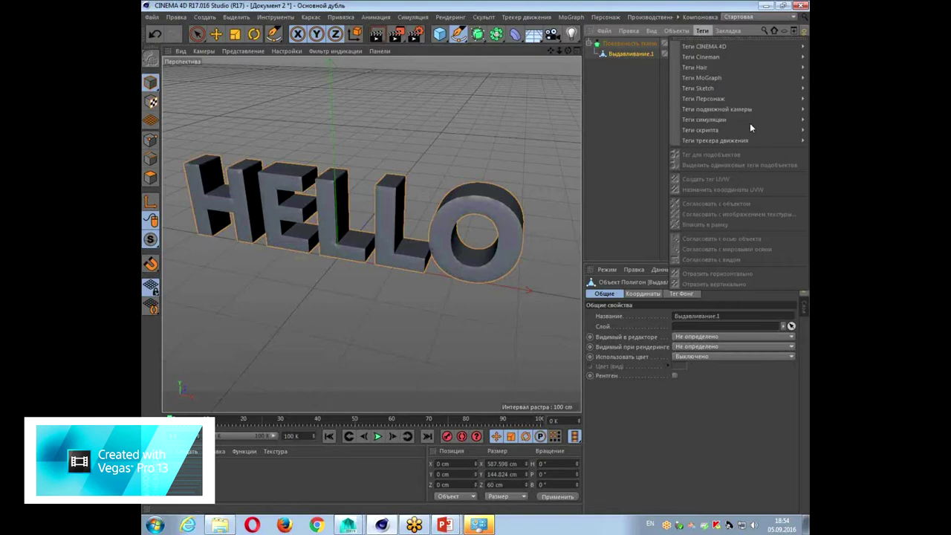
mouse_move(704, 120)
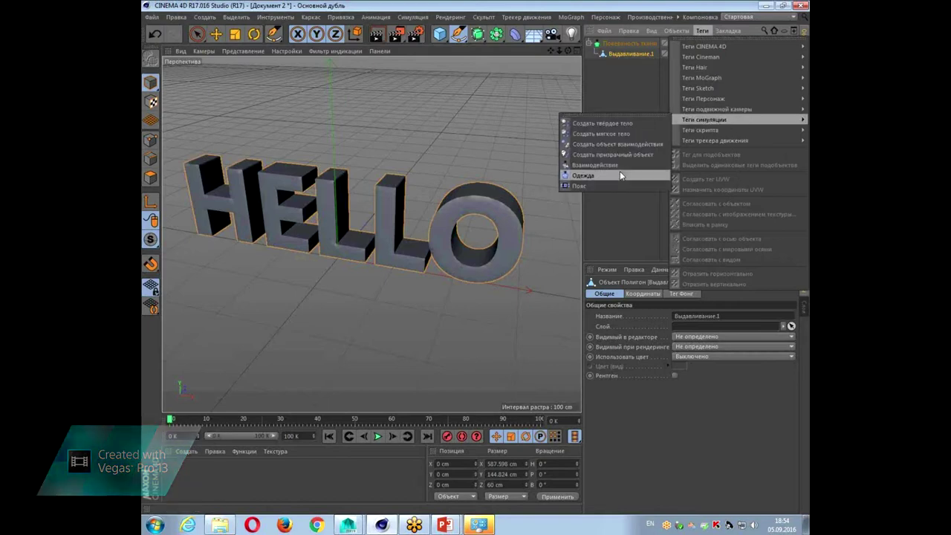
left_click(619, 172)
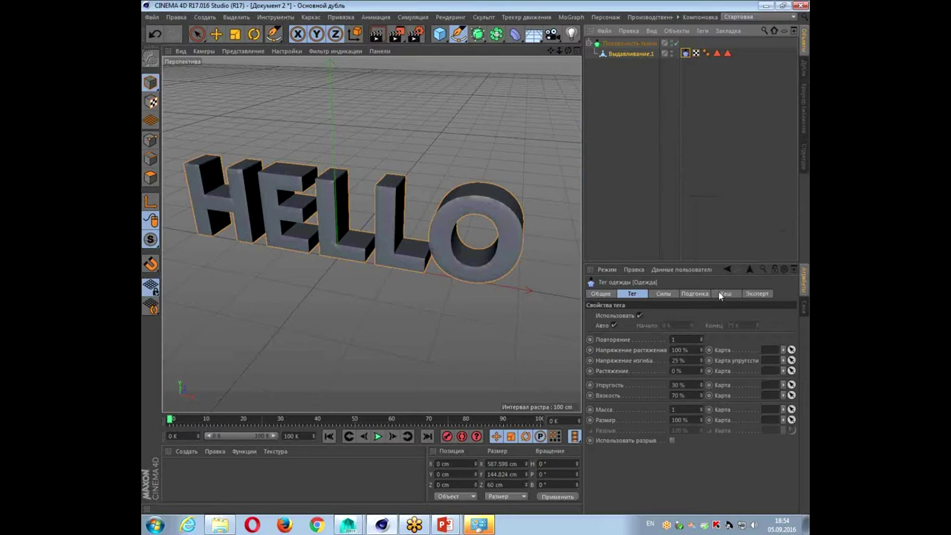
left_click(664, 294)
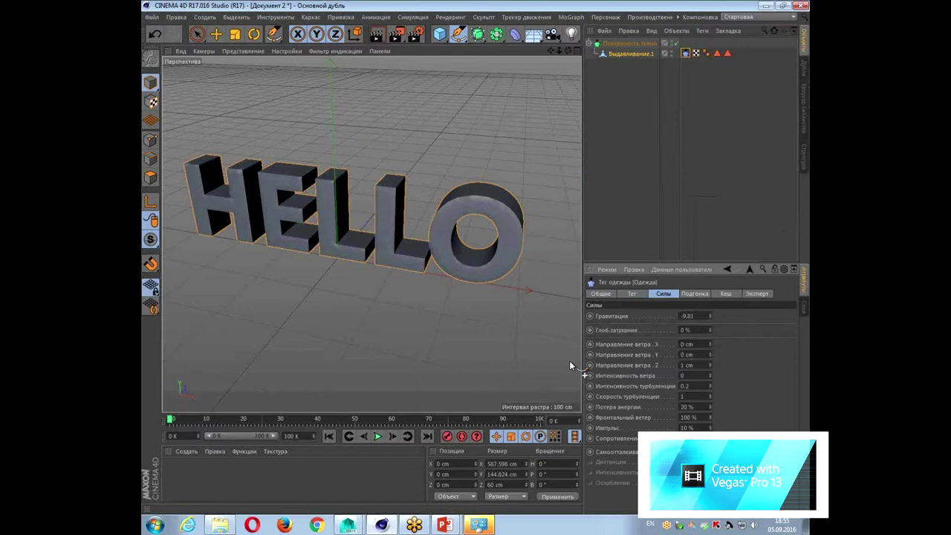
Test-play the HELLO fall, rewind to frame 0, and set the cloth gravity to 0.
left_click(377, 436)
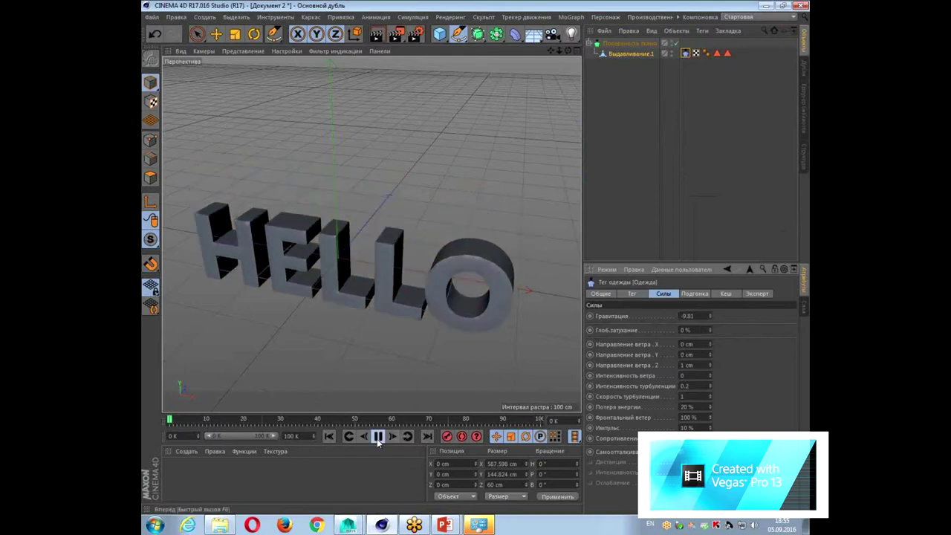
left_click(377, 437)
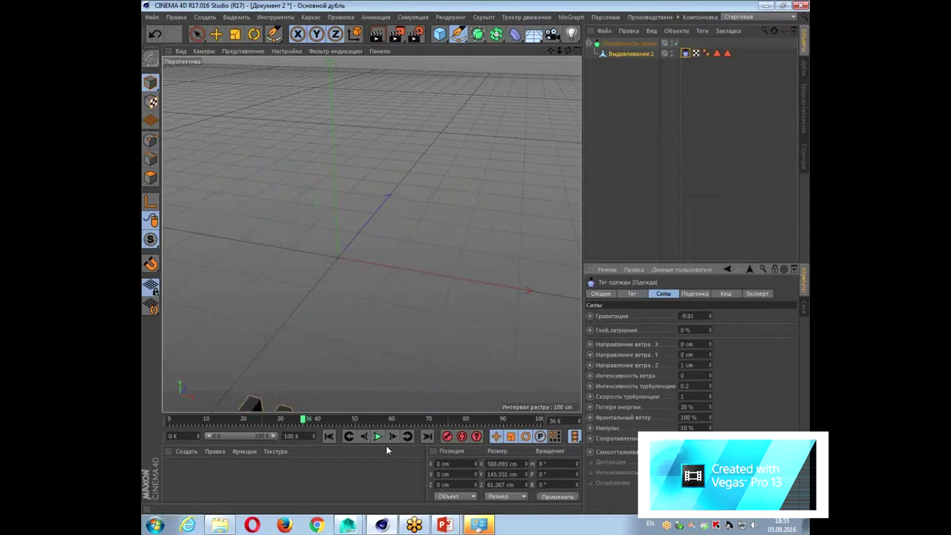
left_click(331, 436)
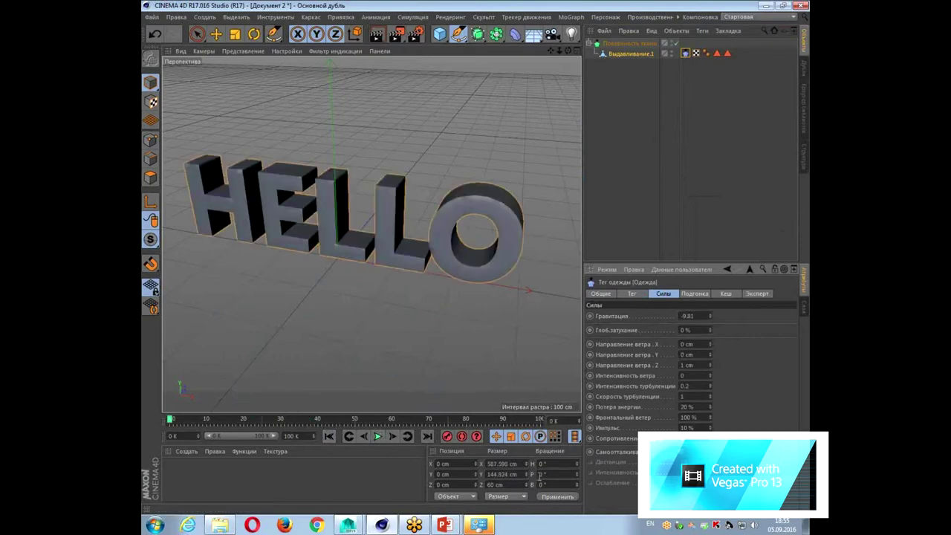
double_click(690, 315)
type("0")
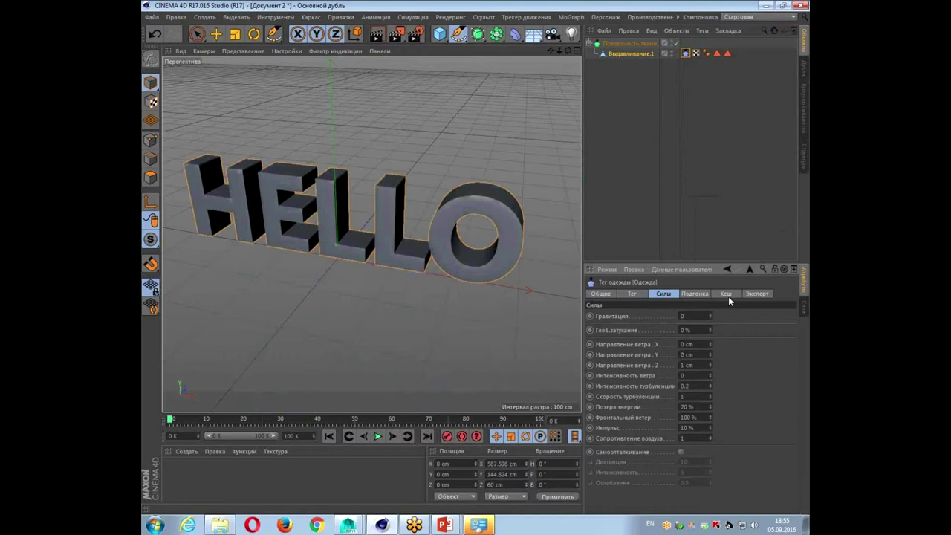
Browse the cloth tag's Подгонка, Кеш and general tabs, ending on the empty Cache settings.
left_click(702, 294)
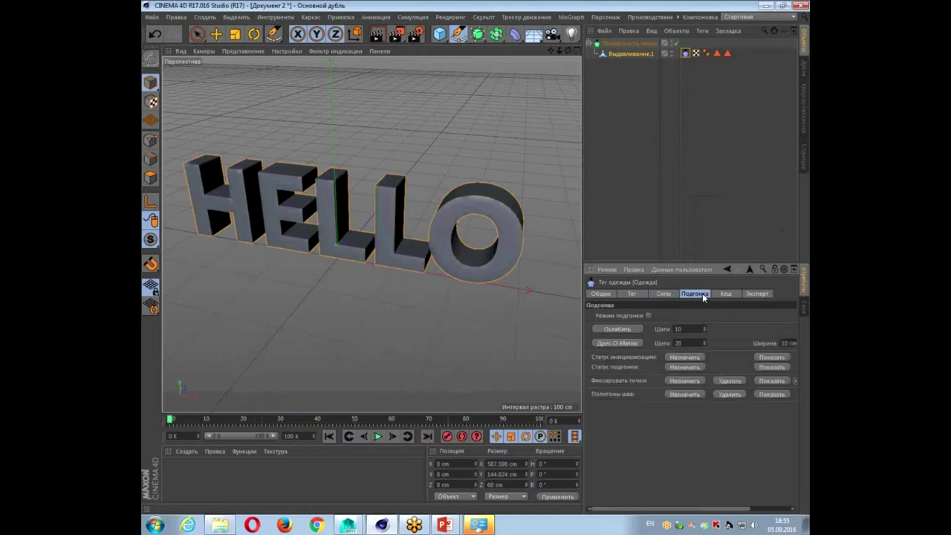
left_click(727, 294)
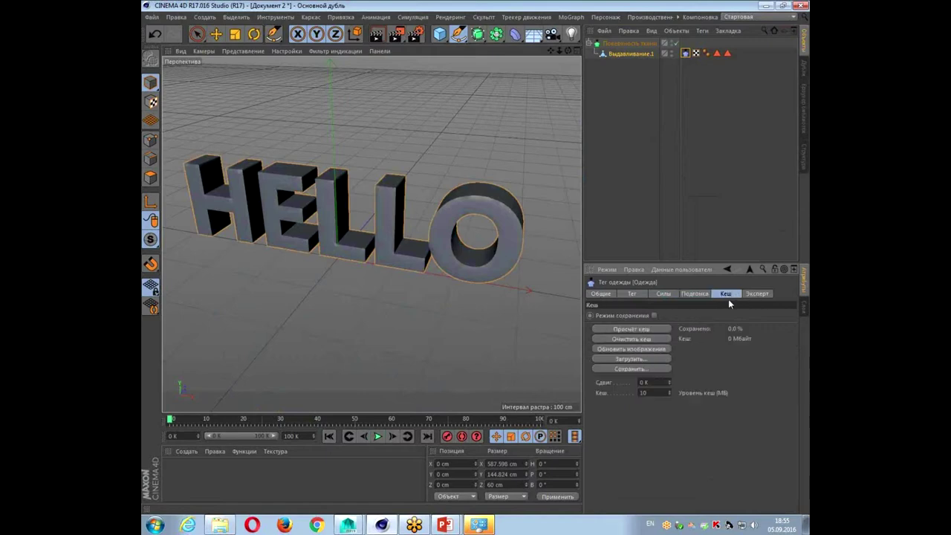
left_click(607, 294)
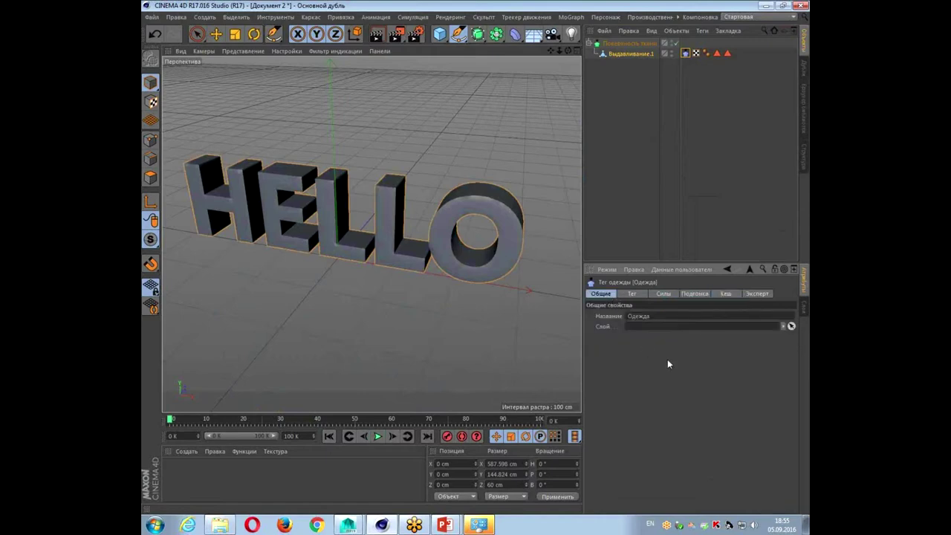
left_click(724, 292)
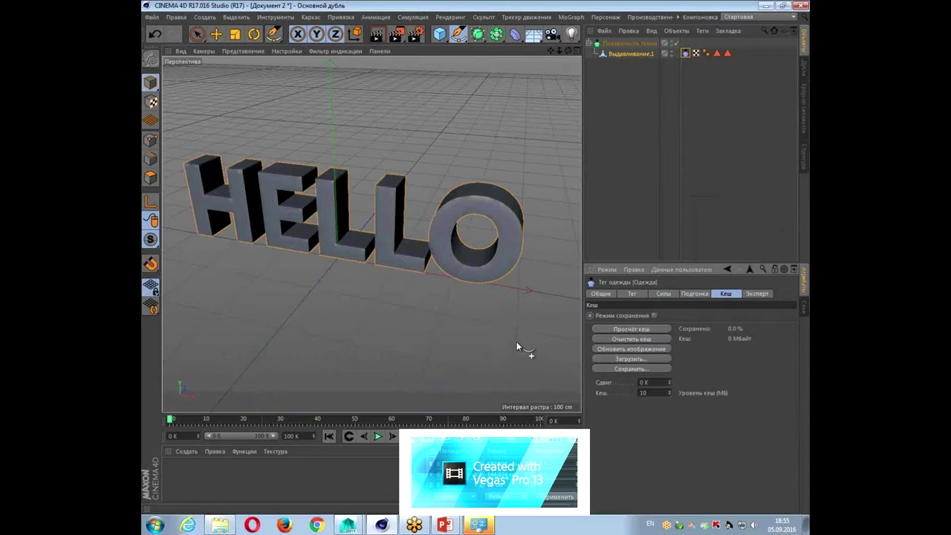
left_click(413, 17)
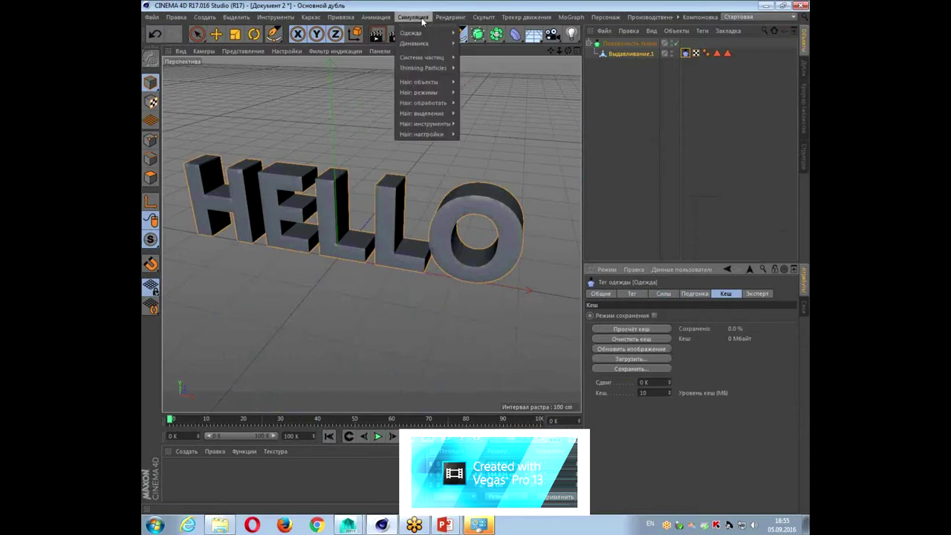
mouse_move(422, 57)
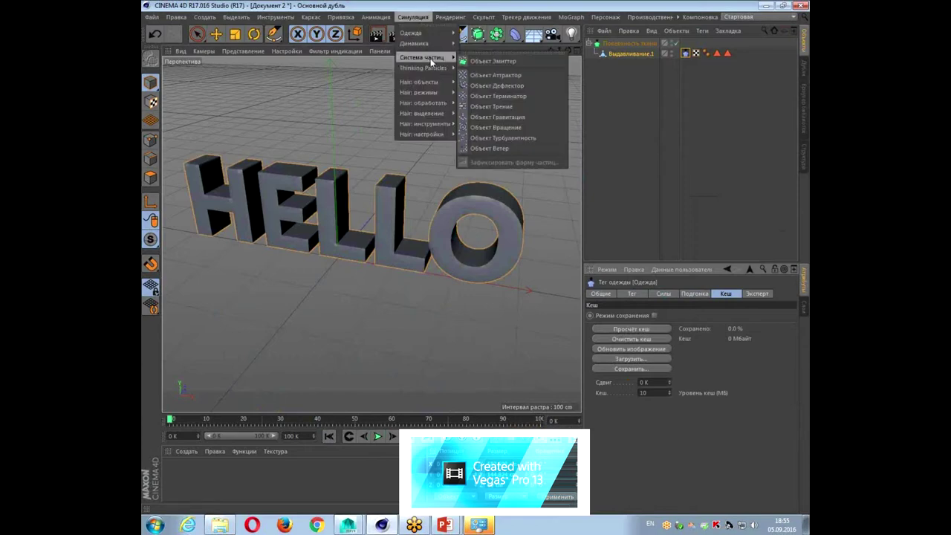
Add an Attractor object to the scene and keep its mode at Ускорение.
left_click(528, 75)
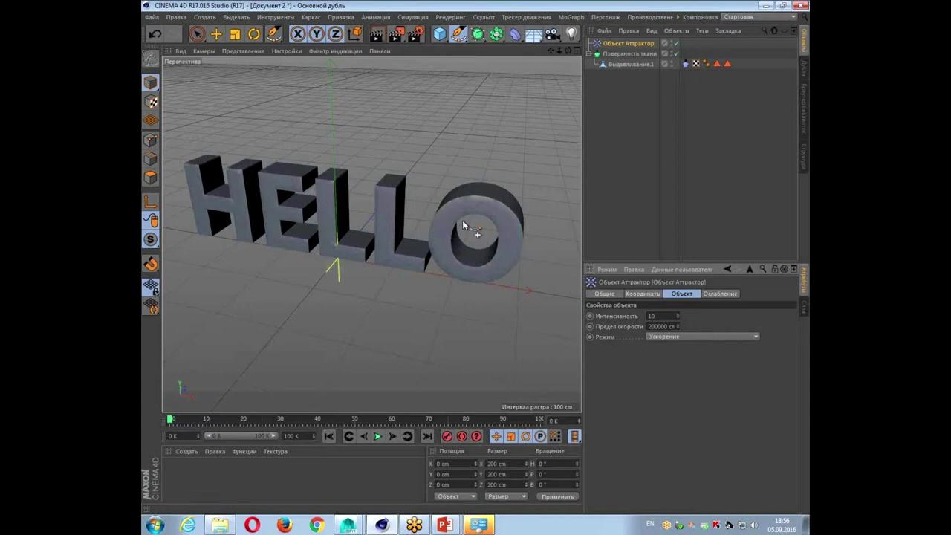
left_click(660, 335)
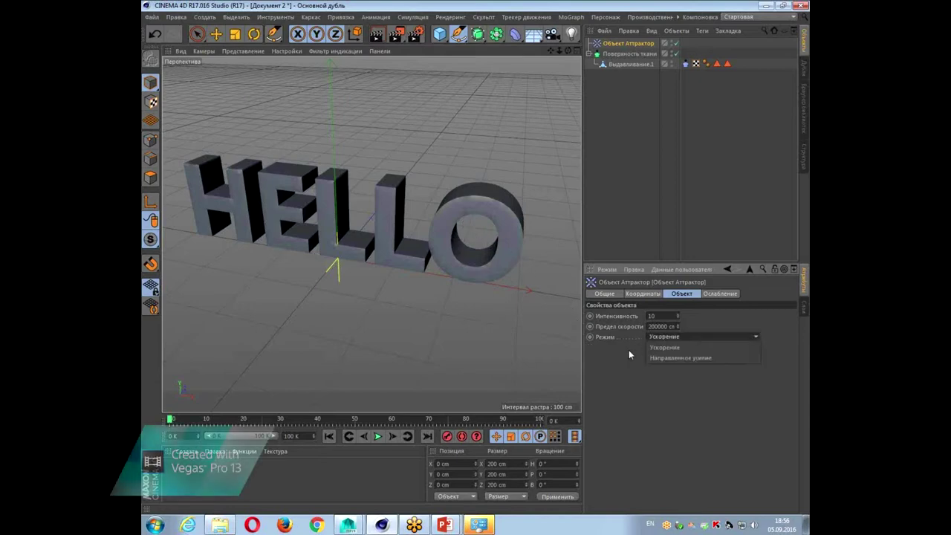
left_click(631, 352)
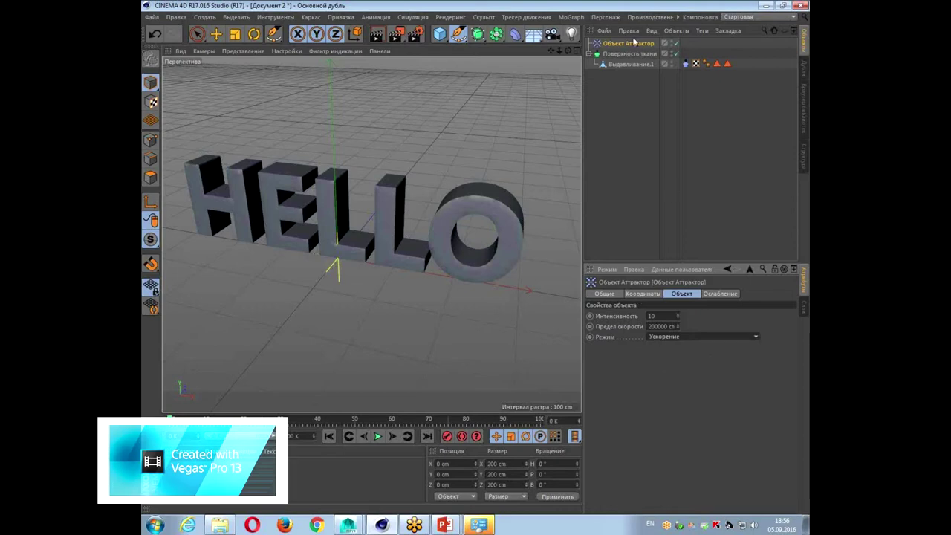
Review the attractor's general, strength (intensity 10) and coordinates settings.
left_click(603, 295)
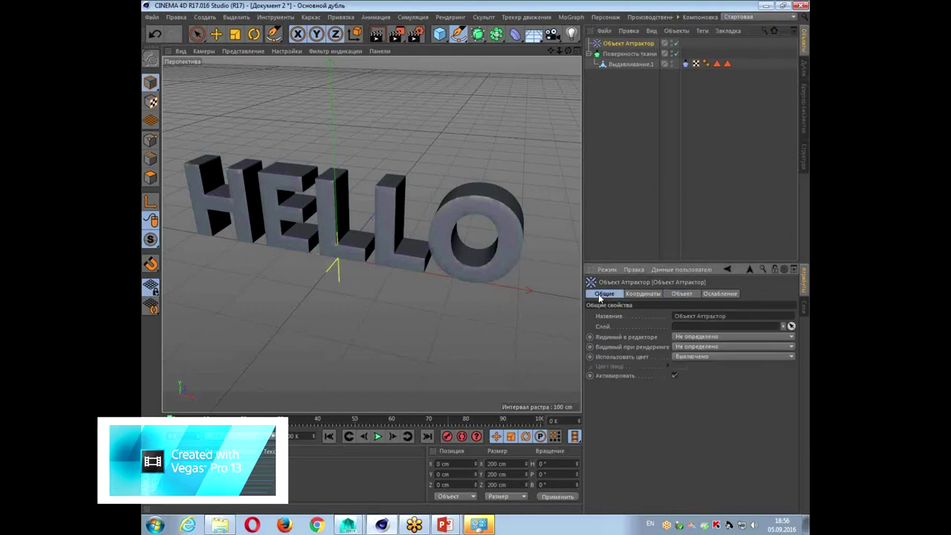
left_click(682, 294)
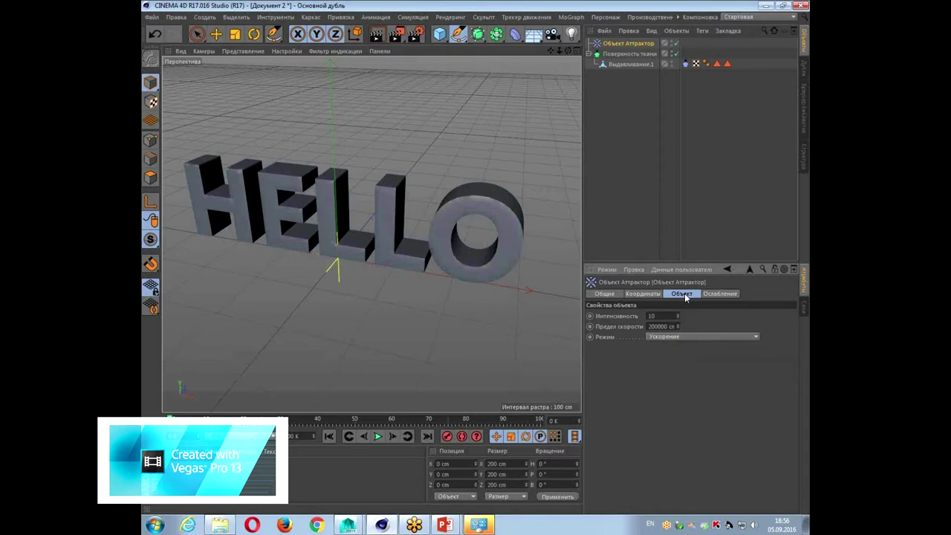
left_click(679, 338)
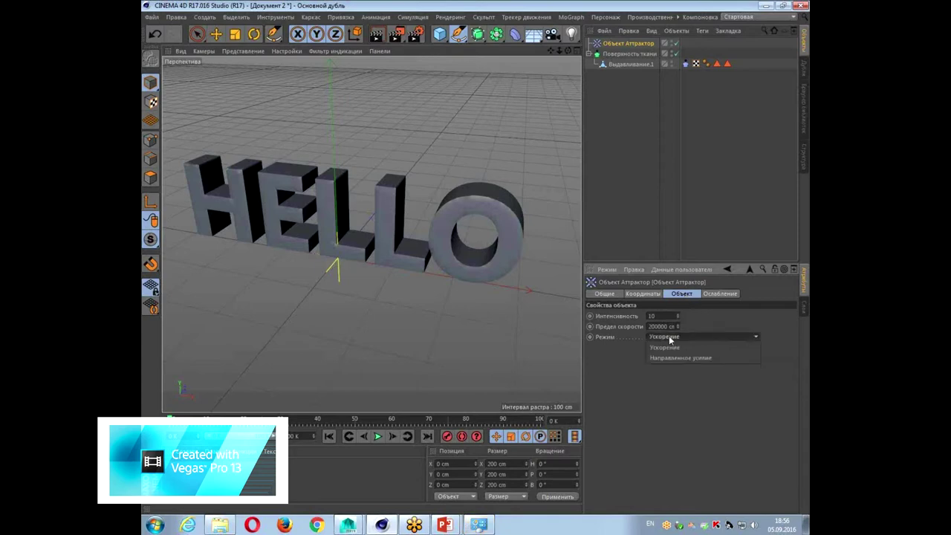
left_click(645, 294)
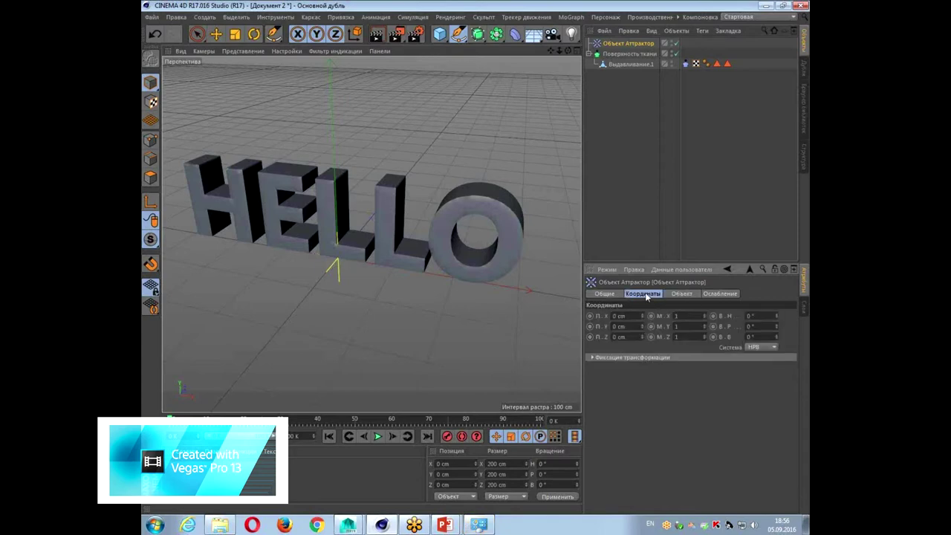
left_click(606, 293)
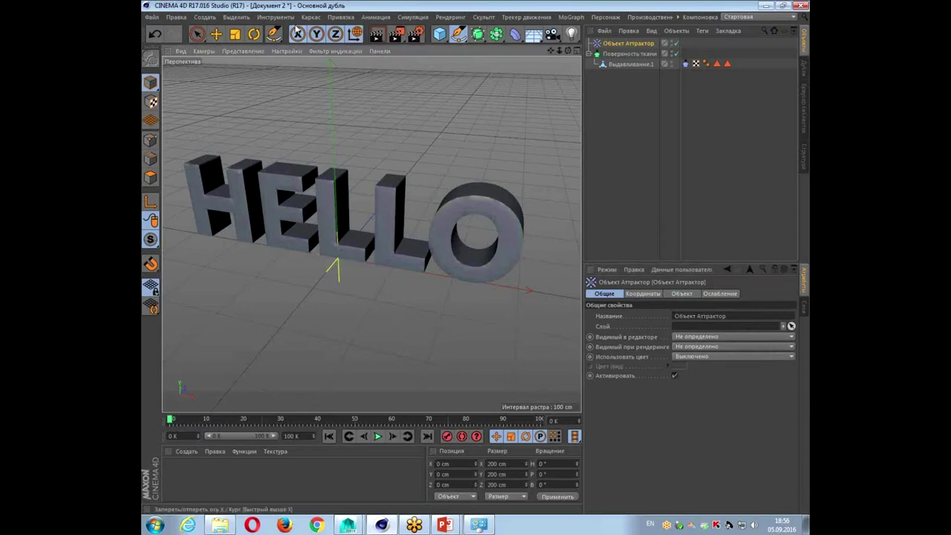
left_click(216, 35)
Move the attractor to X 22.682, Y 37.142, Z 43.439 cm among the HELLO letters.
left_click_drag(335, 196, 335, 181)
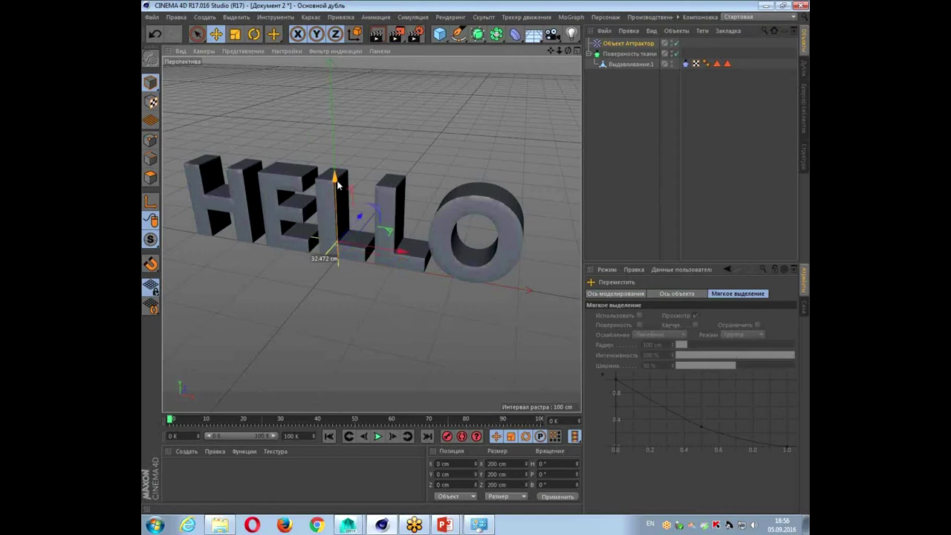
left_click_drag(367, 209, 368, 210)
left_click_drag(402, 238, 422, 243)
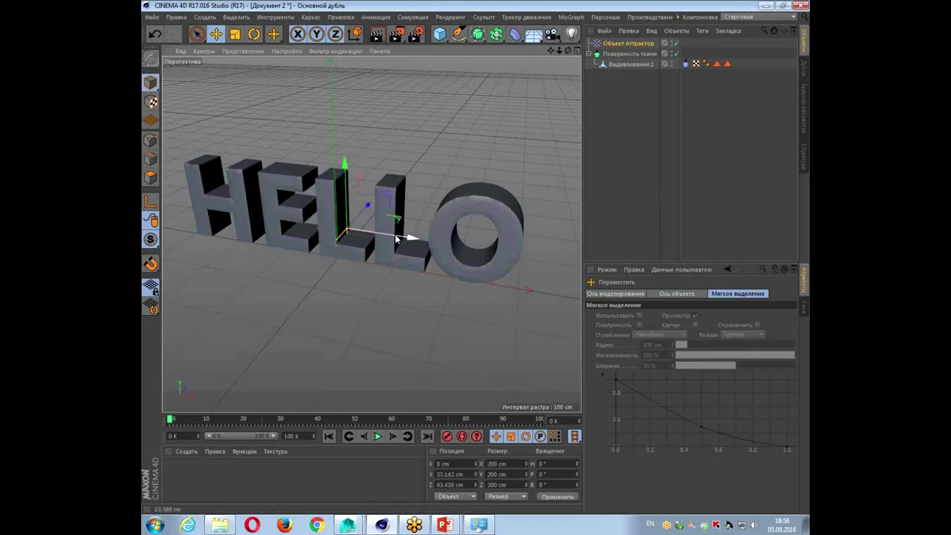
left_click_drag(635, 344, 652, 332)
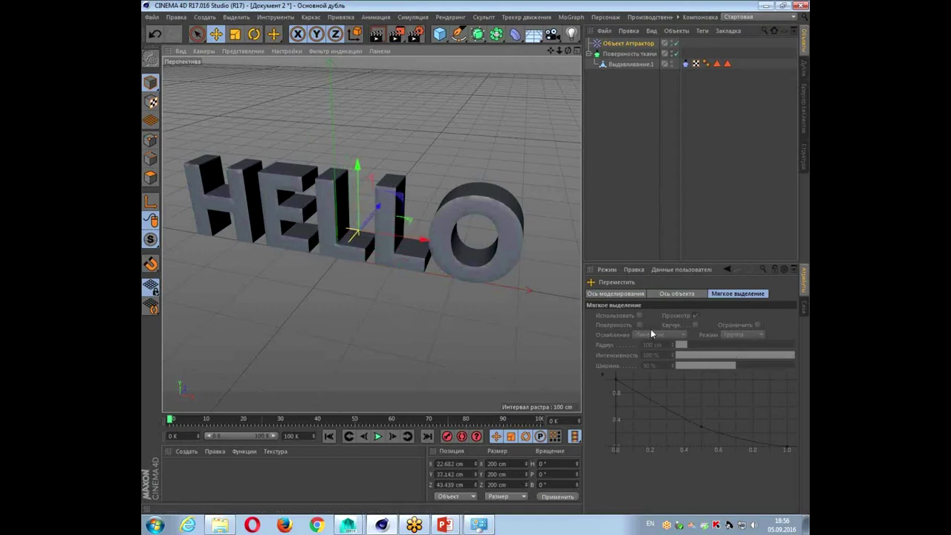
Reselect the attractor and review its coordinates and strength/mode settings.
left_click(626, 43)
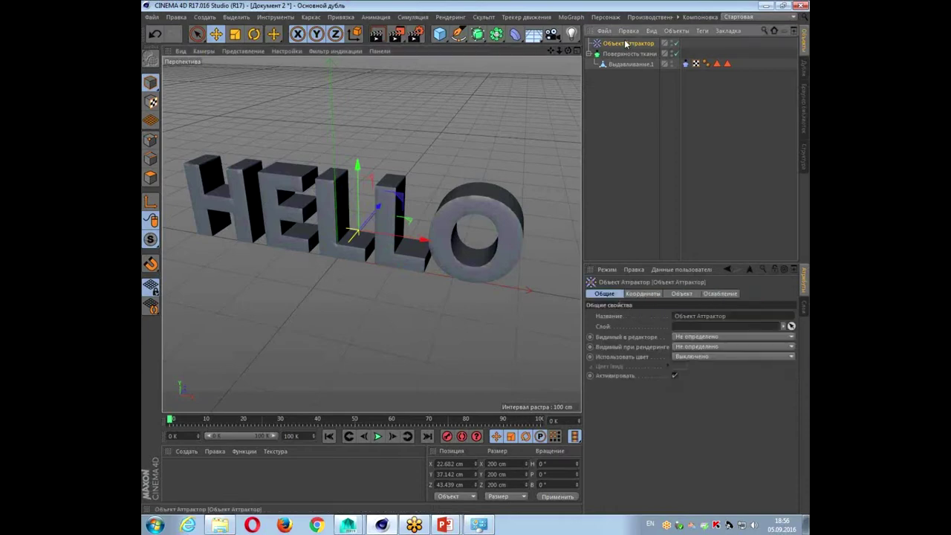
left_click(643, 293)
left_click(679, 294)
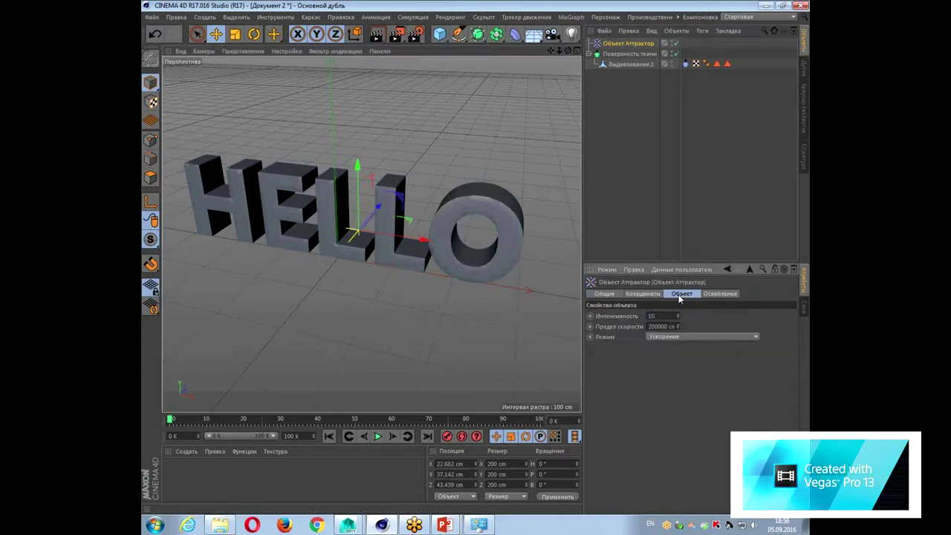
left_click(660, 338)
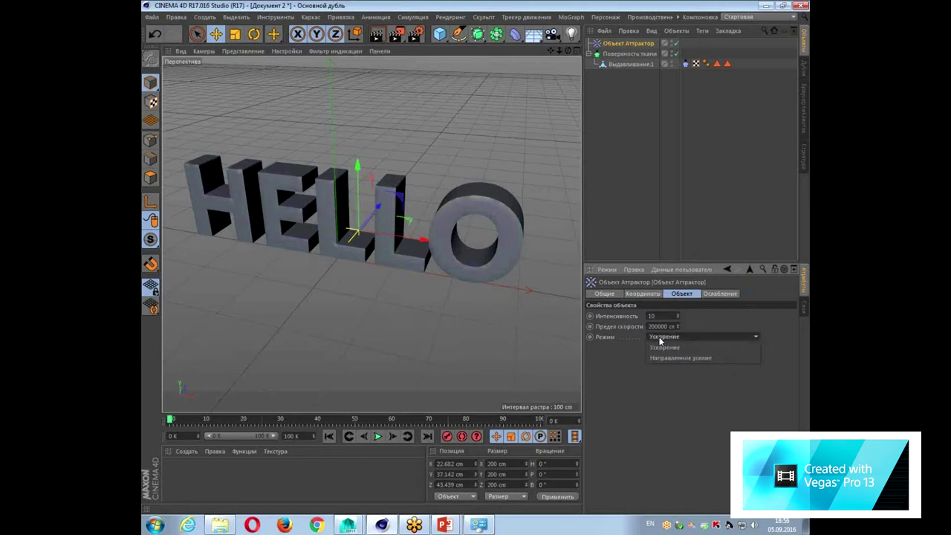
Change the attractor's falloff shape from Бесконечный to Sphere.
left_click(660, 340)
left_click(716, 293)
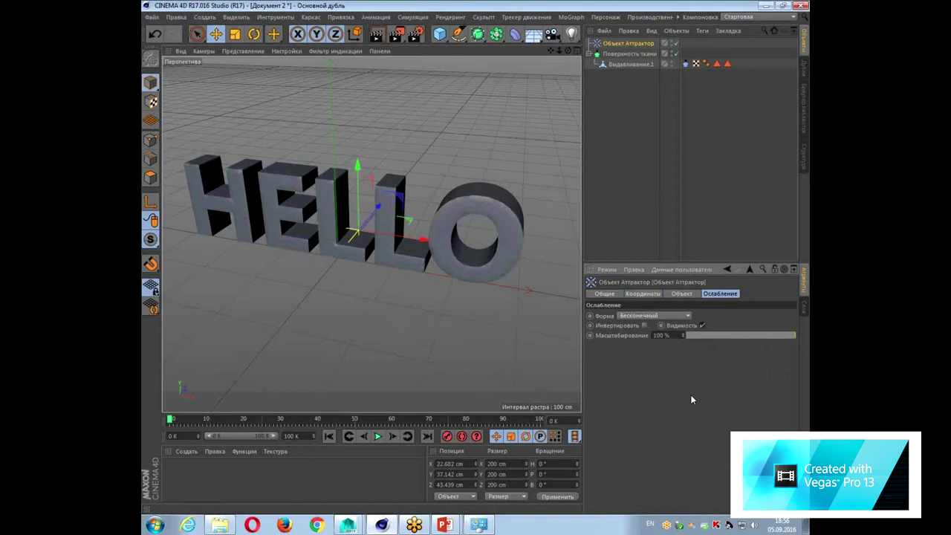
left_click(637, 317)
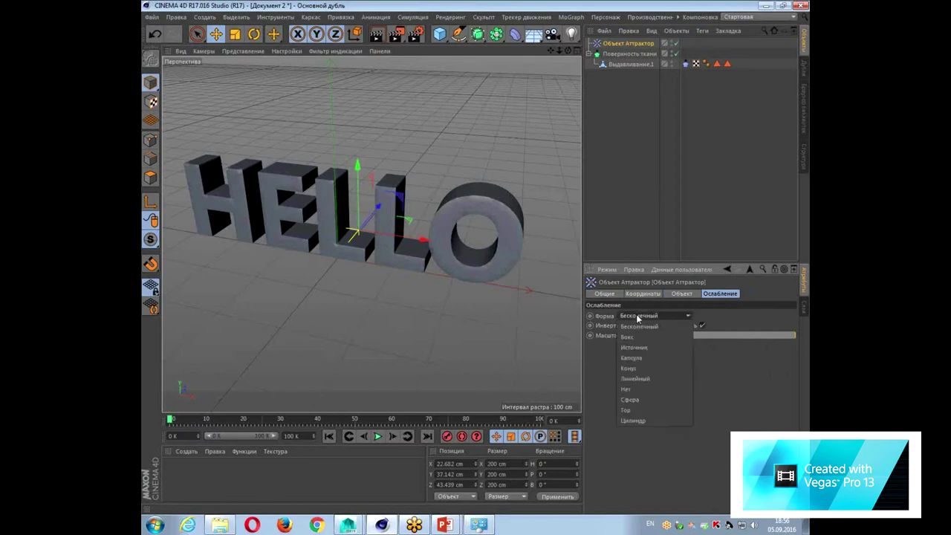
left_click(637, 320)
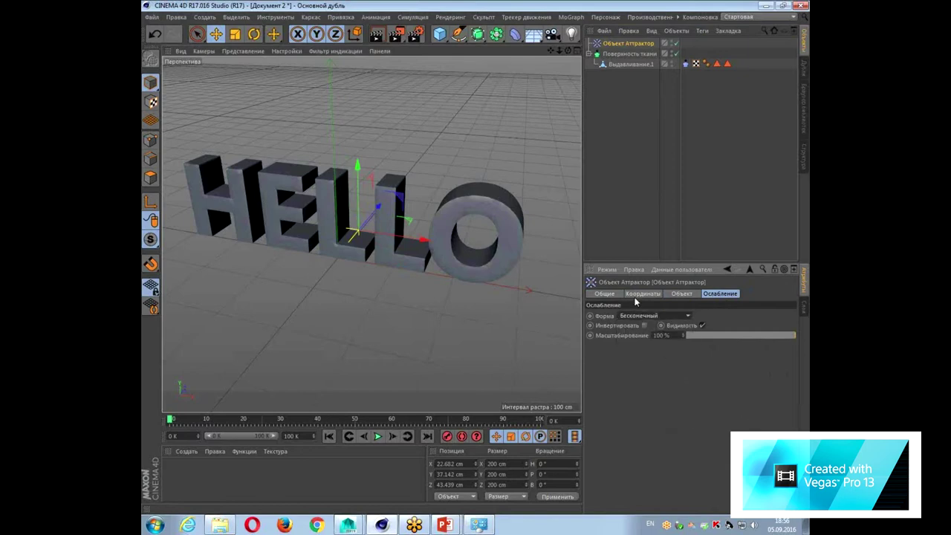
left_click(643, 318)
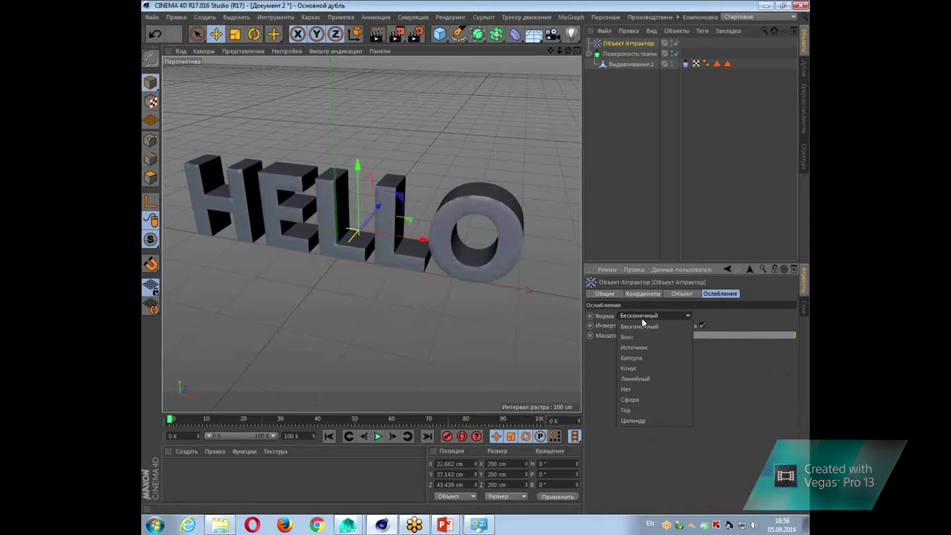
left_click(649, 400)
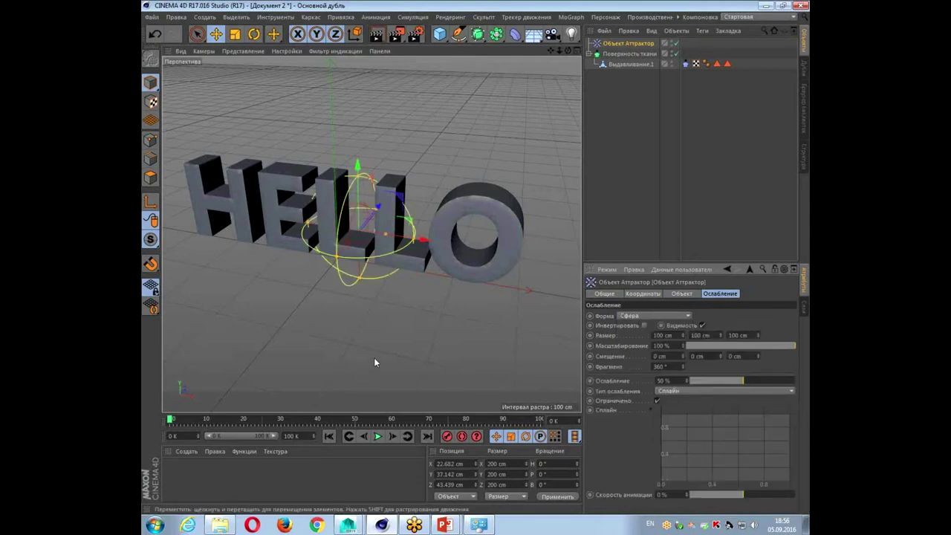
left_click_drag(350, 383, 364, 349, "alt")
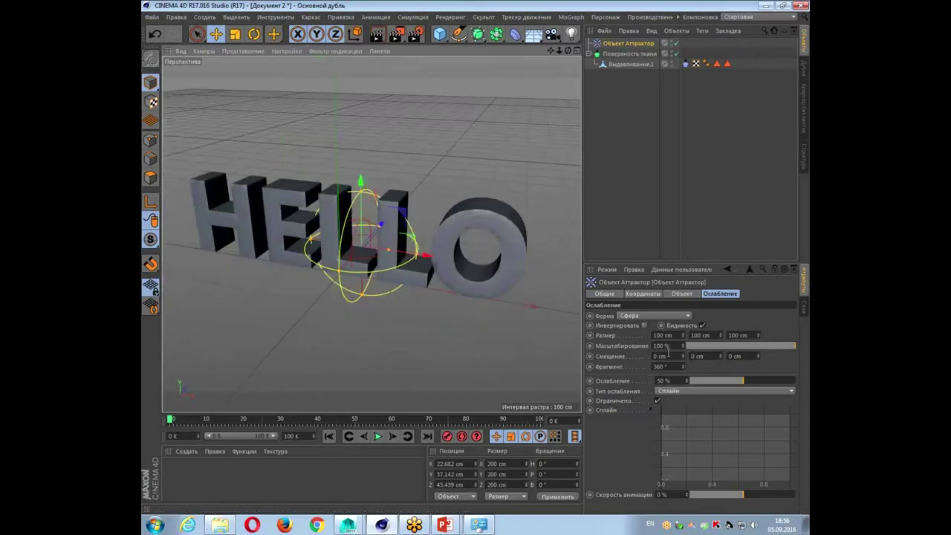
Size the falloff sphere 80 cm on X, Y and Z, with falloff at 0 %.
double_click(661, 335)
type("8")
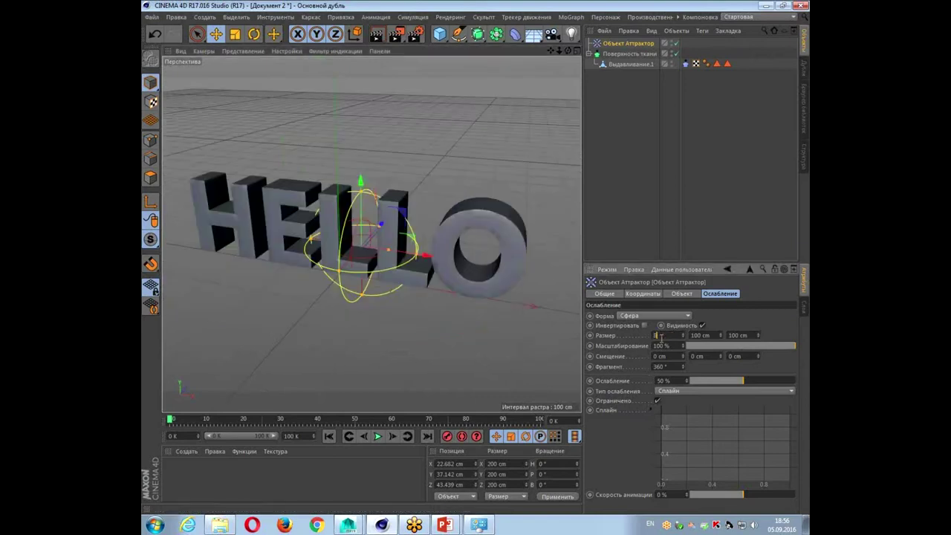
key("Tab")
type("80")
key("Tab")
type("80")
key("Tab")
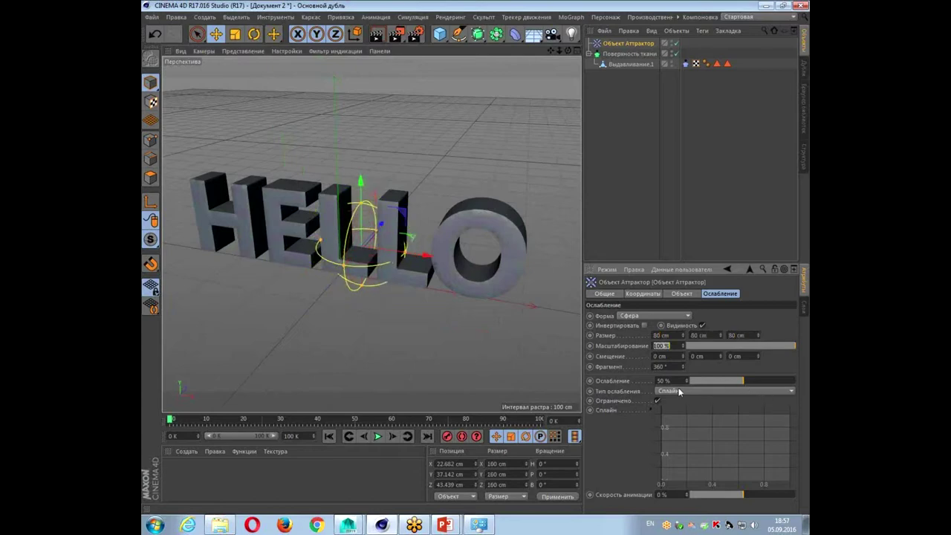
left_click(690, 381)
At frame 0, place the attractor left of the H at X -446.674 cm.
left_click_drag(364, 195, 364, 178)
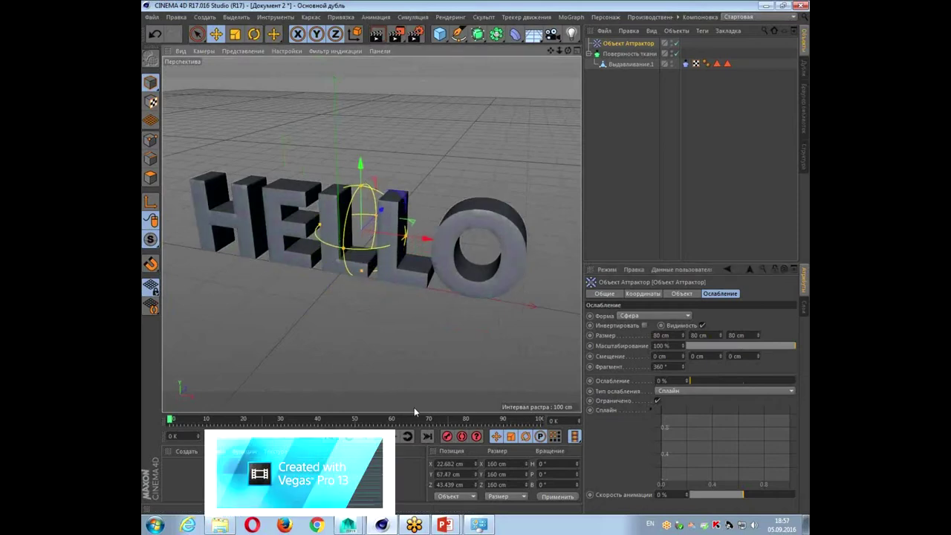
mouse_move(404, 354)
left_mouse_down("alt")
mouse_move(391, 370)
mouse_move(408, 349)
mouse_move(402, 365)
left_mouse_up("alt")
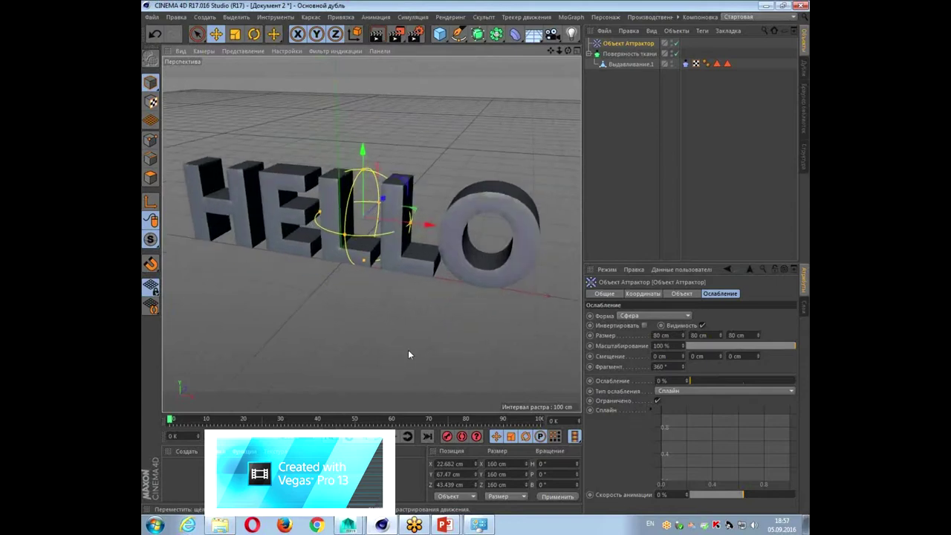
scroll(408, 355, "down", 2)
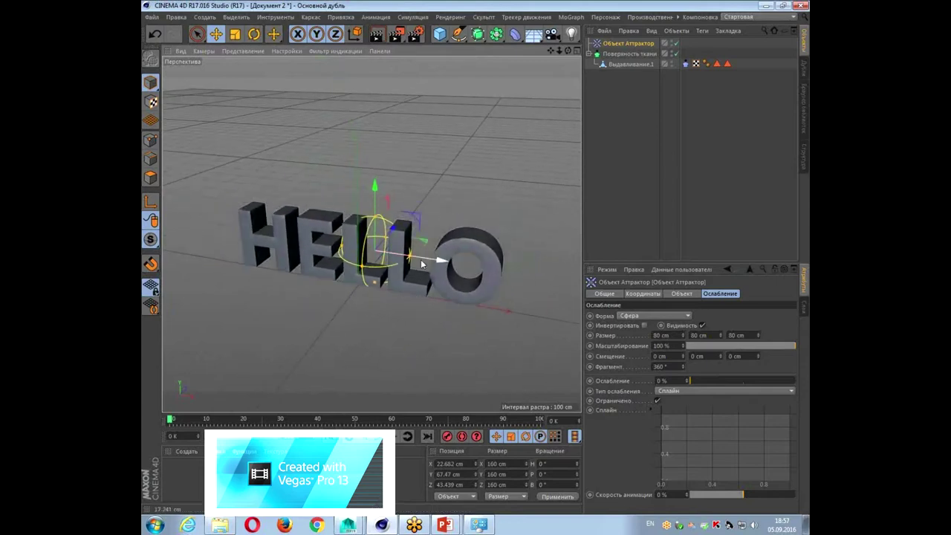
left_click_drag(422, 263, 252, 251)
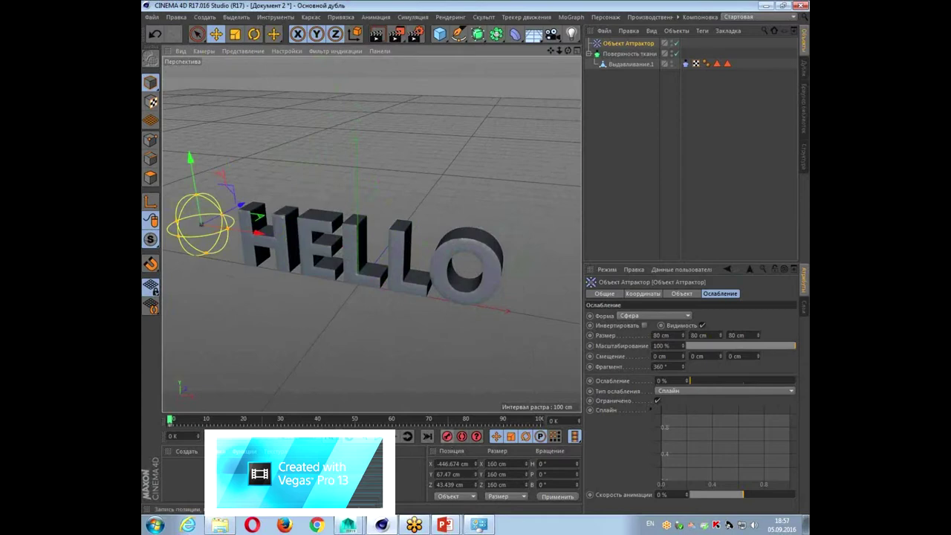
At frame 100, move the attractor past the O to X 457.271 cm and keyframe it.
left_click(461, 421)
left_click(540, 420)
mouse_move(259, 233)
left_mouse_down()
mouse_move(498, 278)
mouse_move(578, 262)
left_mouse_up()
left_click(448, 438)
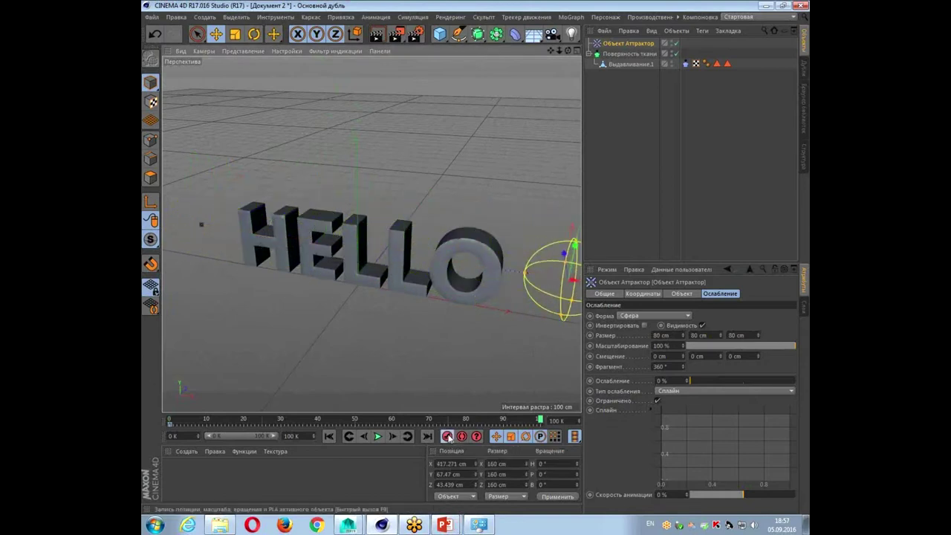
left_click(378, 436)
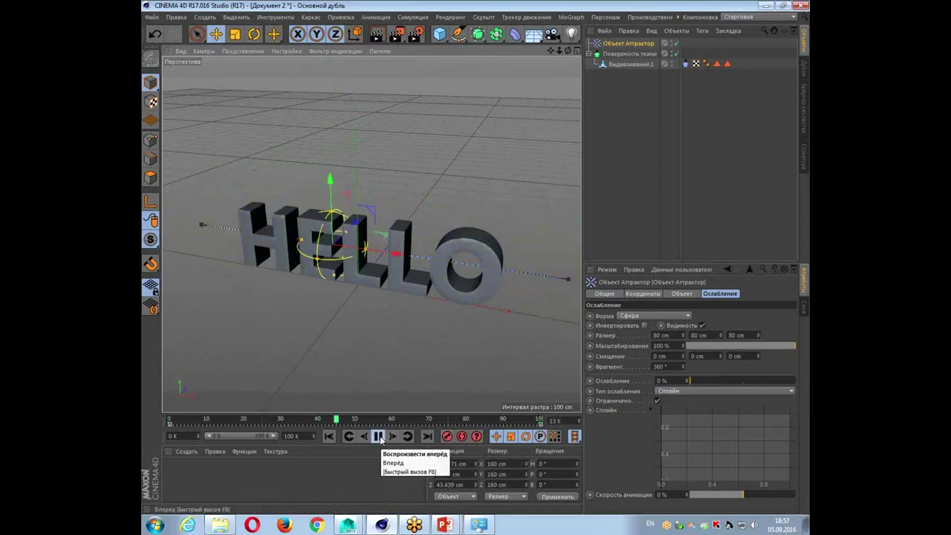
left_click(379, 437)
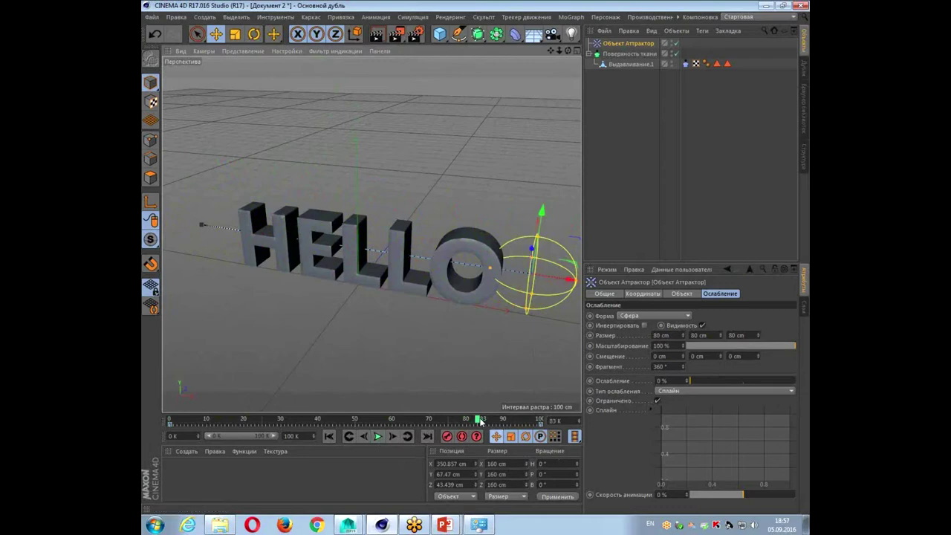
left_click_drag(480, 420, 159, 422)
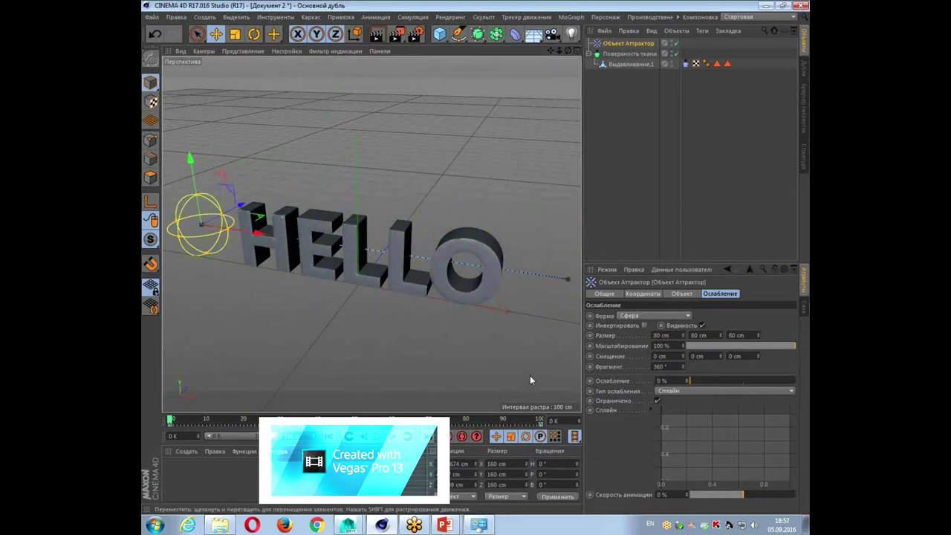
Add the Attractor to the Учитывать list in the cloth tag's Expert settings.
left_click(630, 64)
left_click(686, 64)
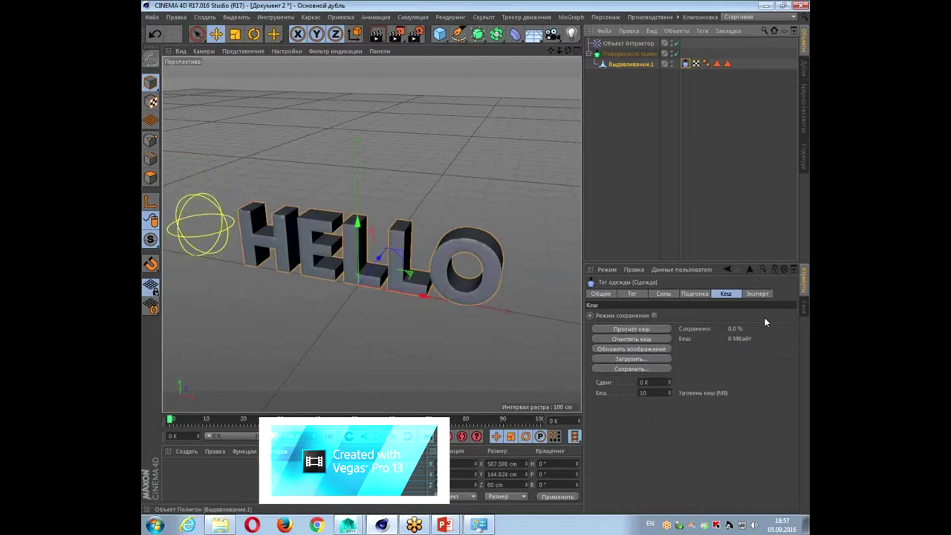
left_click(757, 293)
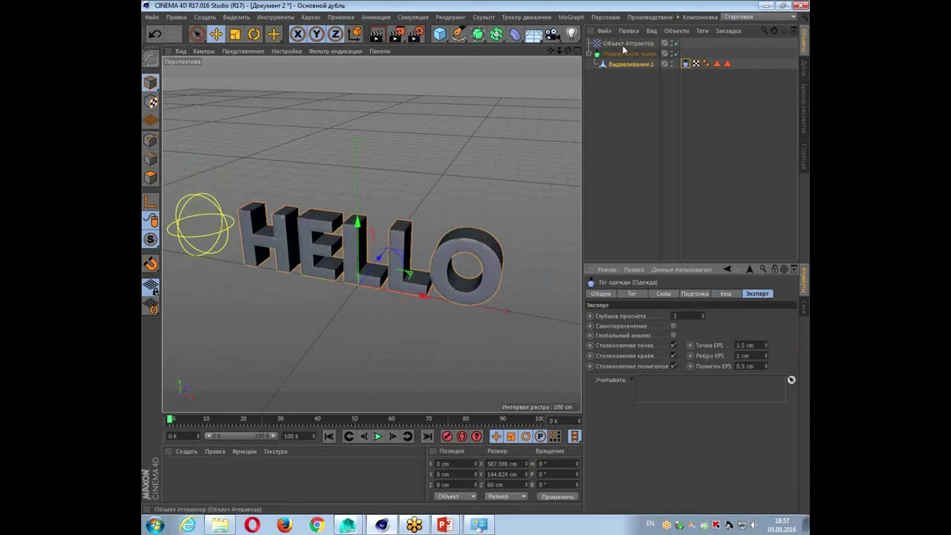
left_click_drag(622, 45, 701, 330)
left_click_drag(683, 390, 682, 394)
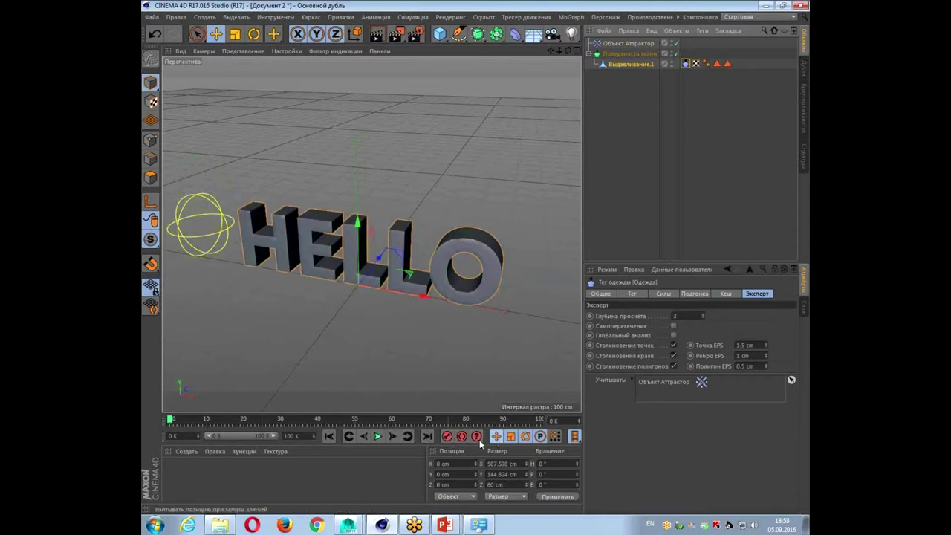
Play the cloth simulation with the attractor included, then rewind near the start.
left_click(376, 437)
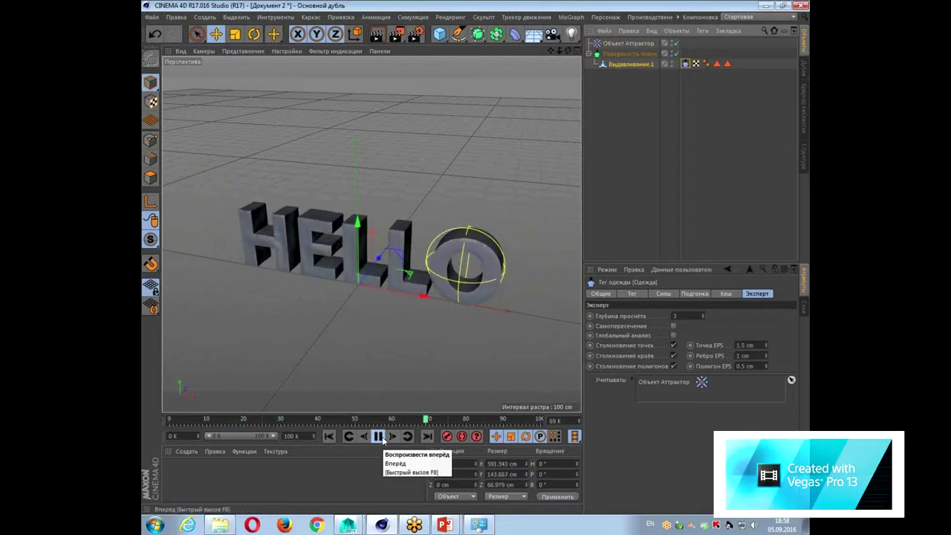
left_click(385, 438)
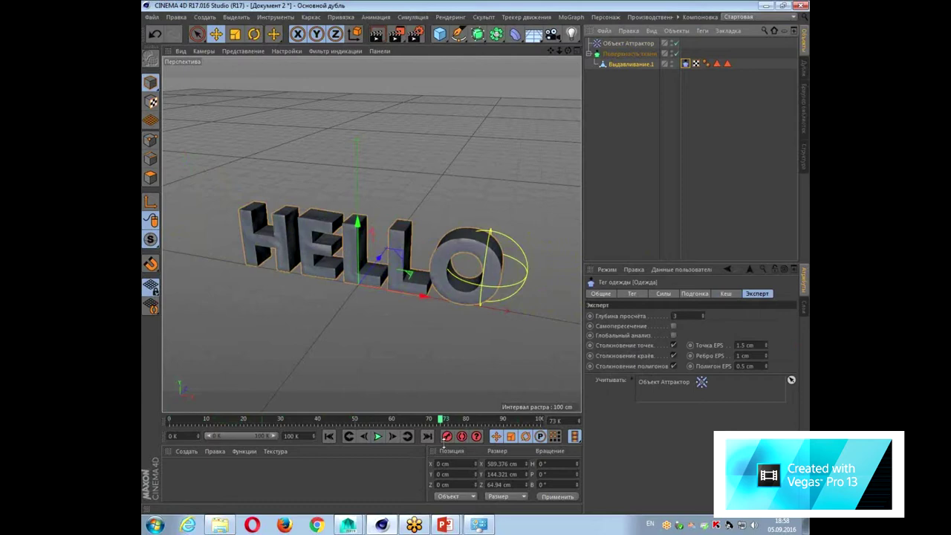
mouse_move(441, 421)
left_mouse_down()
mouse_move(197, 421)
mouse_move(389, 436)
left_mouse_up()
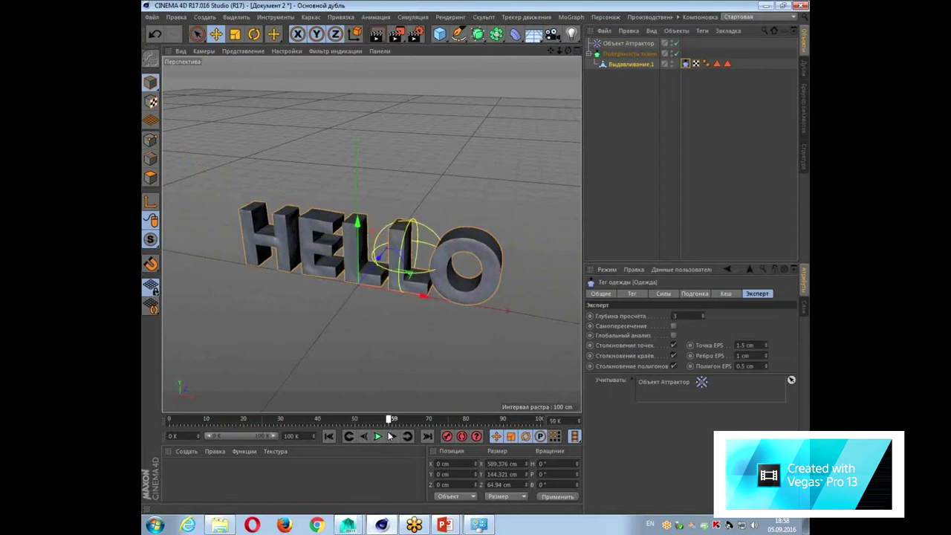
left_click(641, 44)
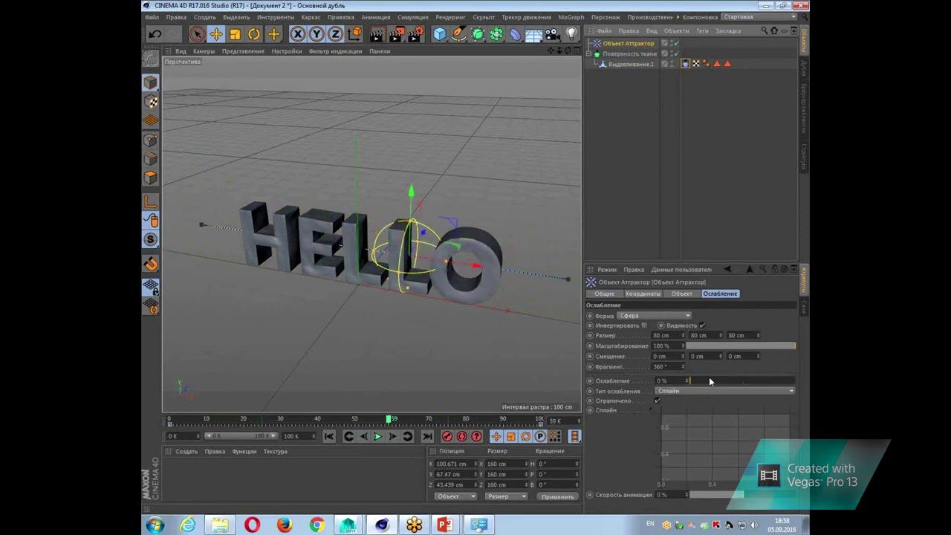
Set the attractor's intensity to -1000 and play from frame 0.
left_click(679, 294)
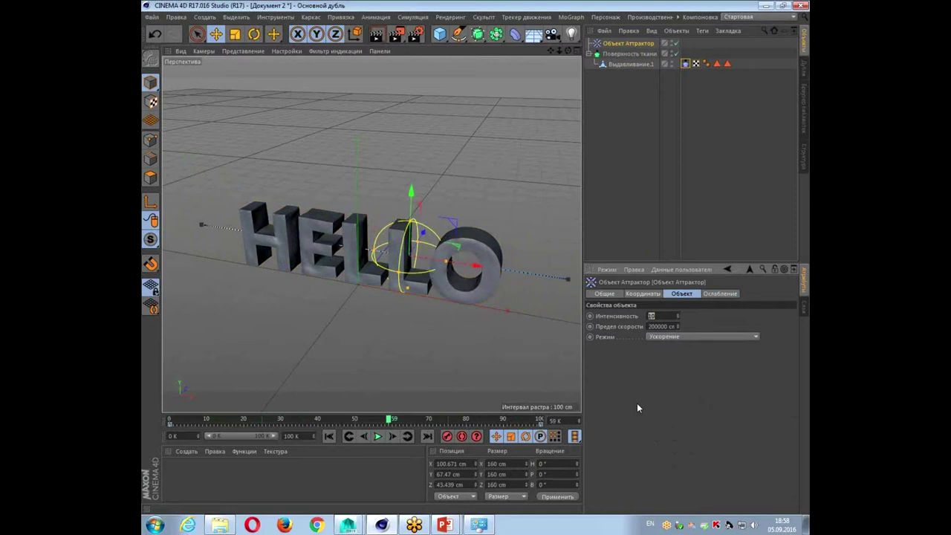
type("-1000")
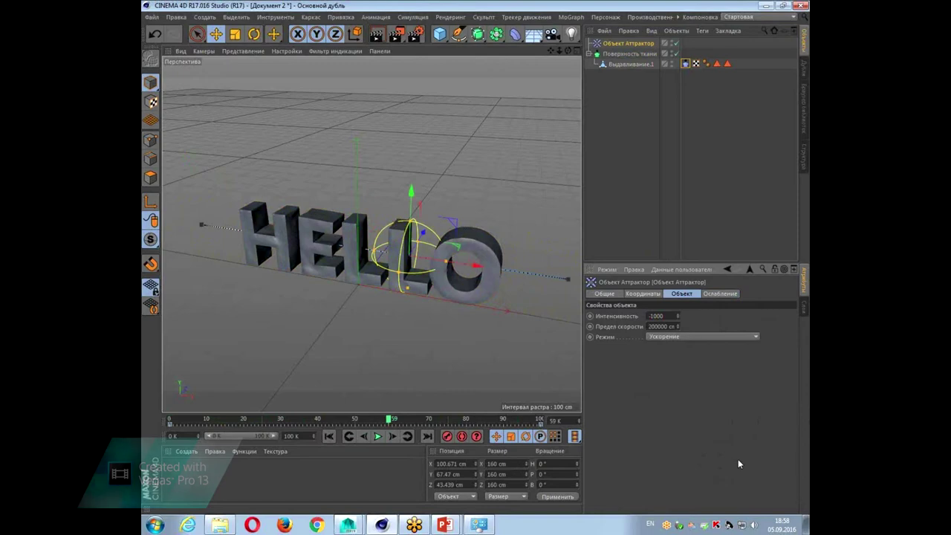
left_click(331, 437)
left_click(376, 437)
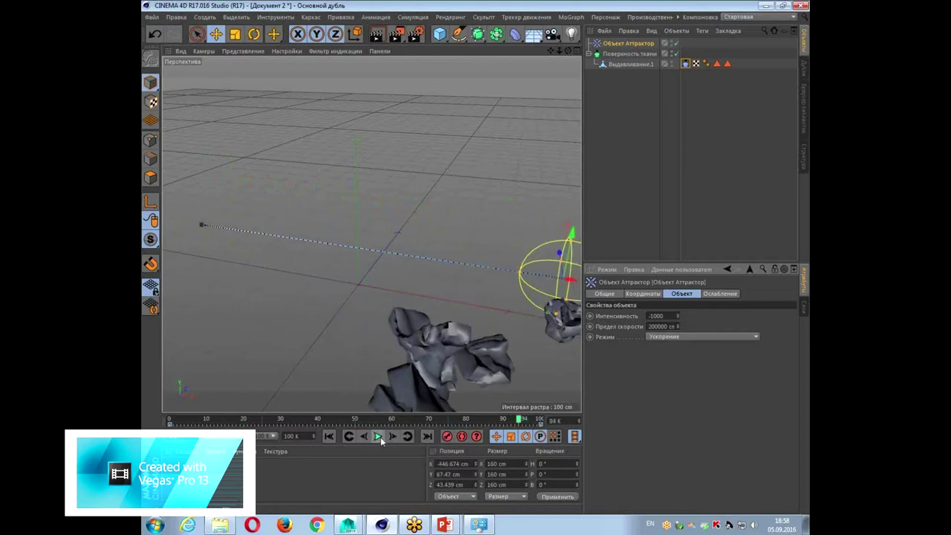
Replay the preview to inspect the crumpled H, then return to frame 0.
left_click(330, 436)
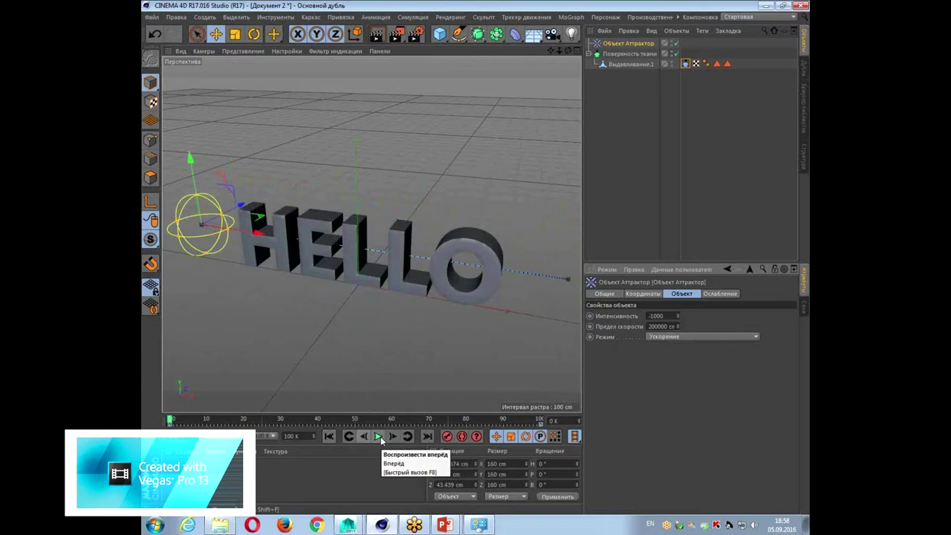
left_click(379, 437)
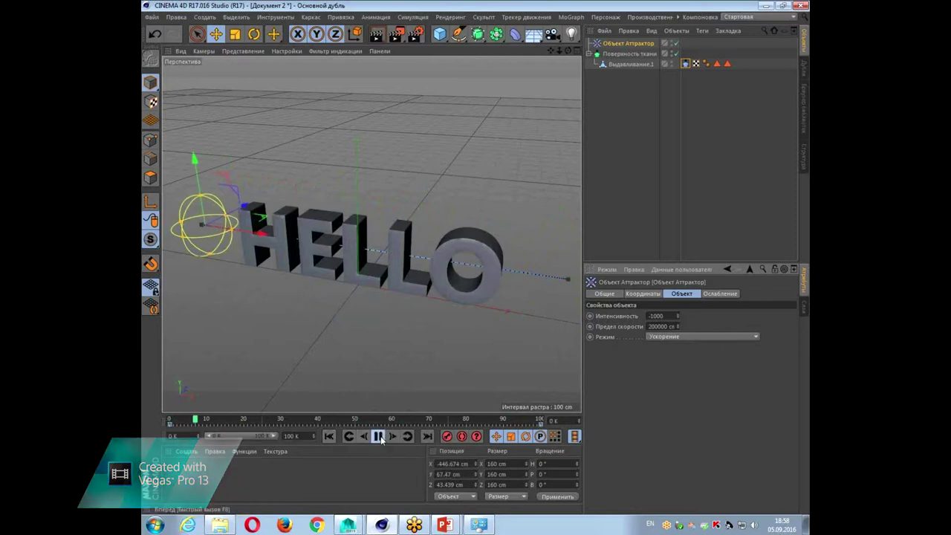
left_click(379, 437)
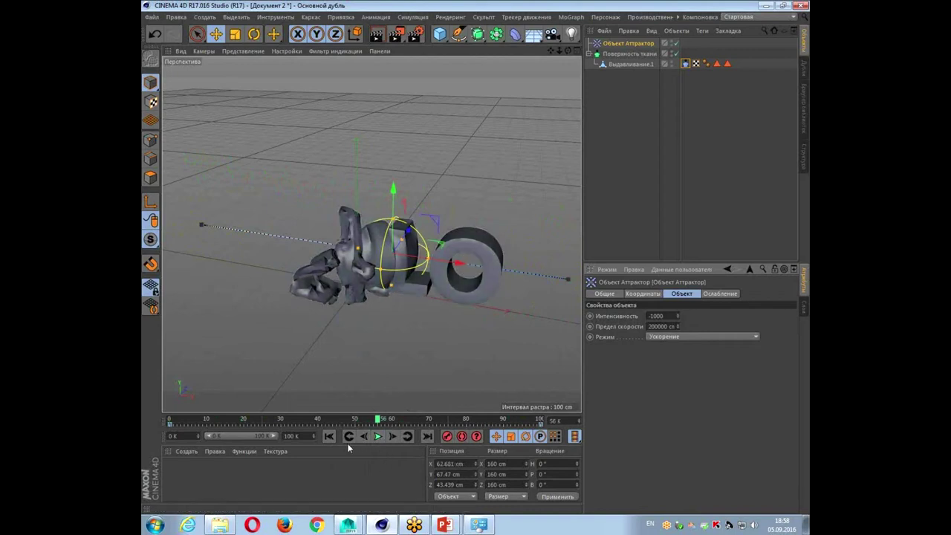
left_click(329, 436)
left_click(685, 64)
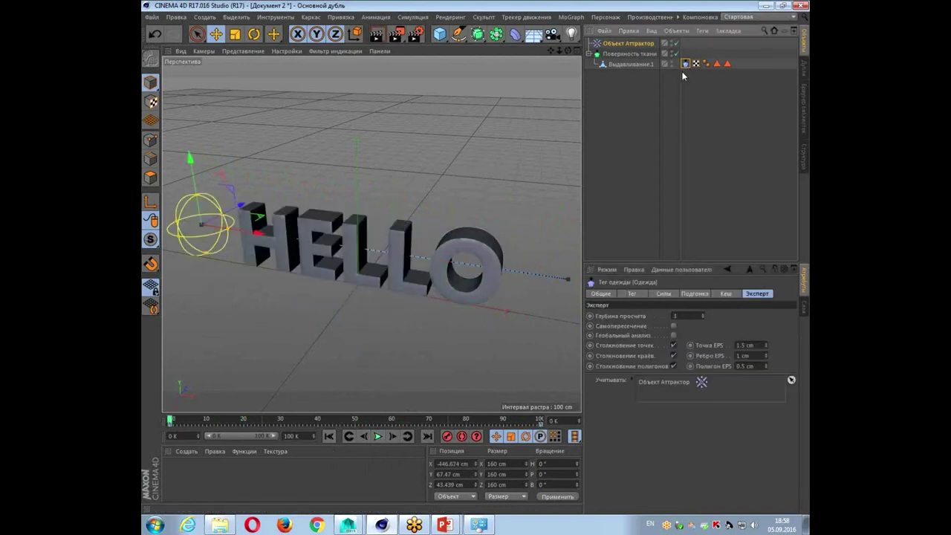
Enable tearing at 120 % in the cloth tag and play to see HELLO rip apart.
left_click(633, 294)
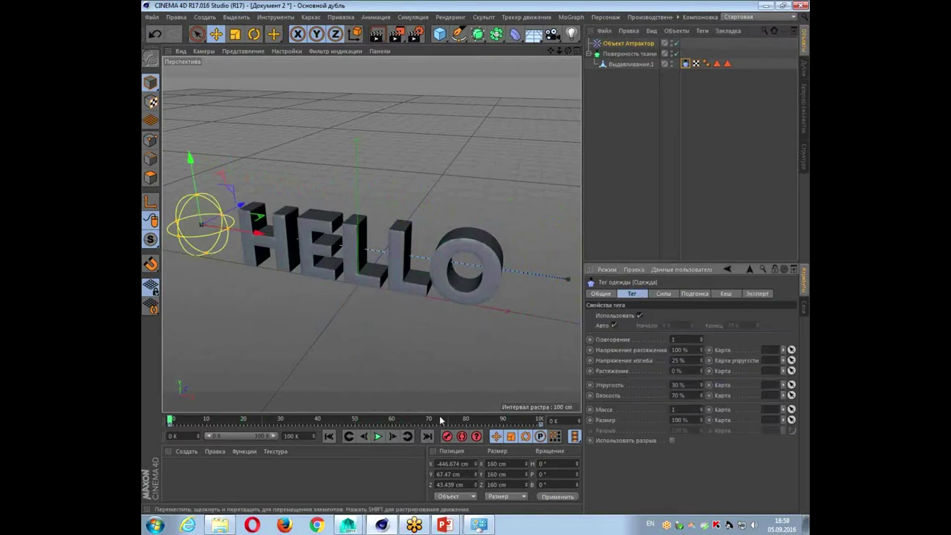
left_click(672, 440)
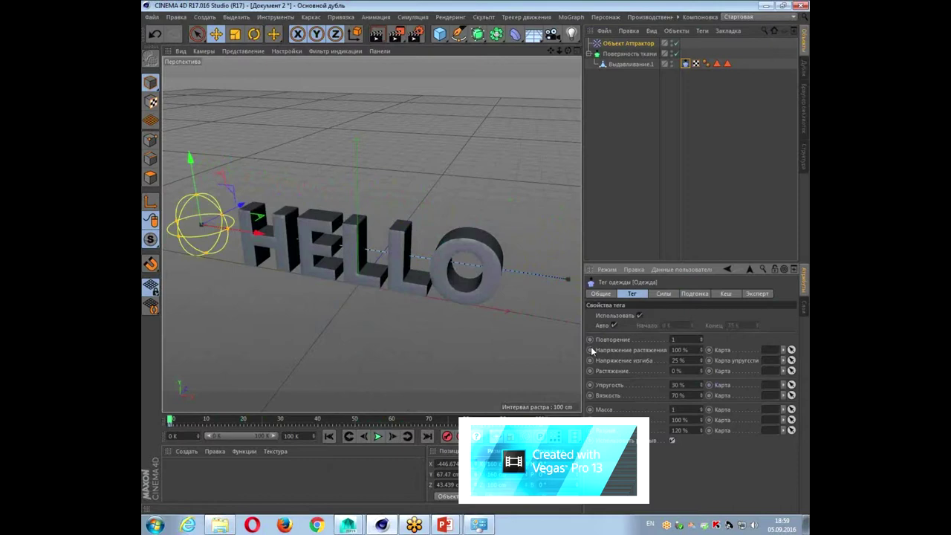
left_click(378, 437)
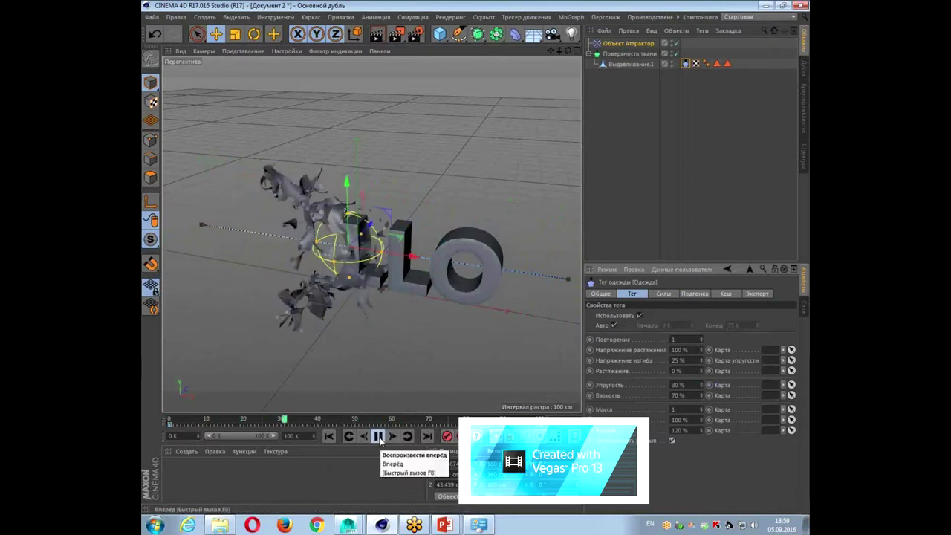
left_click(378, 437)
Replay the tearing from an earlier frame, stop at frame 68, and select Поверхность ткани.
left_click_drag(383, 305, 423, 215, "alt")
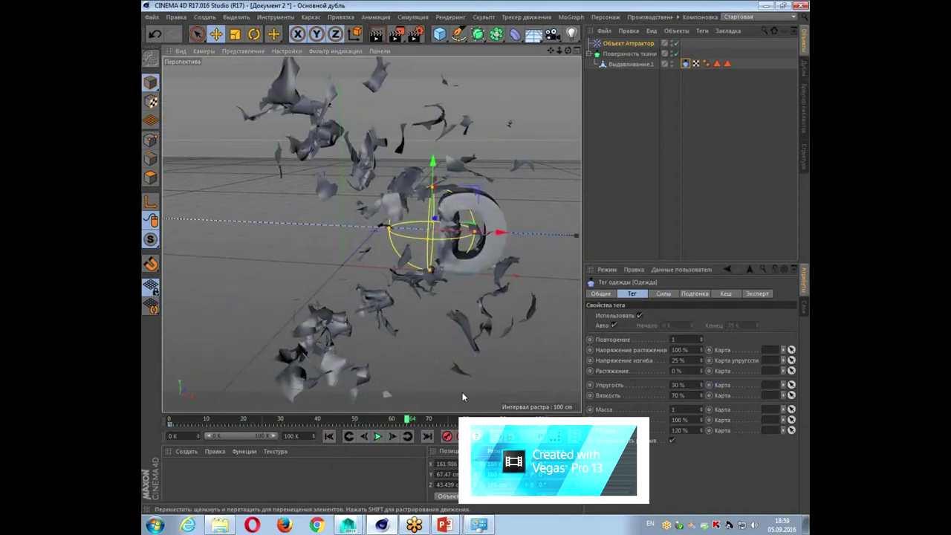
left_click_drag(408, 421, 155, 436)
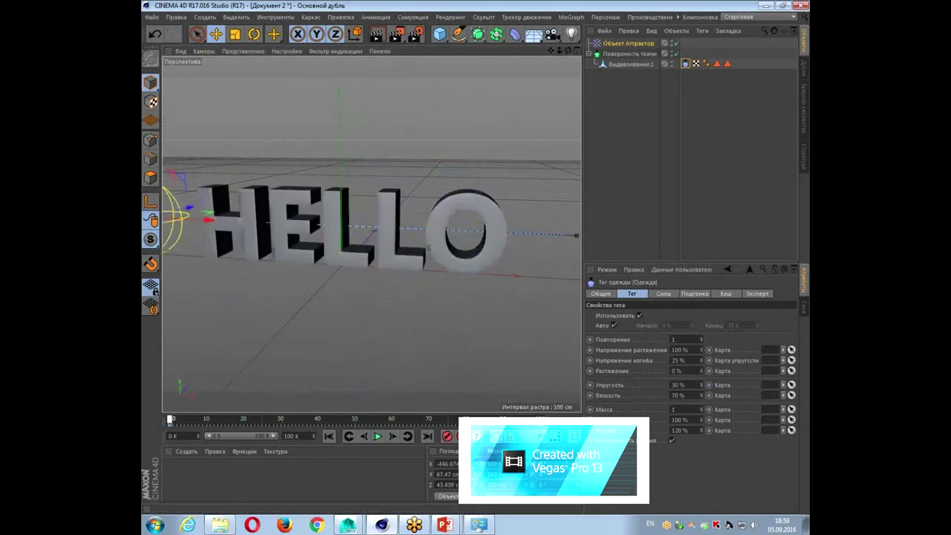
left_click(380, 436)
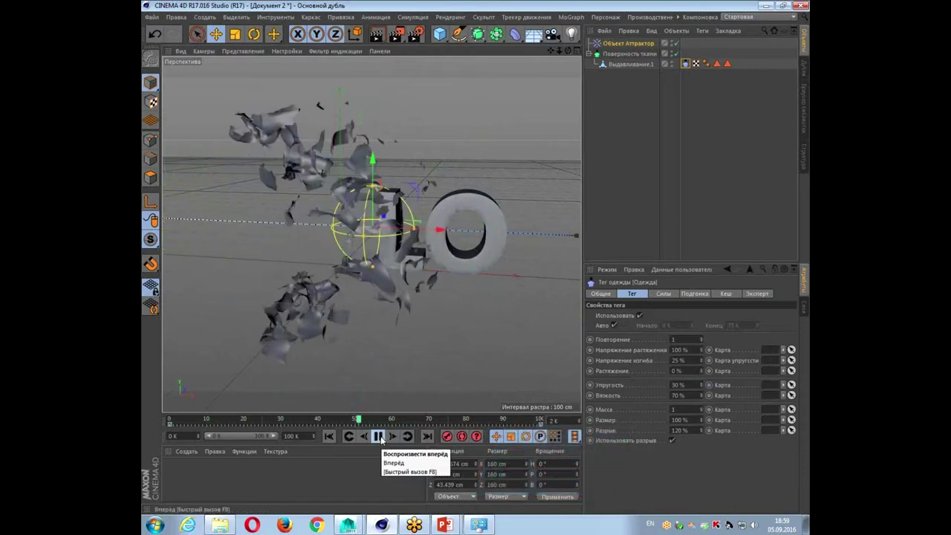
left_click(378, 437)
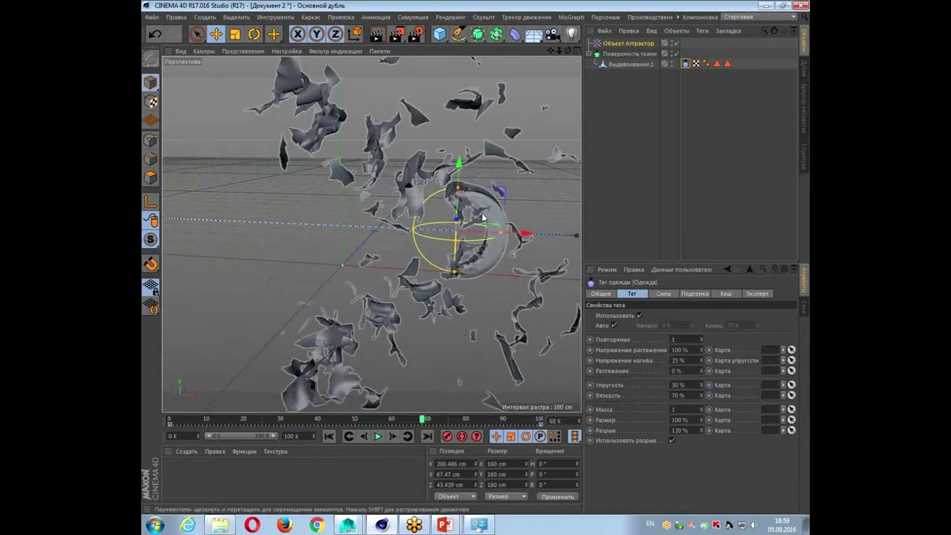
left_click(383, 134)
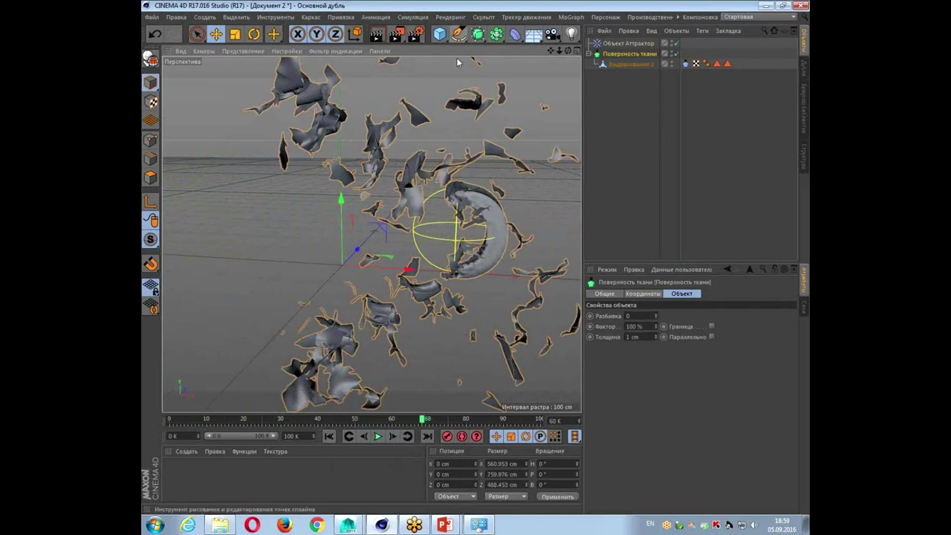
Add a point light beside the torn fragments, then create a new default material.
left_click(572, 34)
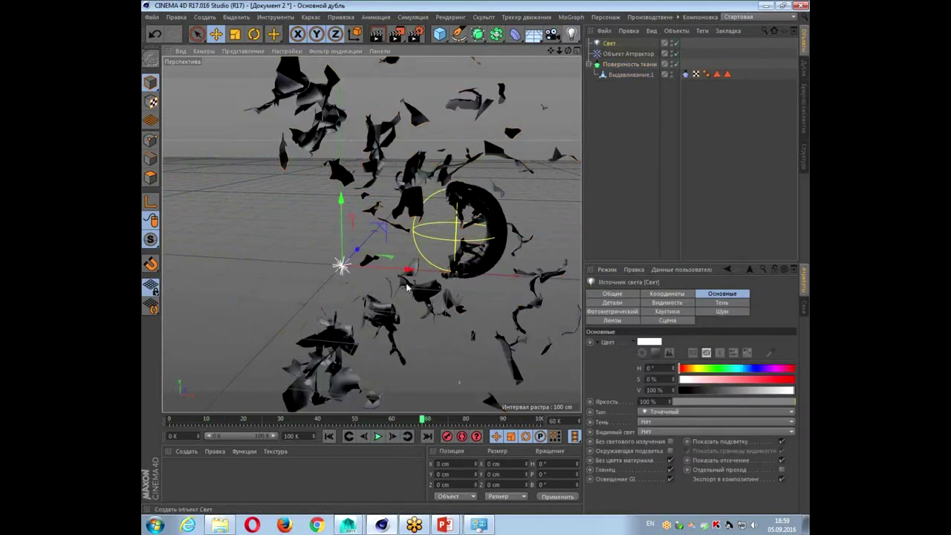
mouse_move(266, 274)
left_mouse_down("alt")
mouse_move(349, 301)
mouse_move(312, 283)
left_mouse_up("alt")
mouse_move(266, 261)
left_mouse_down()
mouse_move(493, 322)
mouse_move(530, 287)
left_mouse_up()
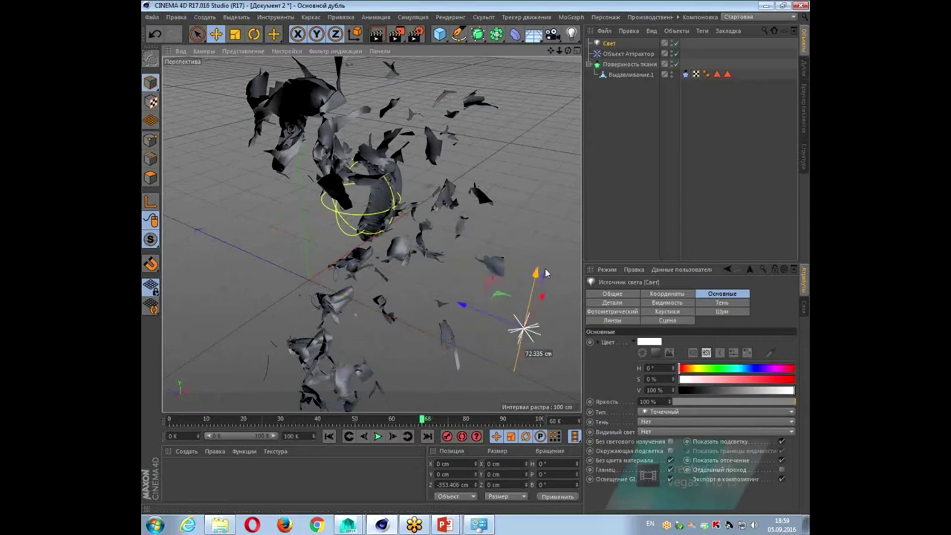
mouse_move(464, 304)
left_mouse_down("alt")
mouse_move(402, 295)
mouse_move(377, 273)
left_mouse_up("alt")
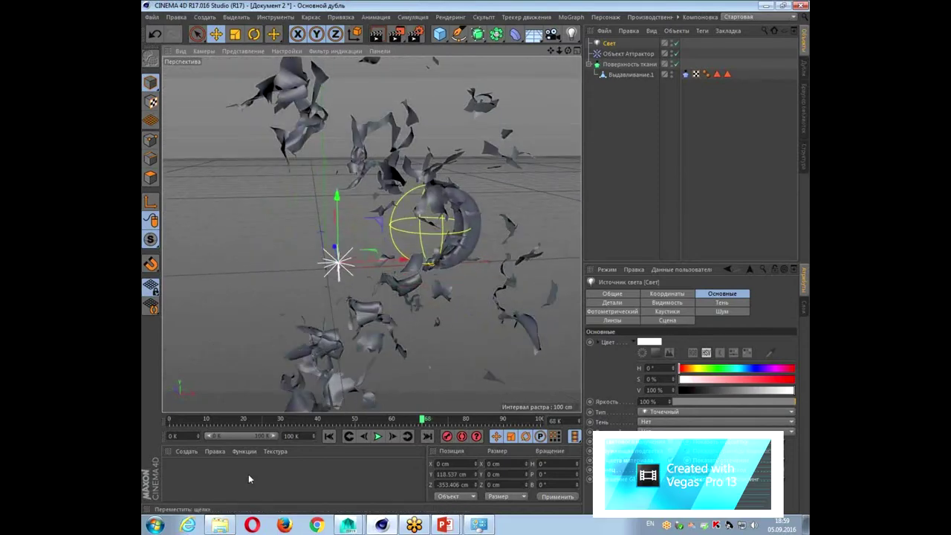
left_click(184, 451)
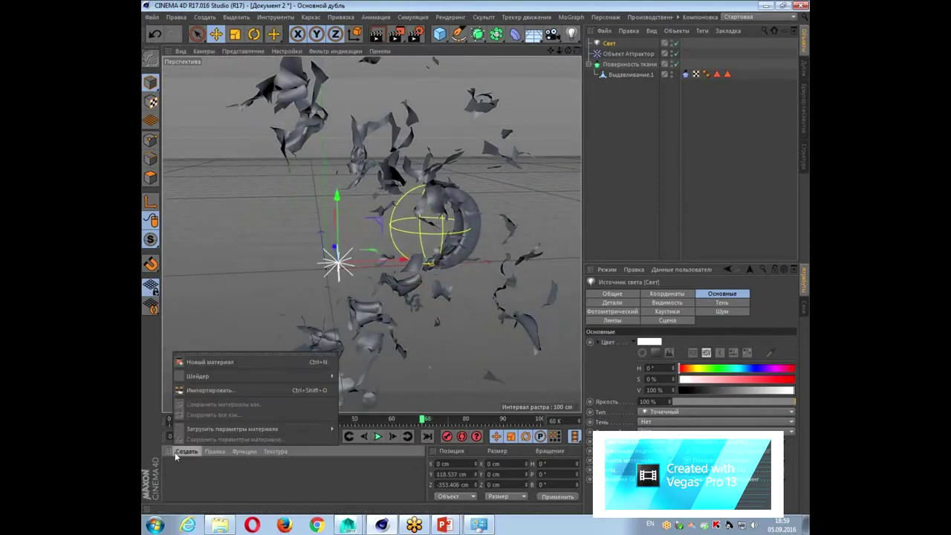
left_click(202, 361)
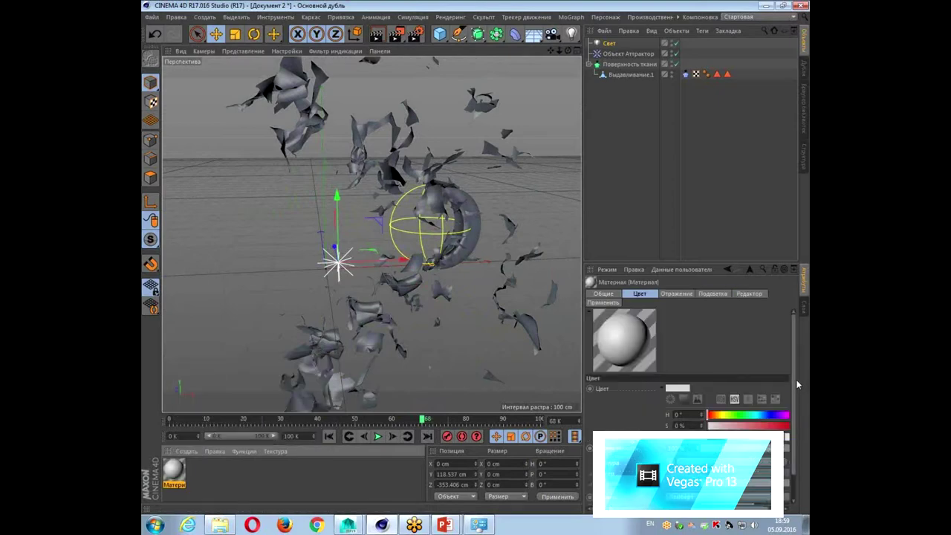
Load Common 5-512 from D:\maps\maps\Brick as the Цвет channel texture, answering the copy prompt.
left_click_drag(797, 385, 802, 468)
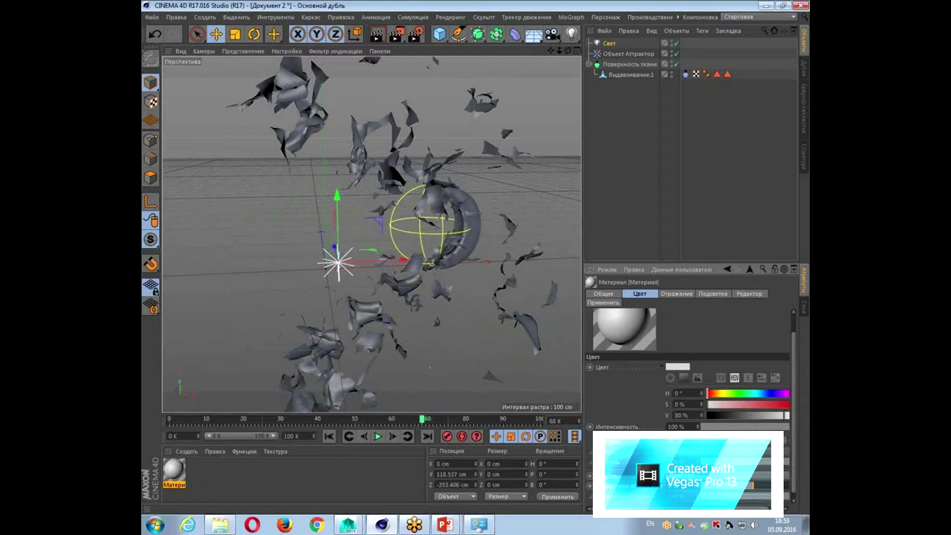
scroll(691, 356, "right", 1)
left_click(784, 448)
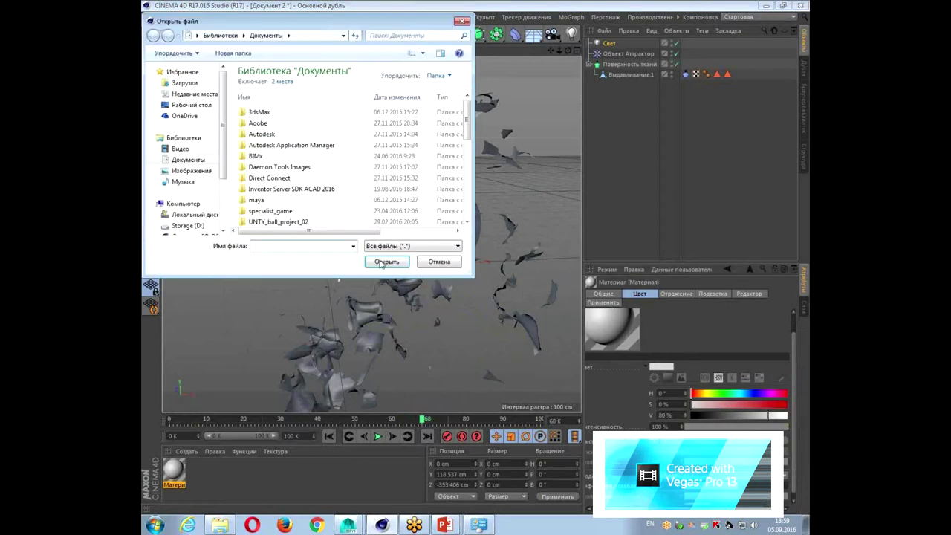
left_click_drag(222, 153, 222, 195)
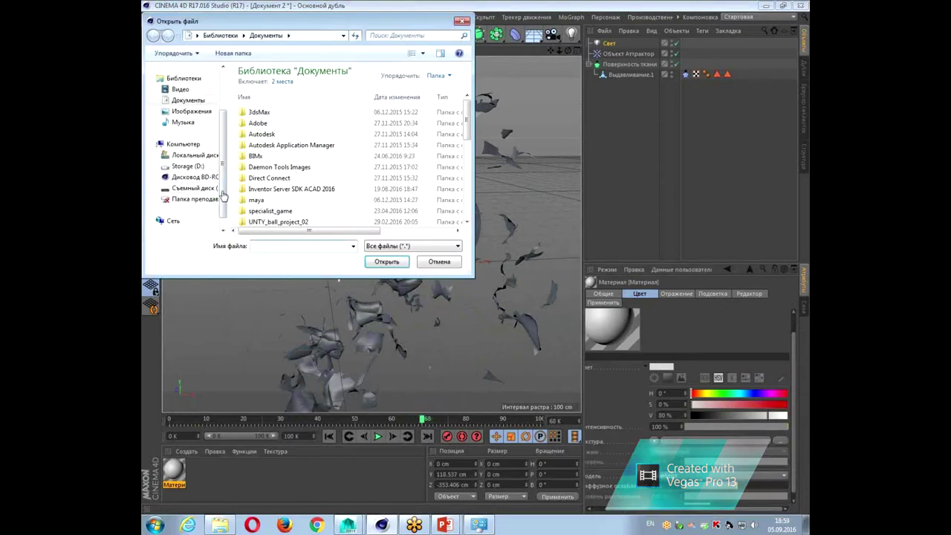
left_click(188, 165)
scroll(297, 182, "down", 5)
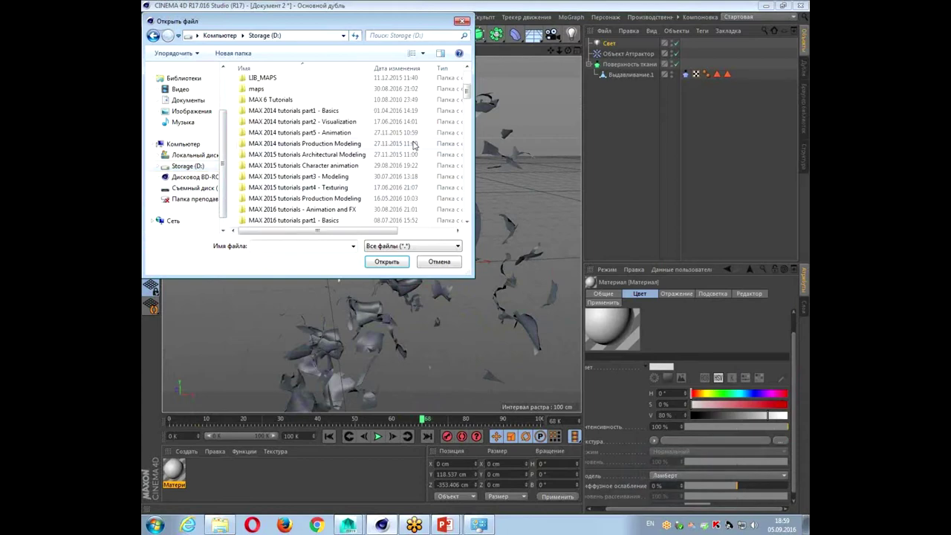
double_click(255, 89)
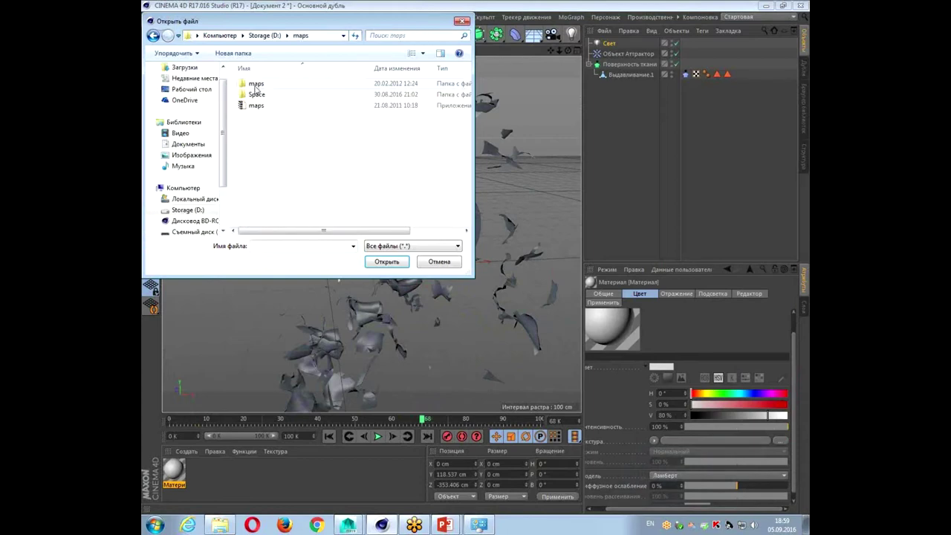
double_click(260, 90)
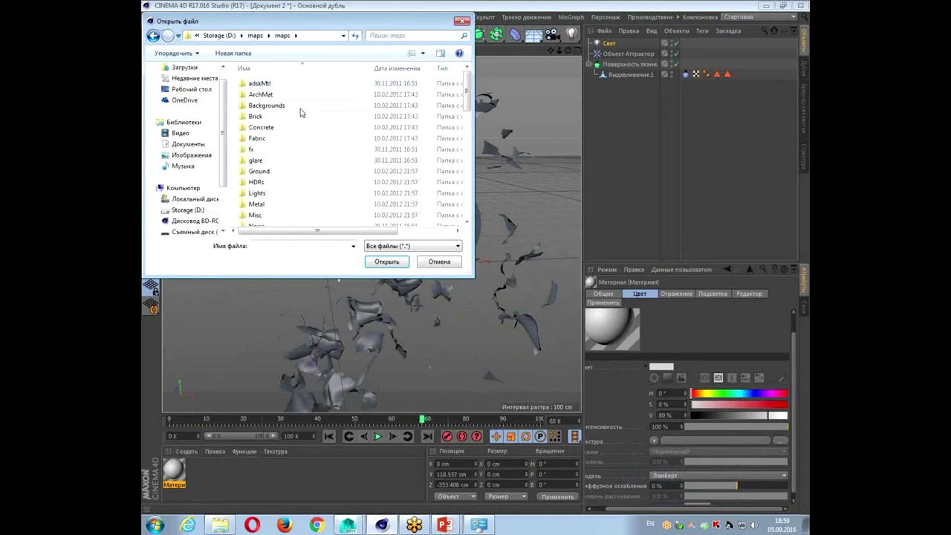
double_click(259, 117)
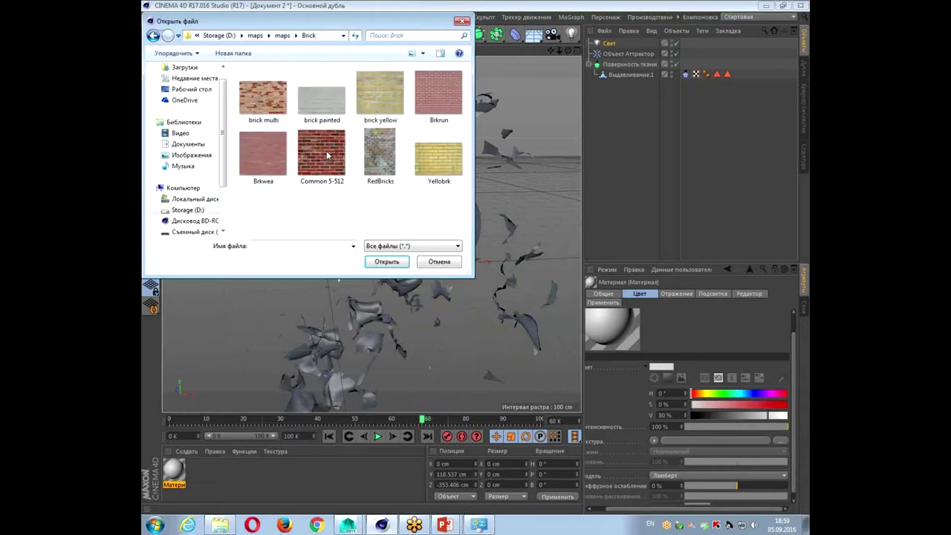
double_click(327, 158)
left_click(537, 300)
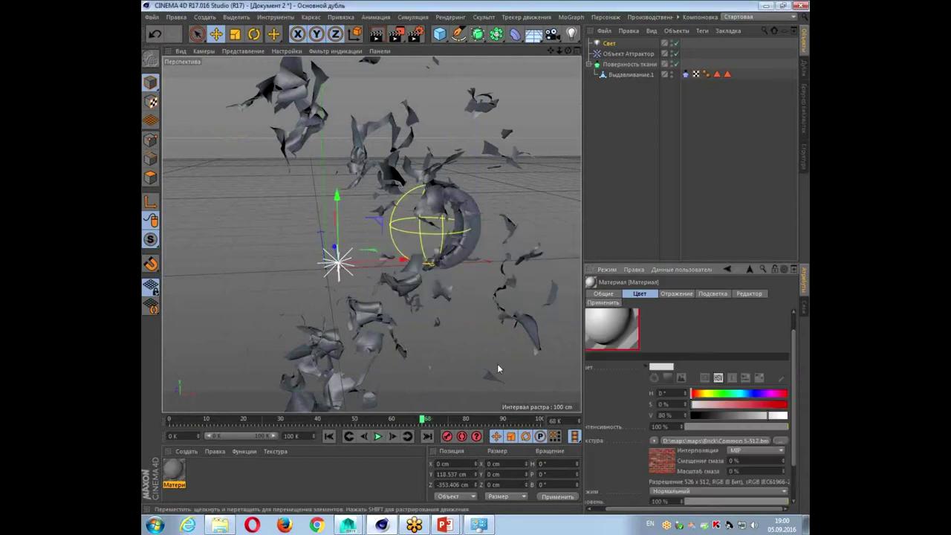
Drag the brick material onto Поверхность ткани in the perspective view.
key("F5")
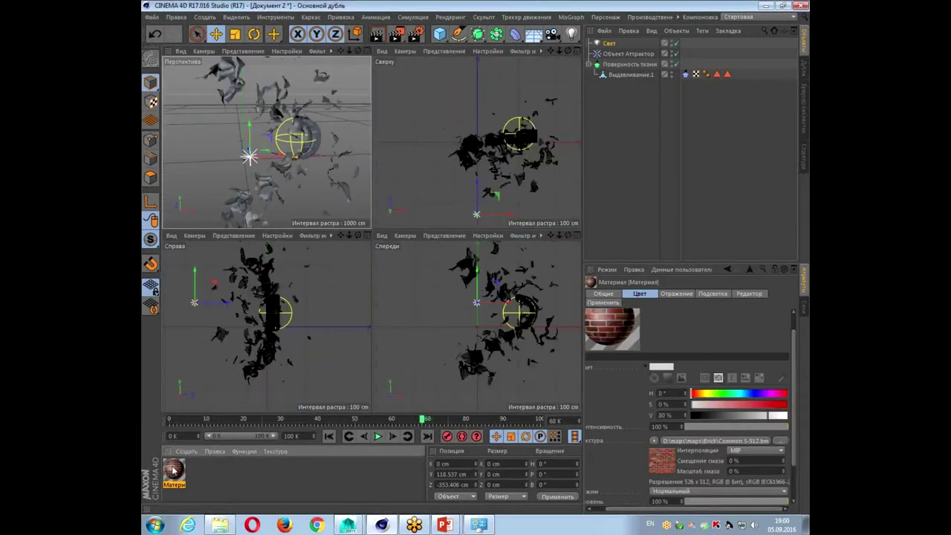
key("F1")
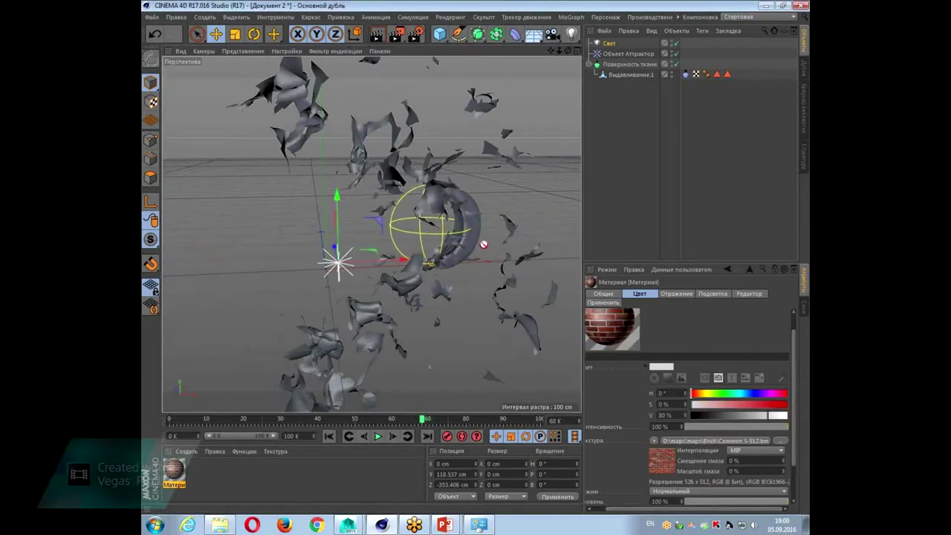
left_click_drag(175, 471, 311, 340)
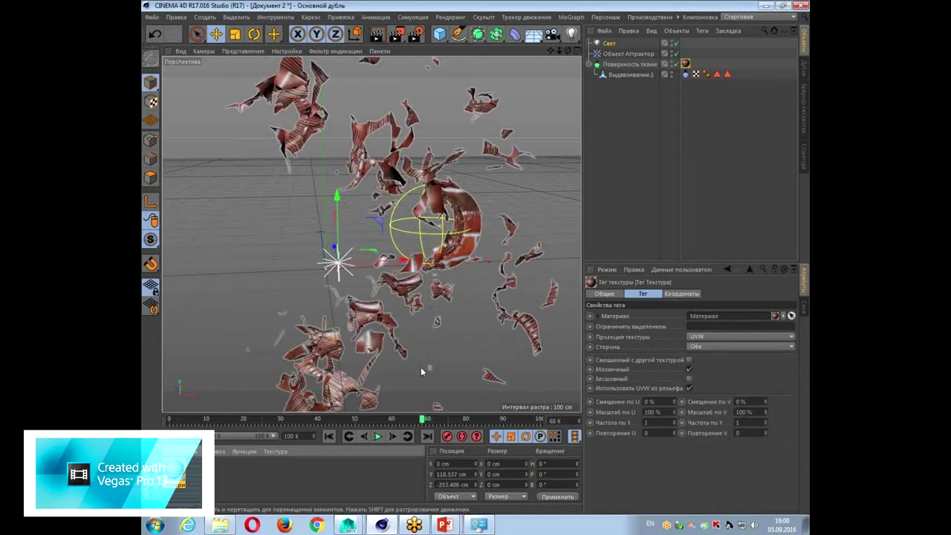
Rewind to frame 0 and play the simulation to preview the brick-textured HELLO.
left_click(372, 419)
left_click_drag(372, 418, 170, 418)
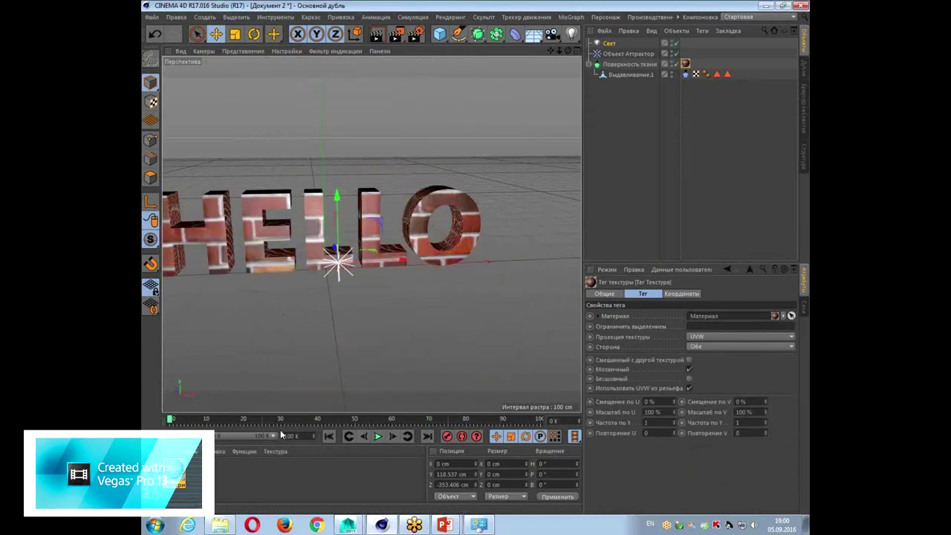
mouse_move(400, 321)
left_mouse_down("alt")
mouse_move(379, 329)
mouse_move(442, 353)
left_mouse_up("alt")
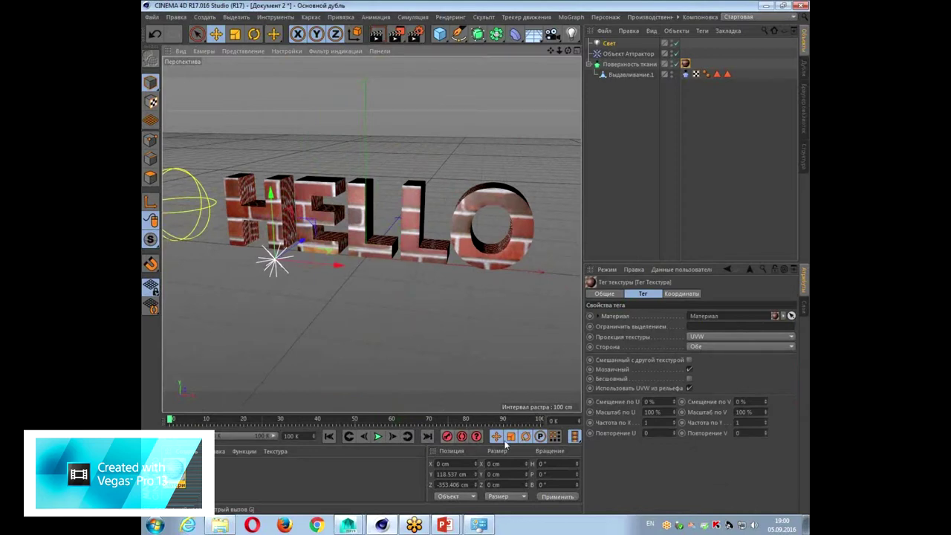
left_click(377, 437)
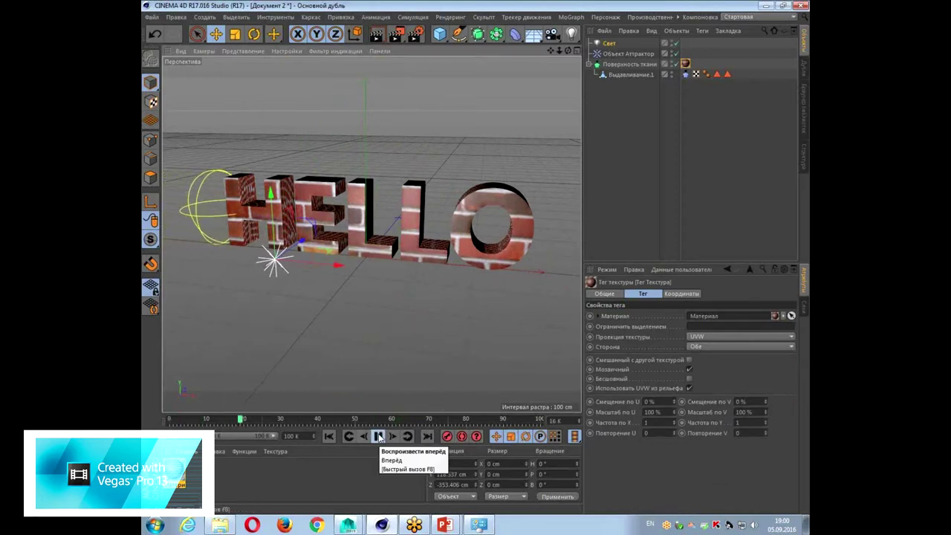
left_click(377, 437)
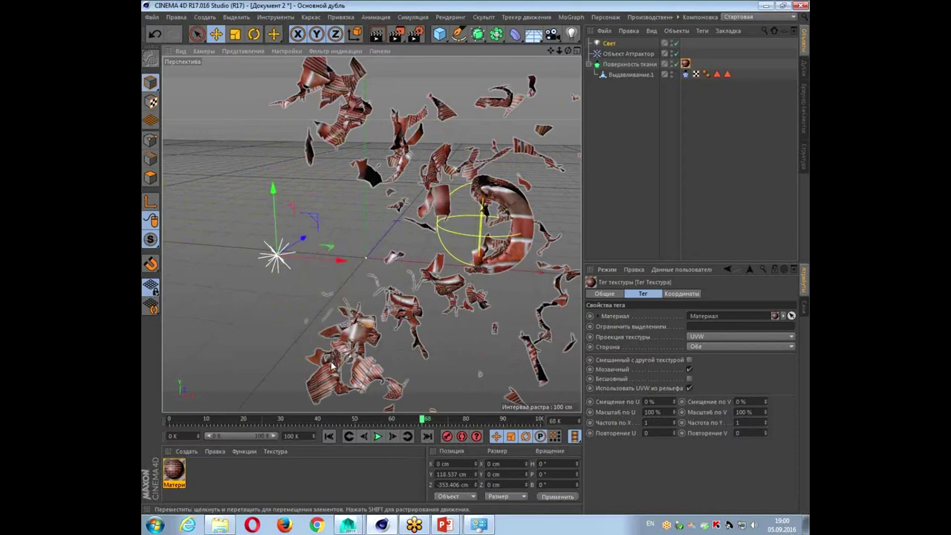
Save the scene as a1.c4d on the Рабочий стол (Desktop) with Сохранить как.
left_click(151, 17)
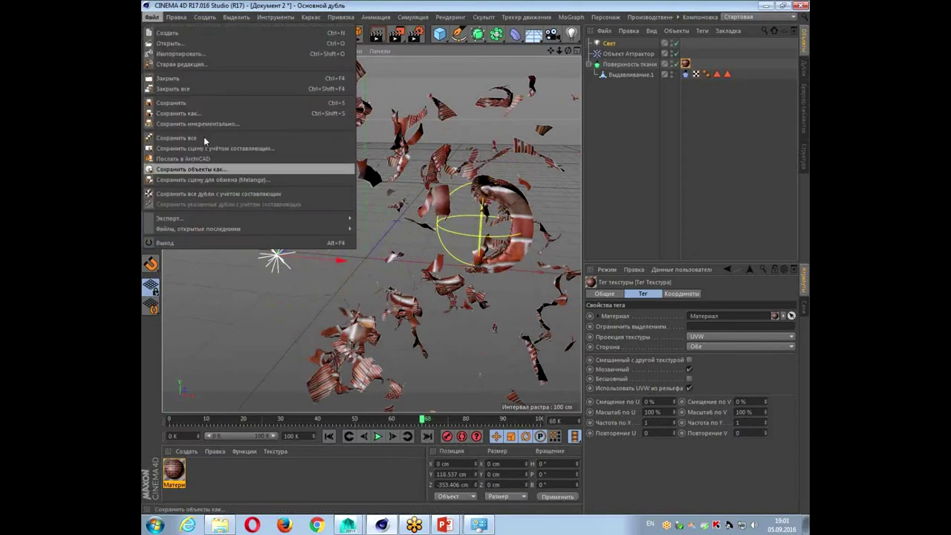
left_click(201, 112)
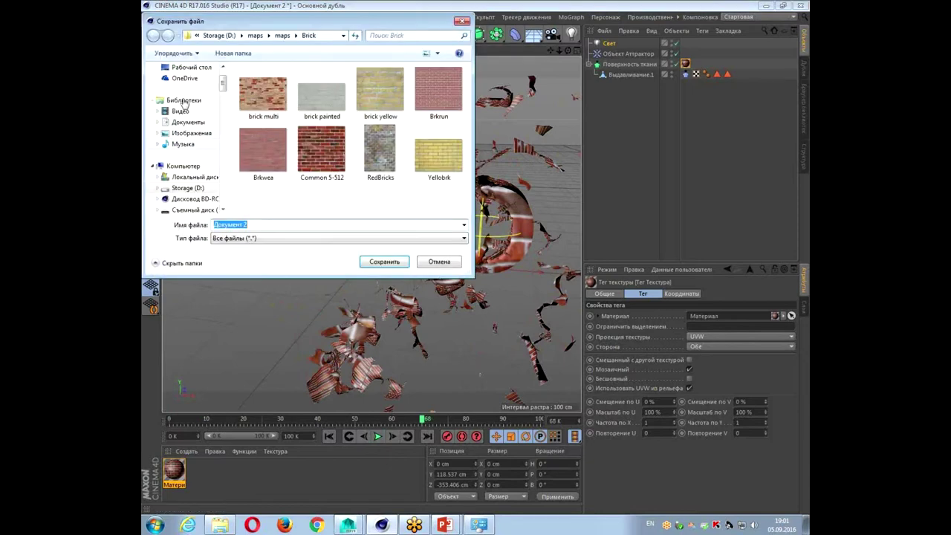
left_click(182, 68)
left_click(269, 225)
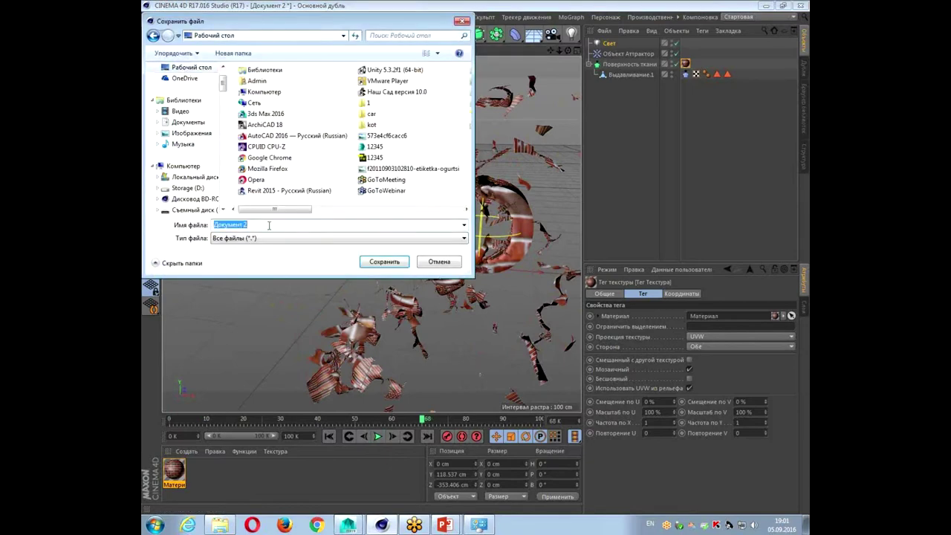
type("a1")
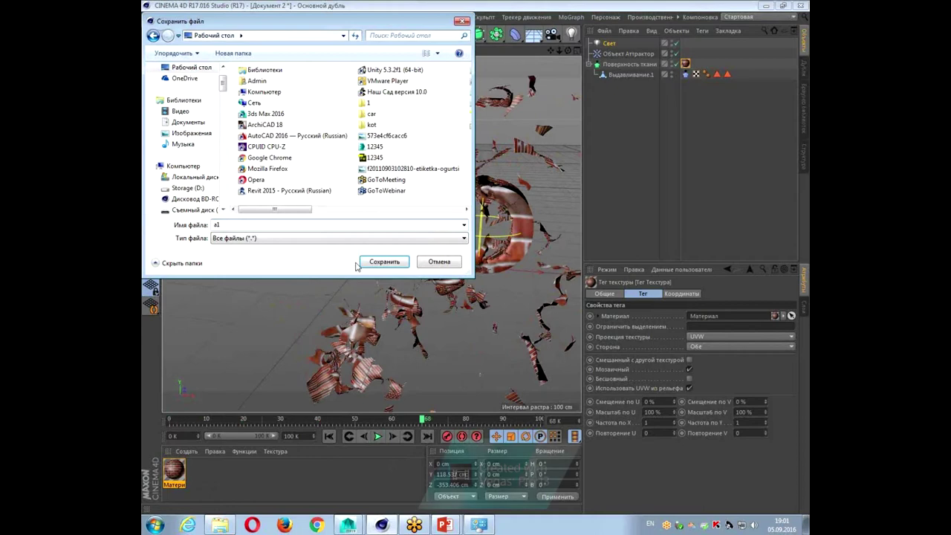
left_click(369, 263)
left_click(155, 525)
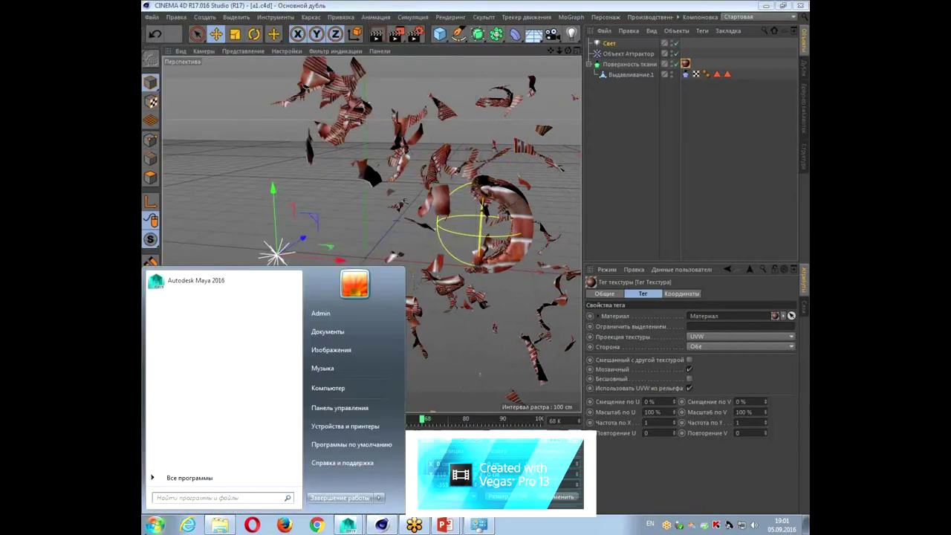
Launch After Effects CC 2015 from Adobe Creative Cloud 2015, accepting the license and disk cache warning.
left_click(212, 479)
scroll(212, 479, "down", 3)
scroll(212, 479, "down", 3)
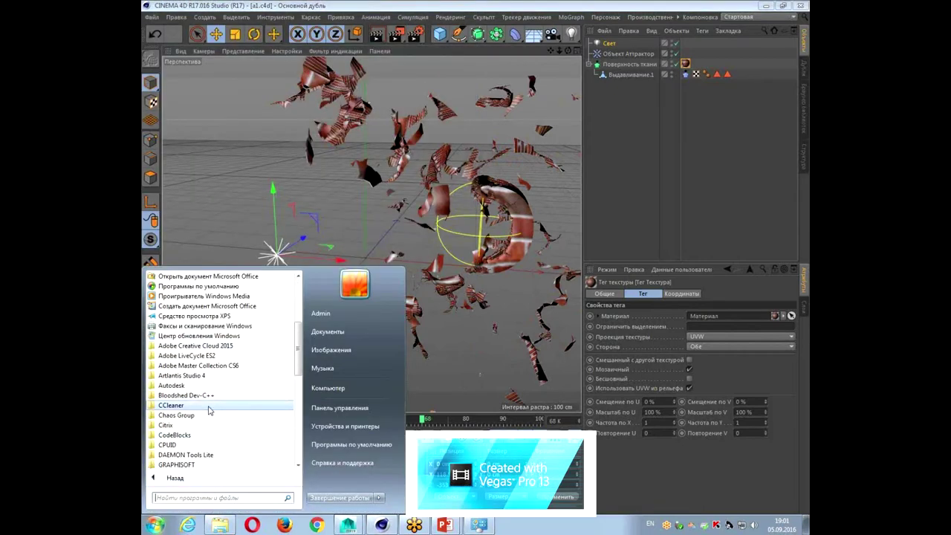
left_click(210, 367)
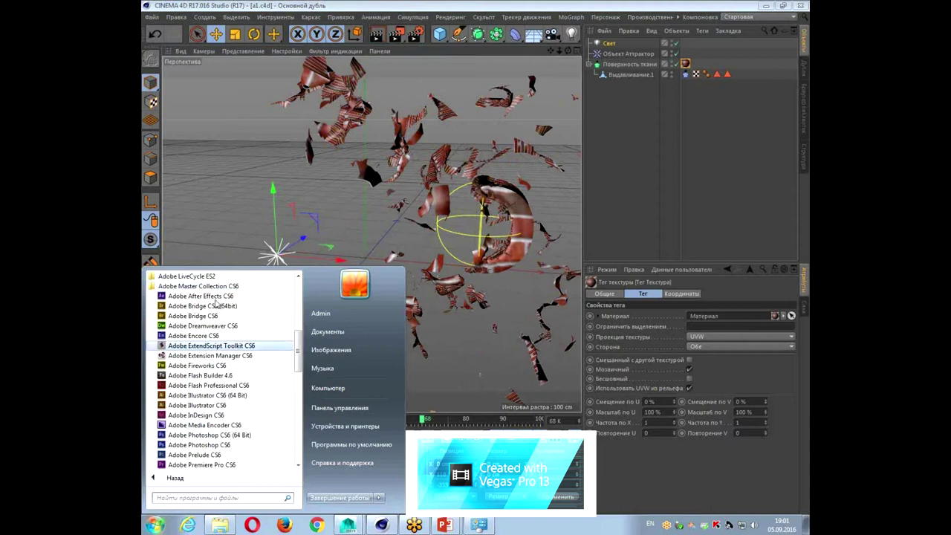
left_click_drag(300, 356, 304, 291)
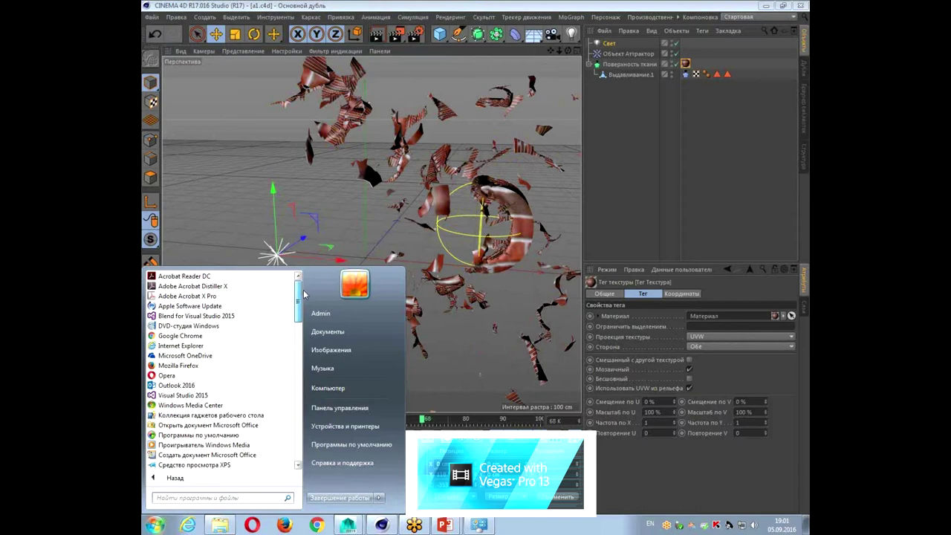
scroll(298, 323, "down", 3)
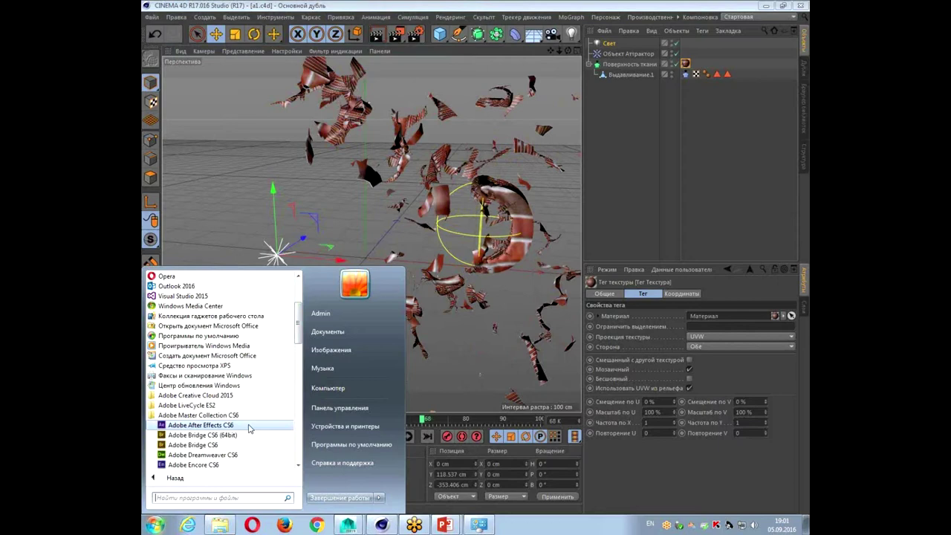
left_click(263, 396)
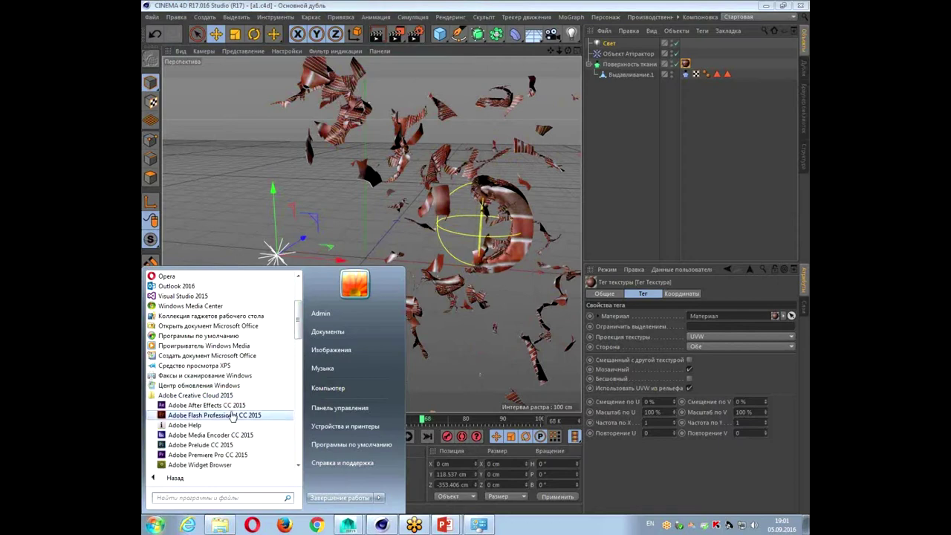
left_click(231, 414)
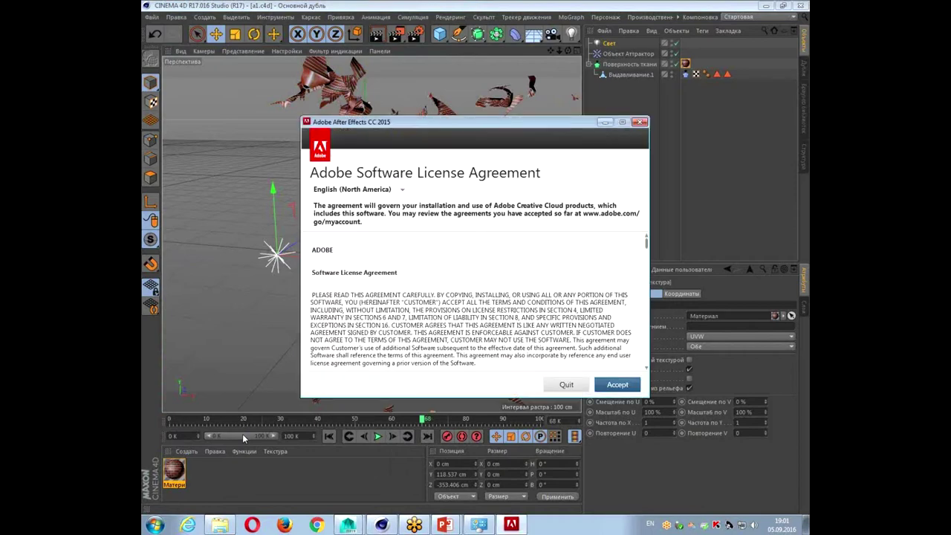
left_click(617, 385)
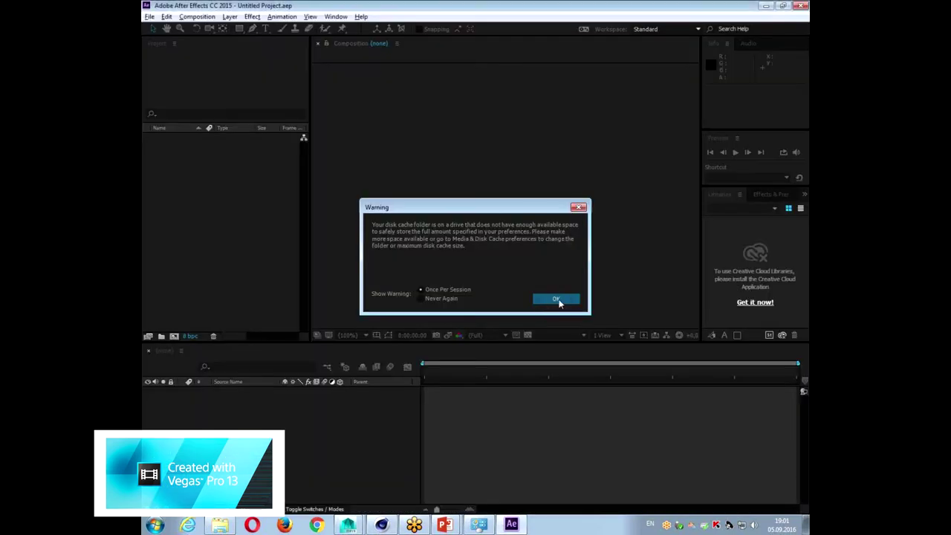
left_click(557, 298)
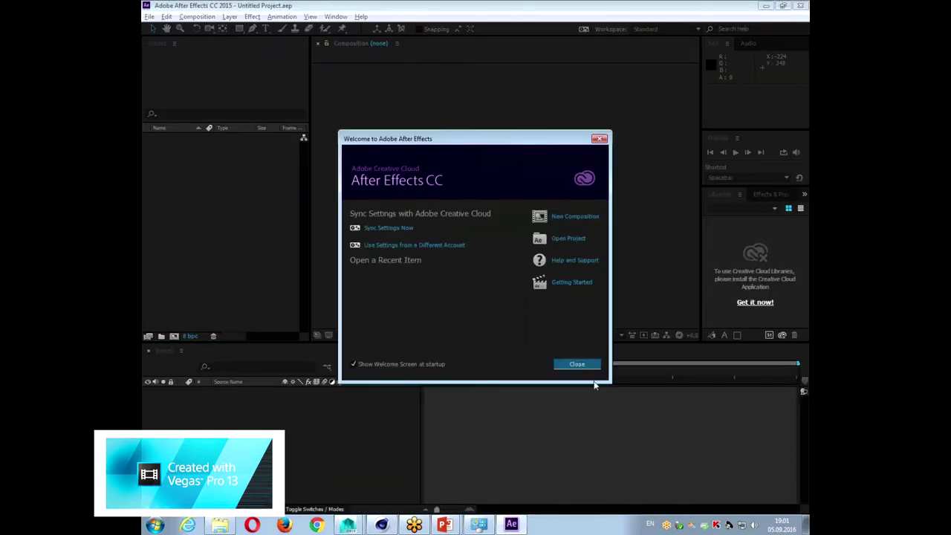
Close the Welcome screen and import a1.c4d from the Desktop into the Project panel.
left_click(577, 364)
double_click(230, 236)
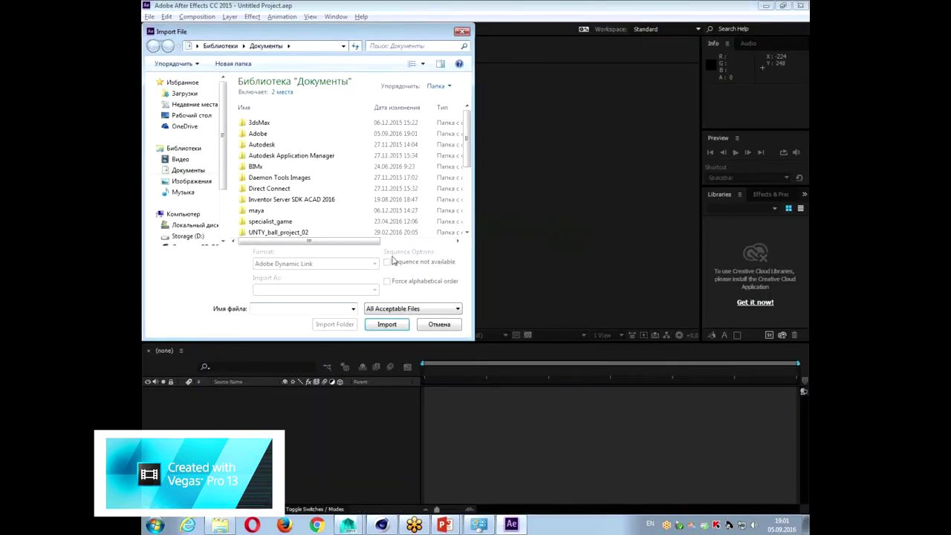
left_click(192, 118)
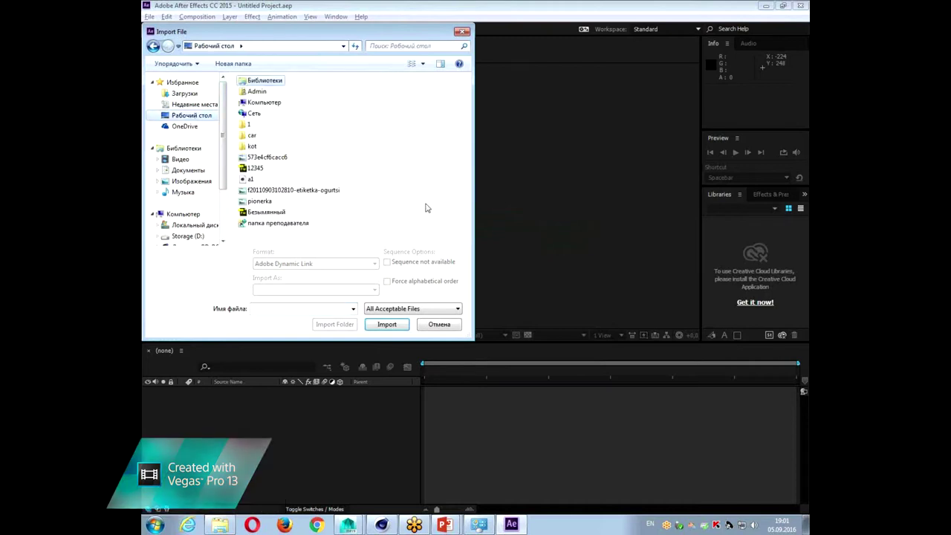
double_click(250, 180)
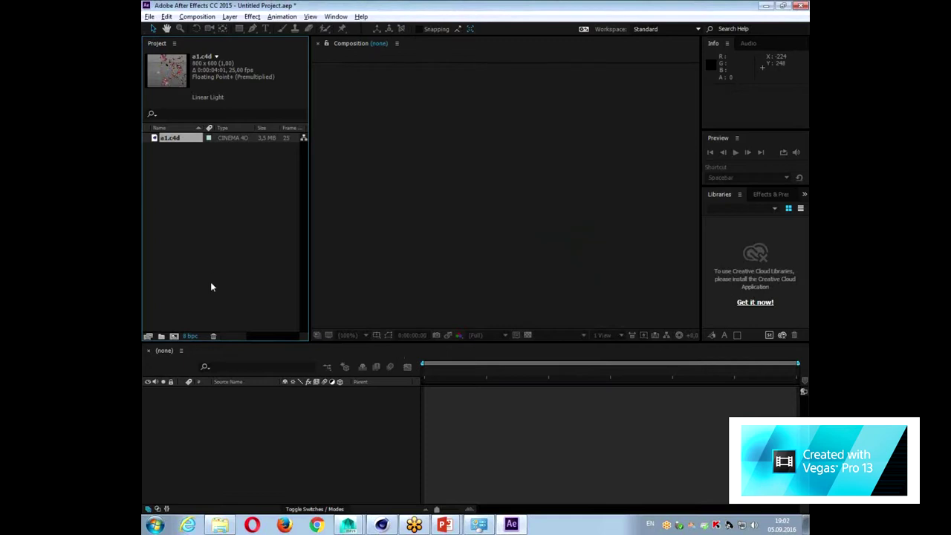
key("ctrl+n")
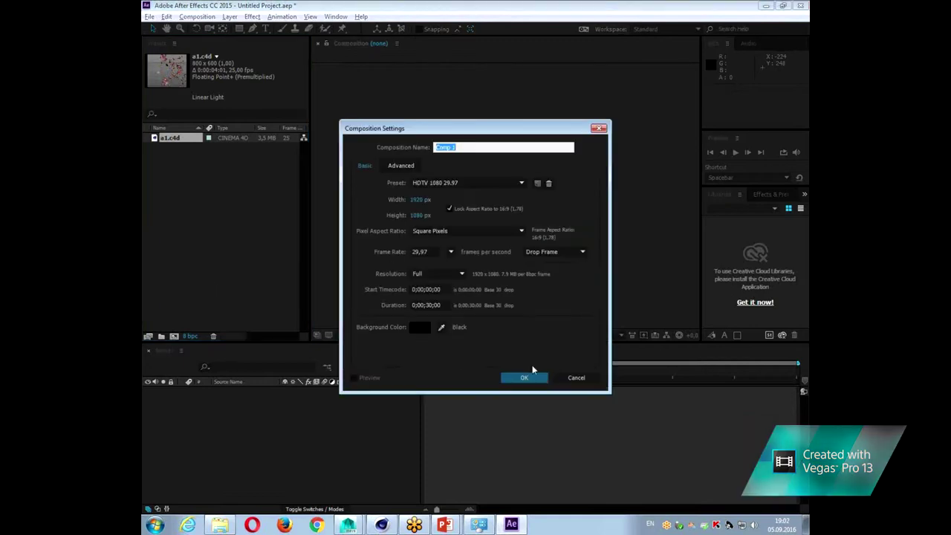
Put a1.c4d into a new Comp 1 and set the Cineware renderer to Standard (Final).
left_click(524, 382)
left_click_drag(171, 138, 236, 420)
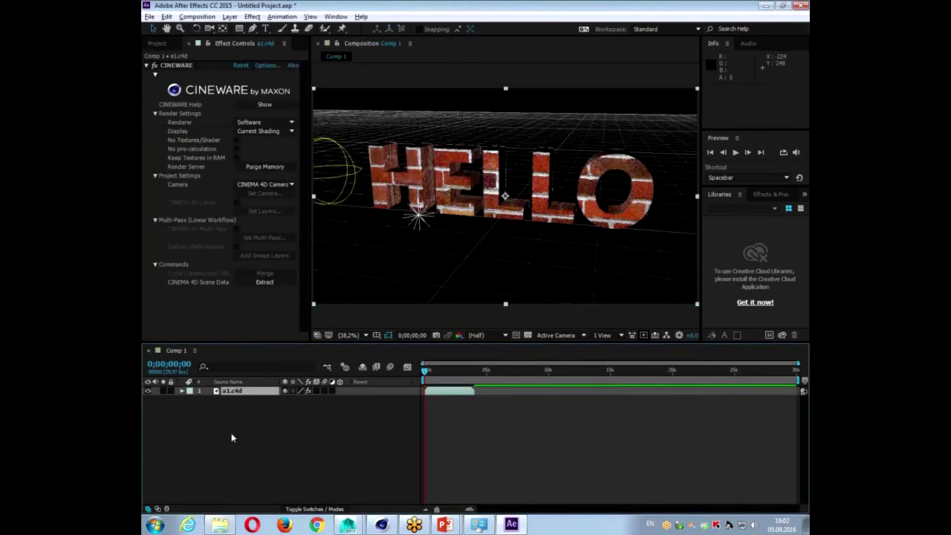
left_click(290, 124)
left_click(272, 134)
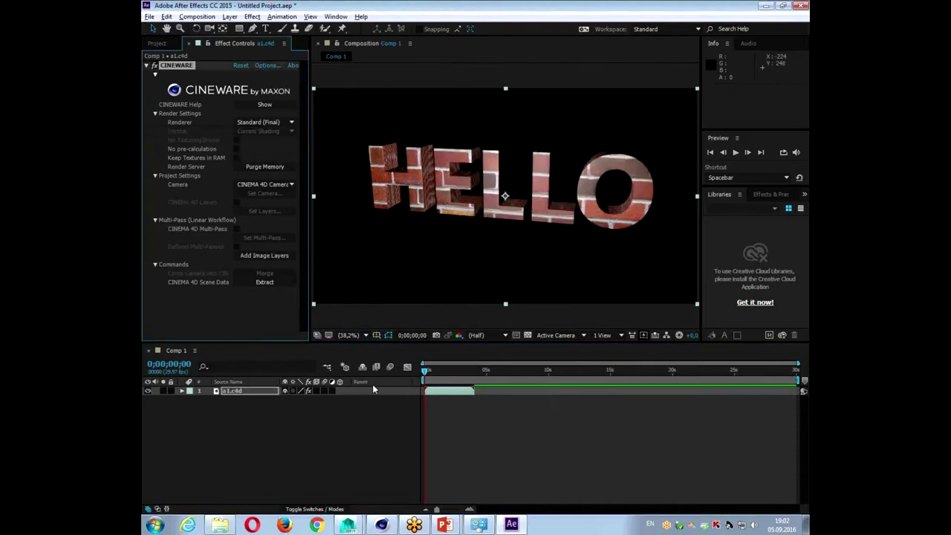
Preview the animation, then scrub to 0;00;01;27 where HELLO is shattering.
key("space")
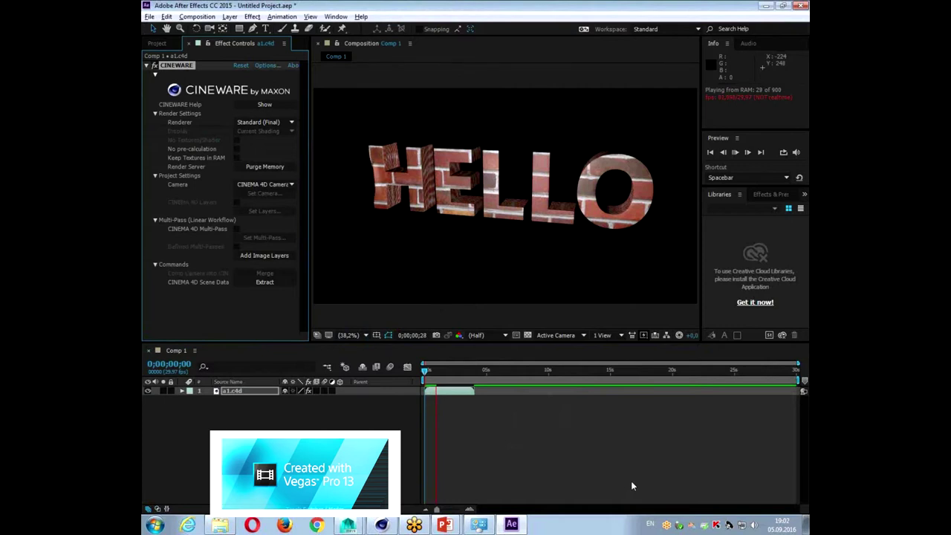
left_click(426, 370)
left_click_drag(424, 371, 448, 370)
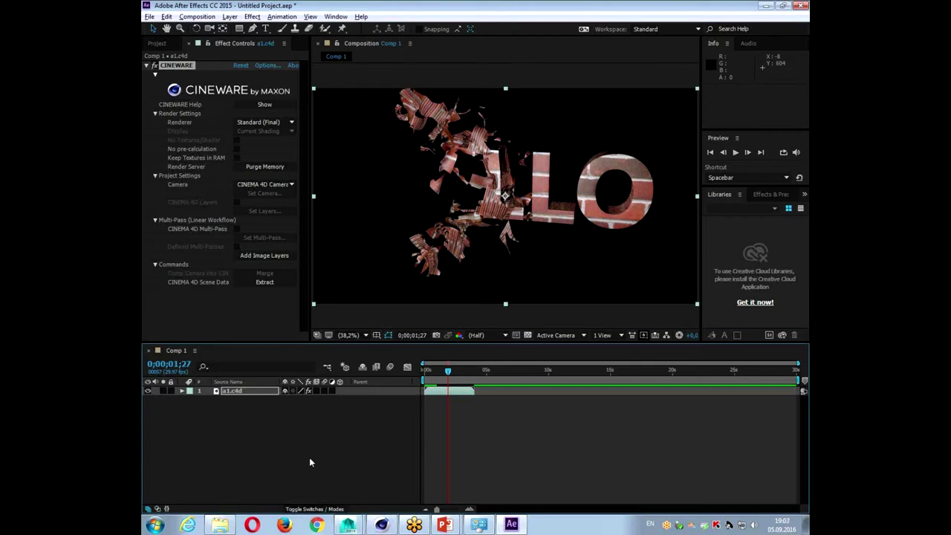
left_click(230, 16)
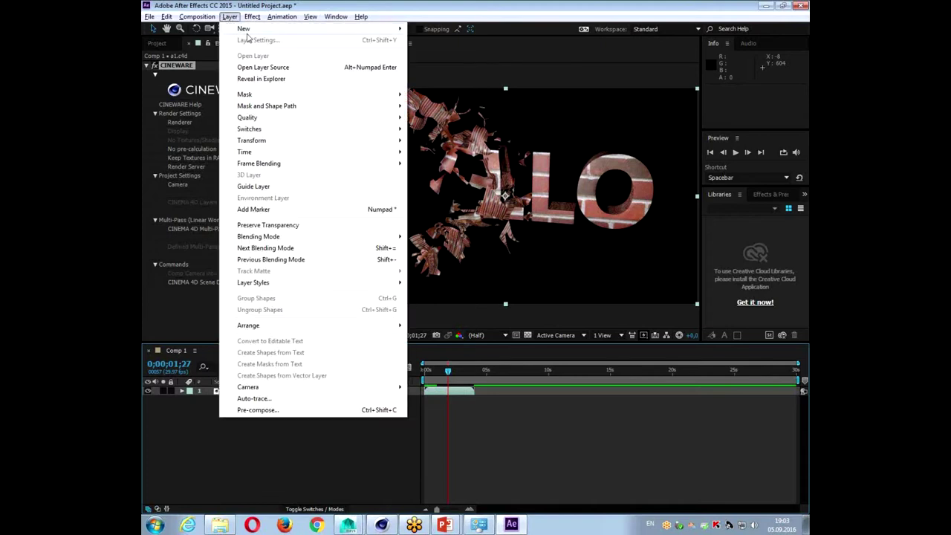
Add Camera 1, set Cineware Camera to Comp Camera, and view the comp through Camera 1.
mouse_move(243, 28)
left_click(449, 63)
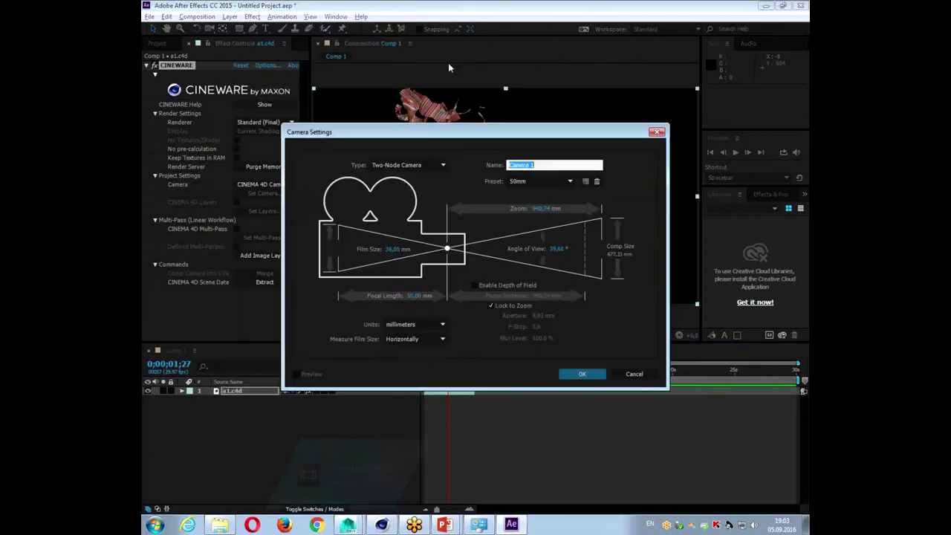
left_click(582, 373)
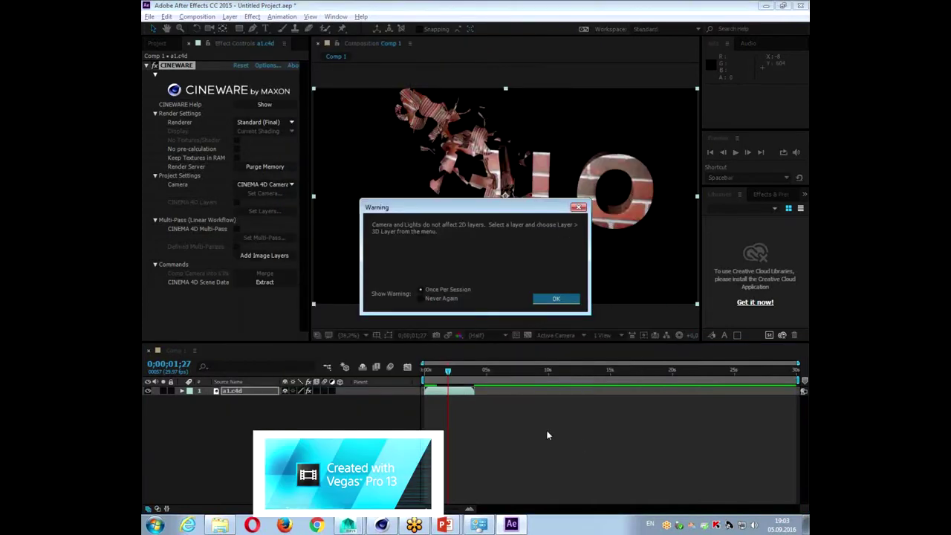
left_click(556, 299)
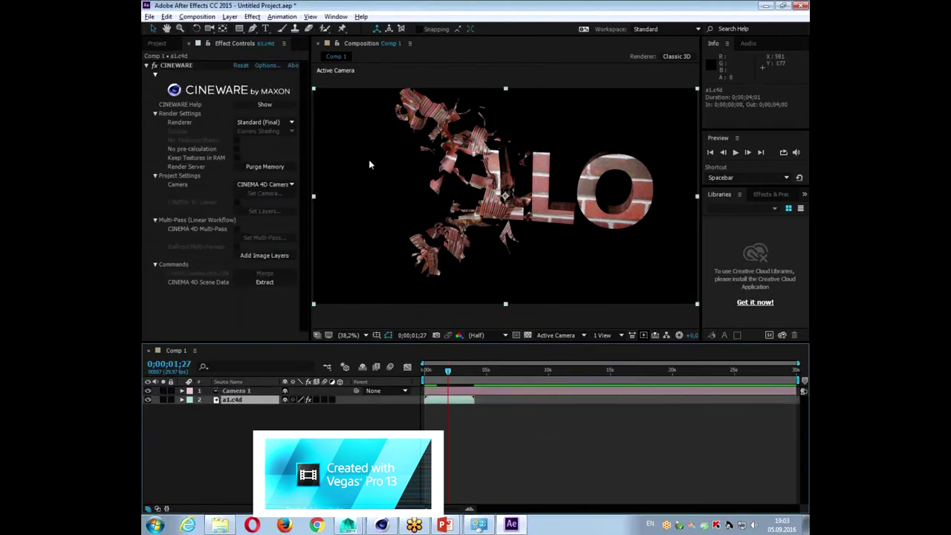
left_click(288, 186)
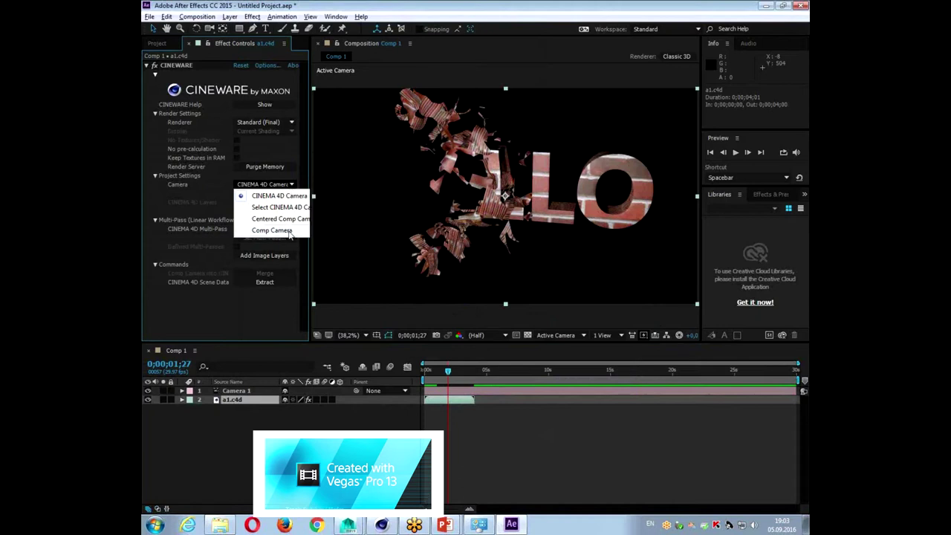
left_click(283, 231)
left_click(561, 335)
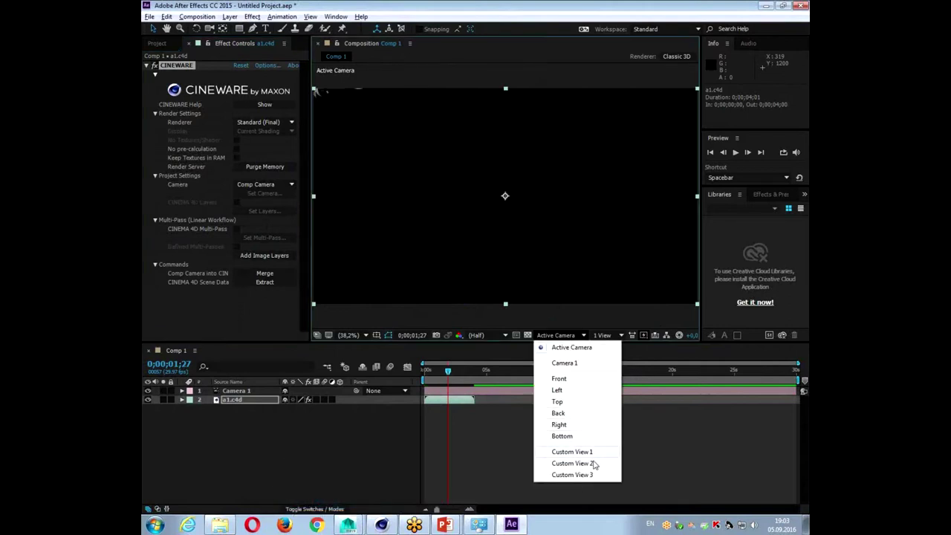
left_click(565, 363)
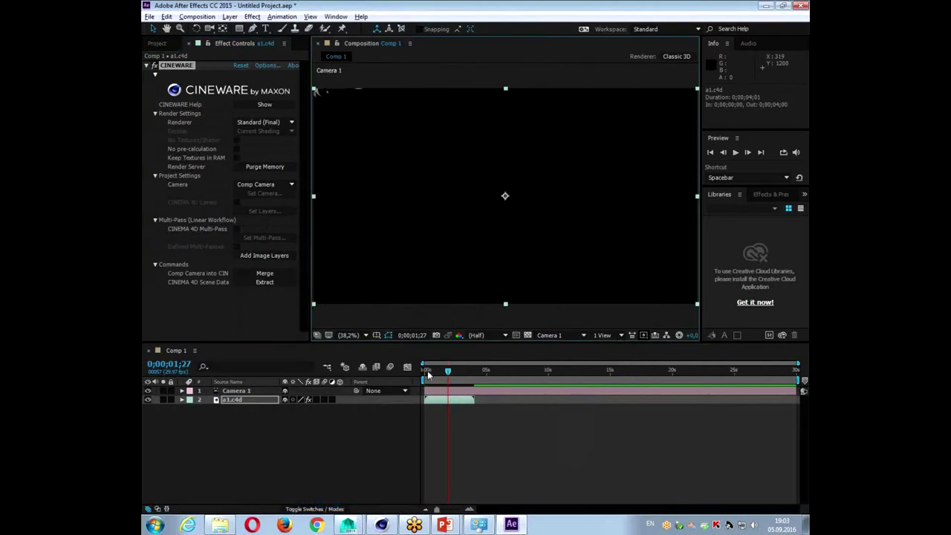
Orbit and dolly Camera 1 to reframe the HELLO letters larger in view.
left_click(210, 28)
left_click_drag(474, 176, 624, 263)
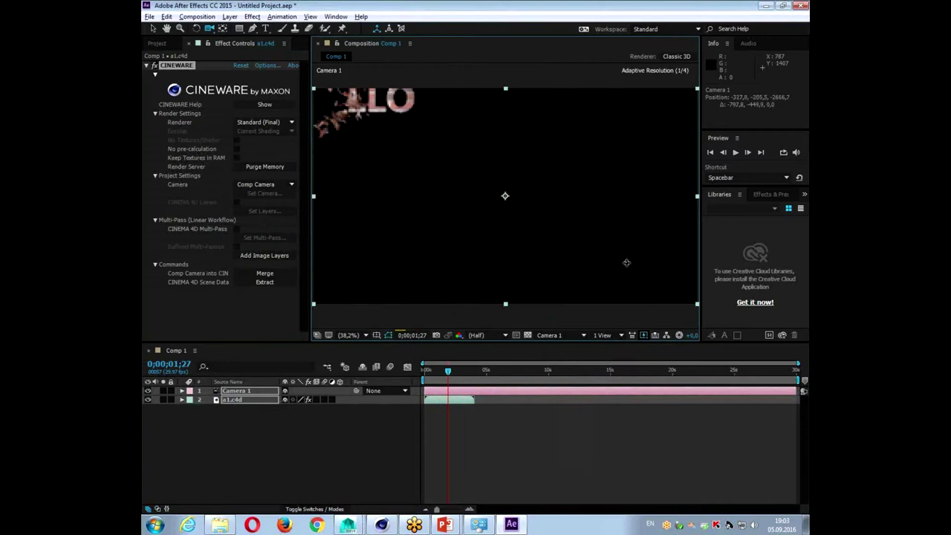
mouse_move(624, 262)
left_mouse_down()
mouse_move(561, 260)
mouse_move(519, 239)
left_mouse_up()
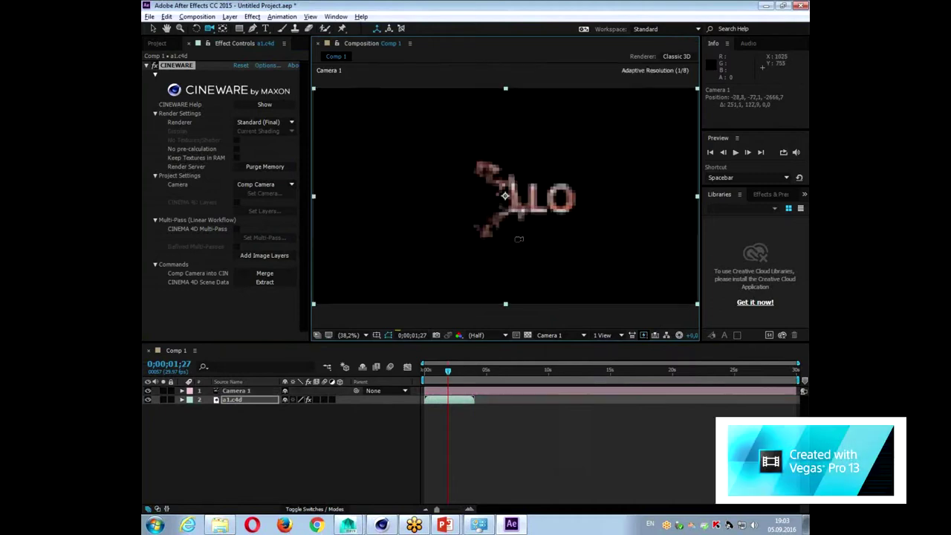
left_click_drag(519, 239, 534, 245)
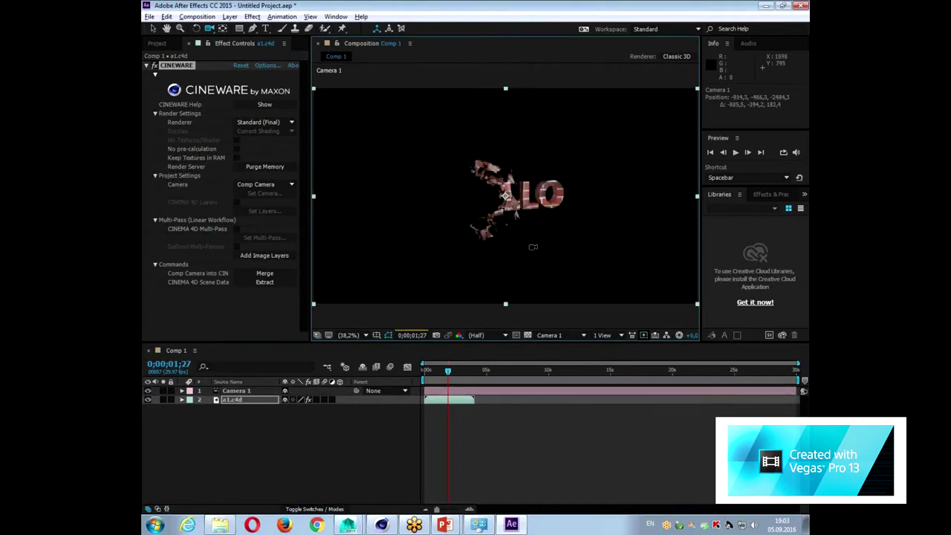
left_click(533, 247)
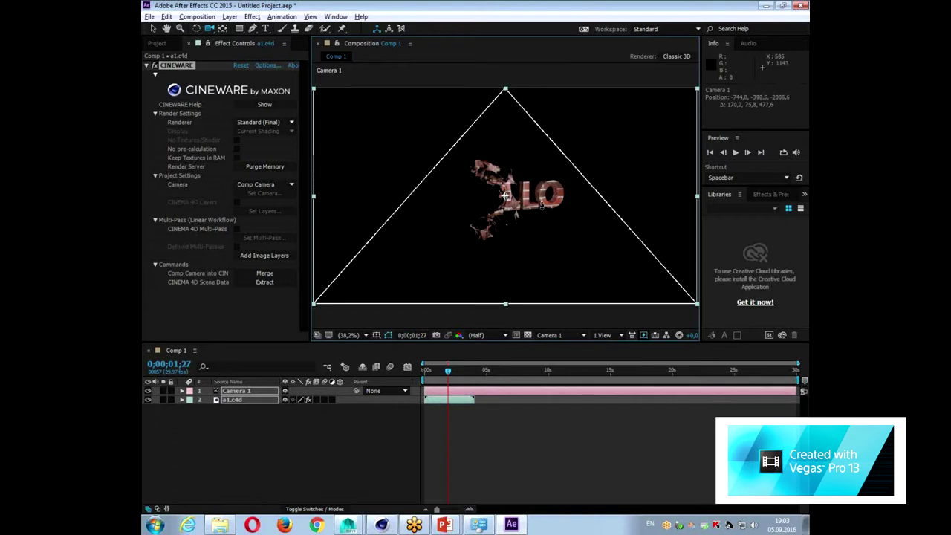
left_click_drag(543, 199, 539, 202)
left_click(505, 196)
mouse_move(546, 200)
right_mouse_down()
mouse_move(531, 239)
mouse_move(543, 202)
right_mouse_up()
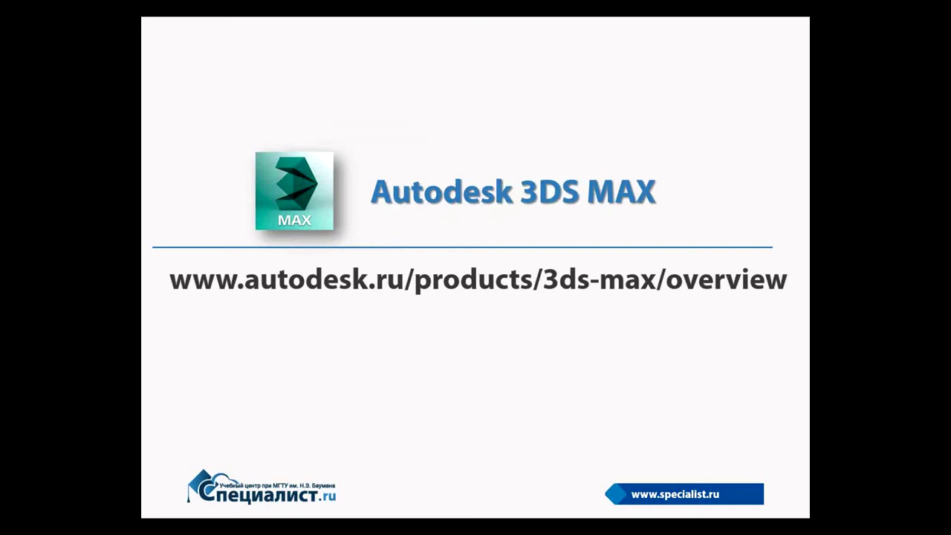
Close Cinema 4D and After Effects without saving.
key("alt+Tab")
key("alt+Tab")
key("alt+Tab")
key("alt+Tab")
key("alt+Tab")
key("alt+Tab")
key("alt+Tab")
key("alt+Tab")
key("alt+Tab")
key("alt+Tab")
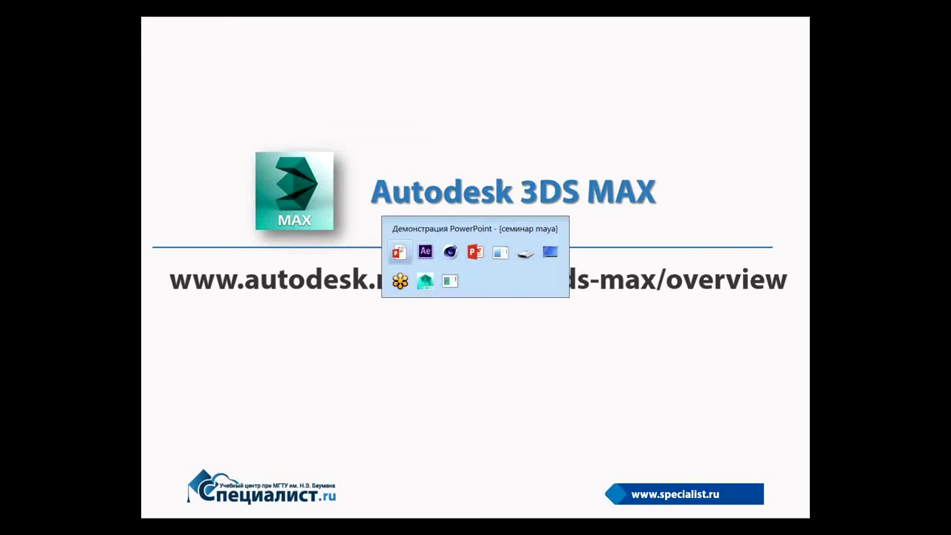
key("alt+Tab")
key("alt+Tab")
key("alt+F4")
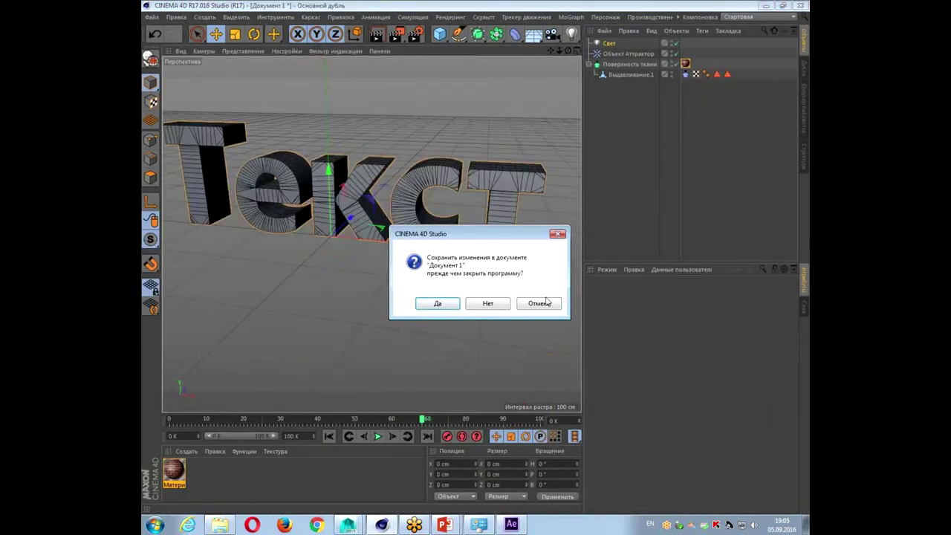
left_click(492, 303)
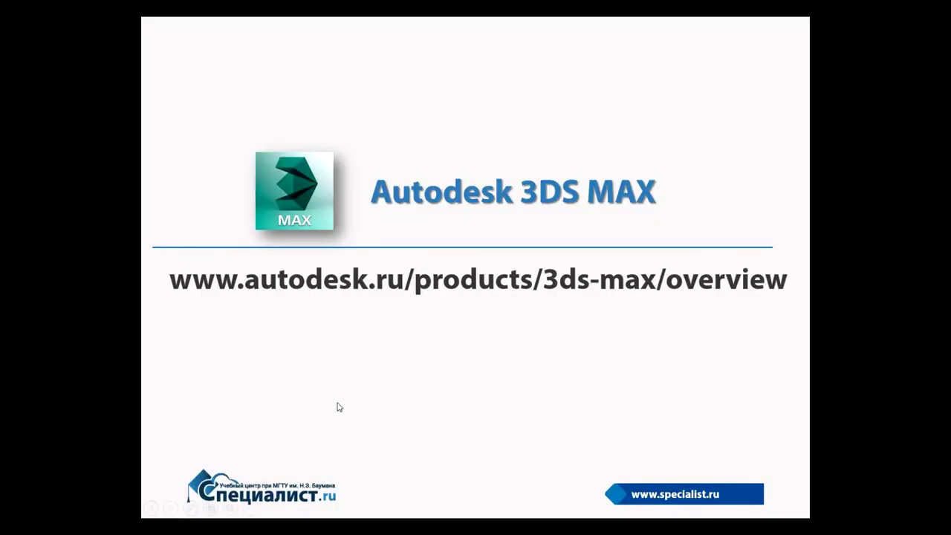
key("alt+Tab")
key("alt+F4")
left_click(494, 276)
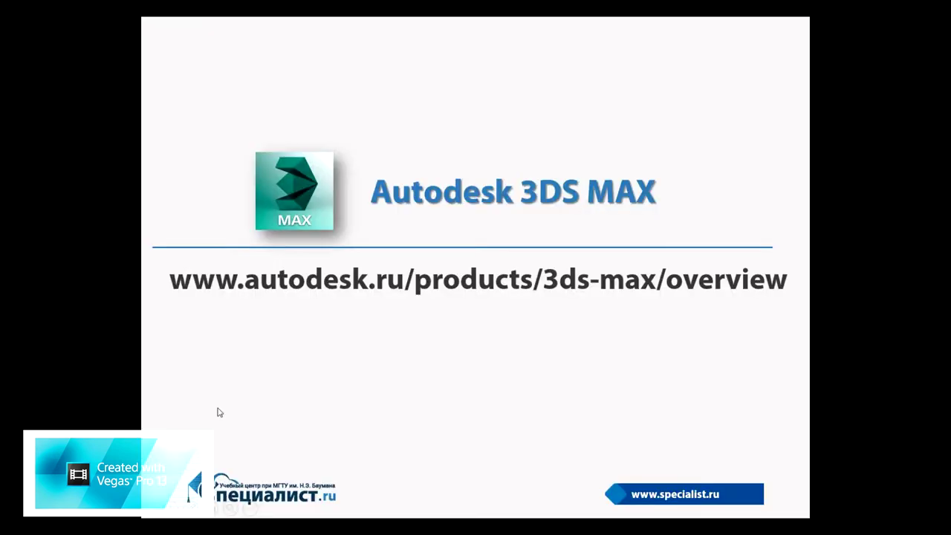
Switch to PowerPoint and search the Start menu for 3ds.
key("alt+Tab")
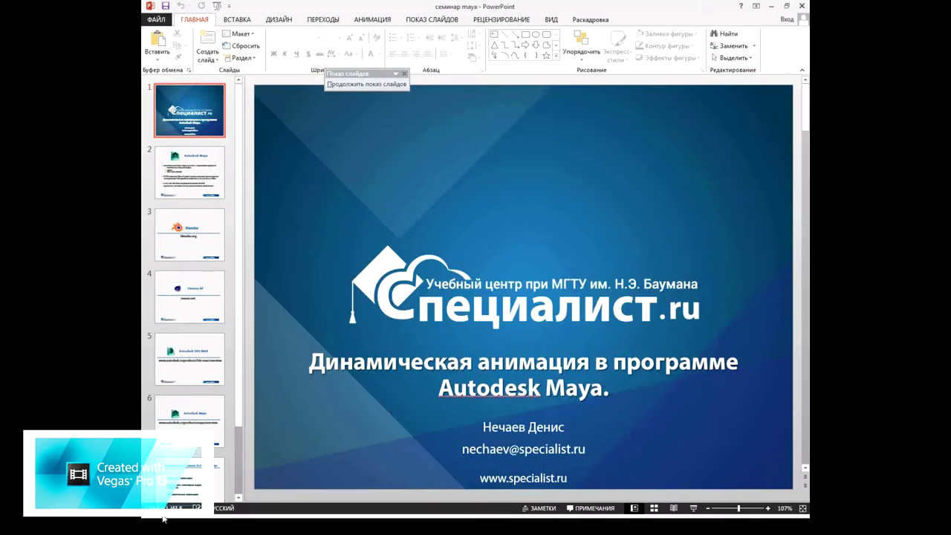
key("super")
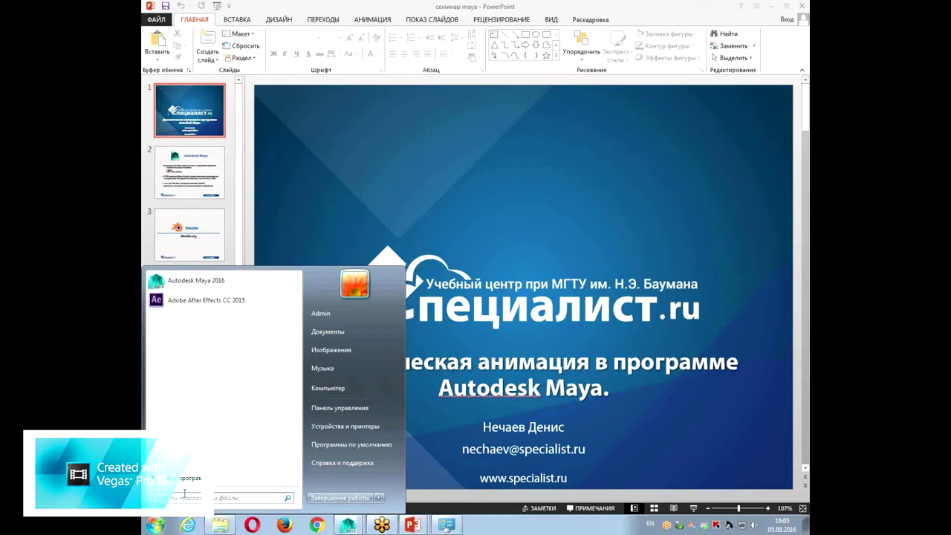
type("3ds")
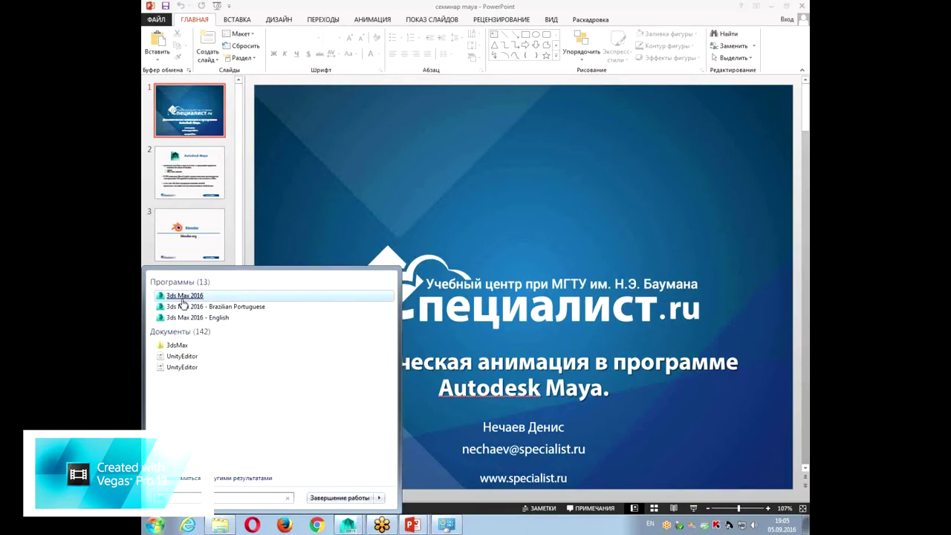
Launch 3ds Max 2016 and close its Welcome Screen.
left_click(182, 297)
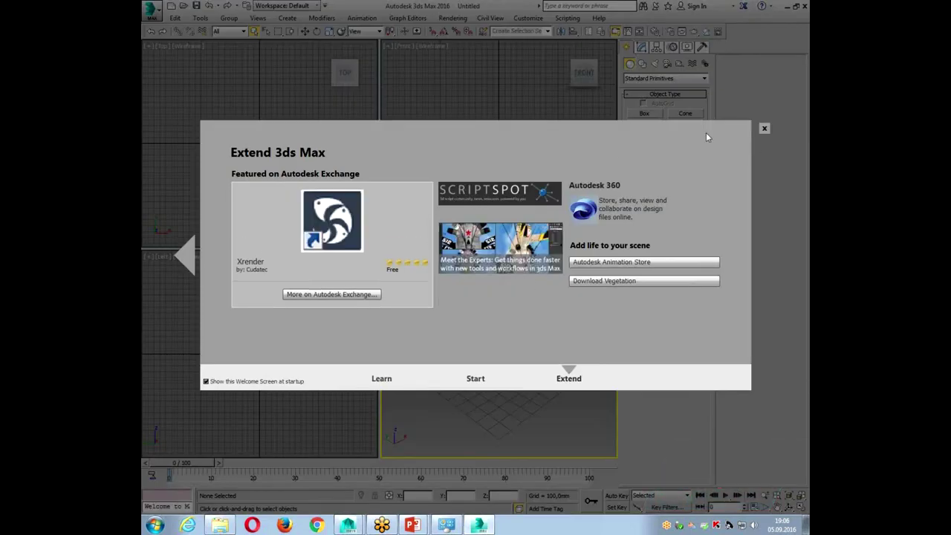
left_click(764, 128)
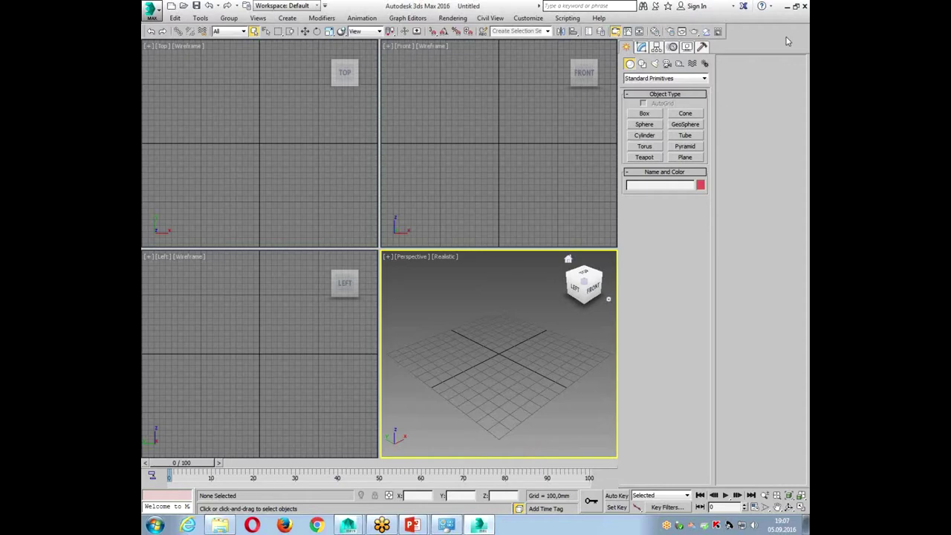
Float the MassFX Toolbar over the Top viewport and resize it narrower.
right_click(745, 36)
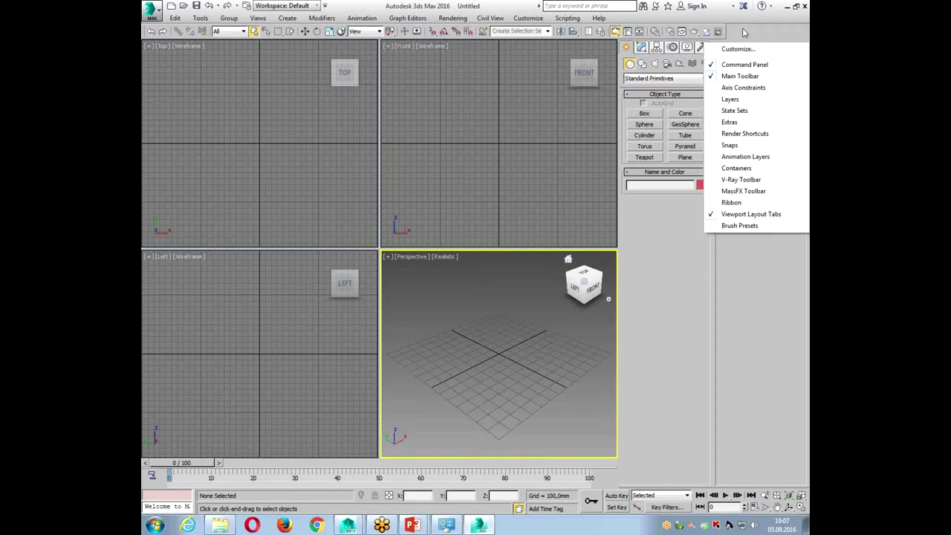
left_click(733, 191)
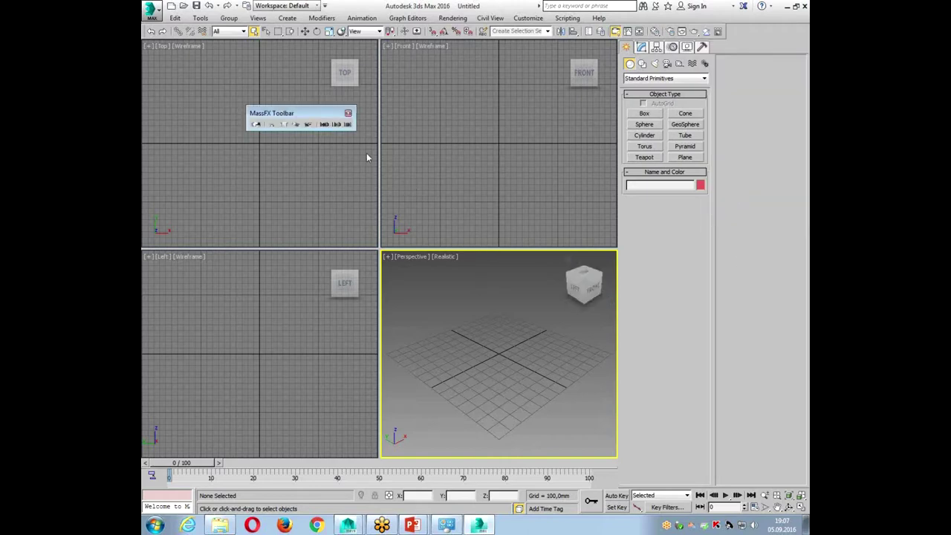
left_click_drag(301, 112, 292, 98)
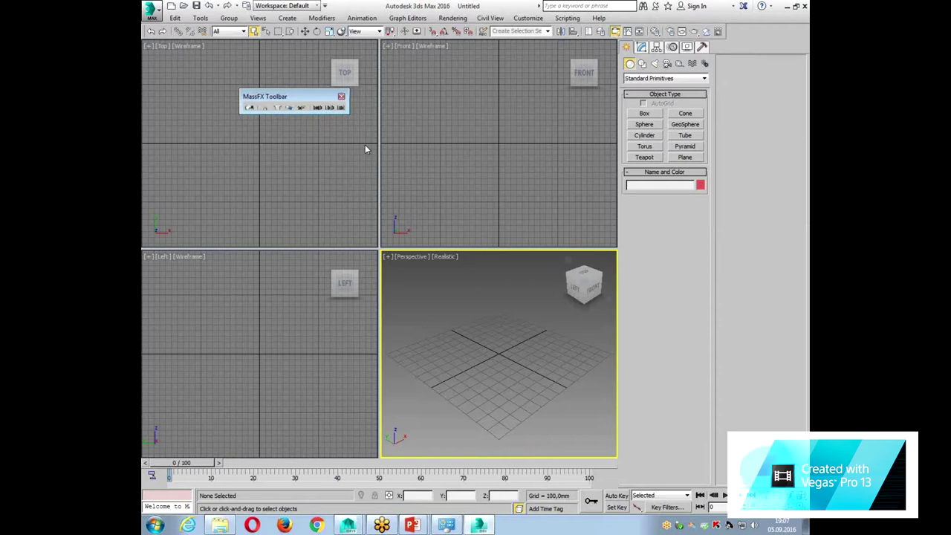
mouse_move(346, 112)
left_mouse_down()
mouse_move(355, 124)
mouse_move(358, 117)
left_mouse_up()
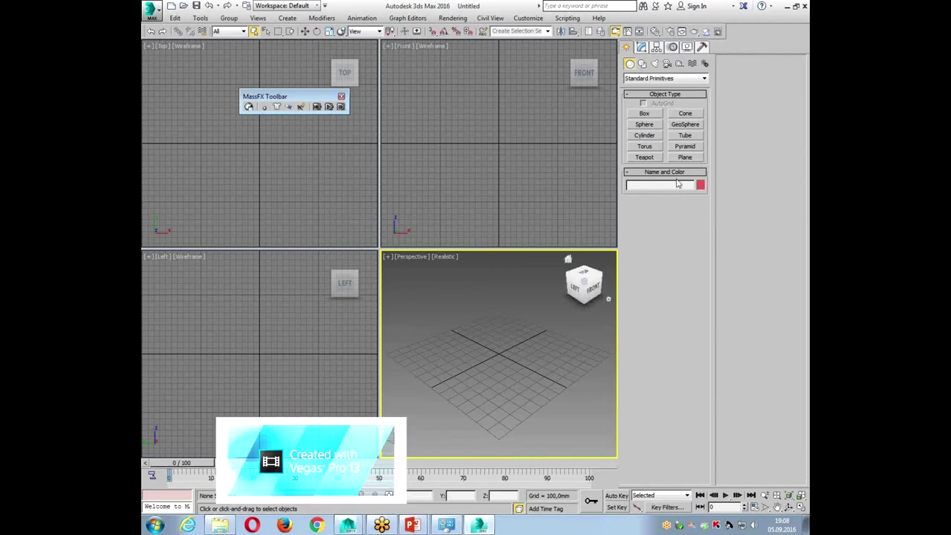
left_click(685, 157)
Draw a large ground plane with 1x1 segments and move it to the world origin.
left_click_drag(172, 68, 527, 319)
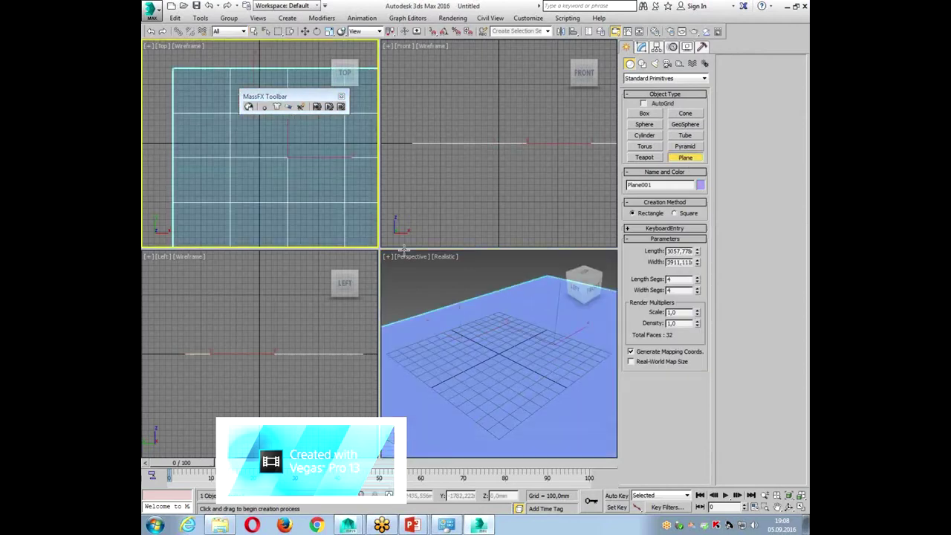
right_click(697, 280)
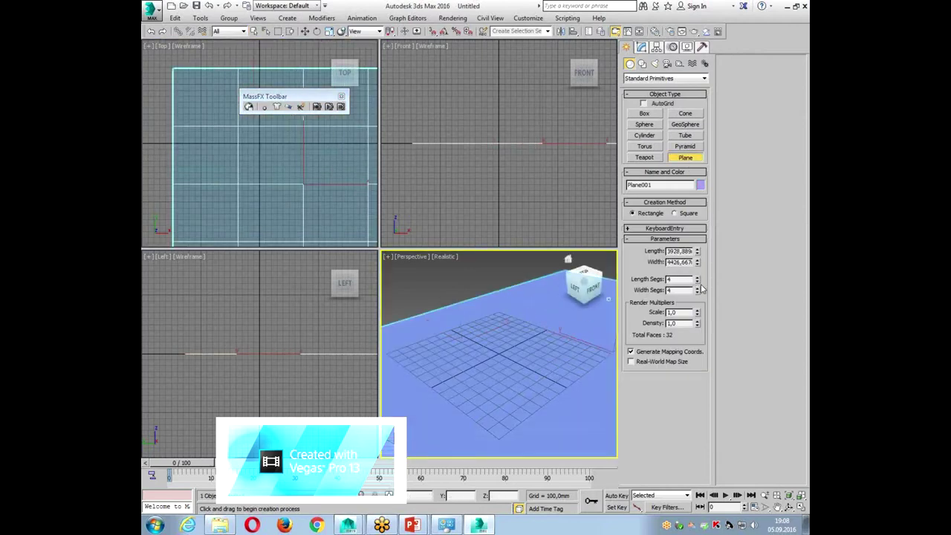
right_click(693, 292)
right_click(696, 291)
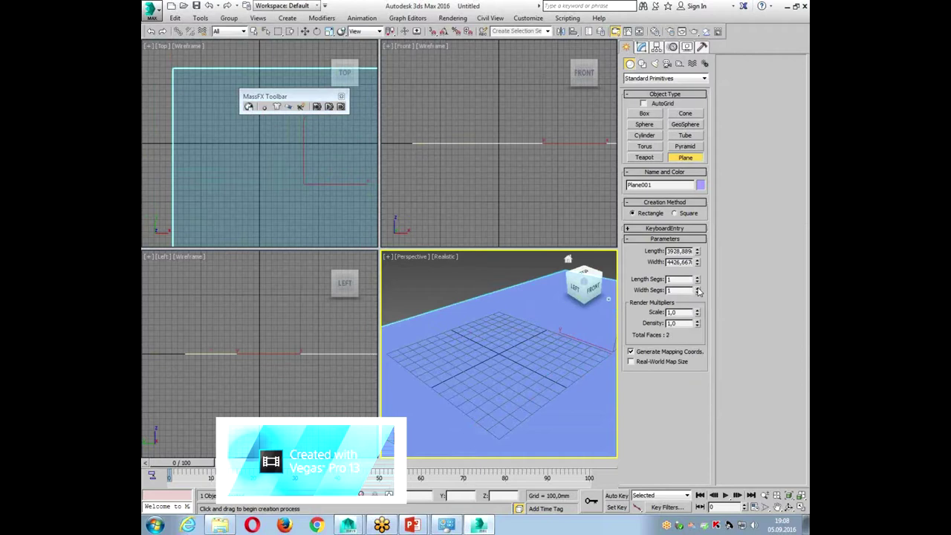
right_click(301, 171)
left_click_drag(320, 169, 275, 138)
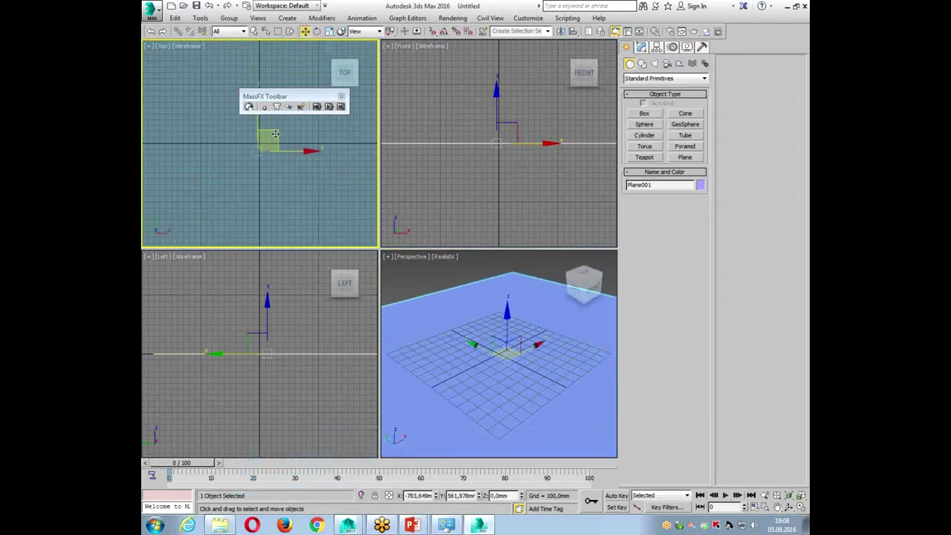
Place a text shape in the front view reading 'HELLO' in Arial Black.
left_click(642, 64)
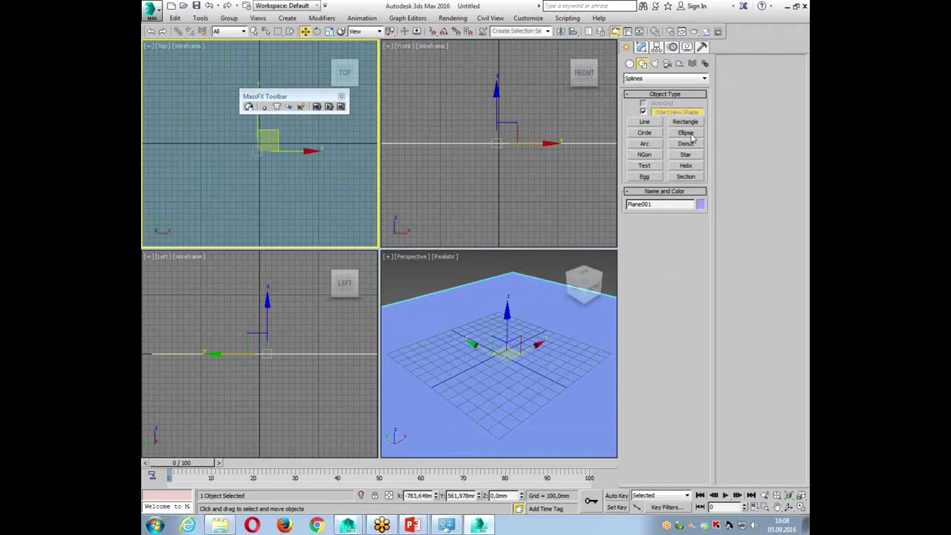
left_click(645, 166)
left_click(497, 96)
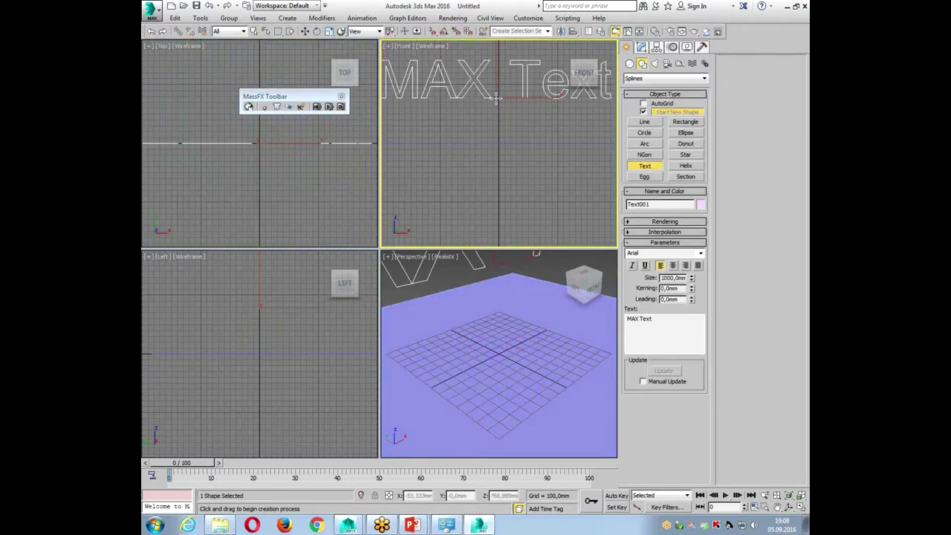
left_click(700, 252)
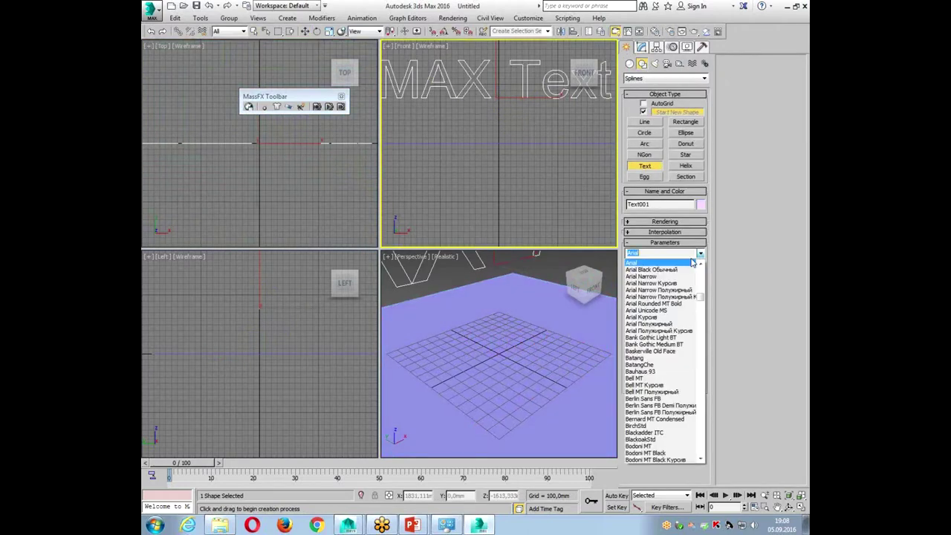
left_click(654, 274)
left_click_drag(667, 327, 626, 318)
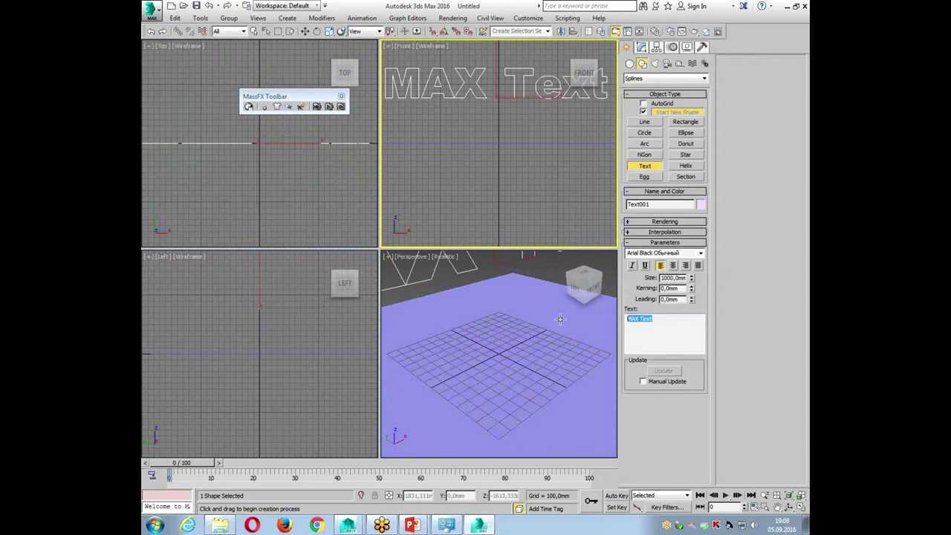
type("HELLO")
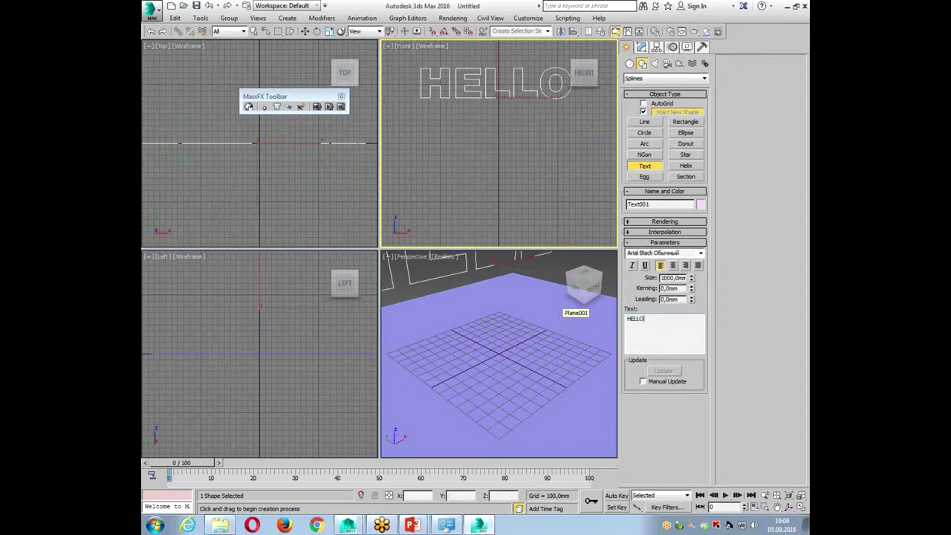
Add an Extrude modifier to the HELLO text with an amount of 440 mm.
left_click(643, 47)
left_click(654, 77)
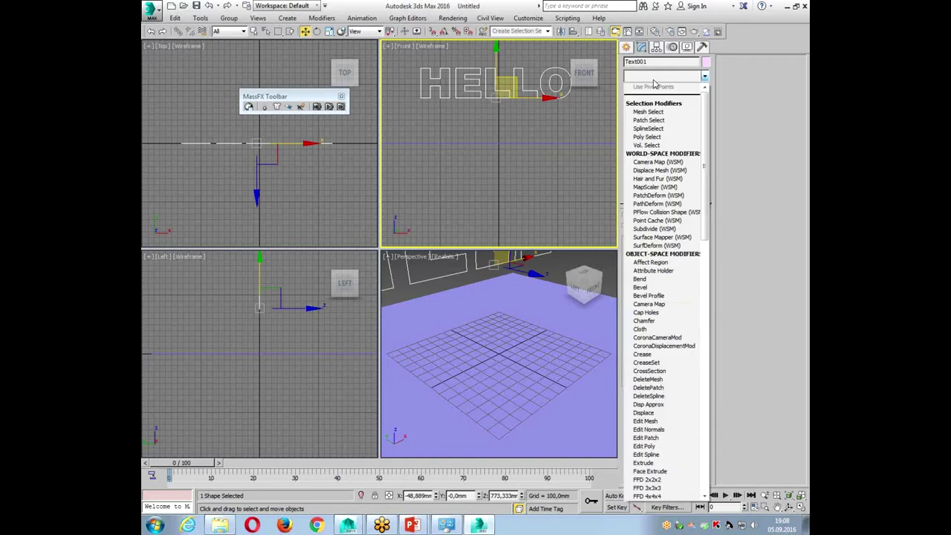
scroll(654, 83, "down", 5)
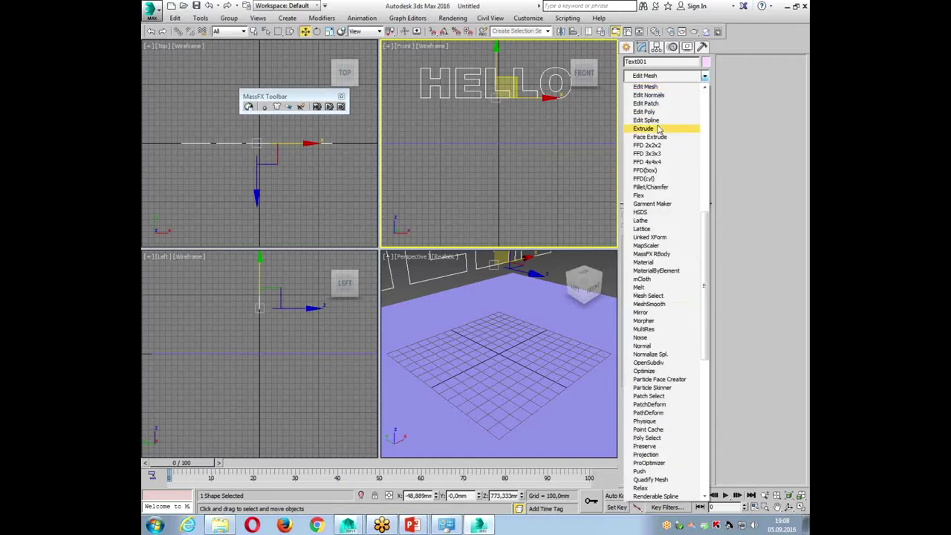
left_click(660, 129)
left_click_drag(694, 227, 694, 180)
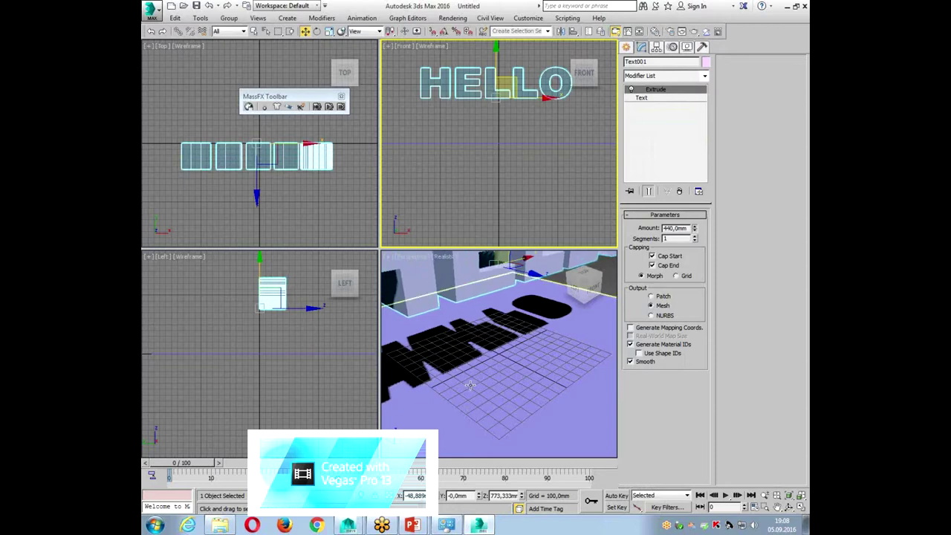
Maximize the perspective view and move the HELLO text forward onto the plane.
key("alt+w")
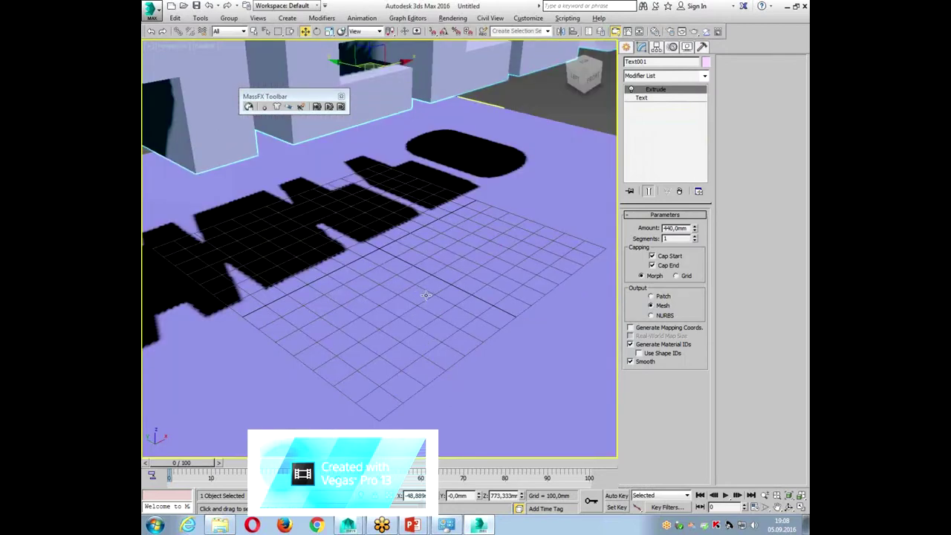
middle_click_drag(391, 319, 366, 291, "alt")
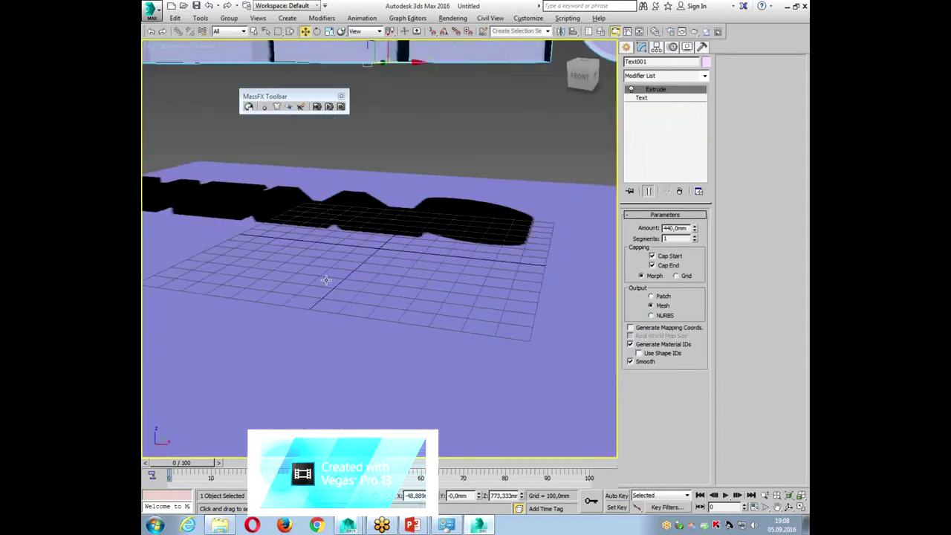
scroll(367, 291, "down", 5)
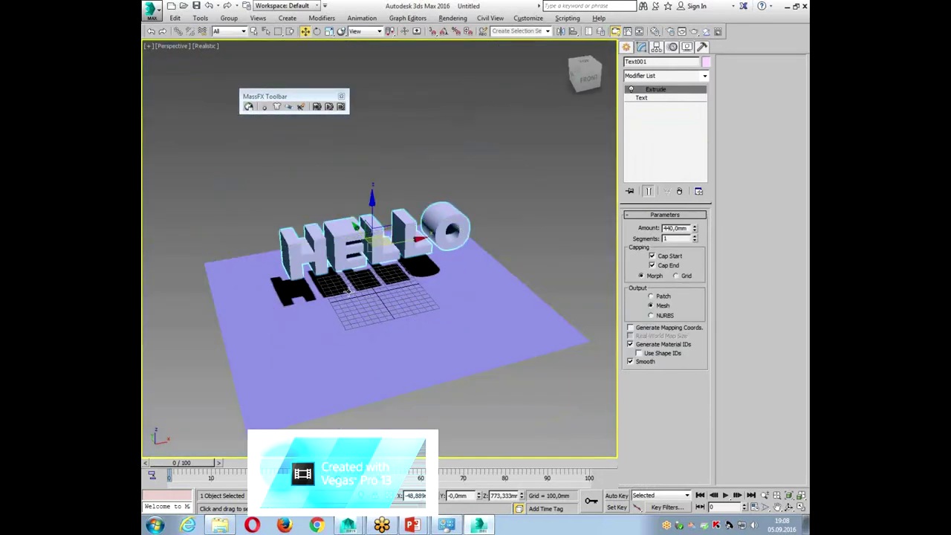
left_click_drag(362, 229, 421, 265)
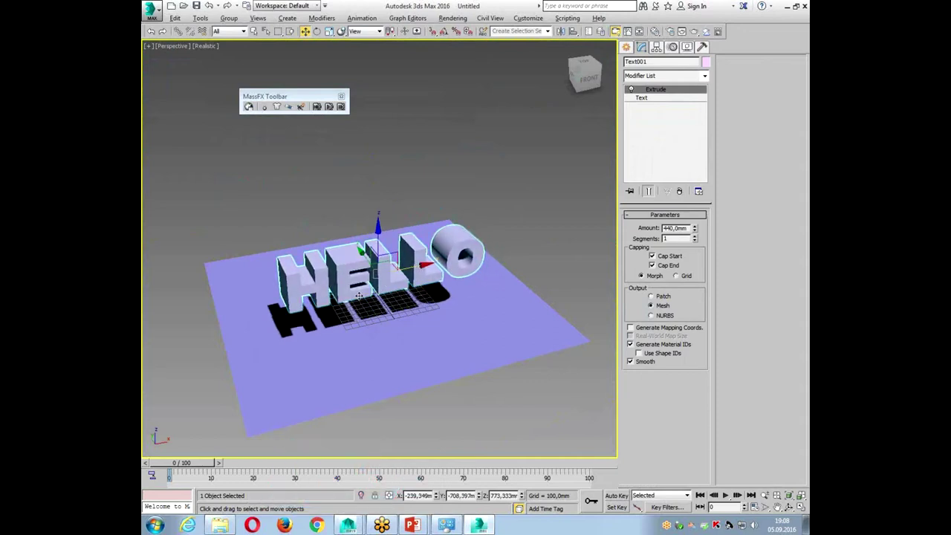
left_click(531, 434)
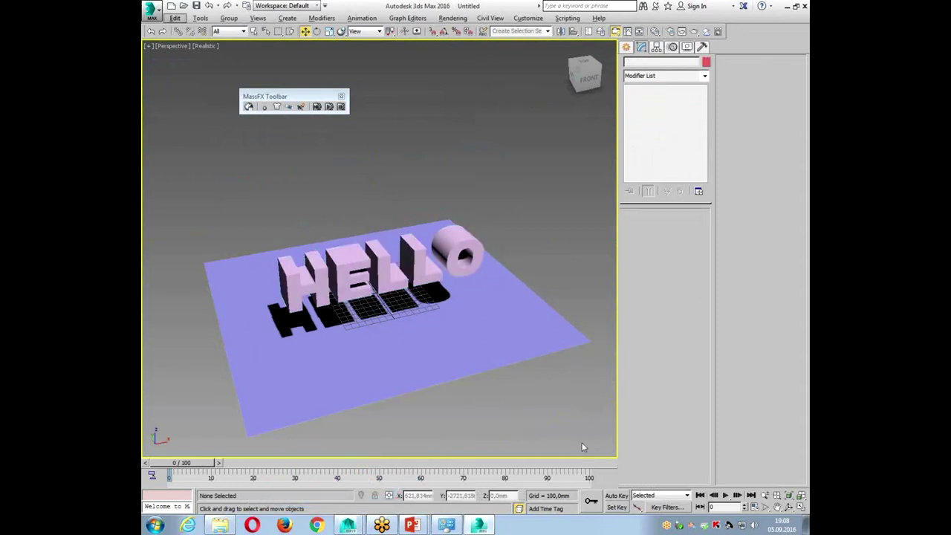
Orbit around the HELLO text and switch the viewport to plain shaded display.
left_click(789, 507)
left_click_drag(371, 249, 414, 230)
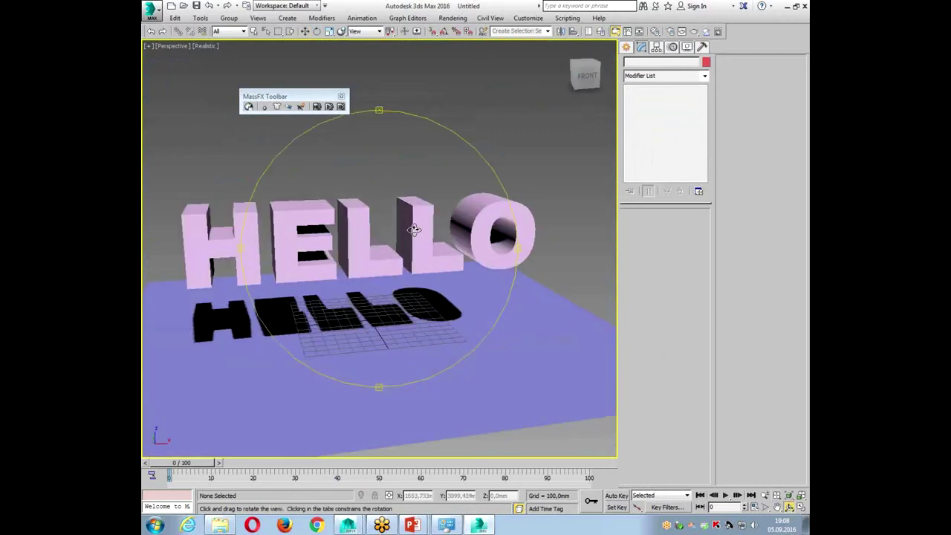
left_click(214, 46)
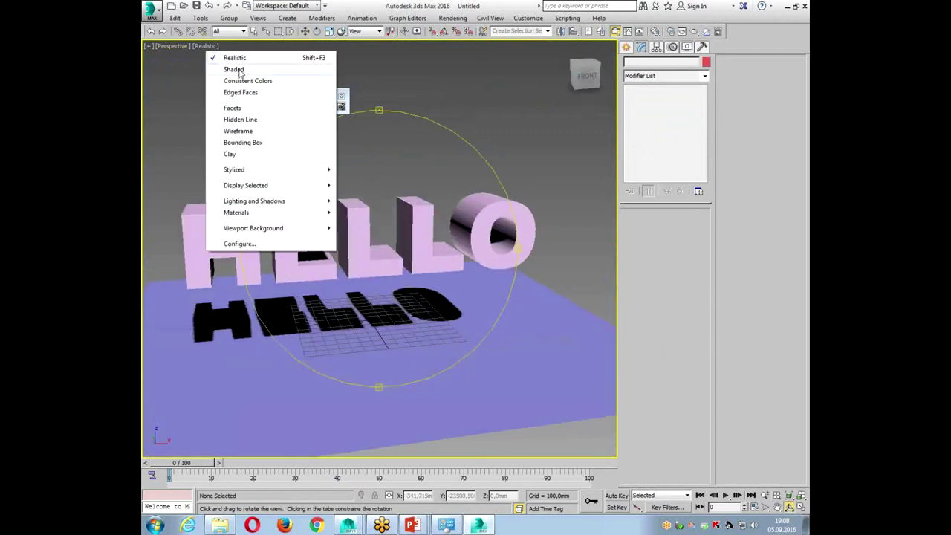
left_click(239, 68)
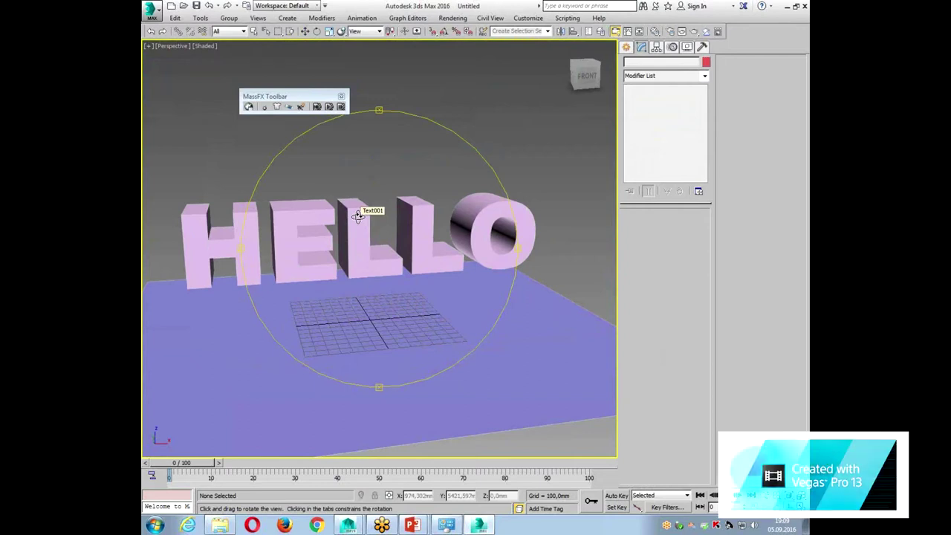
Leave orbit mode, select the extruded HELLO text, and bring up the web browser.
key("w")
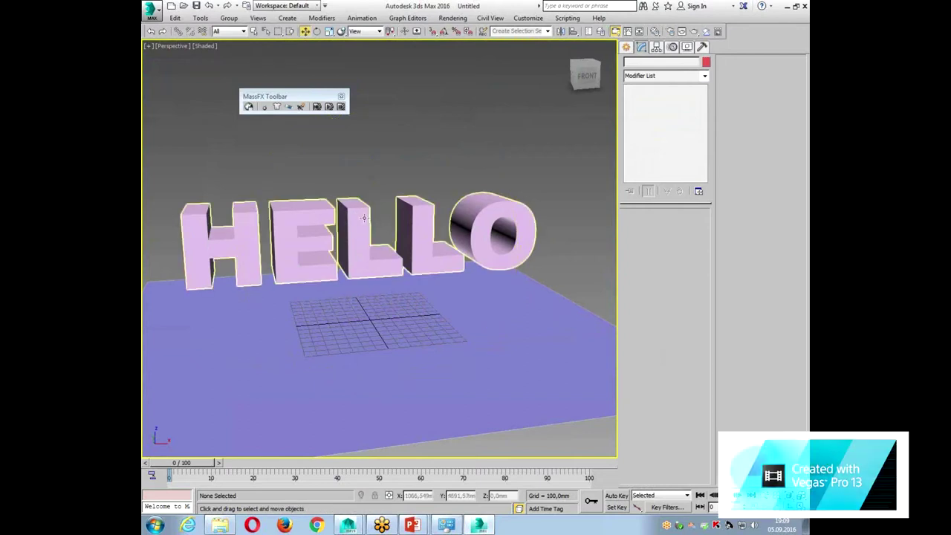
left_click(368, 223)
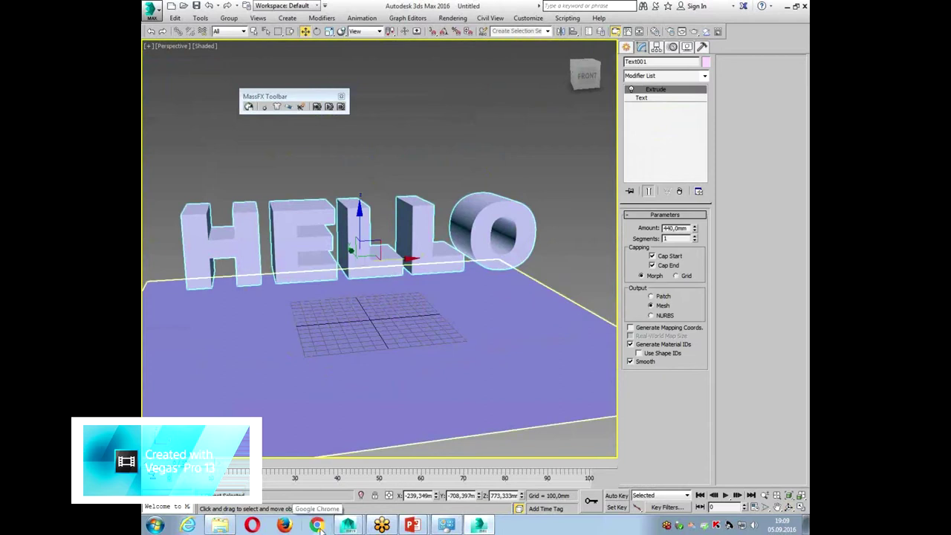
left_click(321, 527)
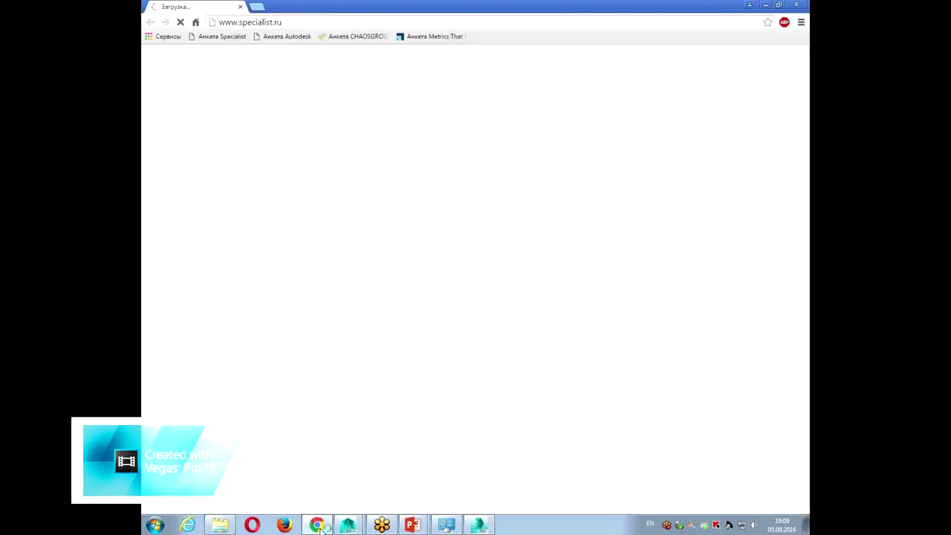
Go to the scriptspot site from Chrome's address bar and browse its homepage.
left_click(281, 22)
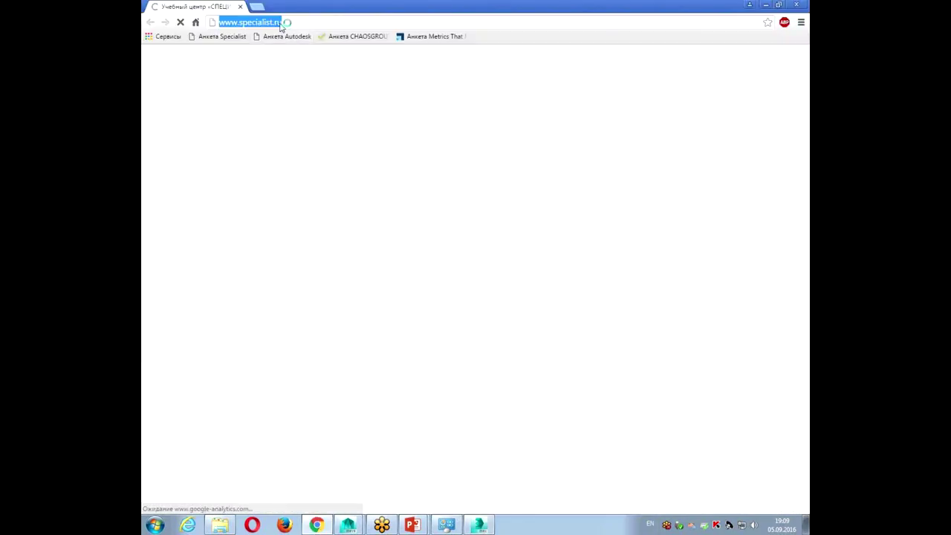
type("s")
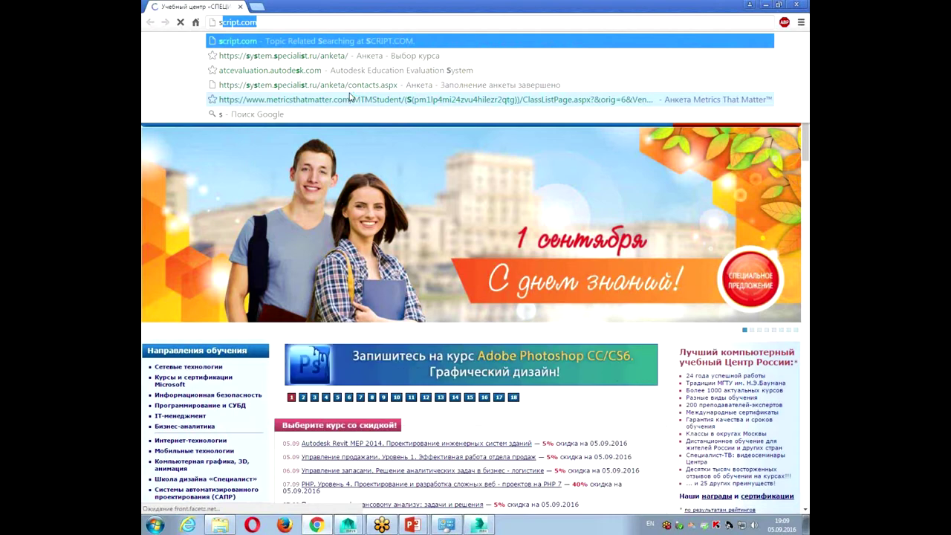
type("cript")
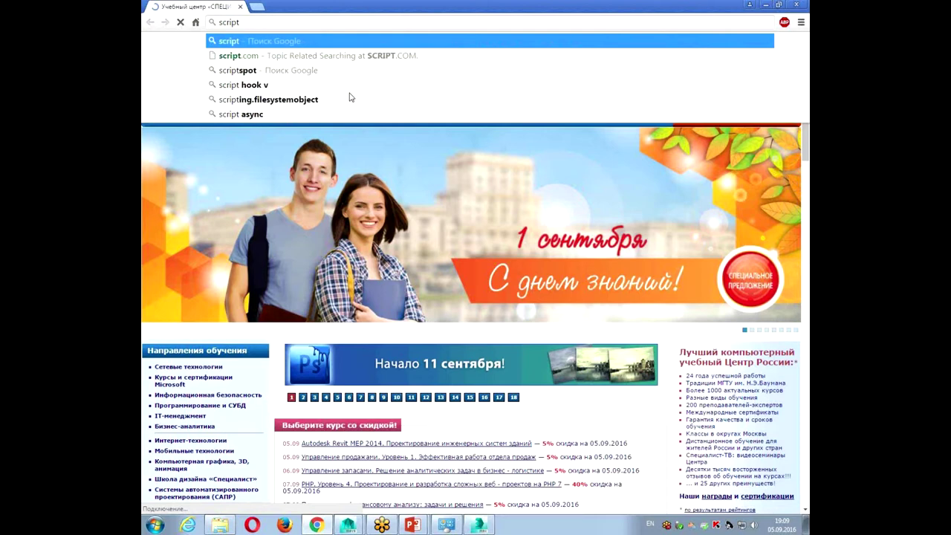
type("spot.com")
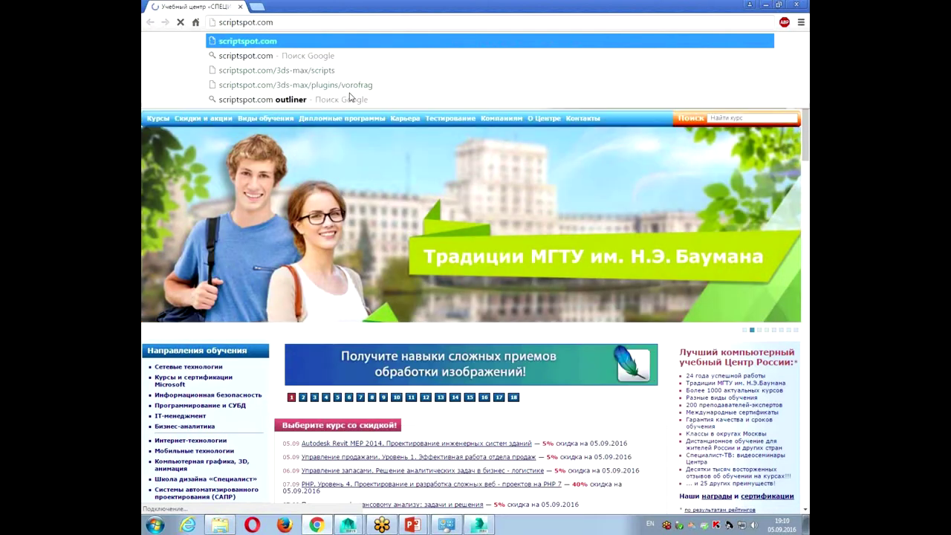
key("Return")
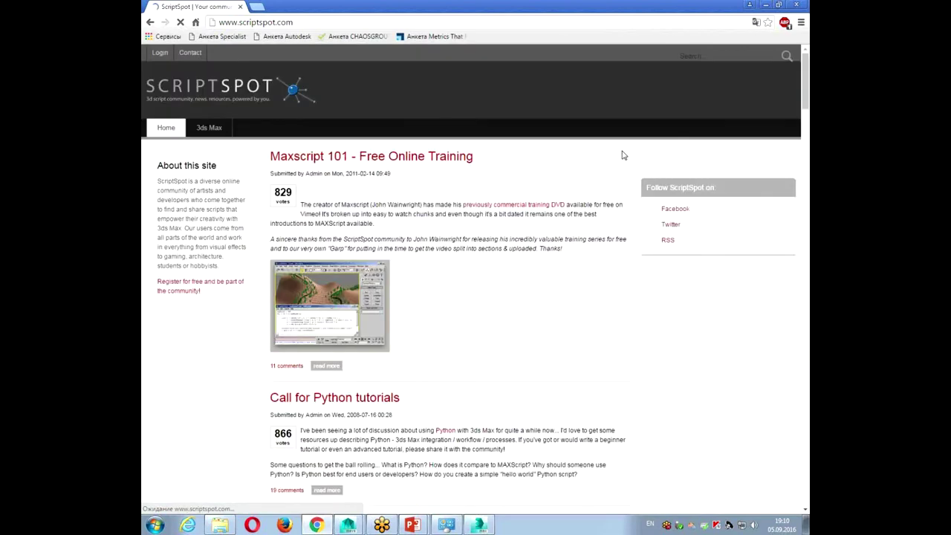
scroll(587, 257, "down", 4)
scroll(588, 257, "down", 2)
scroll(588, 257, "down", 4)
scroll(591, 257, "up", 1)
scroll(592, 257, "up", 10)
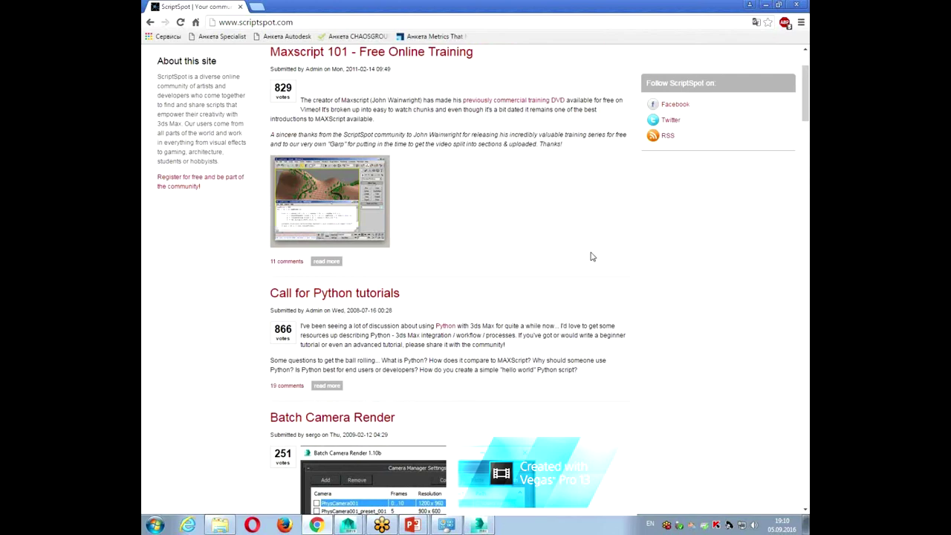
scroll(595, 256, "up", 2)
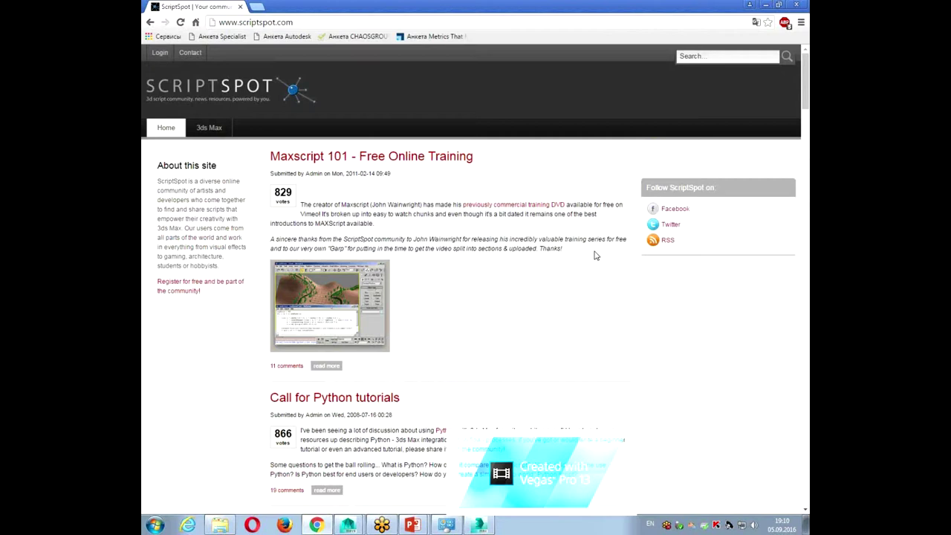
Run a ScriptSpot site search for 'Voronoi'.
left_click(709, 56)
type("vo")
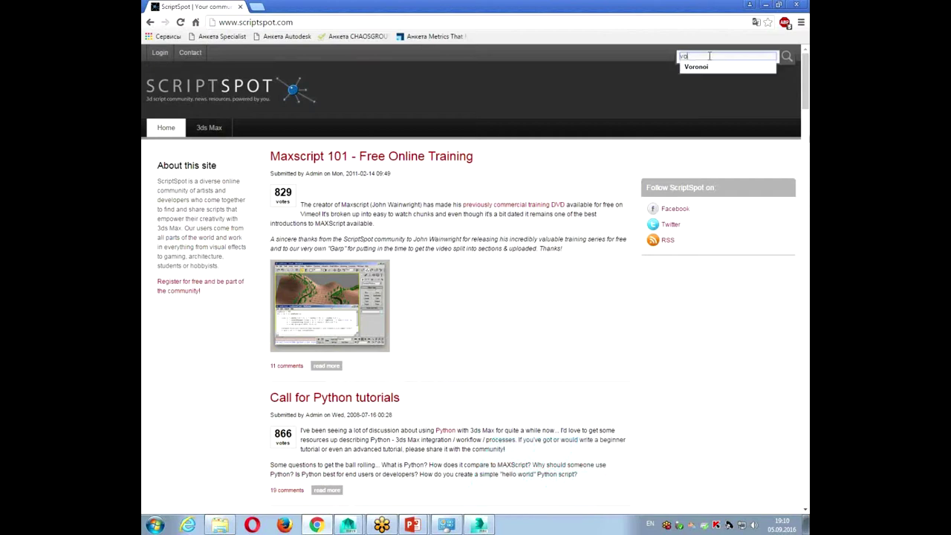
type("ronoi")
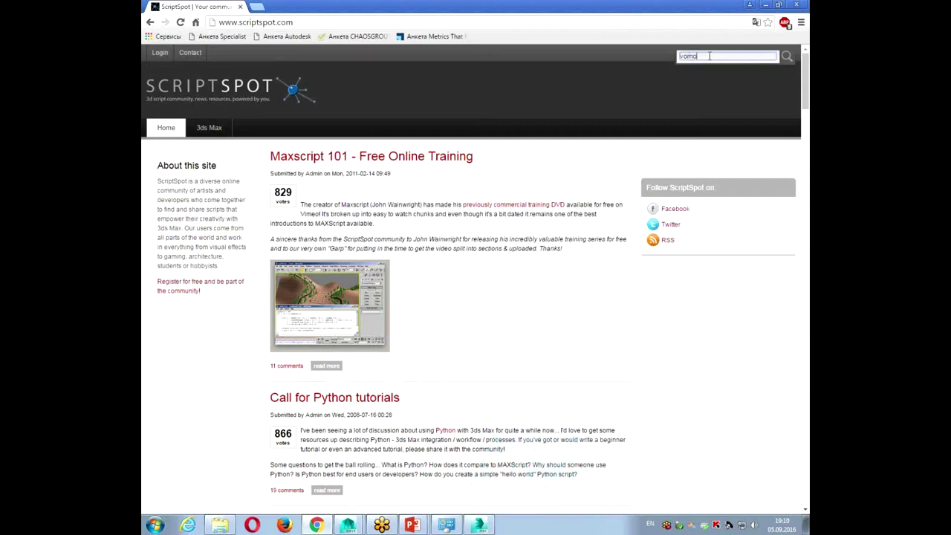
key("BackSpace")
key("BackSpace")
key("BackSpace")
key("Down")
key("Return")
left_click(787, 57)
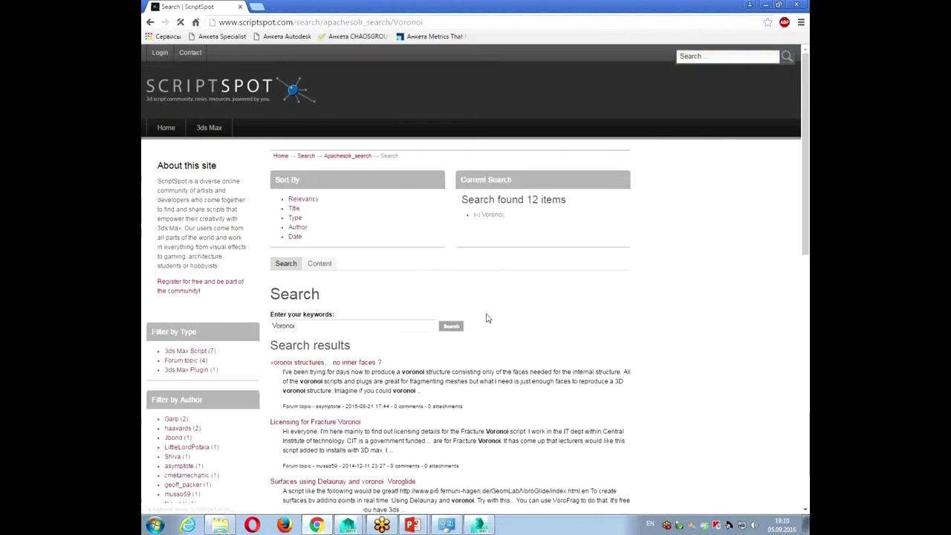
Open the Fracture Voronoi script page from the search results.
scroll(609, 326, "down", 5)
scroll(613, 325, "down", 5)
scroll(613, 325, "up", 1)
scroll(613, 324, "up", 2)
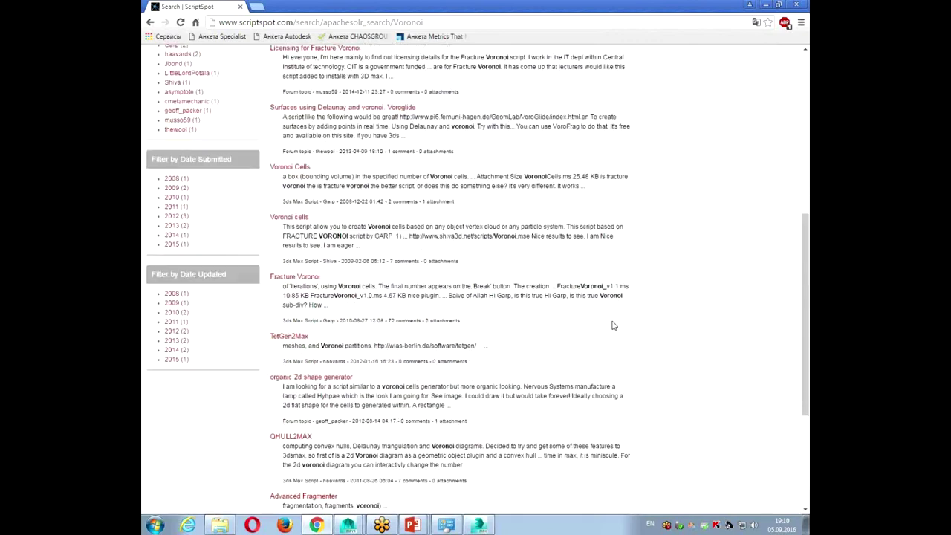
left_click(303, 288)
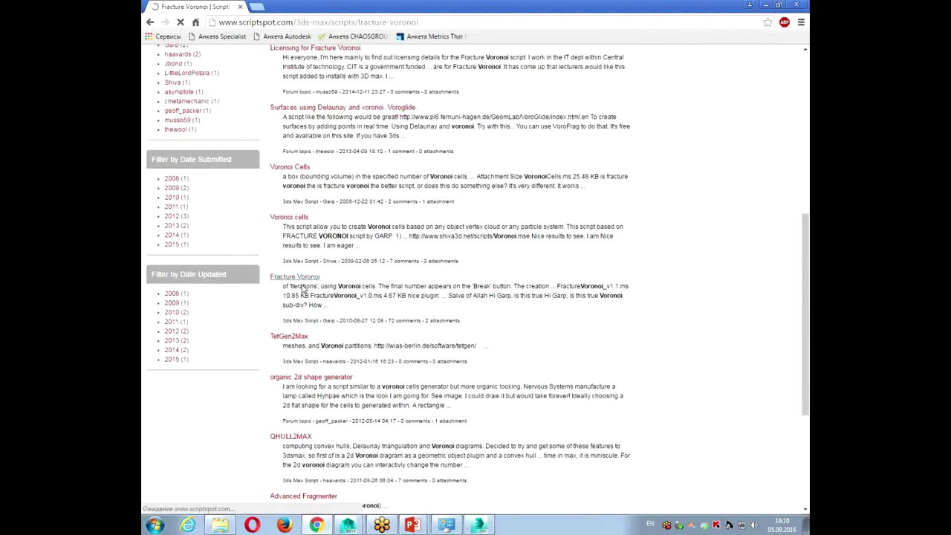
Download FractureVoronoi_v1.0.ms and FractureVoronoi_v1.1.ms, then show v1.1 in its folder.
scroll(609, 339, "down", 5)
scroll(609, 339, "down", 1)
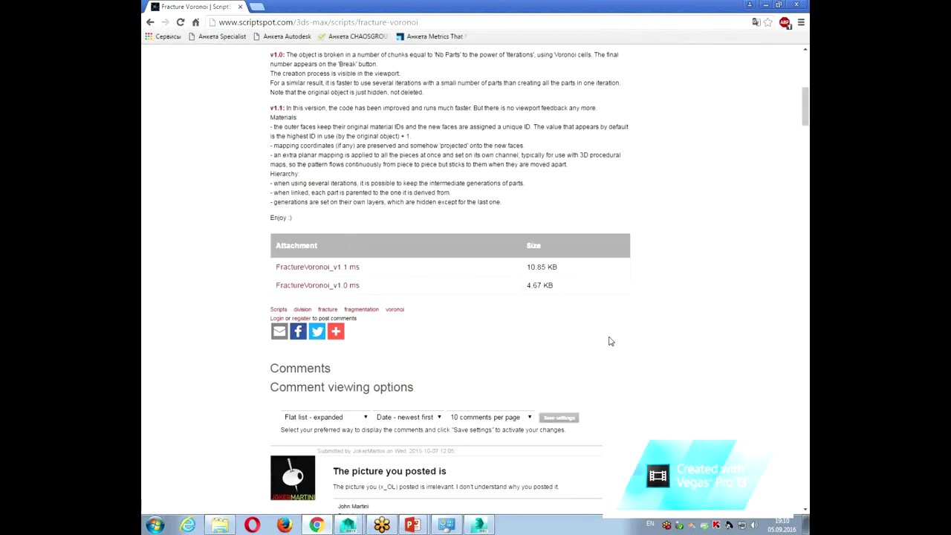
left_click(319, 285)
left_click(340, 268)
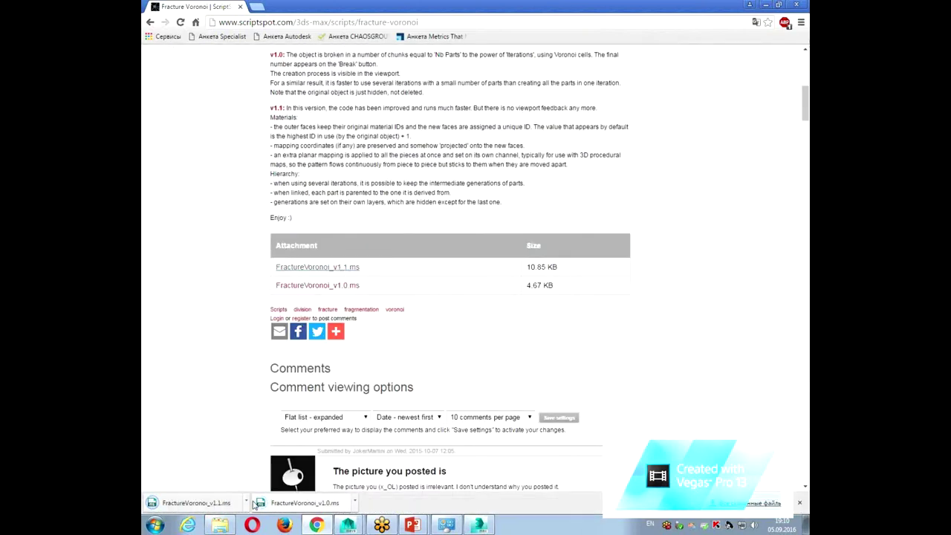
left_click(248, 503)
left_click(275, 467)
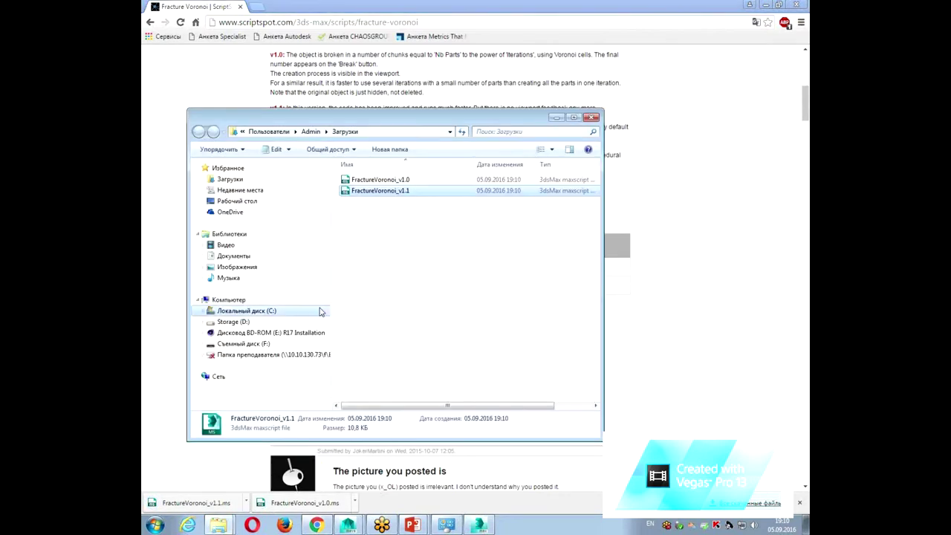
Paste FractureVoronoi_v1.1 onto the Desktop, then minimize Explorer and close Chrome.
left_click(237, 201)
key("ctrl+v")
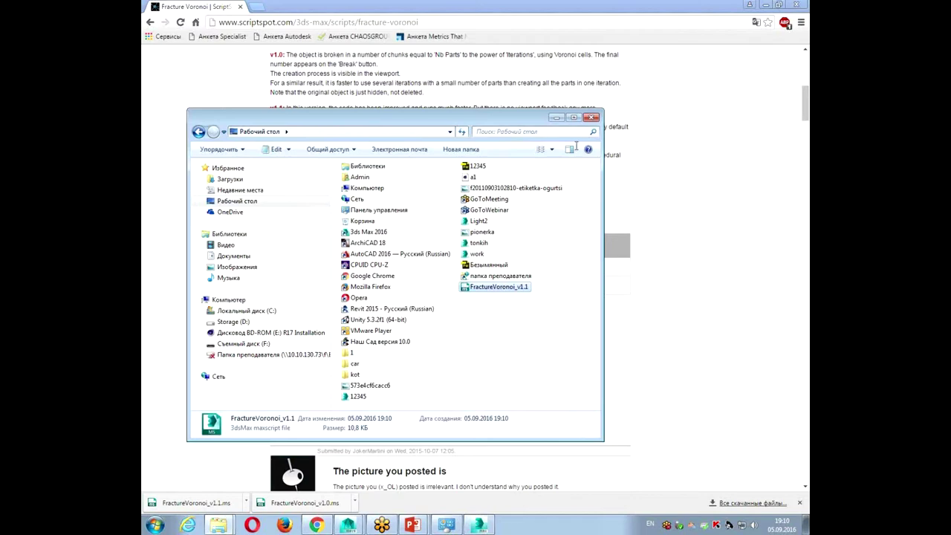
left_click(556, 117)
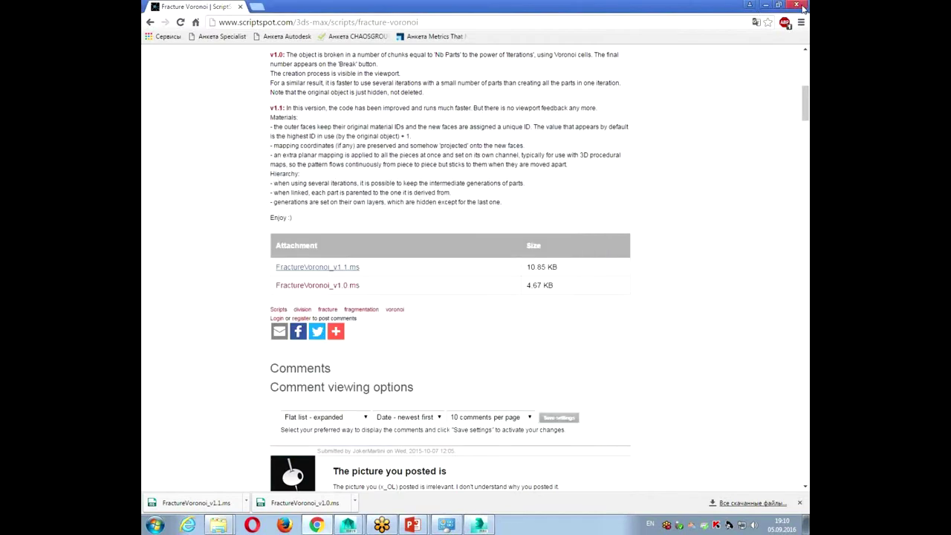
left_click(800, 6)
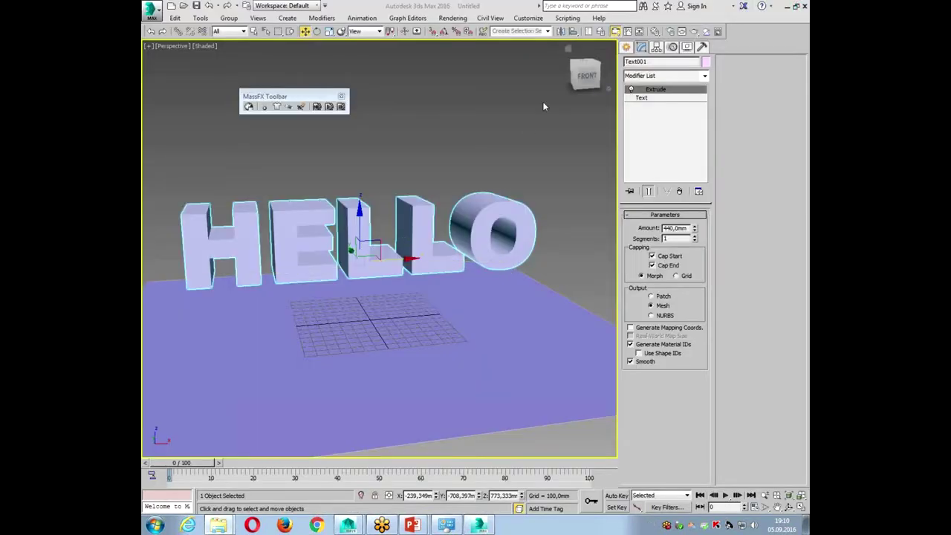
Run FractureVoronoi_v1.1 from the Desktop via Scripting > Run Script and place its panel beside HELLO.
left_click(566, 19)
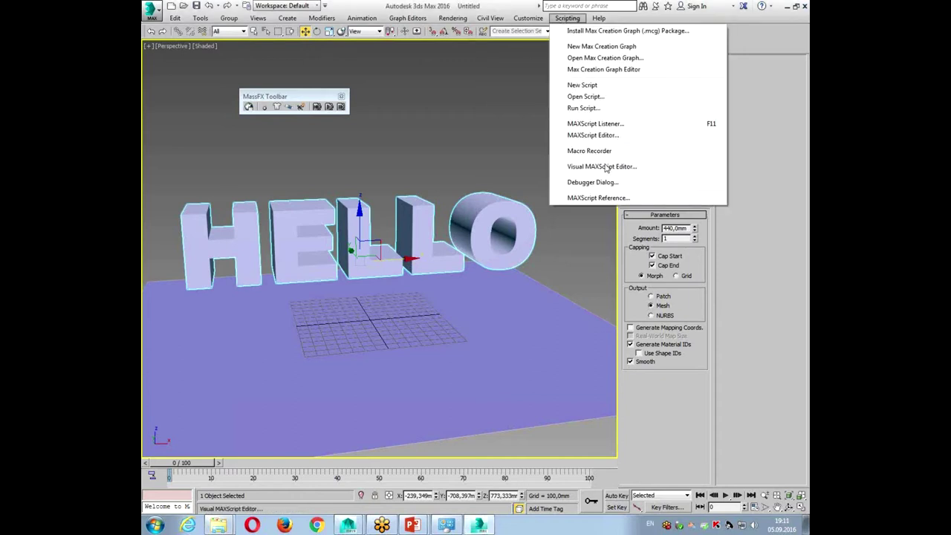
left_click(614, 110)
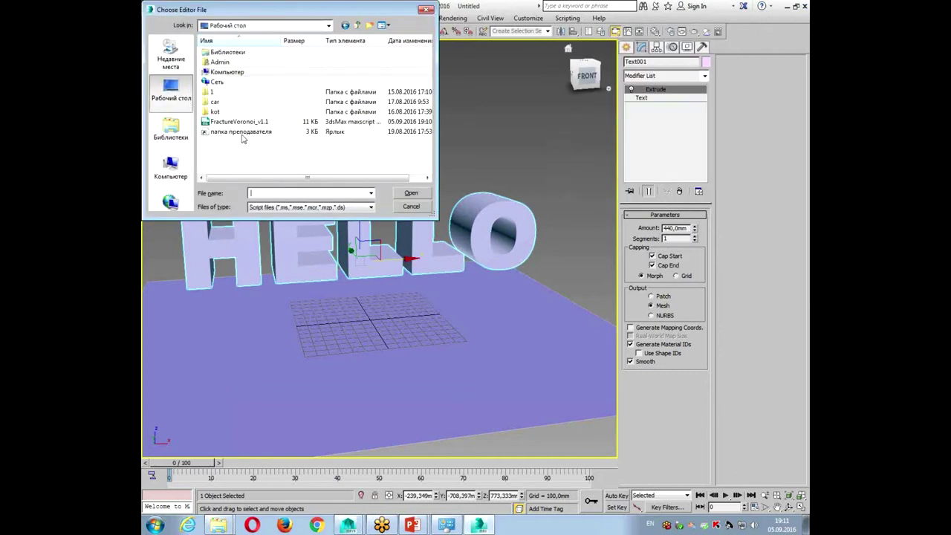
double_click(232, 122)
mouse_move(200, 79)
left_mouse_down()
mouse_move(253, 105)
mouse_move(526, 115)
left_mouse_up()
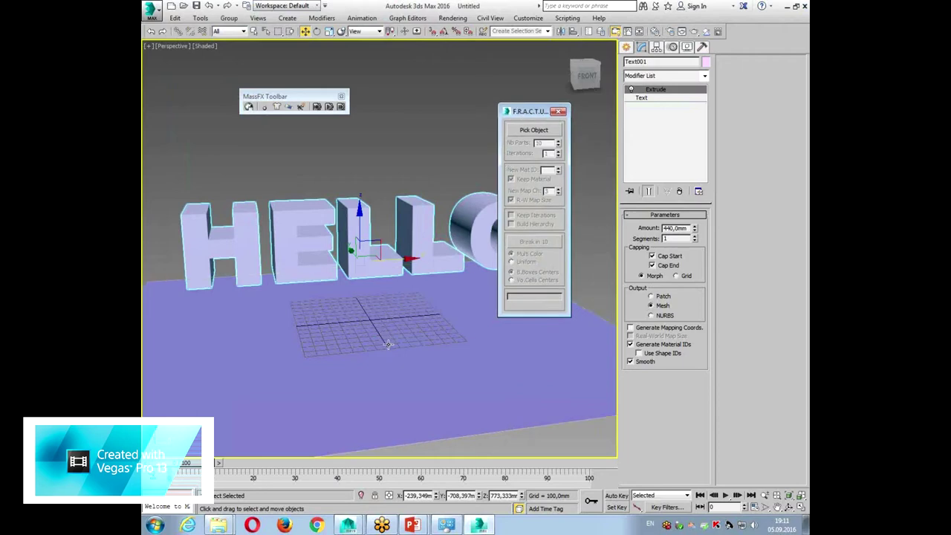
Orbit and pan the view to reframe HELLO, then nudge the fracture panel aside.
left_click(788, 507)
left_click_drag(404, 306, 420, 318)
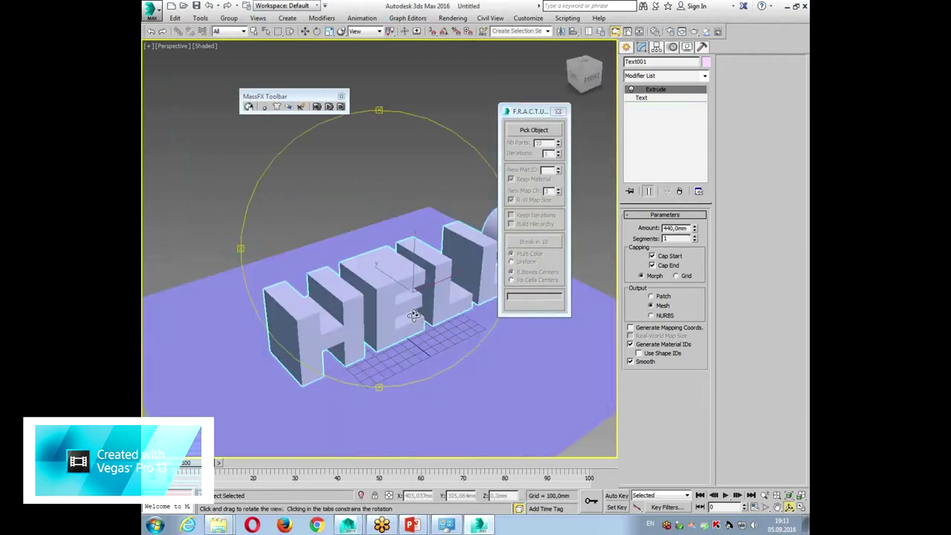
left_click(777, 507)
left_click_drag(444, 324, 390, 289)
key("w")
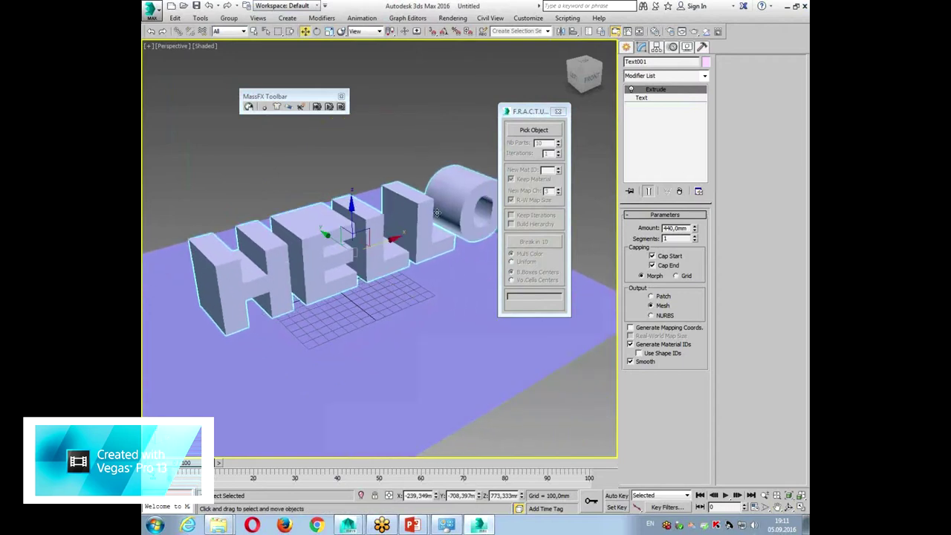
left_click_drag(535, 111, 552, 103)
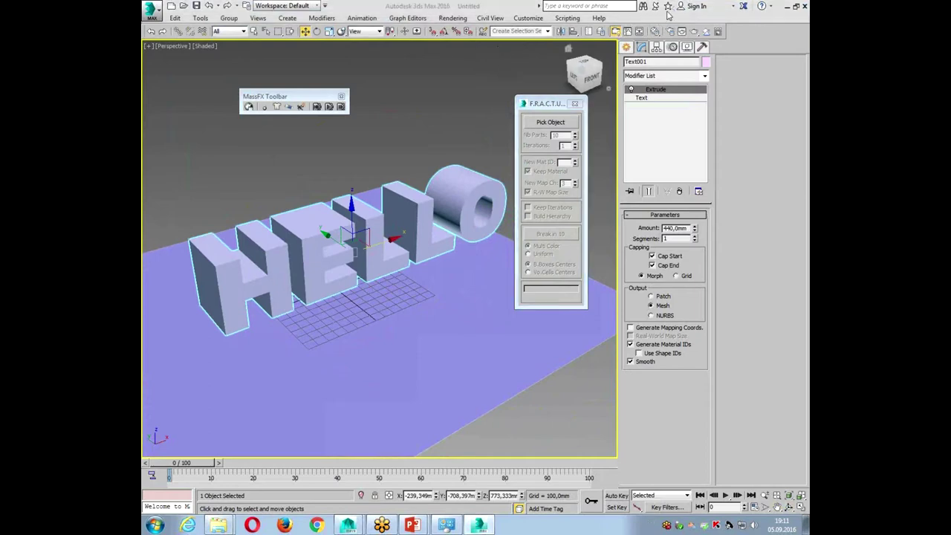
left_click(787, 6)
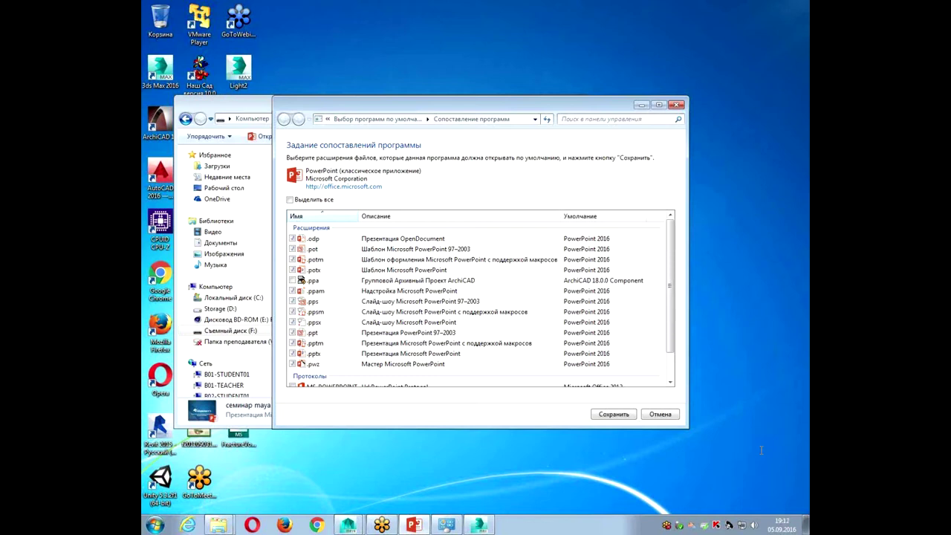
Close the file-association settings, return to 3ds Max, and choose HELLO as the fracture object.
left_click(572, 118)
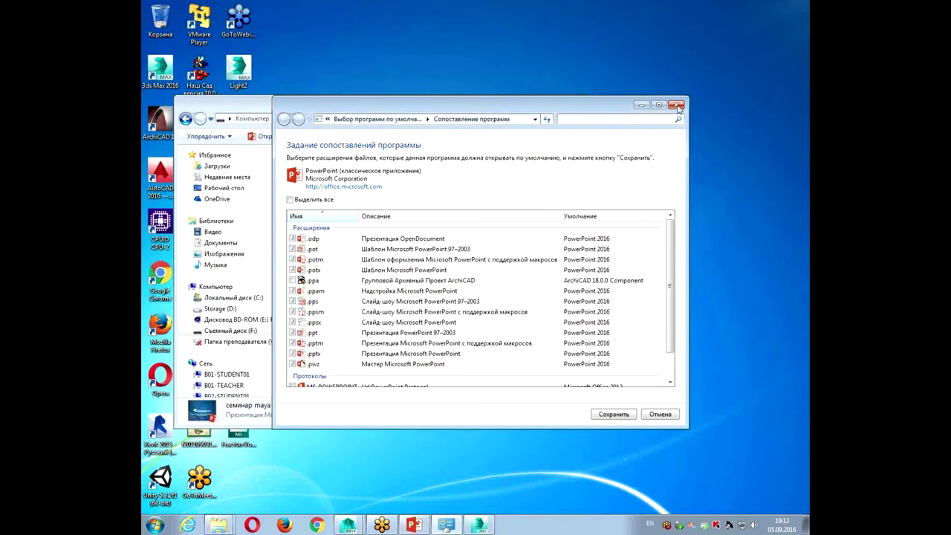
left_click(677, 106)
left_click(577, 105)
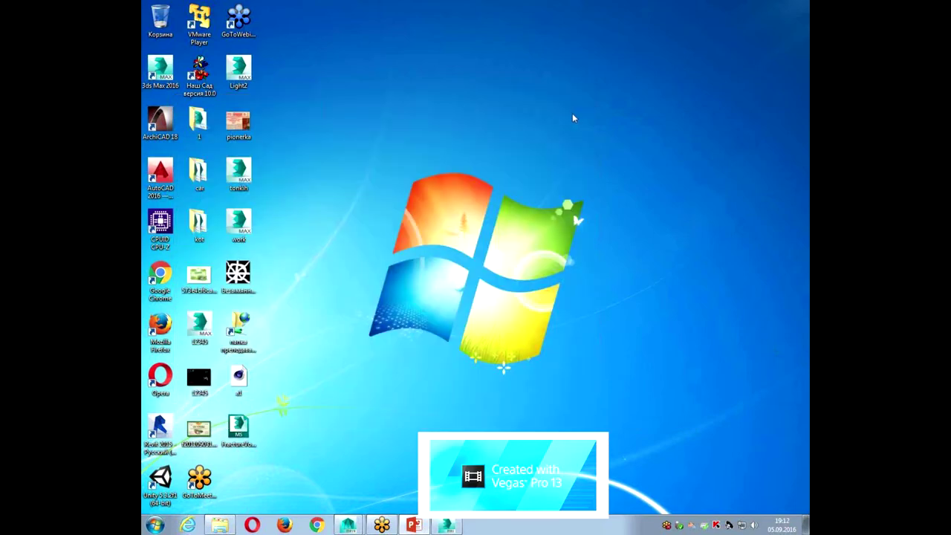
left_click(447, 525)
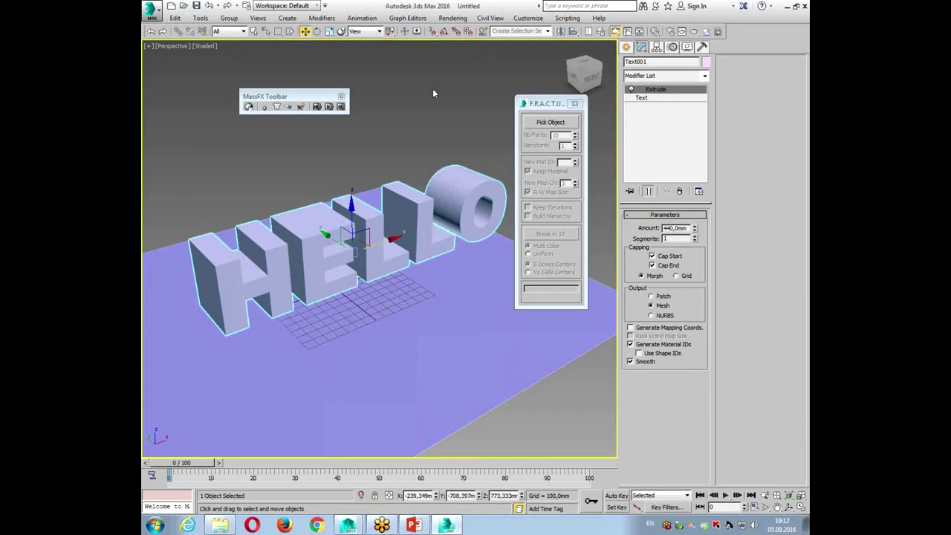
left_click(551, 122)
Pick Text001, set the number of parts to 7, break it, and close the fracture tool.
left_click(453, 223)
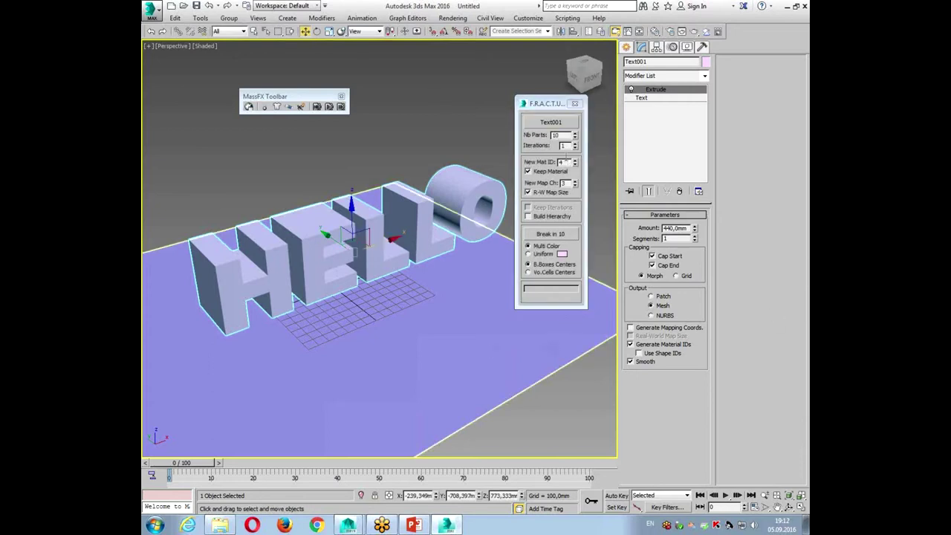
double_click(567, 134)
type("7")
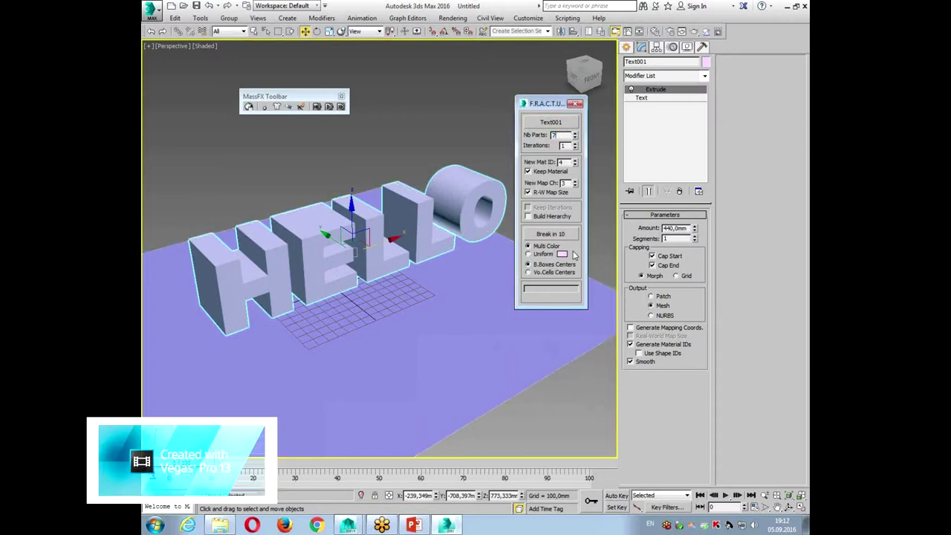
left_click(568, 236)
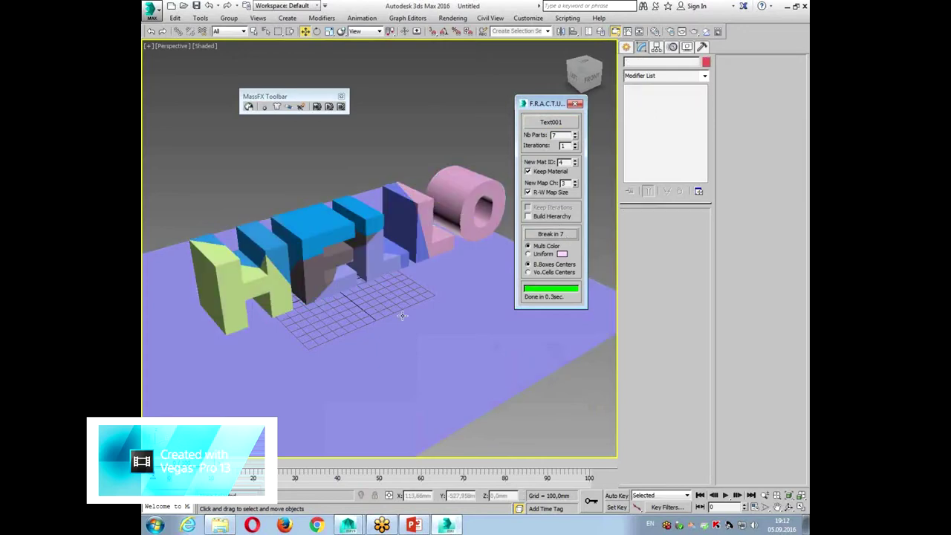
mouse_move(477, 221)
left_mouse_down()
mouse_move(460, 220)
mouse_move(492, 277)
left_mouse_up()
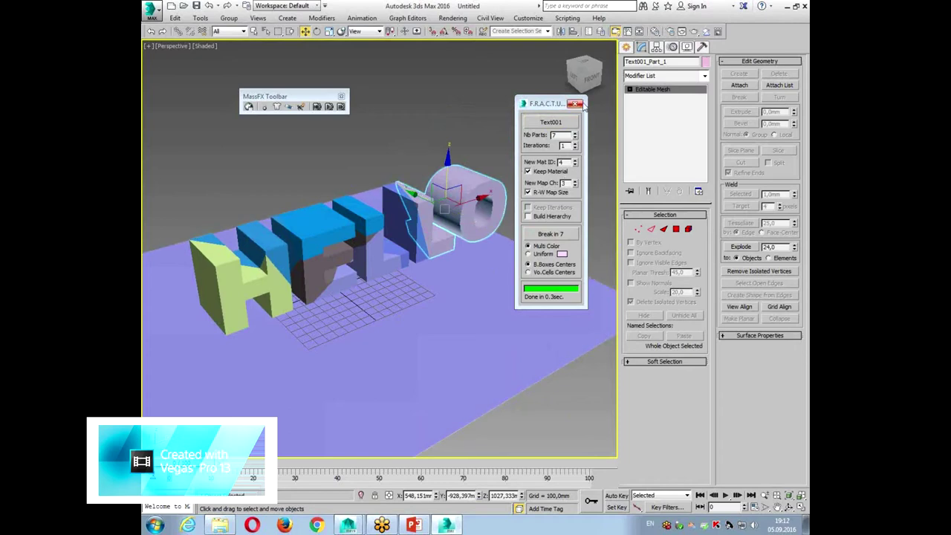
left_click(574, 103)
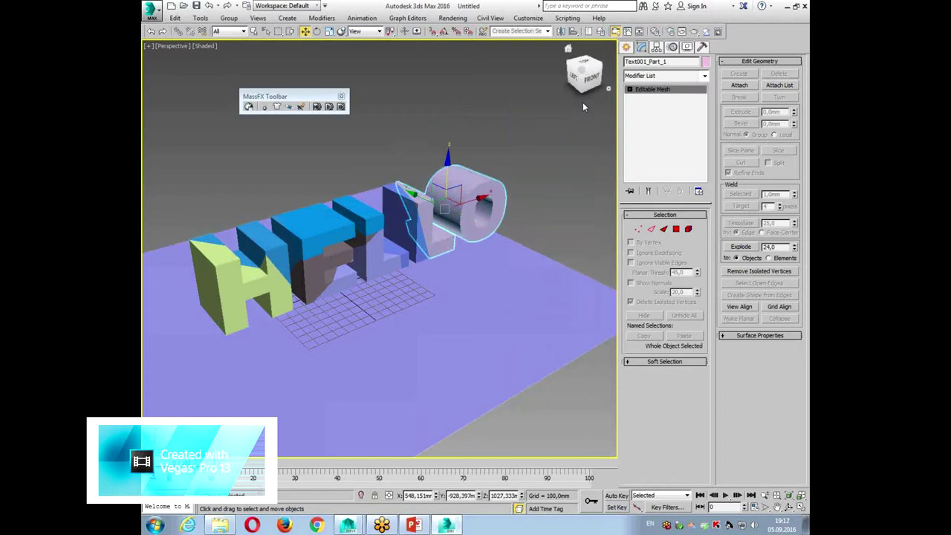
Orbit to a lower angle, pan so HELLO is centred, and clear the selection.
left_click(789, 507)
left_click_drag(357, 327, 351, 275)
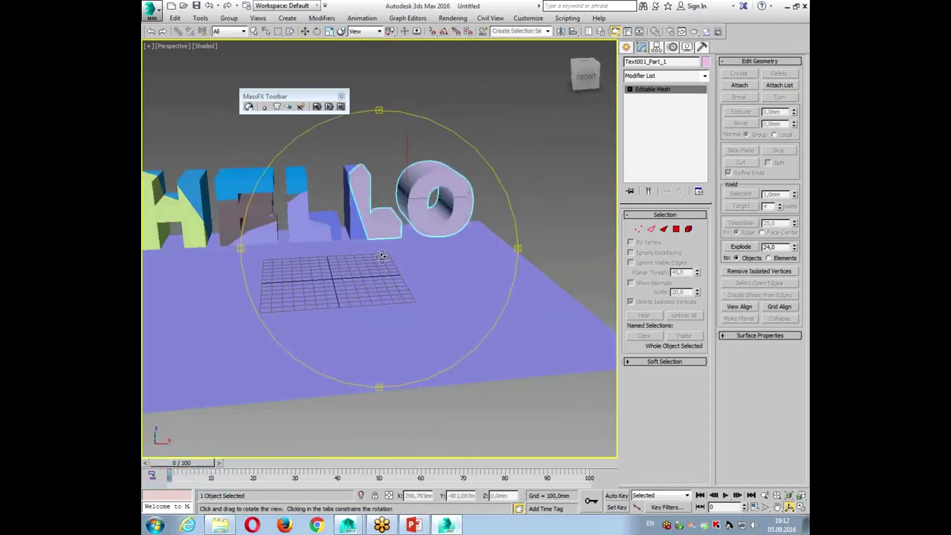
left_click(777, 506)
left_click_drag(346, 236, 440, 272)
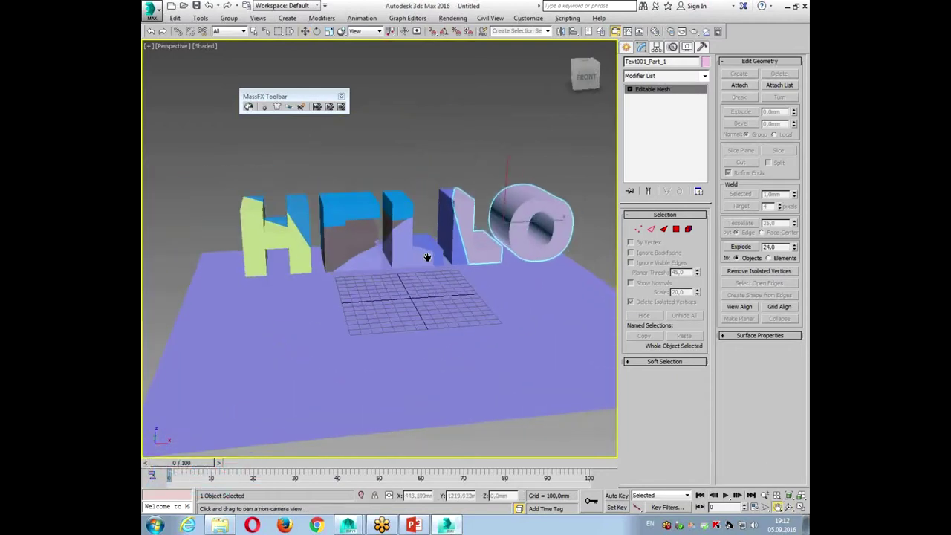
right_click(355, 164)
left_click(333, 161)
key("w")
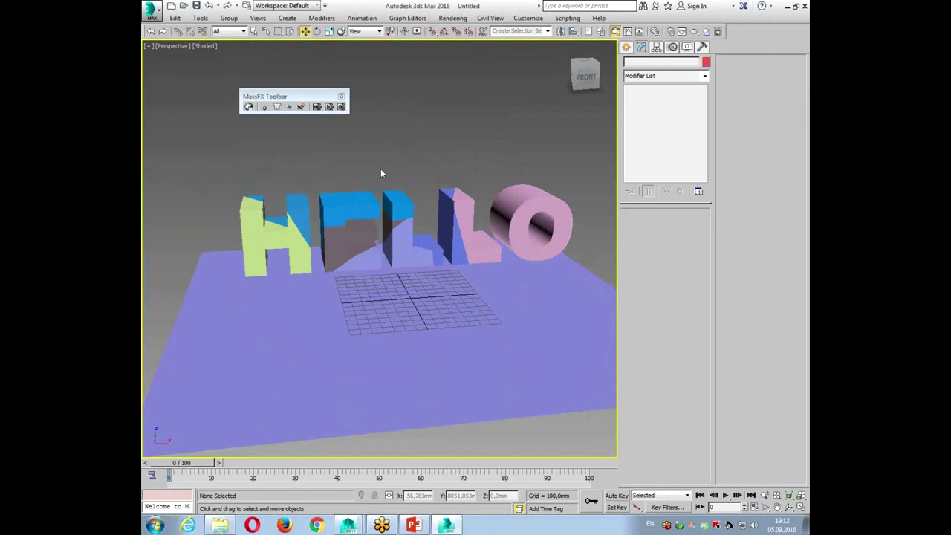
Make all the HELLO fracture pieces MassFX dynamic rigid bodies.
key("ctrl+a")
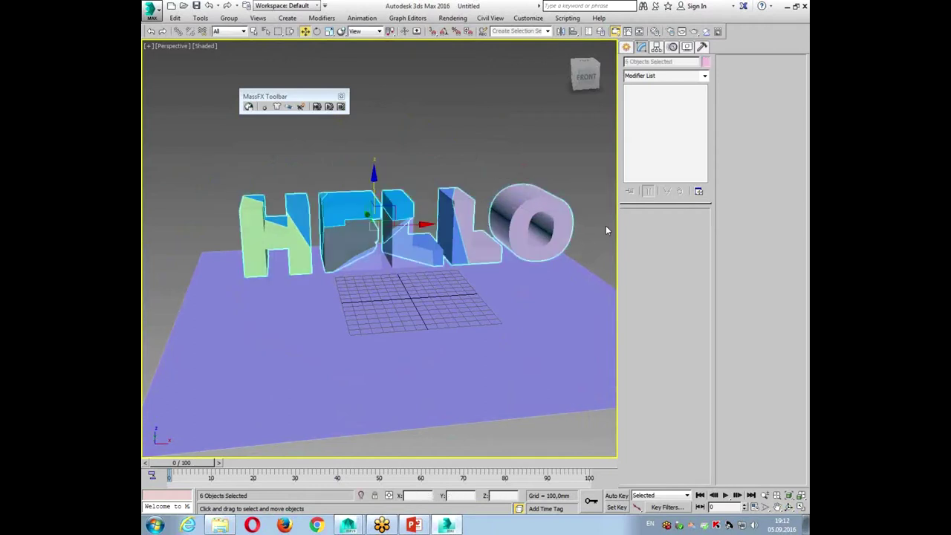
left_click_drag(267, 110, 338, 127)
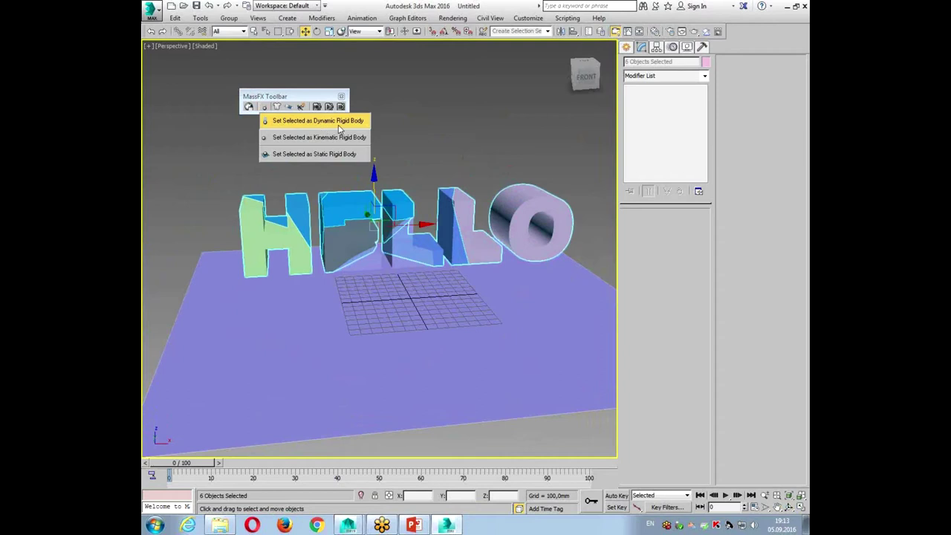
left_click_drag(338, 128, 338, 128)
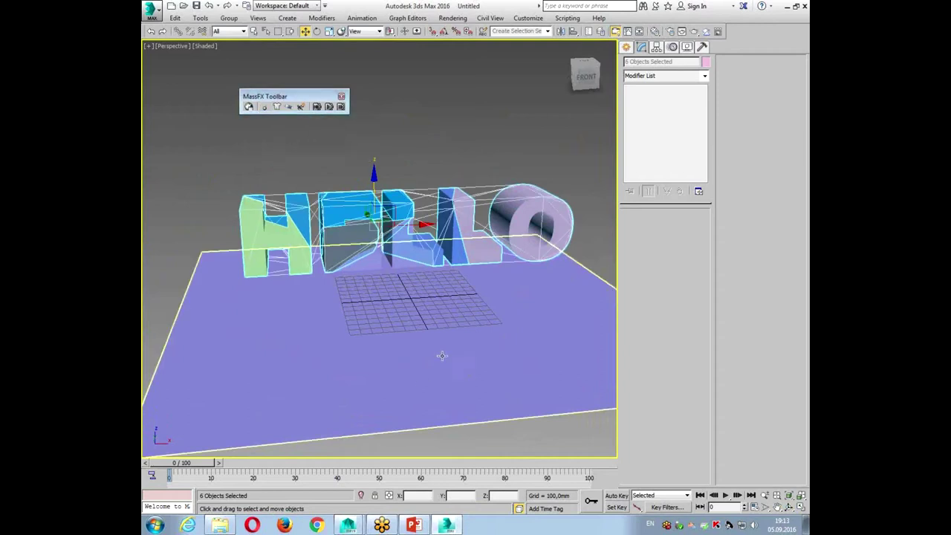
left_click(529, 143)
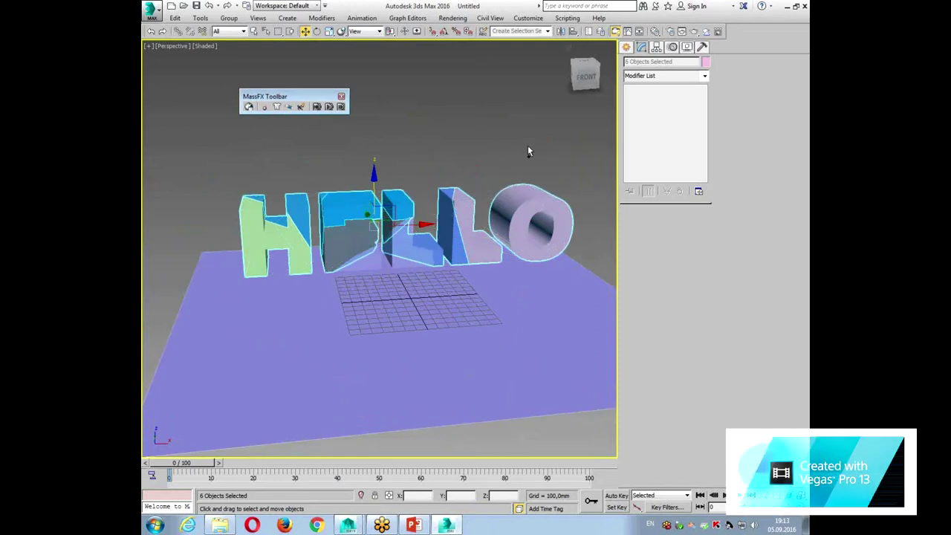
left_click(565, 176)
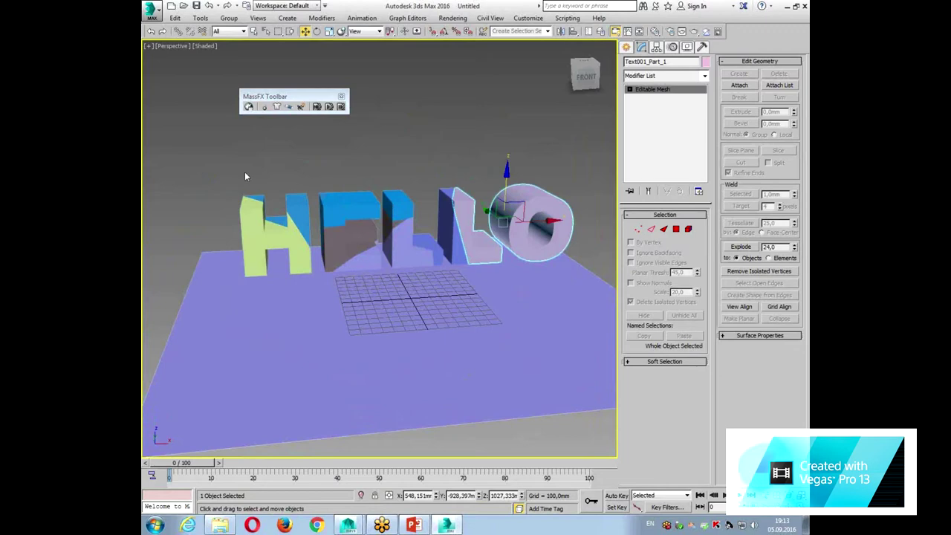
left_click_drag(616, 212, 176, 159)
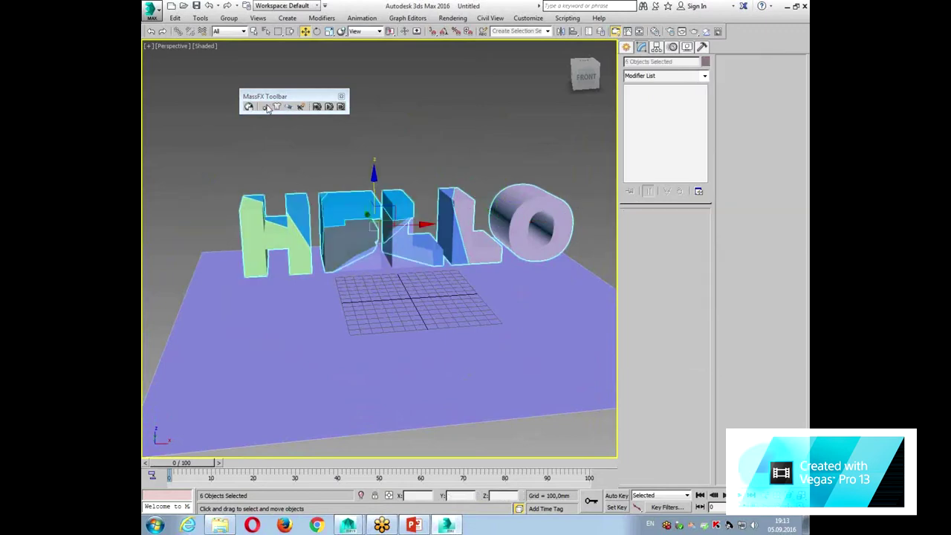
left_click_drag(248, 106, 272, 121)
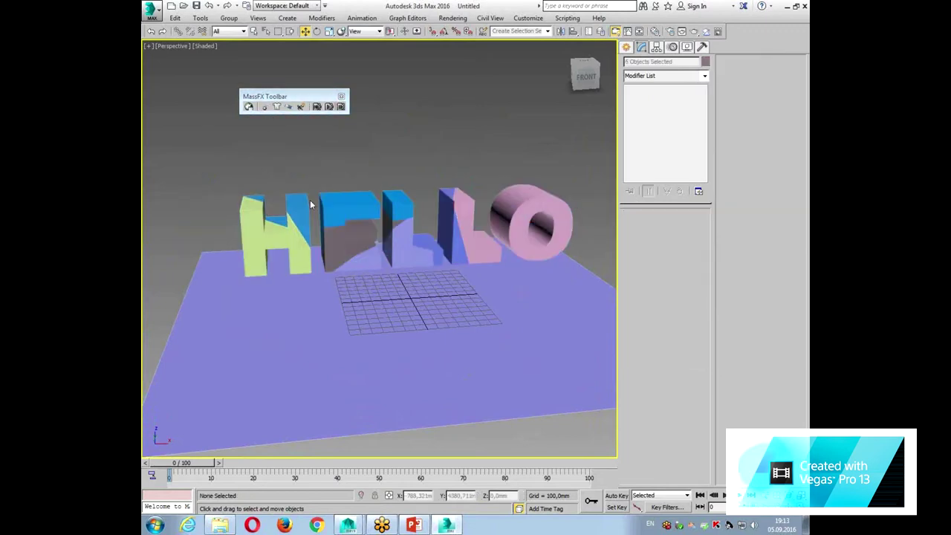
left_click(310, 200)
left_click(376, 145)
Set the ground plane Plane001 as a static rigid body.
left_click(334, 357)
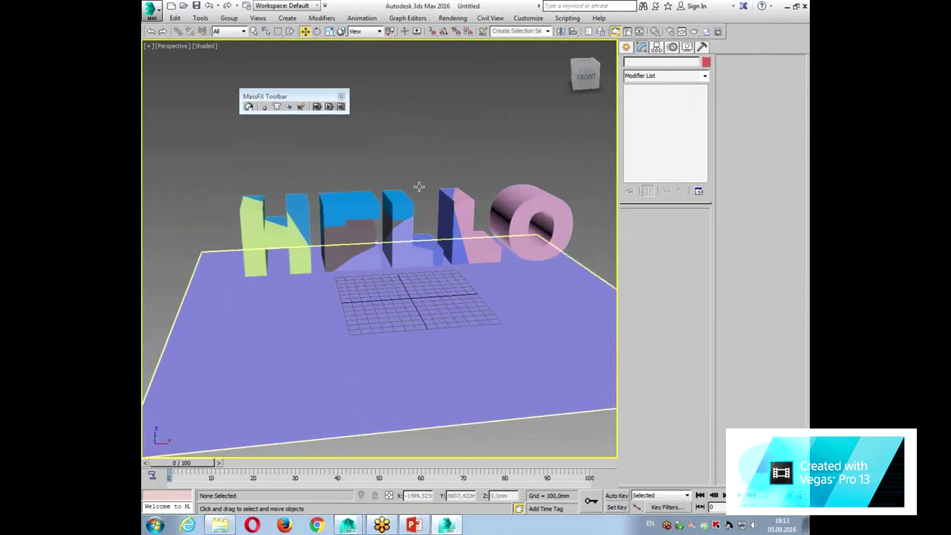
left_click_drag(248, 106, 365, 139)
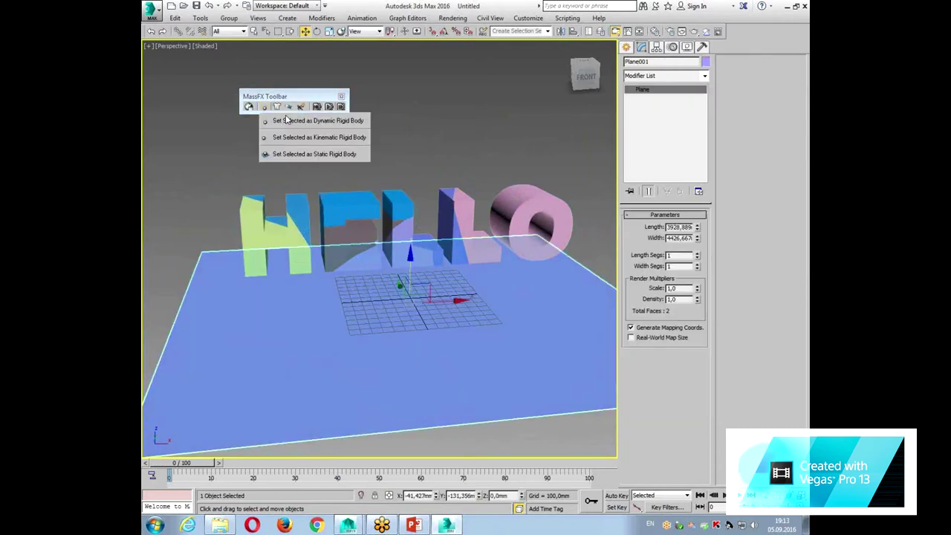
left_click_drag(364, 138, 356, 154)
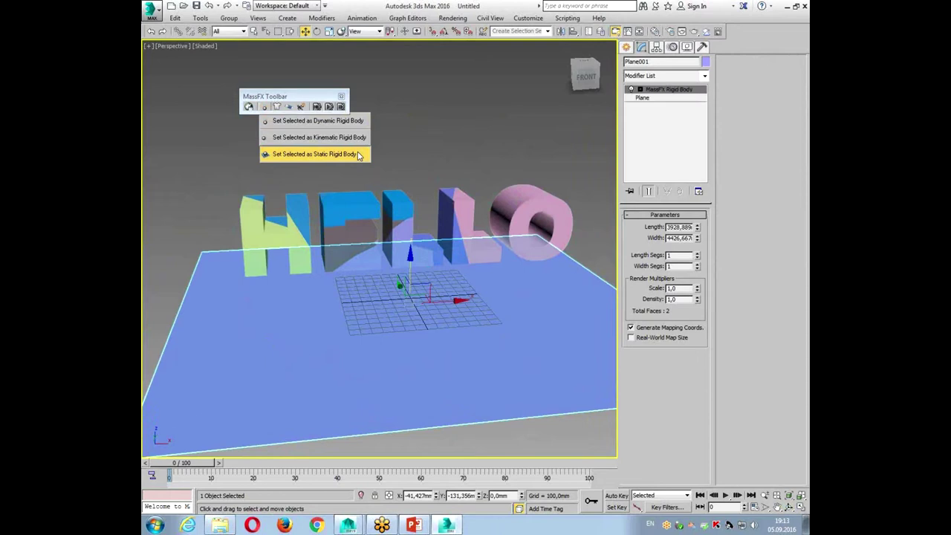
left_click(456, 118)
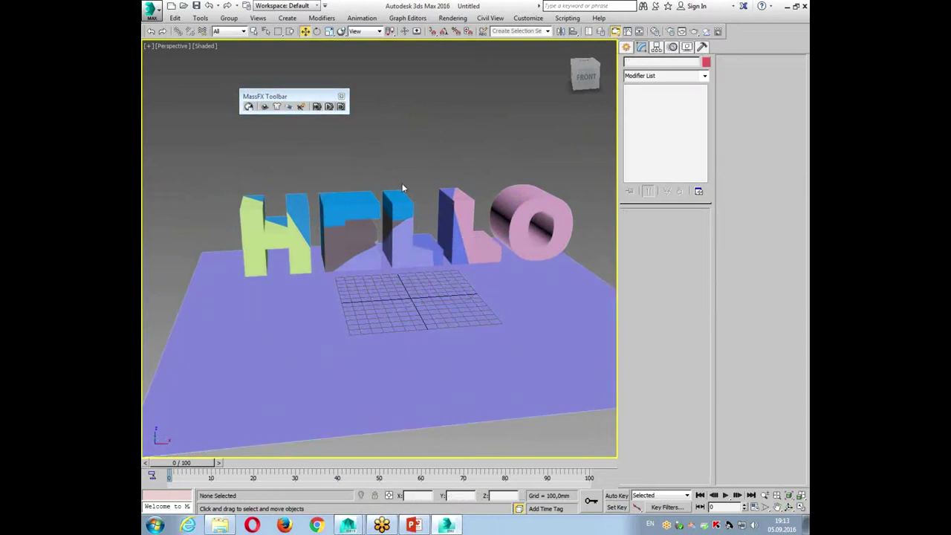
Play and reset the test simulation, then make the E letter piece a dynamic rigid body.
left_click(329, 106)
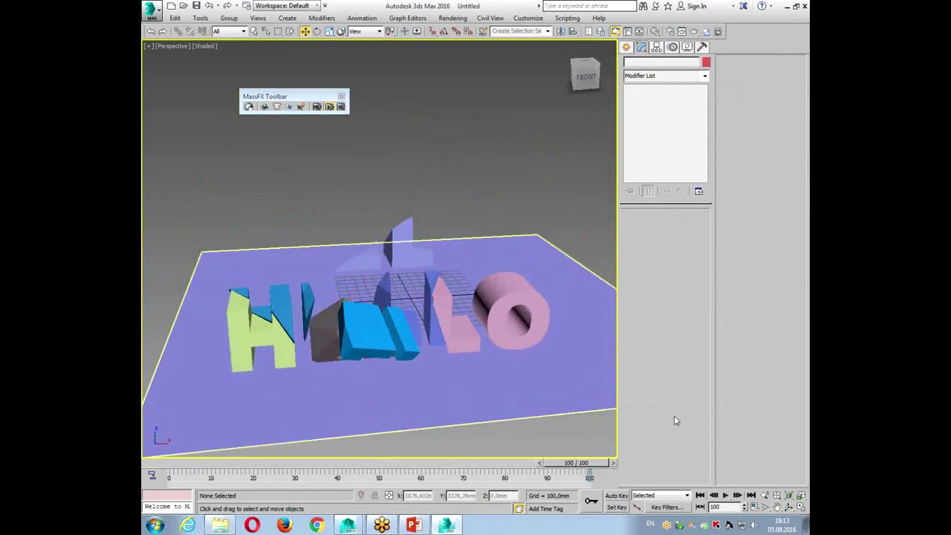
left_click(317, 106)
left_click(399, 240)
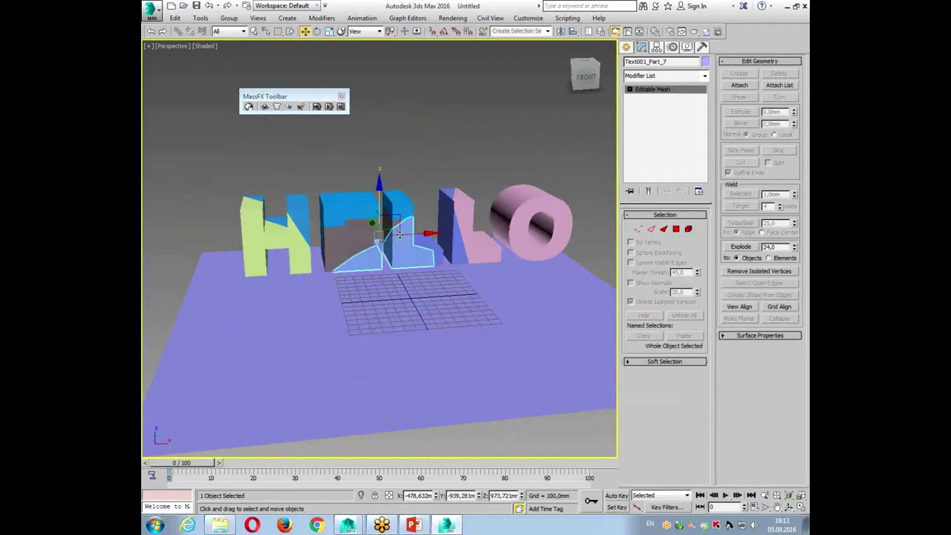
left_click_drag(265, 108, 330, 128)
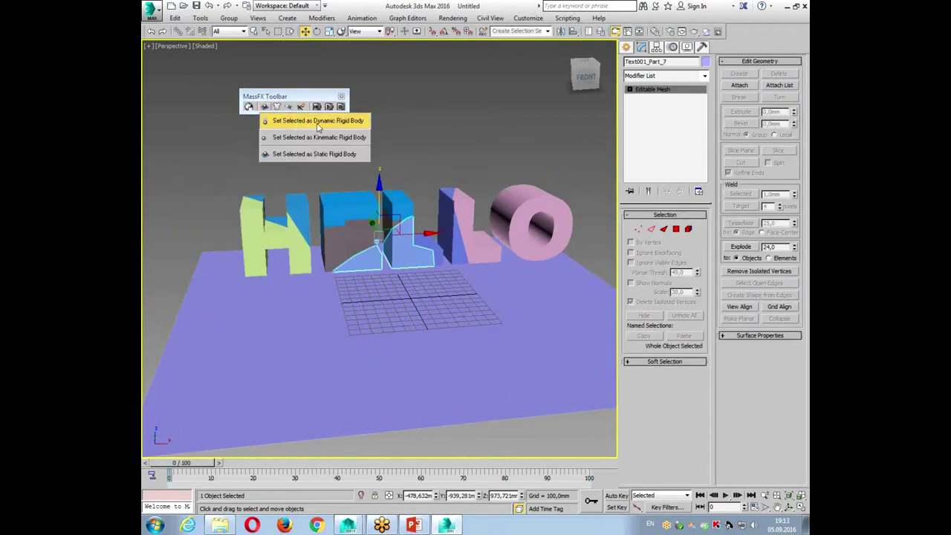
left_click(335, 135)
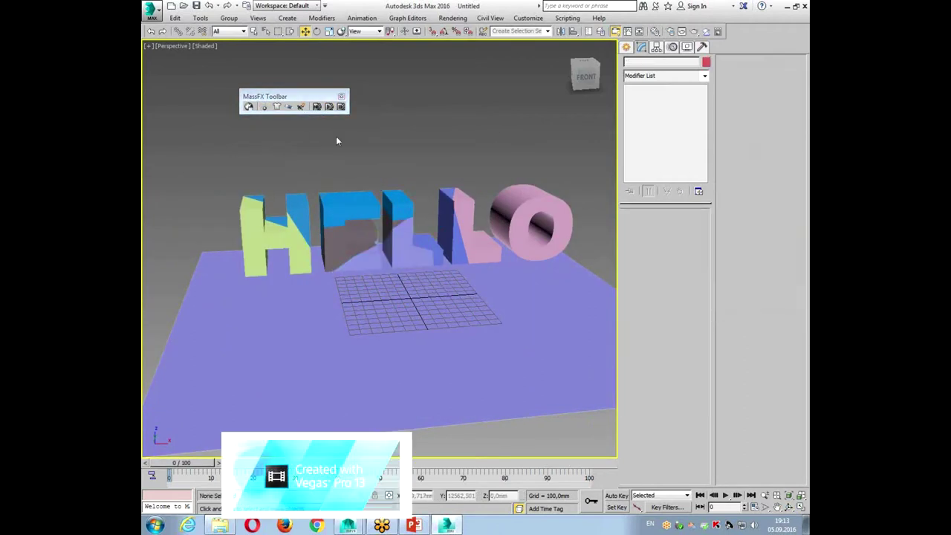
Orbit to a lower, level angle, then play and reset the falling-letters simulation.
left_click(790, 506)
left_click_drag(376, 215, 378, 263)
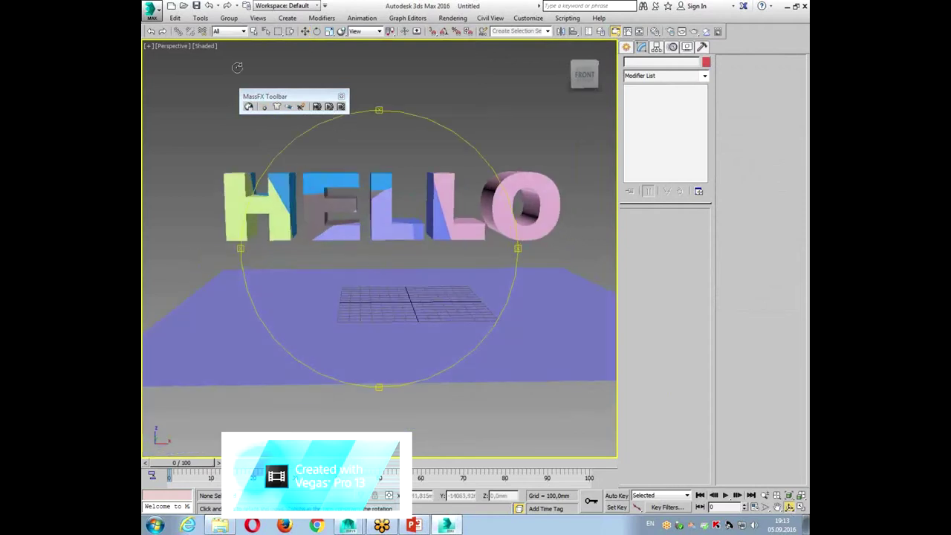
key("w")
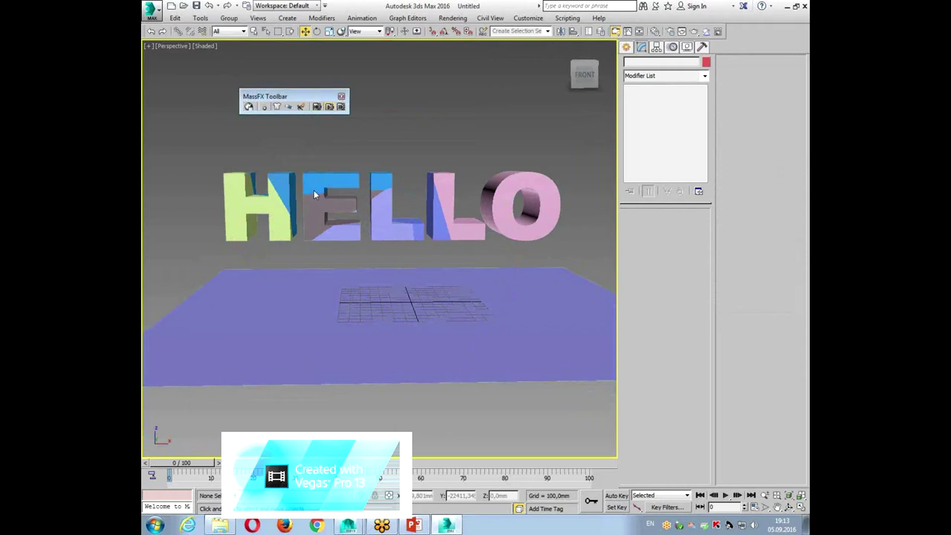
key("/")
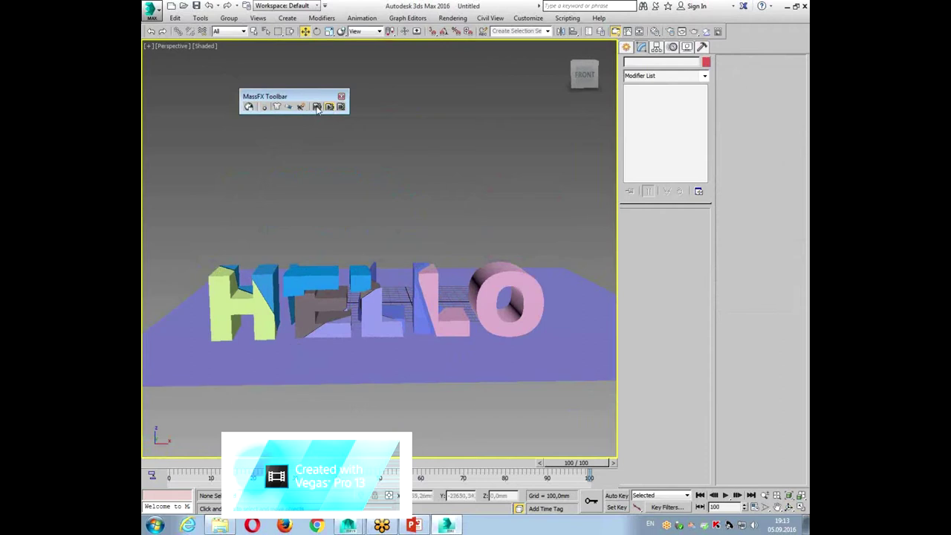
left_click(249, 107)
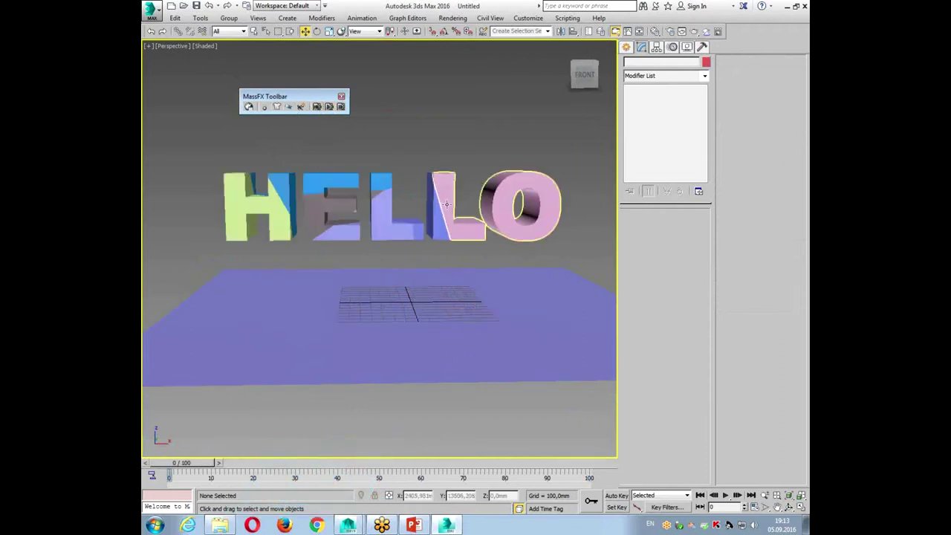
Tilt all seven HELLO pieces slightly, rerun and reset the drop, and open MassFX scene settings.
left_click_drag(212, 156, 576, 207)
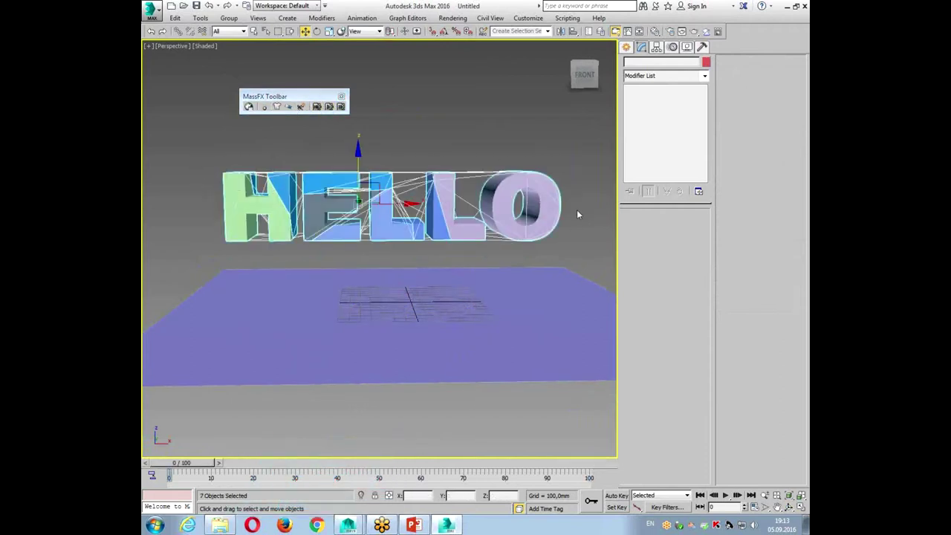
key("e")
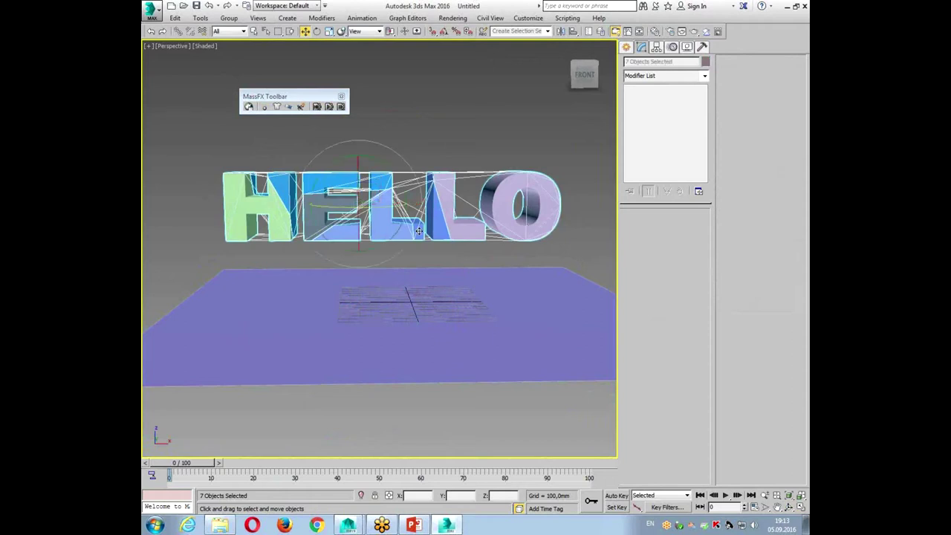
left_click_drag(361, 190, 394, 186)
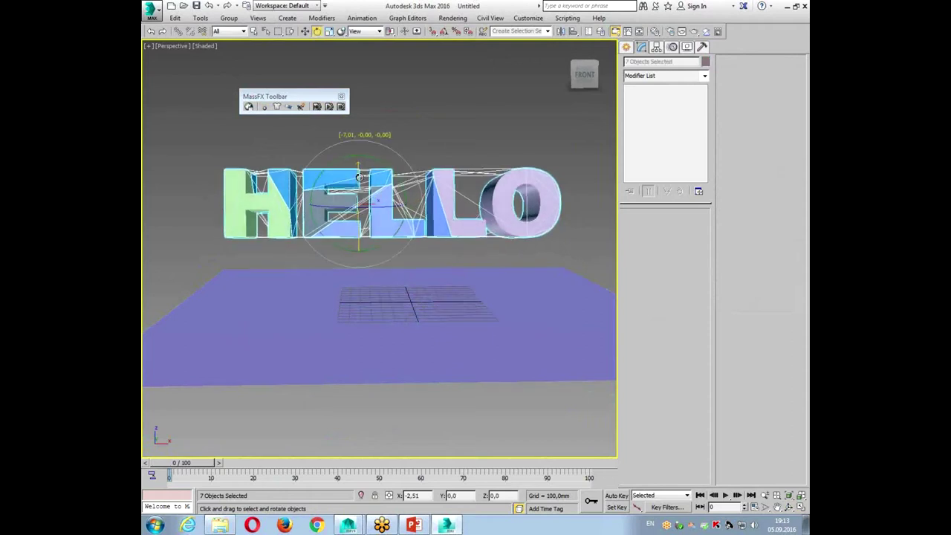
left_click(443, 126)
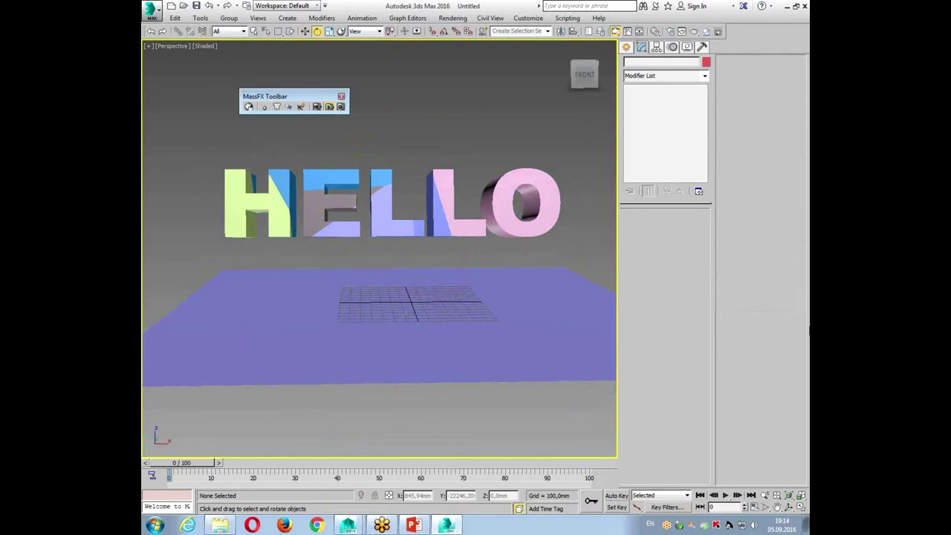
left_click(248, 106)
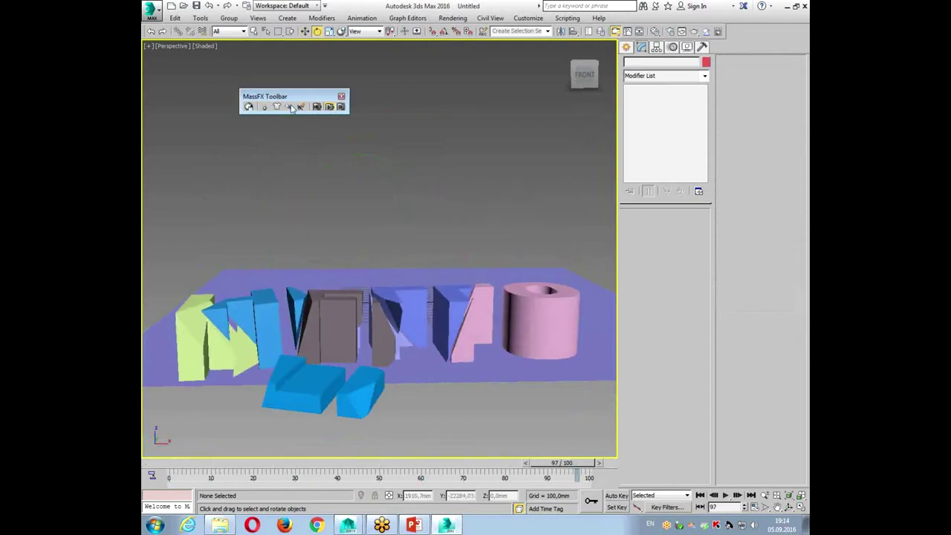
left_click(317, 108)
left_click(248, 106)
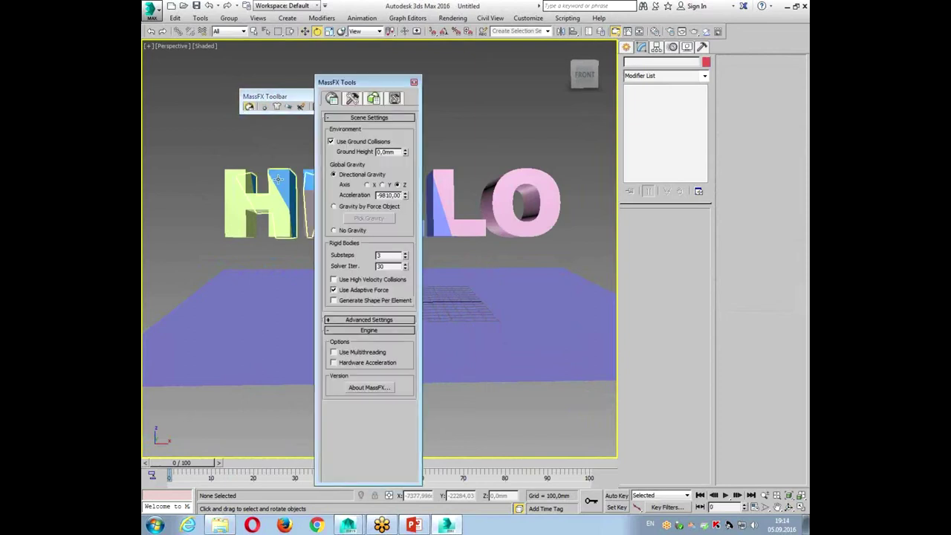
Close MassFX Tools and shift the static ground plane slightly sideways.
left_click(414, 82)
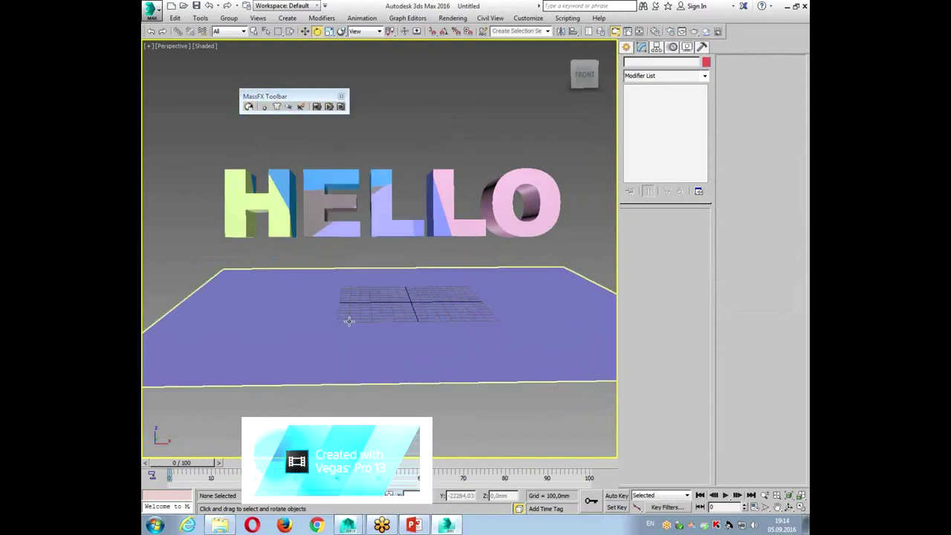
left_click(789, 507)
left_click_drag(334, 286, 446, 304)
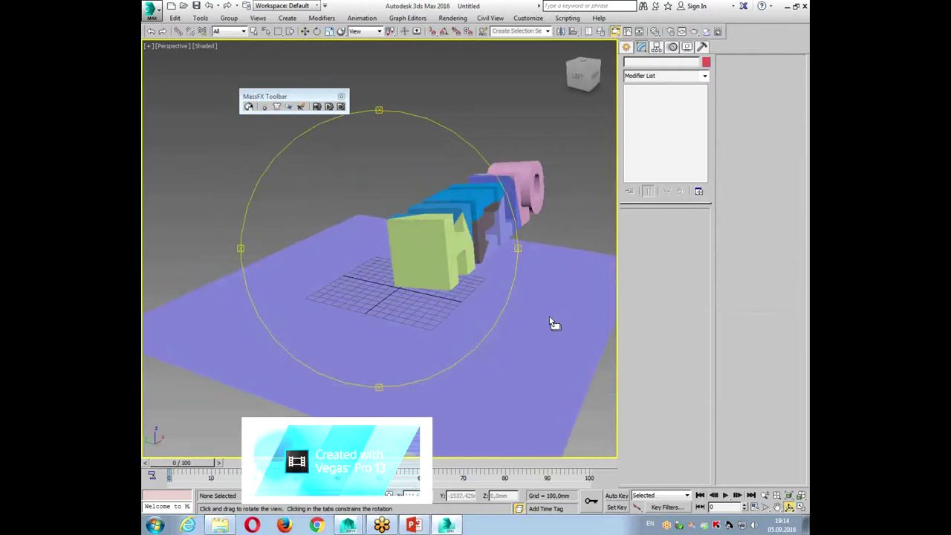
left_click(777, 507)
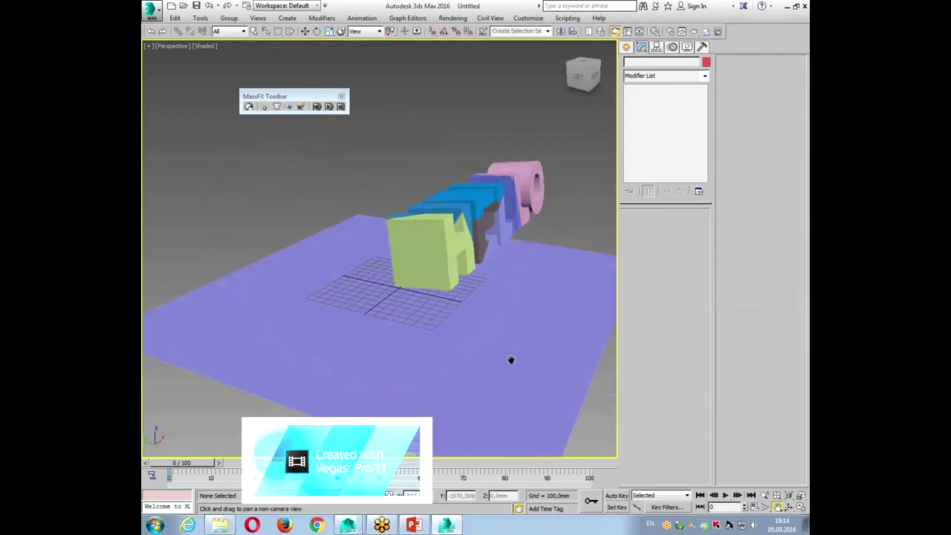
left_click_drag(510, 361, 439, 354)
right_click(439, 354)
left_click(429, 357)
key("w")
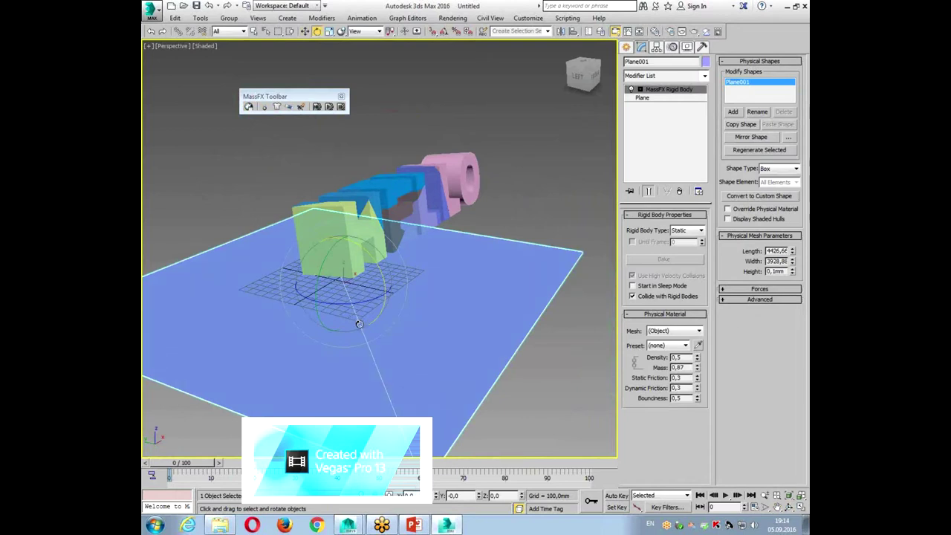
left_click_drag(317, 275, 303, 275)
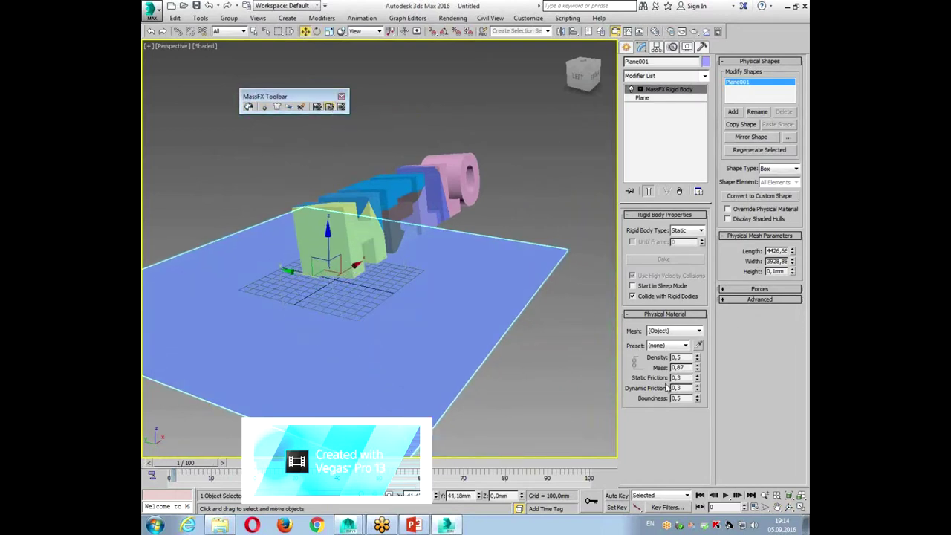
Rerun the MassFX fall test, then reset the simulation to frame 0.
key("/")
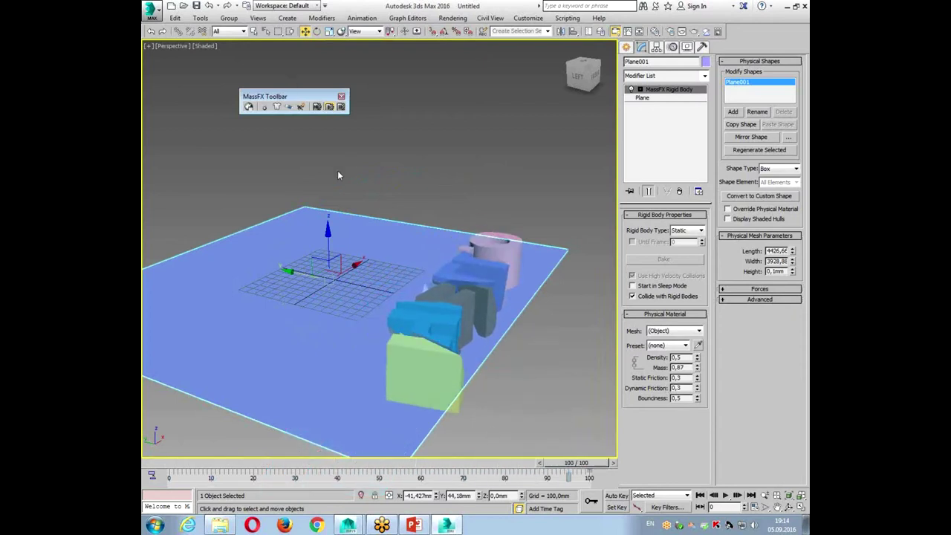
left_click(316, 107)
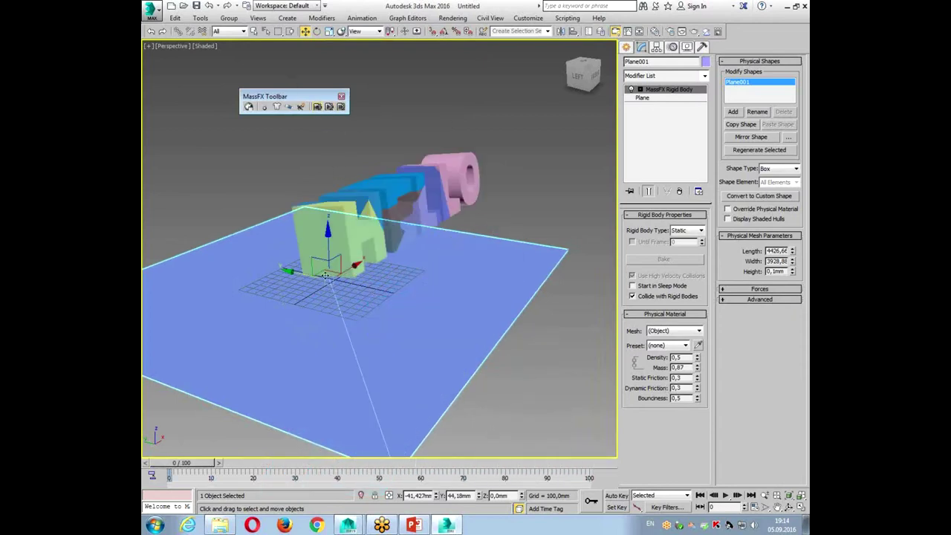
left_click(511, 174)
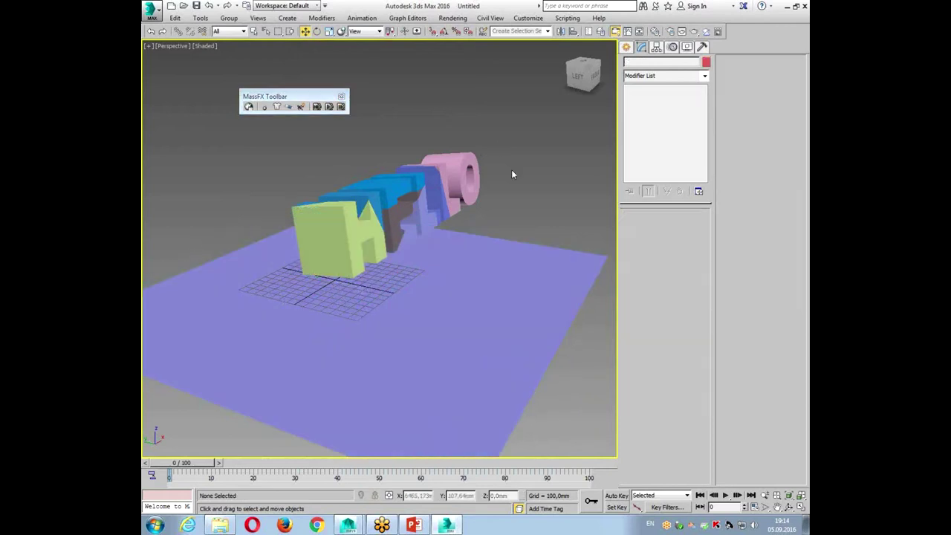
left_click(789, 507)
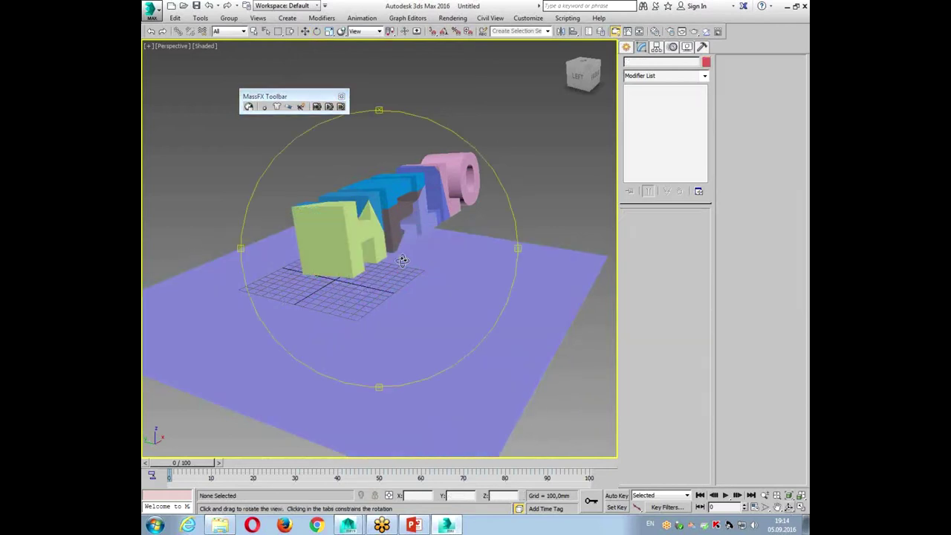
Orbit to face HELLO at frame 0 and box-select all six letter pieces.
left_click_drag(432, 269, 366, 254)
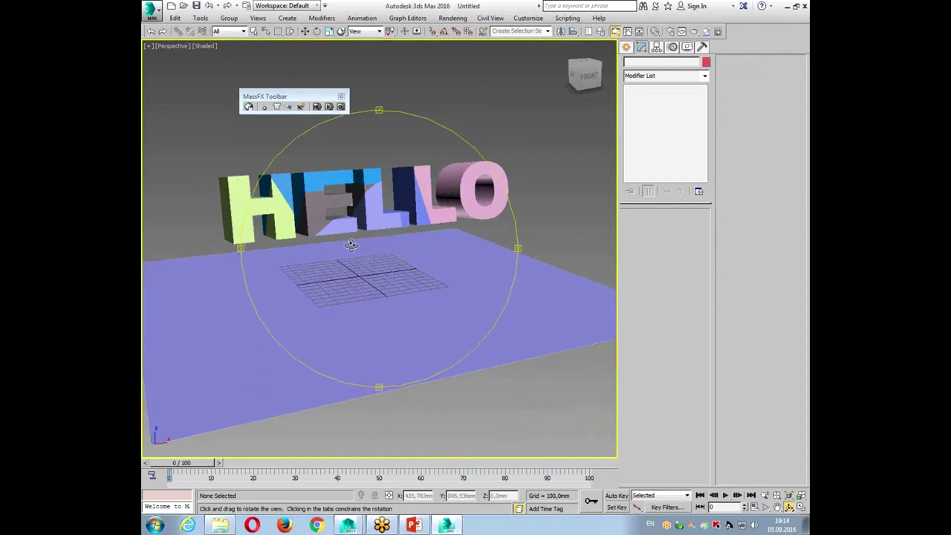
left_click_drag(268, 99, 293, 99)
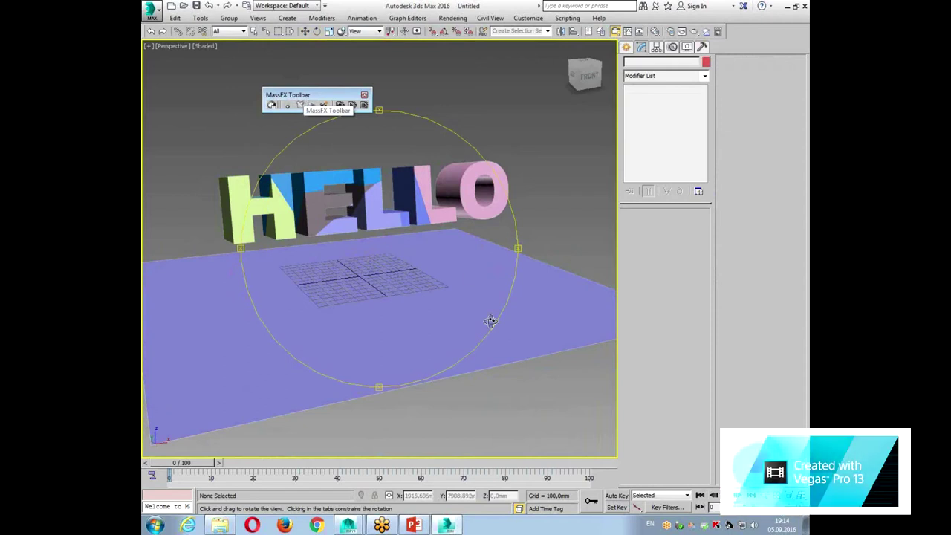
mouse_move(172, 464)
left_mouse_down()
mouse_move(198, 467)
mouse_move(171, 467)
left_mouse_up()
key("ctrl+r")
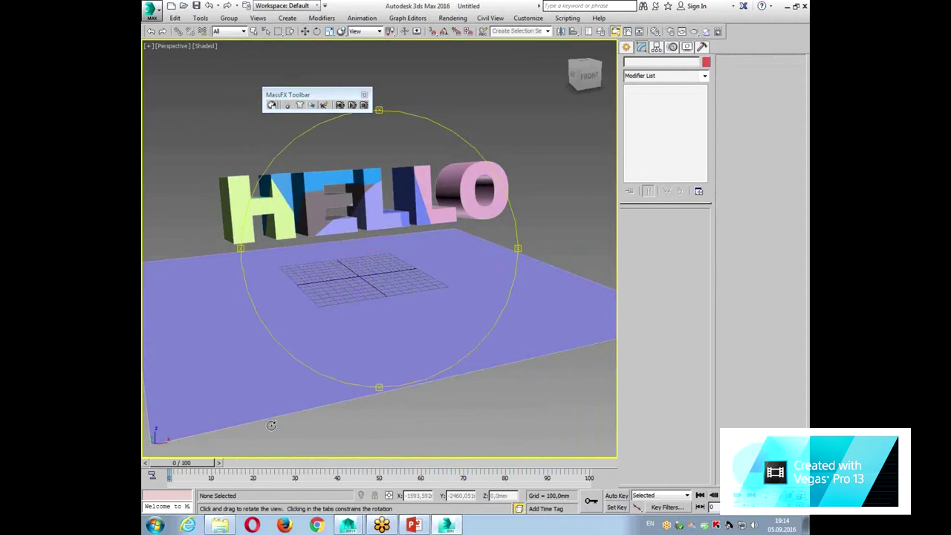
right_click(419, 195)
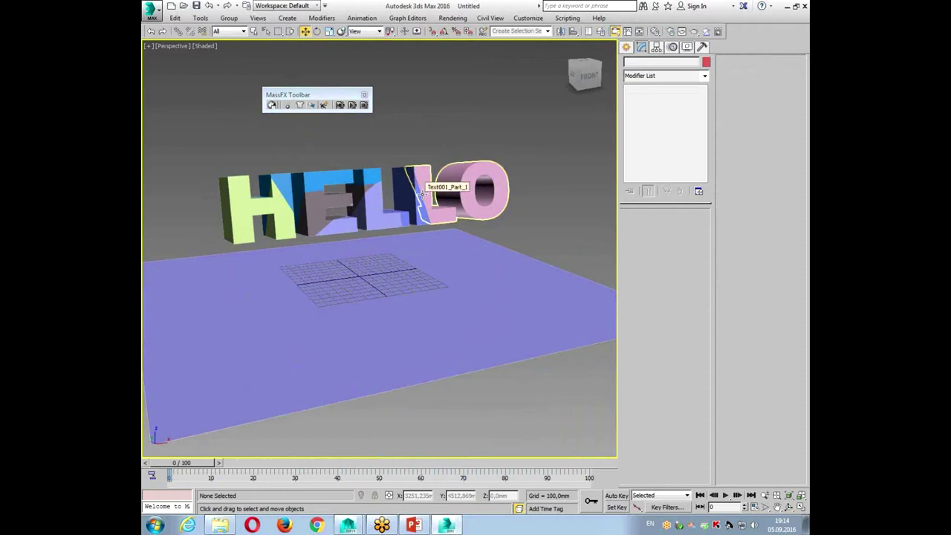
left_click_drag(195, 180, 521, 195)
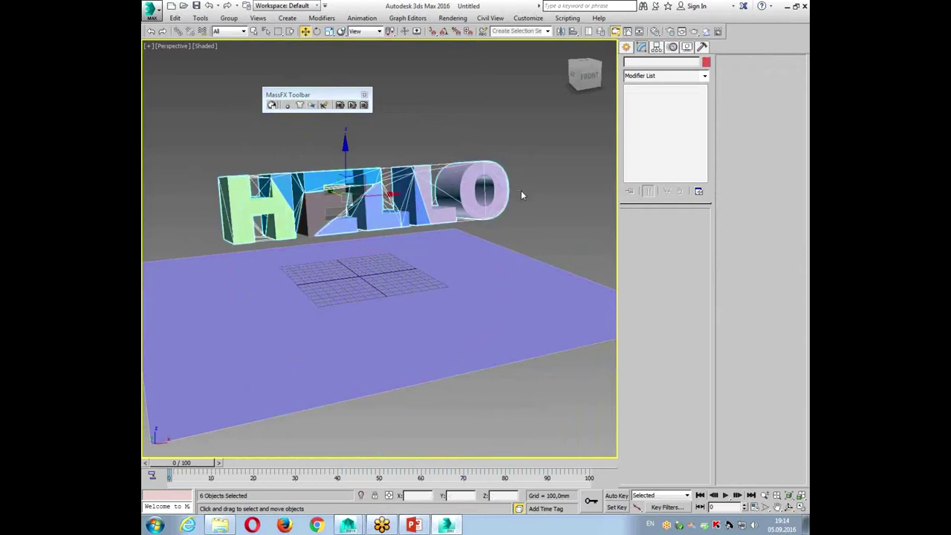
Use Bake All in MassFX Simulation Tools to store the HELLO fall as keyframes.
left_click(272, 105)
left_click(376, 101)
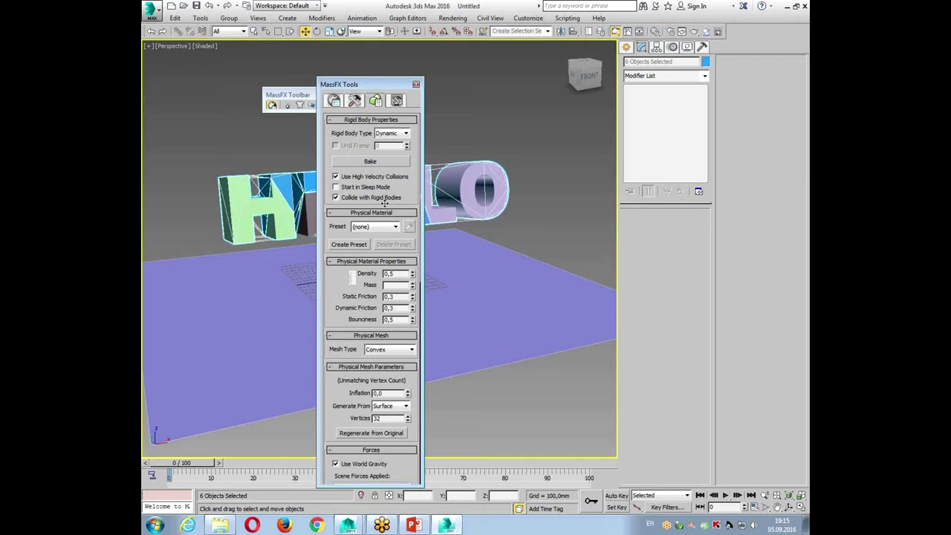
left_click(358, 102)
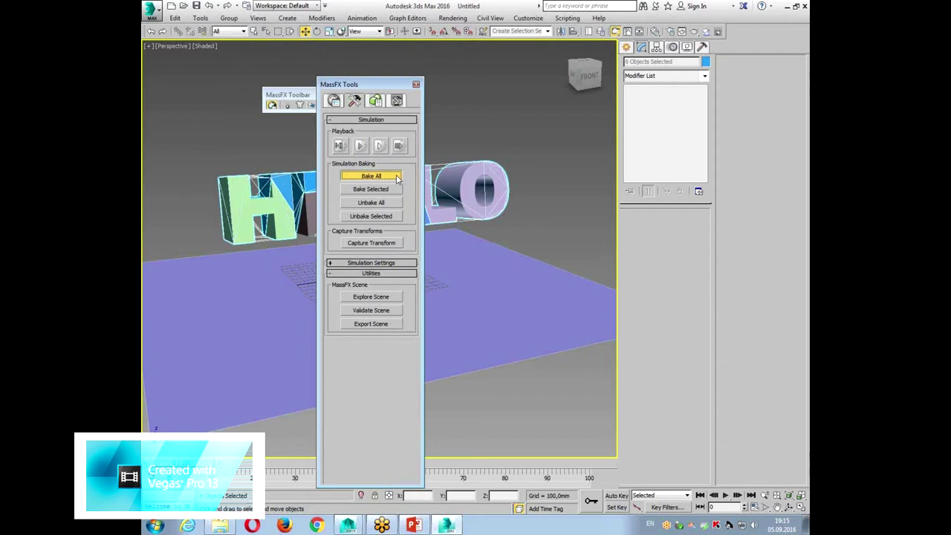
left_click(396, 176)
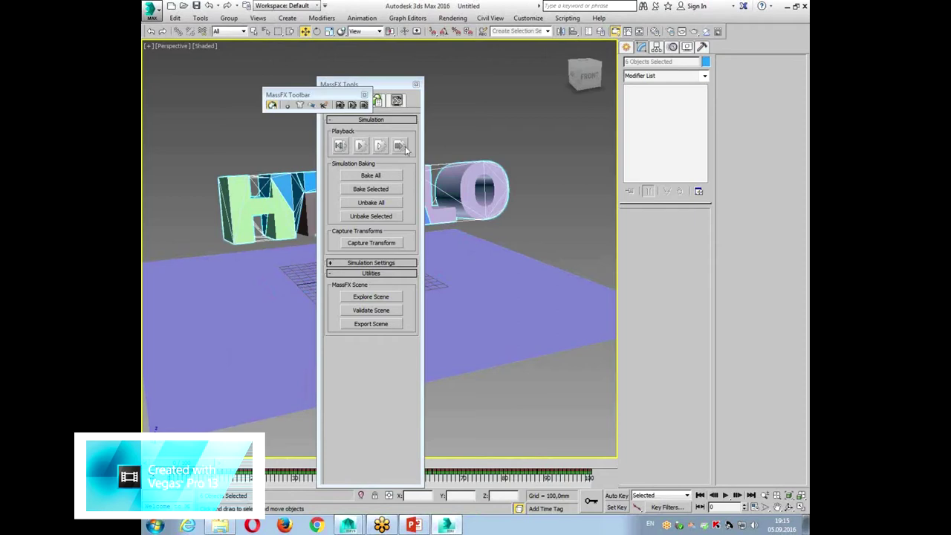
left_click(416, 84)
left_click(243, 195)
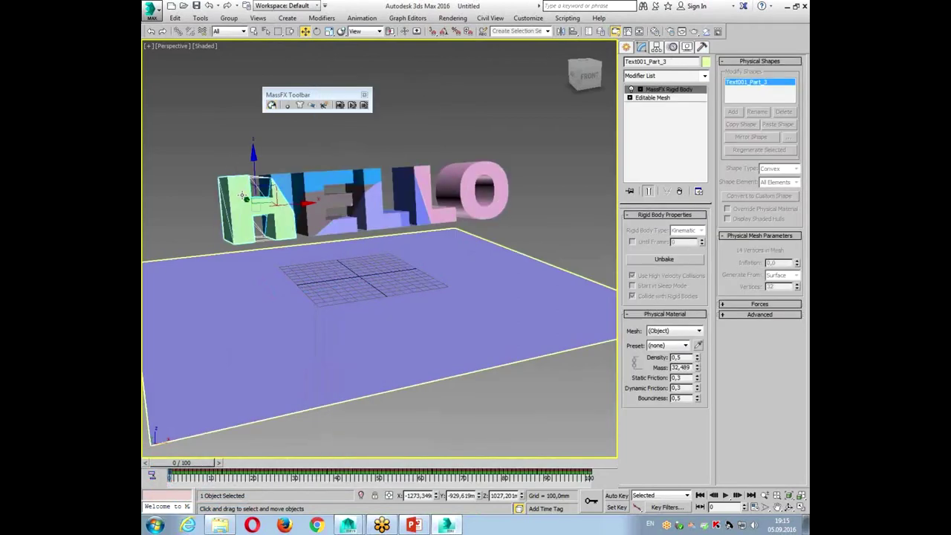
mouse_move(197, 463)
left_mouse_down()
mouse_move(336, 479)
mouse_move(171, 482)
left_mouse_up()
key("w")
mouse_move(182, 463)
left_mouse_down()
mouse_move(295, 480)
mouse_move(152, 468)
left_mouse_up()
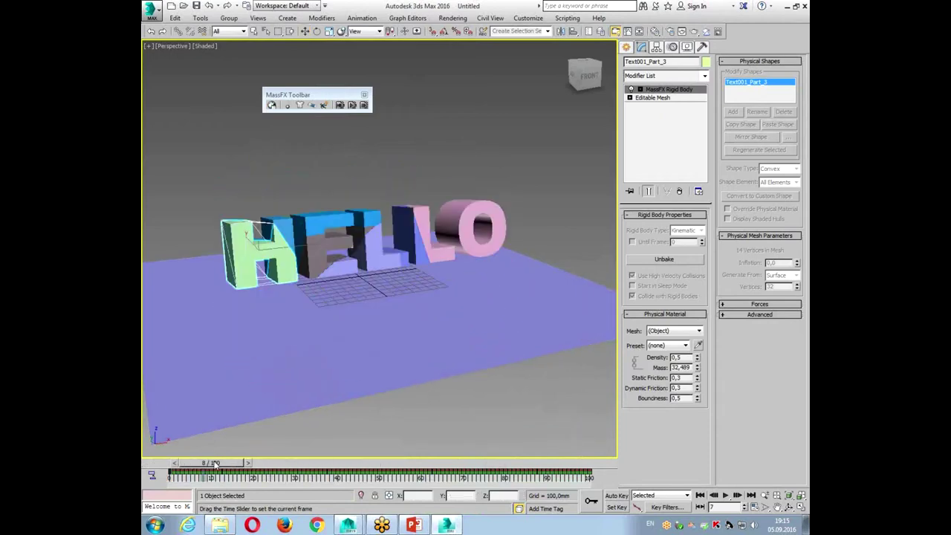
key("w")
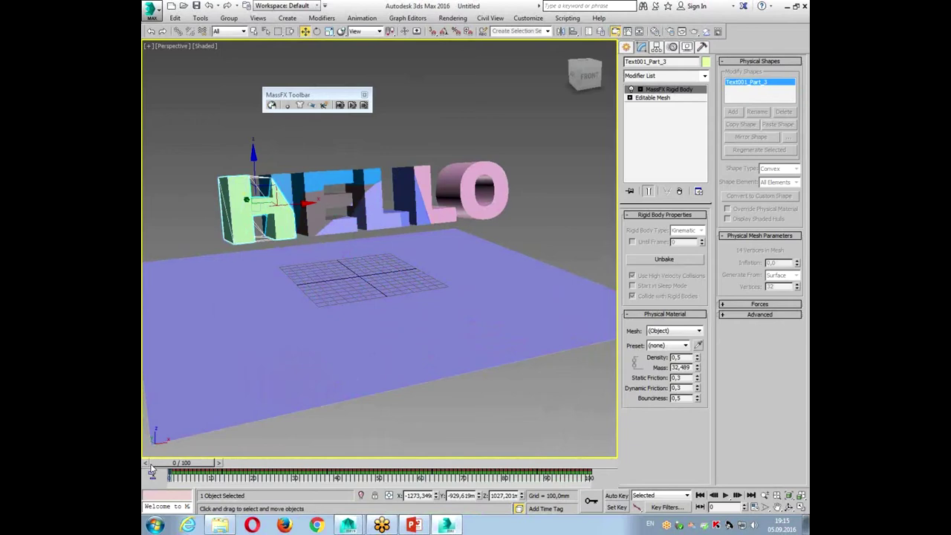
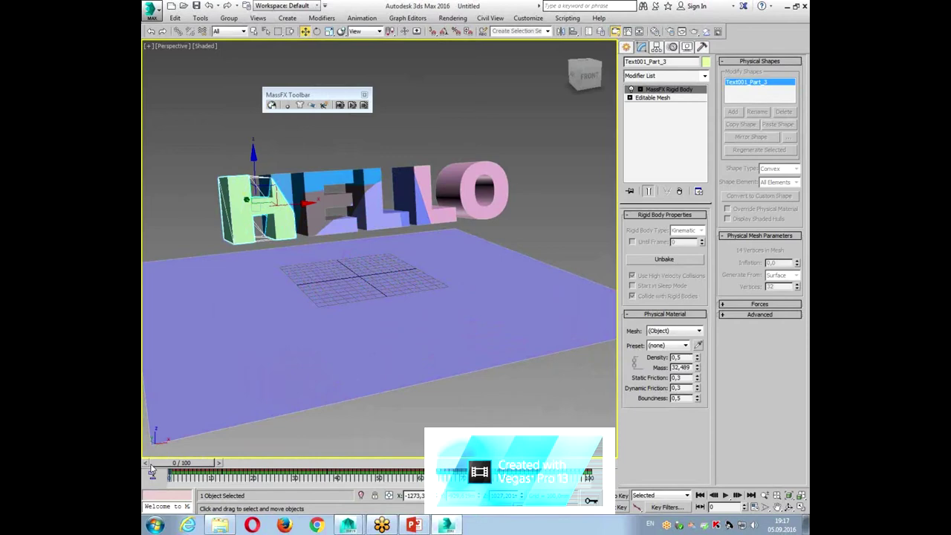
Switch from 3ds Max to the 'семинар maya' PowerPoint deck.
key("alt+Tab")
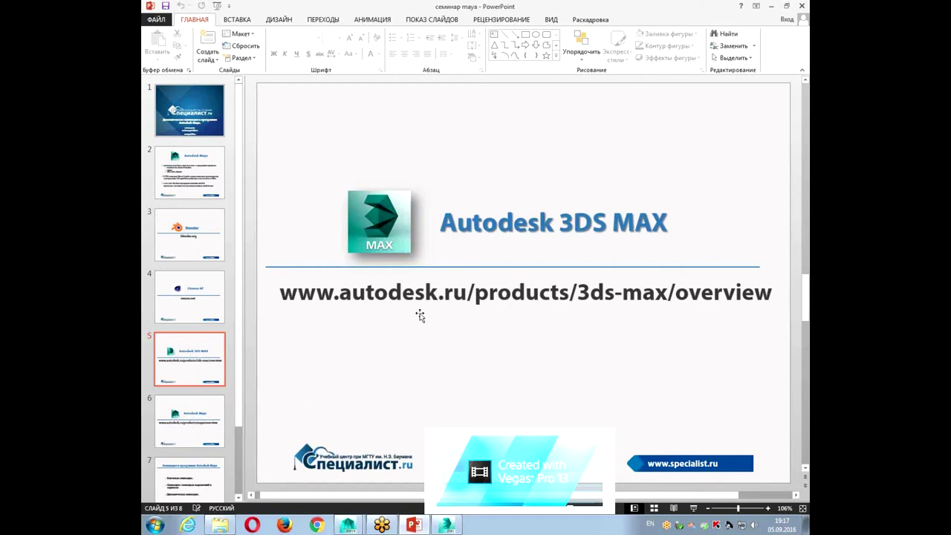
Run the slide show to the Maya animation slide, quit 3ds Max without saving HELLO, and bring up Maya.
key("F5")
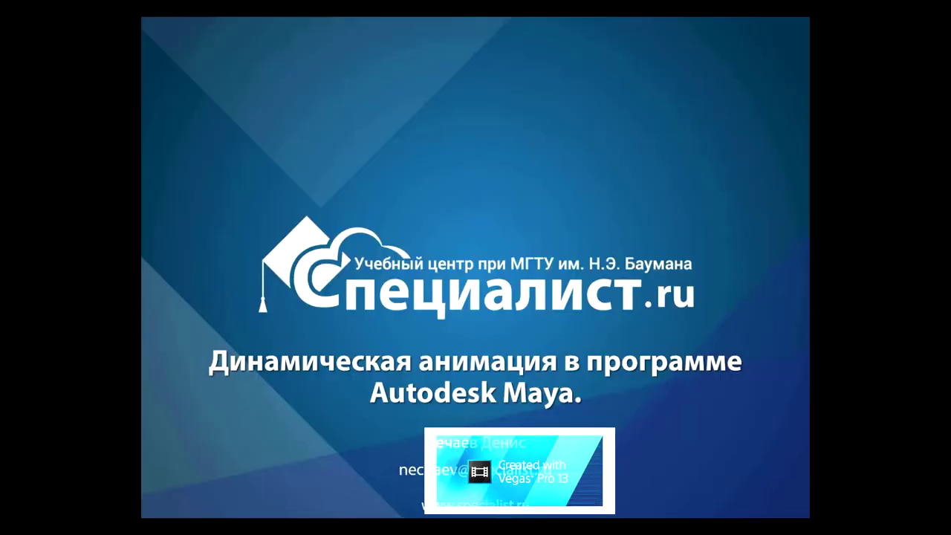
key("Right")
key("Right")
key("Right")
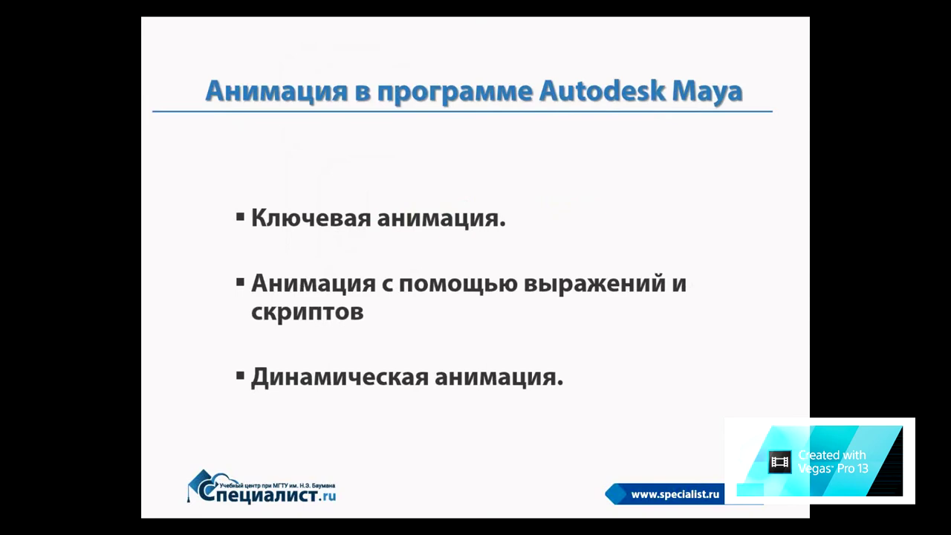
key("alt+Tab")
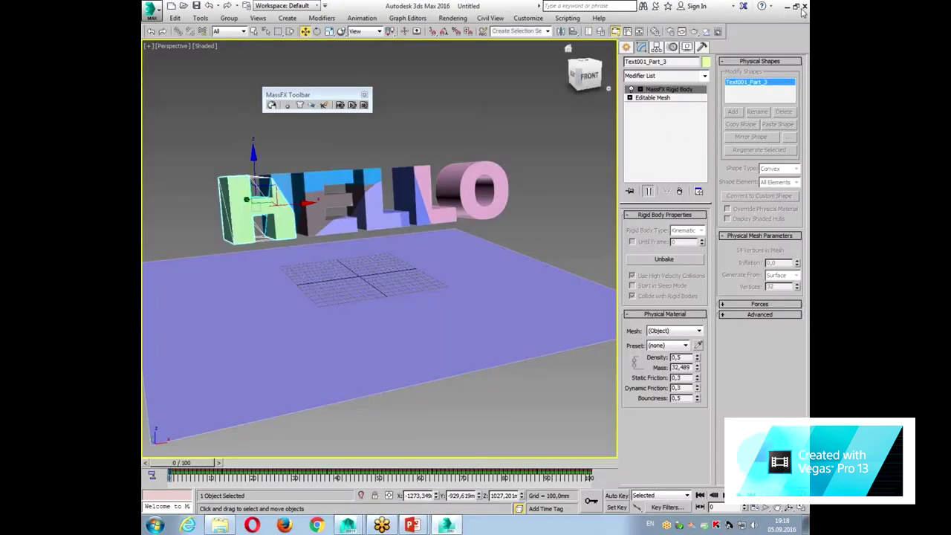
left_click(804, 6)
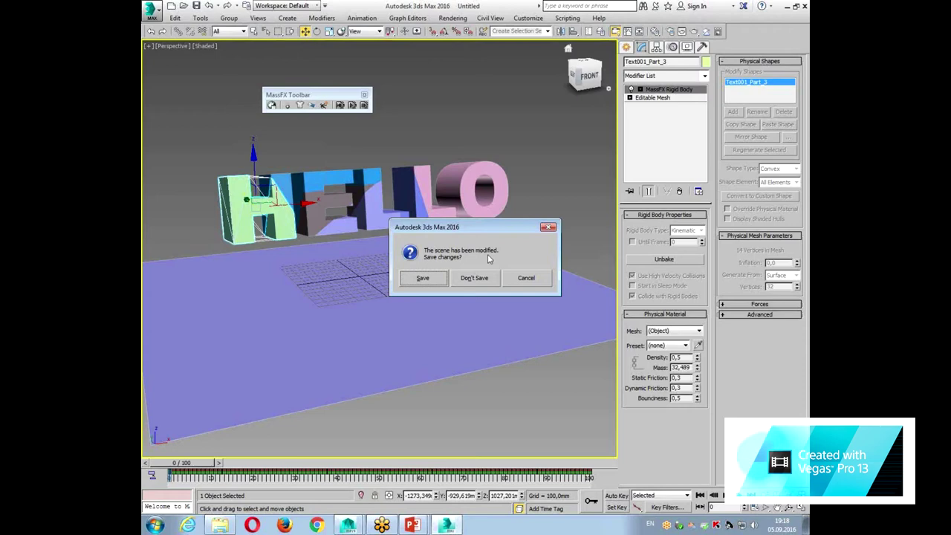
left_click(475, 277)
key("alt+Tab")
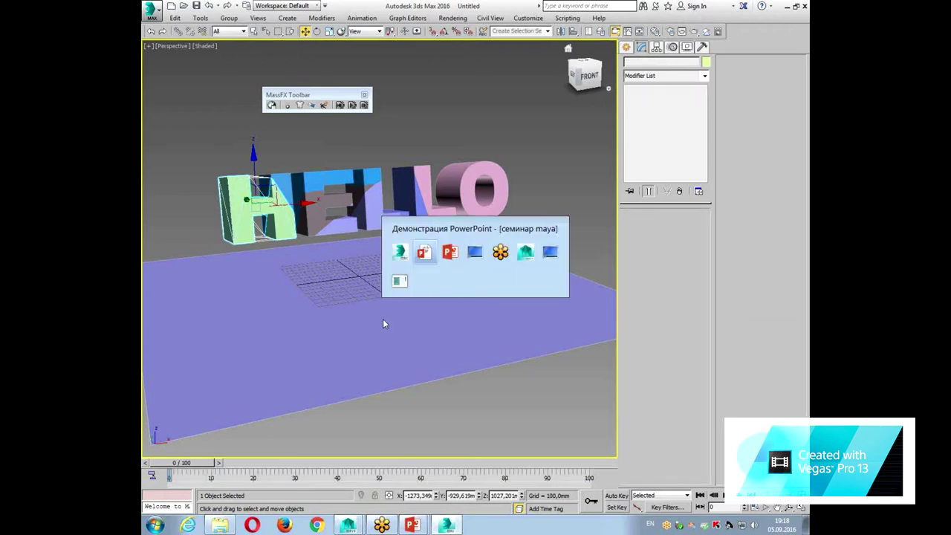
key("Tab")
key("Tab")
key("Tab")
key("Tab")
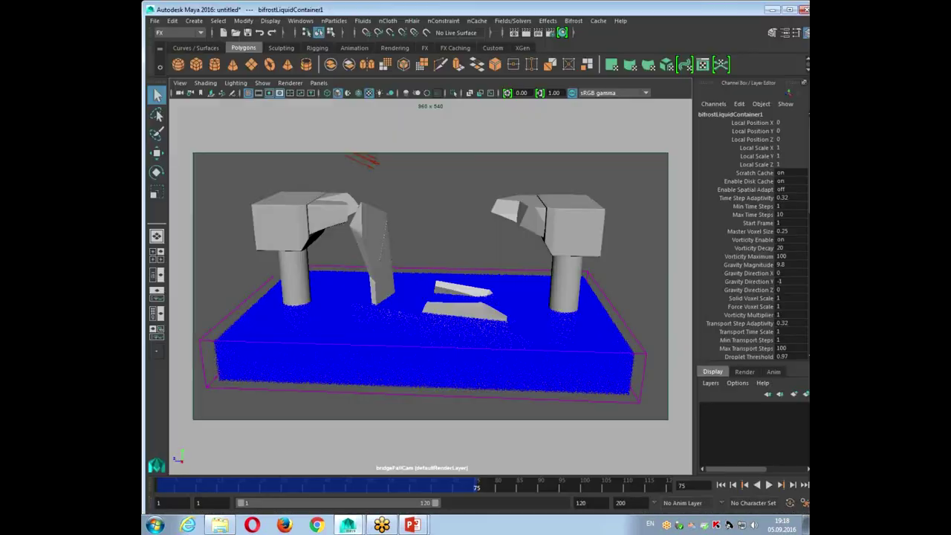
Start a new empty scene, discarding the unsaved liquid simulation.
left_click(154, 20)
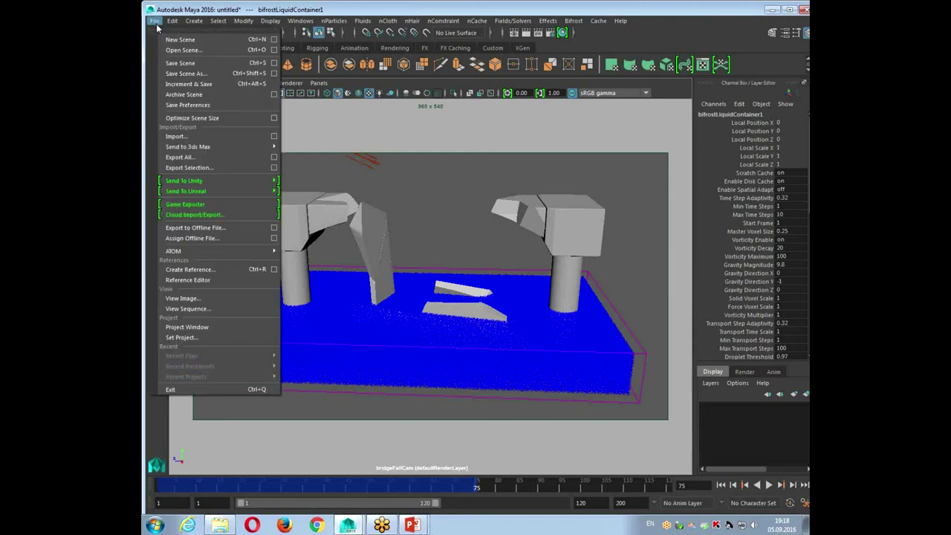
left_click(182, 34)
left_click(489, 269)
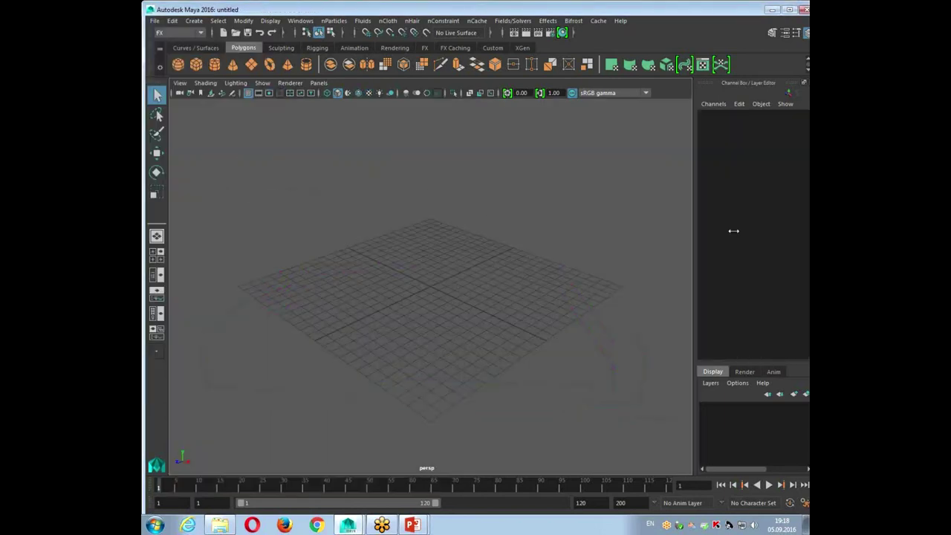
Open car.mb from drive F and orbit the view around the roadster.
left_click(155, 20)
mouse_move(189, 167)
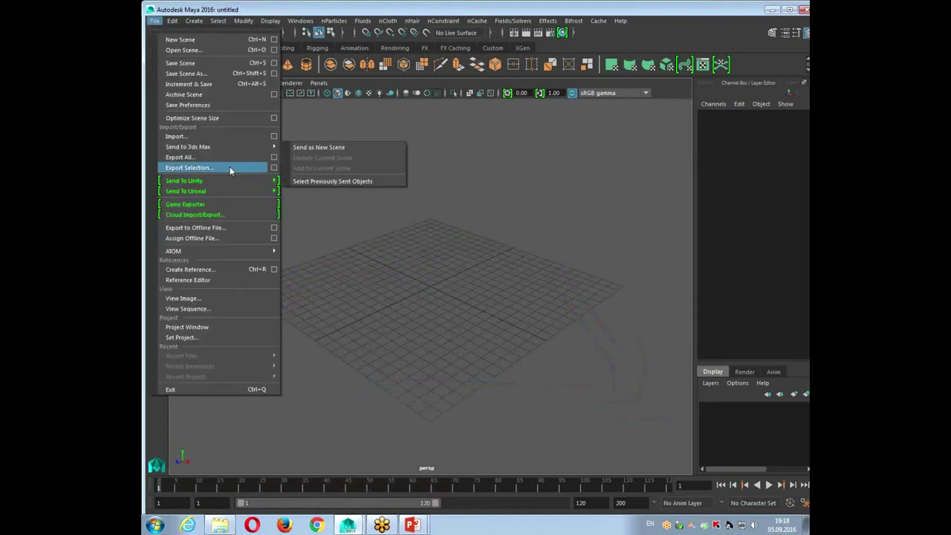
left_click(179, 50)
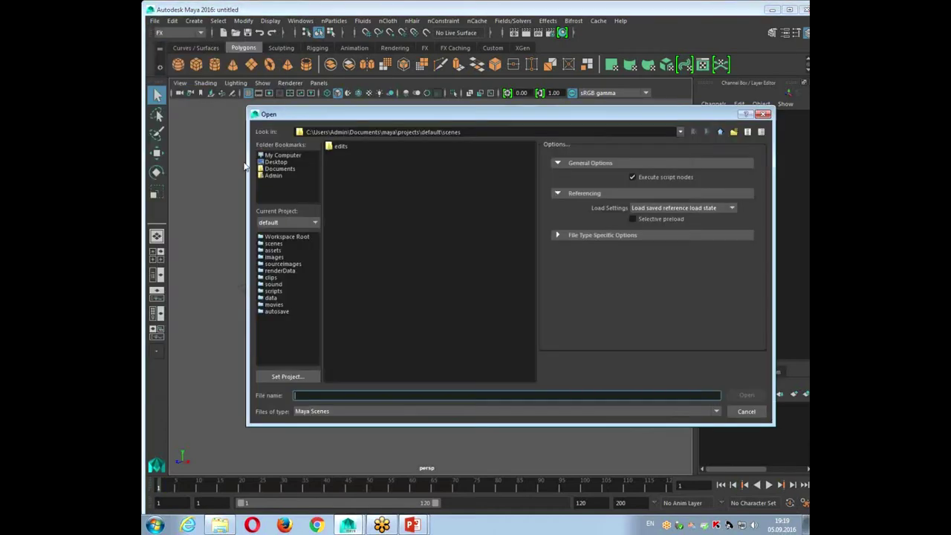
left_click(282, 155)
double_click(332, 183)
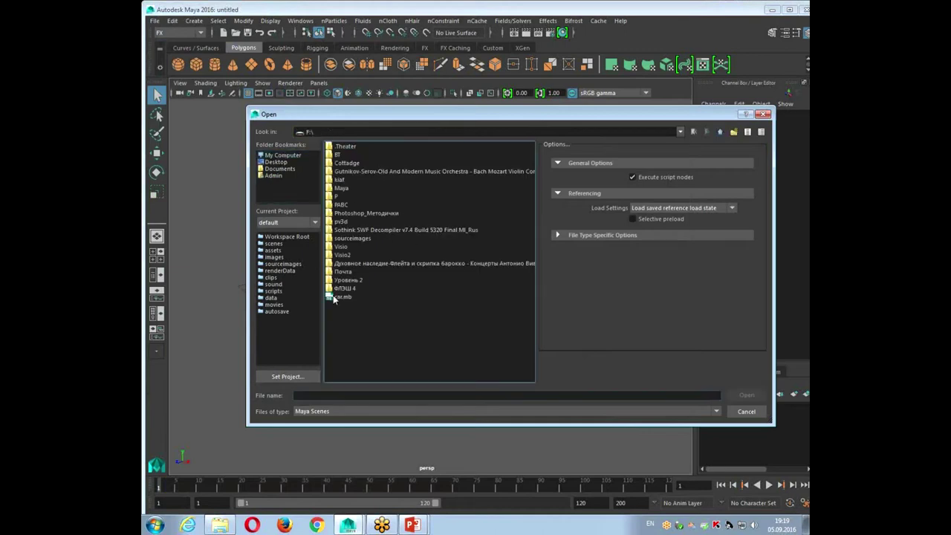
double_click(338, 297)
mouse_move(540, 372)
left_mouse_down("alt")
mouse_move(527, 373)
mouse_move(569, 361)
mouse_move(497, 370)
mouse_move(531, 346)
left_mouse_up("alt")
right_click_drag(530, 346, 532, 456, "alt")
left_click(396, 278)
mouse_move(518, 384)
left_mouse_down("alt")
mouse_move(528, 387)
mouse_move(389, 382)
mouse_move(503, 384)
mouse_move(520, 371)
mouse_move(520, 390)
left_mouse_up("alt")
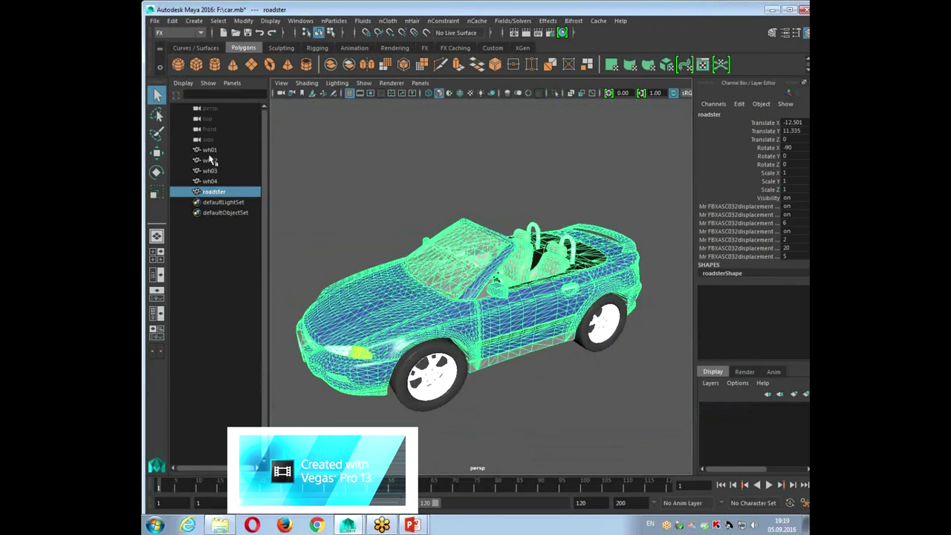
Create a polygon plane and scale it into a large ground, about 1476.675 × 799.258, stretched along X.
mouse_move(550, 423)
right_mouse_down("alt")
mouse_move(563, 435)
mouse_move(557, 277)
mouse_move(578, 320)
right_mouse_up("alt")
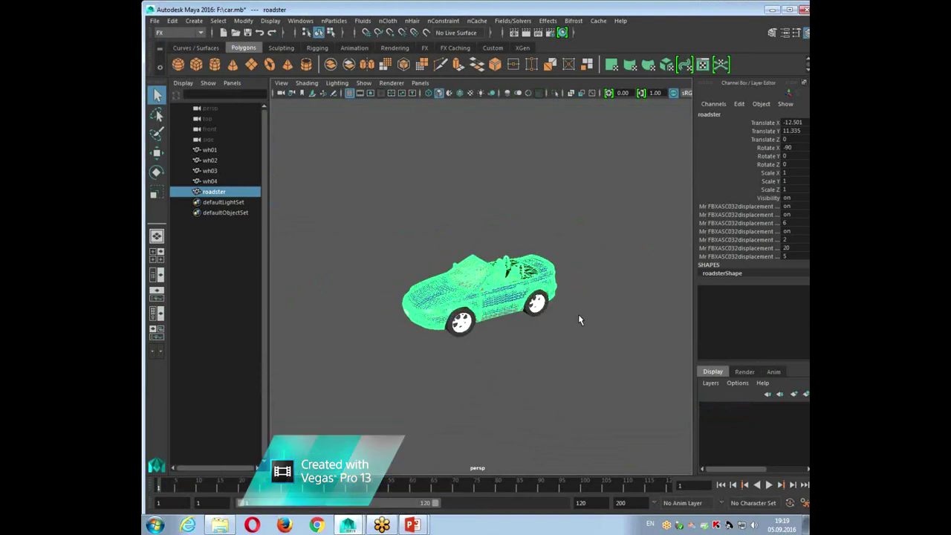
left_click(251, 64)
key("e")
key("r")
mouse_move(496, 309)
left_mouse_down()
mouse_move(643, 194)
mouse_move(687, 179)
left_mouse_up()
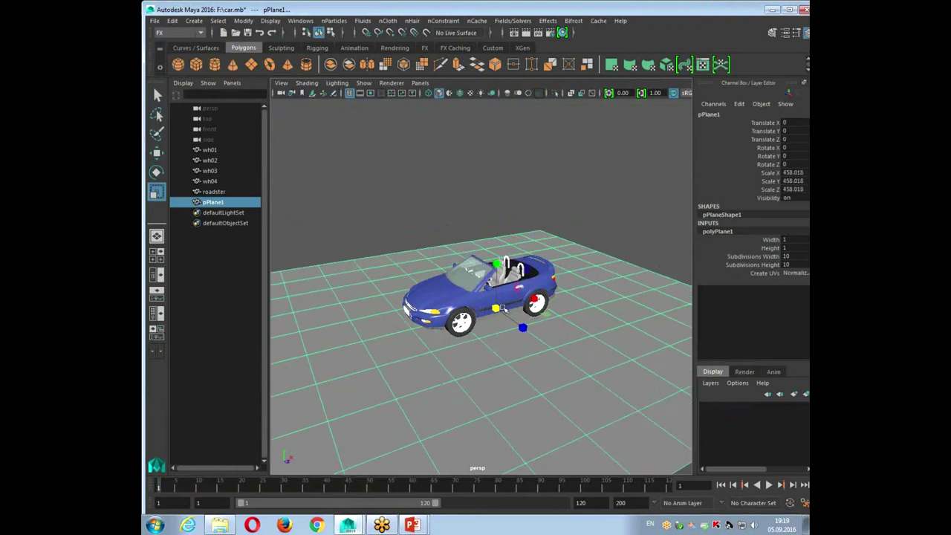
left_click_drag(496, 309, 557, 297)
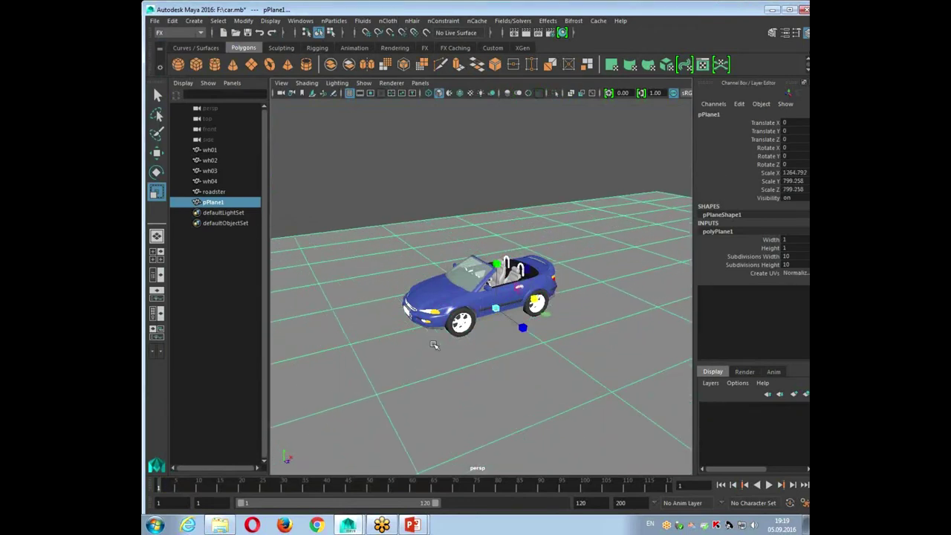
mouse_move(491, 182)
left_mouse_down("alt")
mouse_move(445, 177)
mouse_move(526, 305)
left_mouse_up("alt")
scroll(444, 176, "down", 3)
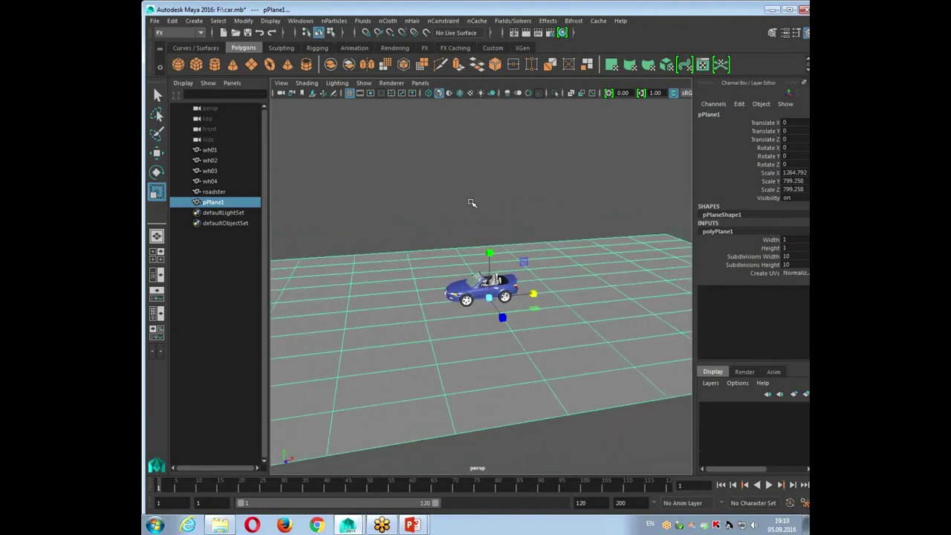
middle_click_drag(469, 204, 478, 205)
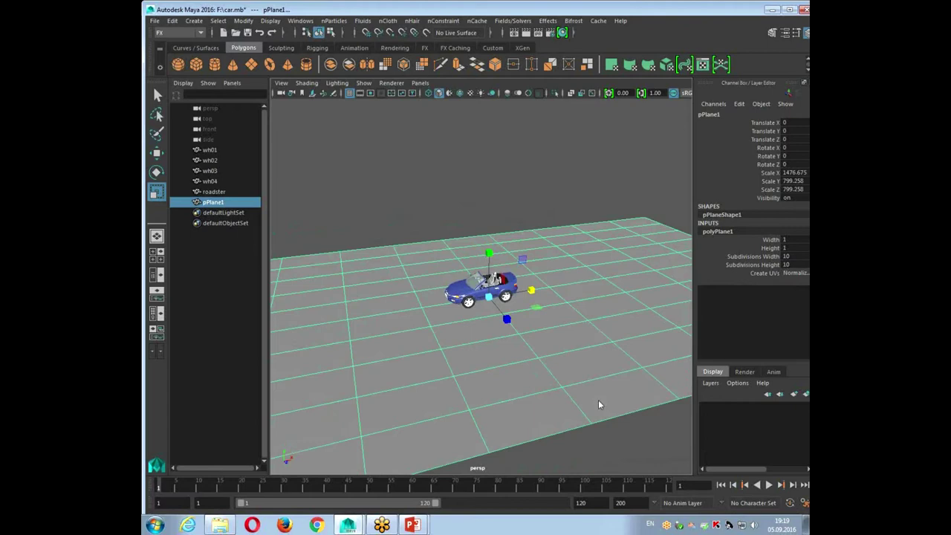
Set the playback range end to frame 200.
type("2")
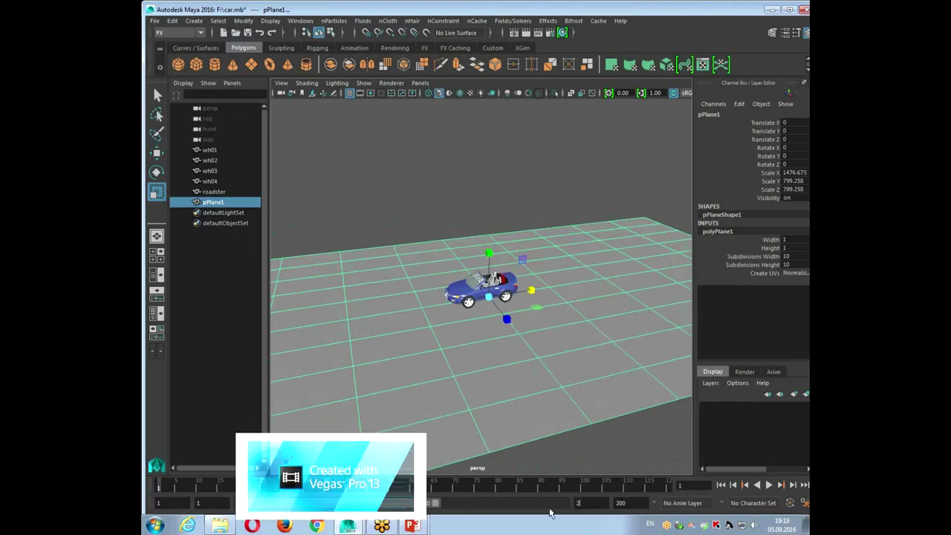
key("Return")
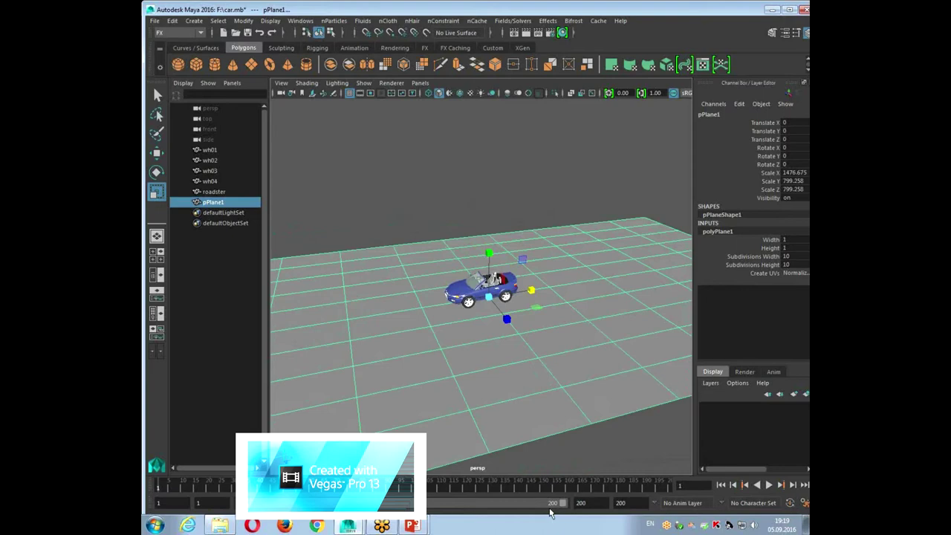
left_click(211, 150)
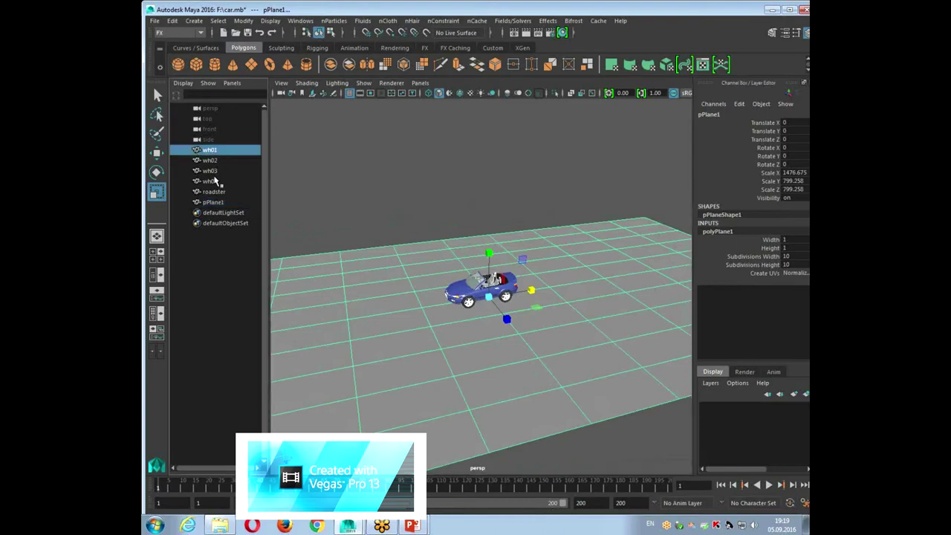
Select wh01 through the roadster and move the whole car to the far end of the ground along X.
left_click(212, 181, "shift")
left_click(214, 192, "shift")
left_click_drag(473, 361, 452, 351, "alt")
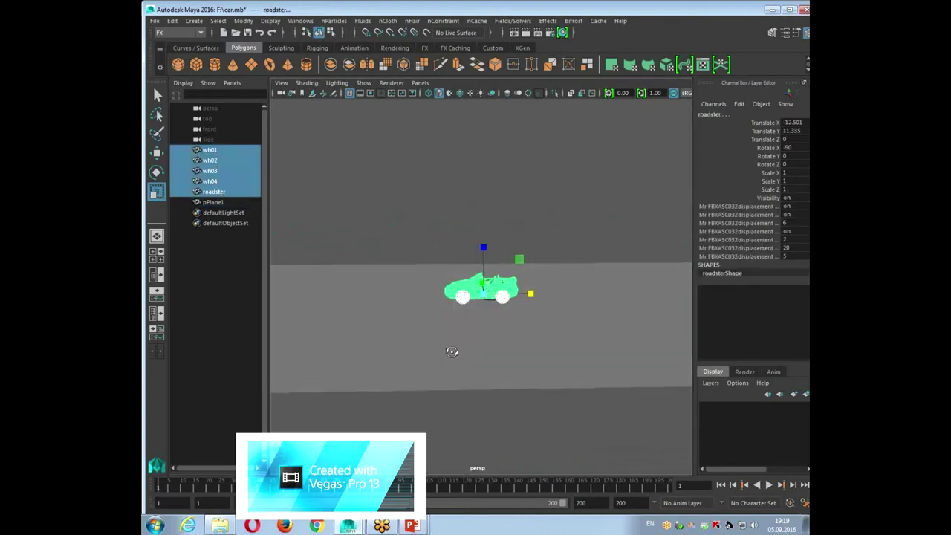
key("w")
mouse_move(531, 293)
left_mouse_down()
mouse_move(711, 304)
mouse_move(698, 306)
left_mouse_up()
right_click_drag(605, 365, 602, 303, "alt")
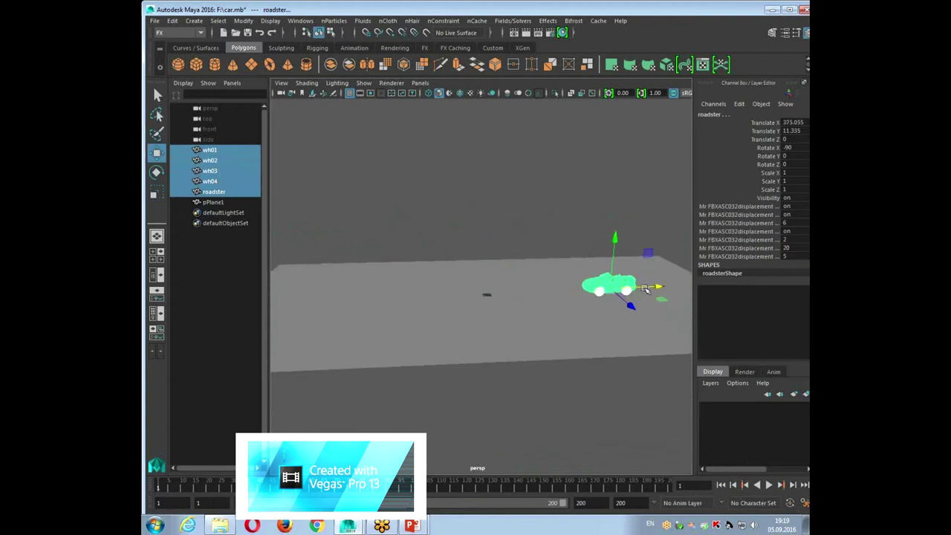
Parent the four wheels wh01–wh04 under the roadster body with Edit > Parent.
left_click(535, 417)
mouse_move(535, 417)
left_mouse_down("alt")
mouse_move(486, 378)
mouse_move(545, 396)
mouse_move(531, 394)
left_mouse_up("alt")
left_click_drag(210, 151, 211, 183)
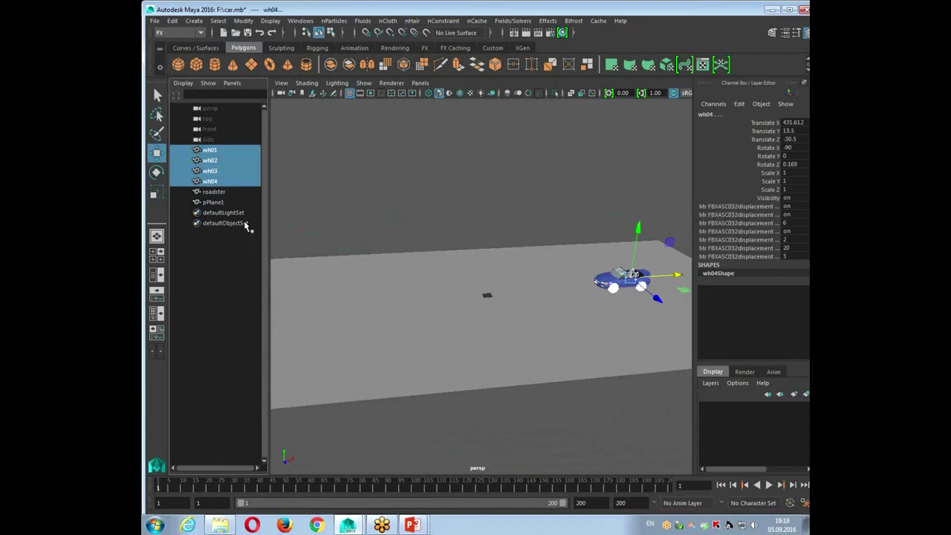
left_click(219, 195, "ctrl")
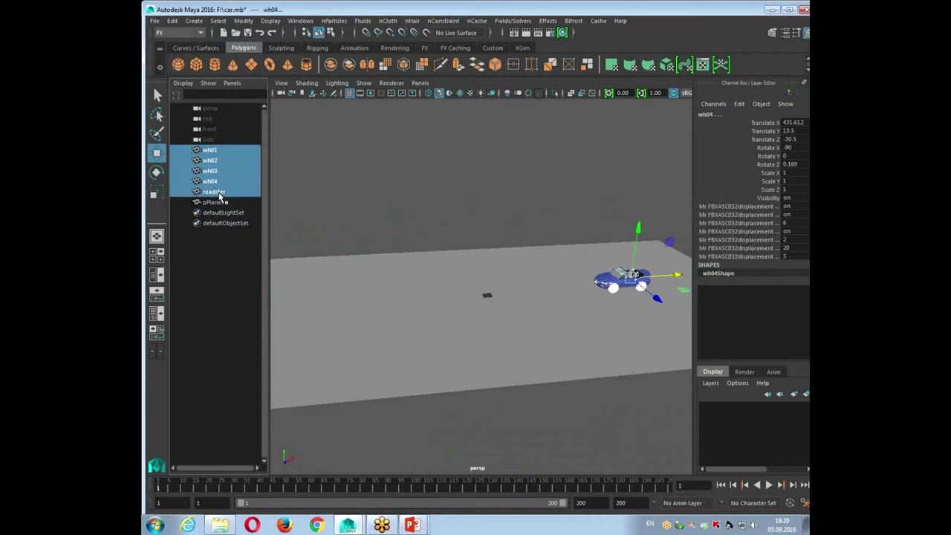
left_click(173, 20)
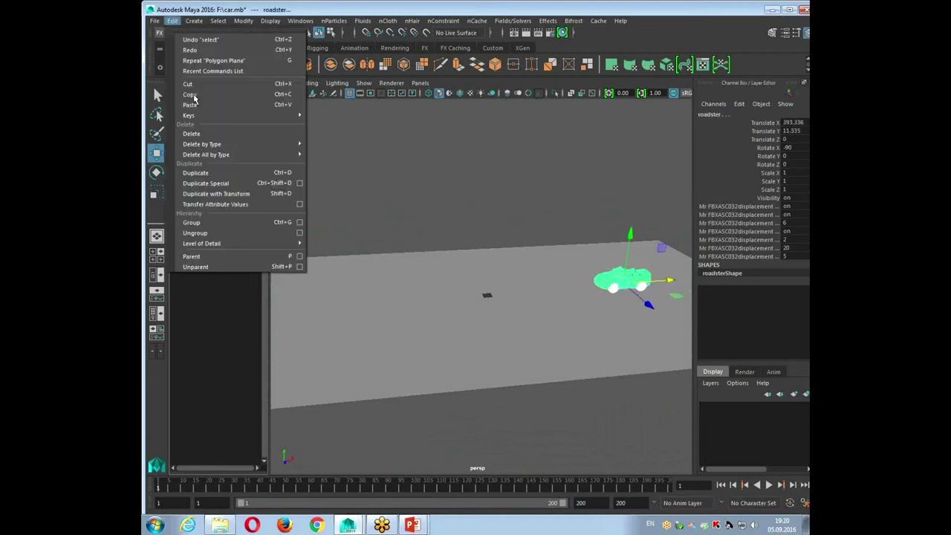
left_click(211, 258)
Test-move the roadster with its wheels, undo, then nudge it slightly further along X.
left_click(552, 191)
left_click(657, 279)
left_click_drag(657, 279, 635, 281)
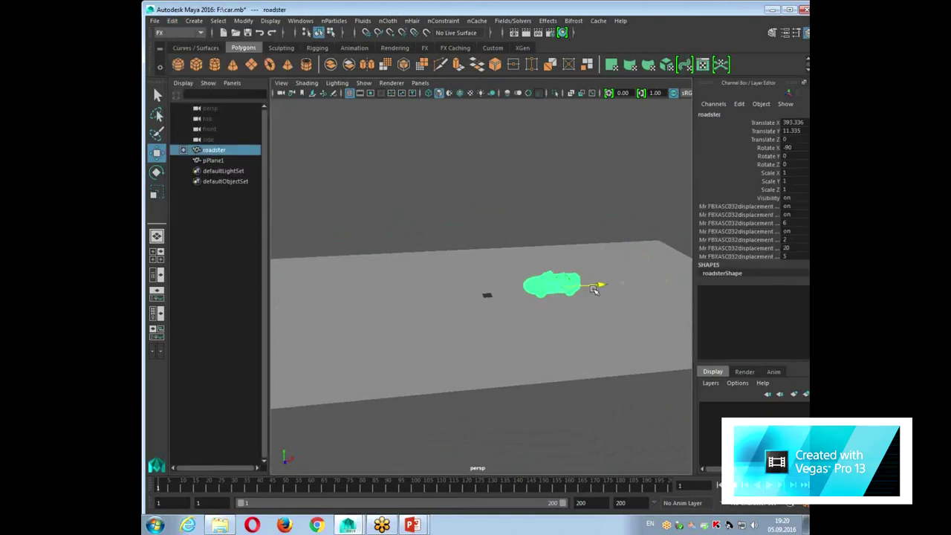
key("ctrl+z")
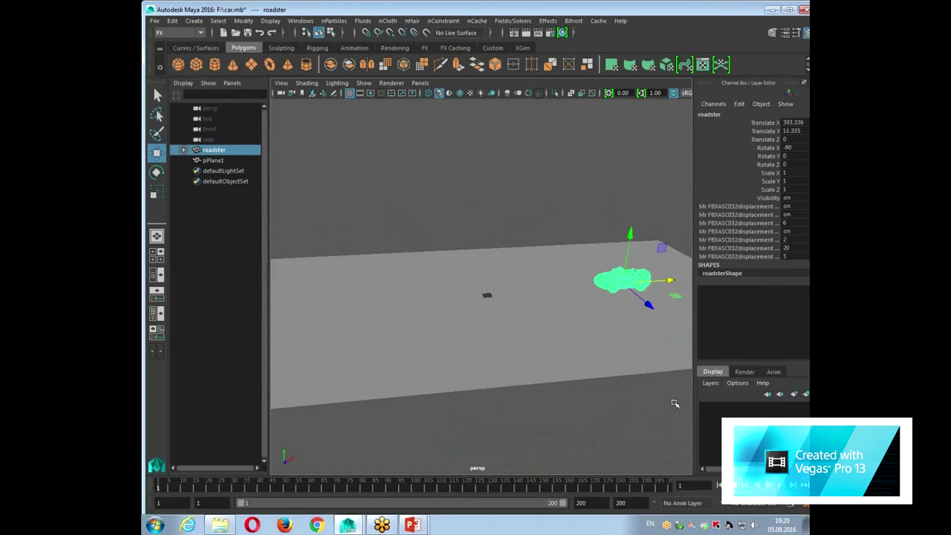
left_click_drag(669, 281, 674, 280)
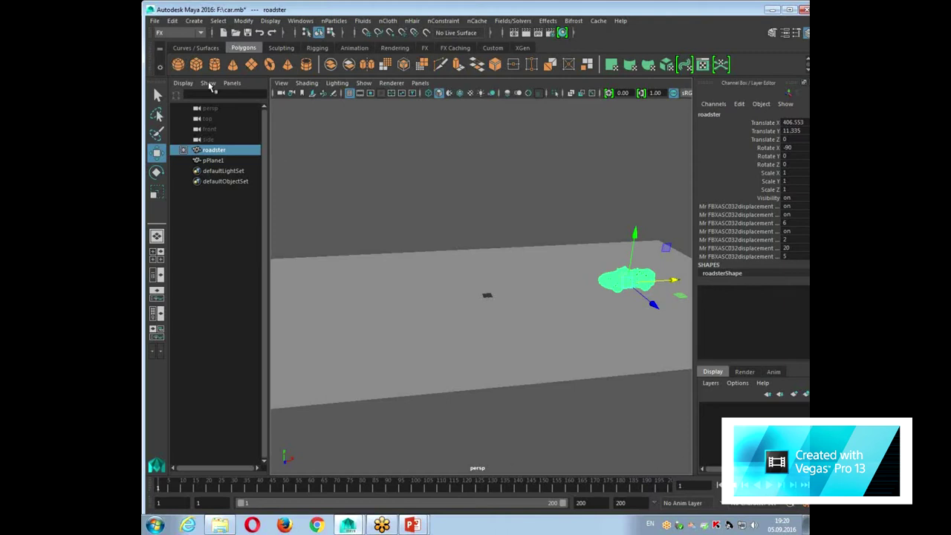
Switch to the Animation shelf, briefly trying Rigging, and nudge the roadster along X to 406.553.
left_click(353, 48)
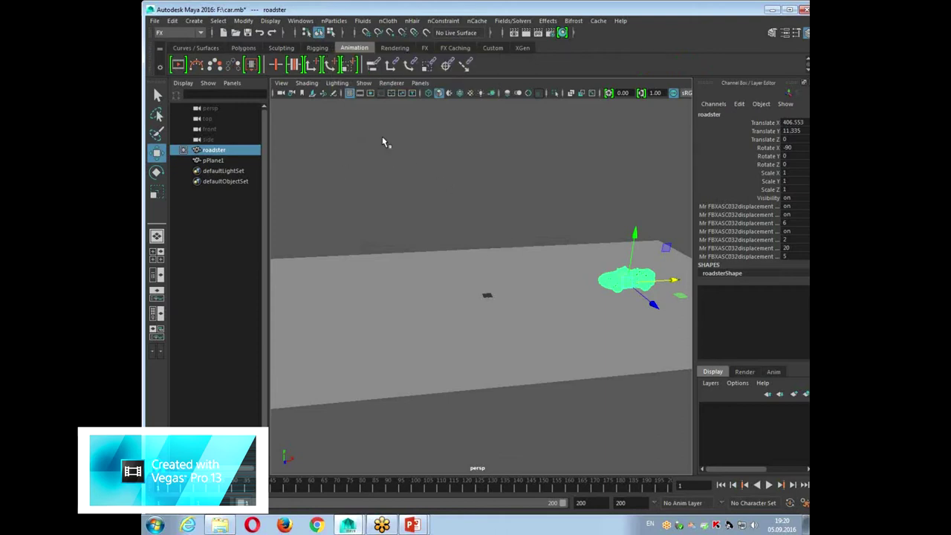
left_click(321, 49)
left_click(356, 48)
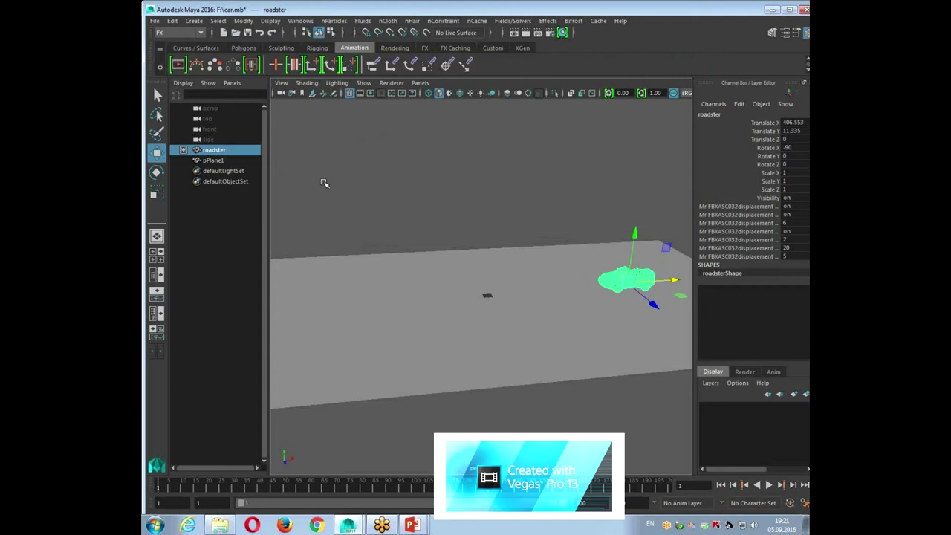
left_click_drag(660, 280, 674, 281)
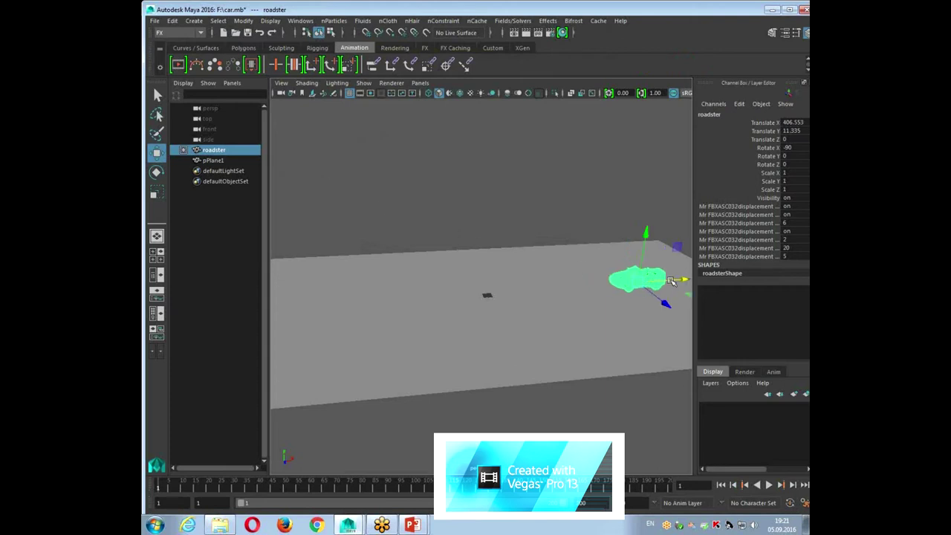
Key the roadster at frame 1 and again at the plane's centre at frame 100 (Translate X -109.19).
left_click(277, 66)
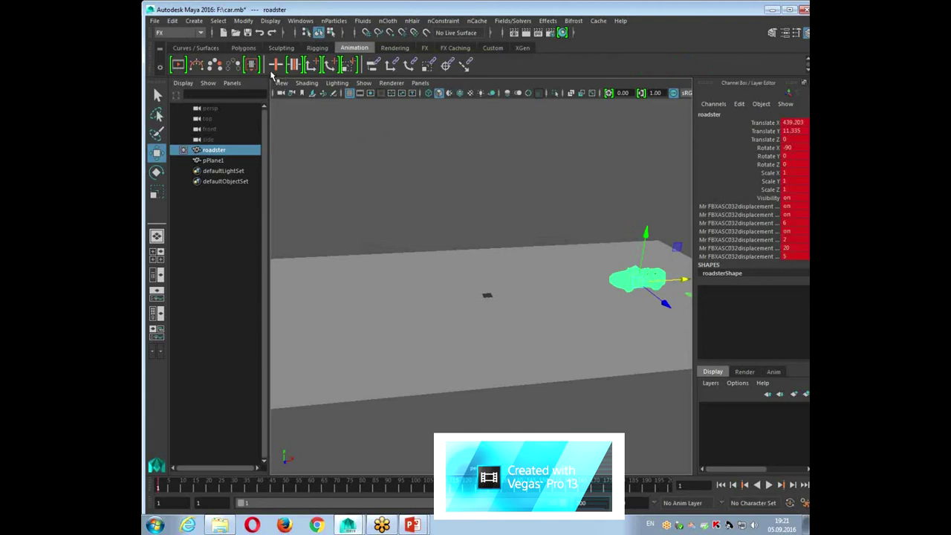
left_click_drag(653, 487, 668, 487)
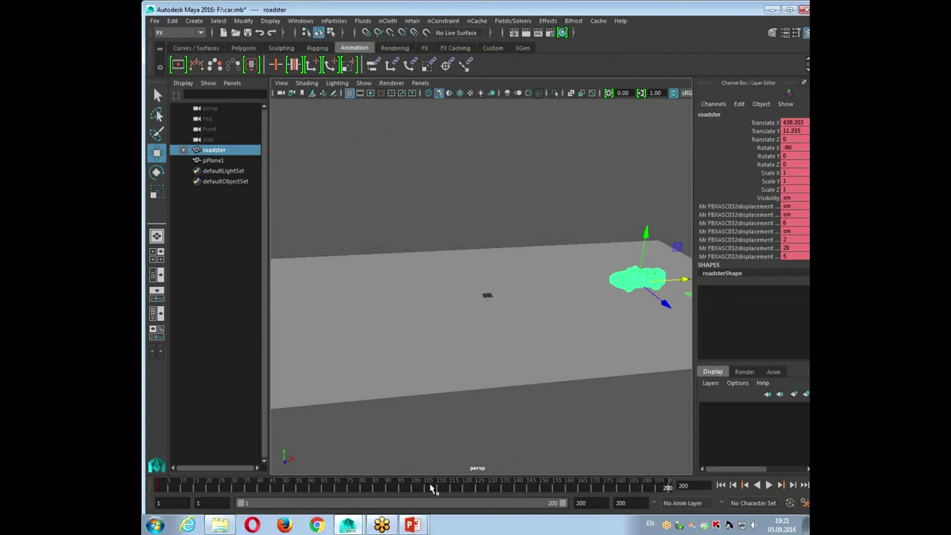
left_click_drag(415, 496, 410, 494)
left_click_drag(682, 280, 480, 318)
left_click(274, 65)
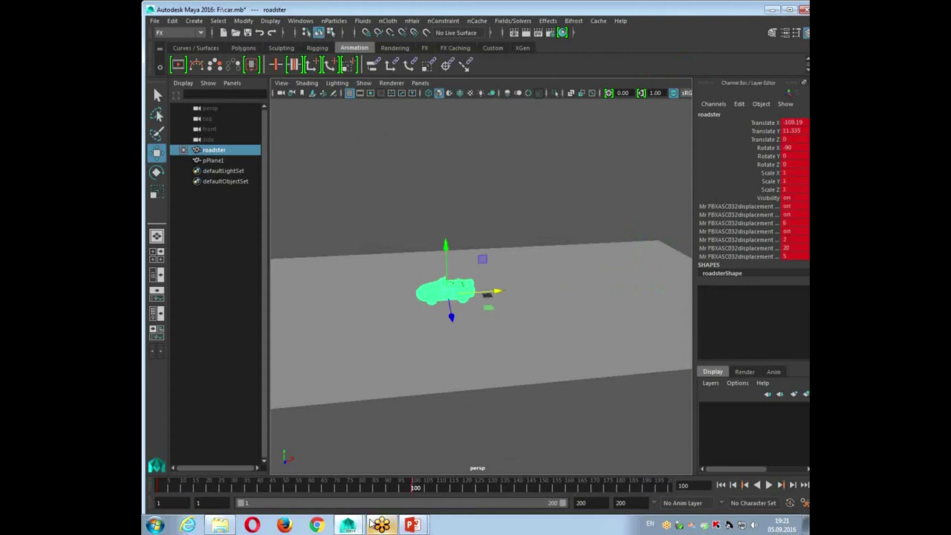
left_click(405, 475)
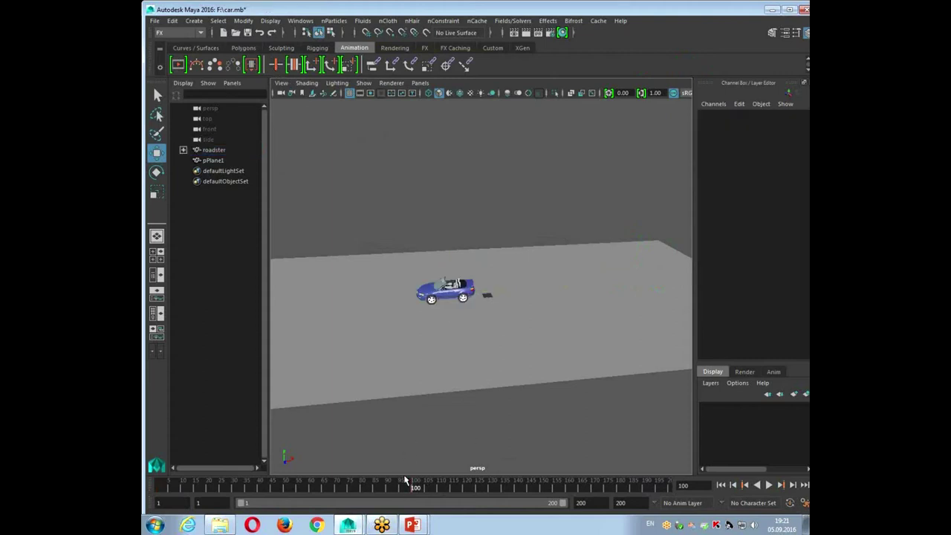
mouse_move(387, 493)
left_mouse_down()
mouse_move(168, 503)
mouse_move(361, 508)
mouse_move(169, 504)
mouse_move(237, 505)
left_mouse_up()
left_click(607, 277)
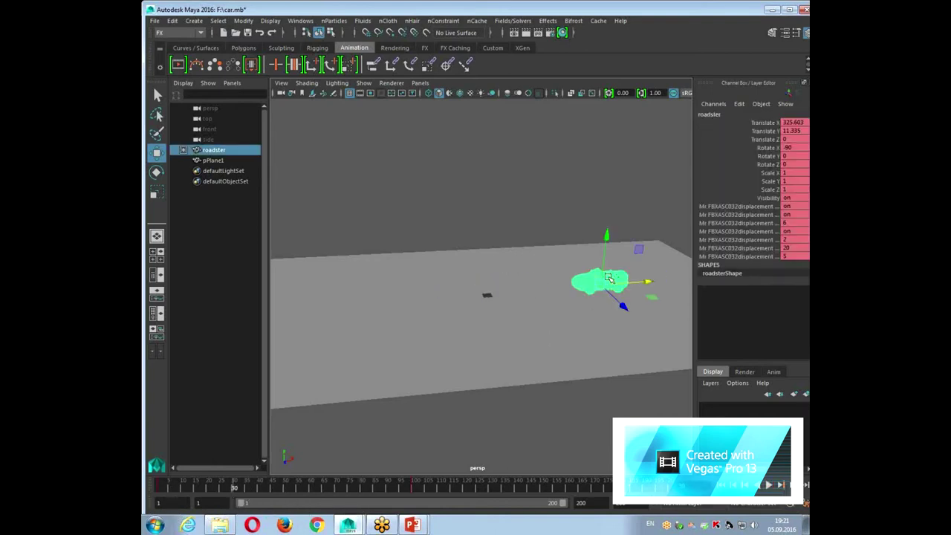
left_click(781, 486)
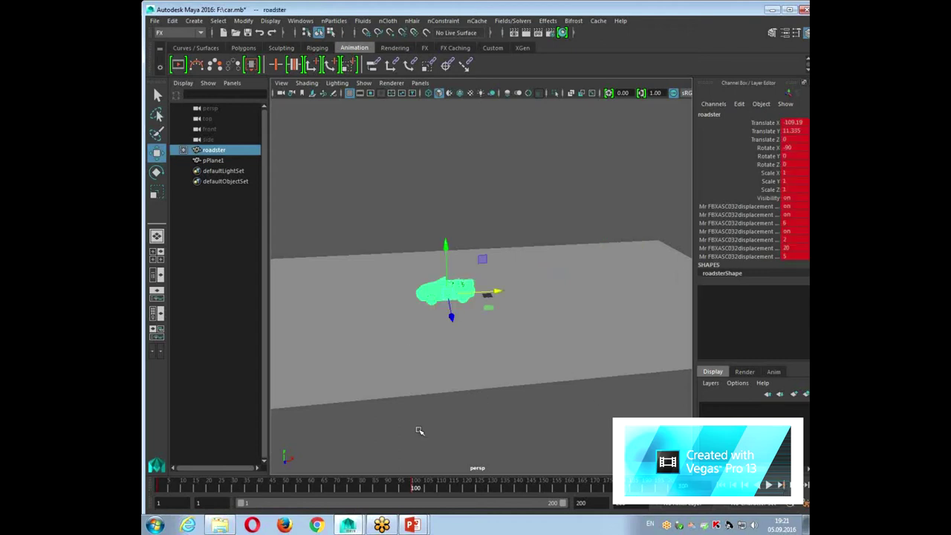
Turn the roadster to Rotate Y -45.05 at frame 100, previewing the playback.
key("e")
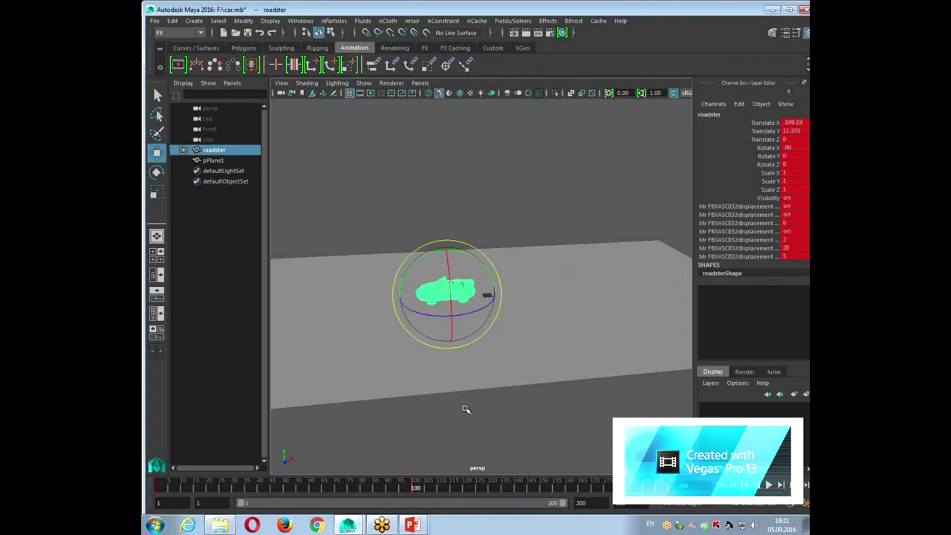
left_click_drag(456, 318, 427, 281)
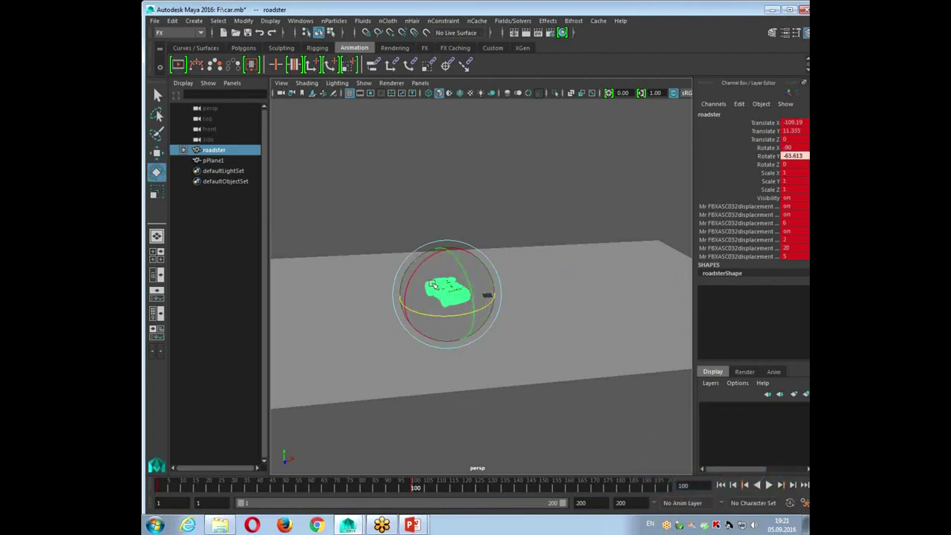
key("alt+v")
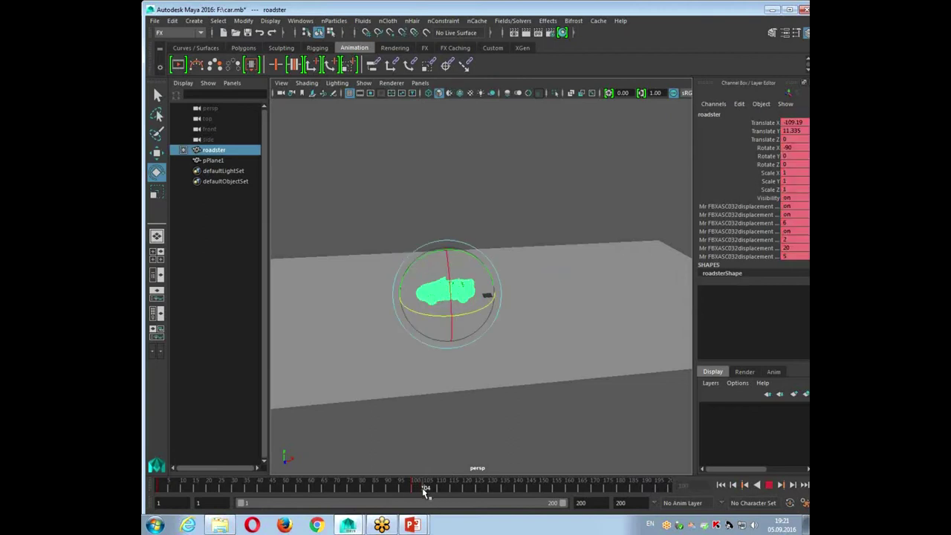
left_click(417, 487)
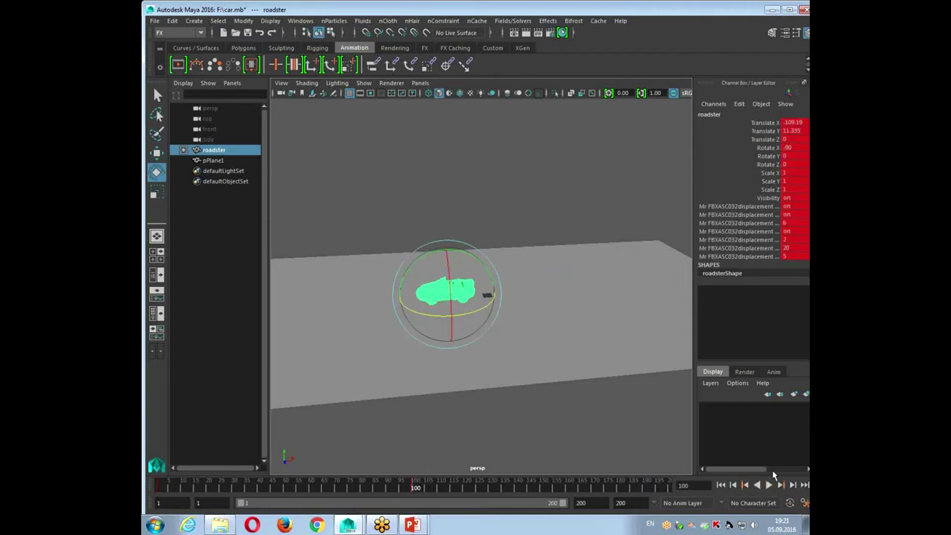
left_click(745, 485)
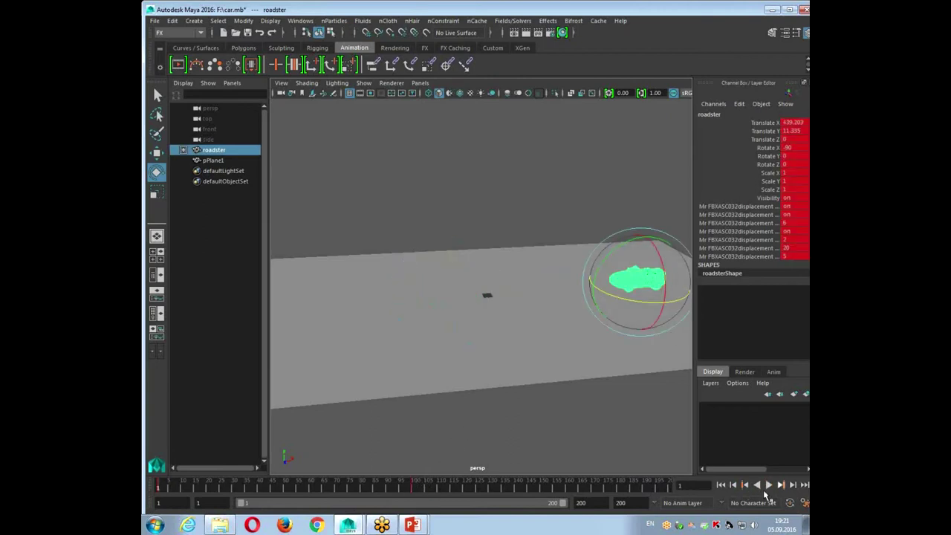
left_click(788, 485)
left_click_drag(447, 315, 359, 173)
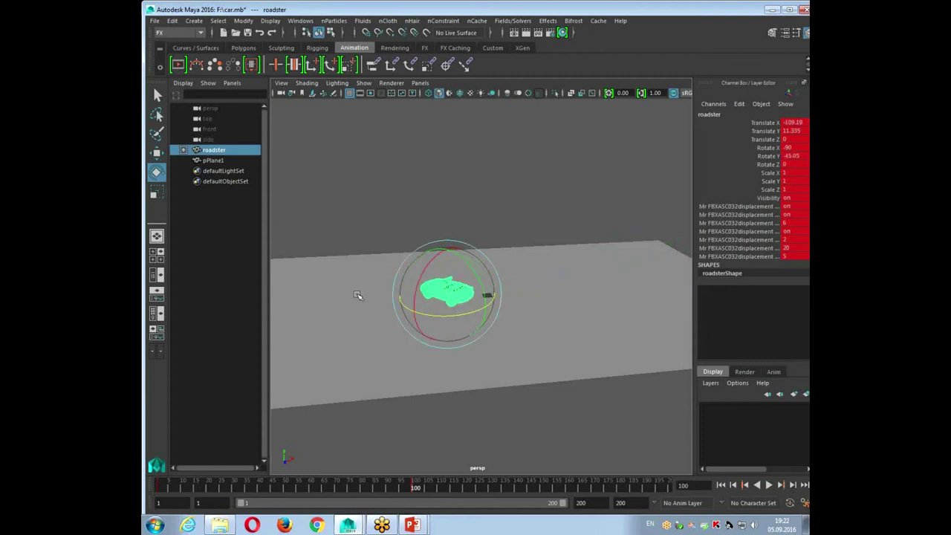
At frame 105, move the car further left and up to X -157.206, Y 20.012 and key it.
left_click_drag(413, 488, 428, 488)
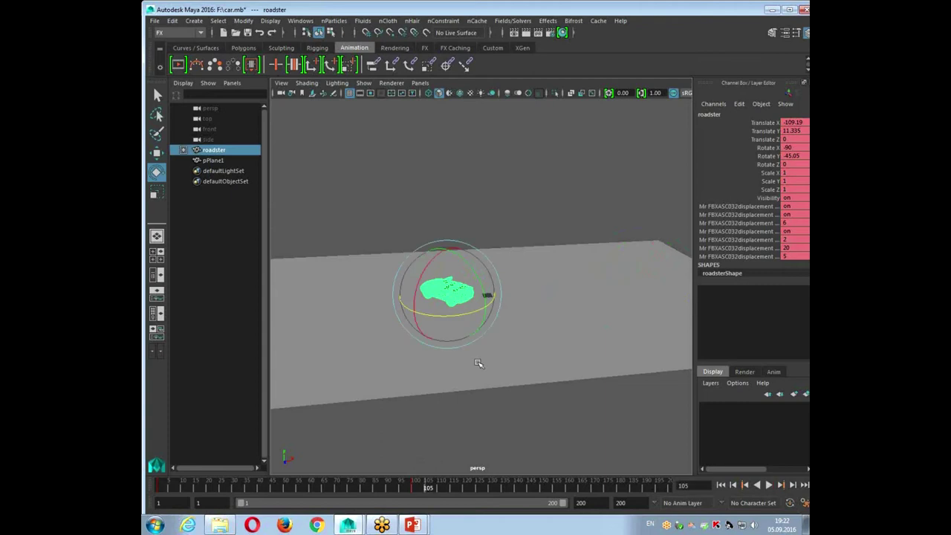
key("w")
mouse_move(474, 293)
left_mouse_down()
mouse_move(419, 286)
mouse_move(428, 260)
left_mouse_up()
key("e")
key("w")
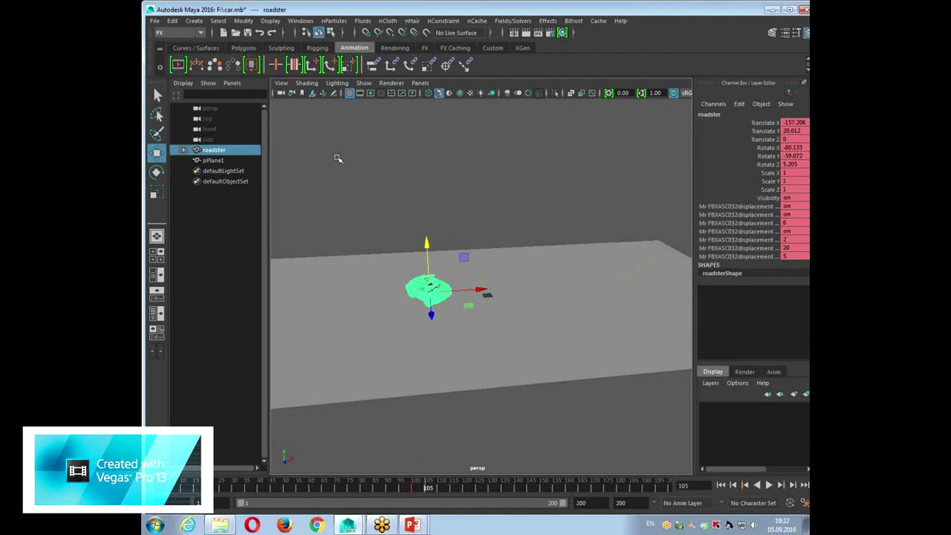
left_click(277, 66)
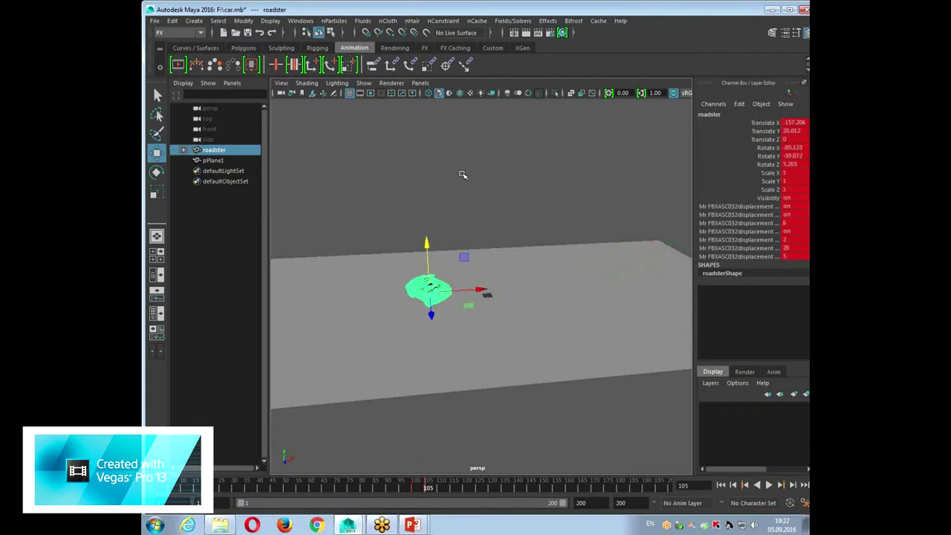
Set Time Slider playback speed to Real-time (24 fps), save it, and replay the drive animation.
left_click(402, 176)
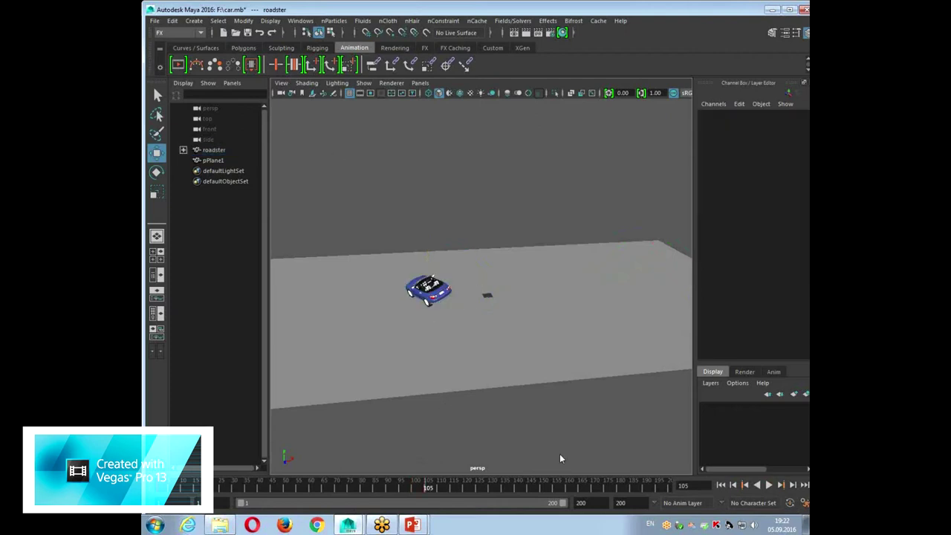
left_click(768, 485)
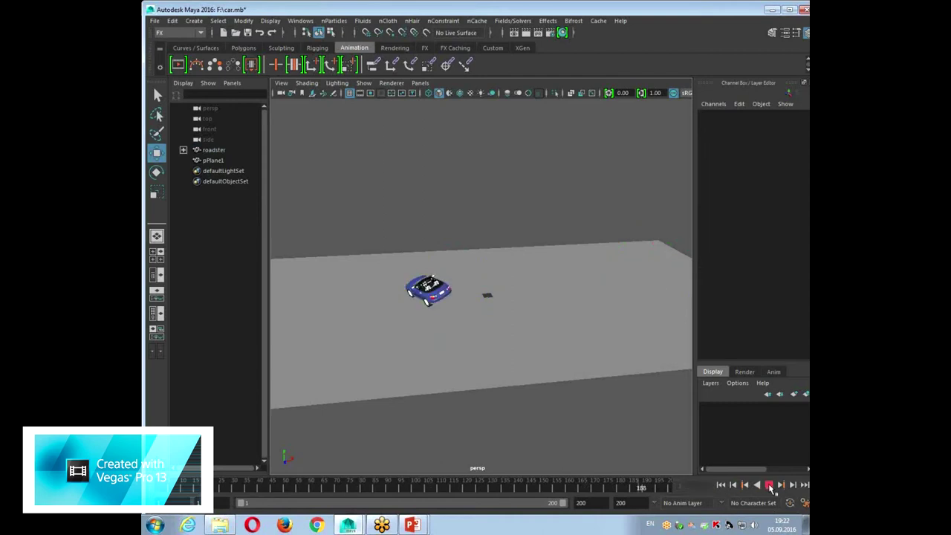
right_click(678, 481)
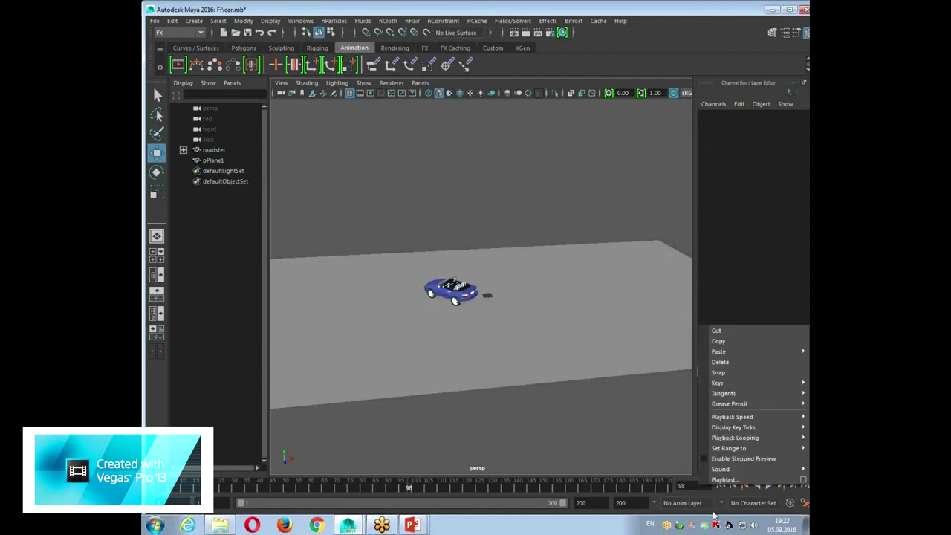
left_click(804, 503)
left_click(804, 503)
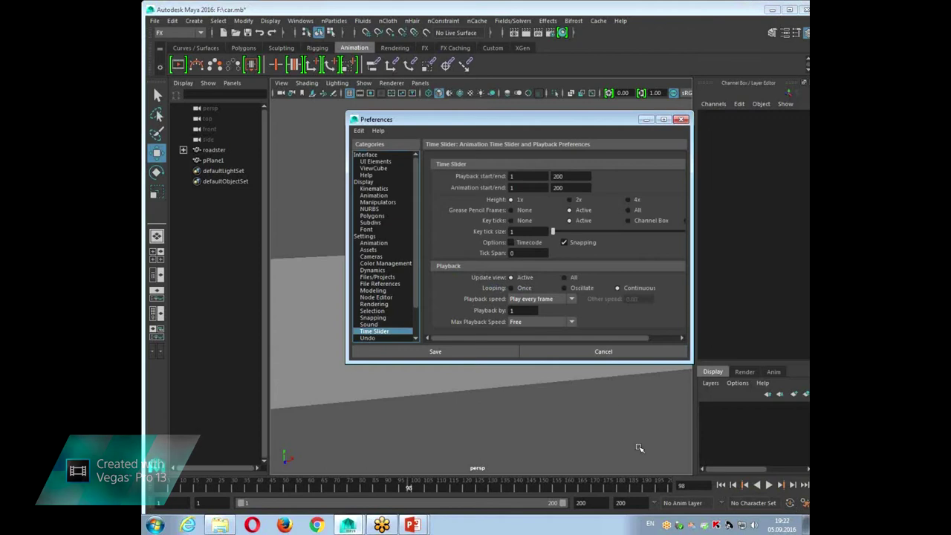
left_click(541, 299)
left_click(541, 331)
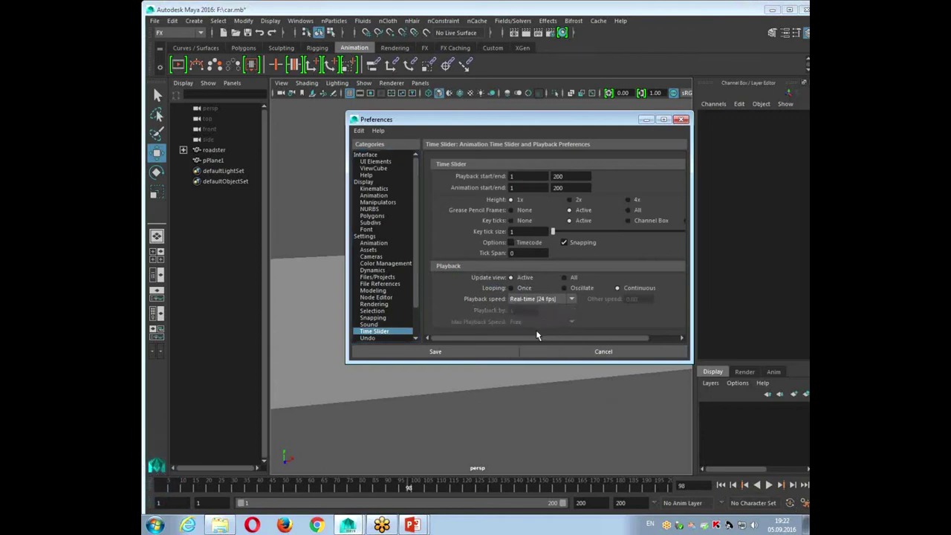
left_click(471, 348)
left_click(721, 485)
left_click(768, 485)
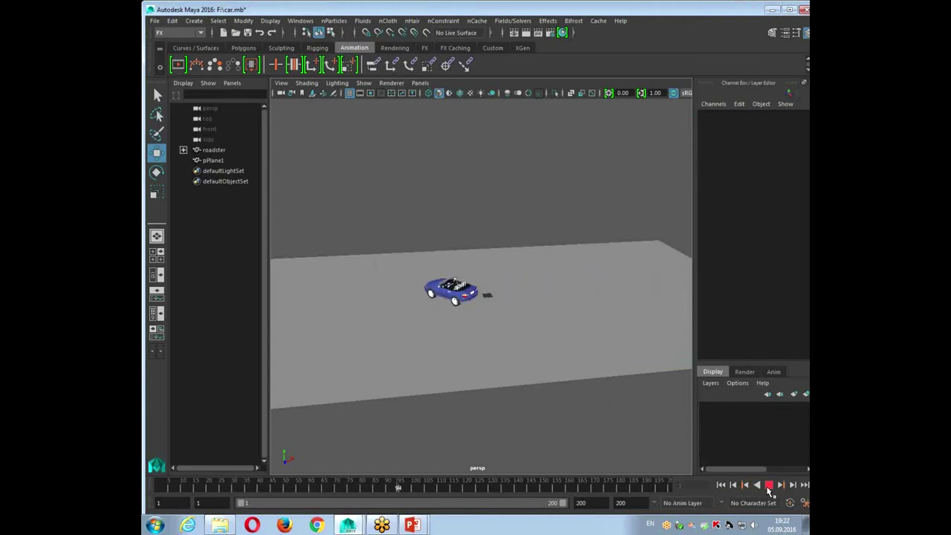
Scrub back to about frame 85, then orbit and zoom the perspective view close onto the roadster.
mouse_move(431, 488)
left_mouse_down()
mouse_move(382, 490)
mouse_move(420, 503)
left_mouse_up()
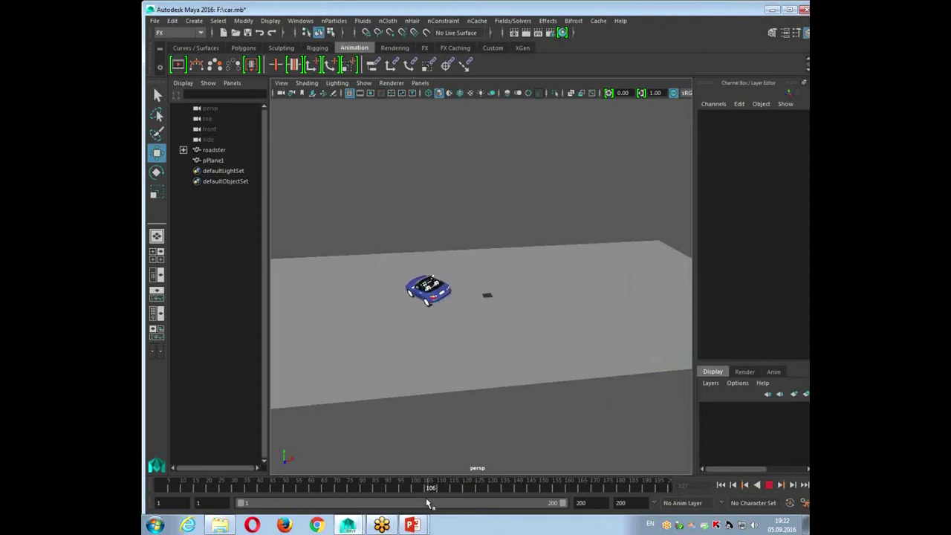
left_click_drag(421, 503, 375, 506)
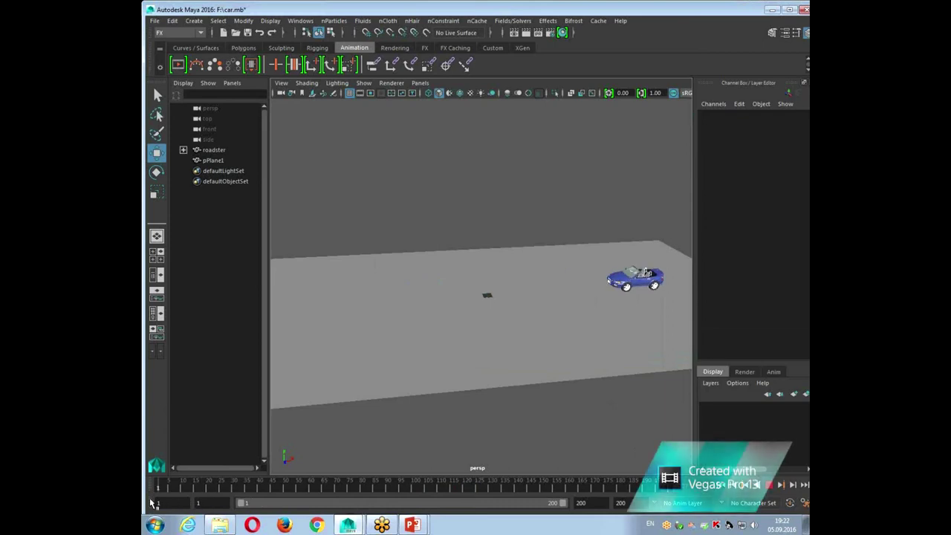
left_click(629, 278)
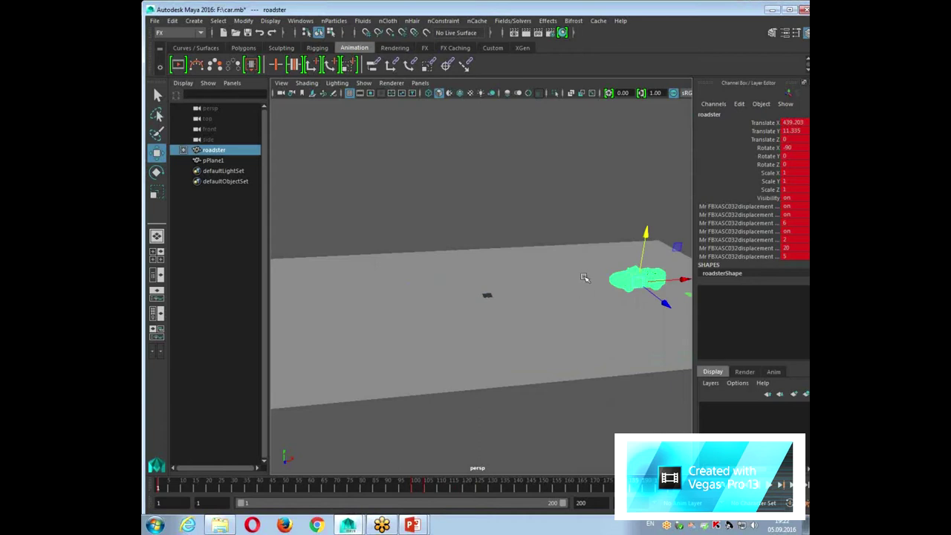
scroll(598, 304, "up", 3)
left_click_drag(567, 322, 622, 334, "alt")
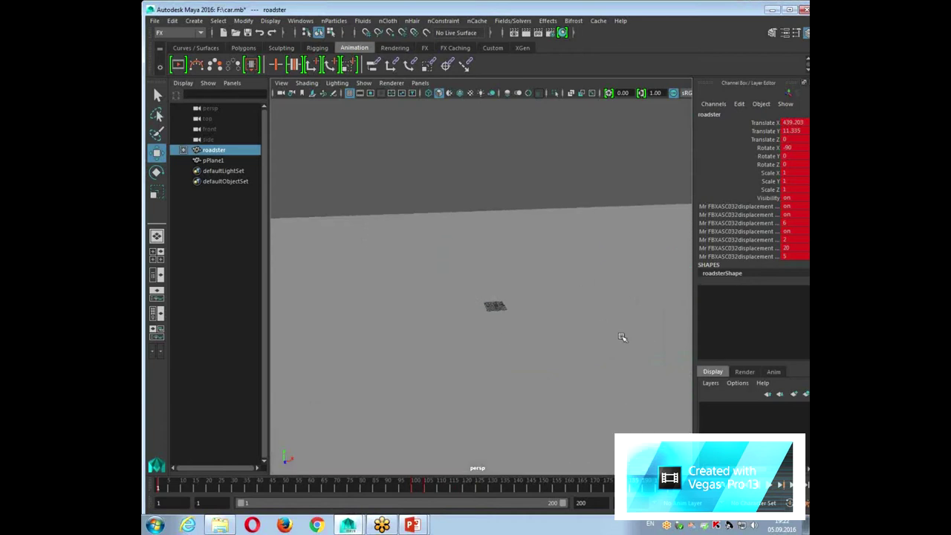
mouse_move(569, 394)
left_mouse_down("alt")
mouse_move(587, 394)
mouse_move(421, 362)
mouse_move(590, 382)
mouse_move(635, 365)
left_mouse_up("alt")
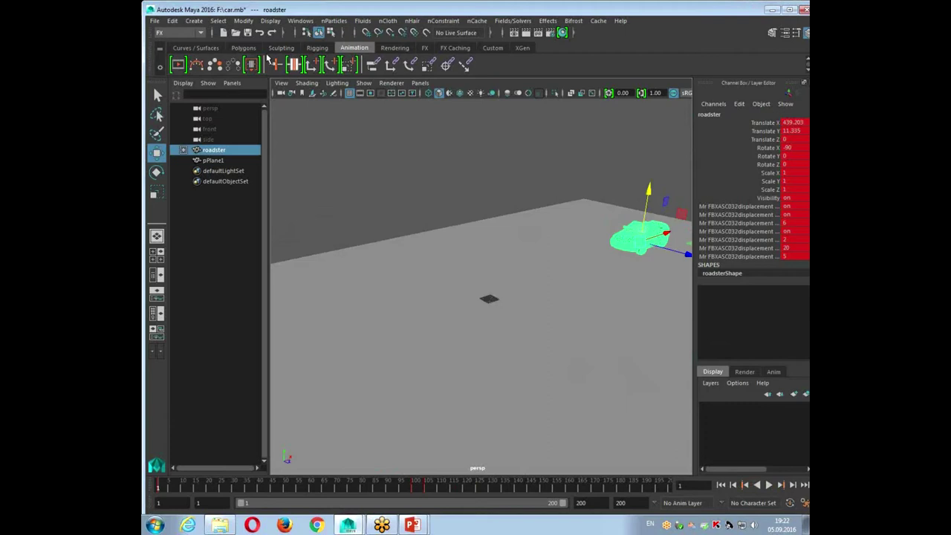
left_click(338, 179)
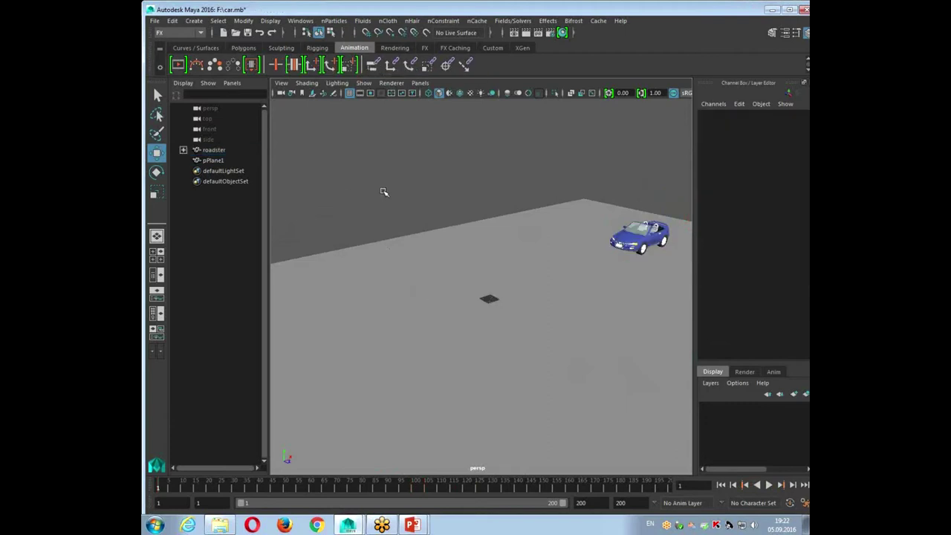
left_click_drag(585, 202, 347, 278, "alt")
scroll(495, 266, "up", 2)
scroll(495, 266, "up", 1)
scroll(495, 266, "up", 1)
left_click(495, 266)
mouse_move(495, 266)
left_mouse_down("alt")
mouse_move(435, 293)
mouse_move(480, 305)
left_mouse_up("alt")
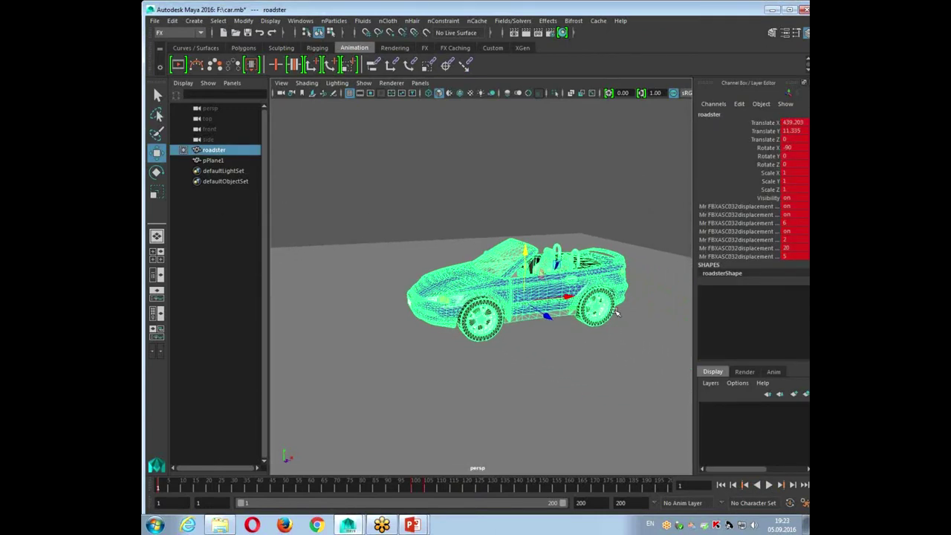
Go to frame 24, test-spin front wheel wh01 slightly, undo it, and select wh01.
left_click(178, 493)
mouse_move(177, 493)
left_mouse_down()
mouse_move(226, 499)
mouse_move(158, 502)
left_mouse_up()
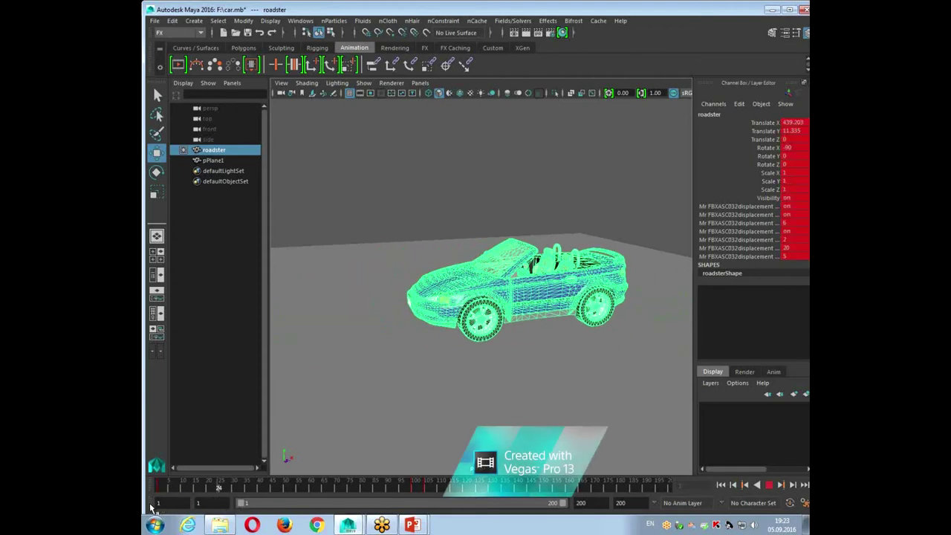
key("e")
left_click_drag(416, 332, 443, 312)
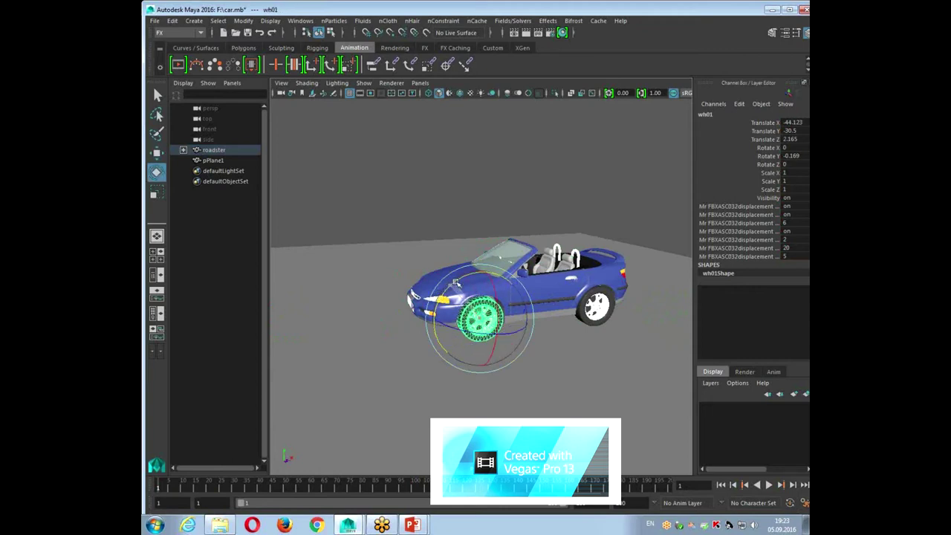
key("ctrl+z")
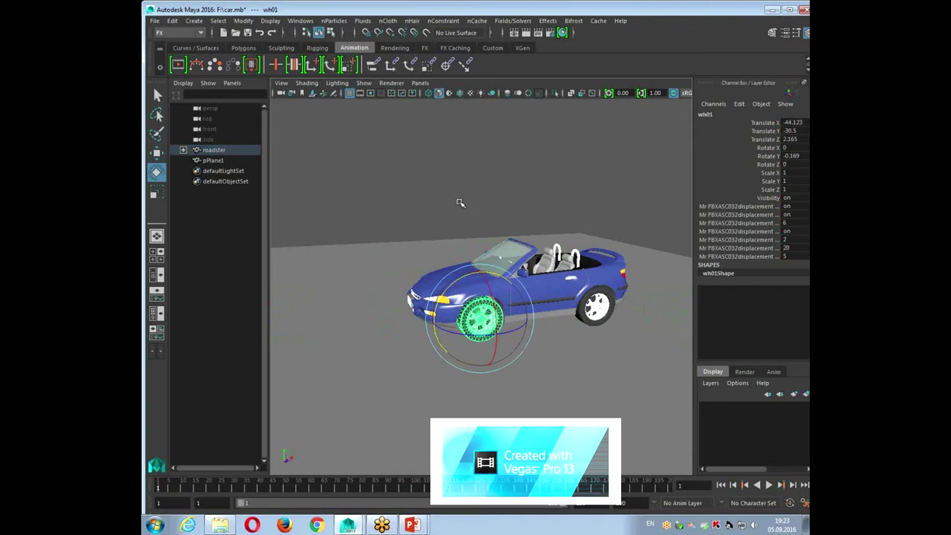
key("w")
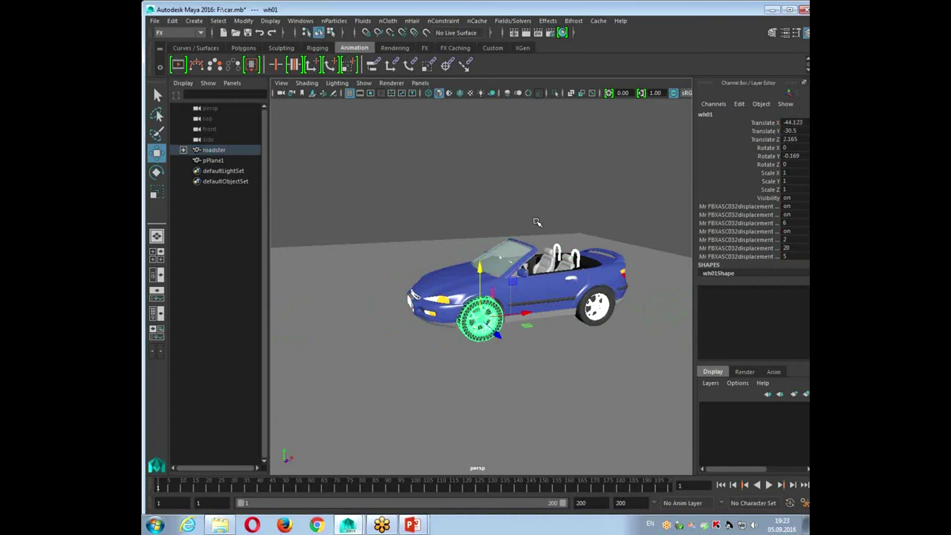
left_click(533, 182)
left_click(484, 324)
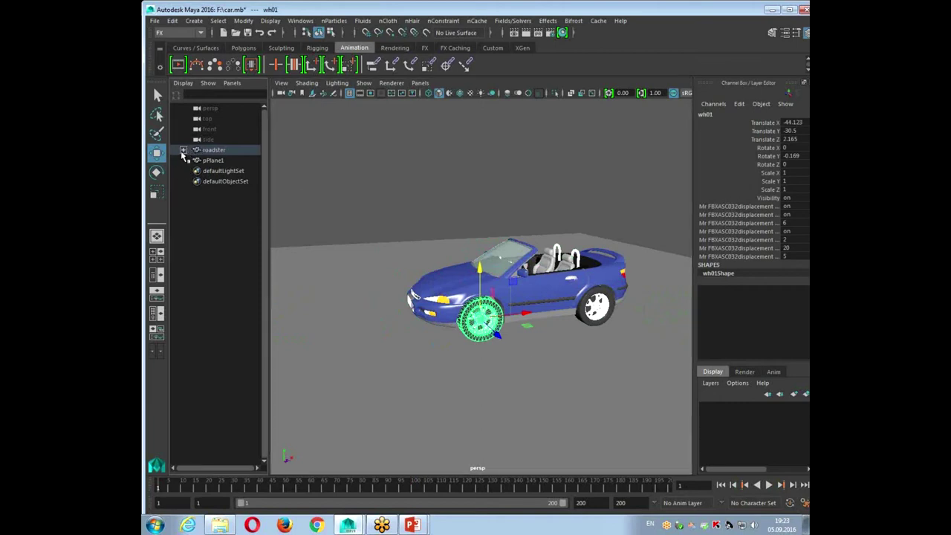
Expand the roadster in the Outliner to list wh01–wh04, then play its drive animation.
left_click(183, 150)
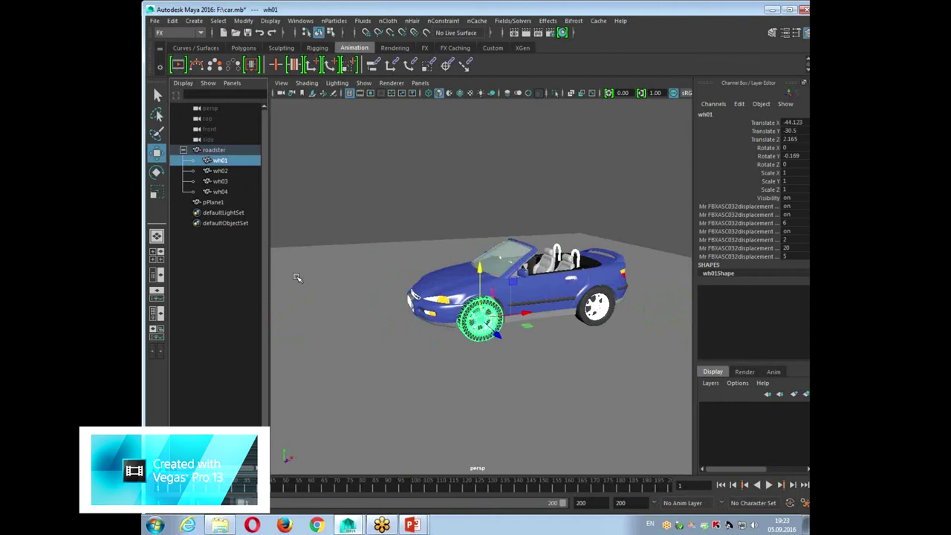
left_click(516, 269)
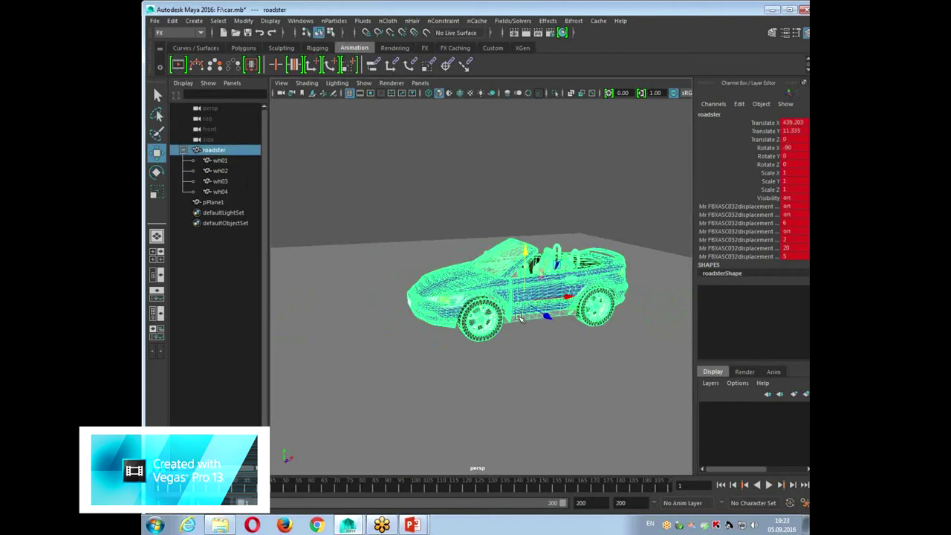
key("alt+v")
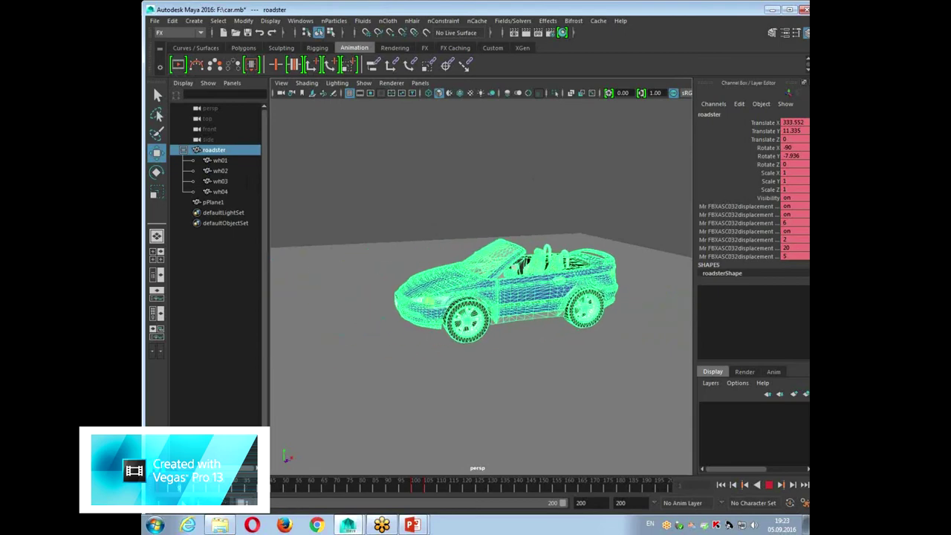
key("alt+v")
left_click(479, 327)
key("5")
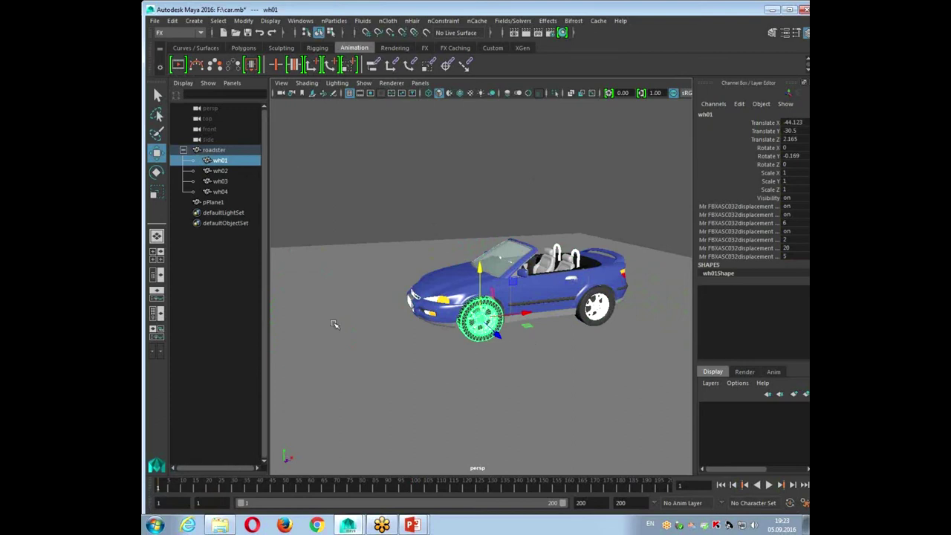
Test-rotate wh01 again to find its spin axis, undo, and pick its Rotate Y channel.
key("e")
left_click_drag(462, 277, 511, 364)
key("ctrl+z")
key("w")
key("e")
left_click(769, 156)
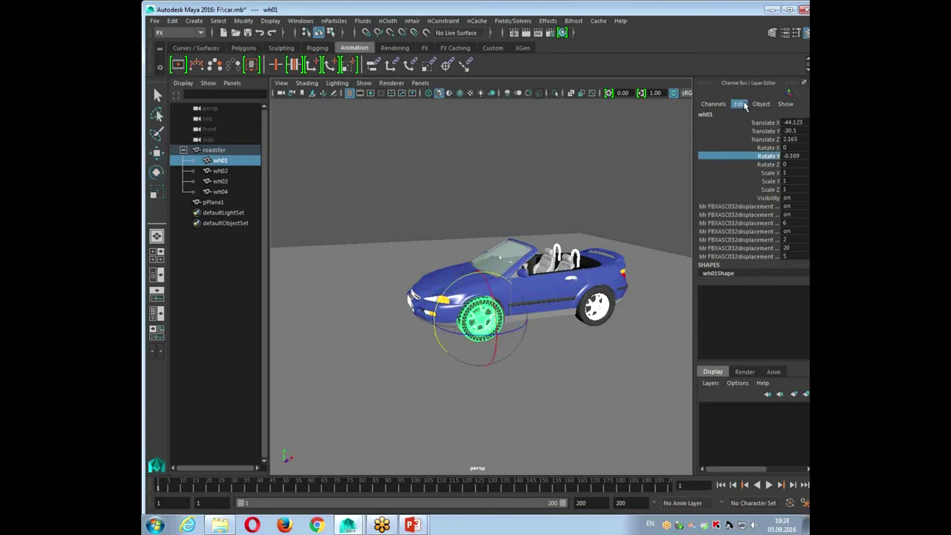
Create expression1 as wh01.rotateY=roadster.tx*5 in the Expression Editor, then minimize the editor.
left_click(739, 105)
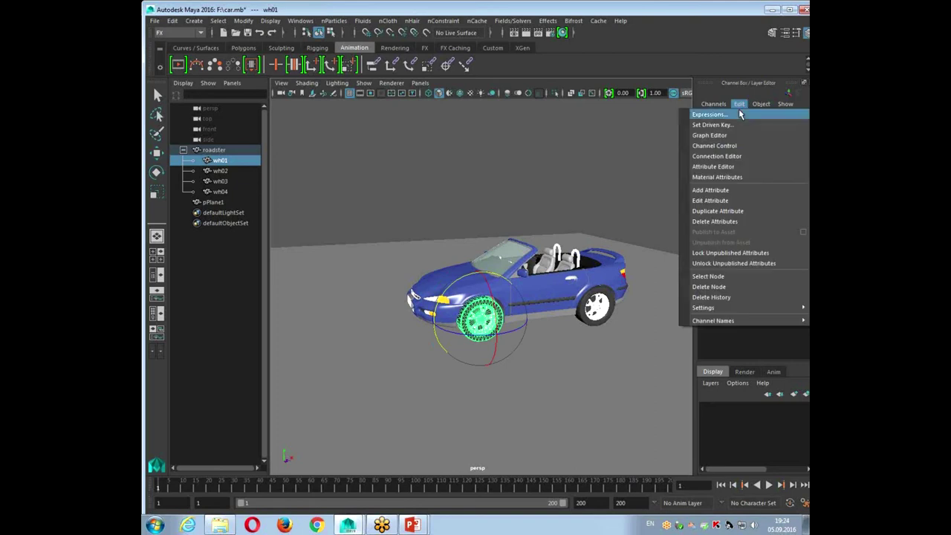
left_click(739, 114)
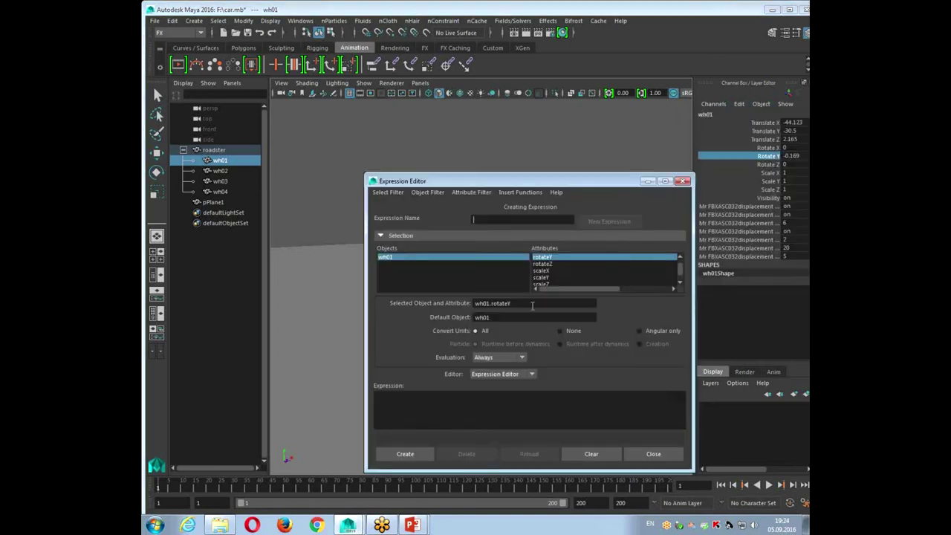
left_click_drag(532, 305, 475, 303)
key("ctrl+c")
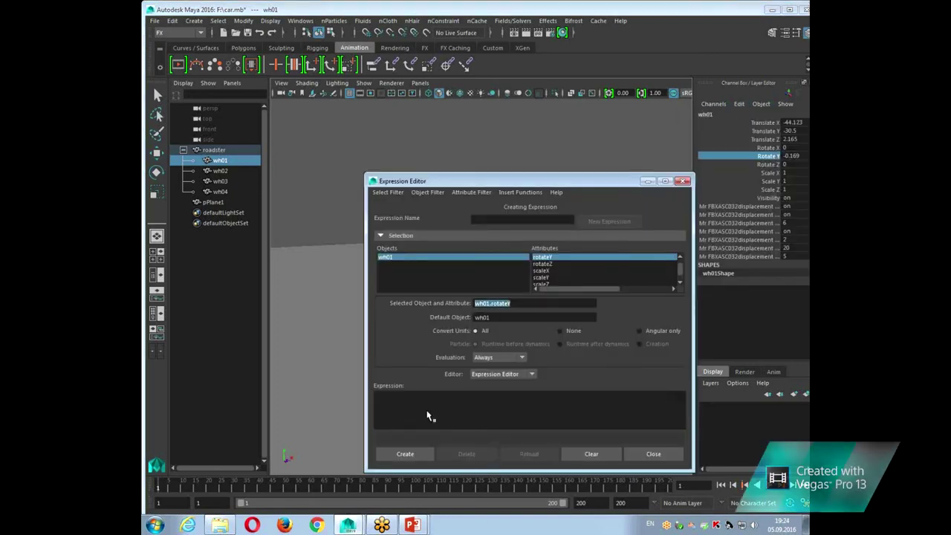
left_click(421, 403)
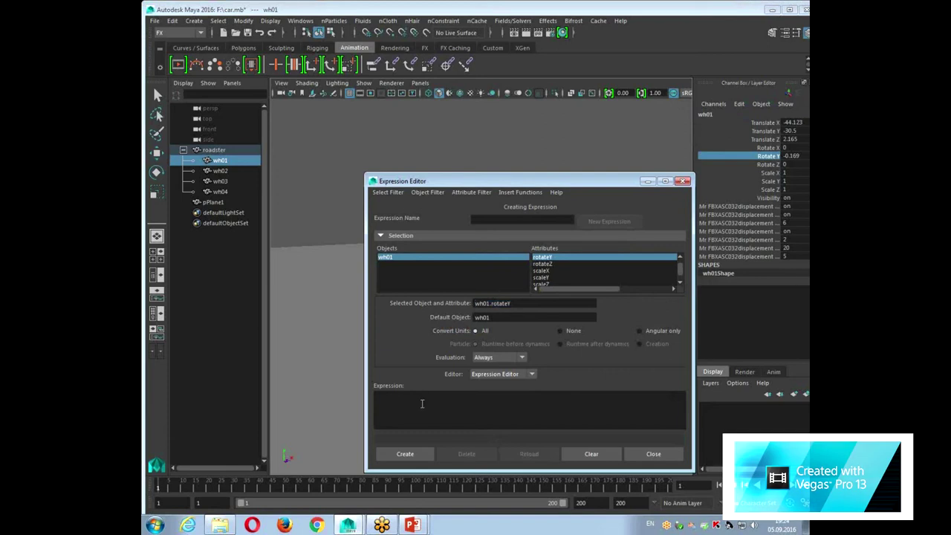
key("ctrl+v")
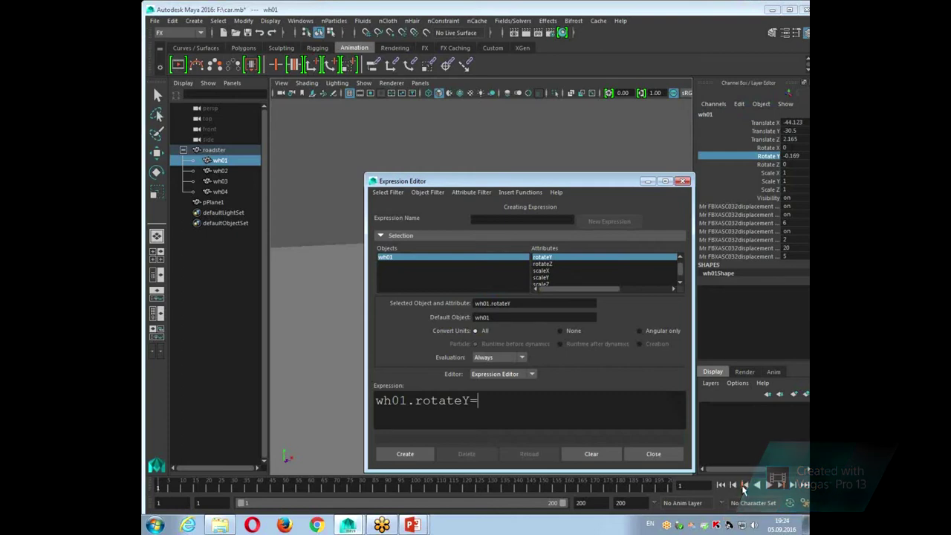
left_click_drag(541, 181, 496, 113)
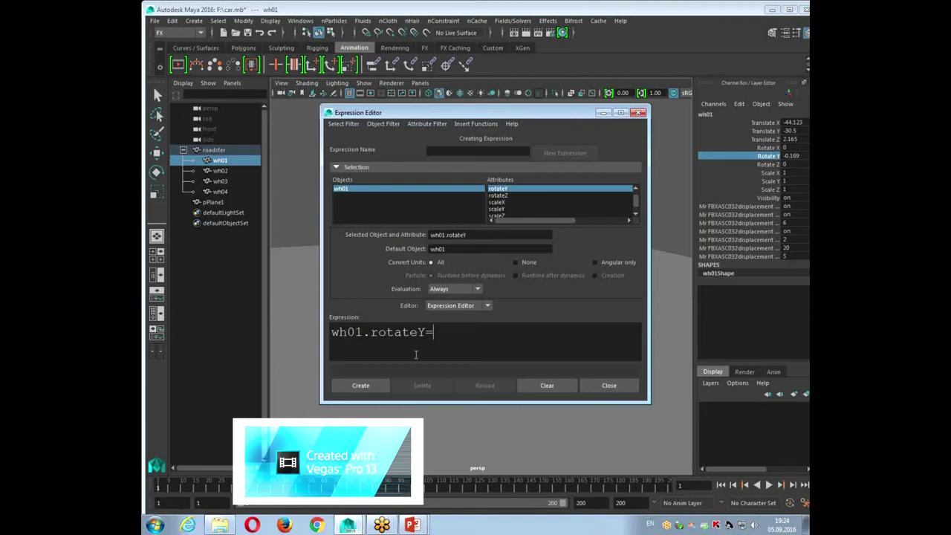
type("road")
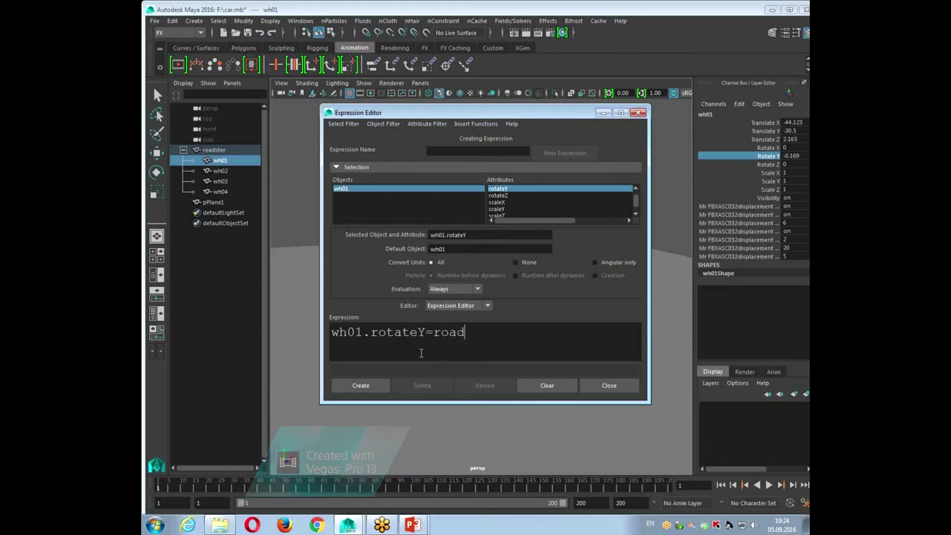
type("ster")
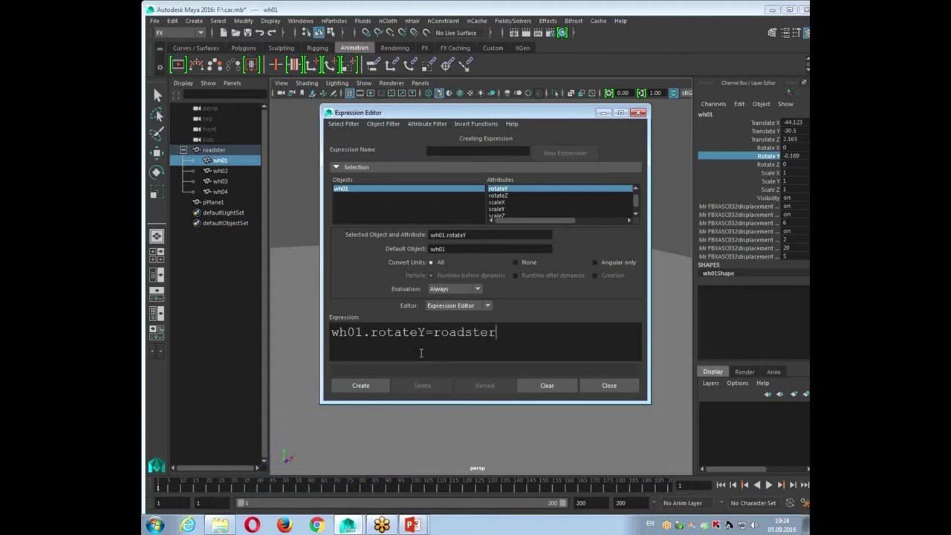
type(".t")
type("x")
type("*5")
left_click(369, 387)
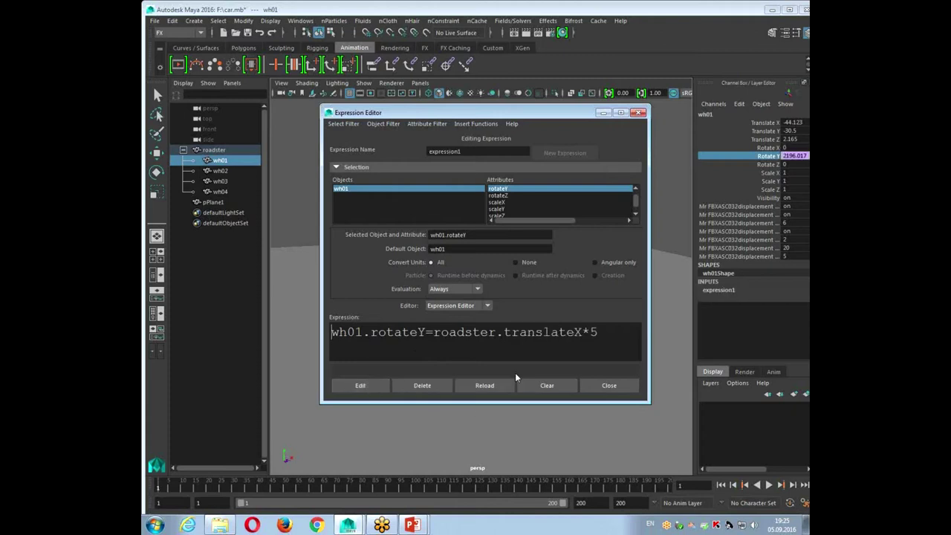
left_click(603, 112)
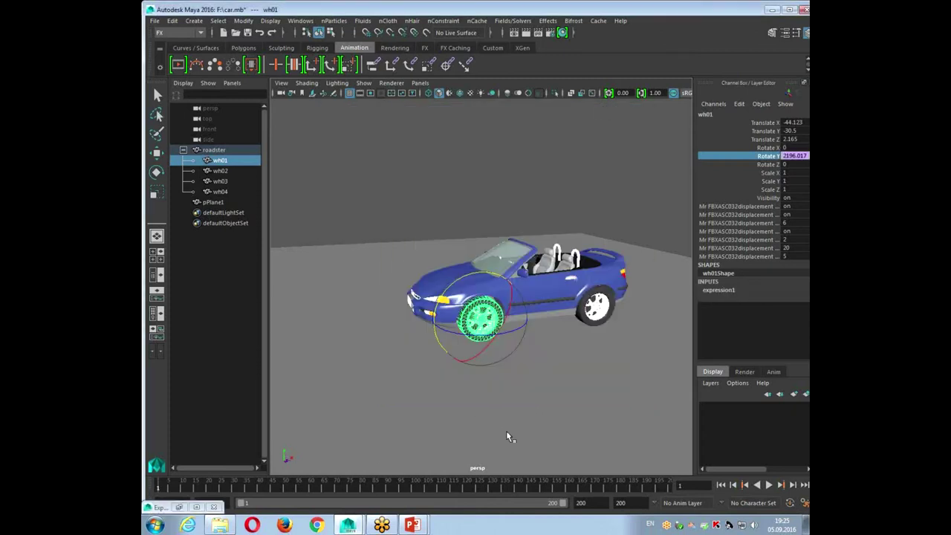
Play the animation and slide the roadster along X to confirm wh01 spins, then undo and reselect wh01.
key("alt+v")
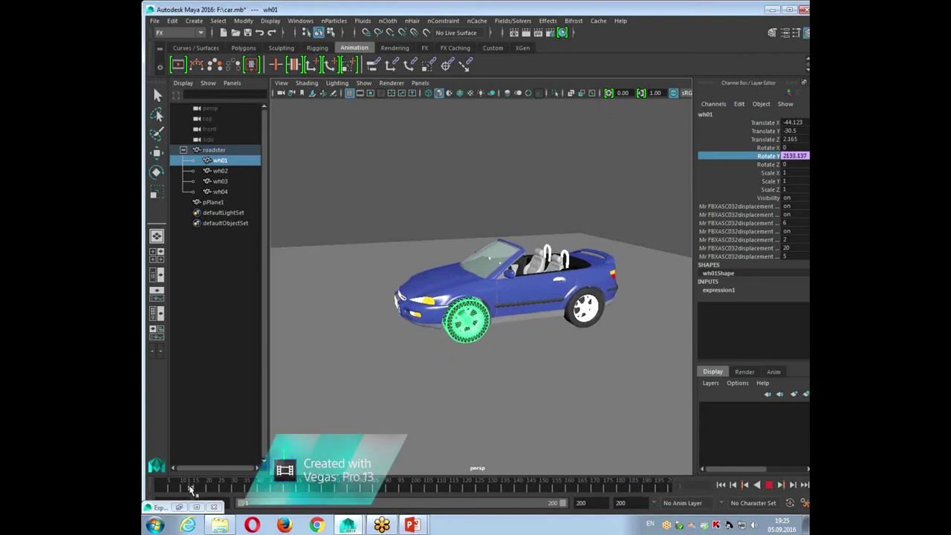
key("alt+v")
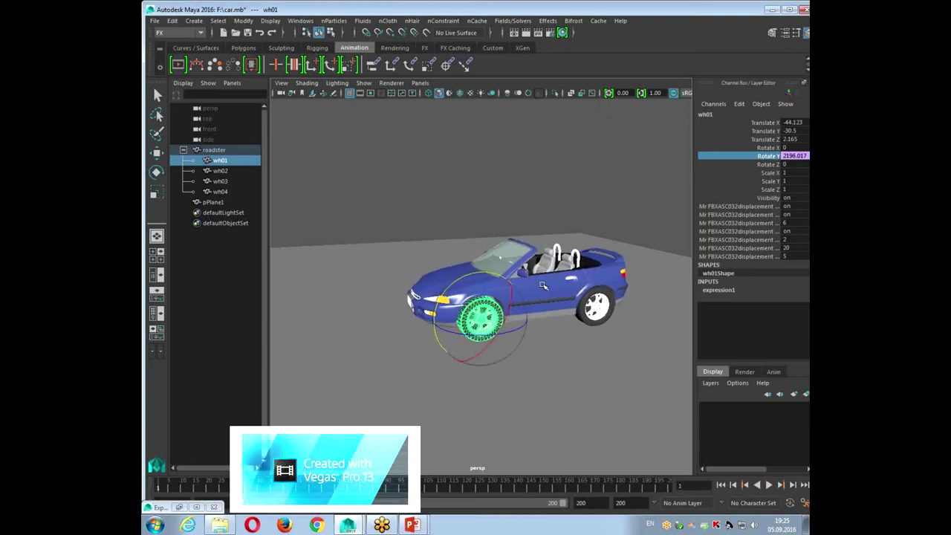
left_click(543, 285)
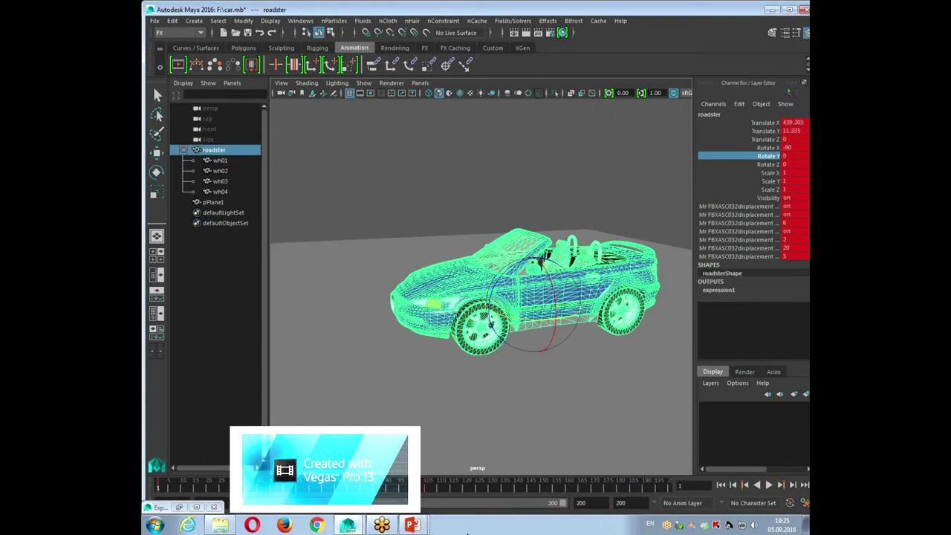
key("w")
mouse_move(576, 301)
left_mouse_down()
mouse_move(520, 309)
mouse_move(594, 321)
left_mouse_up()
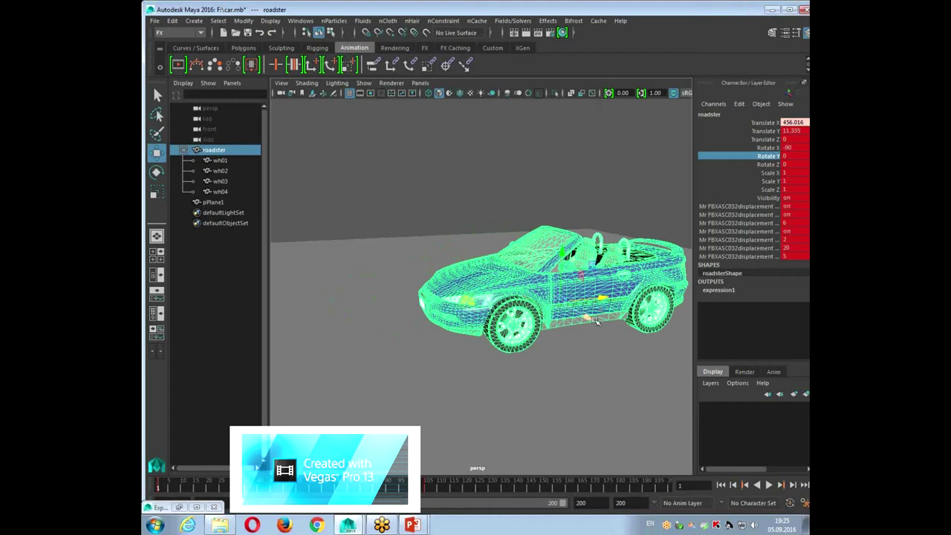
left_click_drag(604, 298, 603, 309)
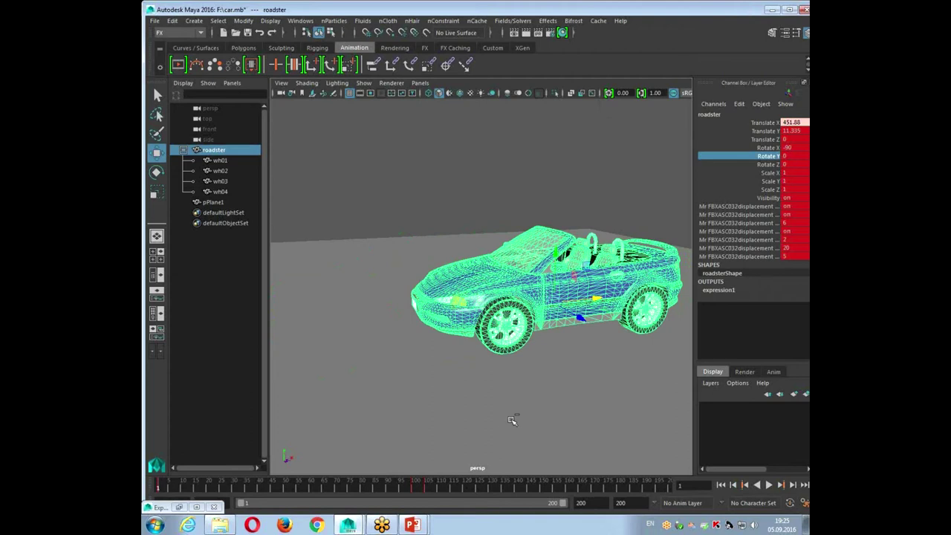
key("ctrl+z")
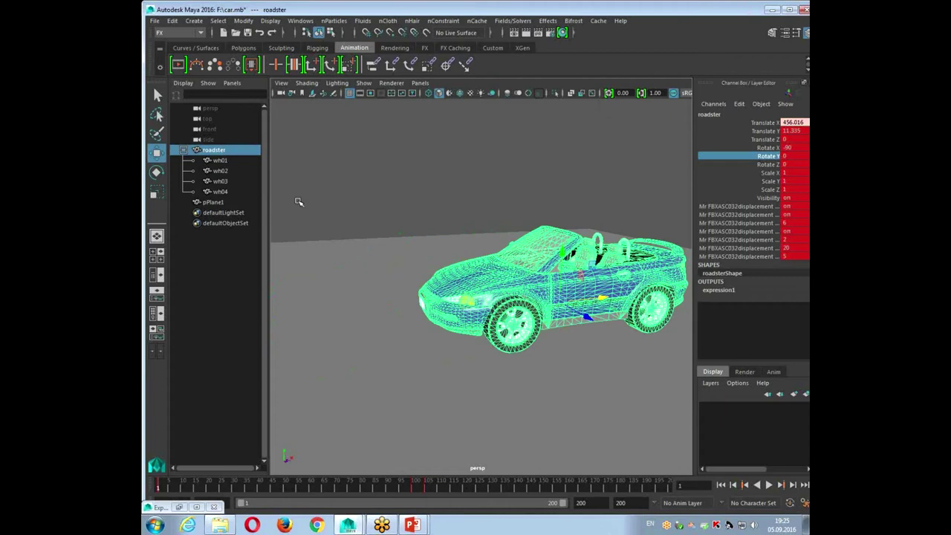
left_click(522, 333)
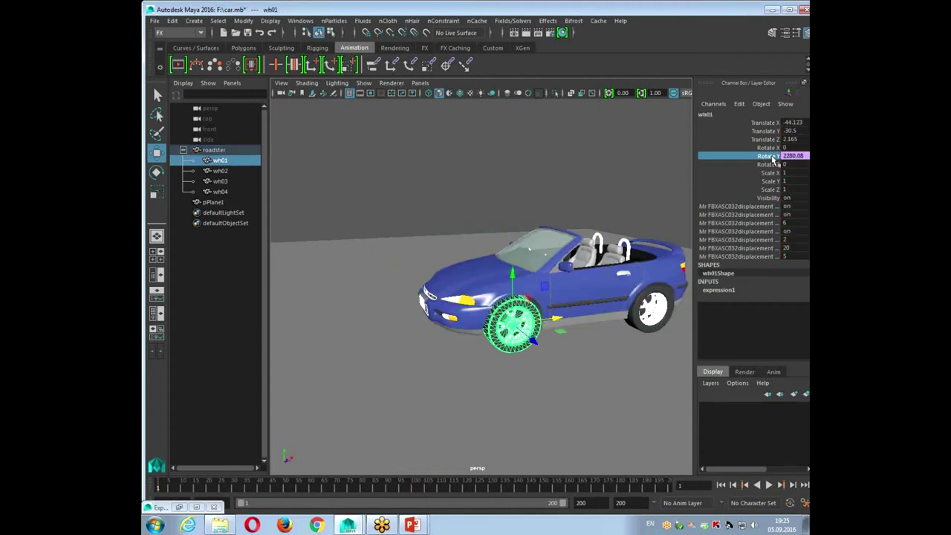
Reopen wh01's expression1 in the Expression Editor, enlarged to full height.
right_click(773, 158)
left_click(739, 103)
left_click(739, 103)
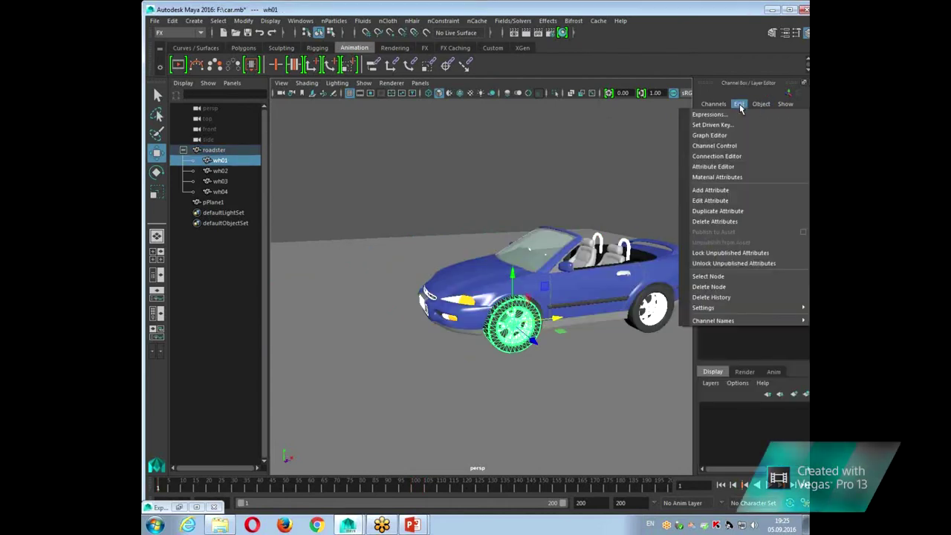
left_click(739, 110)
type("wh01.rotateY=roadster.translateX*5;")
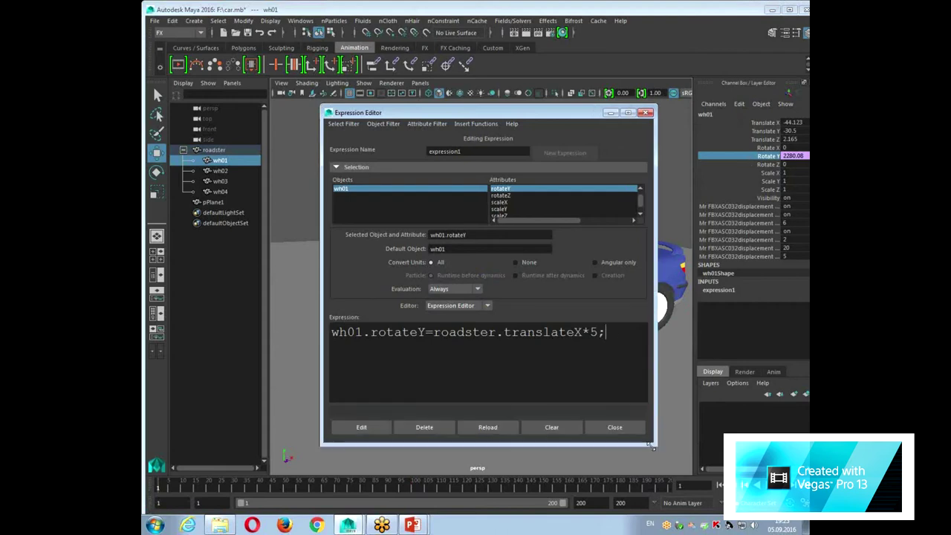
type(";")
key("super+shift+Up")
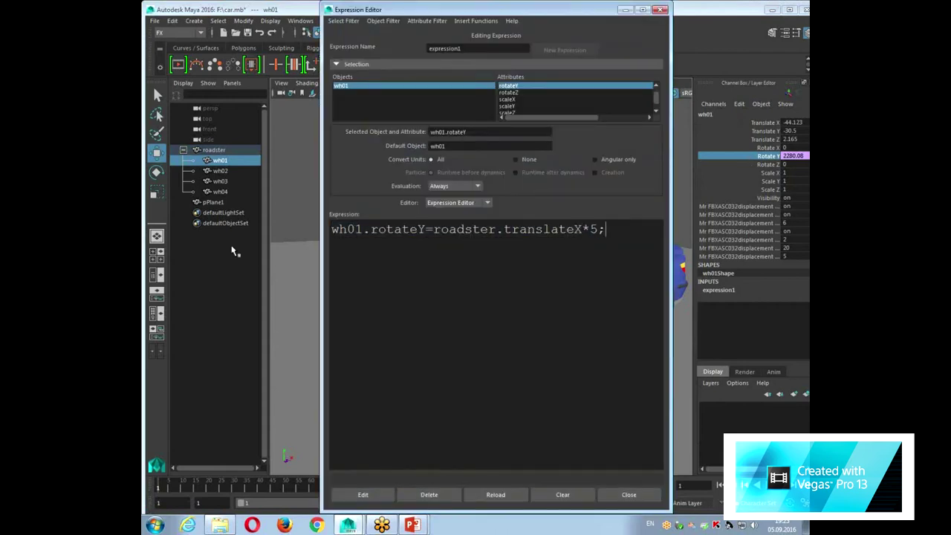
key("Return")
type("wh01.rotateY")
key("ctrl+z")
Add copies of the rotation line retargeted to wheels wh02 and wh03.
triple_click(335, 237)
key("ctrl+c")
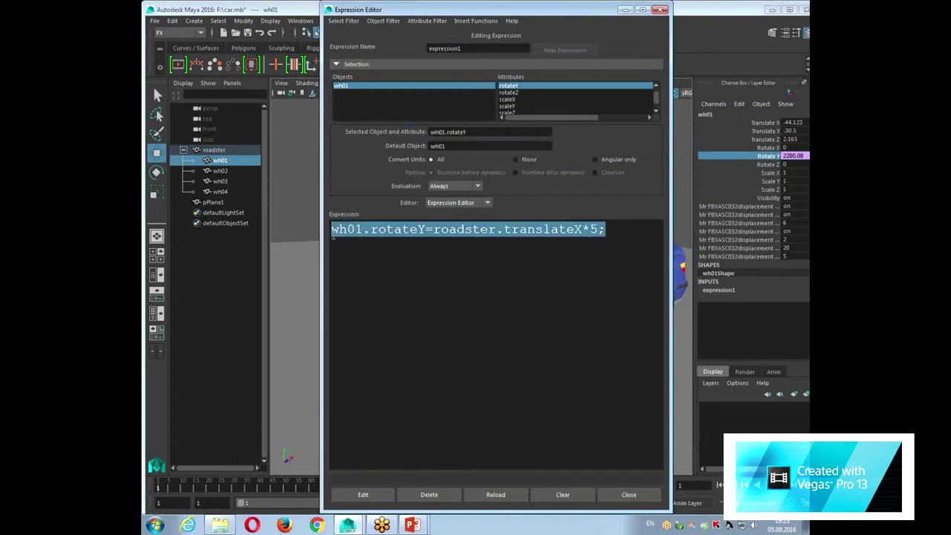
left_click(608, 230)
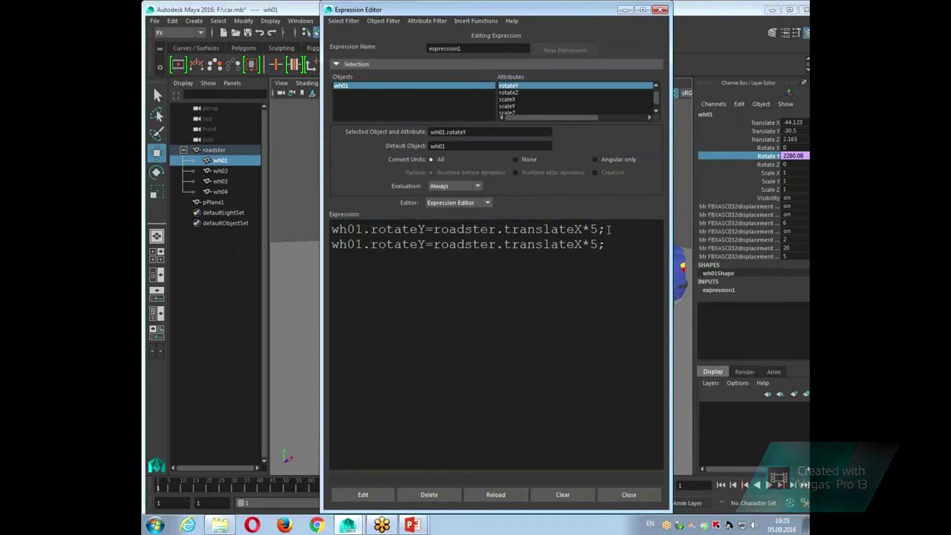
key("Right")
key("Right")
key("Delete")
type("2")
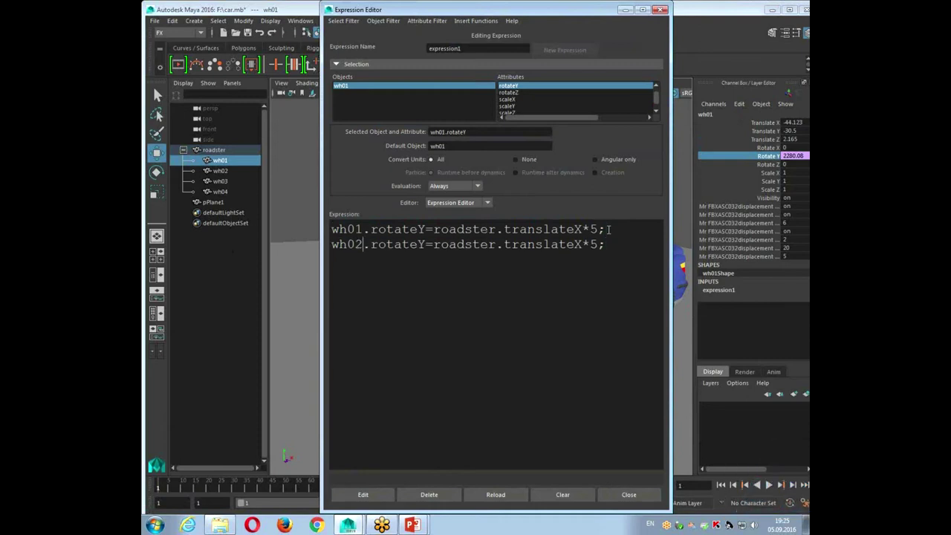
key("End")
key("Return")
key("ctrl+v")
key("Delete")
type("3")
Add a fourth line for wh04 and apply expression1 with Edit.
key("End")
key("Return")
key("ctrl+v")
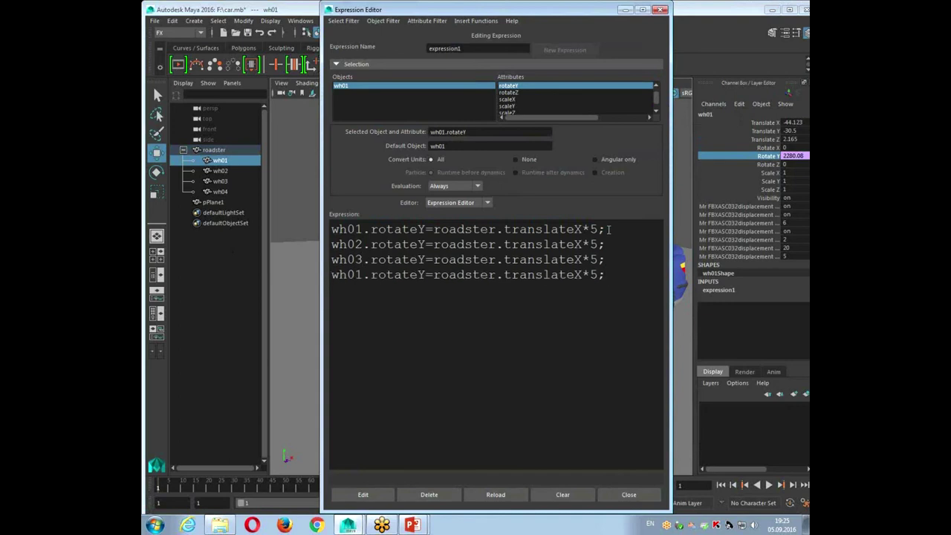
key("Home")
key("Right")
key("Right")
key("Right")
key("Delete")
type("4")
left_click(364, 494)
Close the Expression Editor, nudge the roadster along X, and scrub the timeline.
left_click(660, 9)
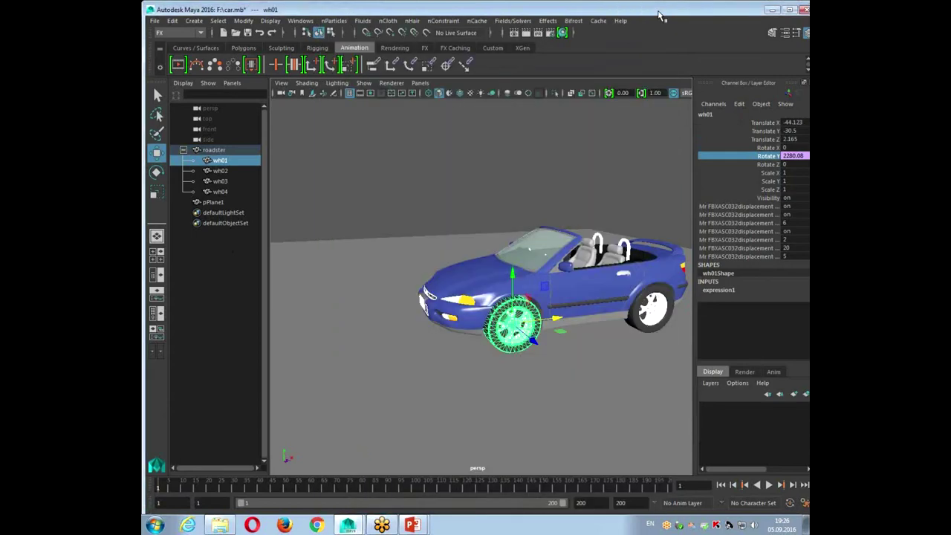
left_click(559, 301)
mouse_move(575, 305)
left_mouse_down()
mouse_move(518, 309)
mouse_move(577, 301)
left_mouse_up()
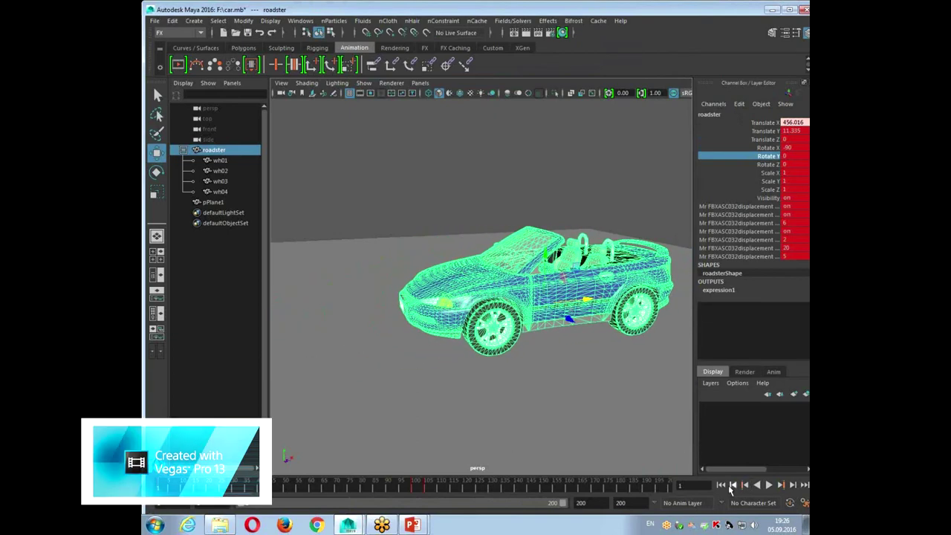
left_click(733, 484)
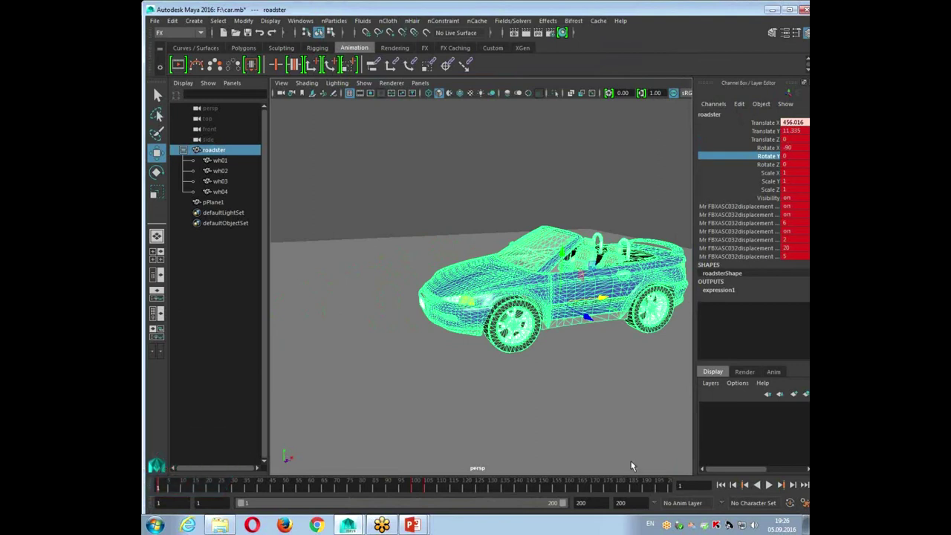
left_click_drag(436, 487, 442, 487)
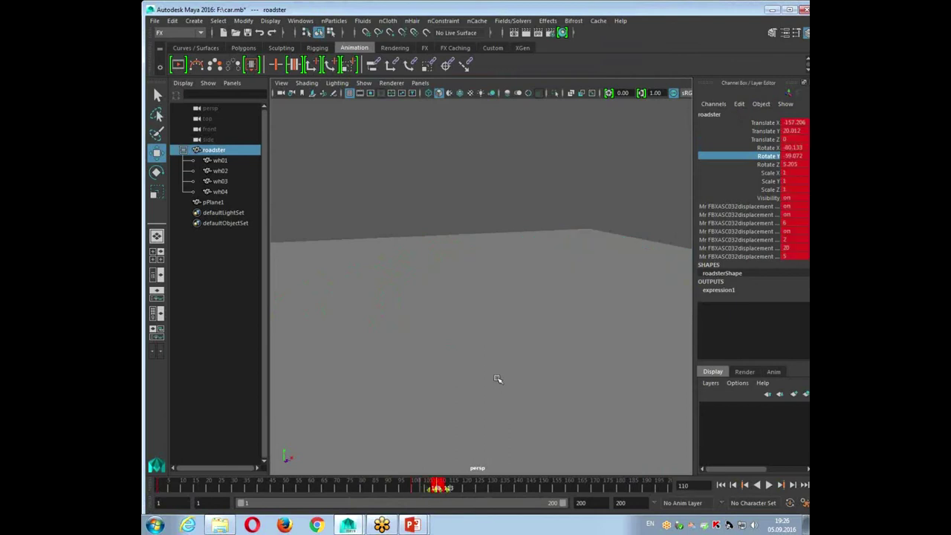
Frame the car from above and play the animation to watch all four wheels turn.
mouse_move(560, 370)
left_mouse_down("alt")
mouse_move(468, 347)
mouse_move(445, 361)
left_mouse_up("alt")
key("f")
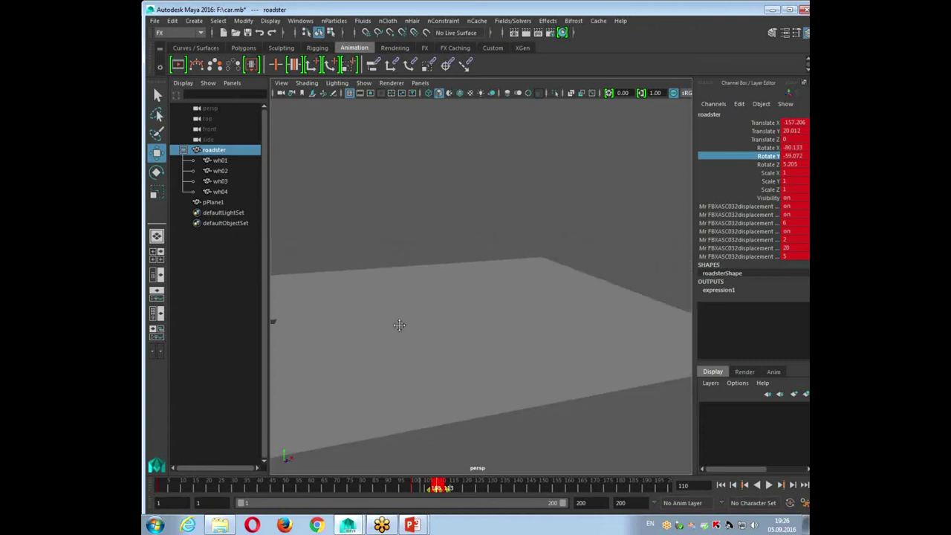
left_click(539, 211)
key("alt+v")
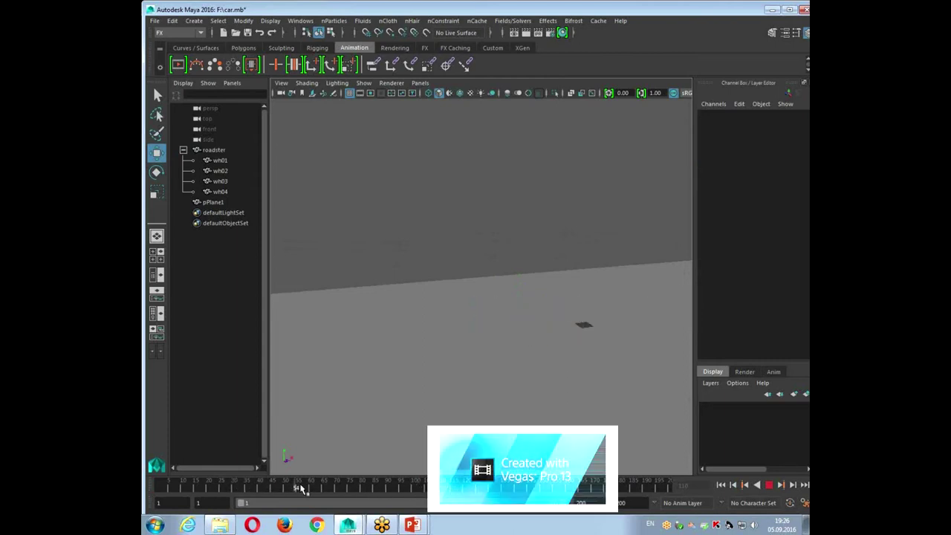
key("alt+v")
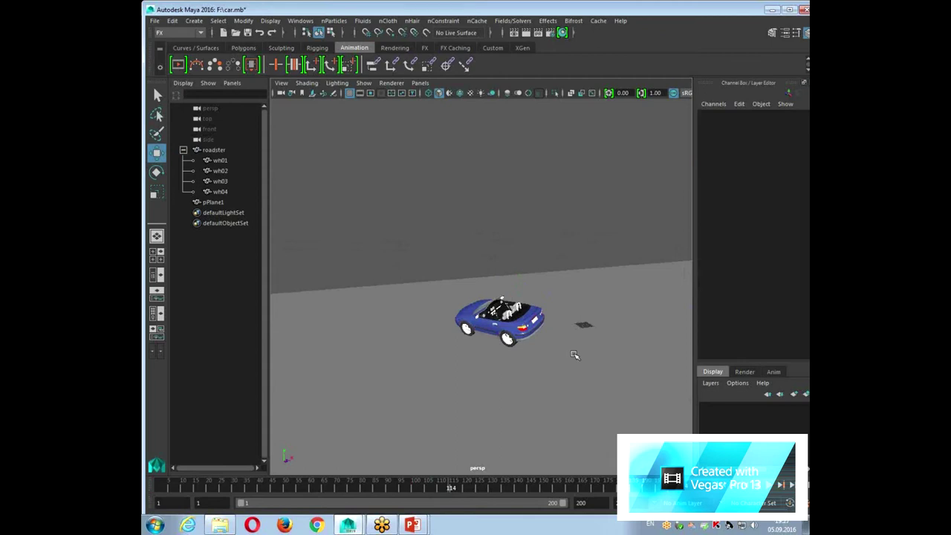
Review the car driving across the whole plane up to frame 67, rewind to frame 1, and select pPlane1.
scroll(471, 408, "down", 3)
mouse_move(471, 402)
left_mouse_down("alt")
mouse_move(457, 354)
mouse_move(505, 345)
left_mouse_up("alt")
key("alt+v")
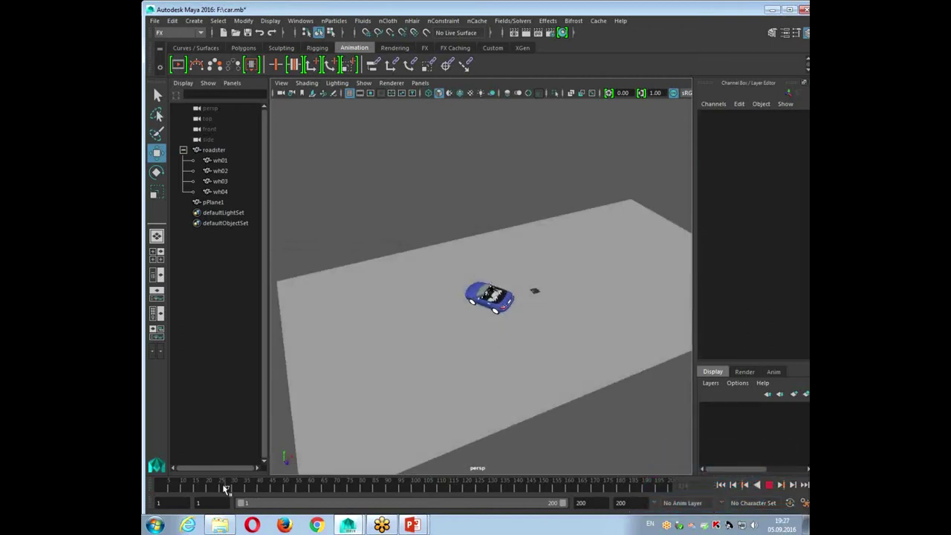
left_click_drag(309, 492, 327, 496)
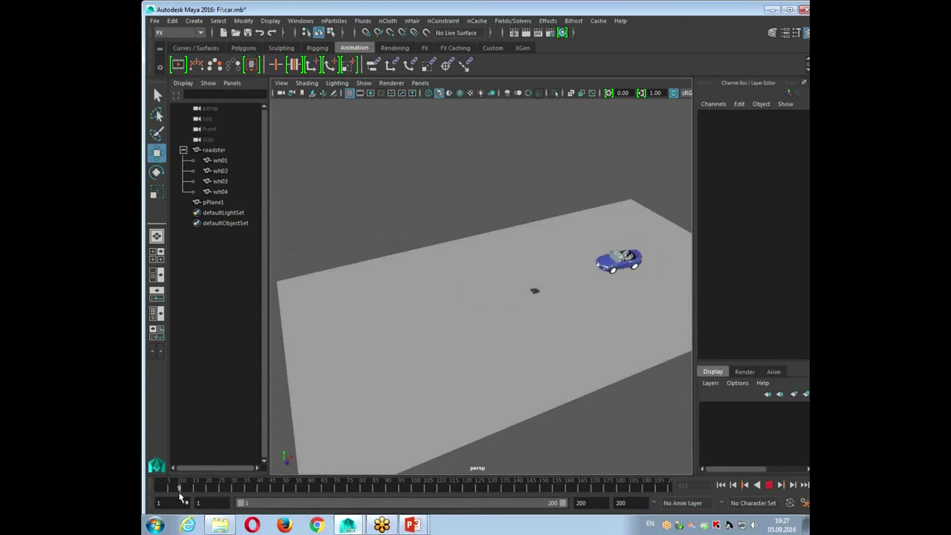
key("Escape")
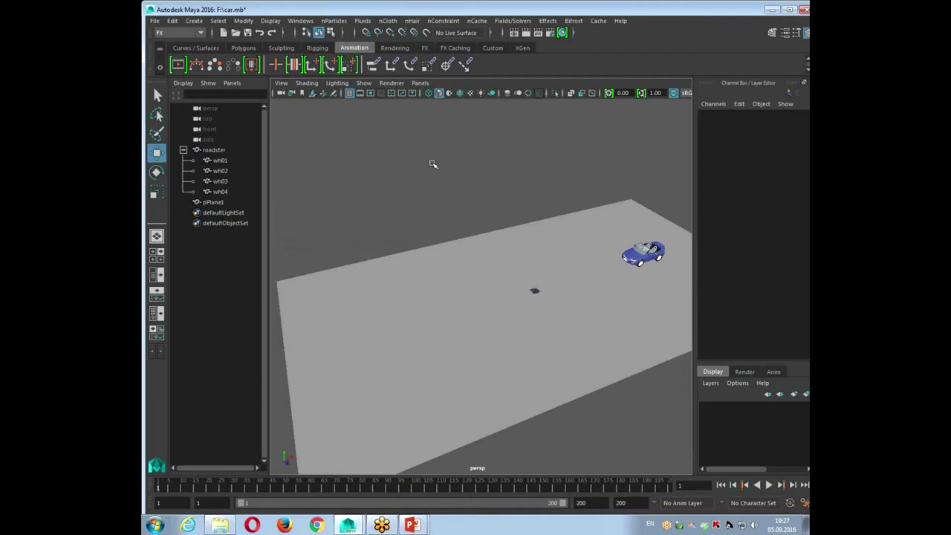
left_click(467, 312)
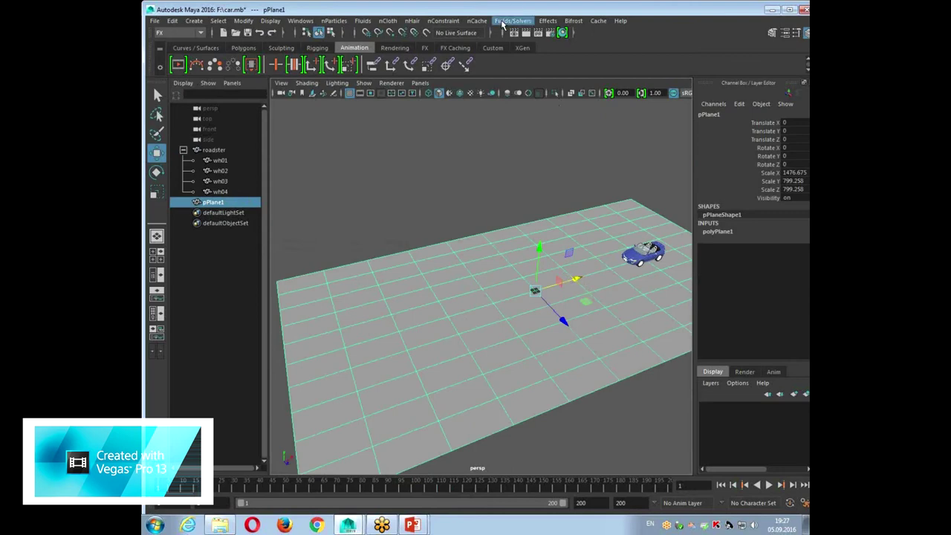
Make pPlane1 a passive rigid body via Fields/Solvers and create polygon sphere pSphere1.
left_click(502, 24)
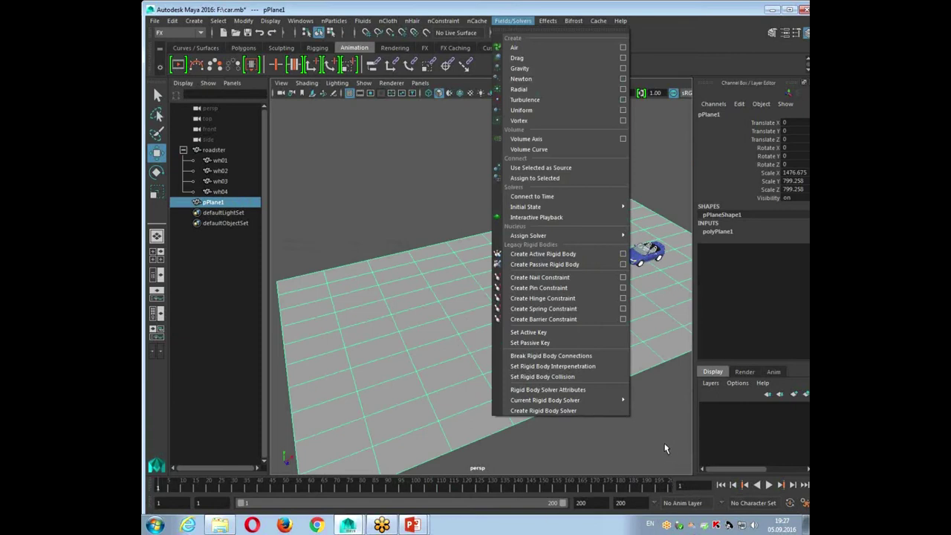
left_click(659, 444)
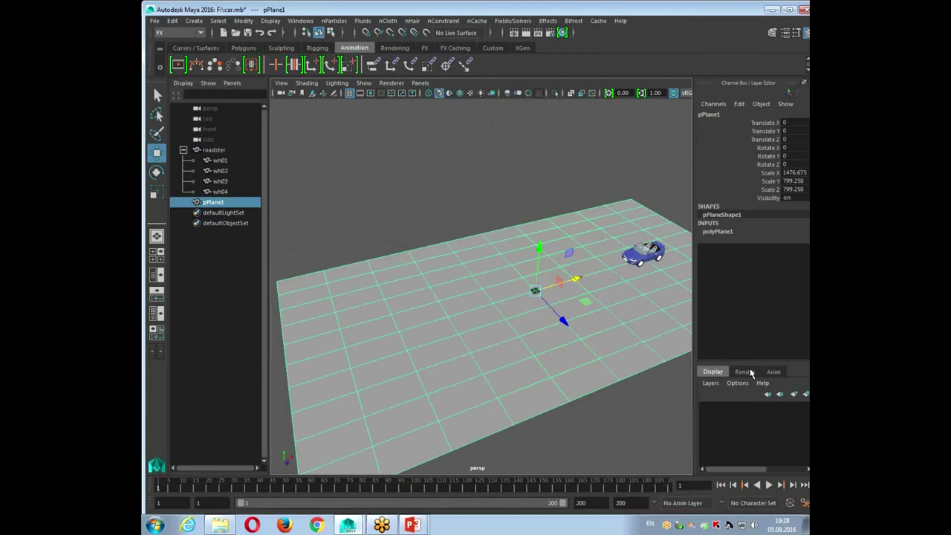
left_click(514, 21)
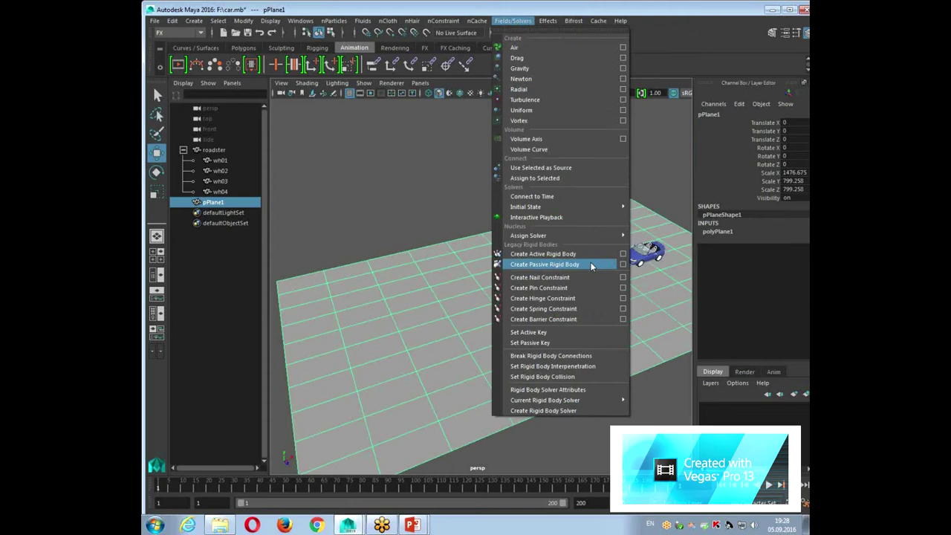
left_click(544, 264)
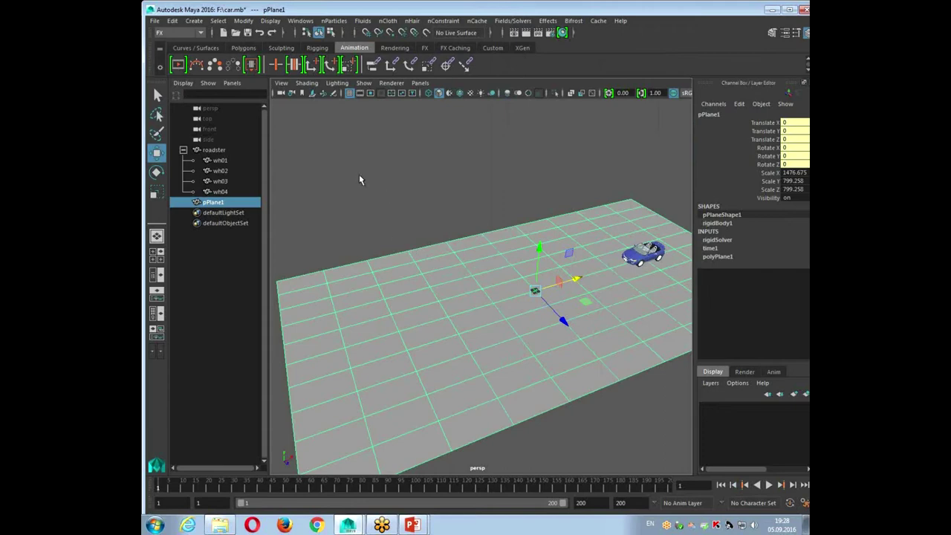
left_click(254, 51)
left_click(179, 67)
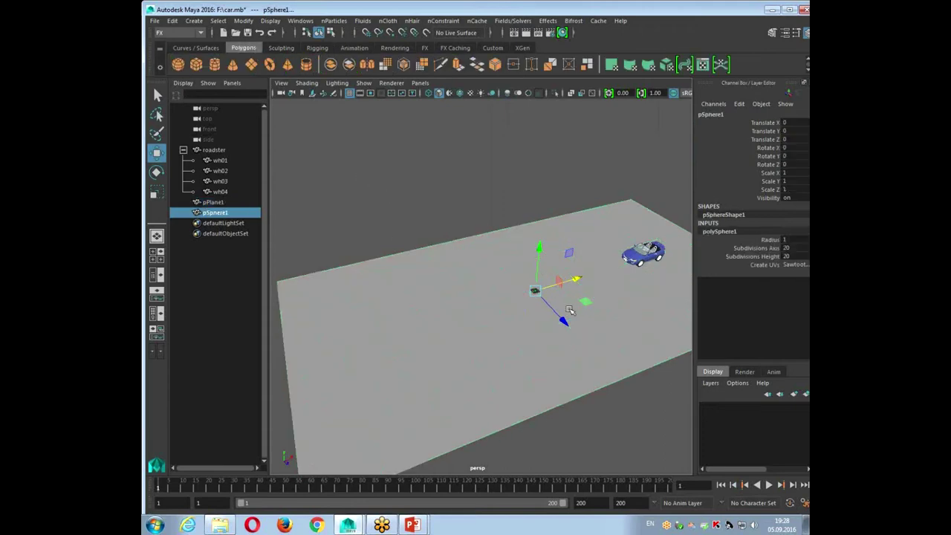
Raise pSphere1 above the plane and scale it up to about 80.8.
left_click_drag(543, 232, 542, 213)
key("r")
mouse_move(540, 257)
left_mouse_down()
mouse_move(619, 216)
mouse_move(593, 243)
left_mouse_up()
key("w")
left_click_drag(547, 195, 450, 278, "alt")
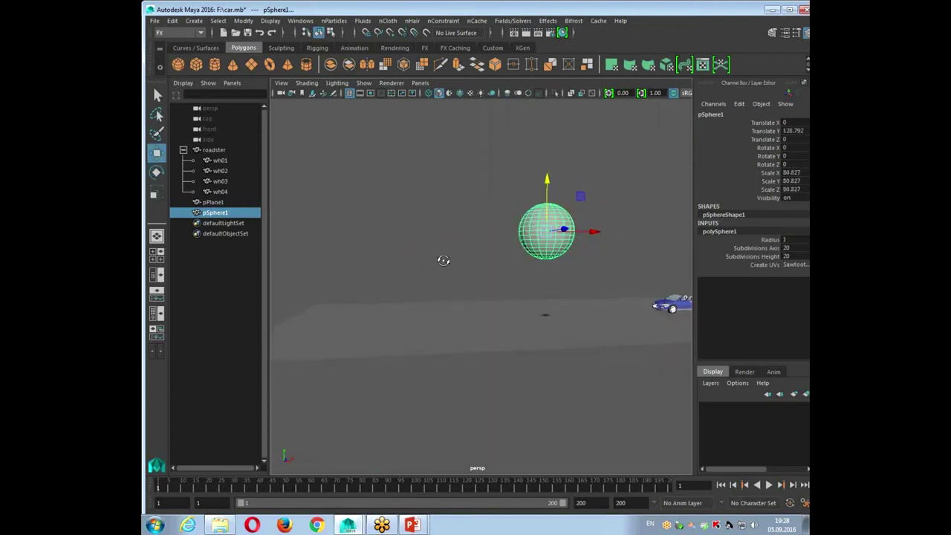
Make the sphere an active rigid body, add gravityField1, and play the simulation.
left_click(513, 20)
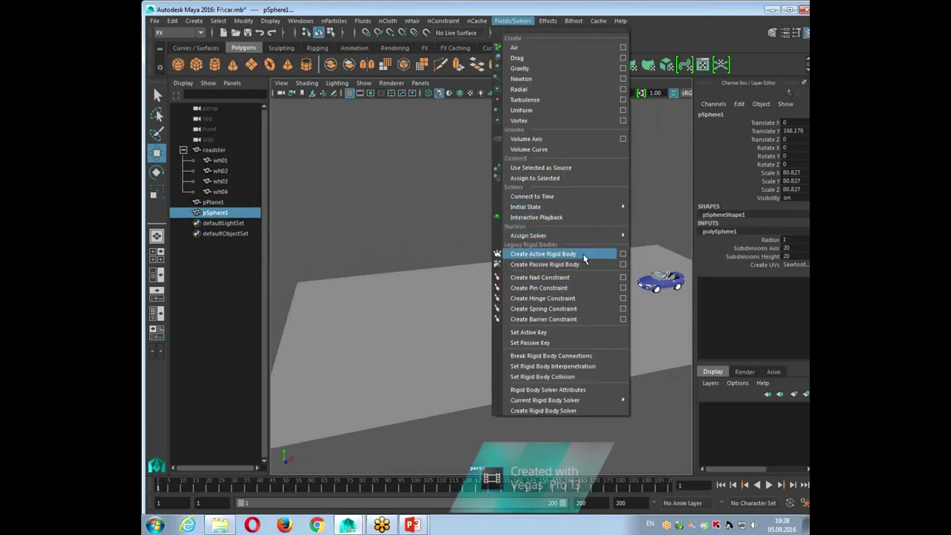
left_click(583, 254)
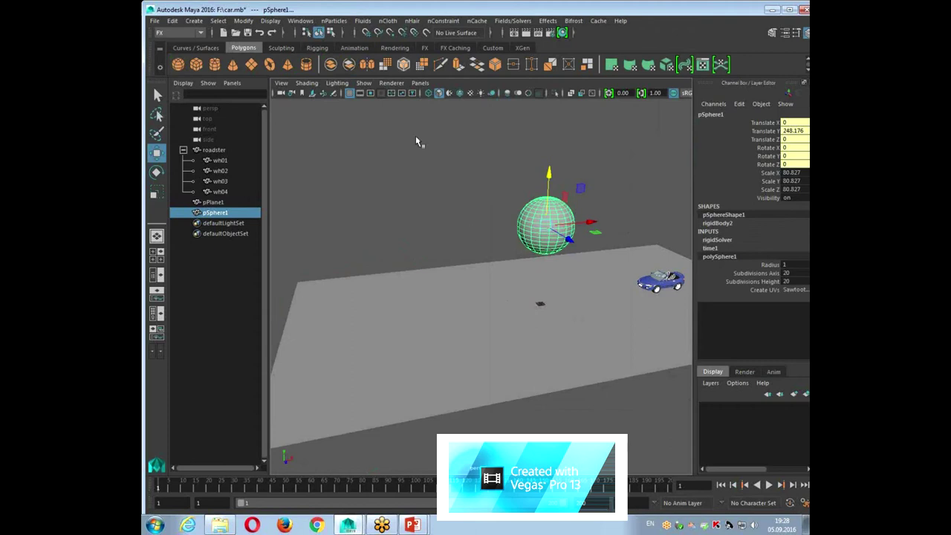
left_click(513, 20)
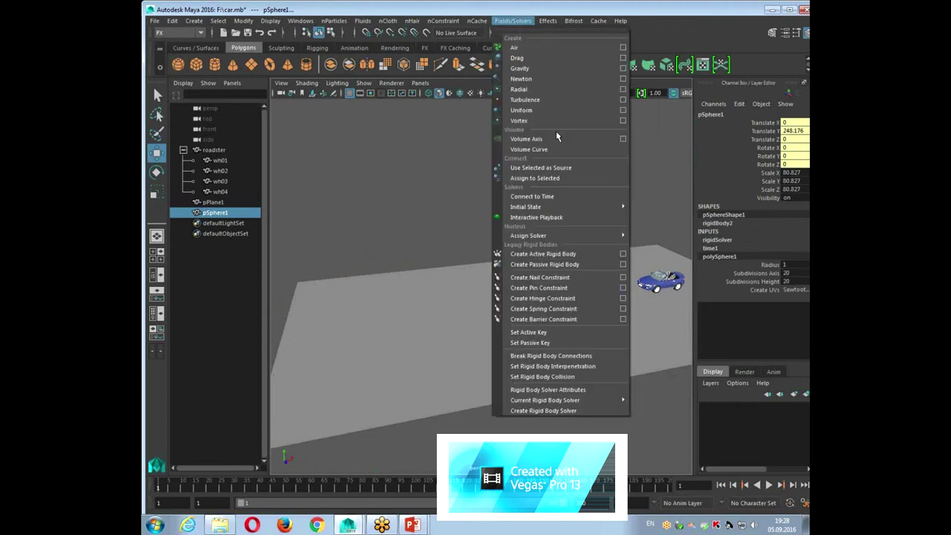
left_click(562, 68)
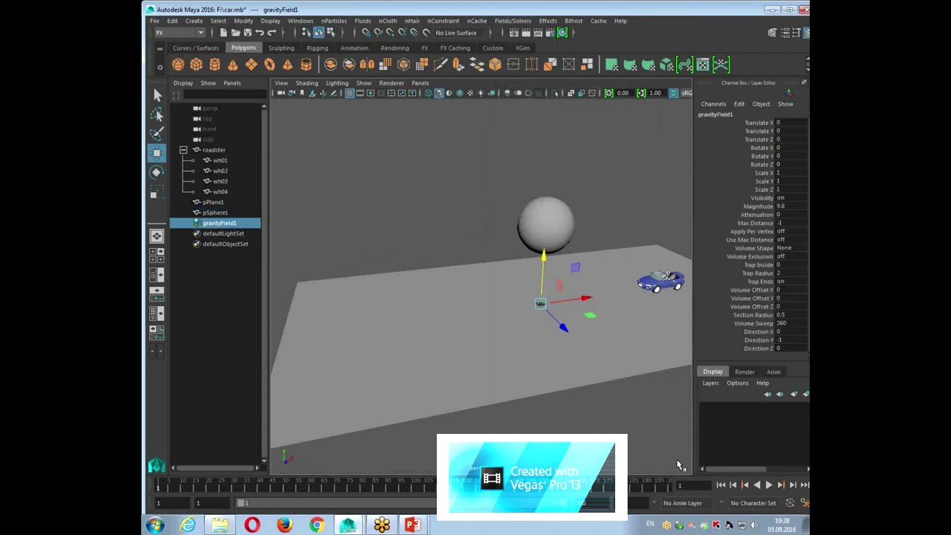
left_click(768, 484)
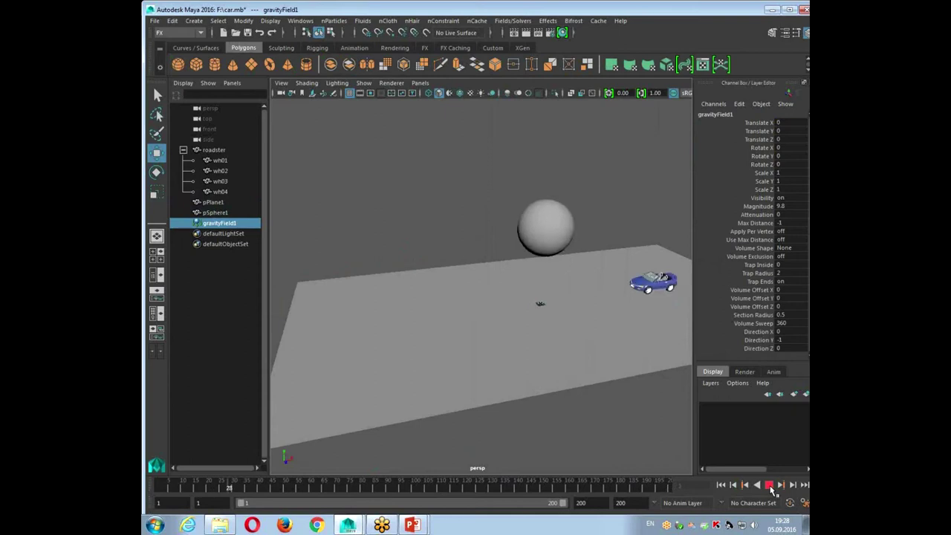
Set gravityField1 Magnitude to 30, then 300, replaying the simulation after each change.
left_click(770, 486)
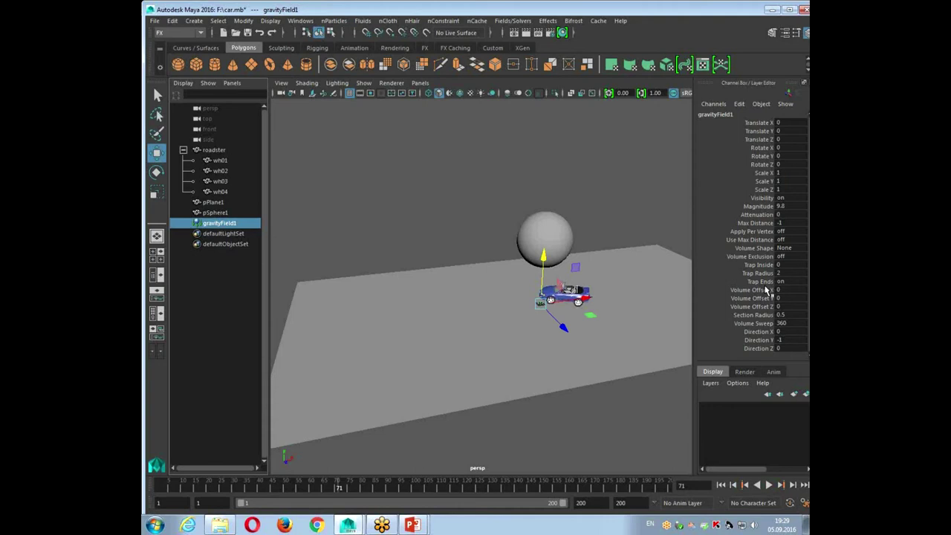
double_click(785, 207)
type("30")
key("Return")
left_click(722, 486)
left_click(768, 485)
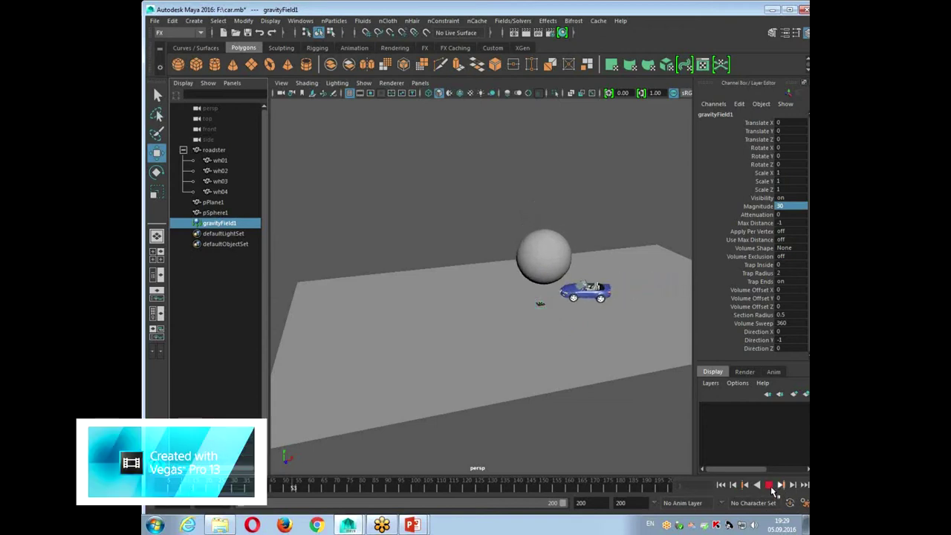
left_click(768, 484)
left_click(720, 486)
left_click(786, 206)
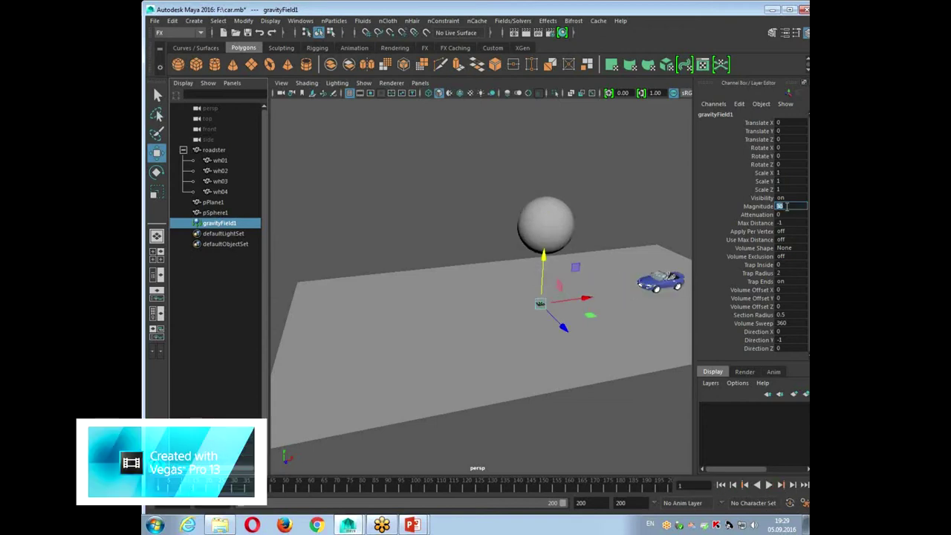
type("0")
key("Return")
left_click(768, 484)
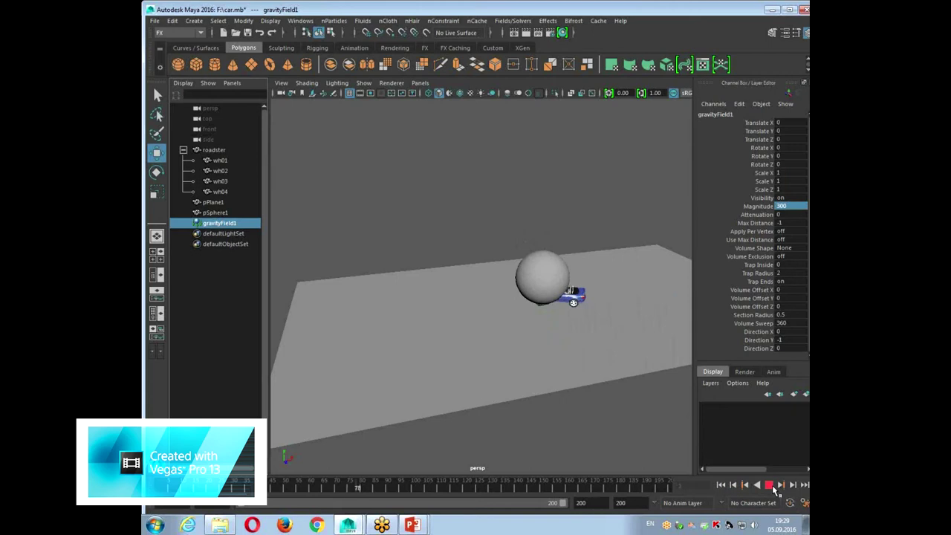
left_click(769, 484)
left_click(720, 484)
Tilt pPlane1 to Rotate X 14.602 to form a slope under the sphere.
mouse_move(461, 371)
left_mouse_down("alt")
mouse_move(482, 385)
mouse_move(516, 384)
mouse_move(529, 420)
mouse_move(599, 393)
mouse_move(536, 306)
left_mouse_up("alt")
left_click(536, 306)
key("e")
left_click_drag(498, 198, 504, 208)
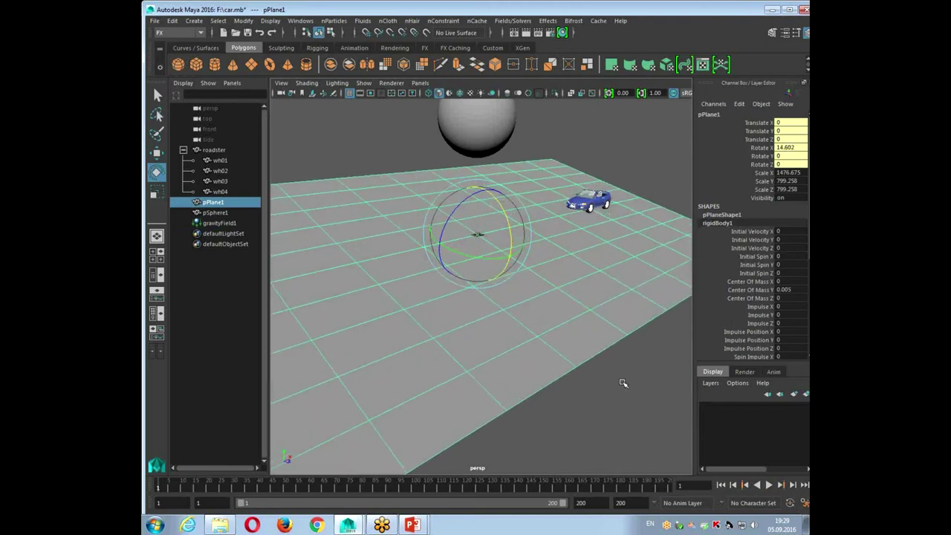
Replay the sphere's fall onto the tilted plane and rewind to frame 1.
left_click(605, 401)
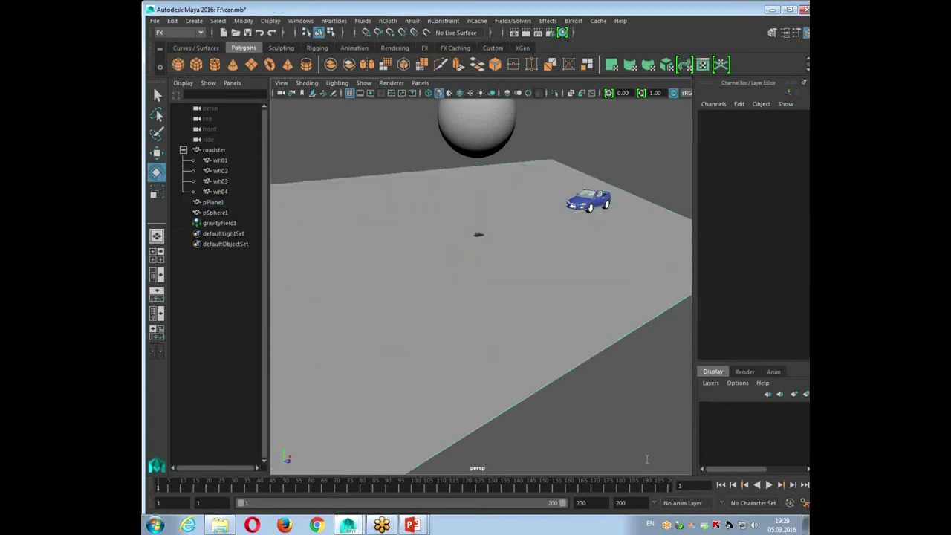
left_click(768, 485)
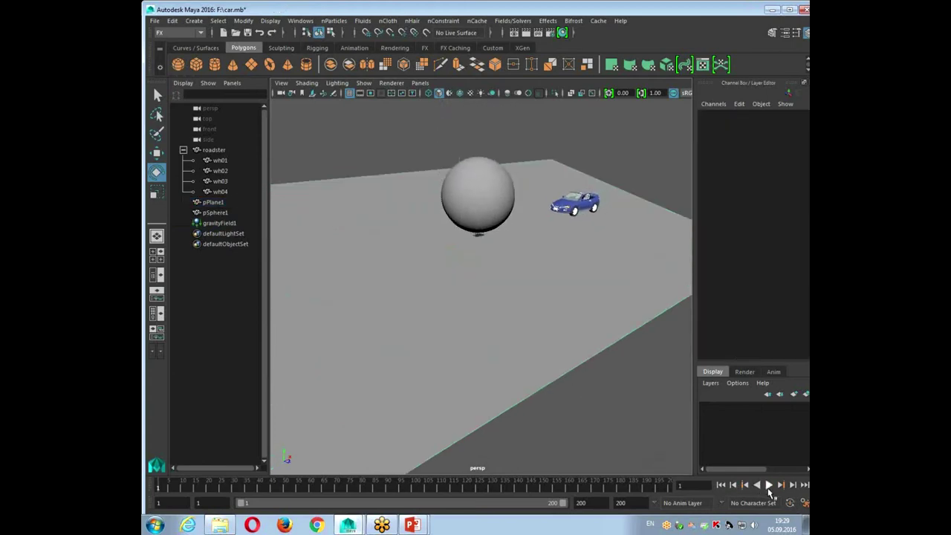
left_click(768, 485)
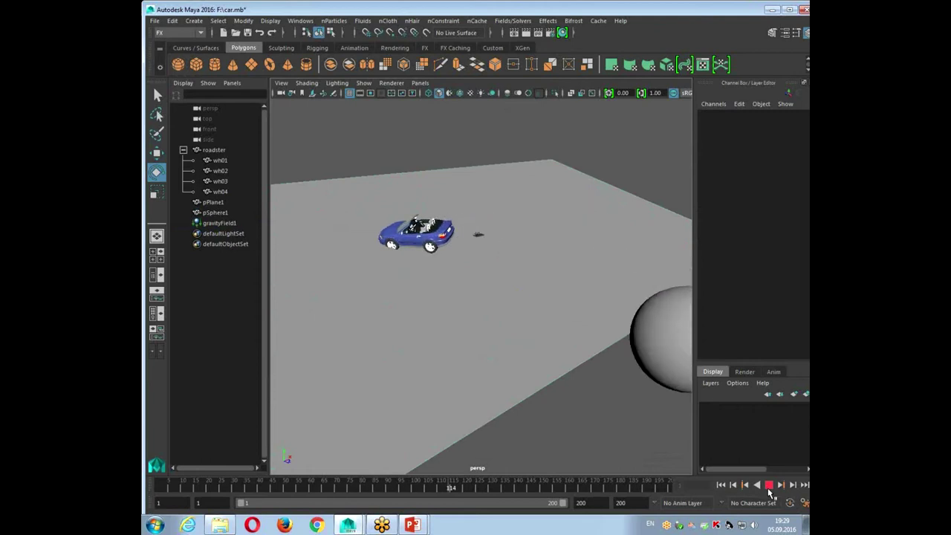
left_click(768, 485)
left_click(720, 485)
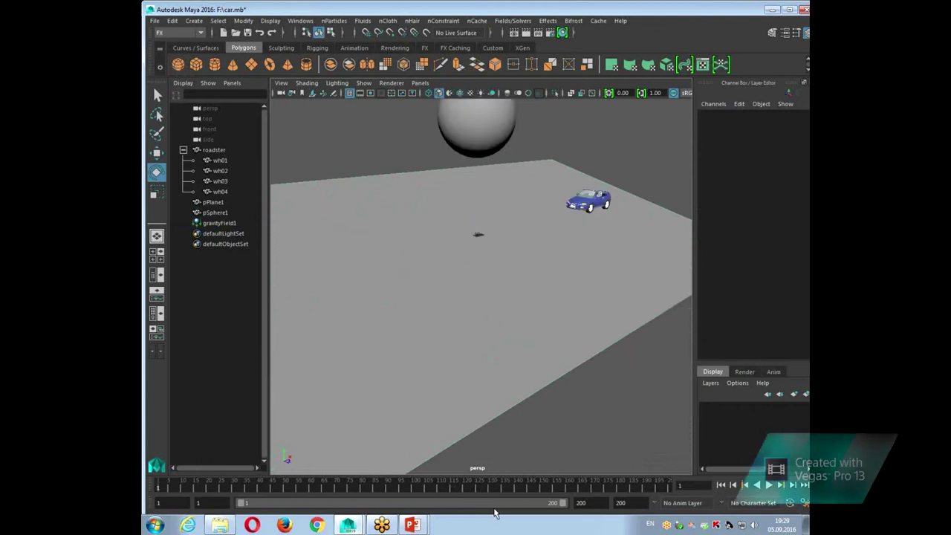
Select and delete pSphere1, leaving the car, plane and gravity field.
mouse_move(561, 449)
left_mouse_down("alt")
mouse_move(530, 442)
mouse_move(501, 451)
mouse_move(522, 435)
mouse_move(505, 457)
left_mouse_up("alt")
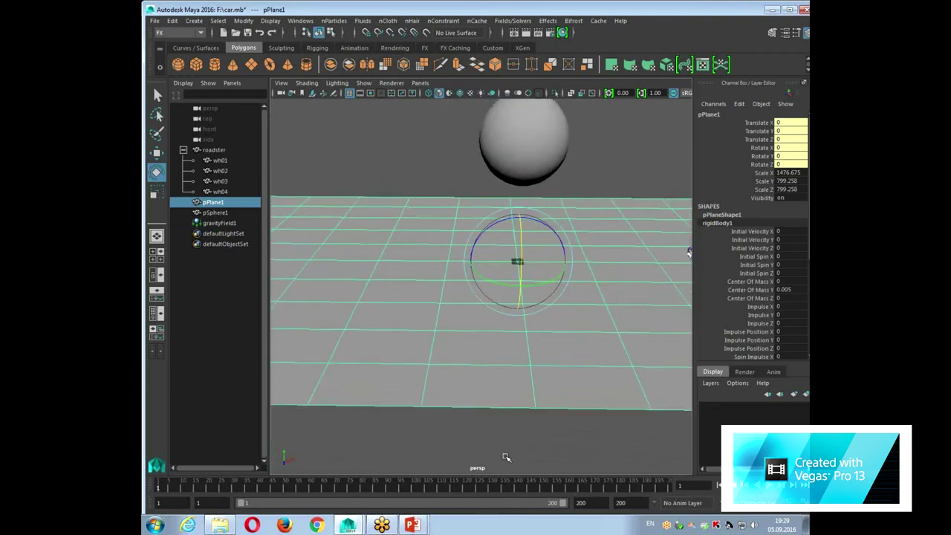
left_click(524, 143)
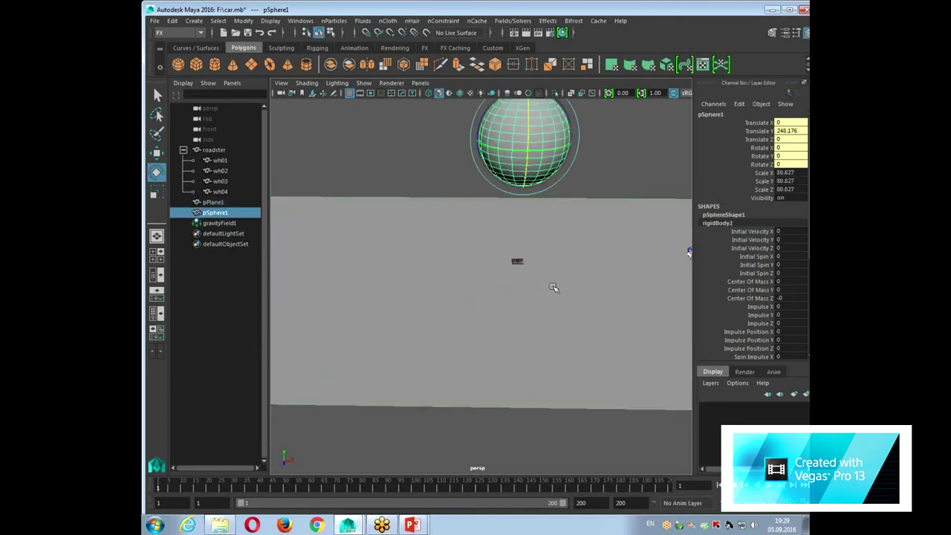
key("Delete")
left_click_drag(424, 401, 502, 403, "alt")
left_click_drag(562, 330, 571, 307, "alt")
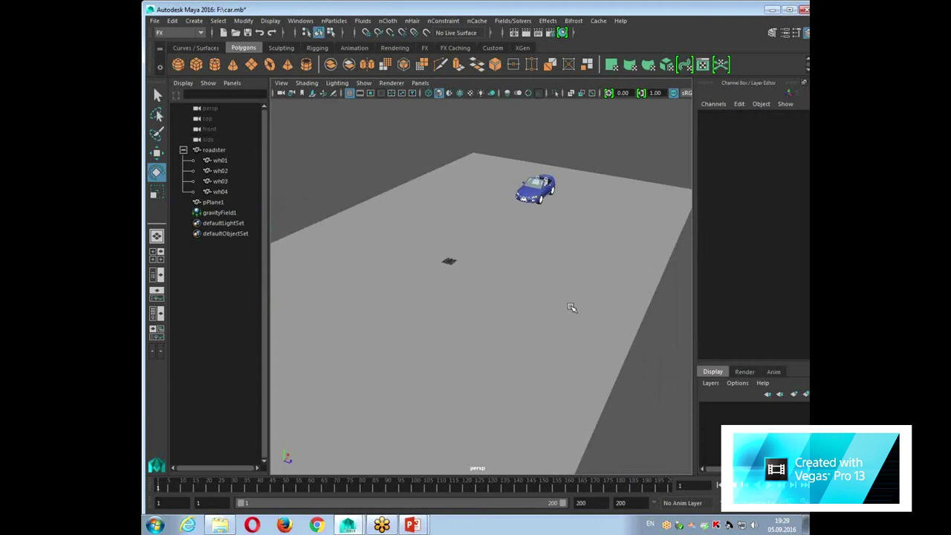
Play the car's drive animation and scrub through it, around frames 73 and 115.
key("alt+v")
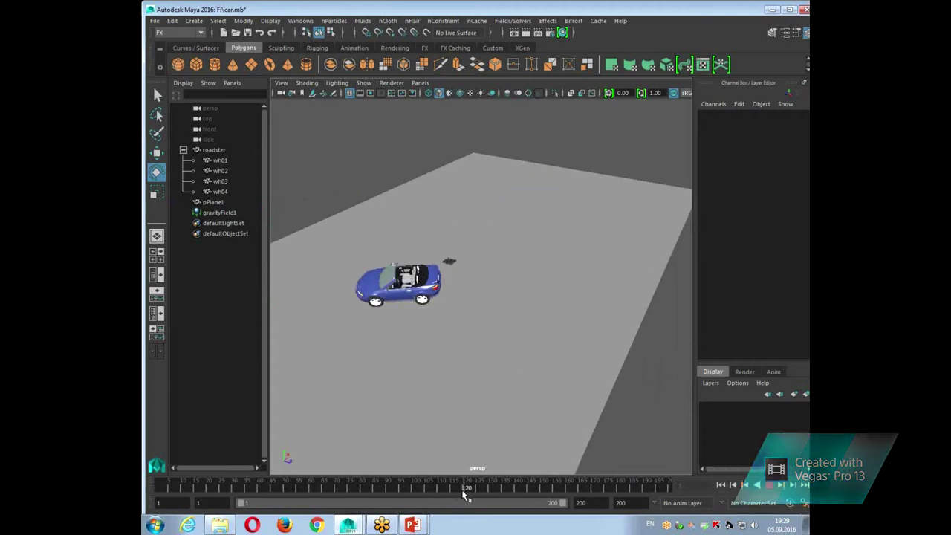
mouse_move(434, 494)
left_mouse_down()
mouse_move(347, 488)
mouse_move(461, 488)
mouse_move(169, 486)
left_mouse_up()
left_click_drag(651, 380, 587, 362, "alt")
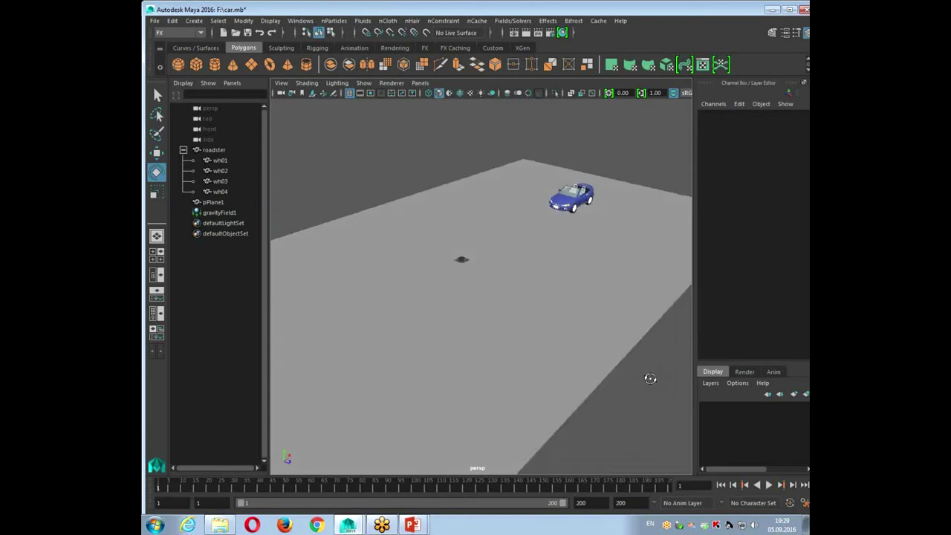
left_click_drag(355, 488, 449, 488)
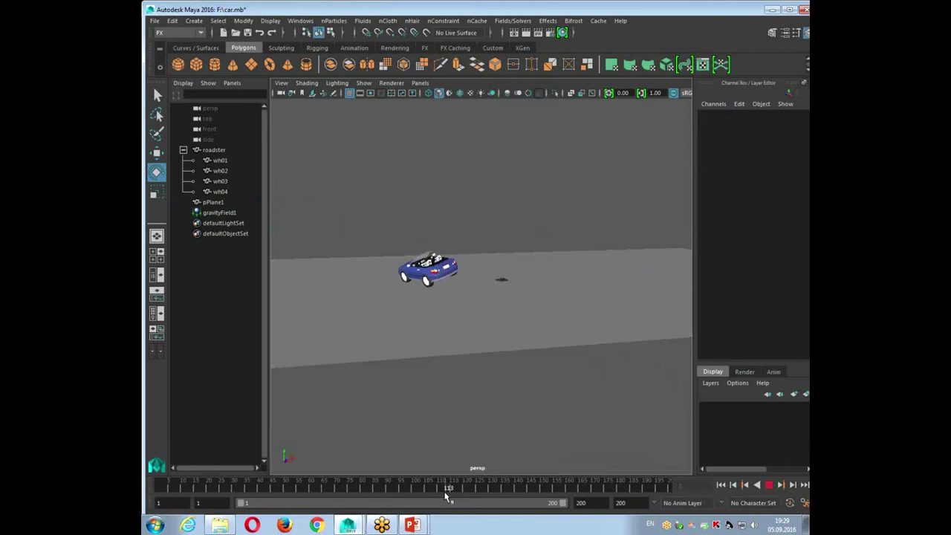
left_click_drag(414, 391, 414, 416, "alt")
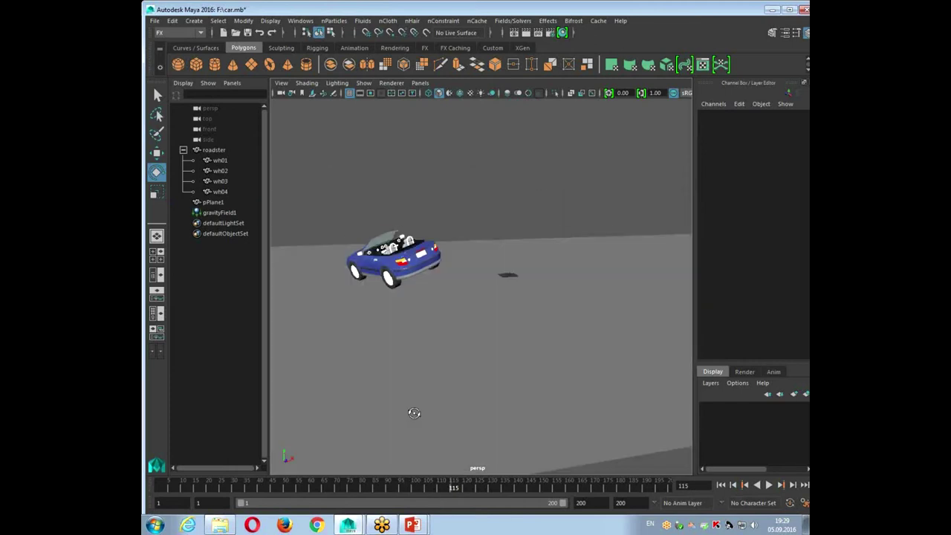
Lower pPlane1 to Translate Y -7.859, rewind to frame 1, and select roadster.
left_click(429, 420)
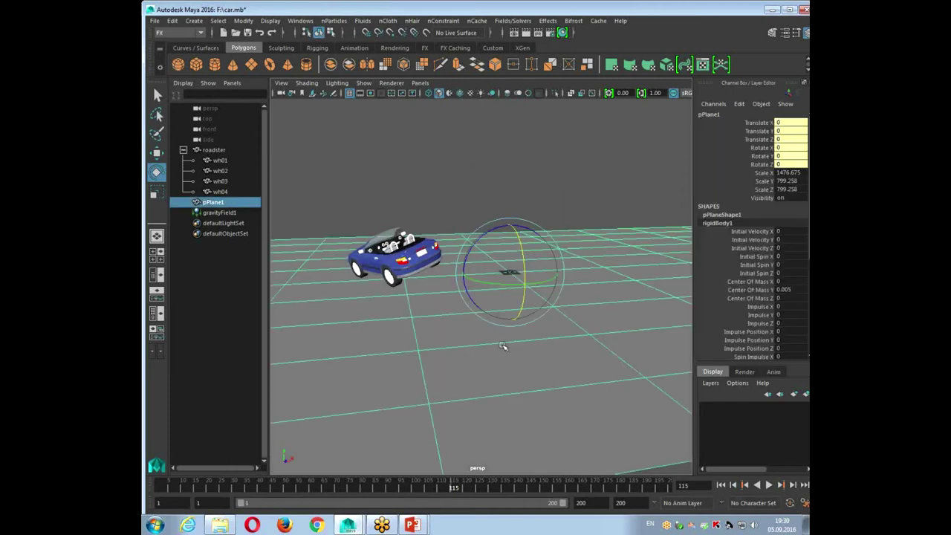
key("w")
left_click_drag(511, 221, 511, 227)
mouse_move(468, 348)
left_mouse_down("alt")
mouse_move(386, 344)
mouse_move(391, 363)
left_mouse_up("alt")
left_click(720, 485)
mouse_move(560, 355)
left_mouse_down("alt")
mouse_move(553, 369)
mouse_move(616, 217)
left_mouse_up("alt")
left_click(606, 218)
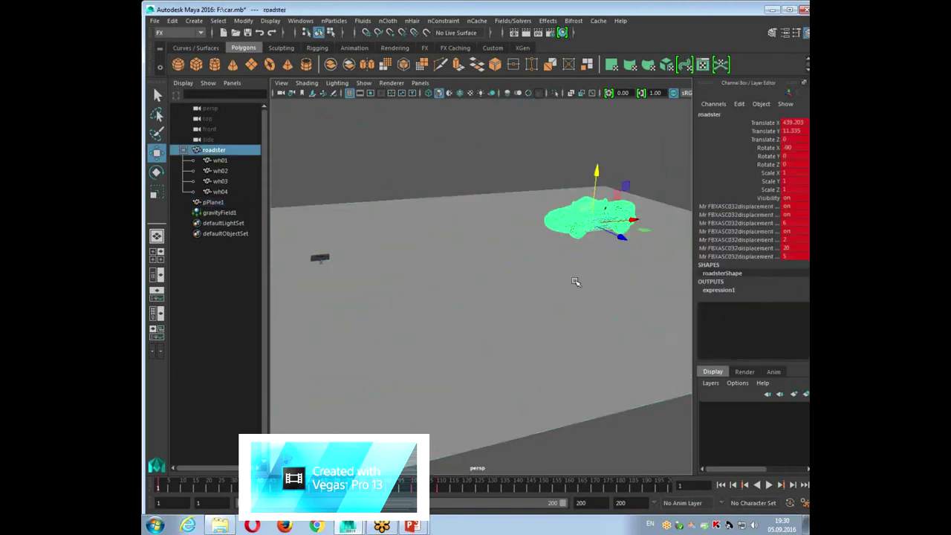
Make the roadster a passive rigid body and play the simulation to frame 90.
left_click_drag(622, 443, 620, 435, "alt")
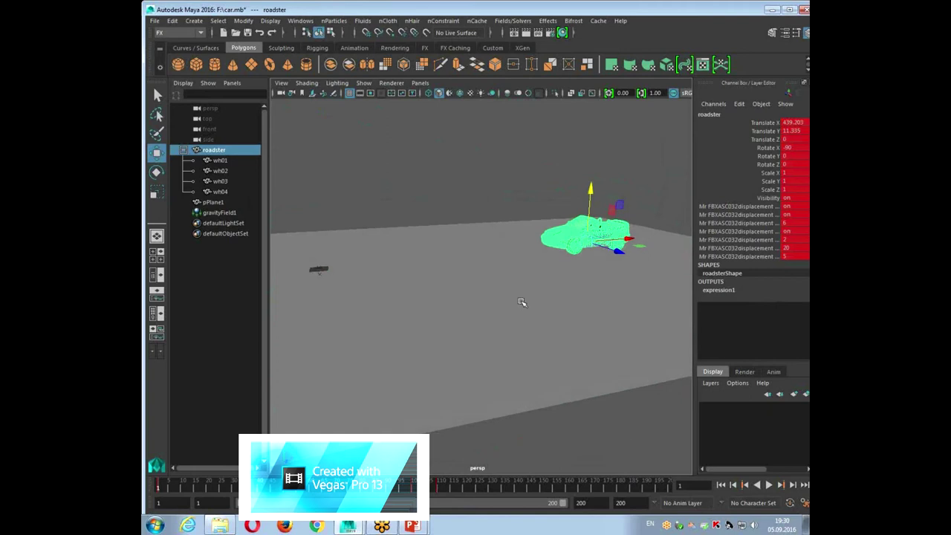
left_click(516, 21)
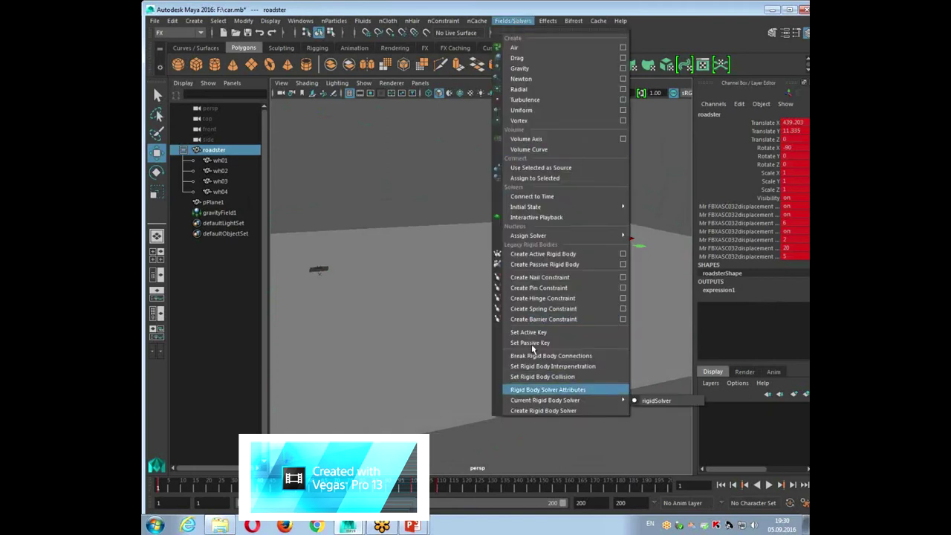
left_click(575, 266)
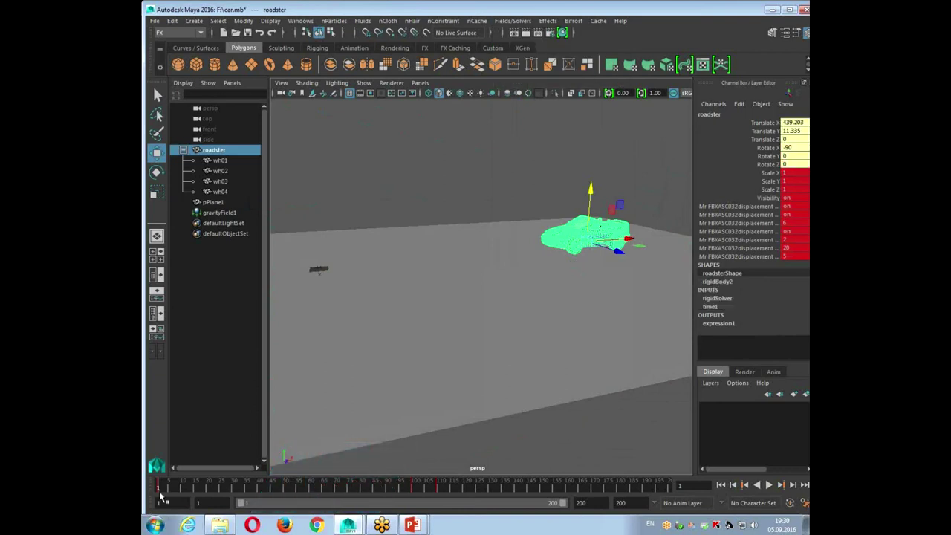
key("alt+v")
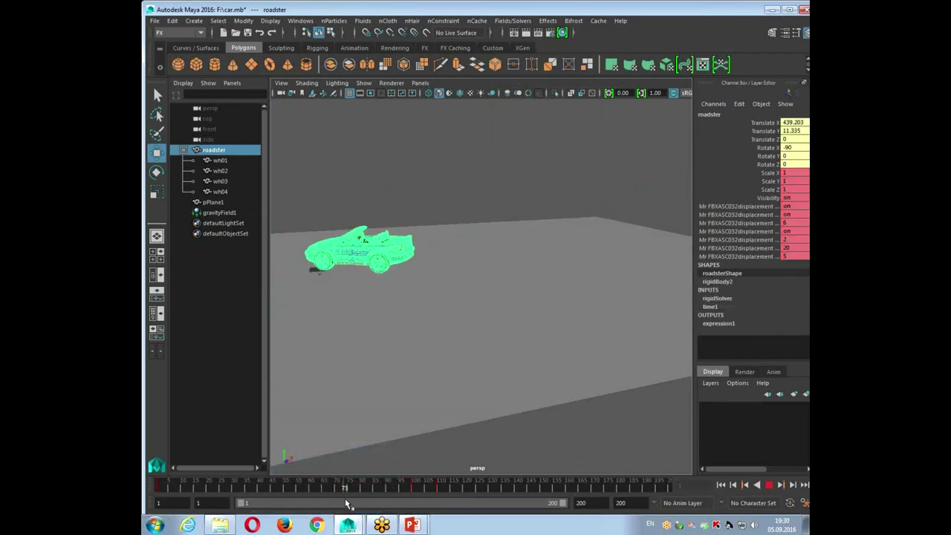
left_click_drag(375, 501, 387, 503)
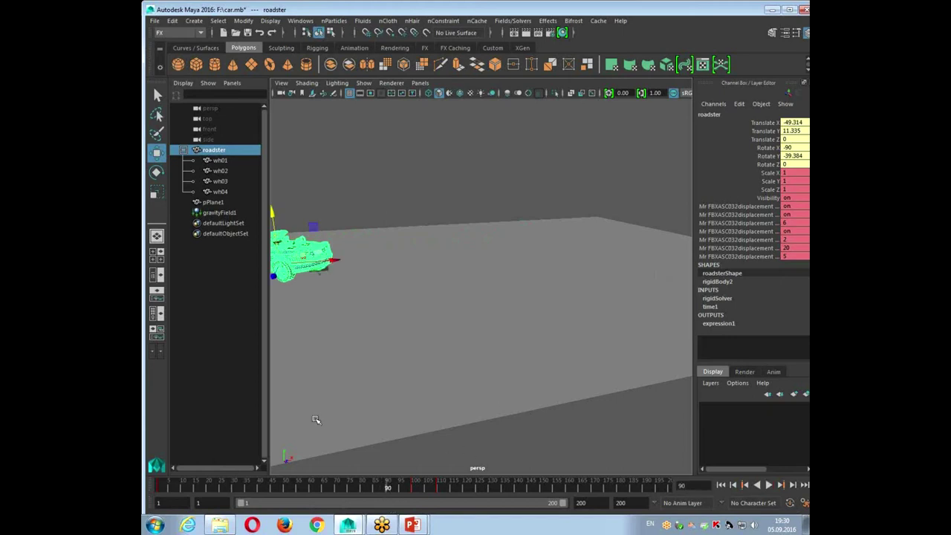
Review rigidBody2 settings (Active off, Mass 1, Bounciness 0.6) while stepping to frame 109.
left_click(717, 282)
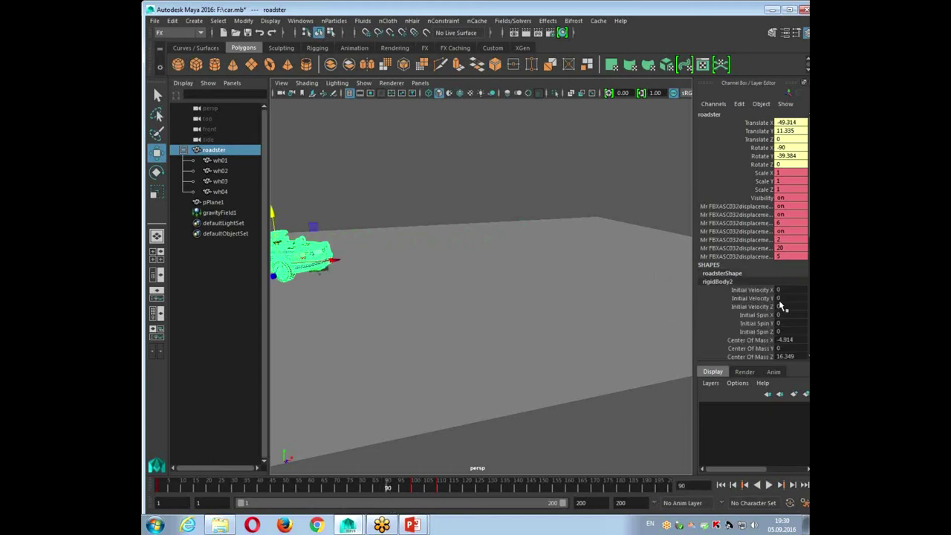
scroll(732, 342, "down", 3)
scroll(732, 341, "down", 3)
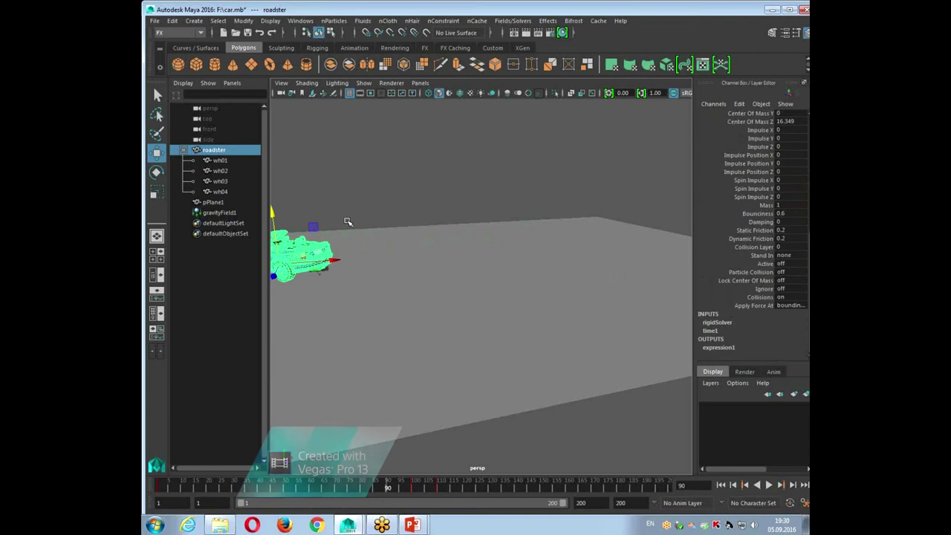
mouse_move(484, 187)
left_mouse_down("alt")
mouse_move(399, 203)
mouse_move(547, 172)
mouse_move(380, 202)
left_mouse_up("alt")
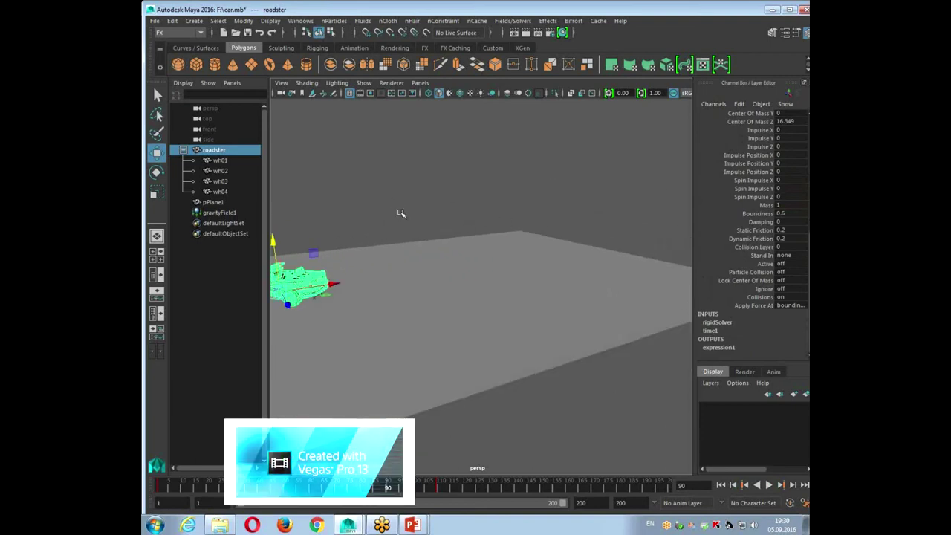
key("f")
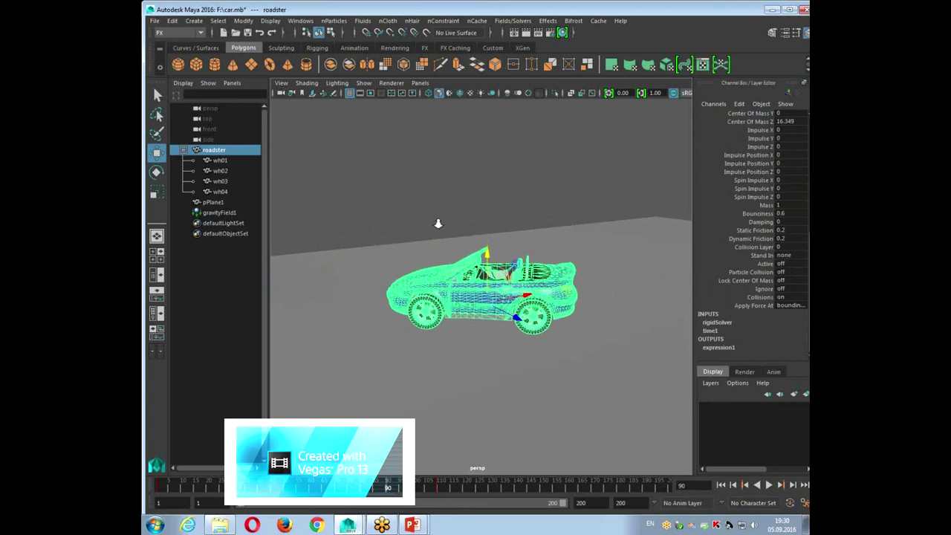
mouse_move(506, 326)
left_mouse_down("alt")
mouse_move(441, 229)
mouse_move(497, 231)
left_mouse_up("alt")
left_click_drag(389, 490, 435, 498)
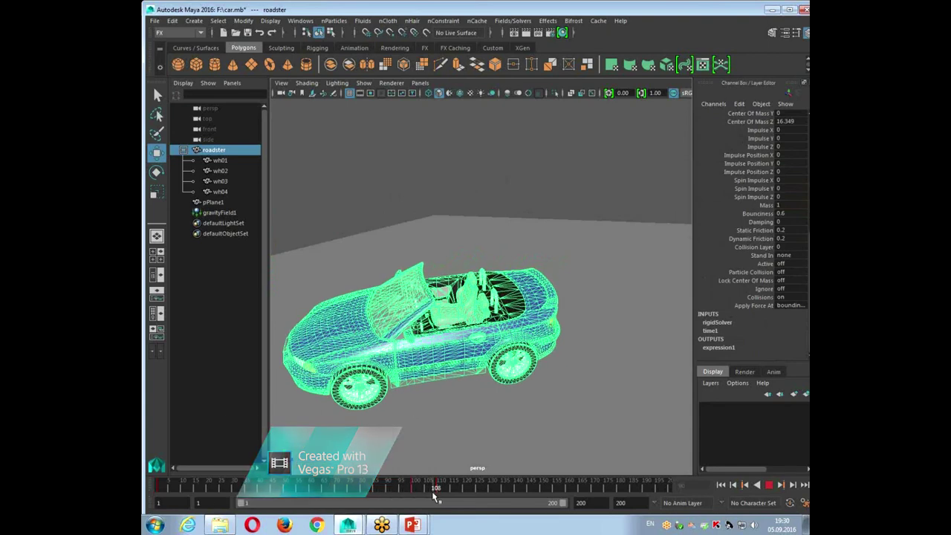
left_click_drag(436, 498, 436, 499)
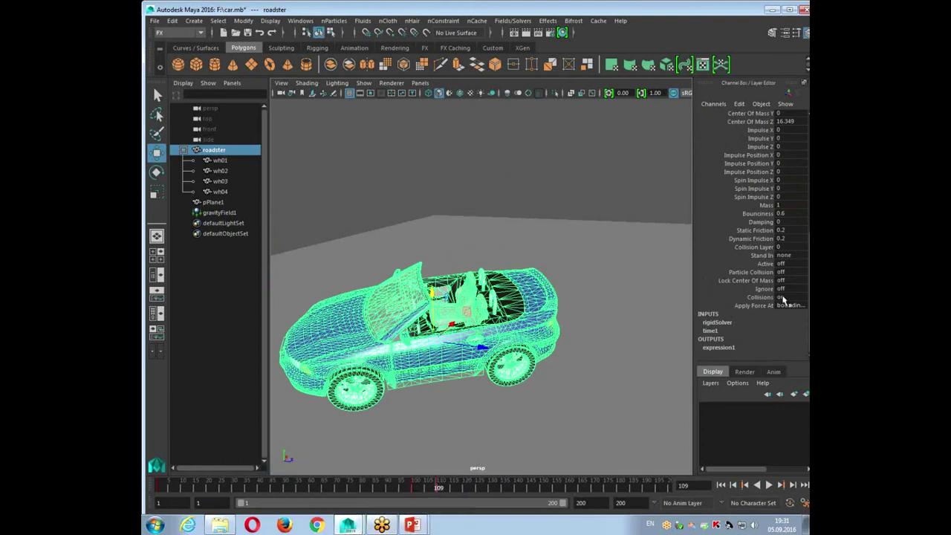
left_click(762, 264)
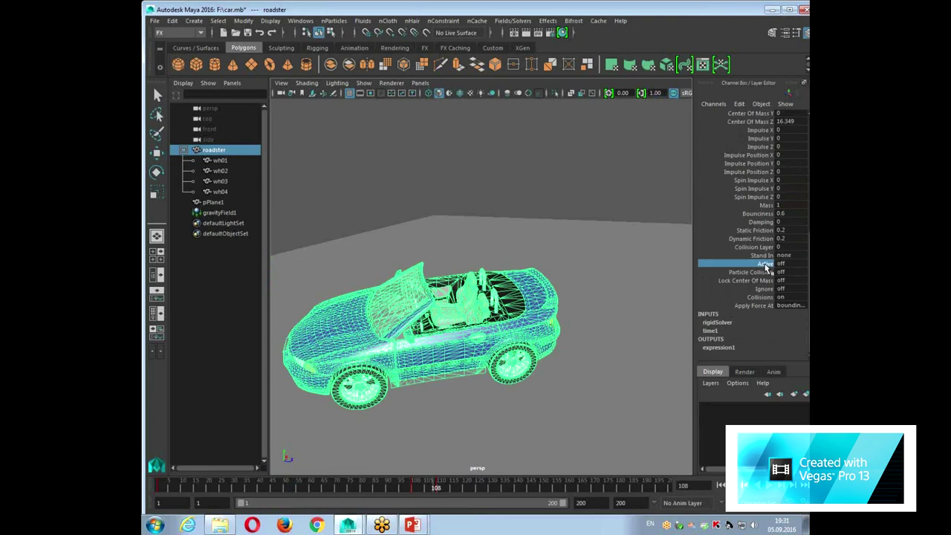
Key the roadster's rigid body Active attribute as off at frame 108.
right_click(767, 269)
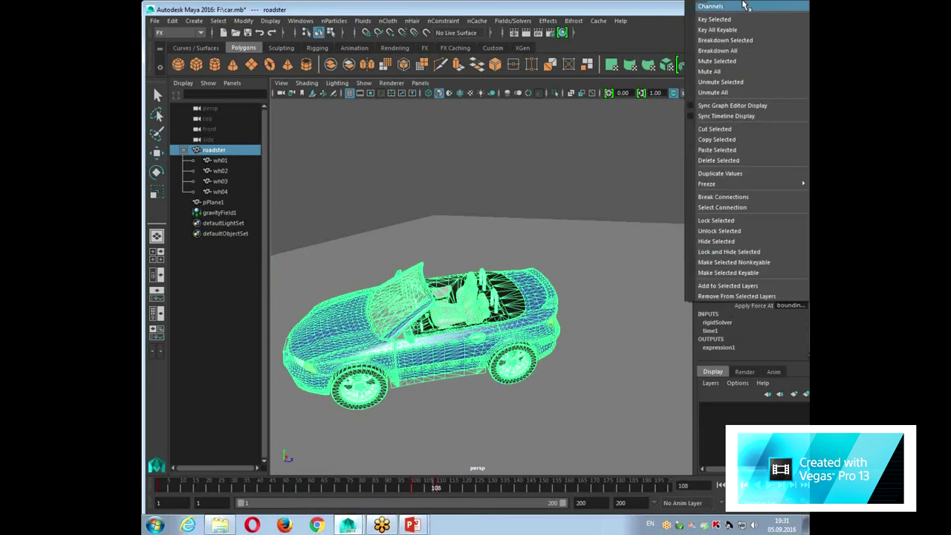
left_click(621, 181)
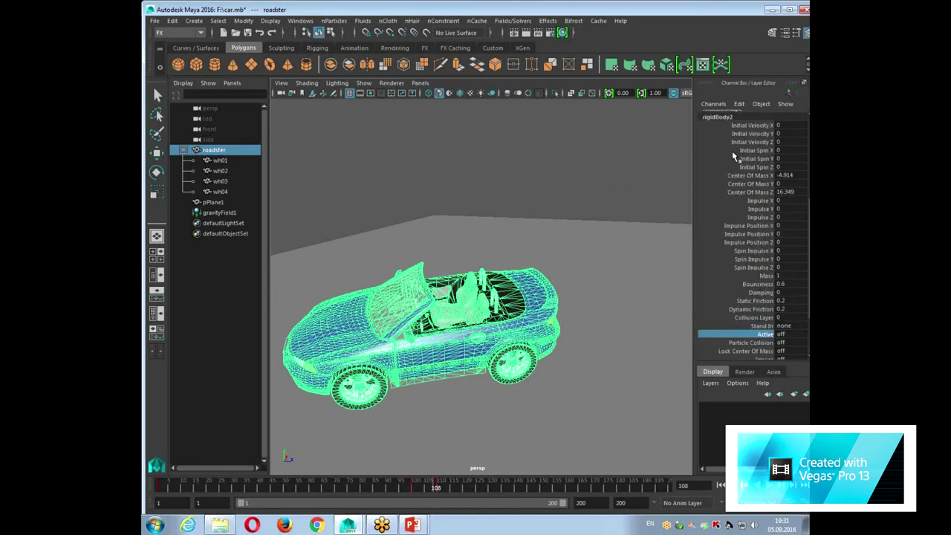
scroll(732, 155, "up", 3)
right_click(769, 357)
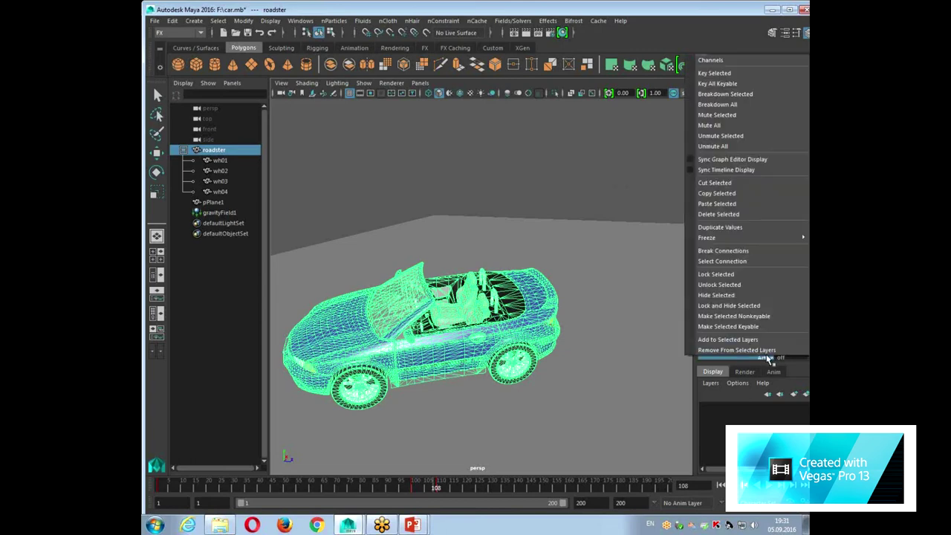
left_click(782, 80)
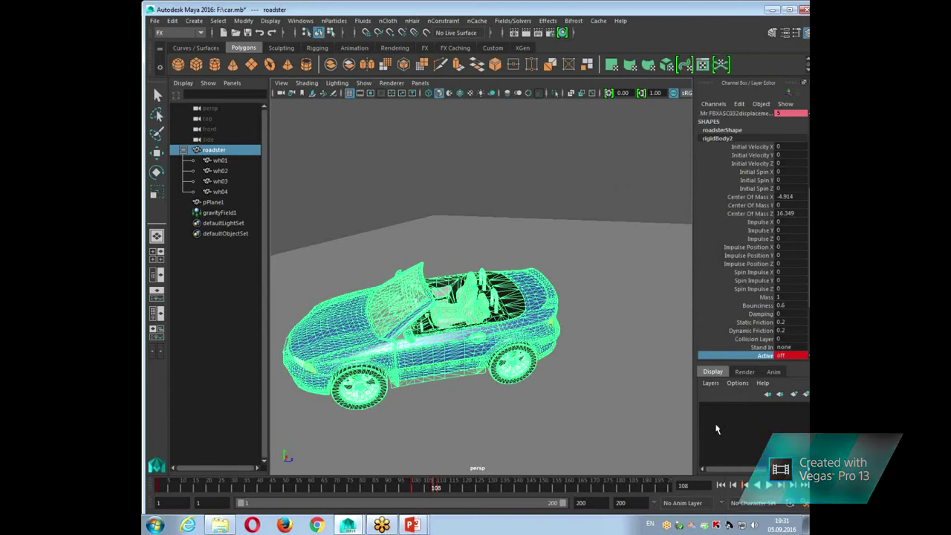
Set Active to 1 and key it at frame 109, then play the simulation from the start.
left_click(438, 490)
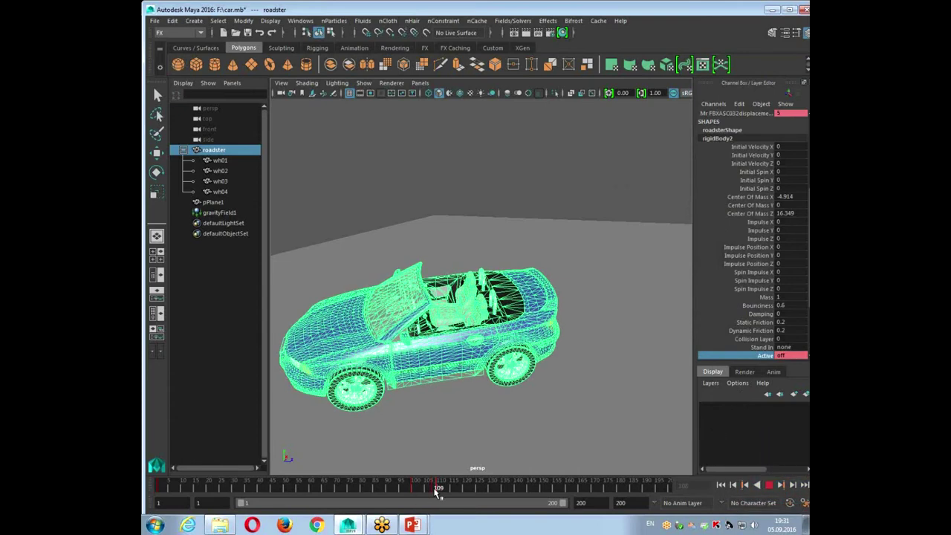
left_click(792, 356)
type("1")
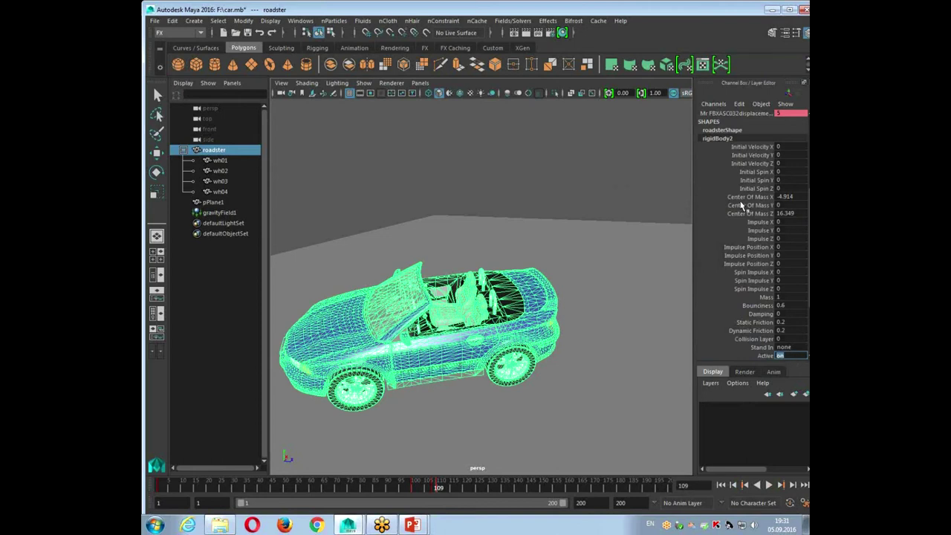
right_click(766, 358)
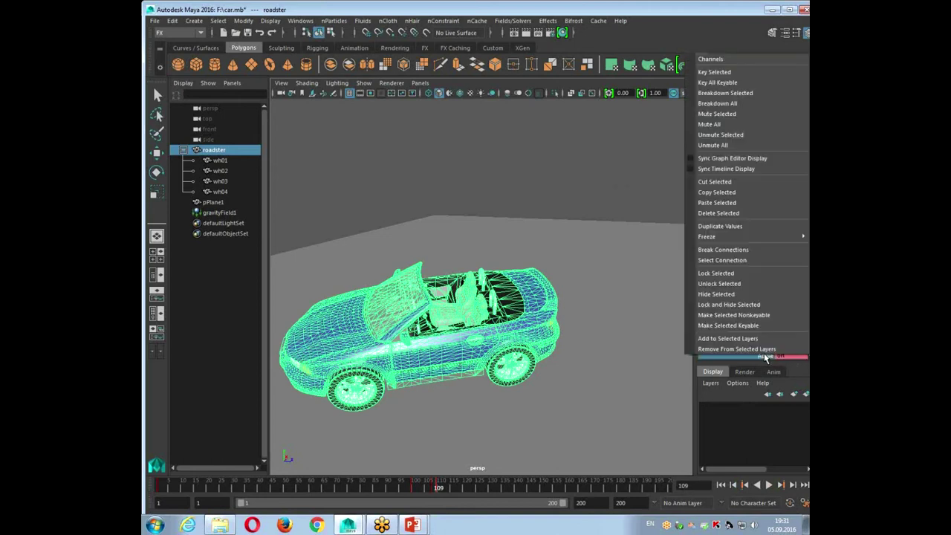
left_click(739, 72)
left_click(213, 486)
key("alt+v")
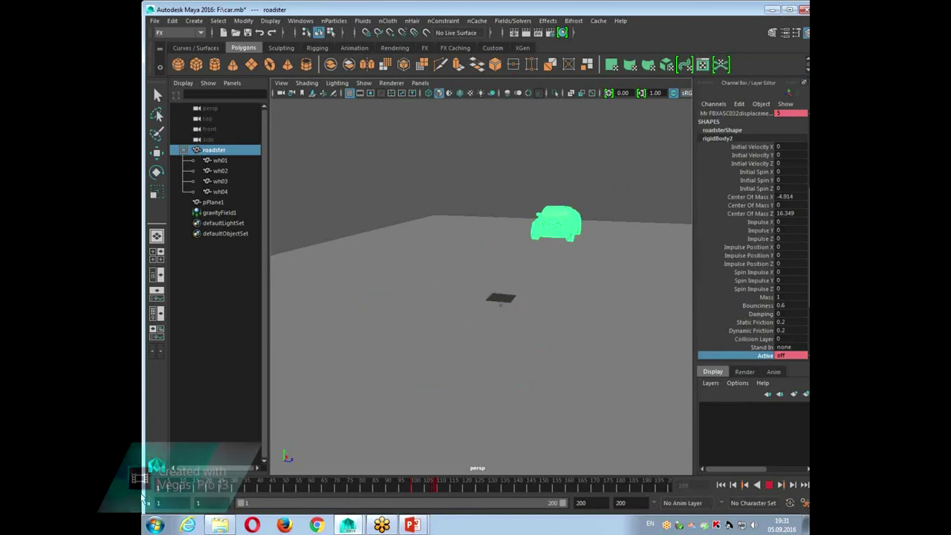
Widen the view, clear the selection, and play the simulation until frame 36.
left_click_drag(595, 152, 488, 335, "alt")
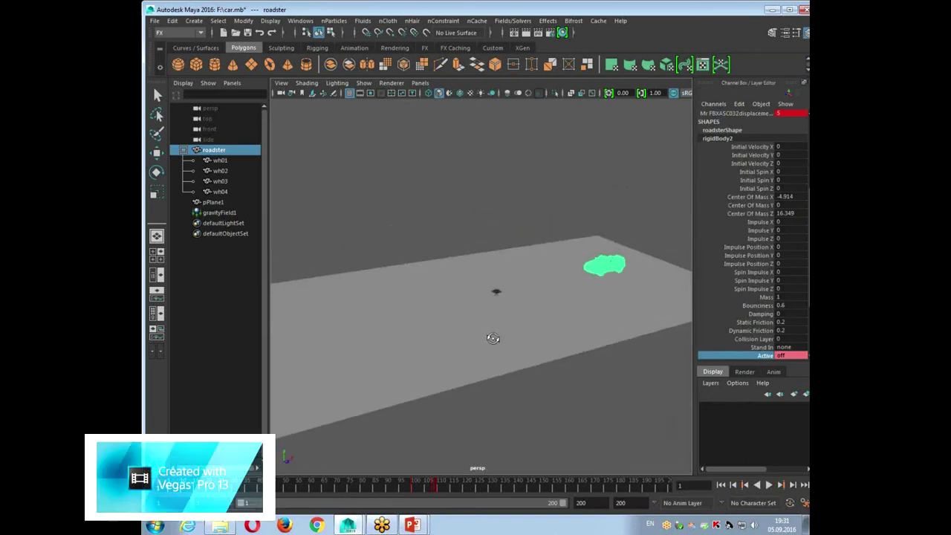
left_click(527, 395)
left_click(770, 487)
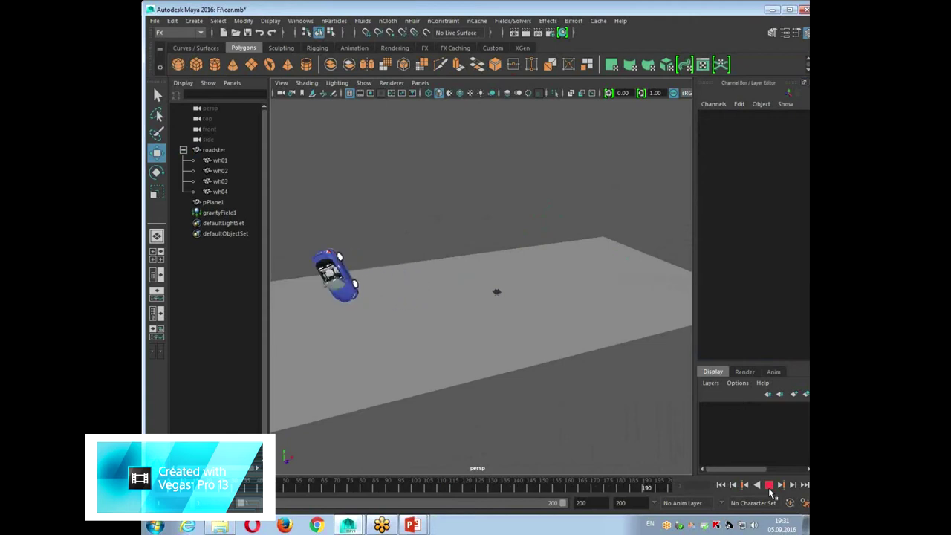
left_click(770, 486)
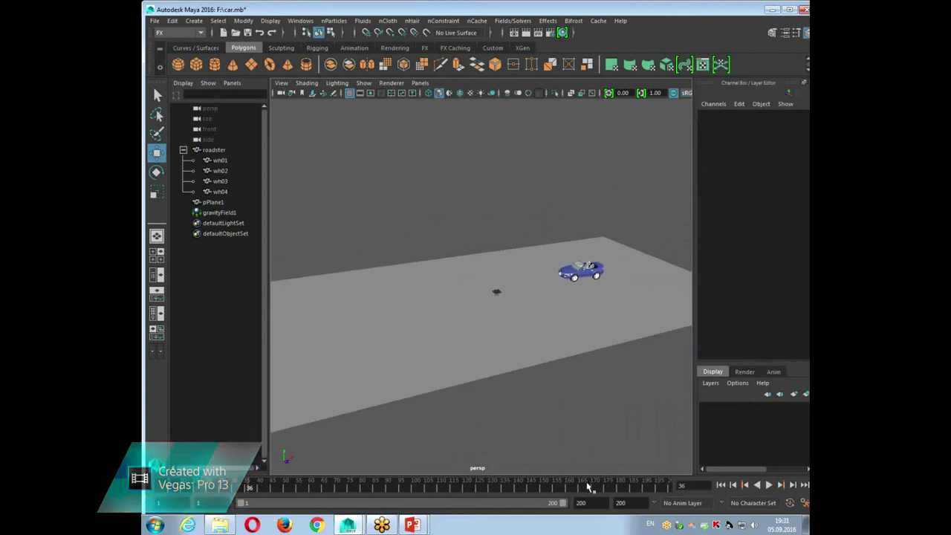
Set the animation end to 500 frames and replay the car simulation from frame 1.
type("50")
key("Return")
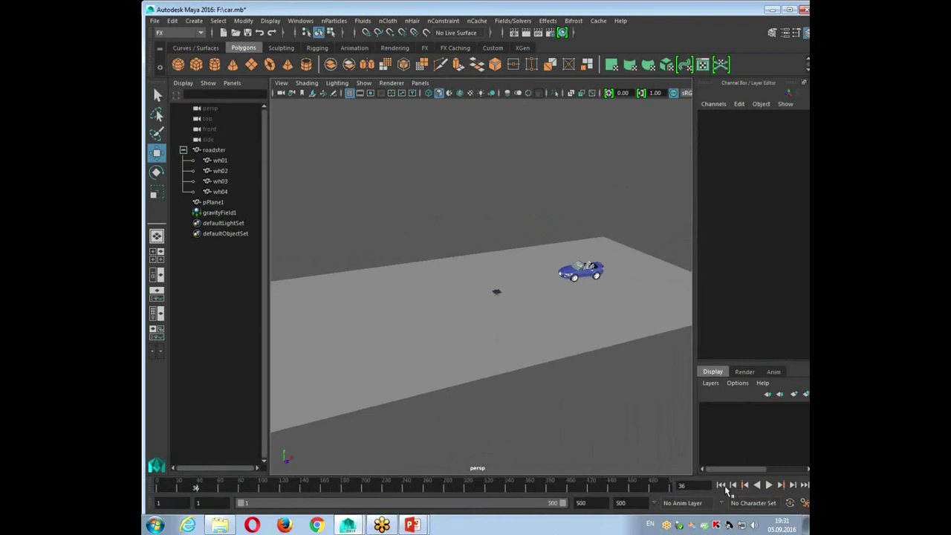
left_click(722, 485)
left_click(769, 485)
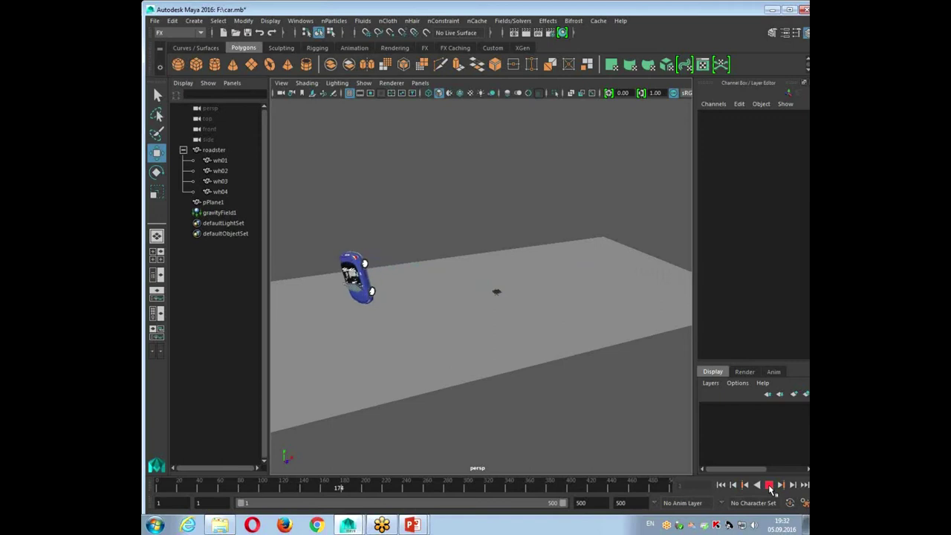
left_click(770, 486)
left_click(720, 485)
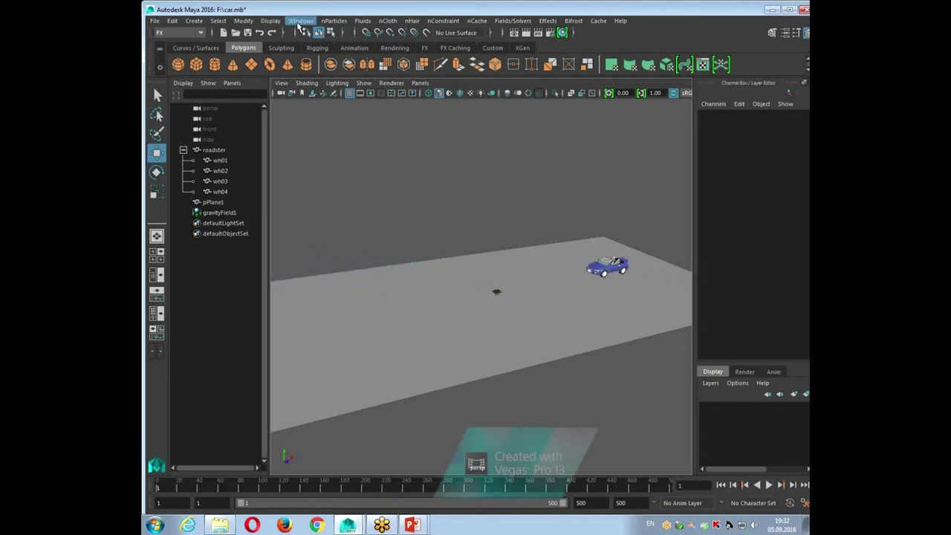
Confirm in the Dynamic Relationships editor that the roadster is connected to gravityField1.
left_click(276, 22)
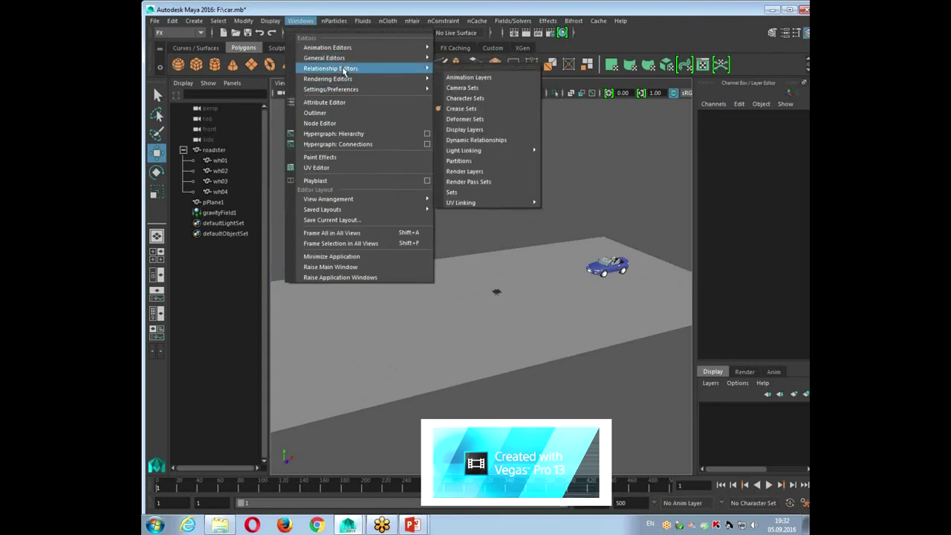
left_click(486, 139)
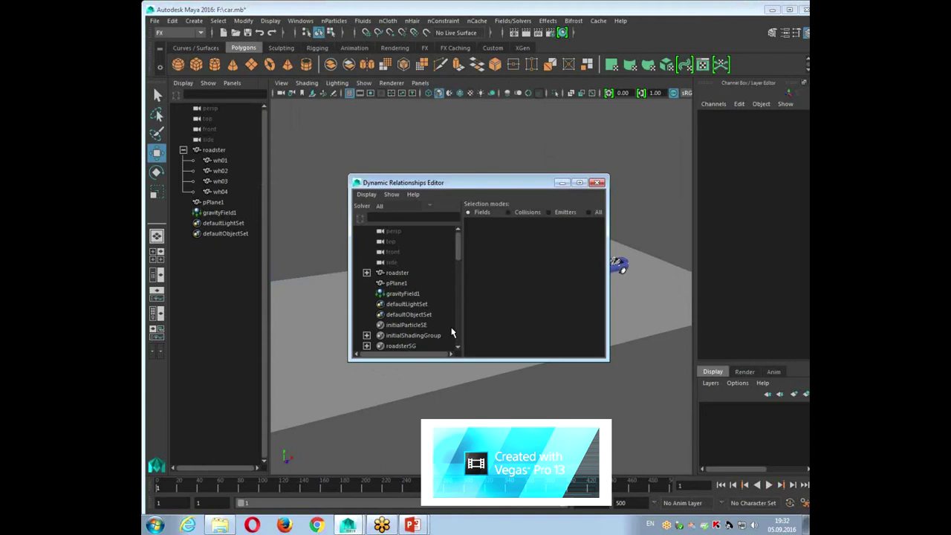
left_click(400, 273)
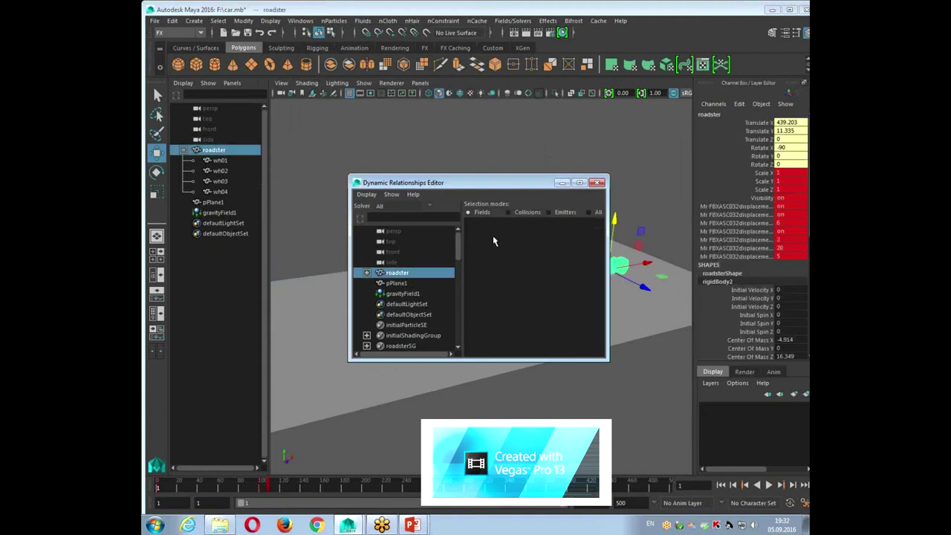
left_click(600, 183)
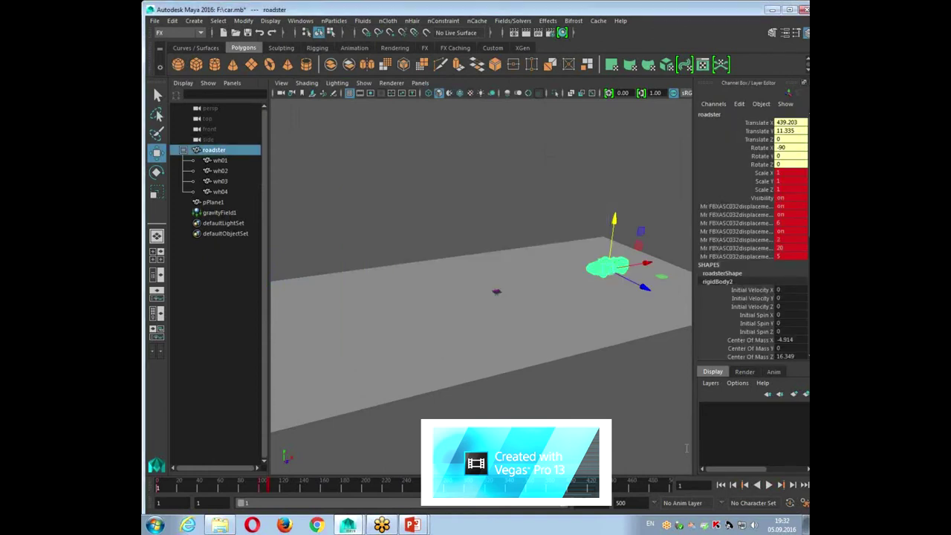
left_click(639, 414)
Replay the car simulation from the start from a lower camera angle.
mouse_move(543, 364)
left_mouse_down("alt")
mouse_move(530, 373)
mouse_move(547, 362)
mouse_move(567, 311)
mouse_move(577, 315)
left_mouse_up("alt")
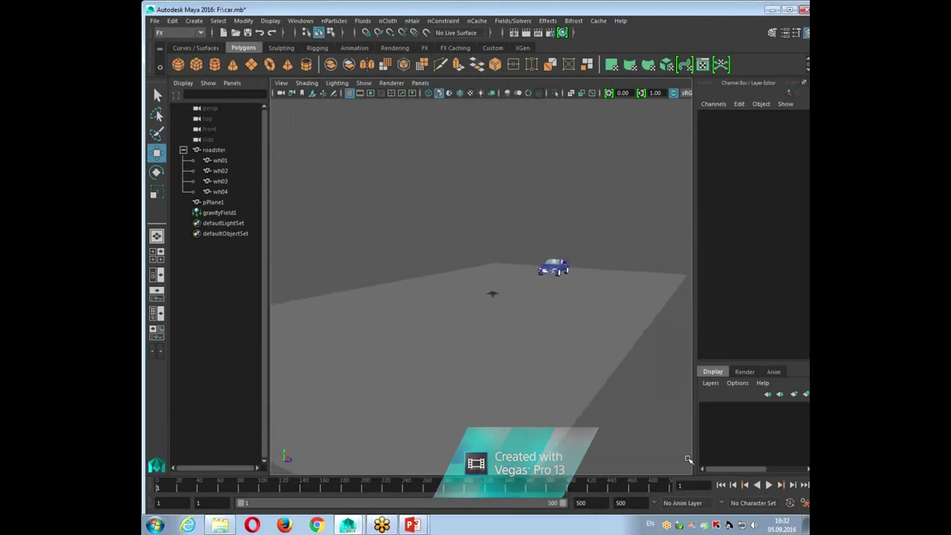
left_click(768, 485)
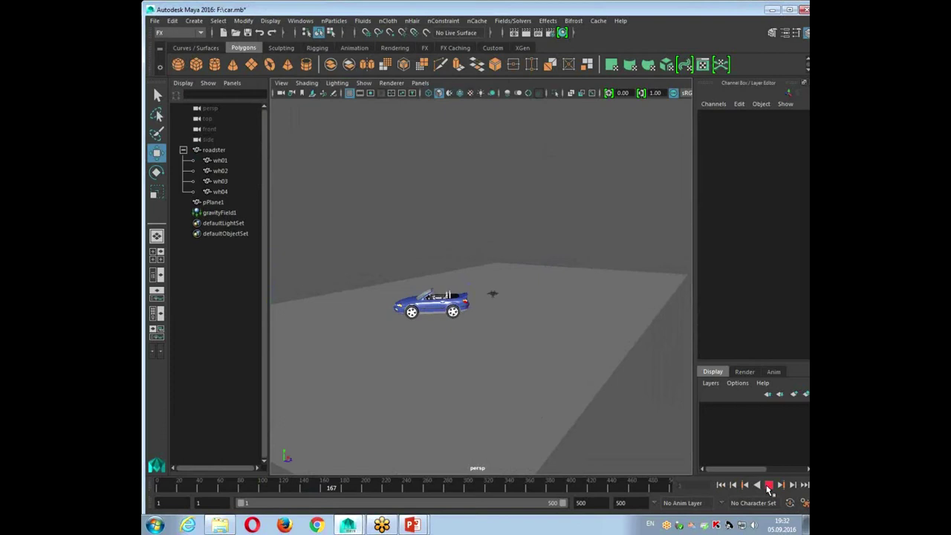
left_click(769, 485)
left_click(721, 485)
left_click(769, 485)
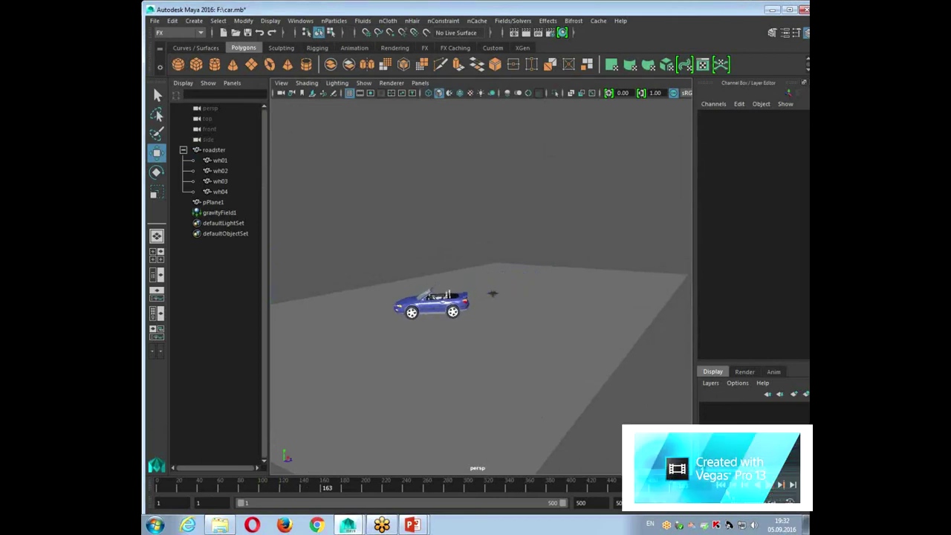
Set gravityField1 Magnitude to 50, play the simulation, and rewind to frame 1.
left_click(219, 212)
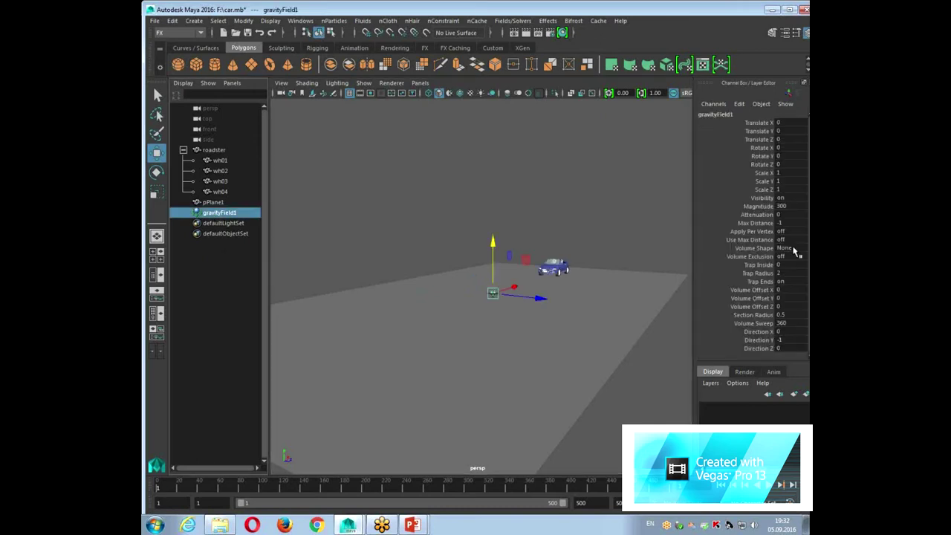
double_click(785, 208)
type("50")
key("Return")
left_click(772, 487)
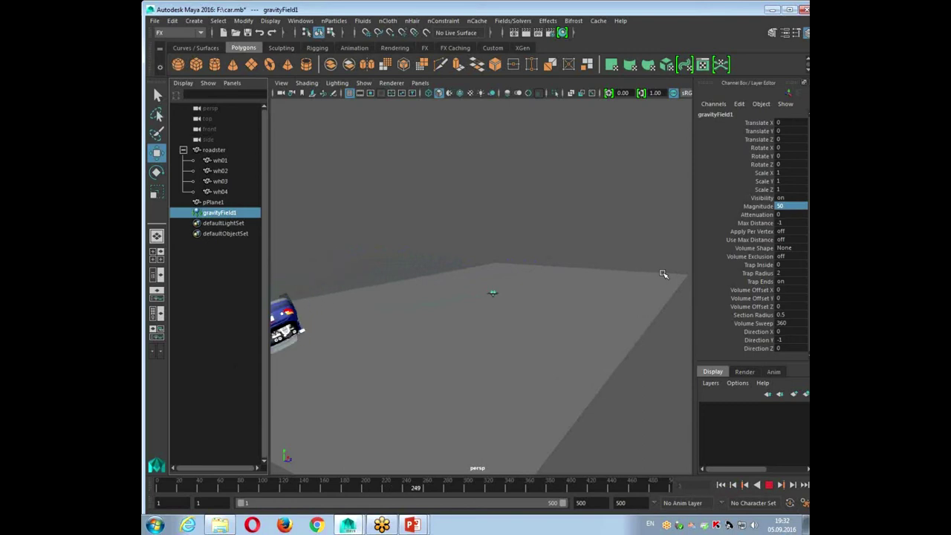
left_click(768, 485)
left_click(720, 484)
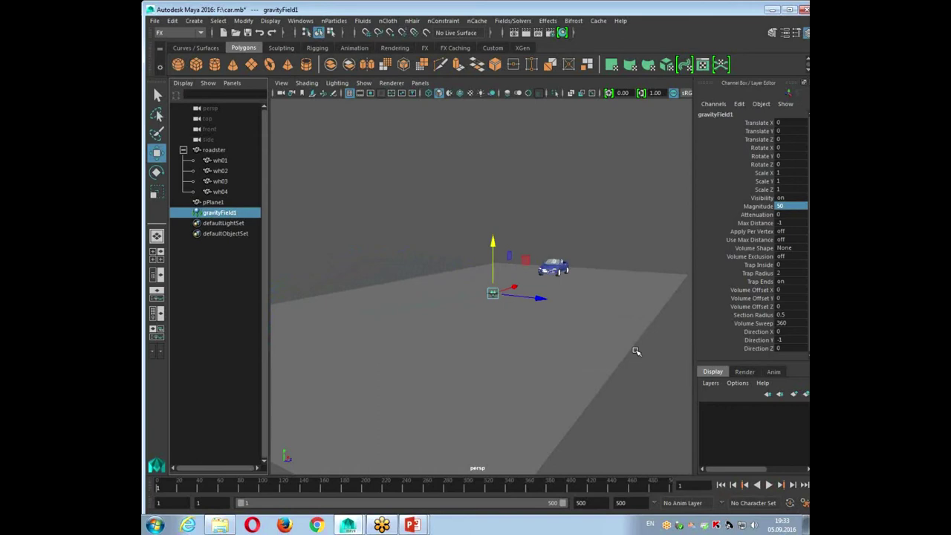
Change the gravity Magnitude to 70, replay the simulation, and rewind.
left_click(786, 207)
type("00")
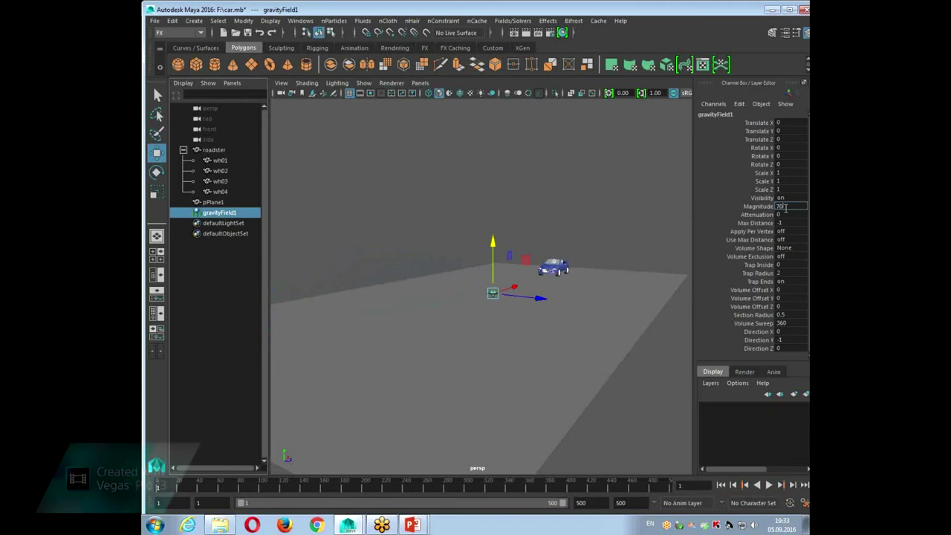
key("Return")
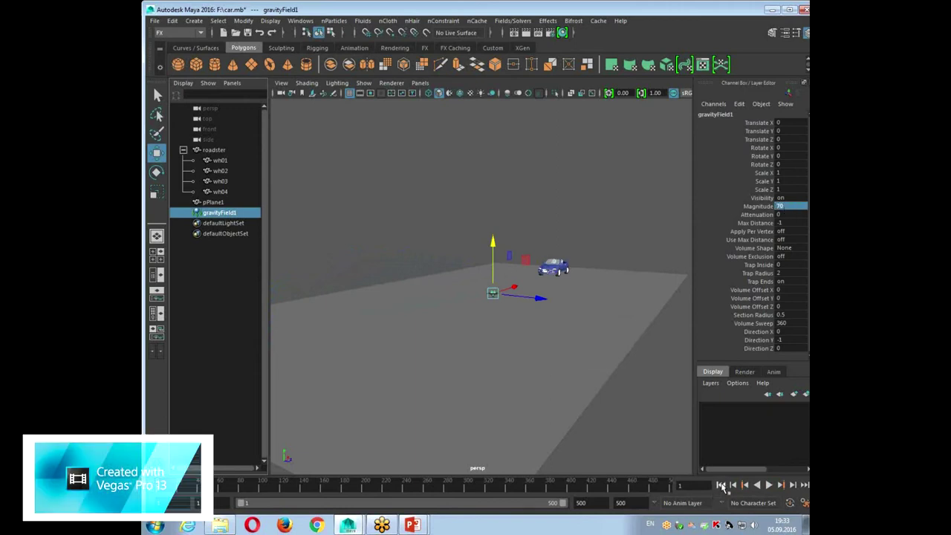
left_click(768, 485)
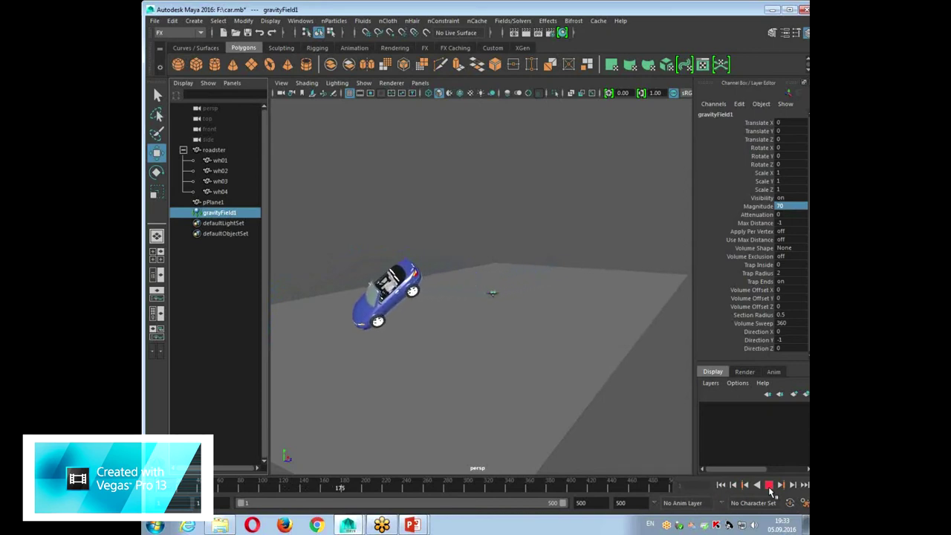
left_click(770, 487)
left_click(721, 485)
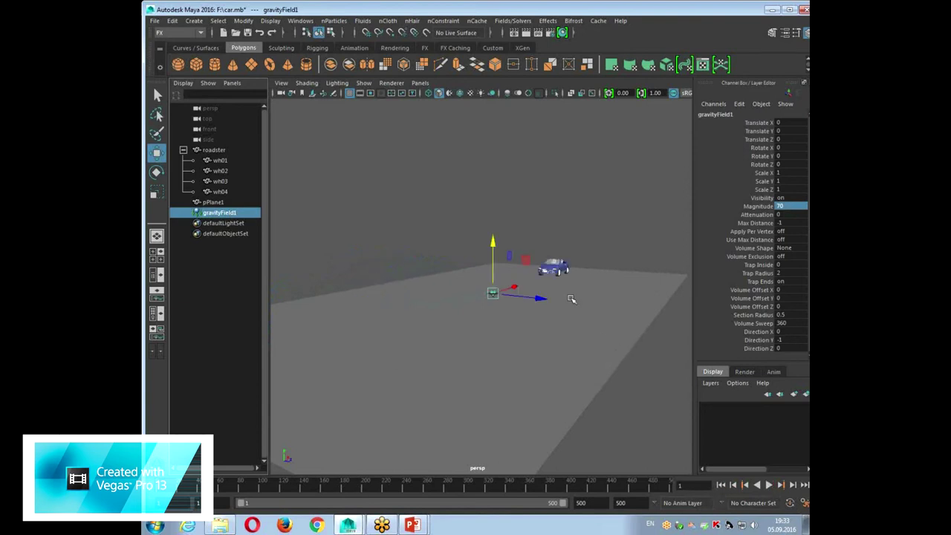
Shorten the playback range to end at frame 225 and play the roadster's simulation.
left_click(557, 270)
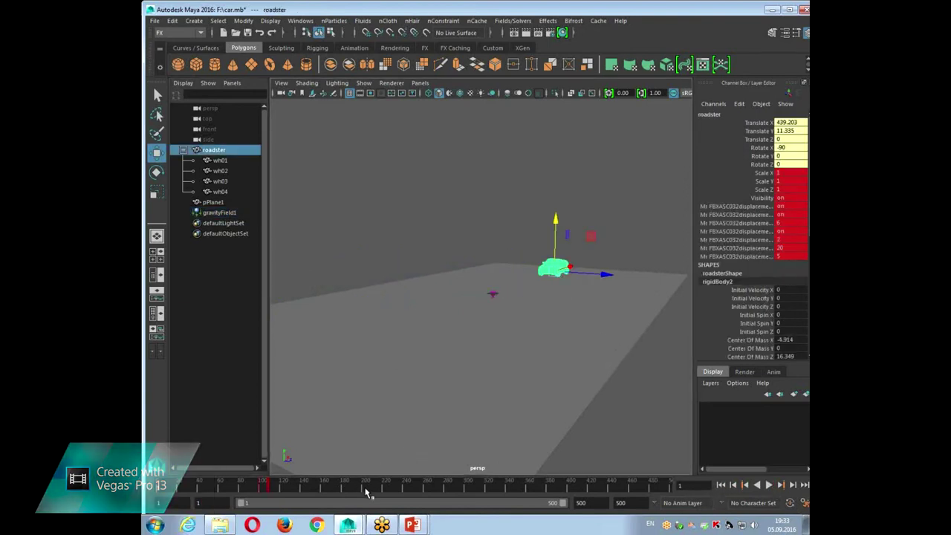
mouse_move(565, 503)
left_mouse_down()
mouse_move(462, 503)
mouse_move(382, 522)
left_mouse_up()
key("alt+v")
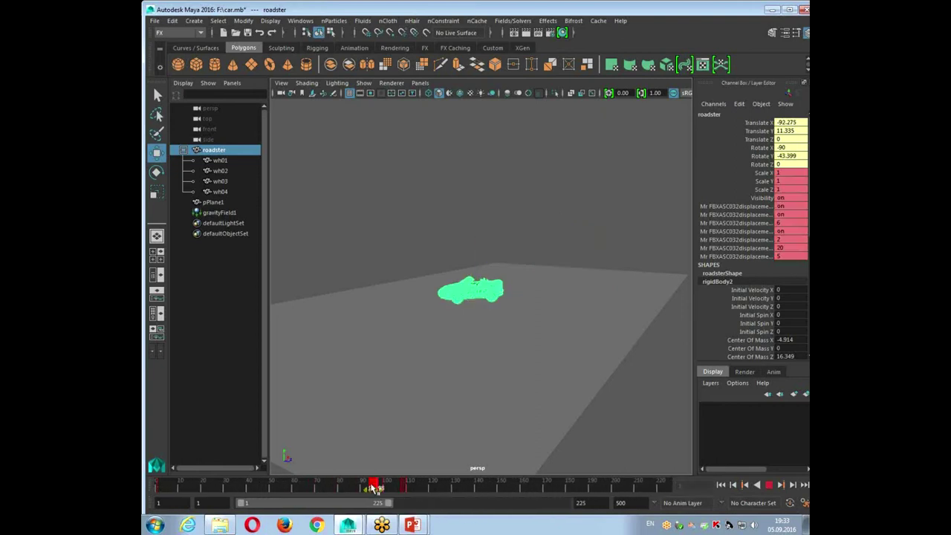
left_click_drag(372, 488, 444, 494, "shift")
key("Escape")
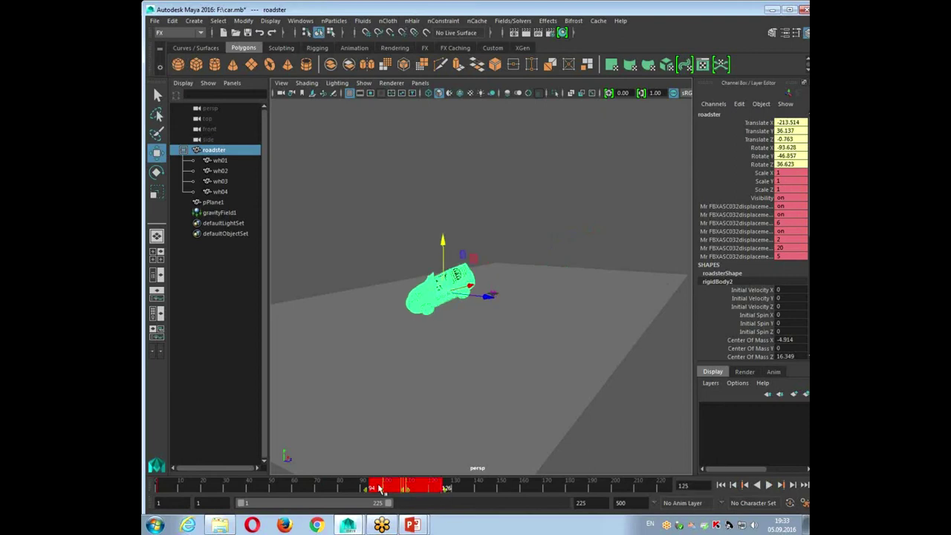
left_click(383, 491)
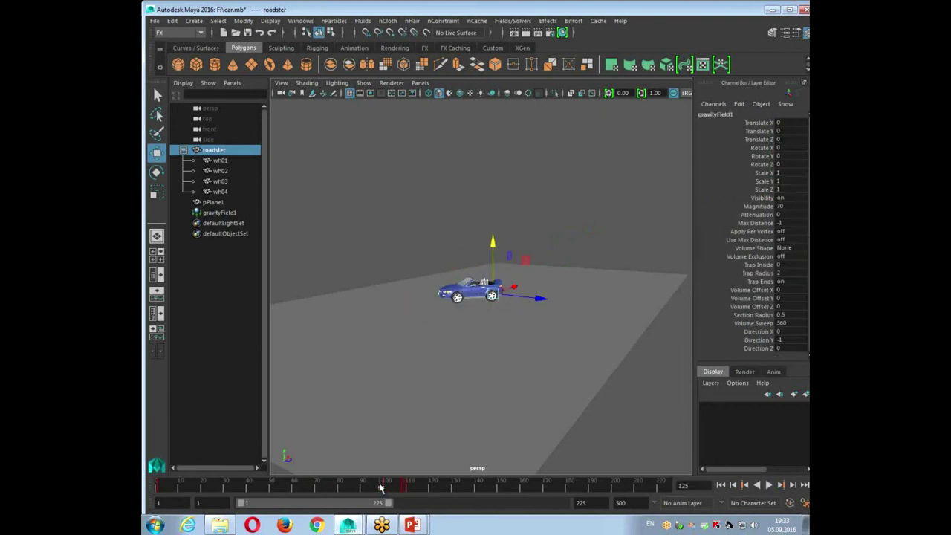
Reselect the roadster and play the simulation from around frame 50, back to frame 52.
left_click(463, 283)
mouse_move(370, 487)
left_mouse_down("shift")
mouse_move(396, 491)
mouse_move(365, 494)
left_mouse_up("shift")
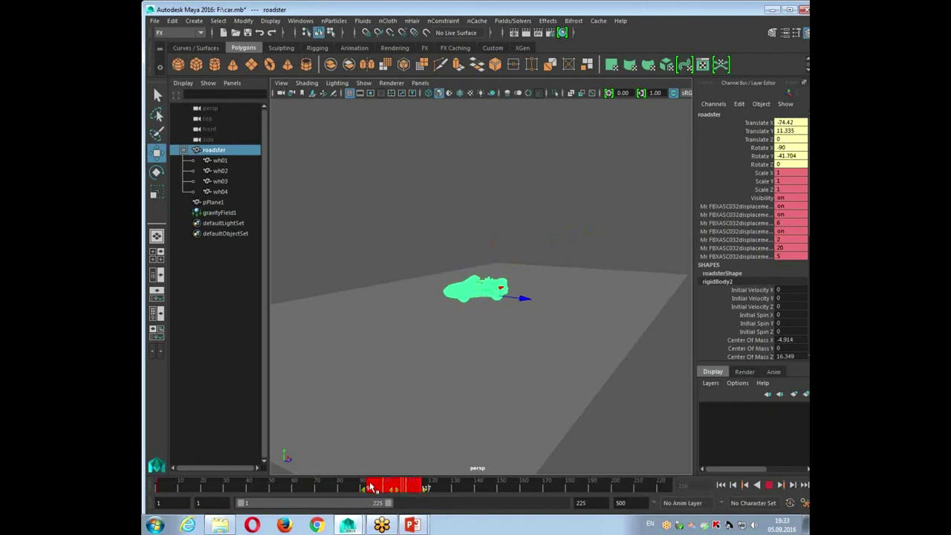
right_click(382, 487)
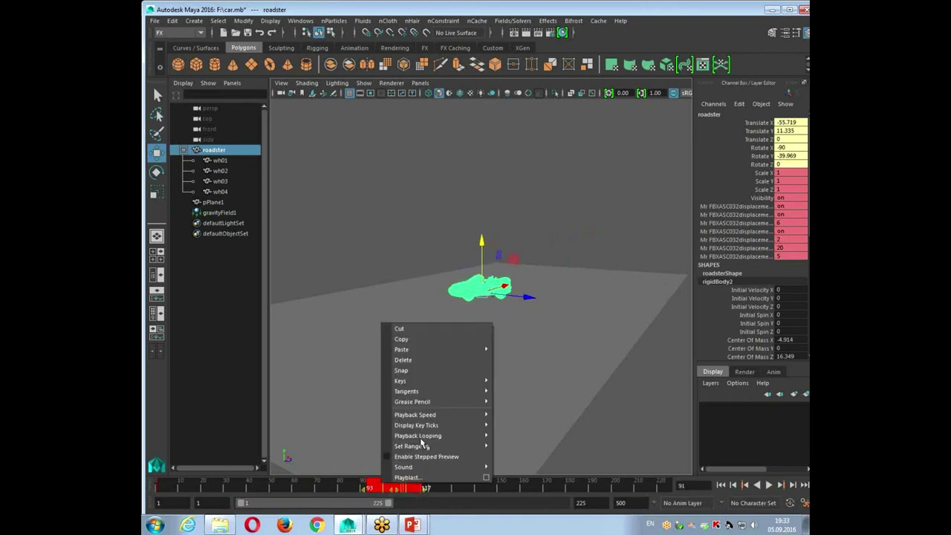
left_click(423, 332)
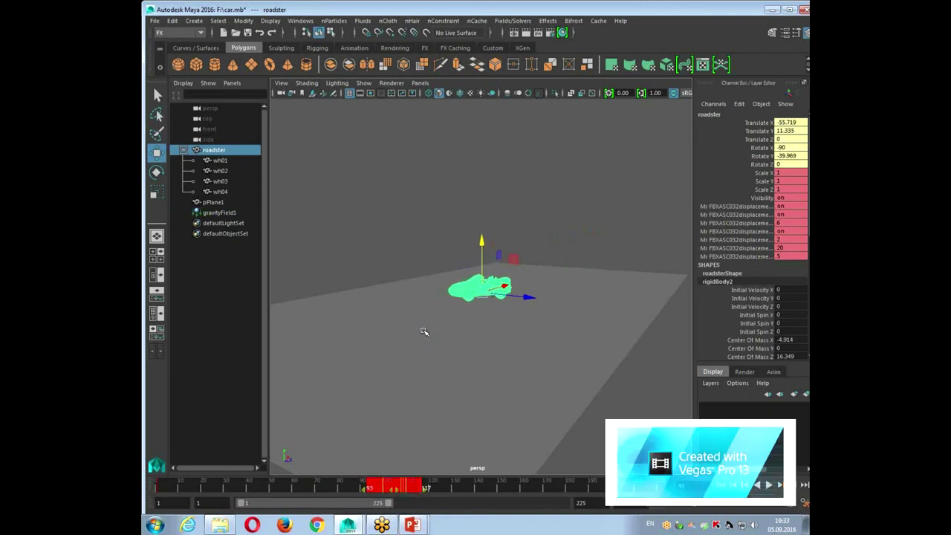
left_click(267, 490)
right_click(269, 489)
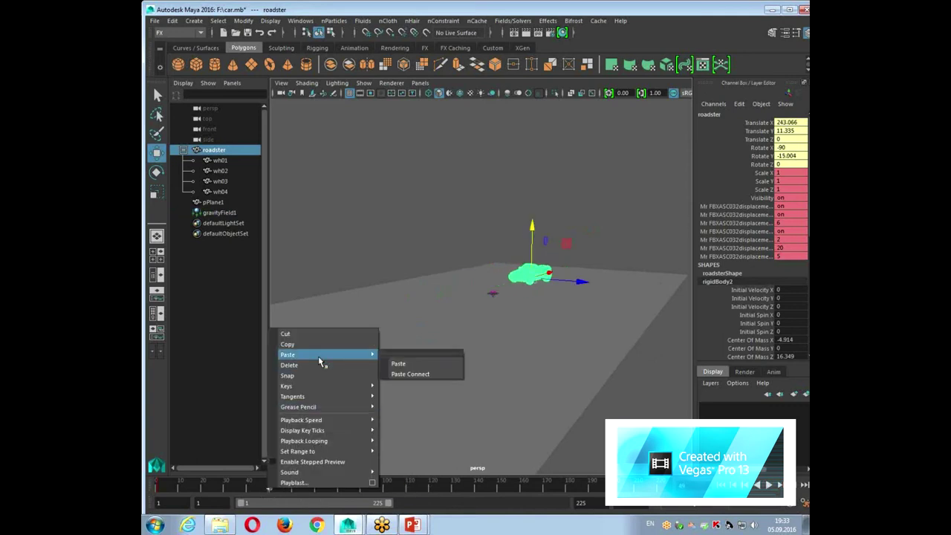
mouse_move(289, 365)
left_click(399, 364)
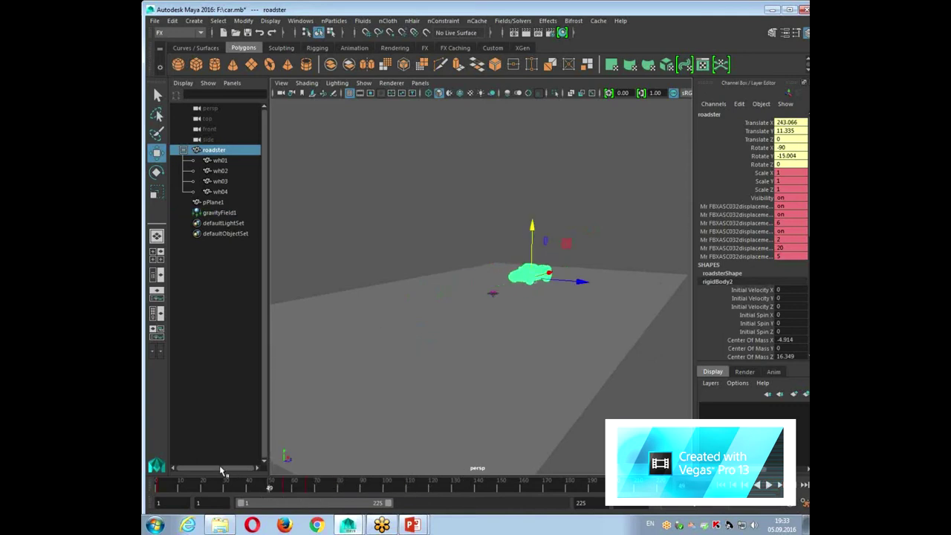
key("alt+v")
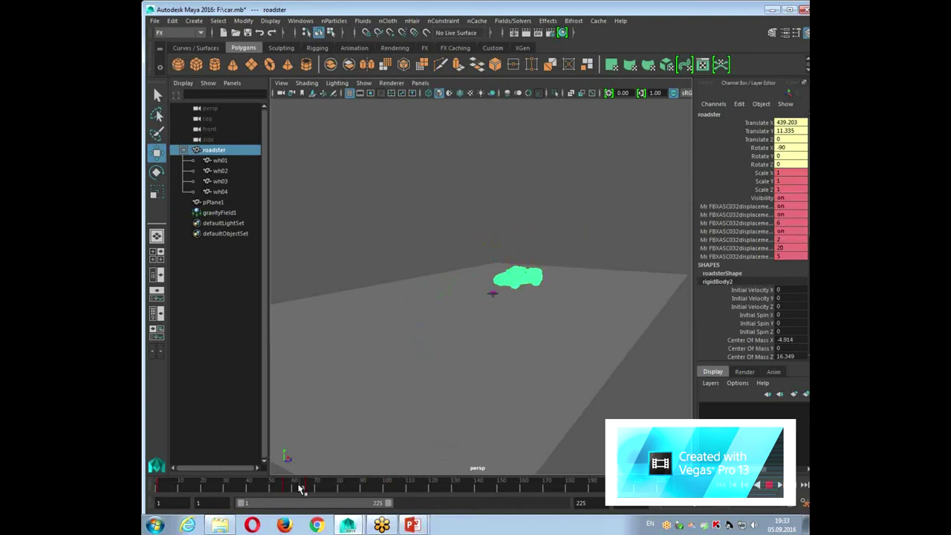
mouse_move(315, 490)
left_mouse_down()
mouse_move(435, 490)
mouse_move(277, 494)
mouse_move(301, 494)
left_mouse_up()
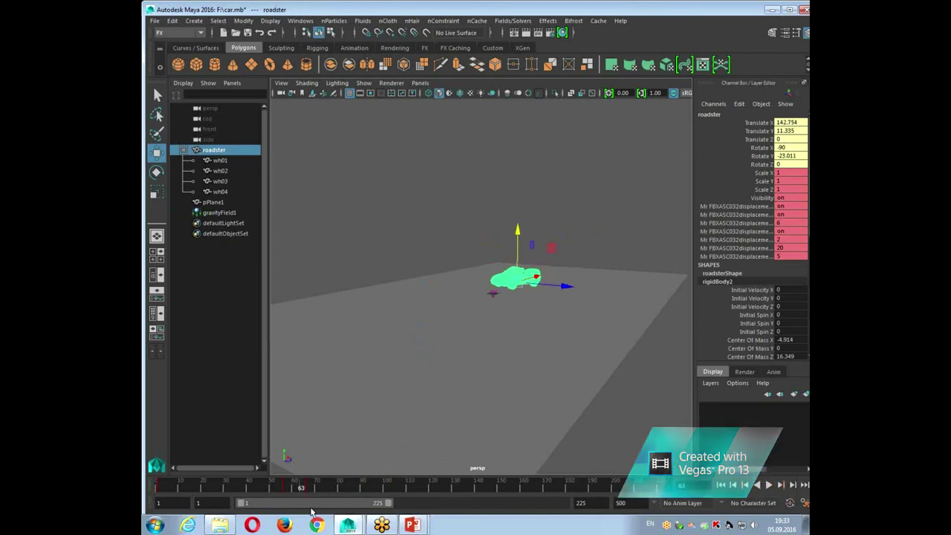
Step the simulation through frame 69 and settle the current time at frame 64.
left_click(748, 315)
scroll(748, 315, "down", 3)
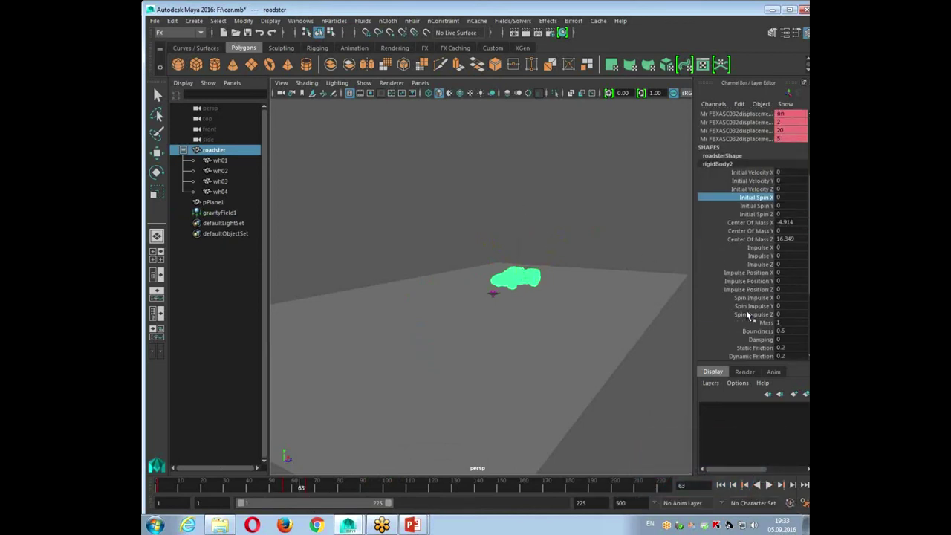
scroll(747, 315, "down", 3)
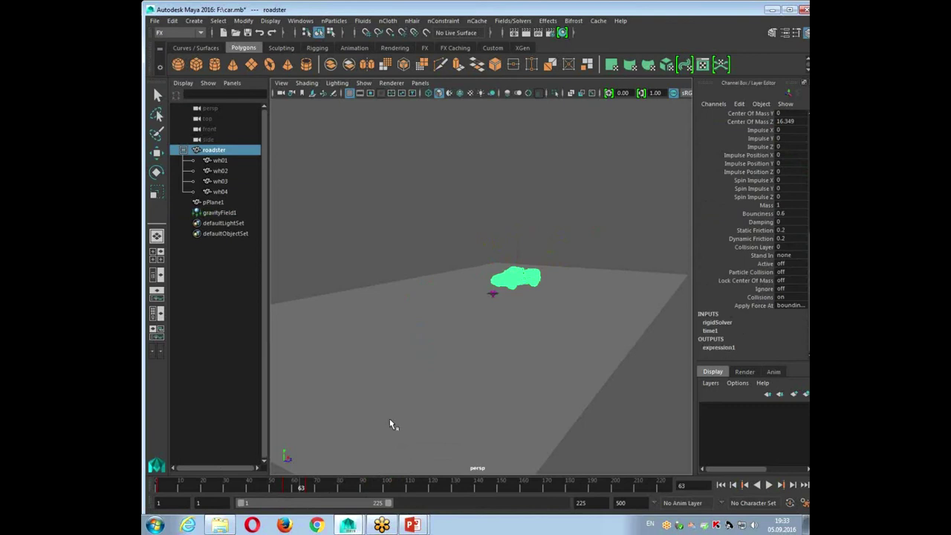
left_click_drag(312, 492, 334, 492)
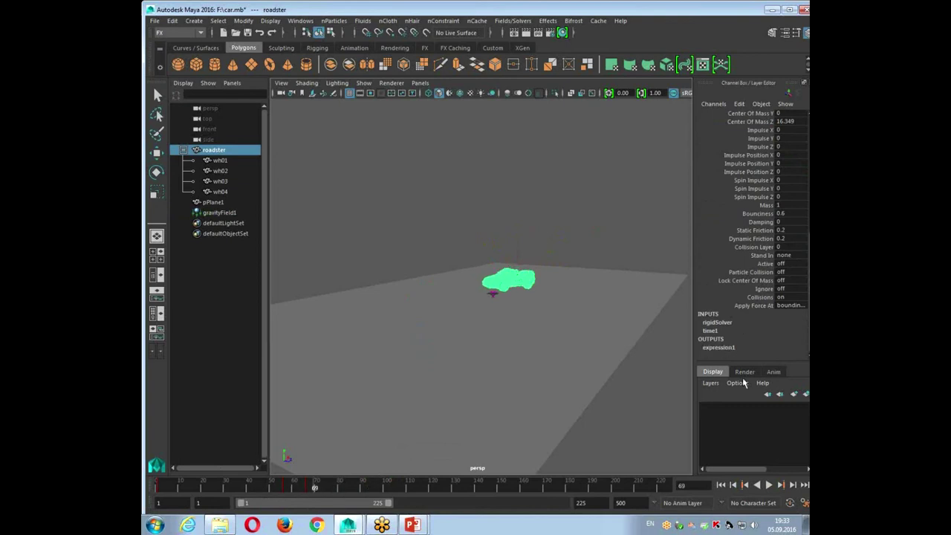
key("alt+v")
left_click_drag(301, 492, 304, 492)
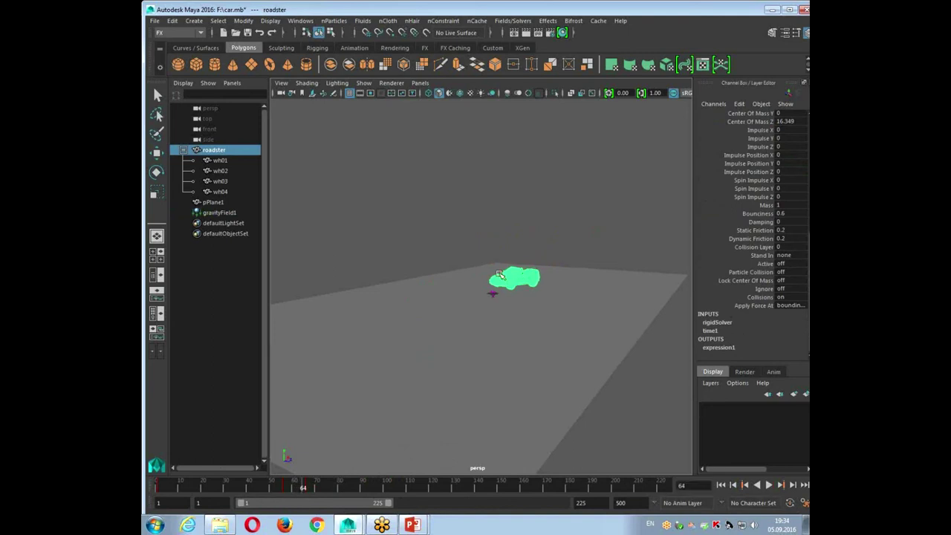
Key the roadster's Active attribute off at frame 64, then reselect the car.
right_click(766, 267)
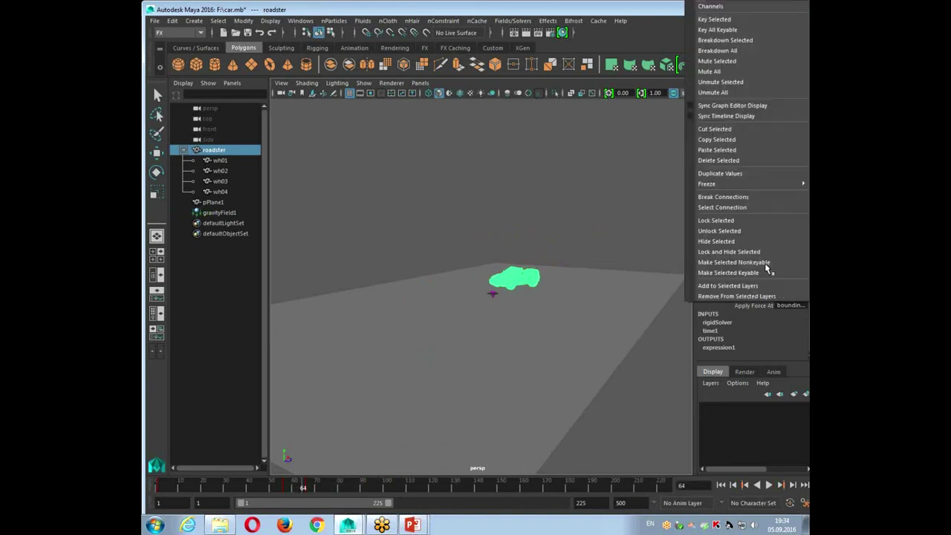
left_click(728, 19)
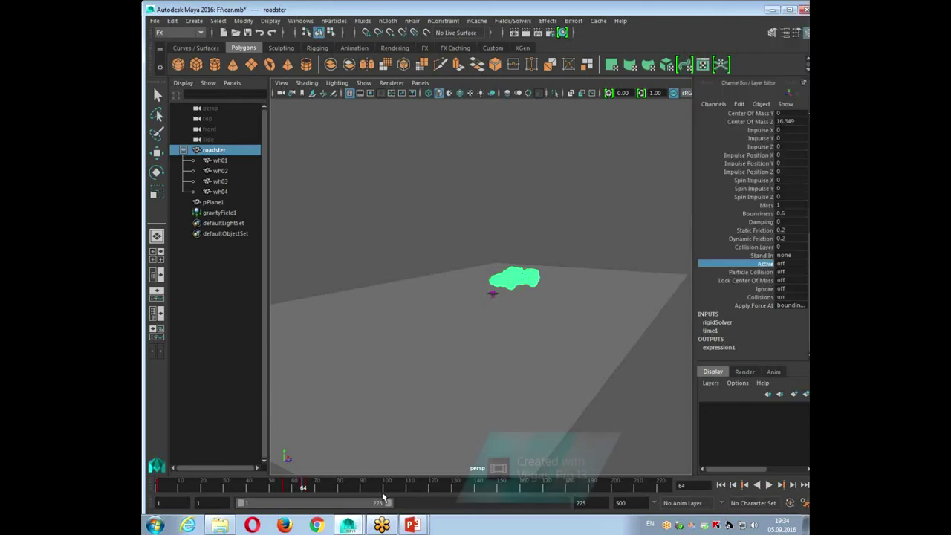
left_click_drag(306, 484, 386, 493)
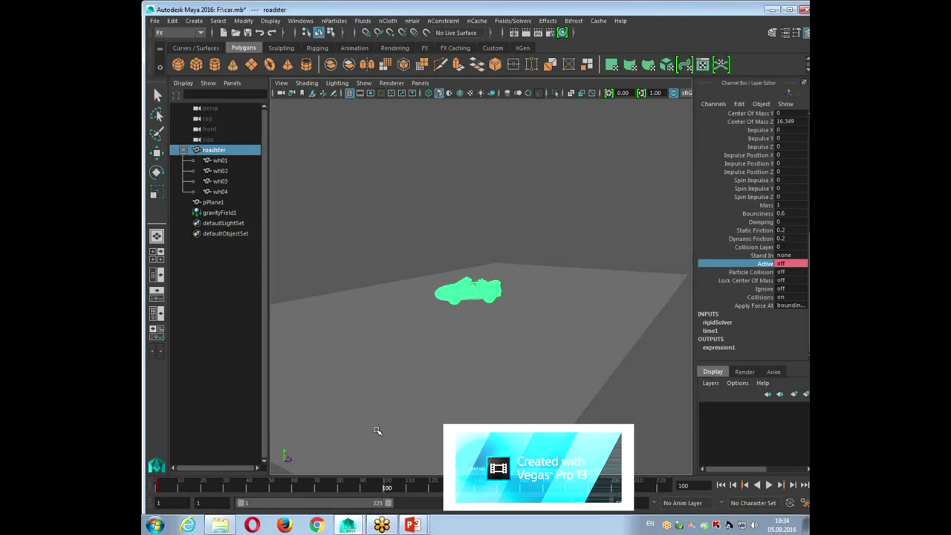
left_click(498, 201)
left_click(466, 295)
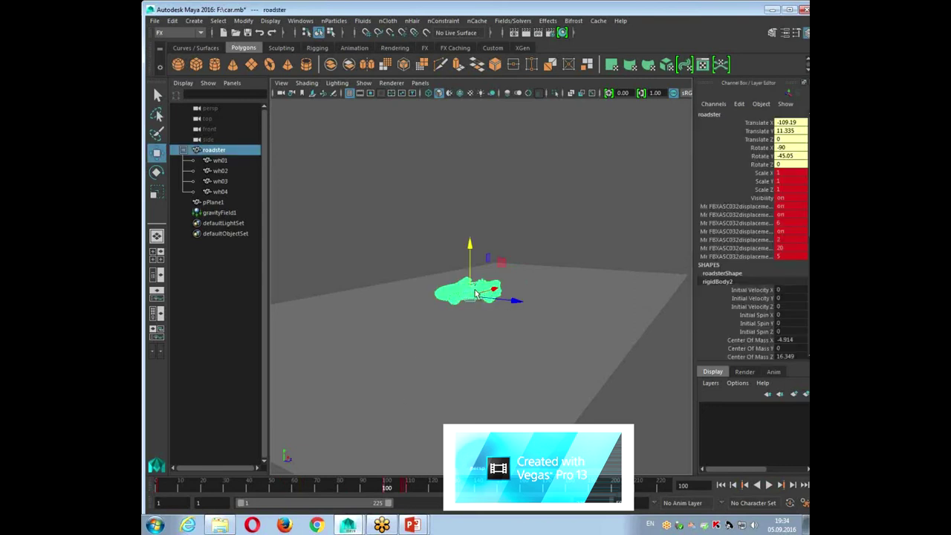
Play the car simulation from around frame 104, then stop and rewind to frame 1.
left_click(743, 485)
left_click_drag(362, 486, 436, 487, "shift")
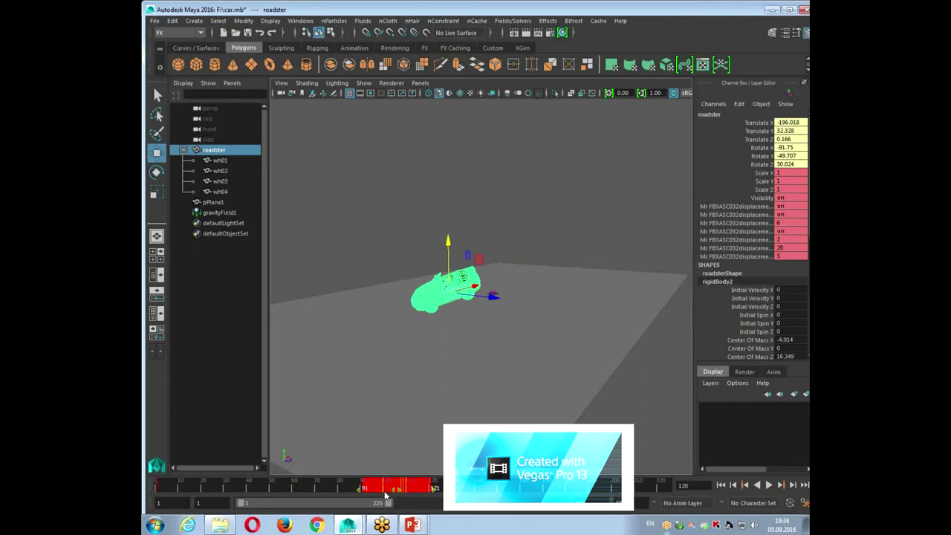
left_click_drag(416, 486, 386, 488)
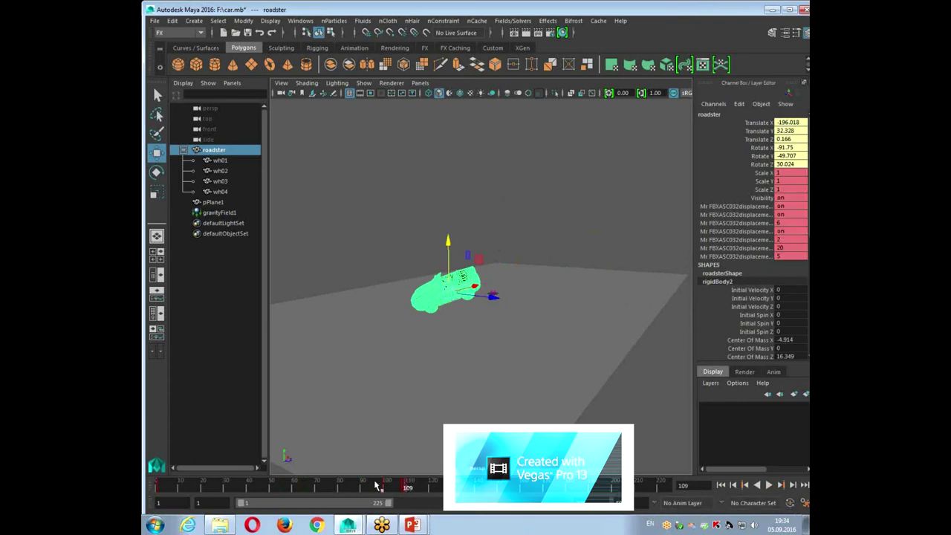
key("alt+v")
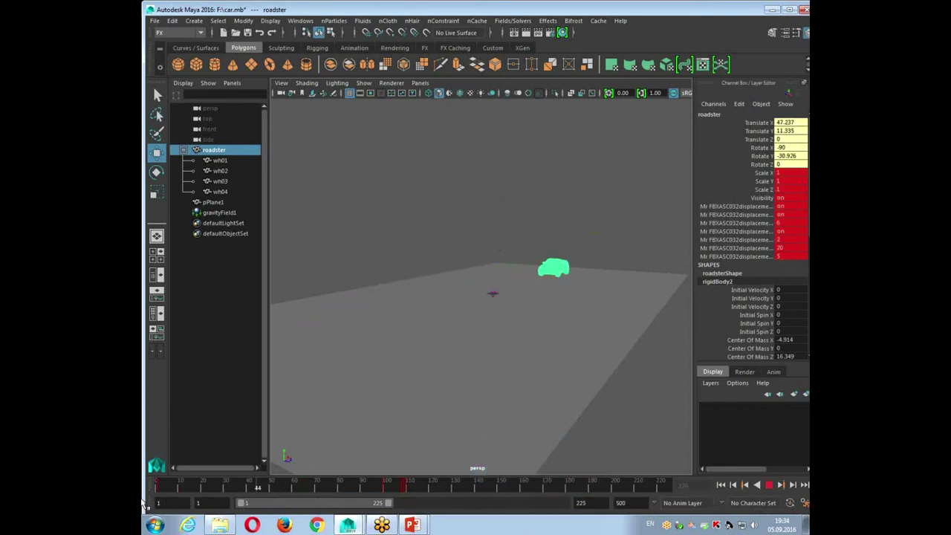
key("alt+v")
Replay the simulation from a new angle, stop at frame 67, and create a polygon cube.
left_click_drag(536, 307, 520, 324, "alt")
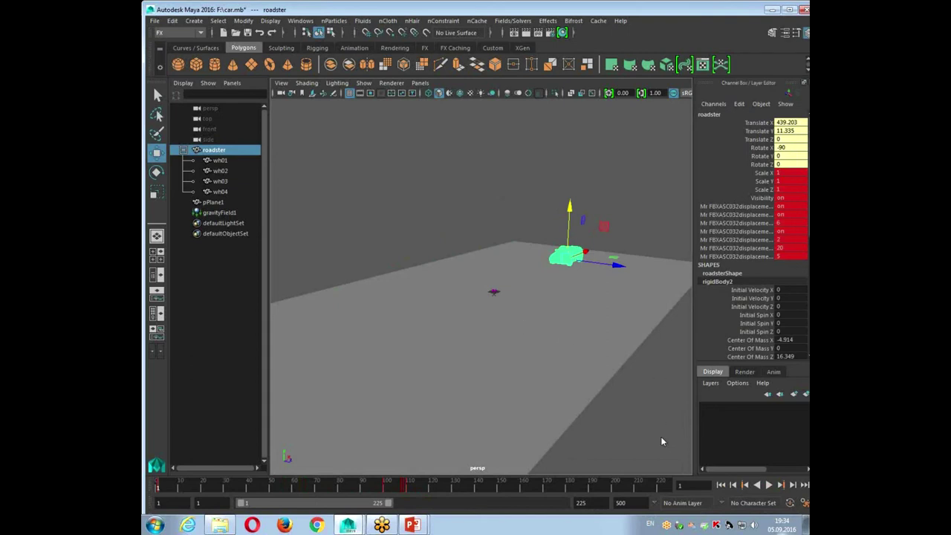
key("alt+v")
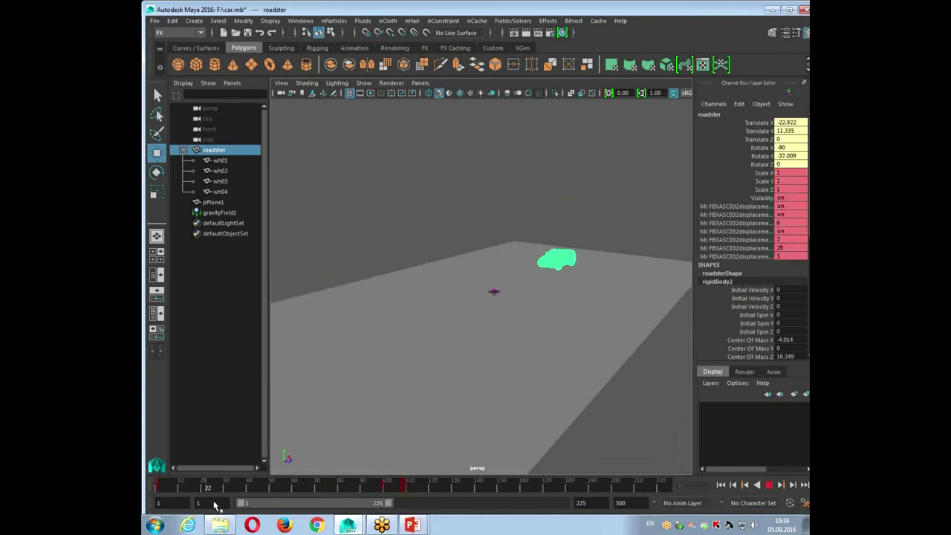
left_click(310, 490)
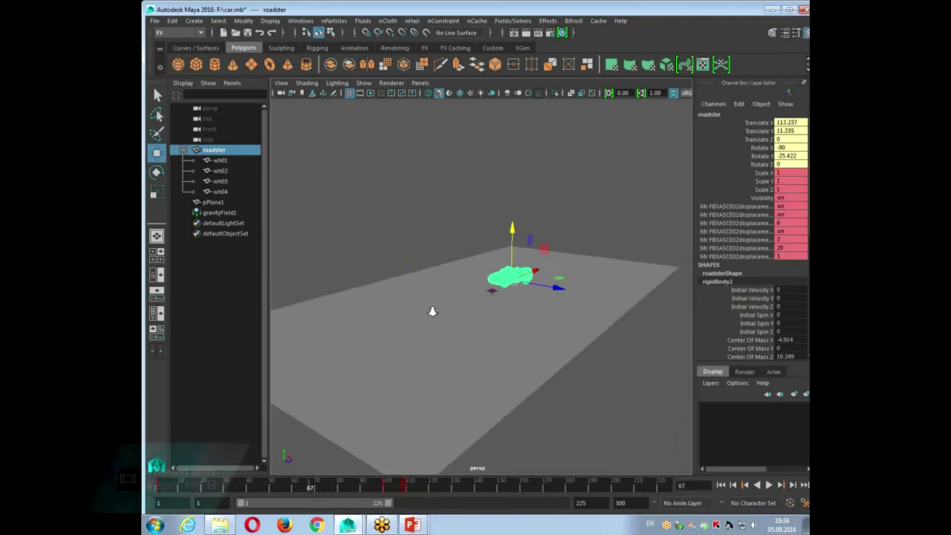
left_click(197, 64)
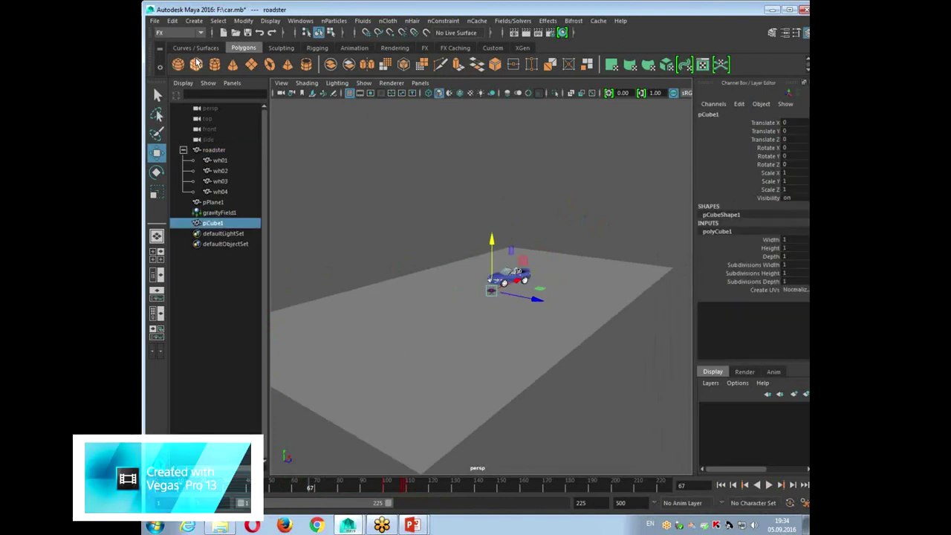
Scale pCube1 to 55.201 and move it along X to -466.752 in the car's path.
left_click_drag(496, 249, 493, 215)
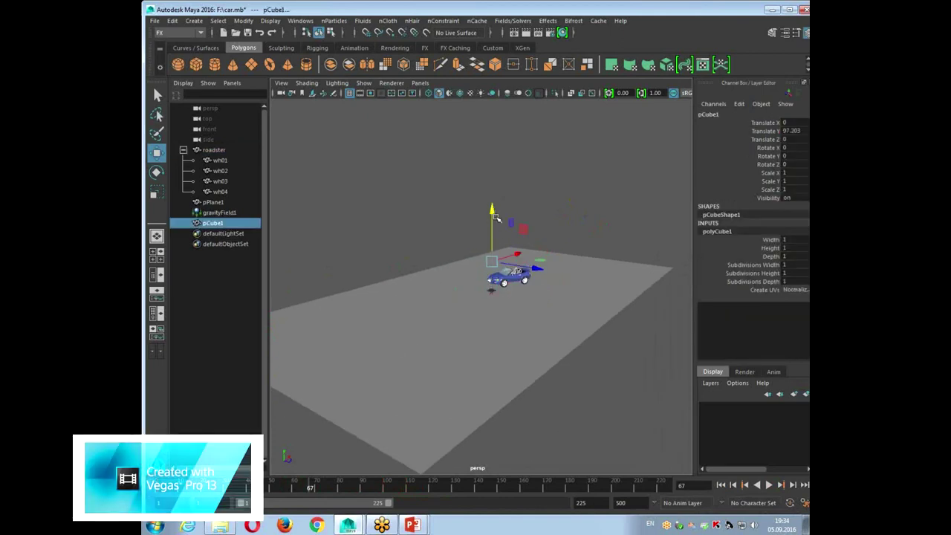
key("r")
mouse_move(491, 256)
left_mouse_down()
mouse_move(566, 227)
mouse_move(516, 265)
left_mouse_up()
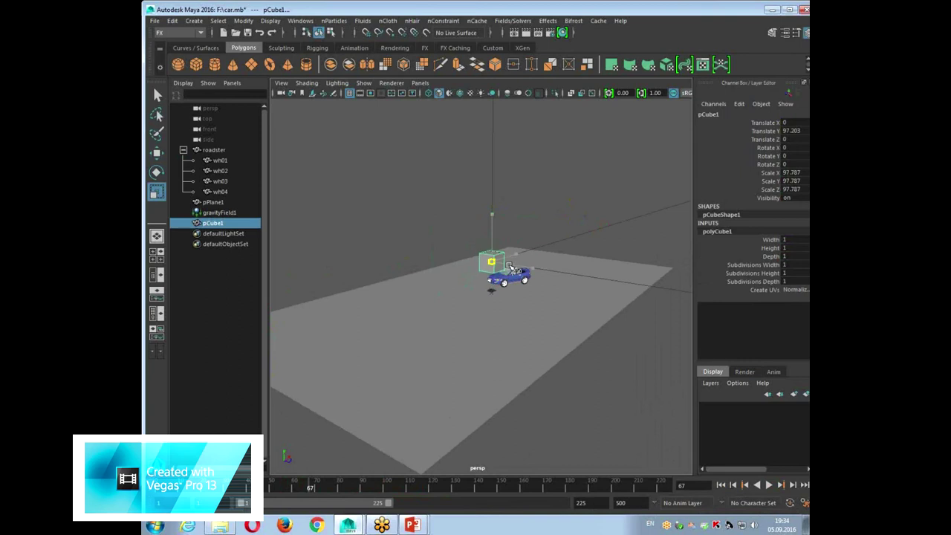
key("w")
left_click_drag(480, 310, 417, 324, "alt")
mouse_move(537, 257)
left_mouse_down()
mouse_move(380, 281)
mouse_move(283, 424)
left_mouse_up()
Watch the car's playback, then lower the cube onto the ground at Y 27.801.
left_click_drag(286, 488, 410, 492)
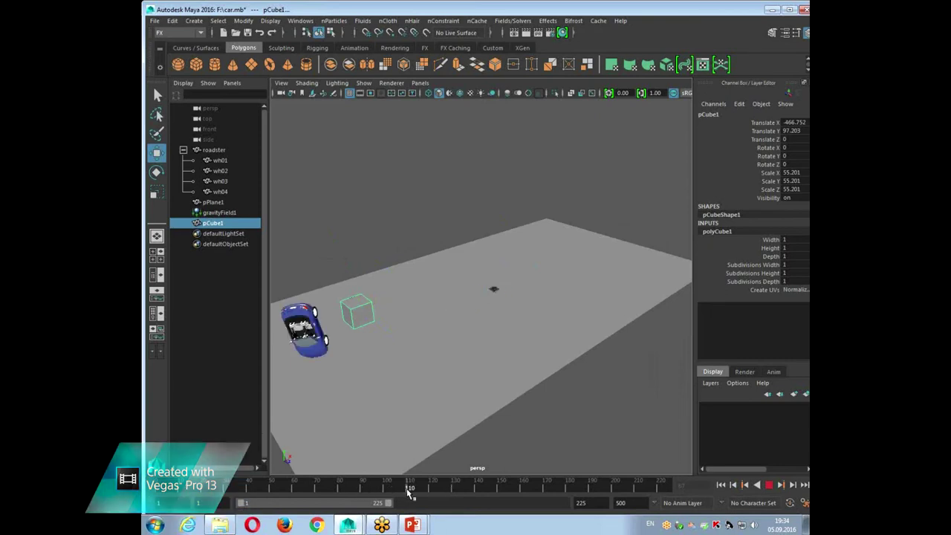
left_click(769, 484)
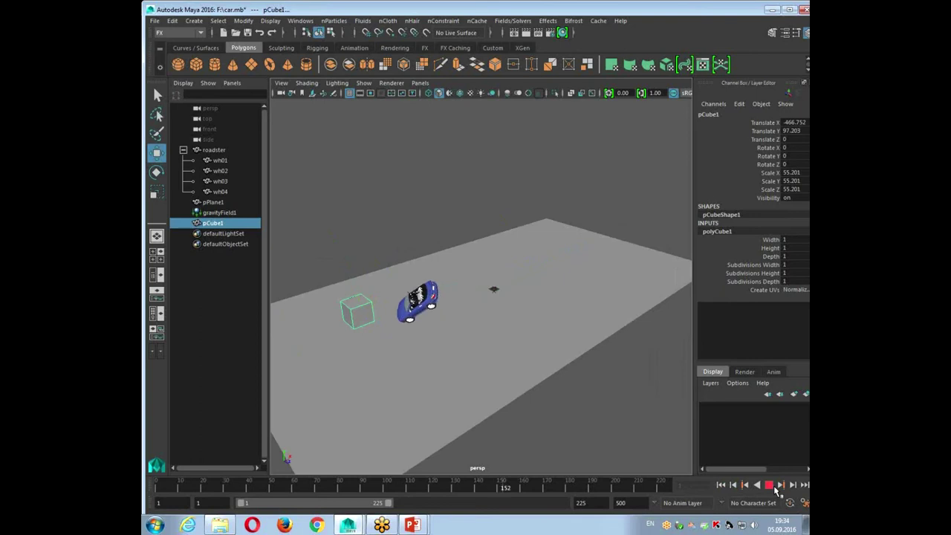
left_click(770, 484)
mouse_move(565, 334)
left_mouse_down("alt")
mouse_move(590, 297)
mouse_move(632, 294)
mouse_move(535, 301)
mouse_move(446, 334)
left_mouse_up("alt")
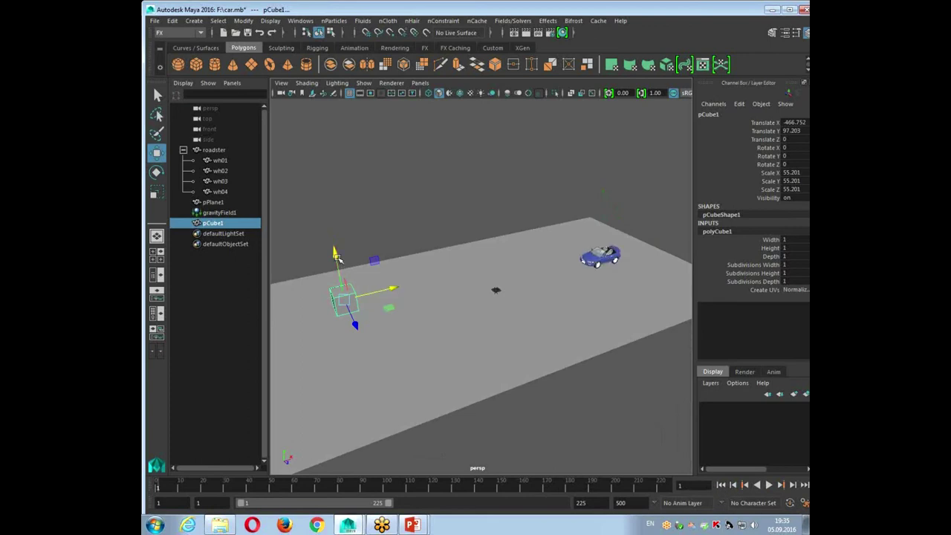
mouse_move(338, 286)
left_mouse_down("alt")
mouse_move(339, 309)
mouse_move(391, 378)
mouse_move(533, 282)
left_mouse_up("alt")
mouse_move(468, 309)
middle_mouse_down()
mouse_move(401, 293)
mouse_move(482, 278)
middle_mouse_up()
key("f")
mouse_move(379, 317)
right_mouse_down("alt")
mouse_move(382, 376)
mouse_move(438, 188)
mouse_move(522, 293)
right_mouse_up("alt")
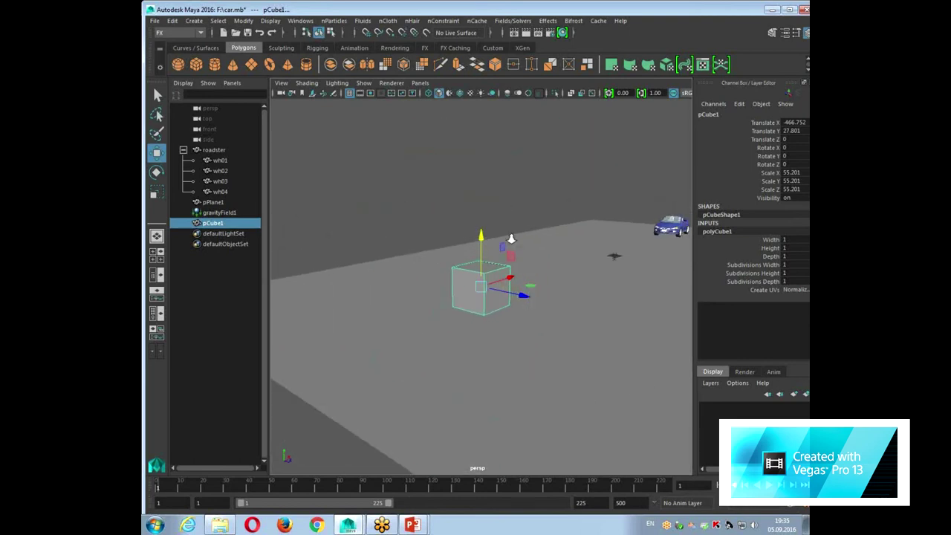
right_click(470, 288)
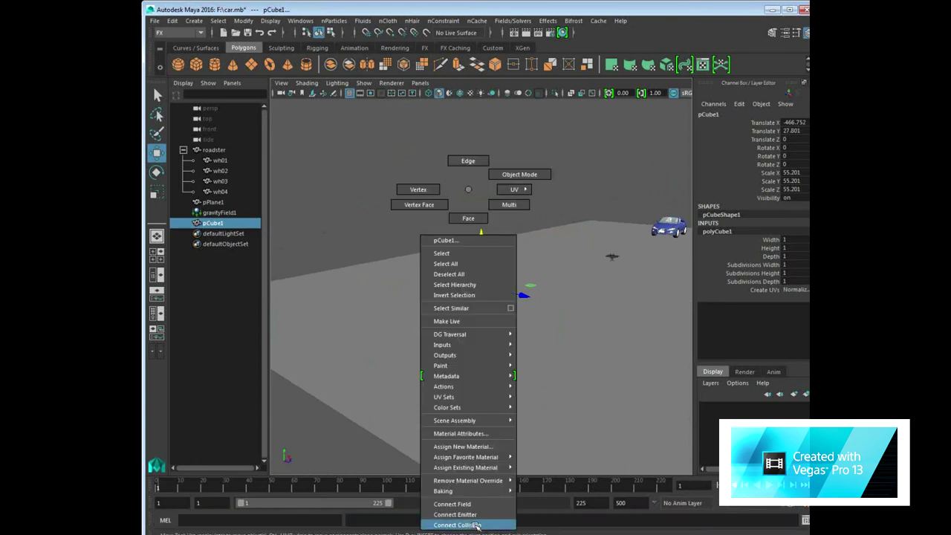
mouse_move(466, 457)
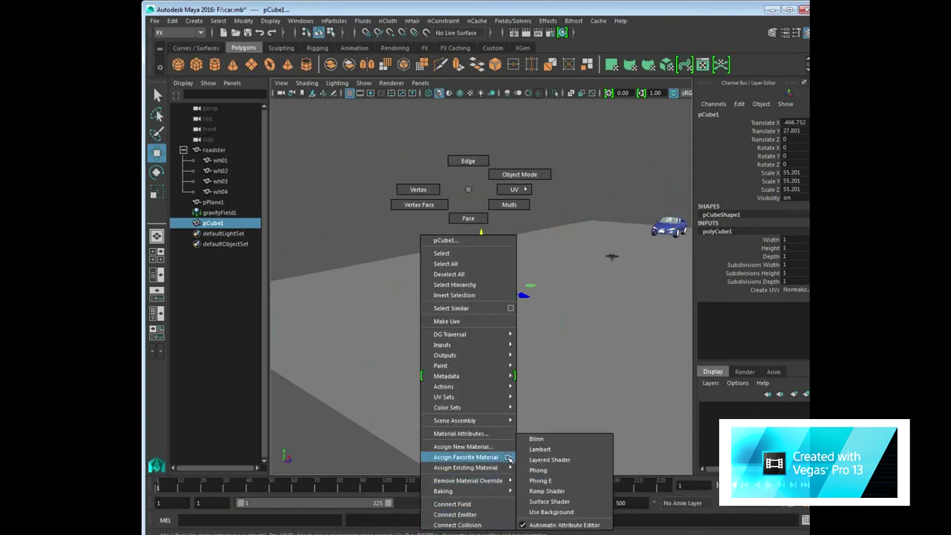
Assign a new Blinn material to the cube and set its colour to yellow.
left_click(554, 441)
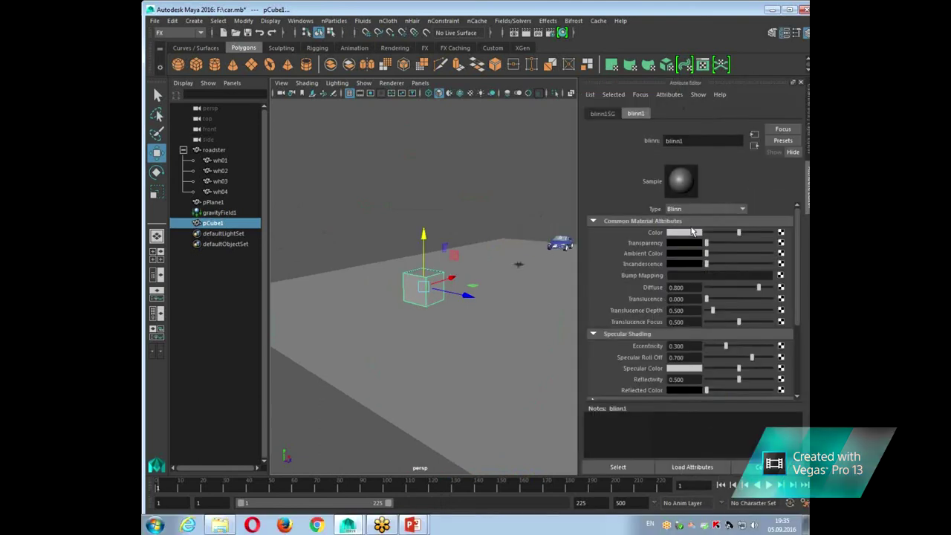
left_click(691, 232)
left_click(662, 205)
left_click(800, 84)
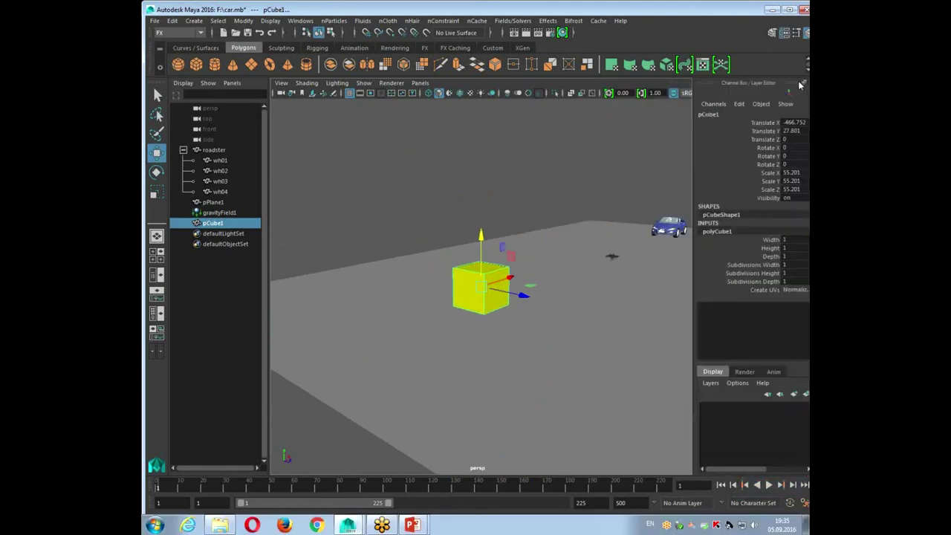
Duplicate the yellow cube into a wall of four bottom and three top cubes, pCube1–pCube7.
left_click_drag(542, 310, 561, 320, "alt")
key("ctrl+d")
mouse_move(522, 296)
left_mouse_down()
mouse_move(626, 312)
mouse_move(470, 281)
mouse_move(479, 284)
mouse_move(484, 245)
mouse_move(507, 240)
left_mouse_up()
key("ctrl+d")
key("ctrl+d")
key("ctrl+d")
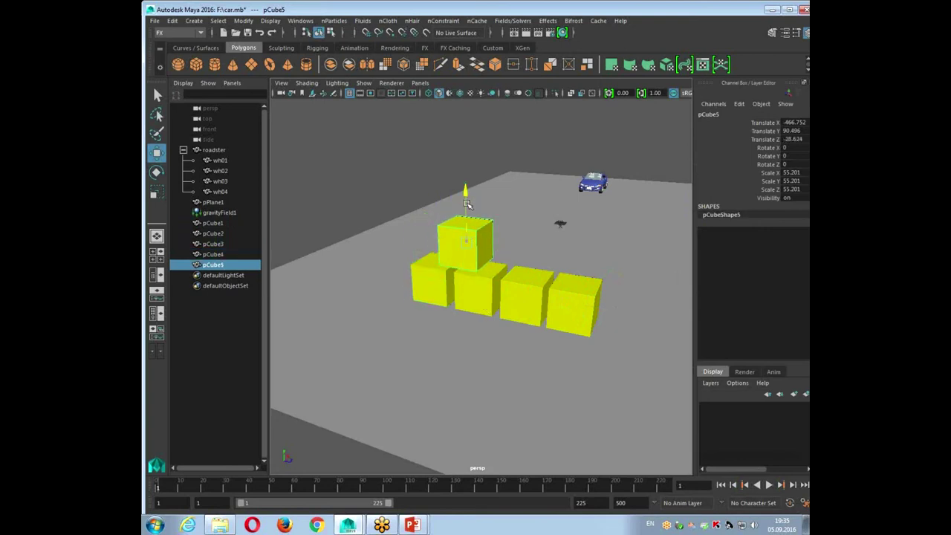
key("ctrl+d")
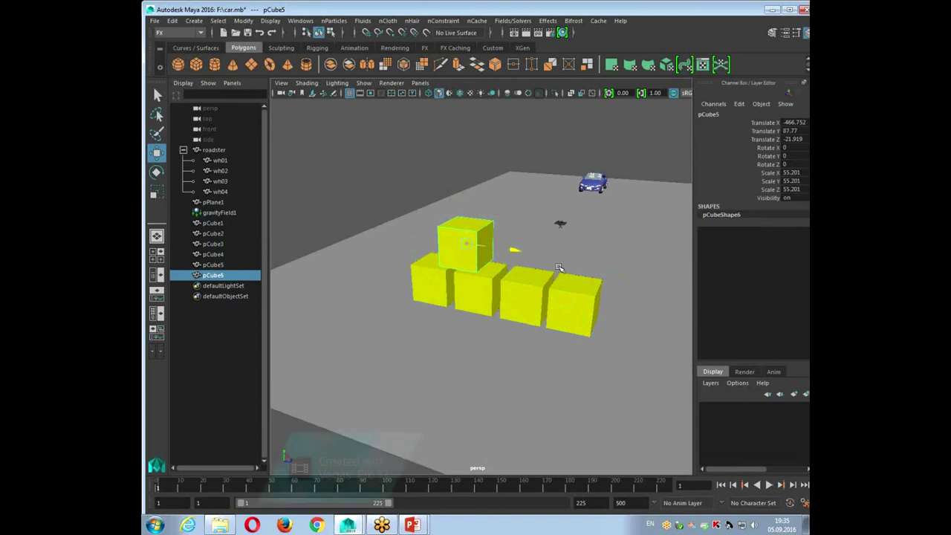
left_click_drag(503, 249, 557, 260)
key("ctrl+d")
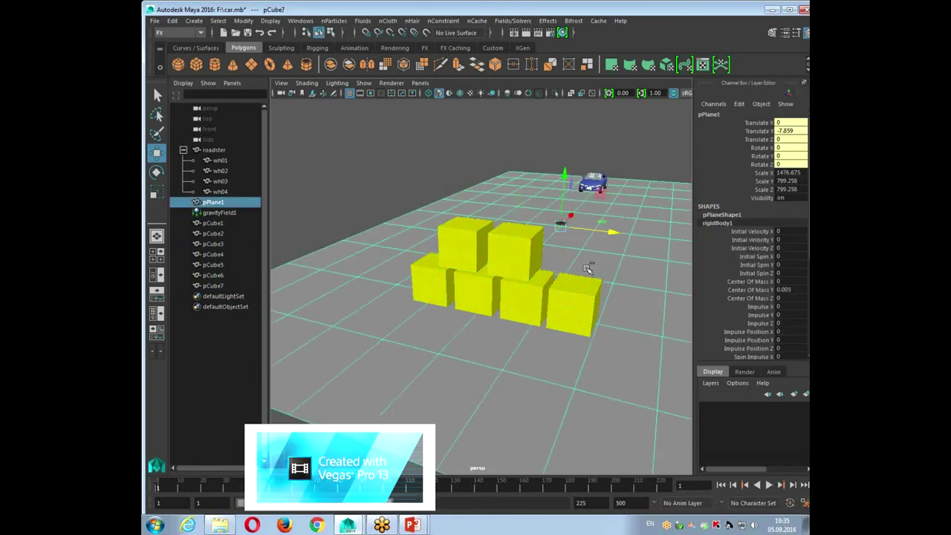
left_click_drag(565, 258, 609, 270)
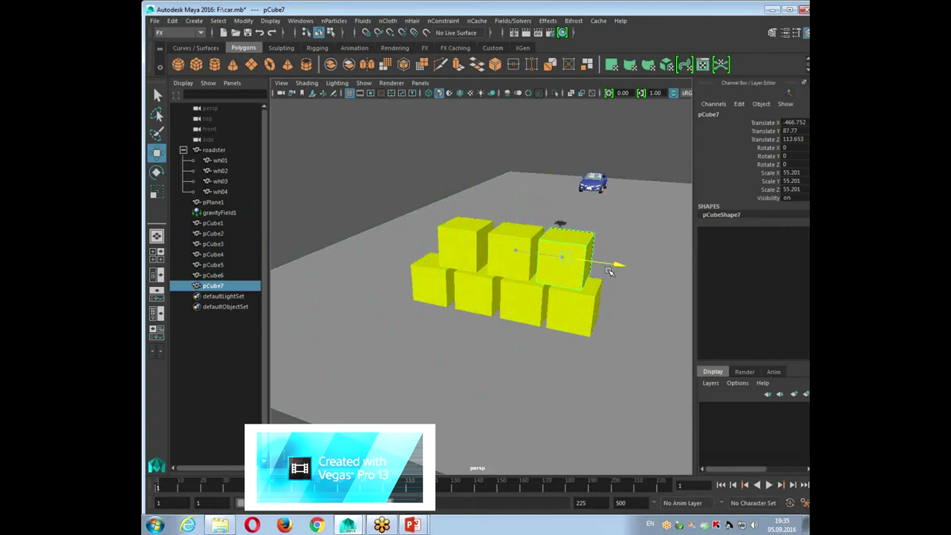
mouse_move(381, 346)
left_mouse_down("alt")
mouse_move(282, 312)
mouse_move(292, 322)
left_mouse_up("alt")
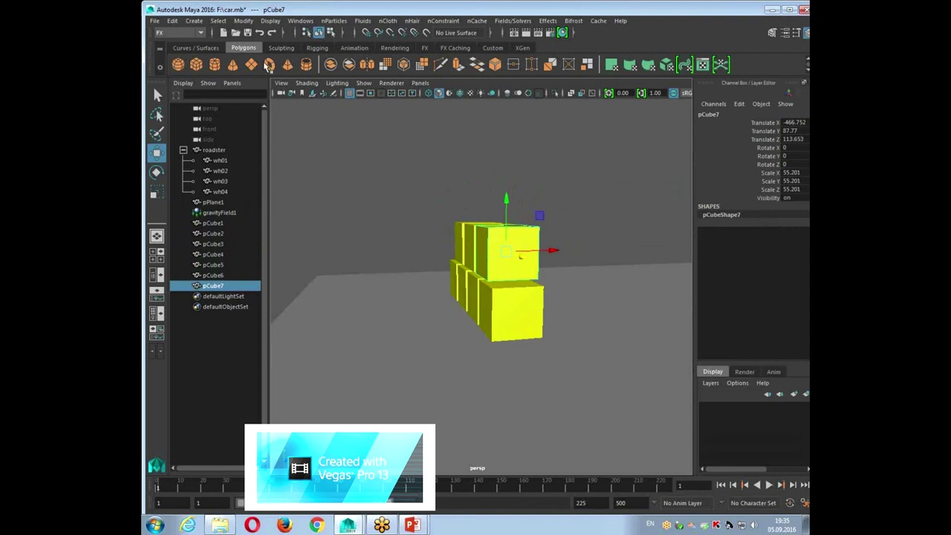
left_click(301, 20)
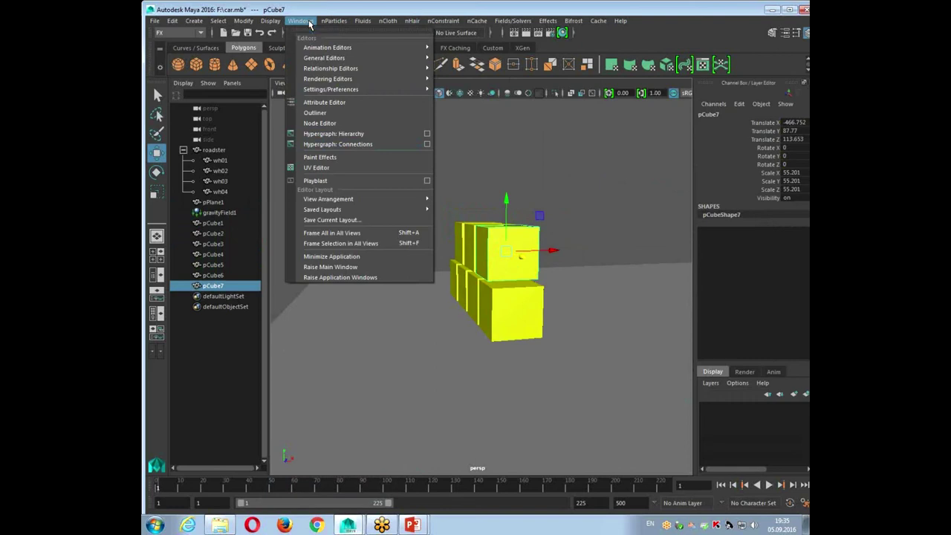
mouse_move(331, 69)
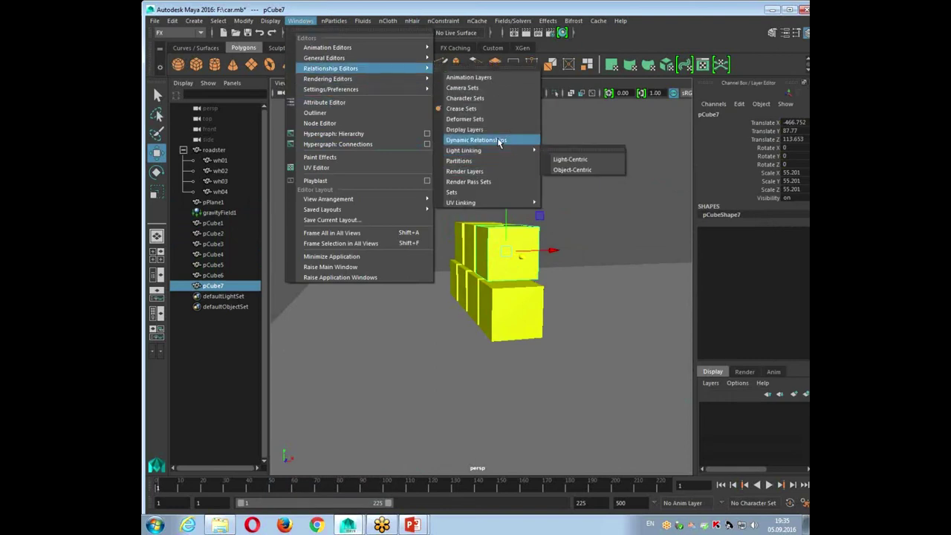
Link pCube1–pCube7 to gravityField1 in the Dynamic Relationships Editor, close it, and select the ground plane.
left_click(498, 140)
left_click(395, 304)
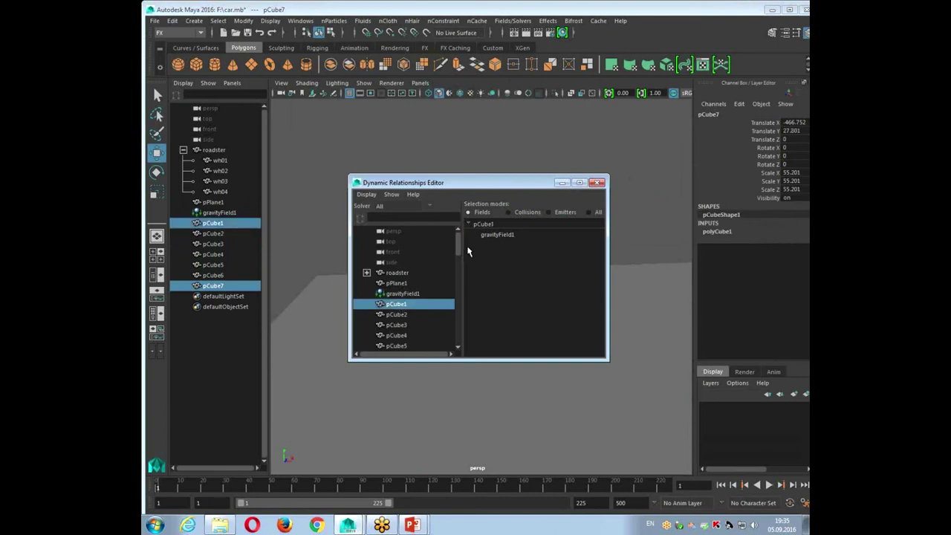
left_click_drag(459, 249, 460, 263)
left_click(396, 294, "shift")
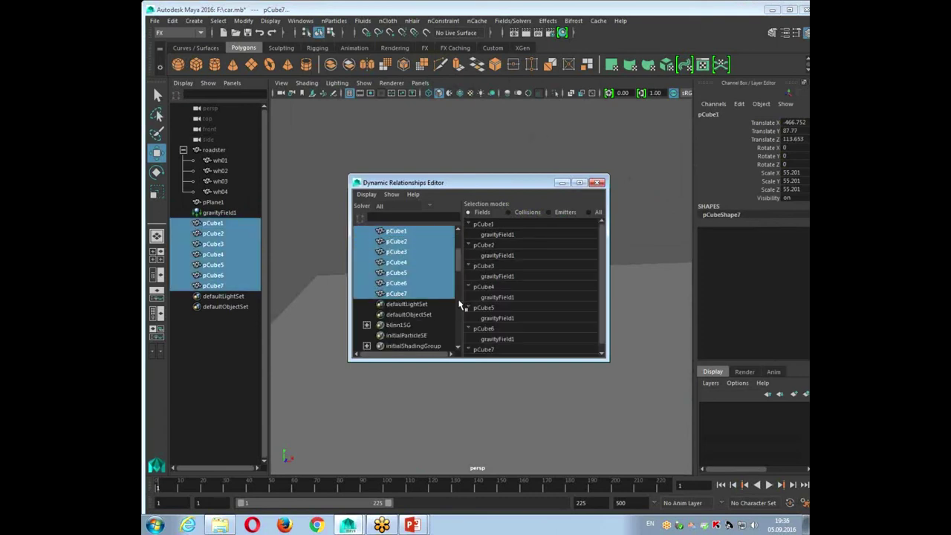
left_click_drag(503, 235, 505, 342)
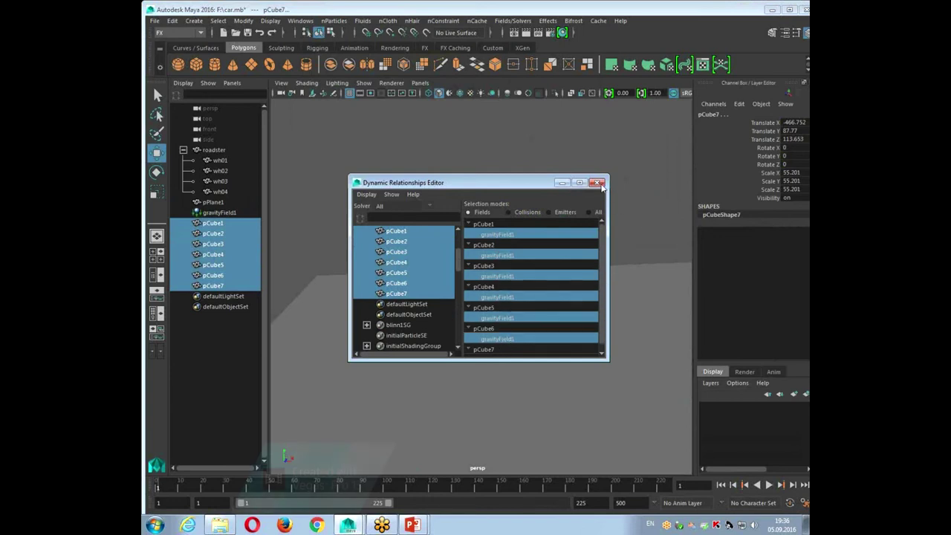
left_click(597, 183)
mouse_move(560, 202)
left_mouse_down("alt")
mouse_move(541, 226)
mouse_move(545, 238)
left_mouse_up("alt")
left_click(591, 292)
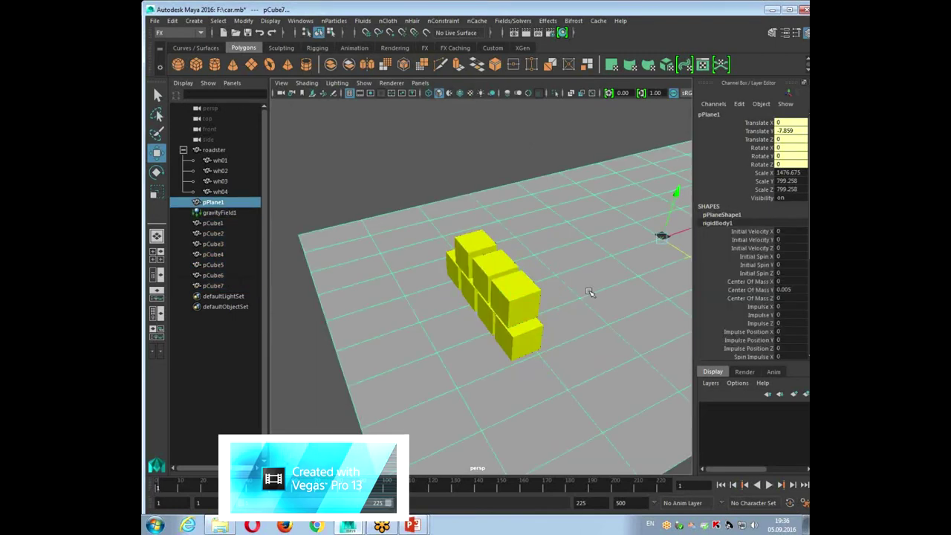
key("f")
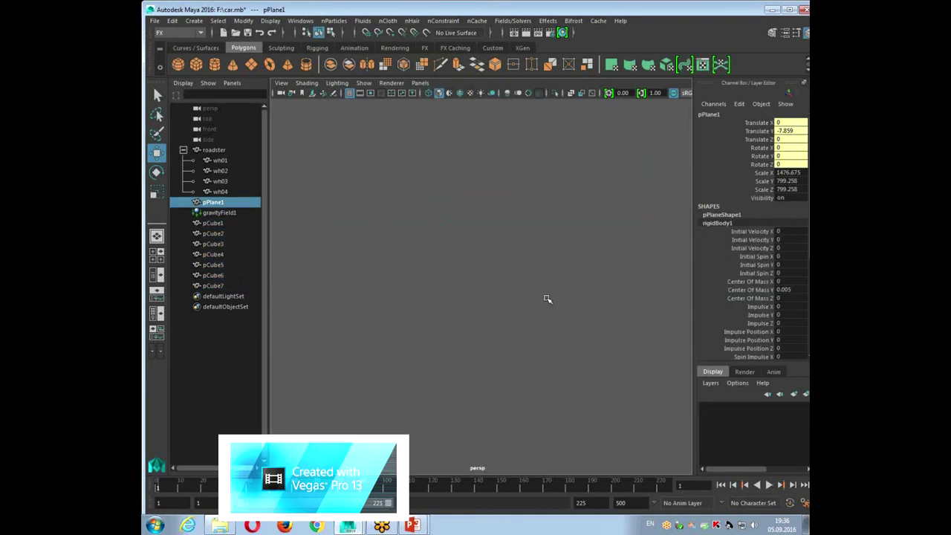
left_click(563, 319)
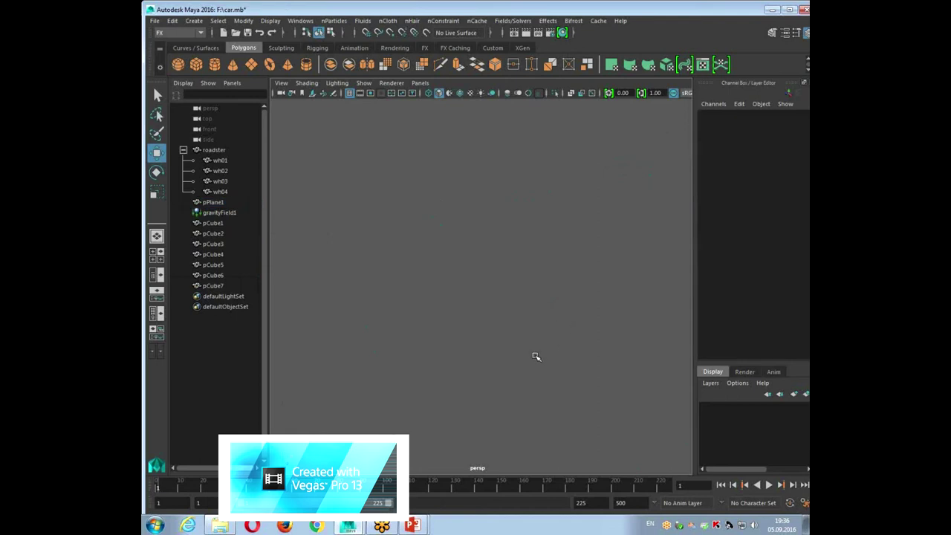
left_click(214, 150)
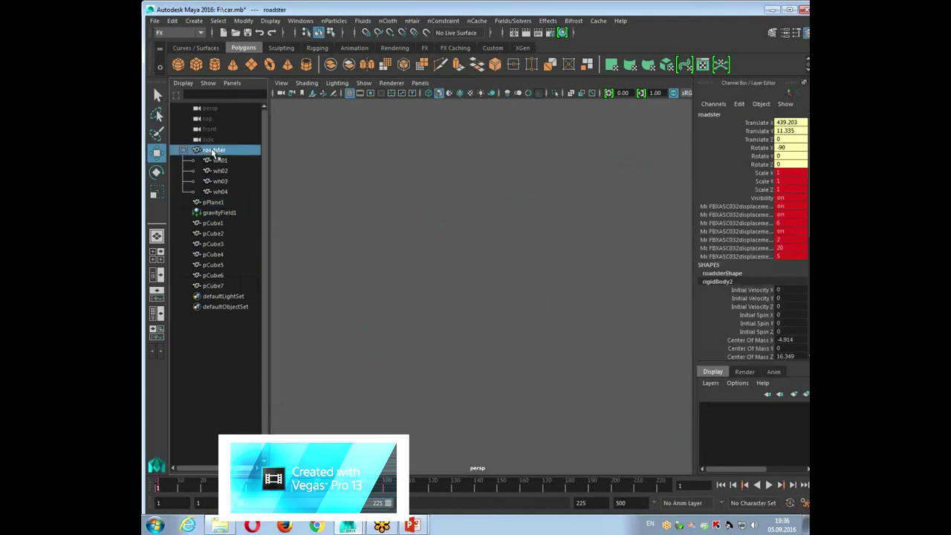
key("f")
scroll(505, 331, "down", 3)
scroll(498, 361, "down", 2)
scroll(490, 238, "down", 2)
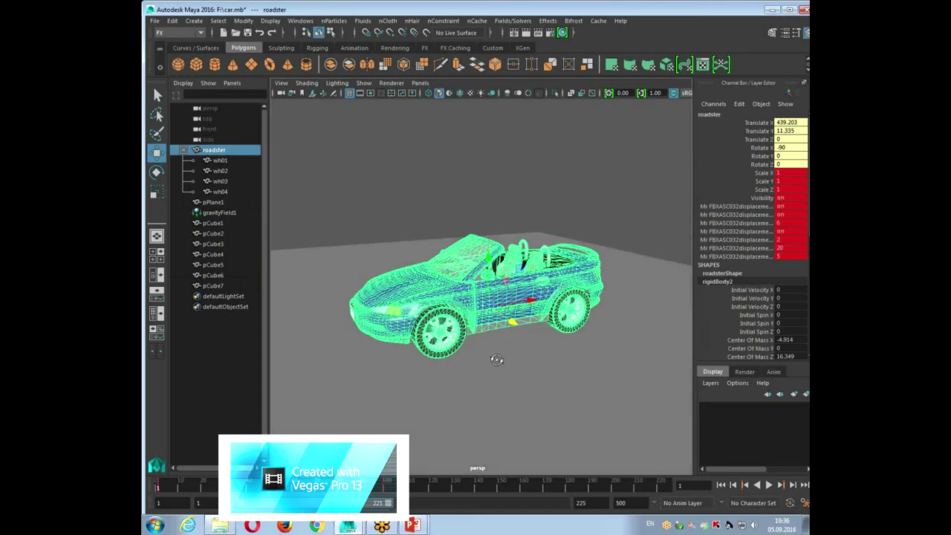
scroll(535, 285, "down", 2)
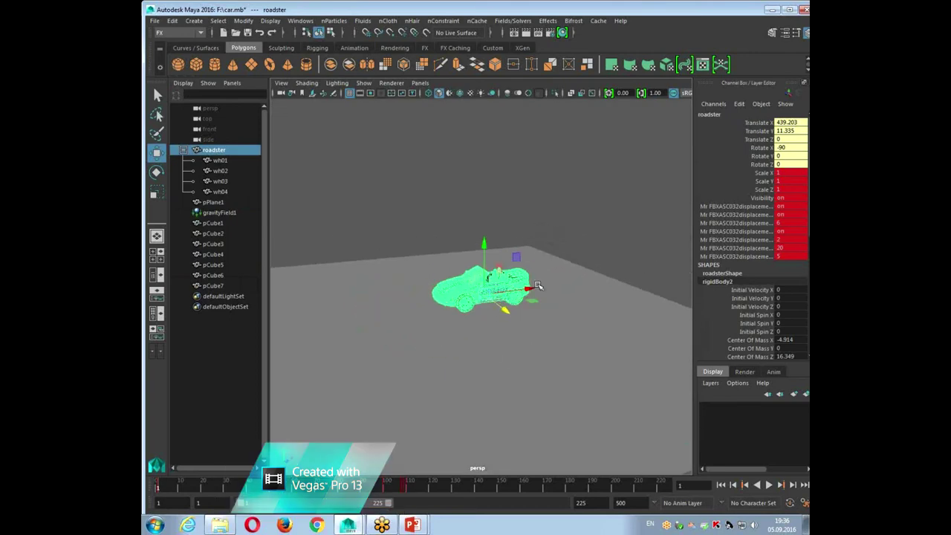
scroll(498, 315, "down", 2)
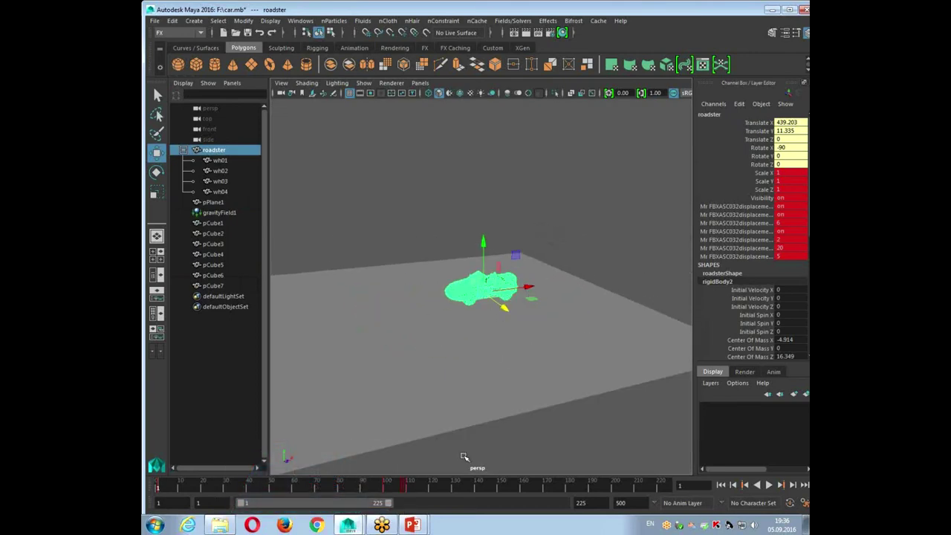
left_click(464, 456)
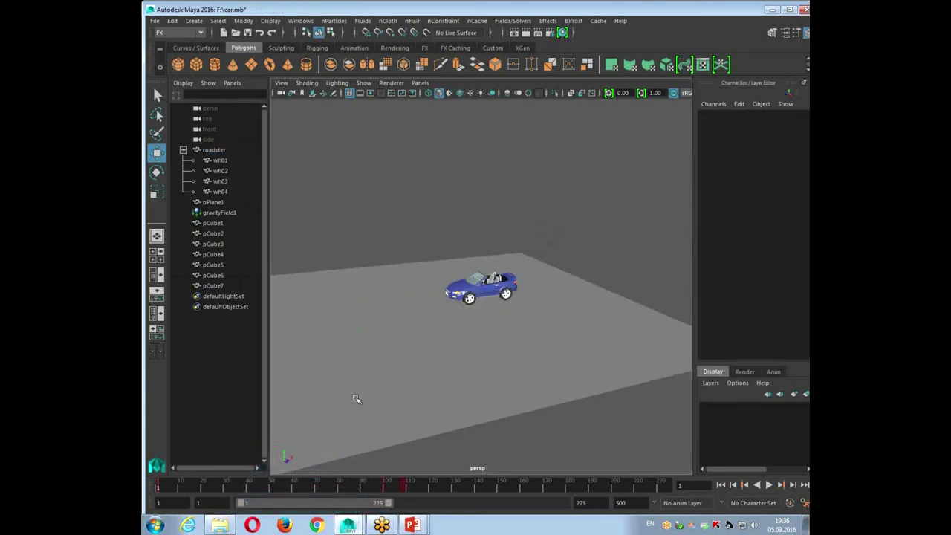
mouse_move(490, 371)
left_mouse_down("alt")
mouse_move(393, 205)
mouse_move(366, 205)
left_mouse_up("alt")
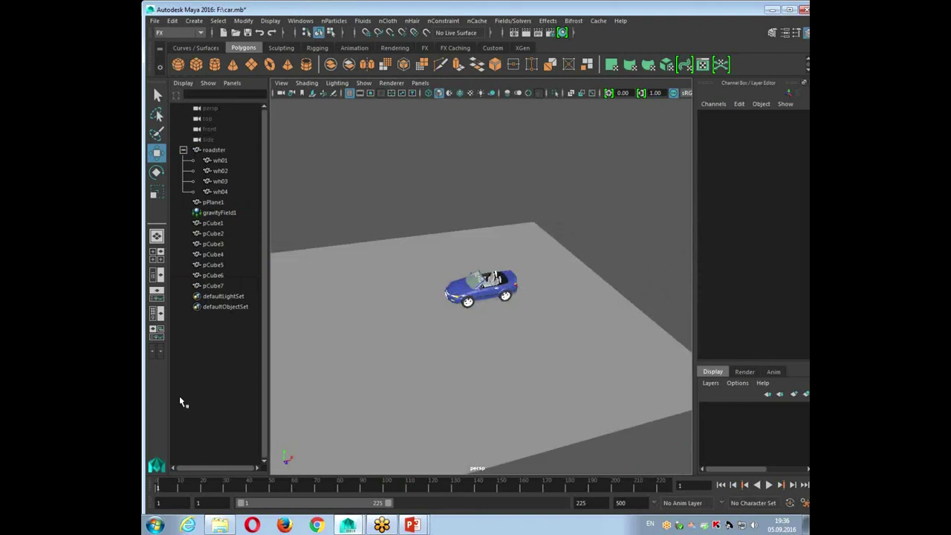
left_click(462, 357)
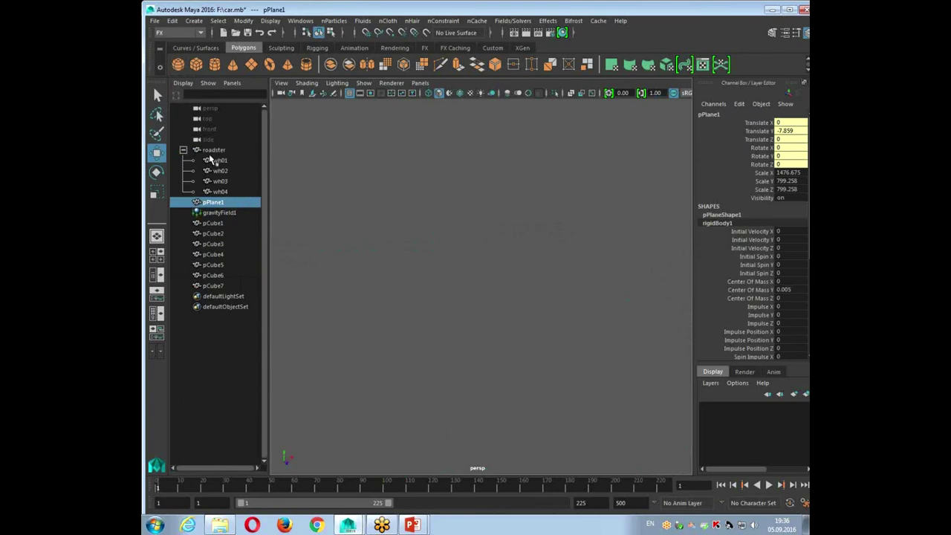
left_click(212, 150)
mouse_move(550, 346)
left_mouse_down("alt")
mouse_move(510, 329)
mouse_move(395, 323)
mouse_move(387, 302)
left_mouse_up("alt")
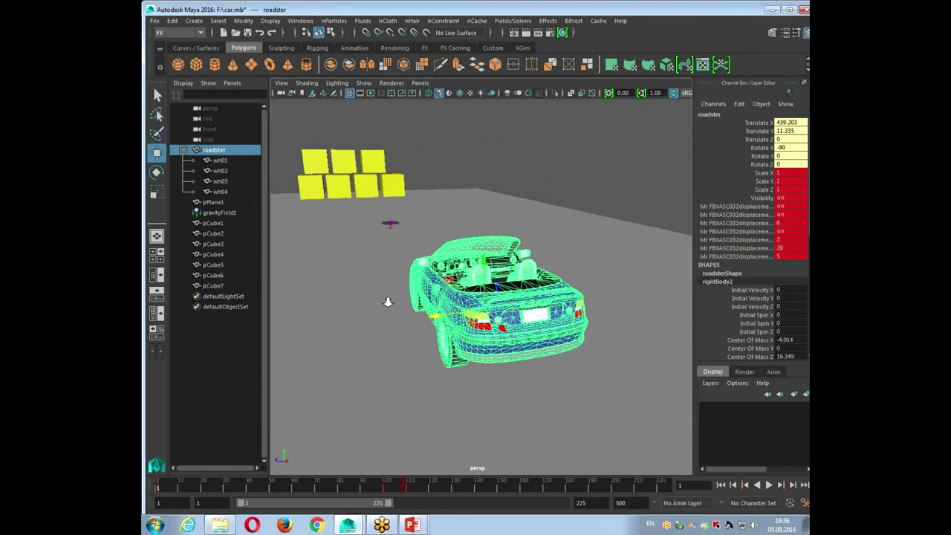
Select the seven yellow cubes and lower the wall slightly on Y.
left_click_drag(342, 180, 418, 178)
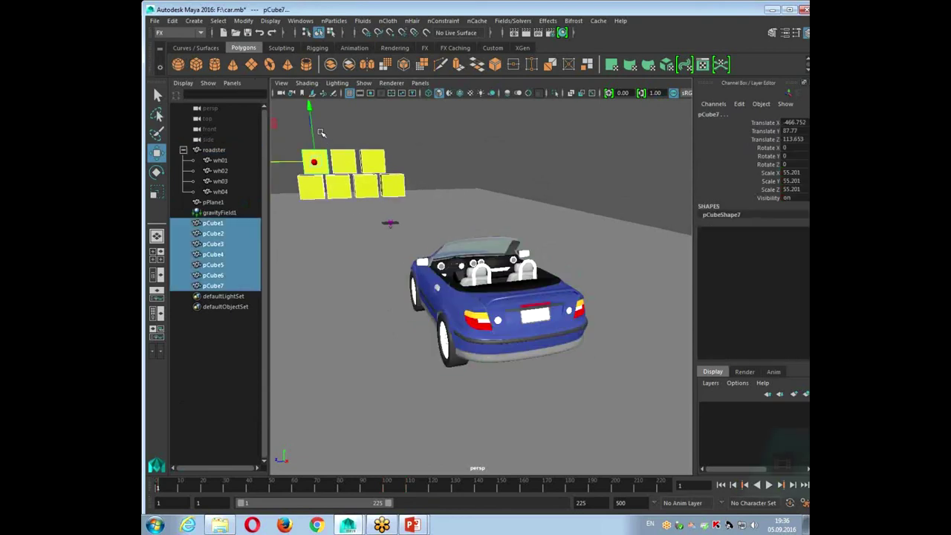
left_click_drag(311, 125, 311, 123)
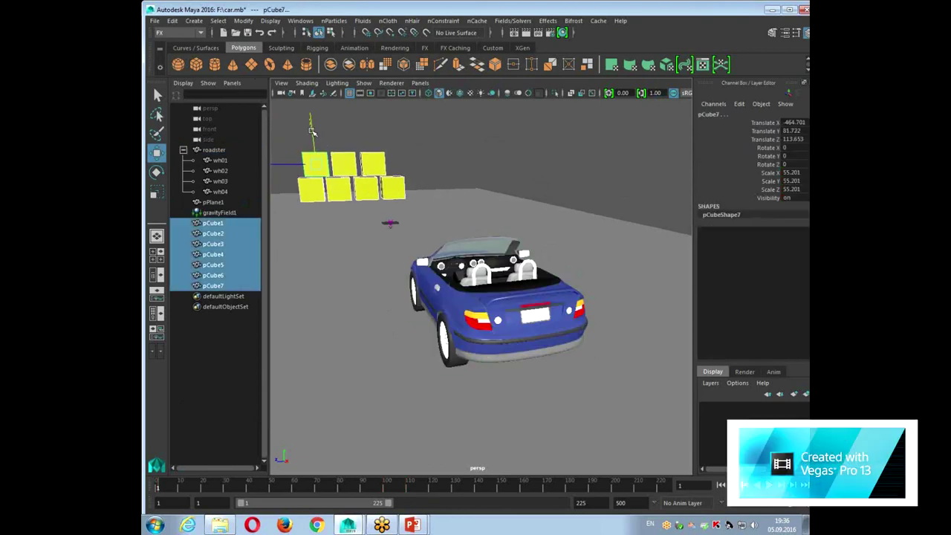
left_click(434, 125)
left_click(376, 156)
left_click(463, 144)
Play the car crashing into the wall, stop at frame 21, and frame pCube1.
key("alt+v")
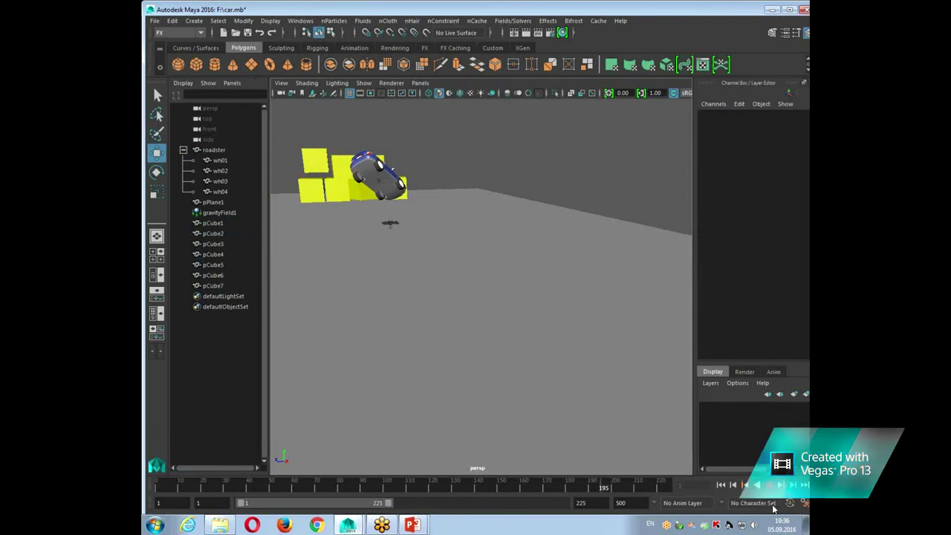
left_click(769, 484)
left_click(365, 194)
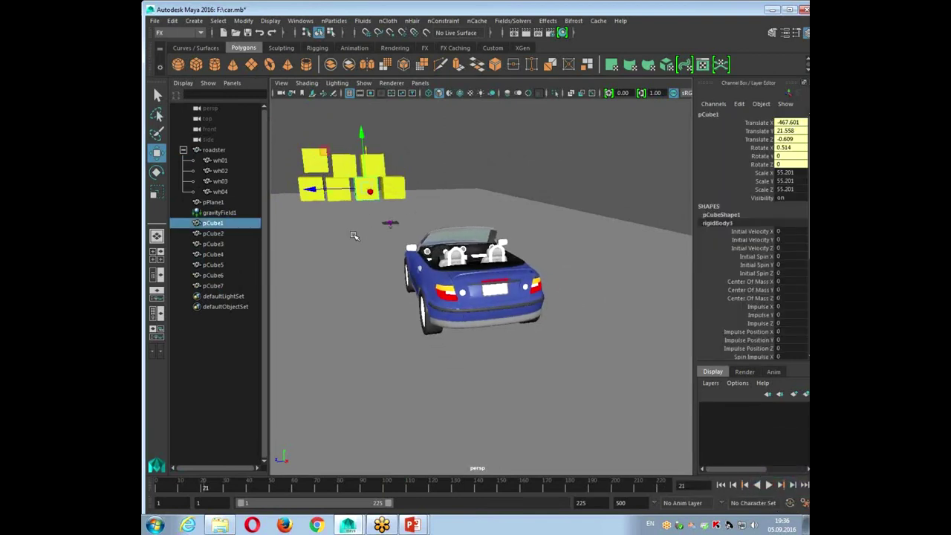
key("f")
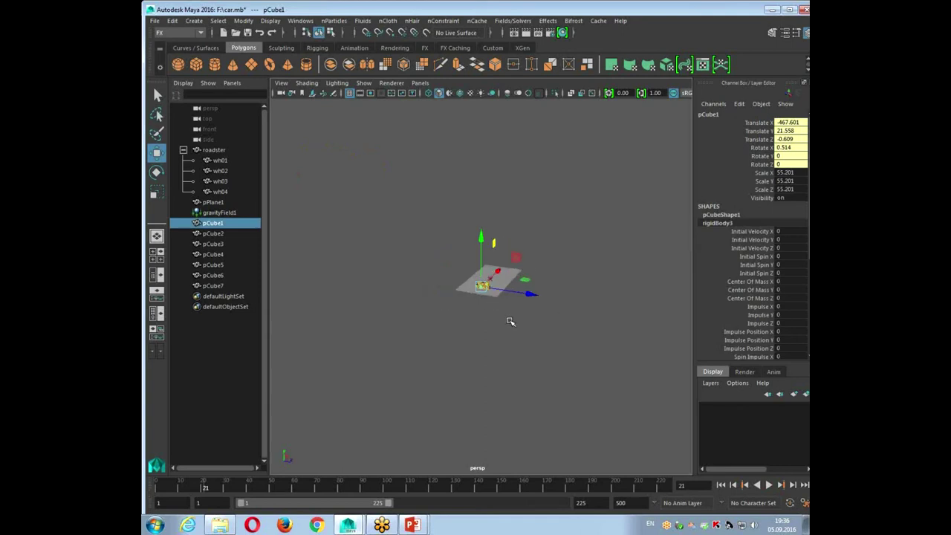
Select the roadster and scroll its Channel Box down to the rigid-body Mass.
scroll(511, 463, "up", 5)
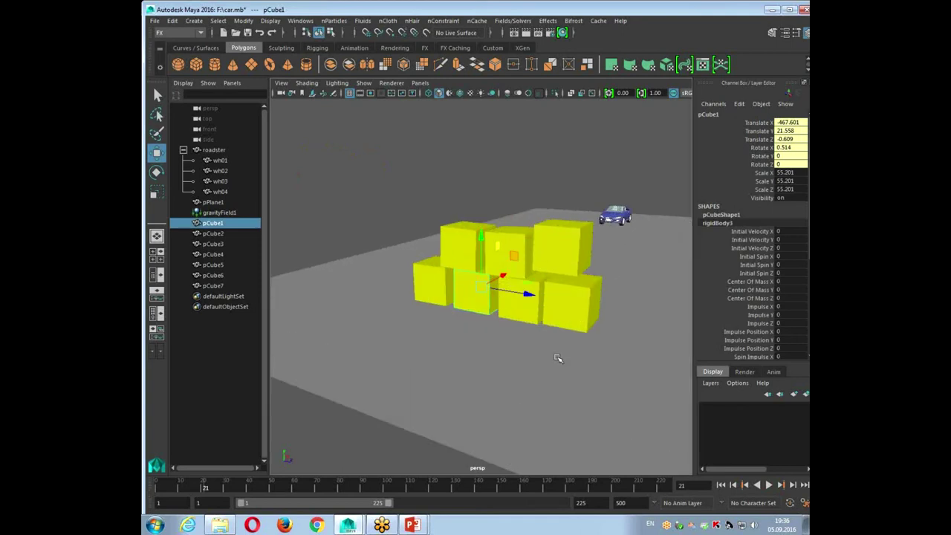
left_click_drag(507, 386, 509, 394, "alt")
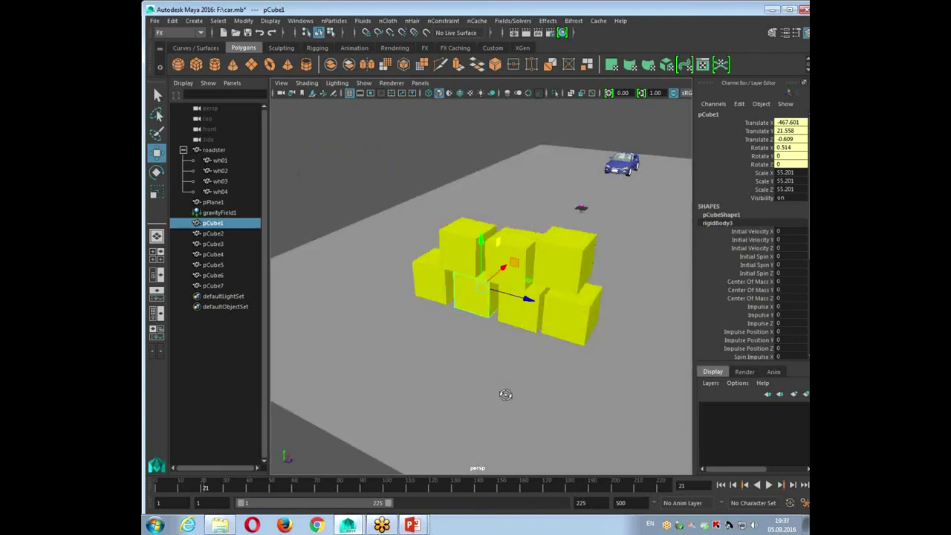
left_click(608, 171)
scroll(772, 312, "down", 3)
scroll(766, 321, "down", 3)
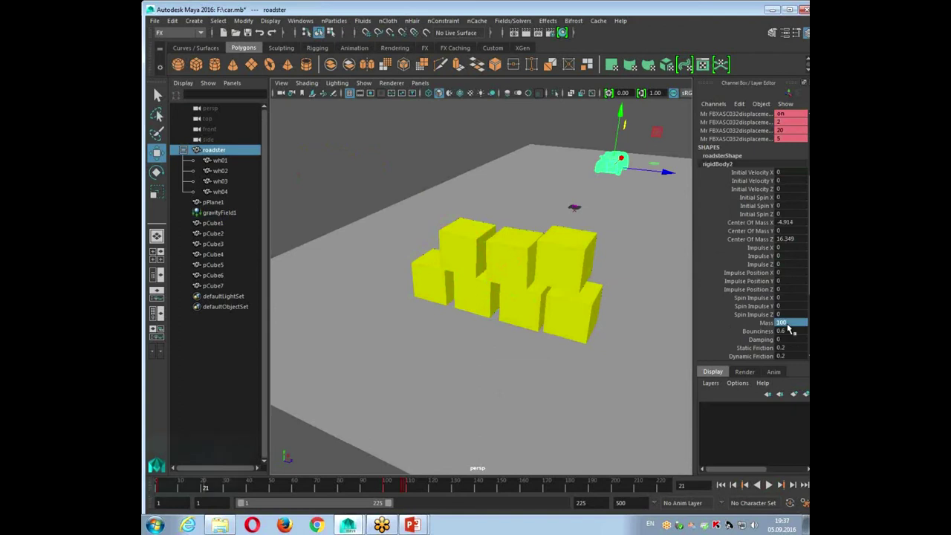
Extend the time range end from 225 to 500, replay the crash, and rewind to frame 1.
left_click(307, 159)
left_click(770, 487)
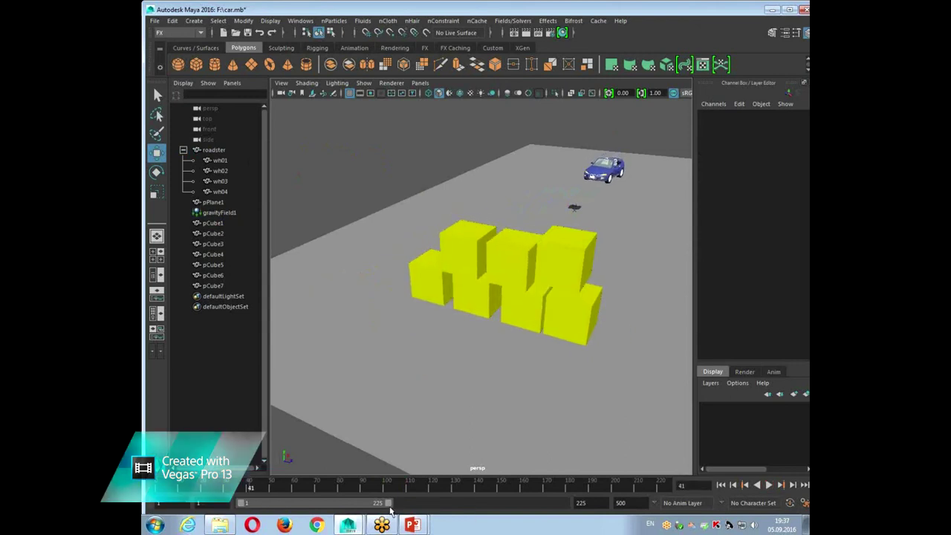
left_click_drag(390, 505, 632, 514)
left_click(720, 486)
left_click(768, 485)
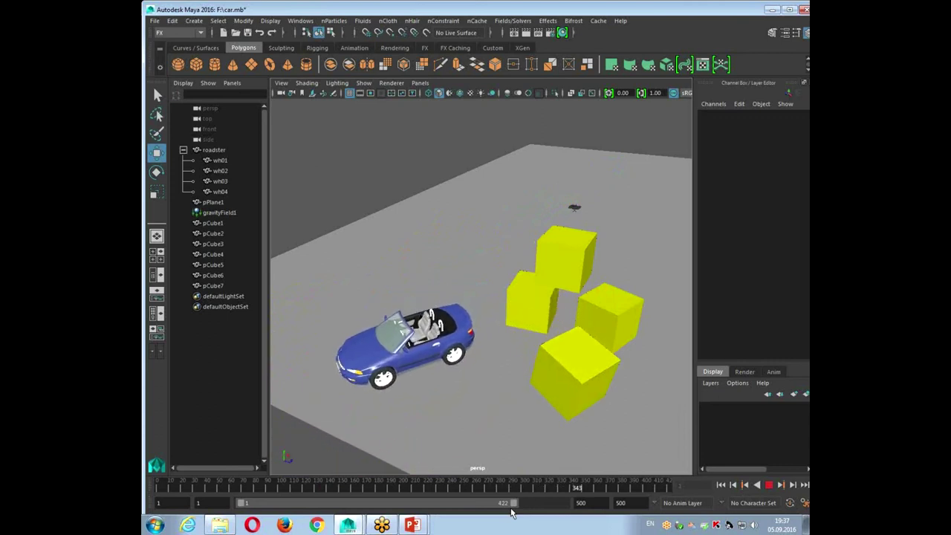
left_click(722, 486)
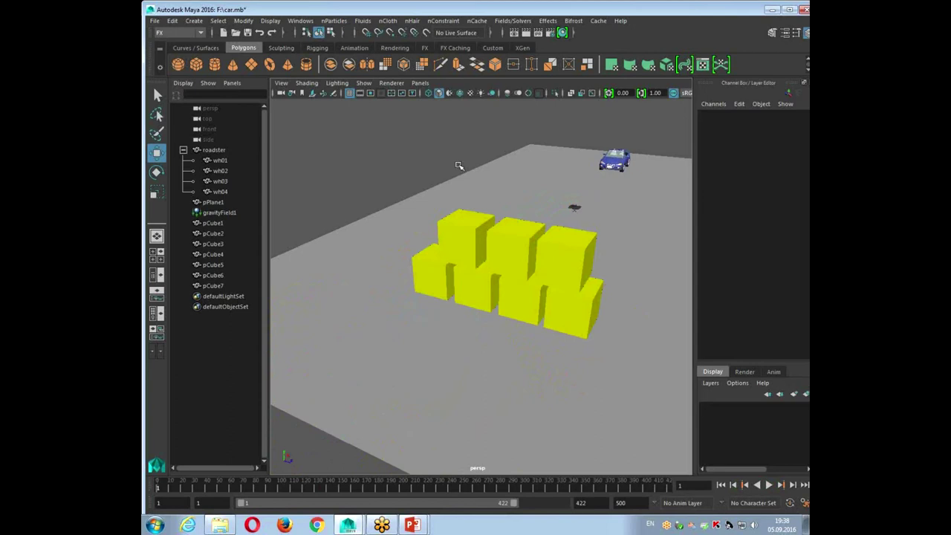
Start a new scene without saving car.mb.
left_click(154, 20)
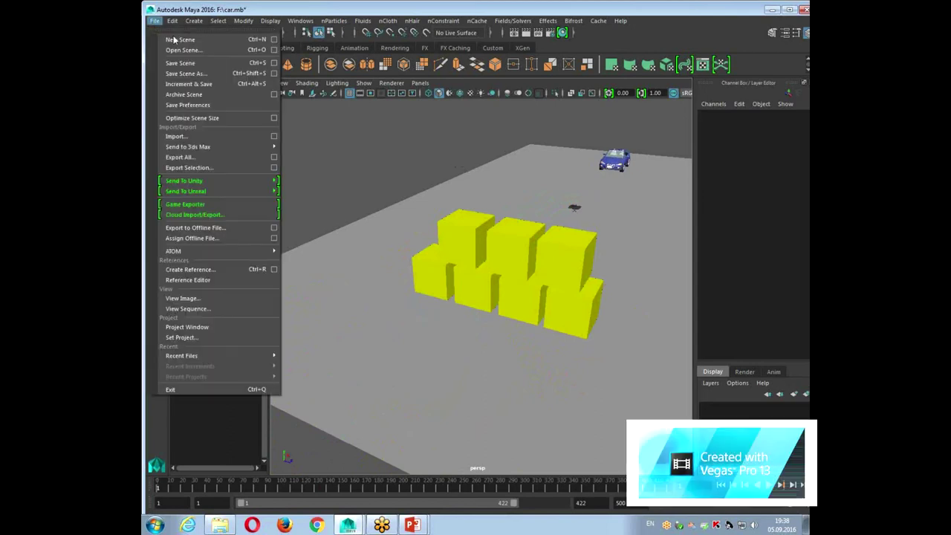
left_click(173, 38)
left_click(483, 264)
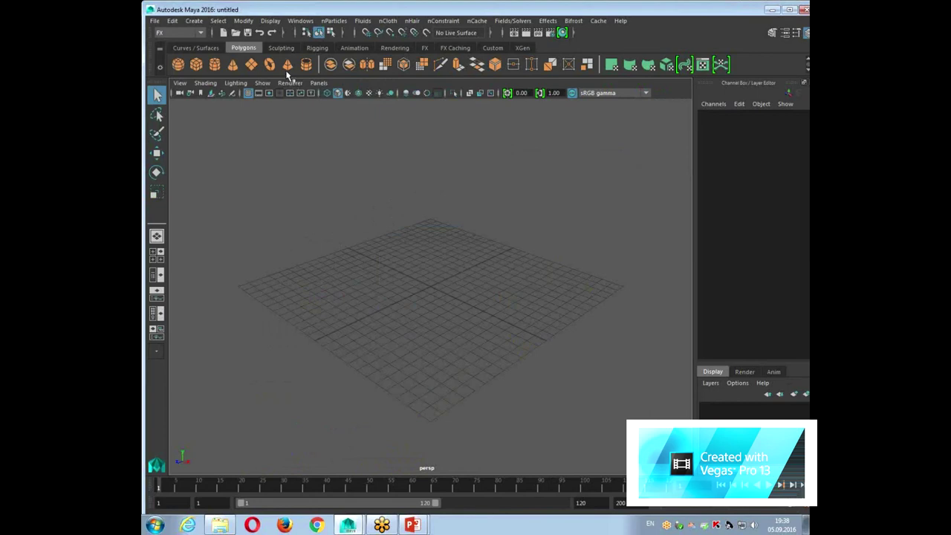
Create a polygon plane scaled to about 37.3 and hide the grid.
left_click(252, 65)
key("r")
left_click_drag(430, 288, 629, 190)
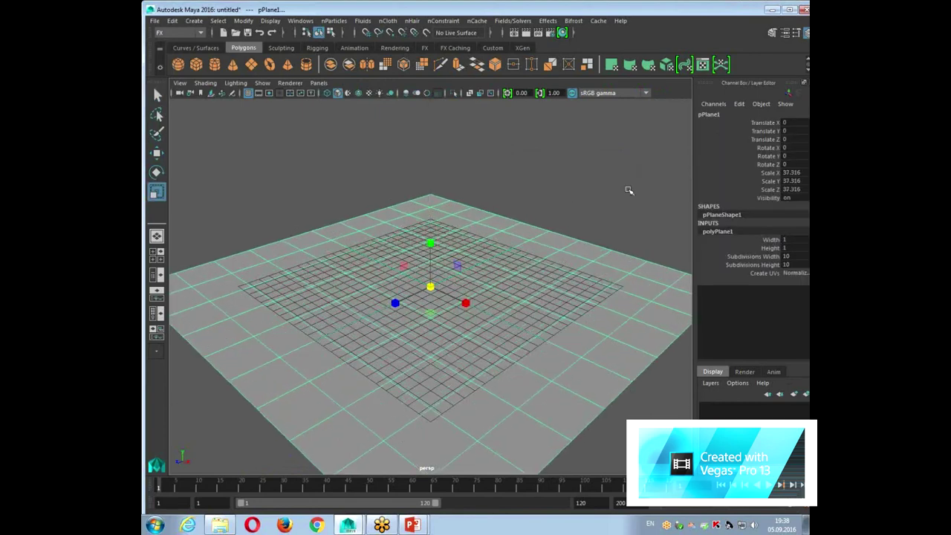
left_click(251, 95)
left_click_drag(371, 291, 335, 289, "alt")
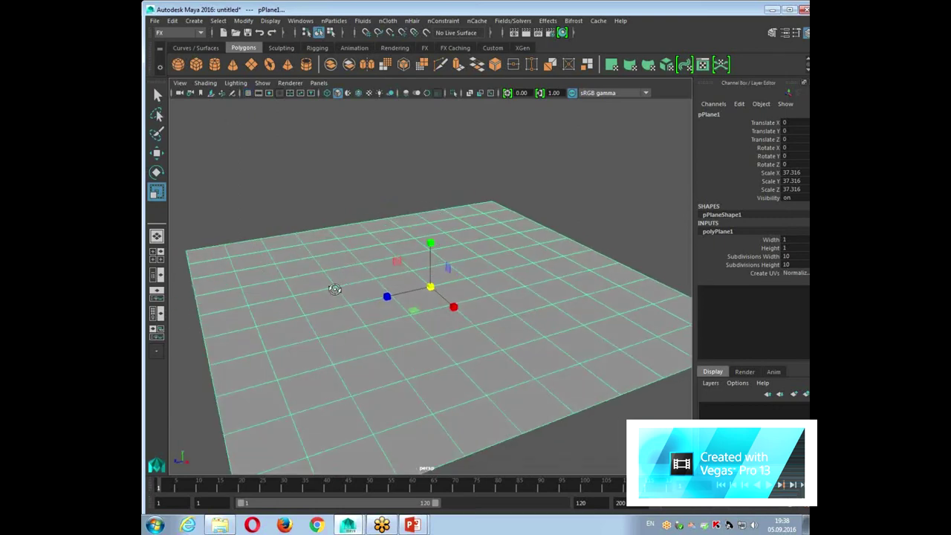
Create a polygon cube, stretch it into a tall wide slab, and lift it onto the plane.
left_click(198, 66)
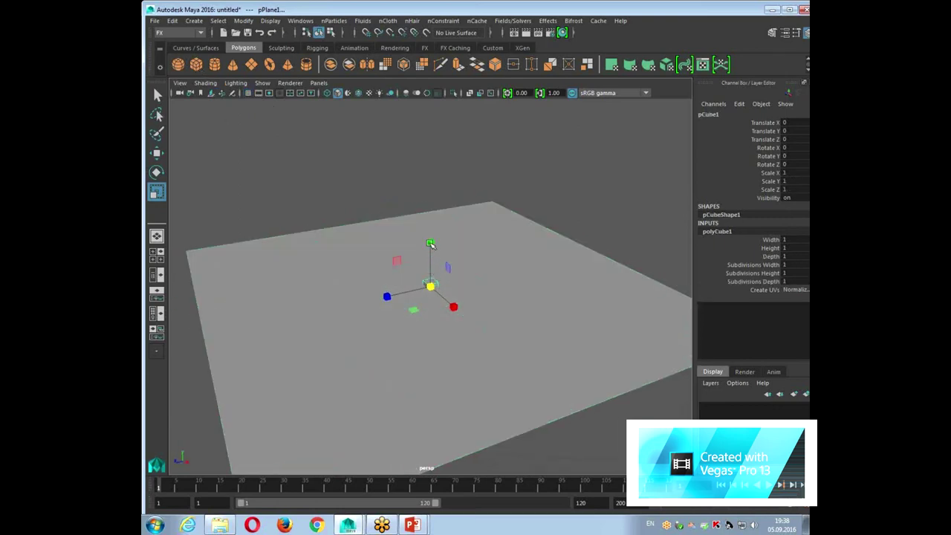
left_click_drag(430, 244, 430, 243)
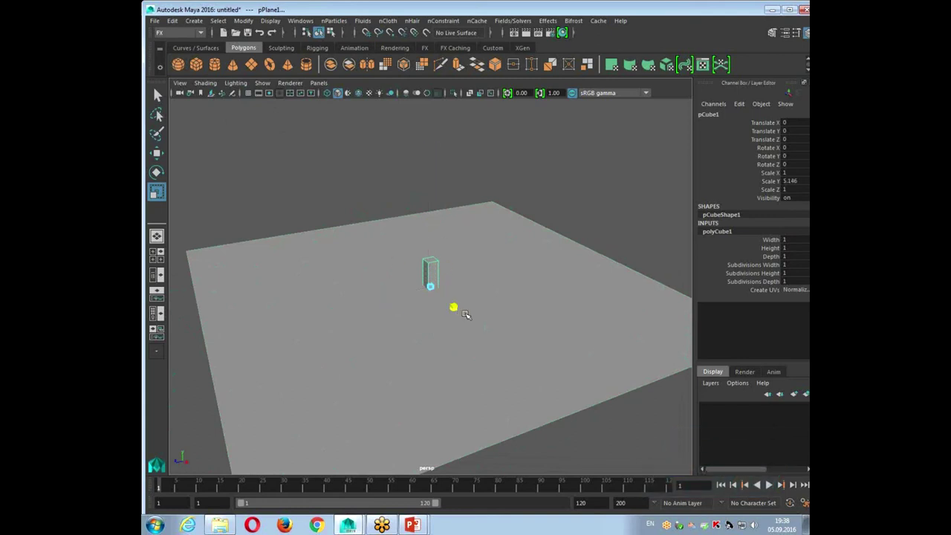
left_click_drag(452, 306, 481, 330)
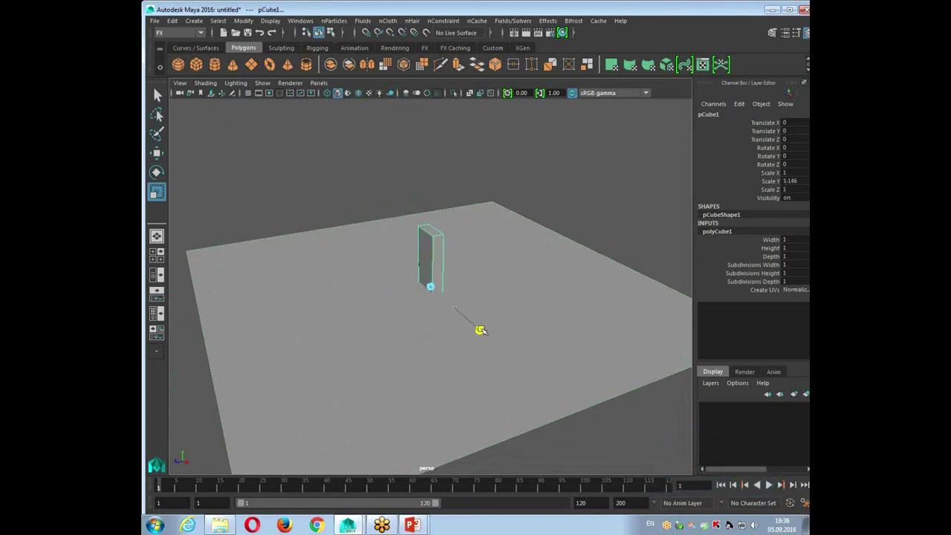
key("w")
mouse_move(432, 250)
left_mouse_down()
mouse_move(430, 223)
mouse_move(452, 241)
left_mouse_up()
left_click_drag(437, 192, 404, 312)
key("w")
Give the slab a new yellow Blinn material and lower it onto the ground plane.
right_click(432, 189)
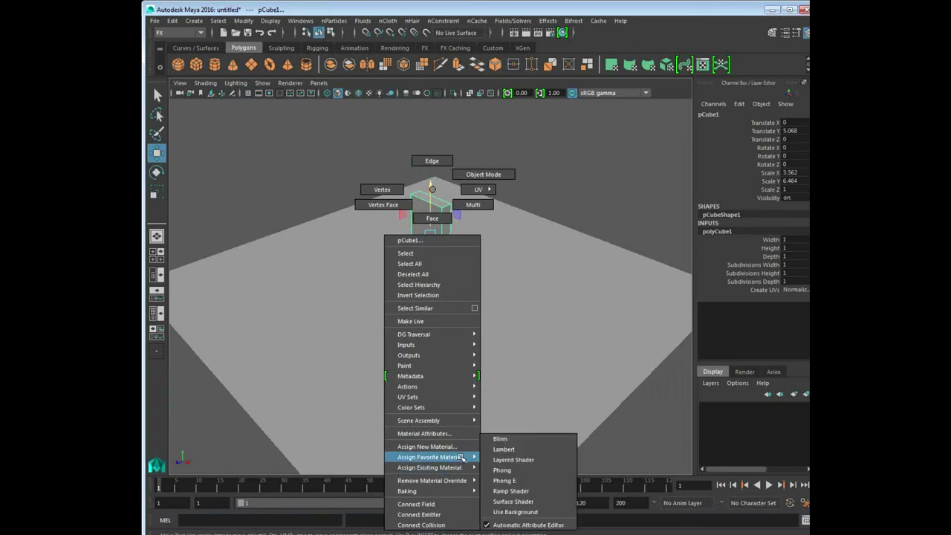
left_click(510, 441)
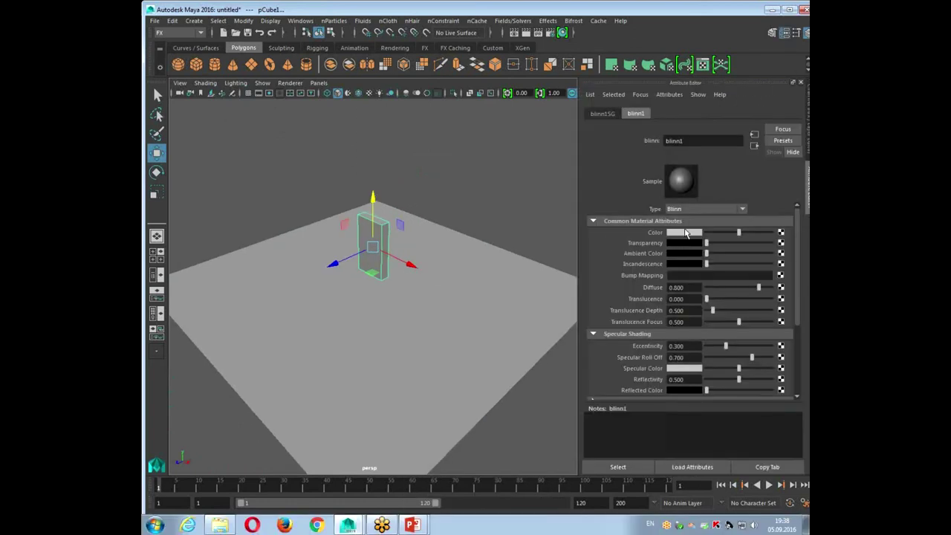
left_click(687, 233)
left_click(656, 203)
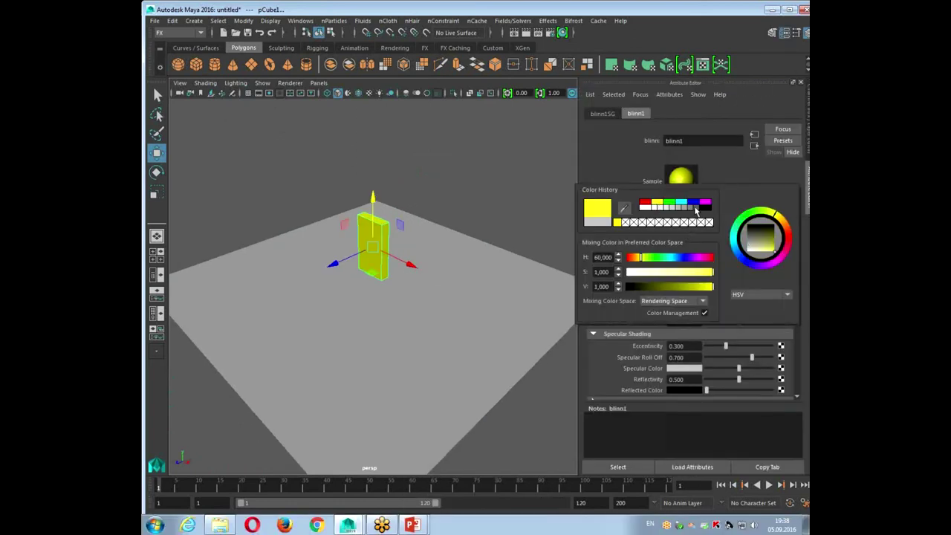
left_click(800, 82)
mouse_move(520, 252)
left_mouse_down("alt")
mouse_move(505, 260)
mouse_move(569, 278)
mouse_move(486, 303)
left_mouse_up("alt")
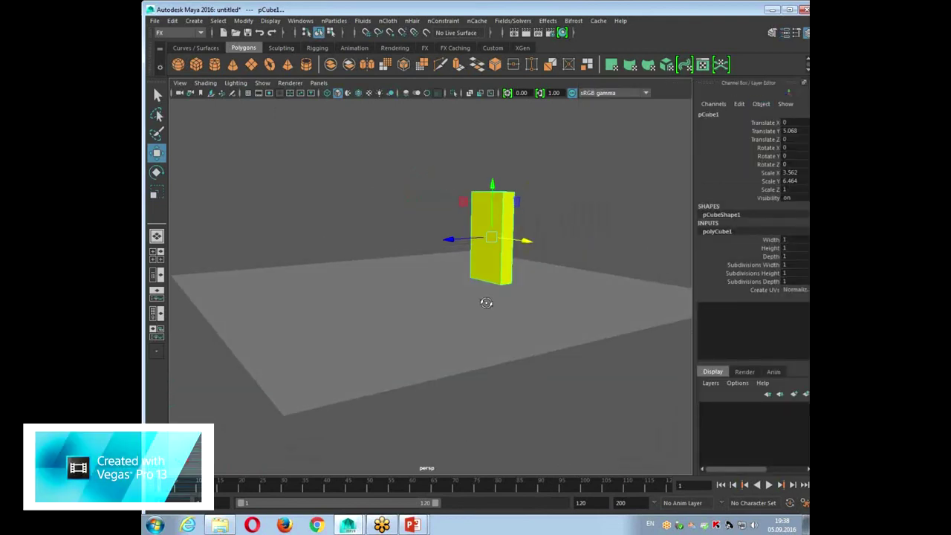
mouse_move(492, 224)
middle_mouse_down()
mouse_move(490, 244)
mouse_move(327, 312)
middle_mouse_up()
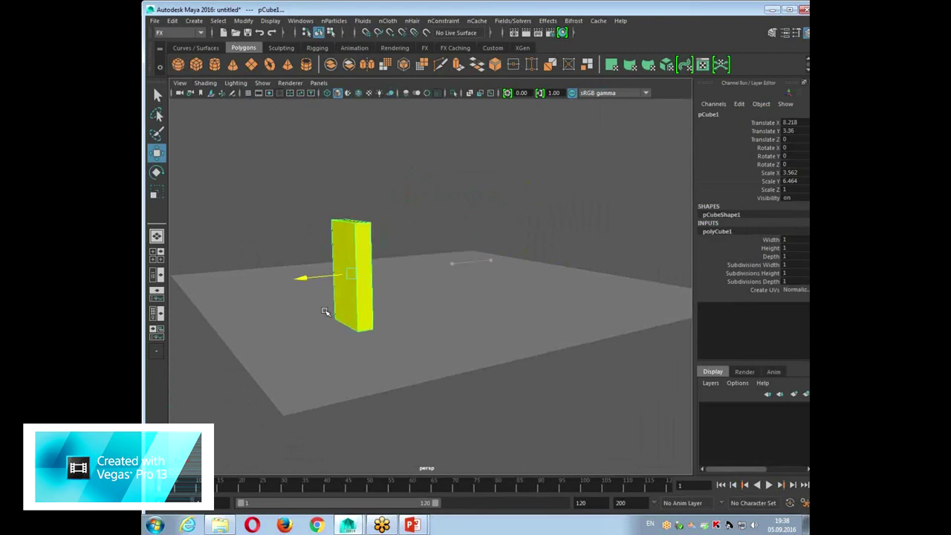
Place the block at its start spot, duplicate it, and rotate and move the copy into a curve.
mouse_move(327, 312)
left_mouse_down("alt")
mouse_move(308, 364)
mouse_move(276, 371)
mouse_move(297, 378)
mouse_move(466, 335)
mouse_move(476, 358)
mouse_move(510, 361)
mouse_move(448, 407)
mouse_move(484, 435)
mouse_move(514, 422)
mouse_move(444, 427)
left_mouse_up("alt")
key("ctrl+d")
key("ctrl+d")
key("ctrl+d")
key("ctrl+d")
key("ctrl+d")
key("e")
key("w")
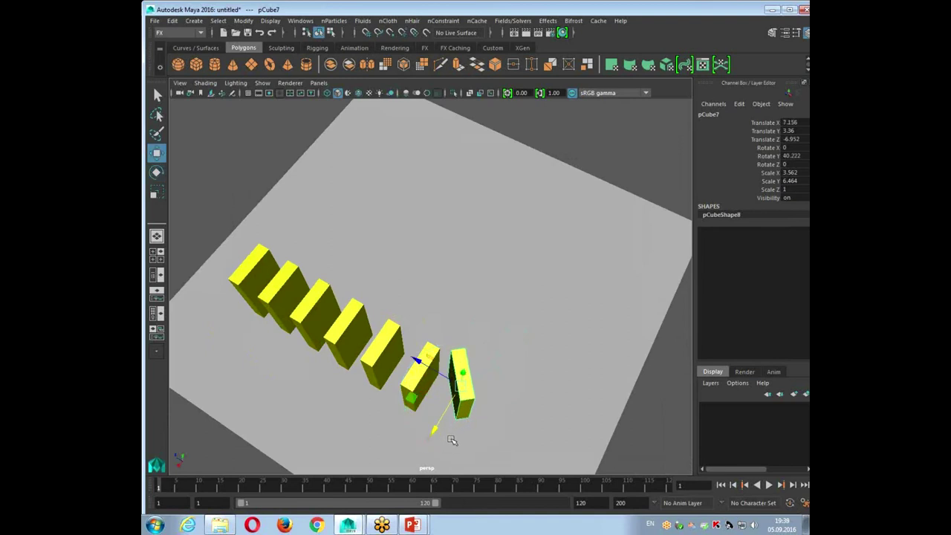
key("e")
left_click_drag(495, 418, 542, 393)
key("w")
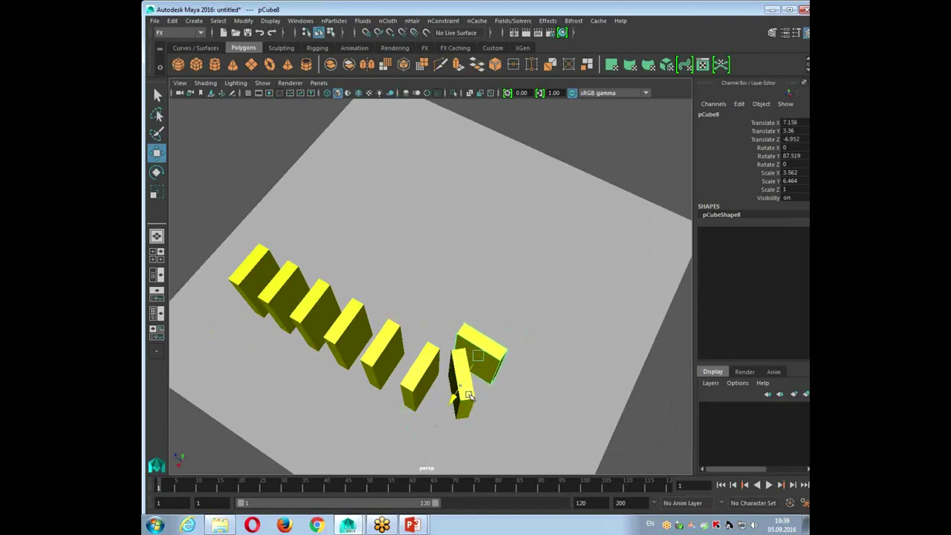
mouse_move(445, 335)
left_mouse_down()
mouse_move(485, 361)
mouse_move(520, 297)
mouse_move(464, 317)
left_mouse_up()
Add more duplicated dominoes, turning and nudging each to extend the curving chain.
key("ctrl+d")
key("ctrl+d")
key("ctrl+d")
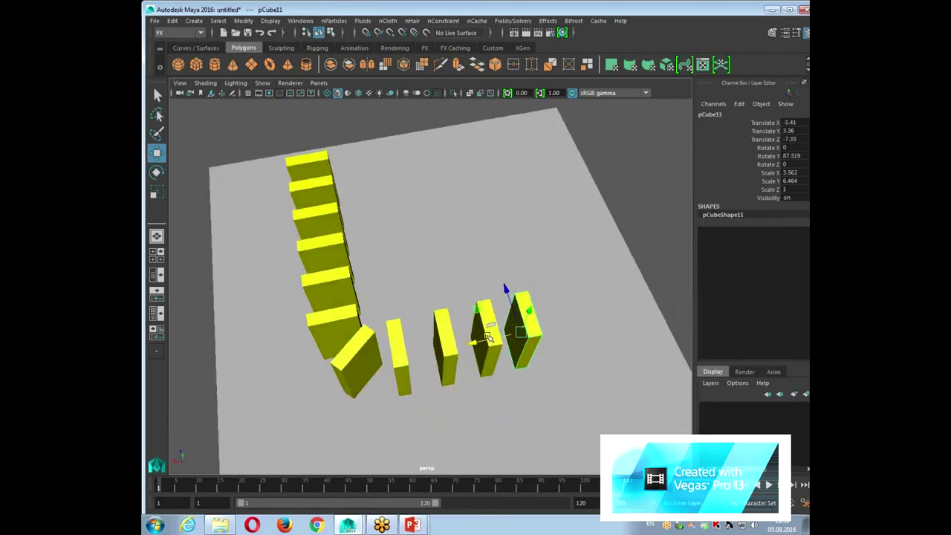
key("ctrl+d")
left_click_drag(480, 343, 567, 356)
key("e")
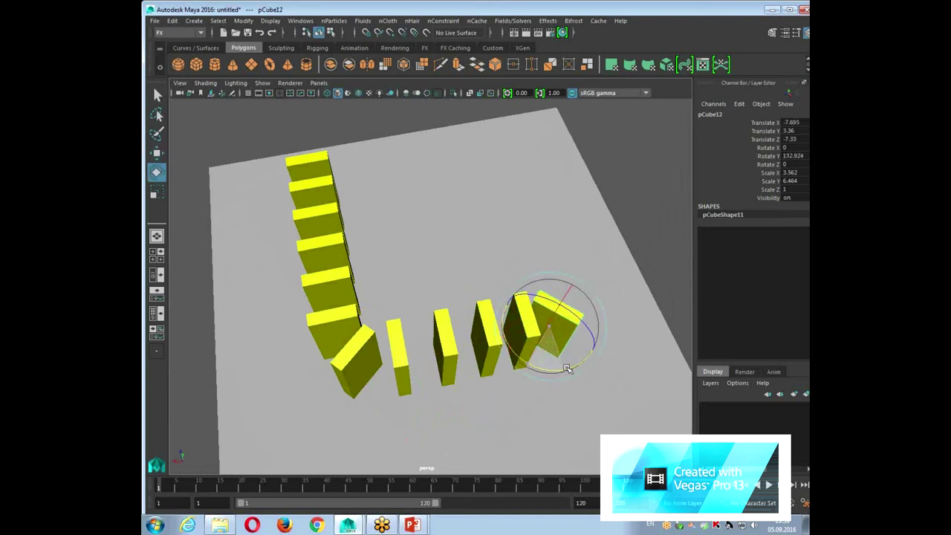
key("w")
mouse_move(541, 304)
left_mouse_down()
mouse_move(550, 316)
mouse_move(429, 276)
mouse_move(442, 265)
left_mouse_up()
Duplicate the whole domino row and move the copy to the opposite side, forming a U.
mouse_move(450, 226)
left_mouse_down()
mouse_move(230, 188)
mouse_move(275, 305)
left_mouse_up()
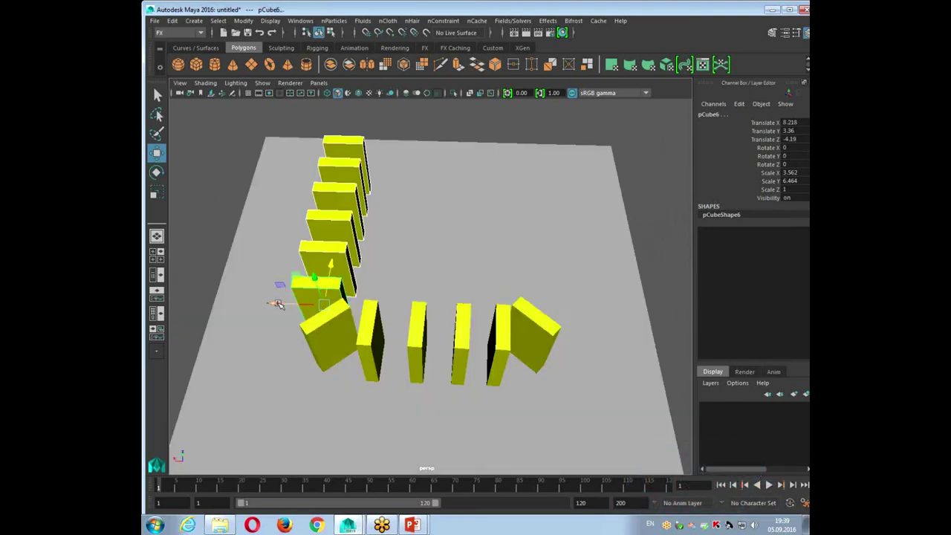
key("ctrl+d")
mouse_move(274, 305)
left_mouse_down()
mouse_move(496, 293)
mouse_move(407, 251)
left_mouse_up()
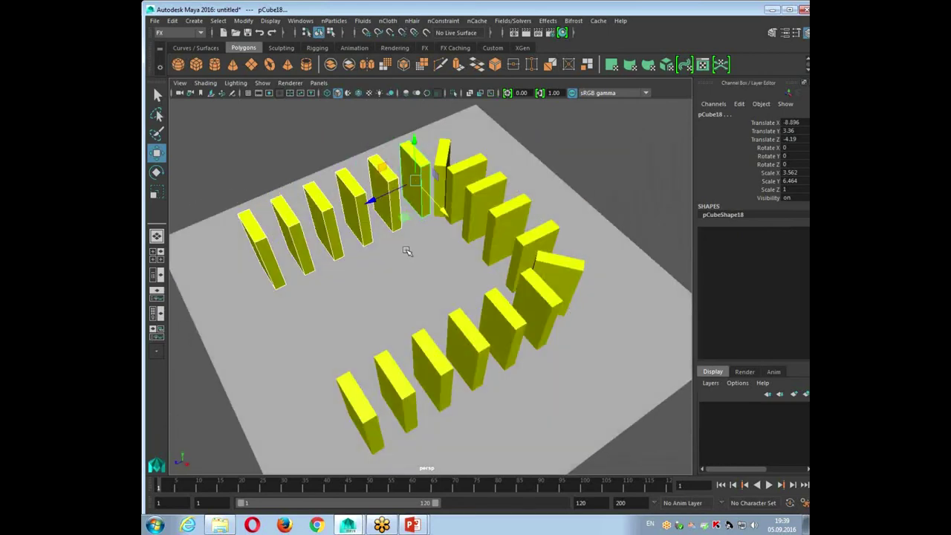
mouse_move(372, 207)
left_mouse_down()
mouse_move(351, 217)
mouse_move(358, 212)
left_mouse_up()
left_click(387, 413)
mouse_move(350, 393)
left_mouse_down("alt")
mouse_move(334, 389)
mouse_move(321, 399)
left_mouse_up("alt")
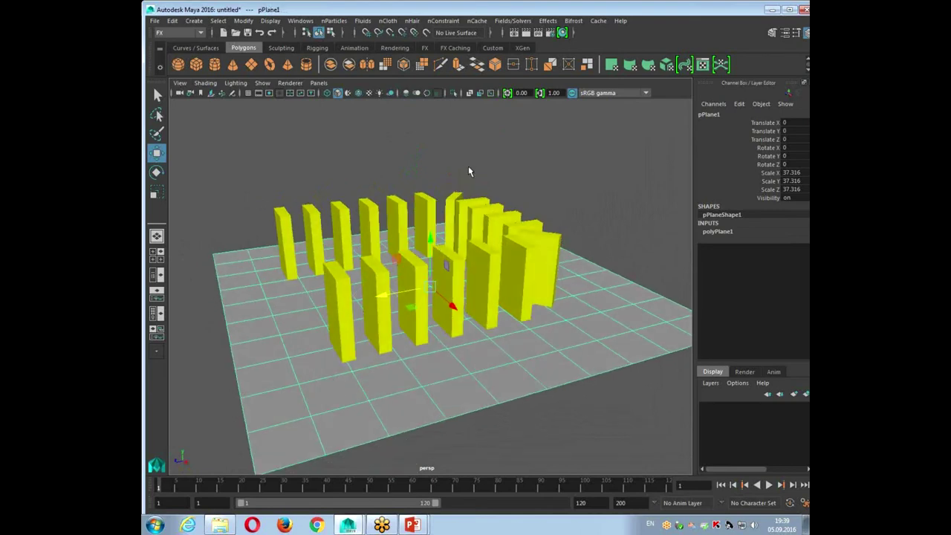
left_click(516, 21)
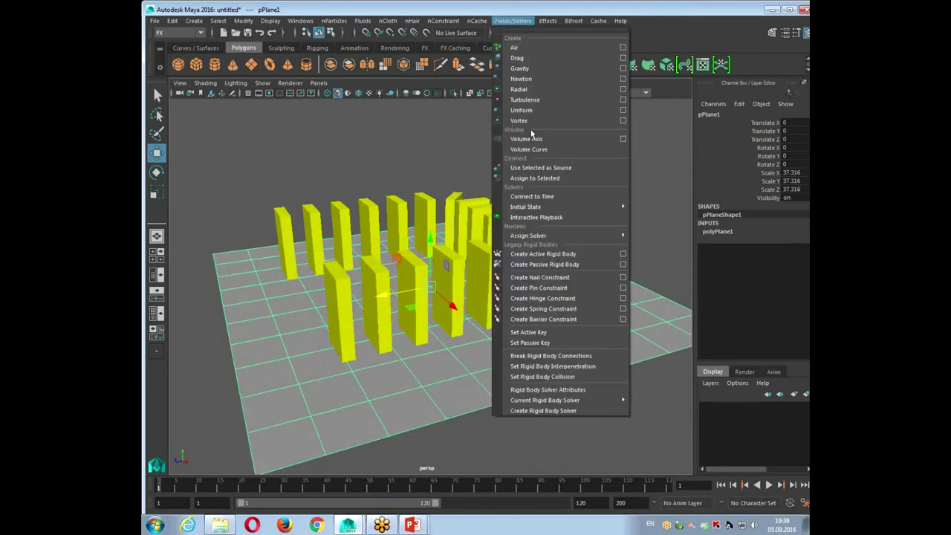
Make the ground plane a passive rigid body and add a gravity field to all dominoes.
left_click(577, 265)
left_click_drag(577, 266, 311, 226, "alt")
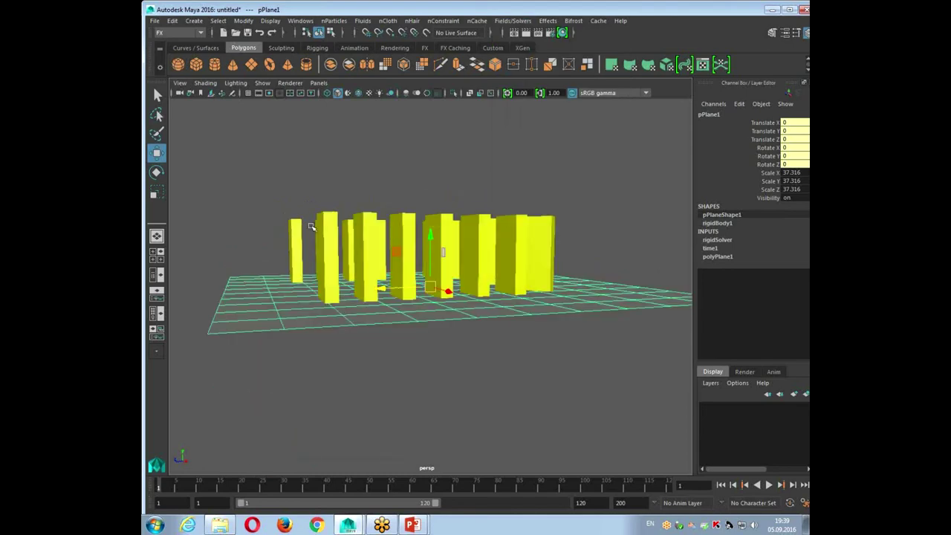
left_click_drag(265, 202, 605, 243)
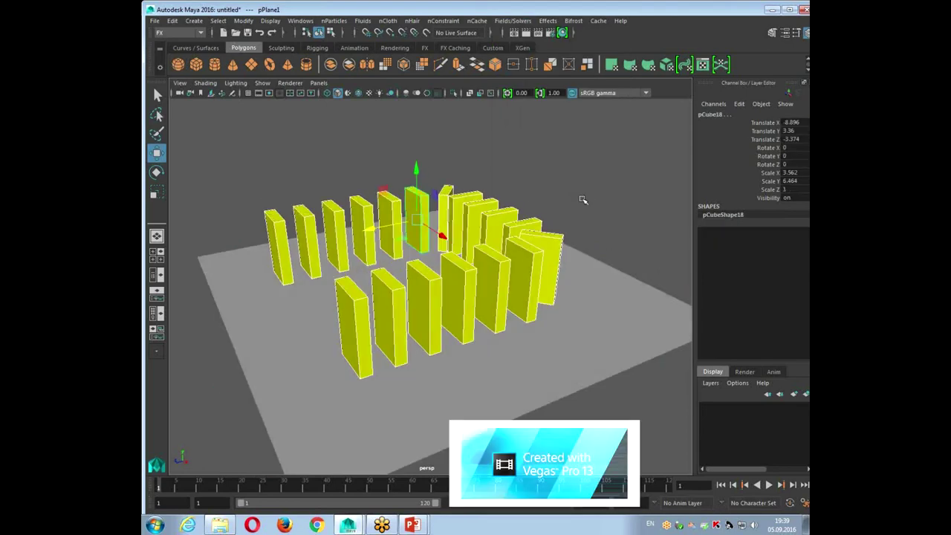
left_click(499, 22)
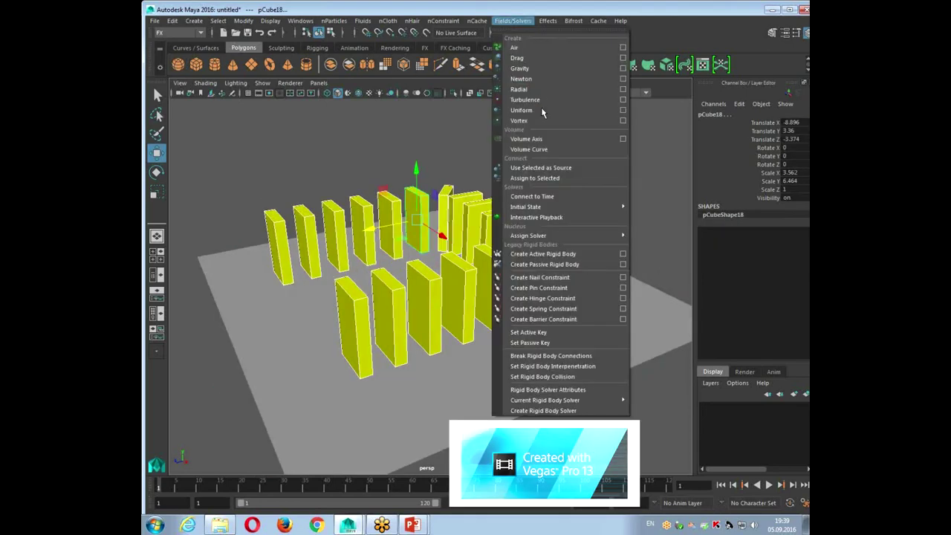
left_click(545, 68)
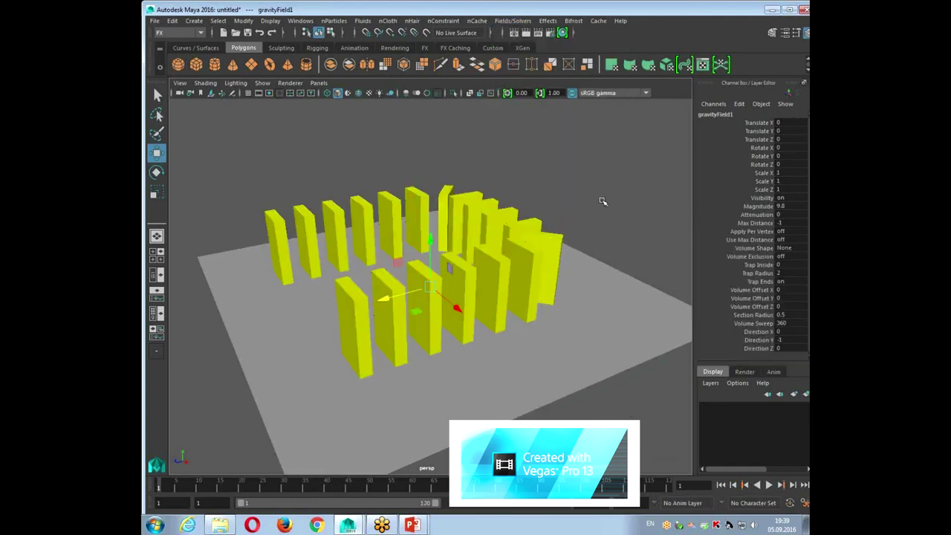
left_click(668, 318)
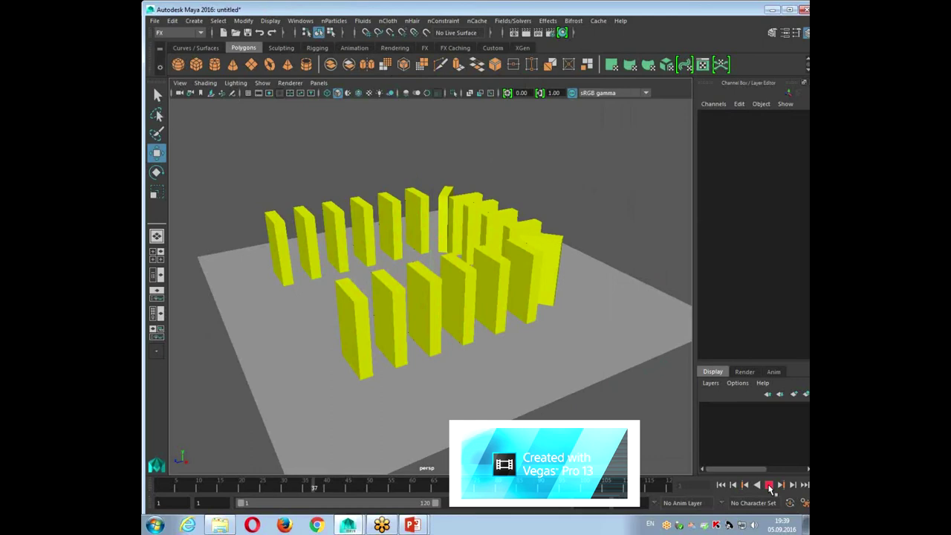
Rewind to frame 1 and select the front-left domino.
left_click(721, 484)
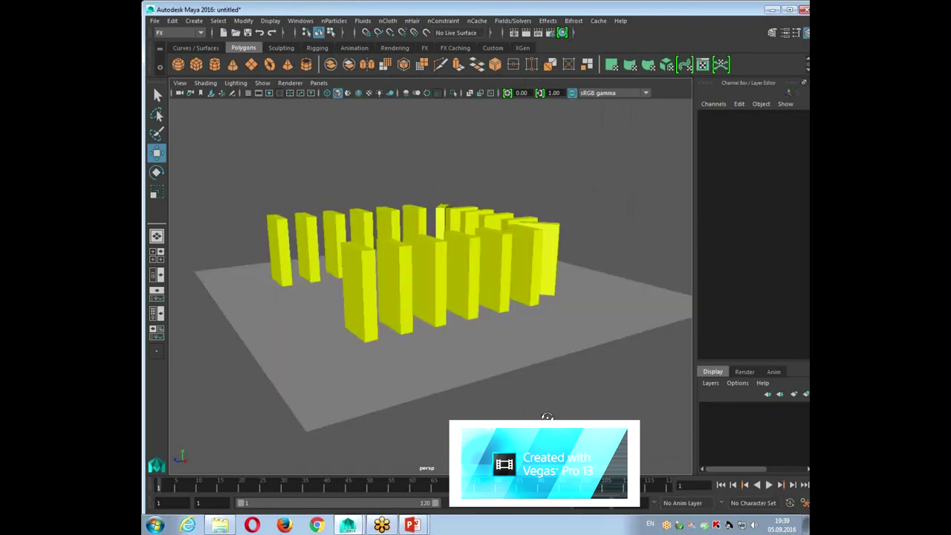
left_click_drag(543, 418, 542, 441, "alt")
left_click(350, 273)
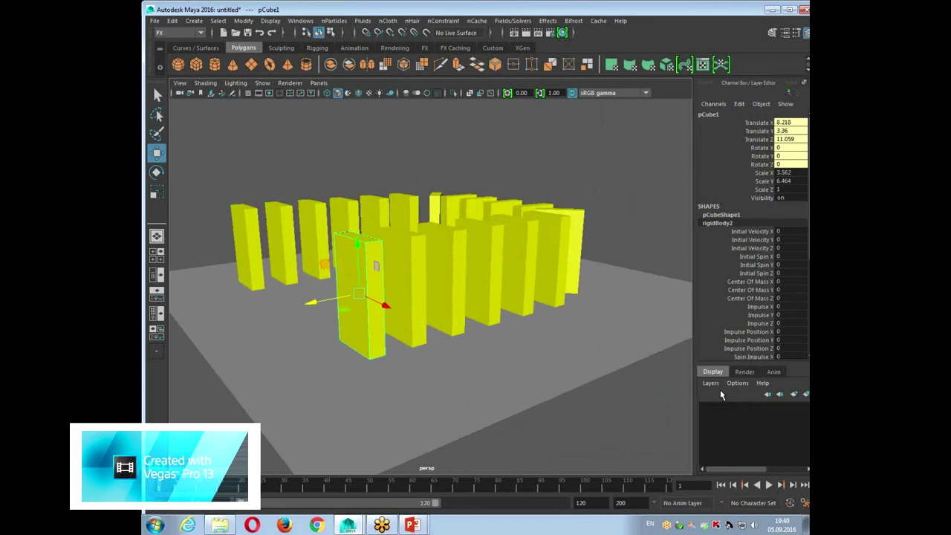
Set the front domino's rigidBody Initial Spin X to -100 and play the simulation.
double_click(789, 257)
type("-100")
key("Return")
left_click(769, 485)
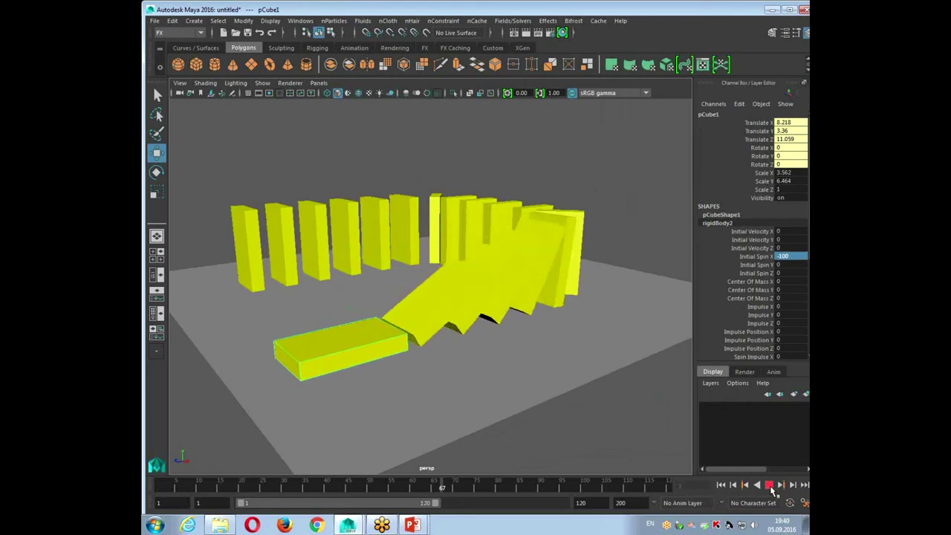
Set the playback end frame to 300.
left_click_drag(490, 298, 511, 341, "alt")
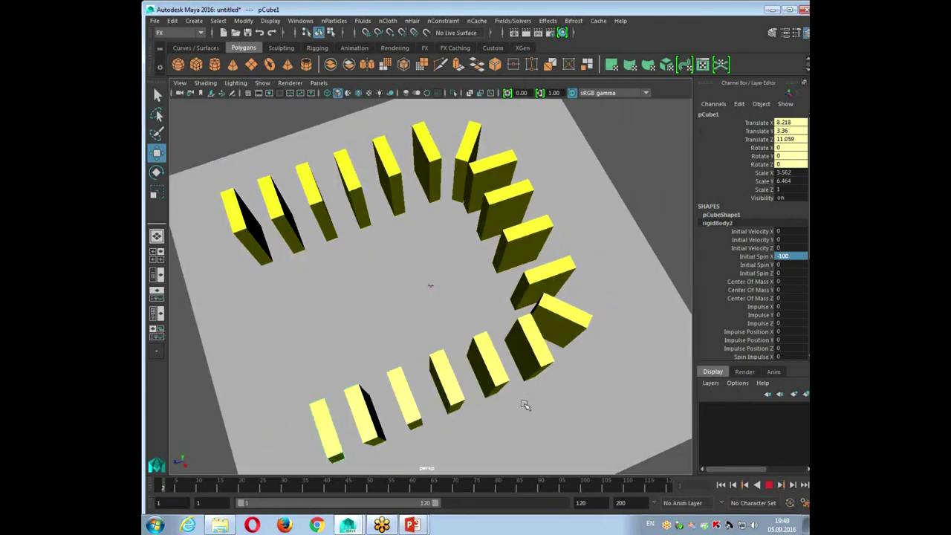
double_click(583, 503)
type("300")
key("Return")
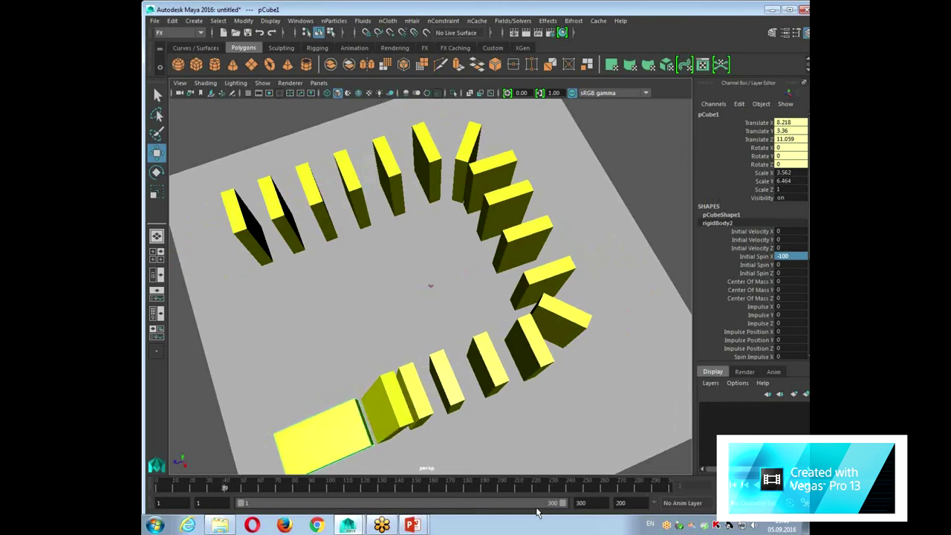
Watch the dominoes collapse, stop playback, and rewind to frame 1.
left_click_drag(575, 460, 565, 444, "alt")
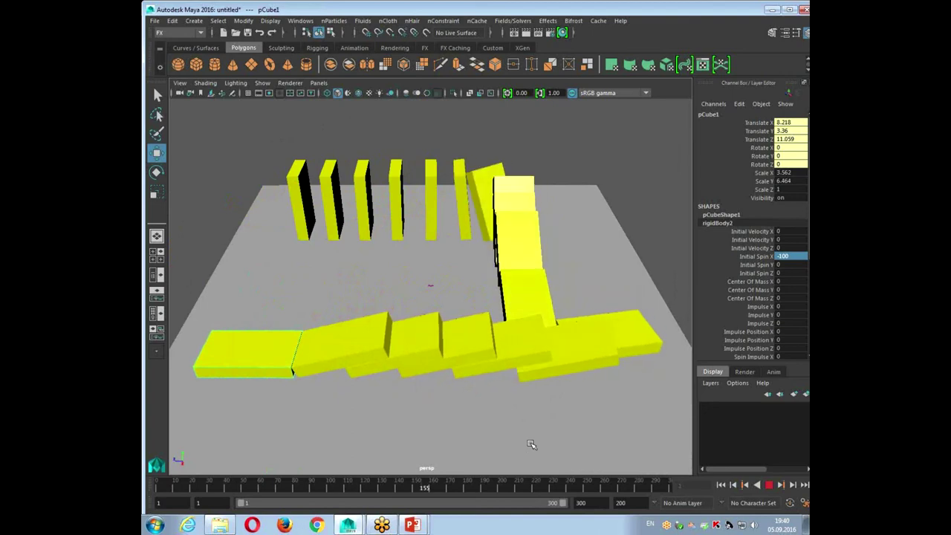
left_click(769, 485)
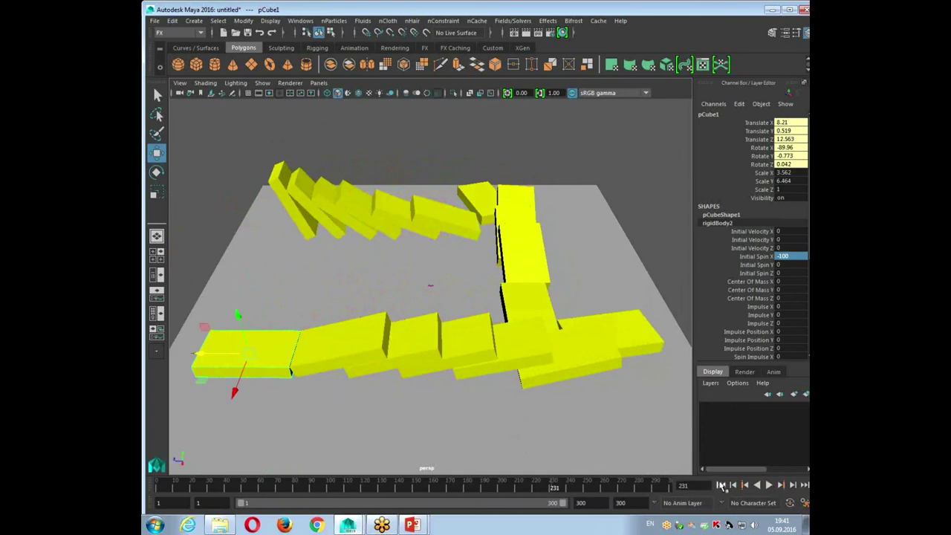
left_click(720, 484)
mouse_move(630, 247)
left_mouse_down("alt")
mouse_move(661, 249)
mouse_move(584, 296)
left_mouse_up("alt")
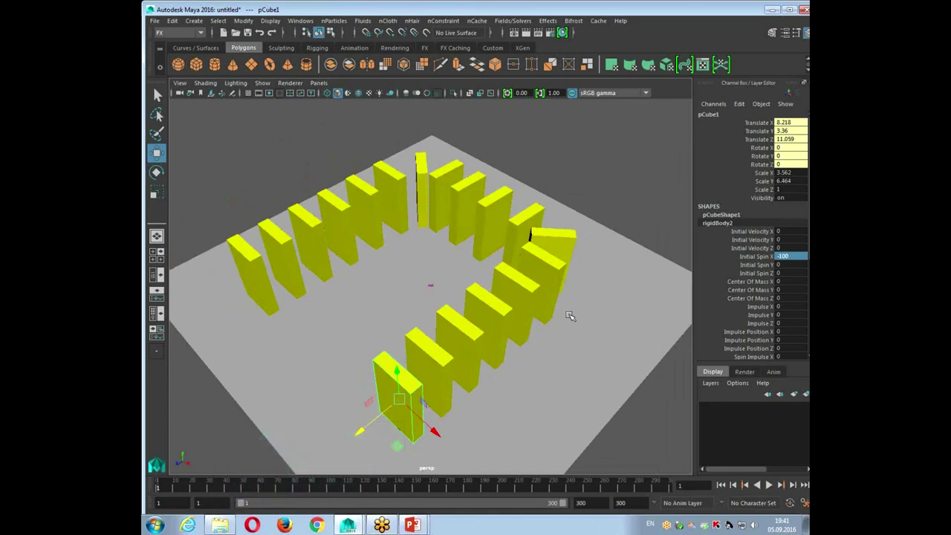
Start a new scene from the File menu, discarding the unsaved domino scene.
left_click(154, 20)
left_click(166, 36)
left_click(475, 265)
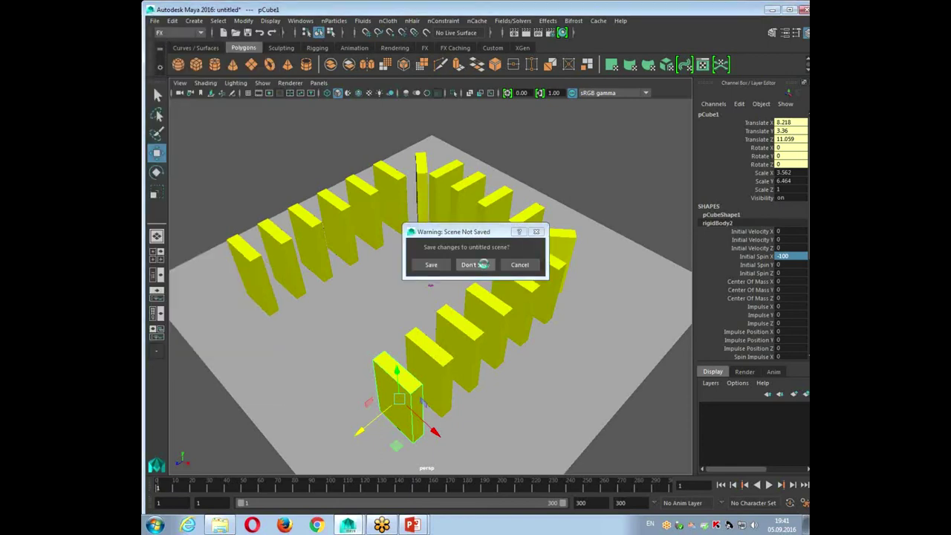
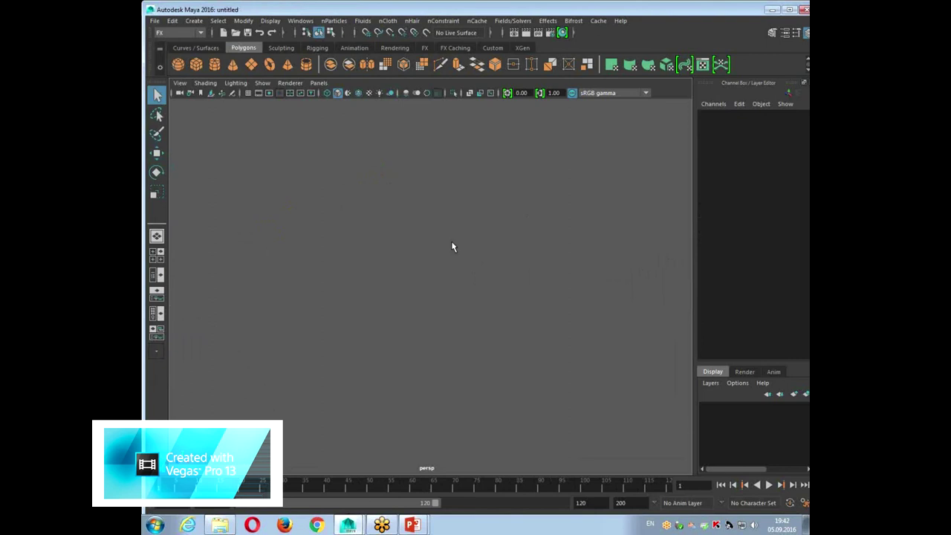
Create a legacy particle emitter and scrub the timeline to about frame 78.
left_click(334, 20)
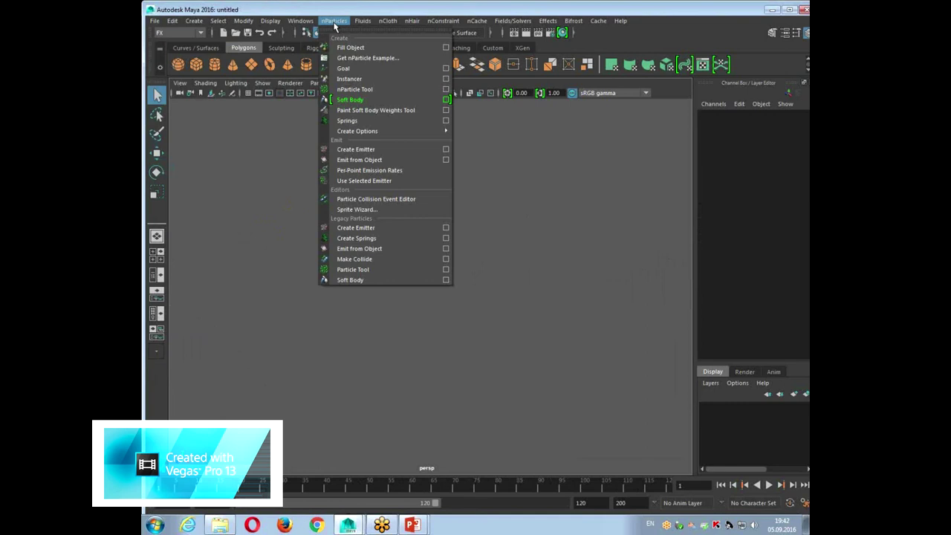
left_click(420, 228)
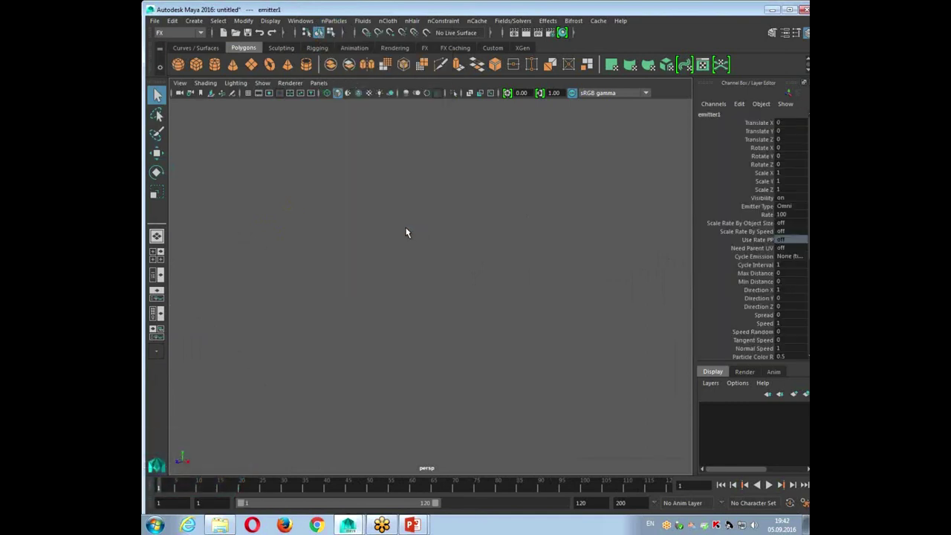
left_click_drag(174, 490, 491, 500)
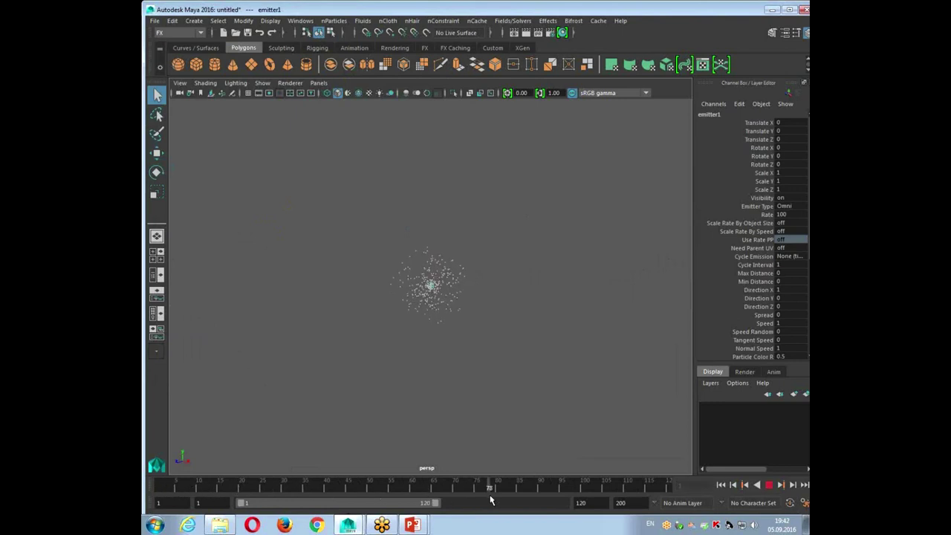
Select particle1, extend the playback range to 200, and show particleShape1's attributes.
left_click(451, 282)
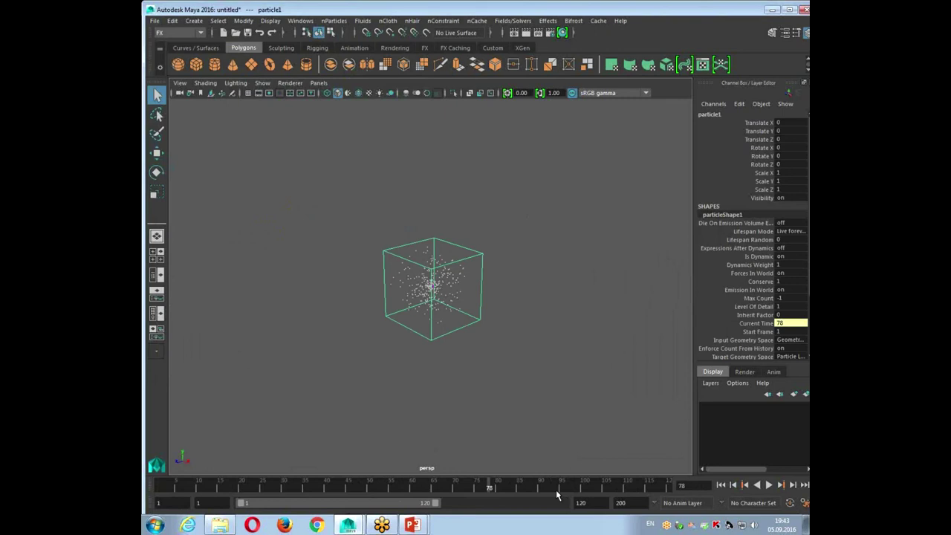
left_click_drag(438, 503, 562, 503)
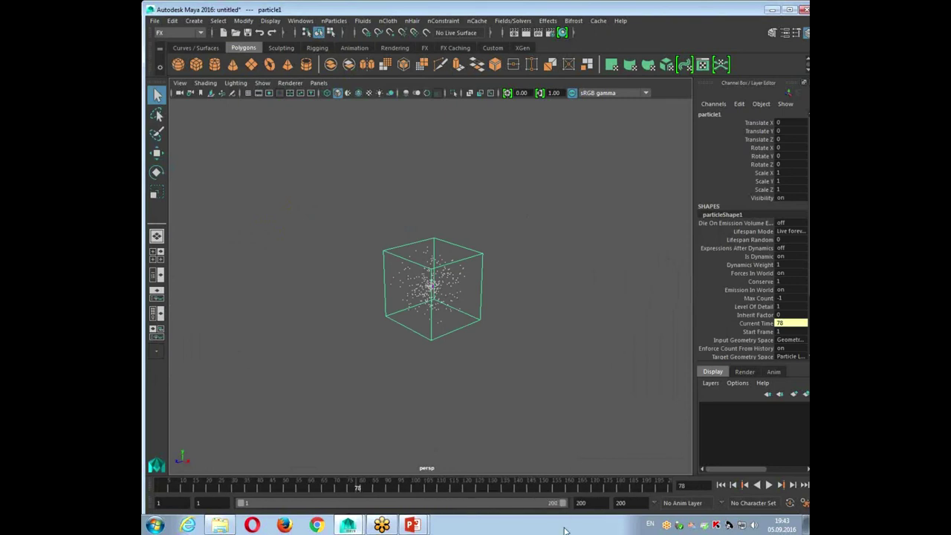
key("ctrl+a")
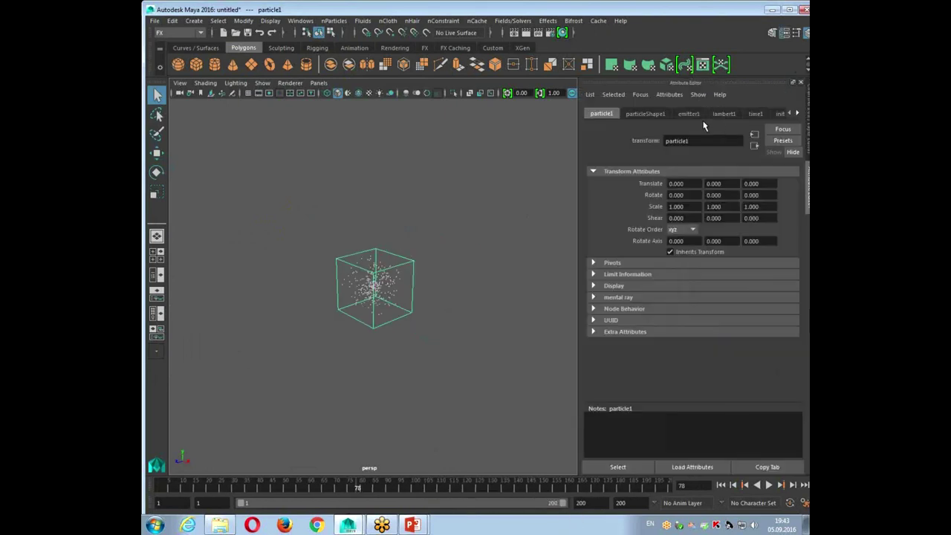
left_click(654, 115)
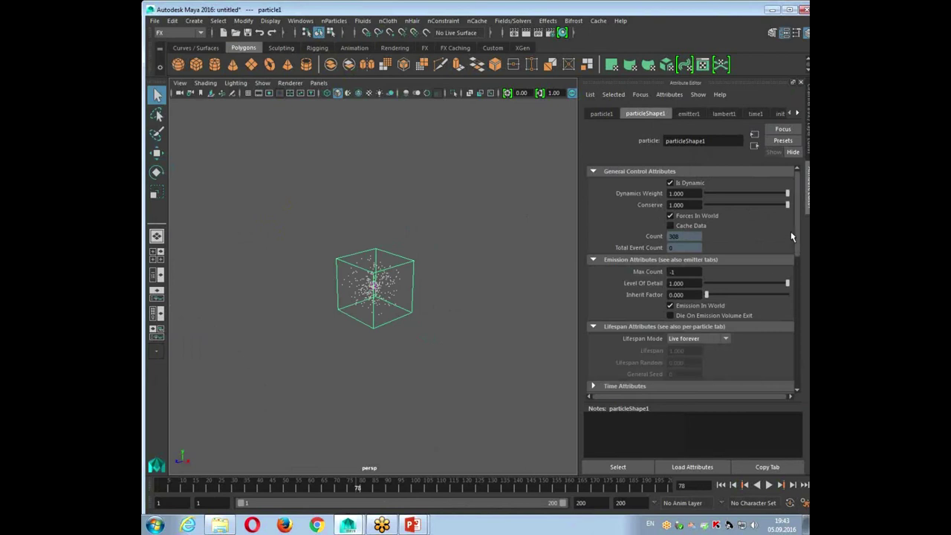
Set Particle Render Type to Spheres and preview the simulation up to frame 98.
left_click_drag(797, 234, 801, 288)
left_click_drag(800, 296, 800, 305)
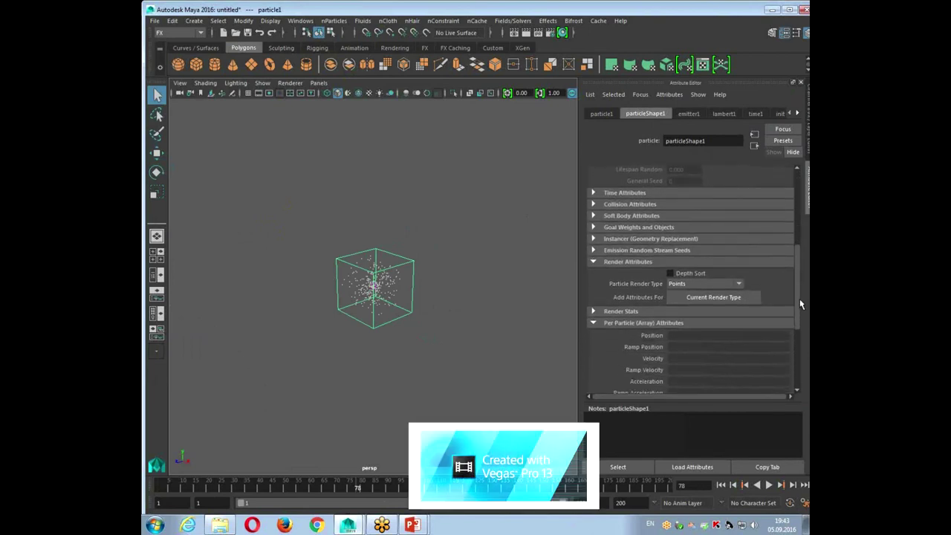
left_click(736, 286)
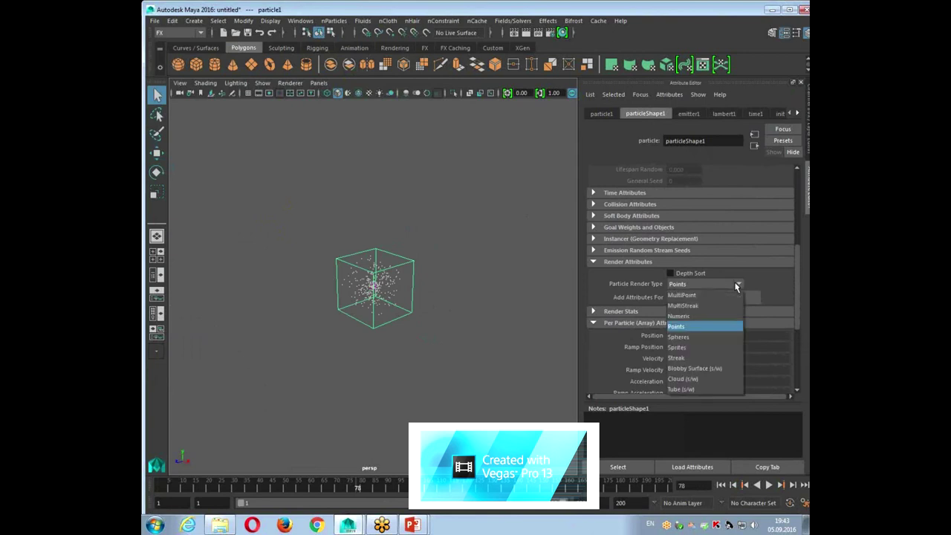
left_click(690, 338)
key("alt+v")
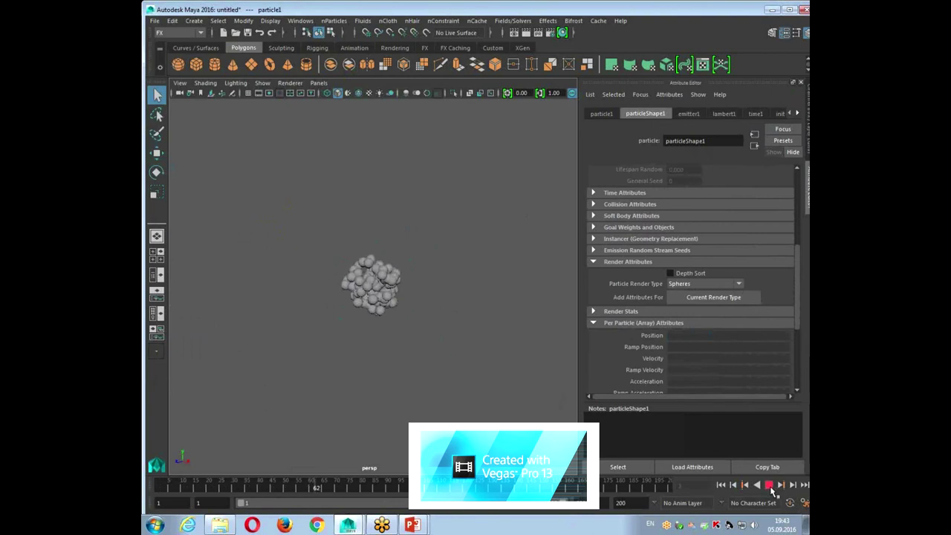
left_click(770, 486)
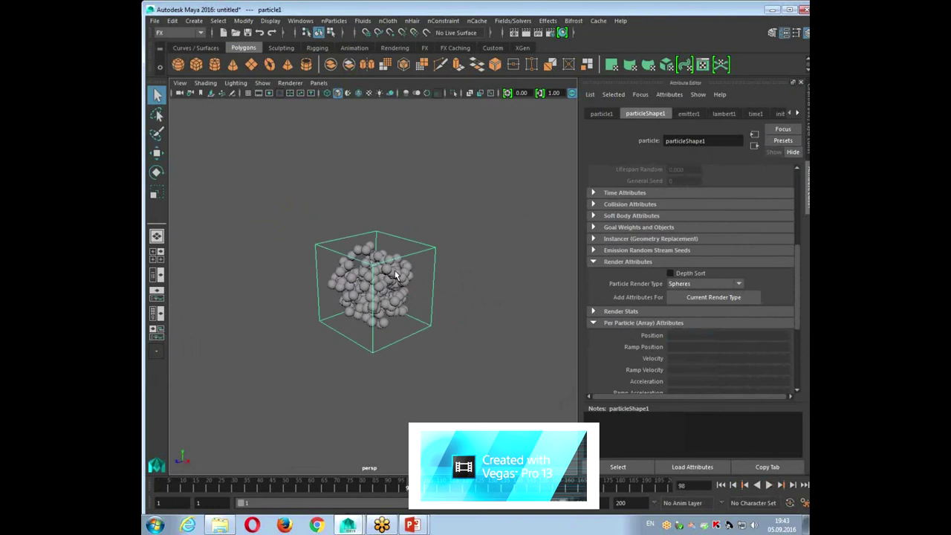
Assign a new Blinn material to the particles with a light blue colour, then rewind.
right_click(395, 220)
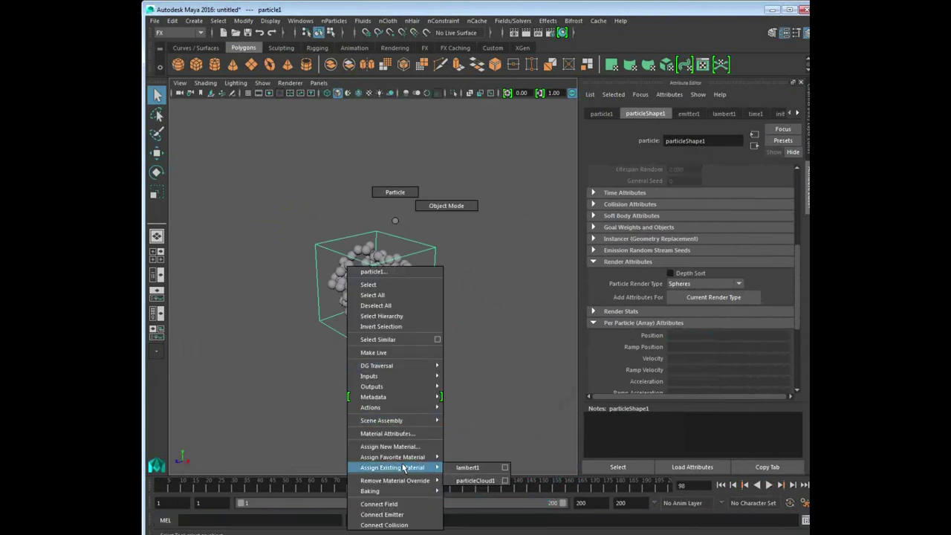
mouse_move(392, 457)
left_click(467, 440)
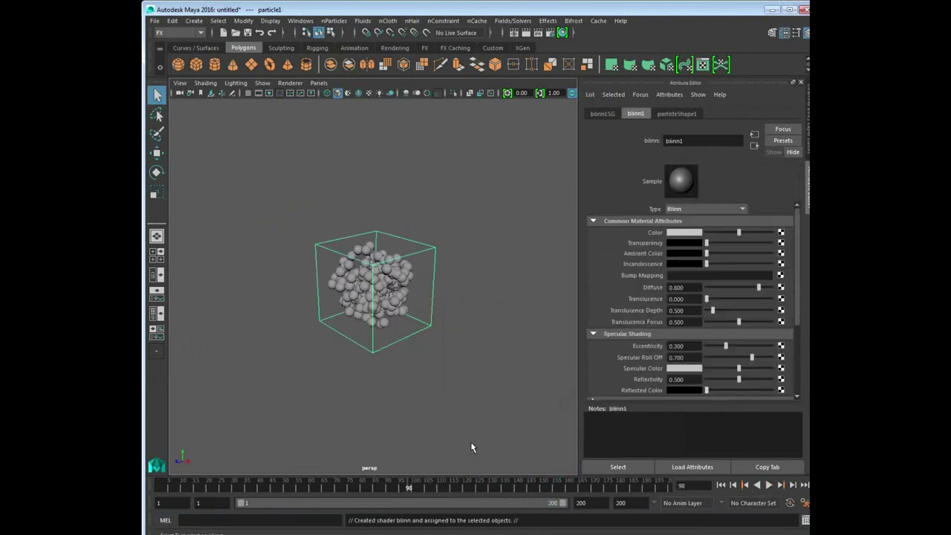
left_click(684, 233)
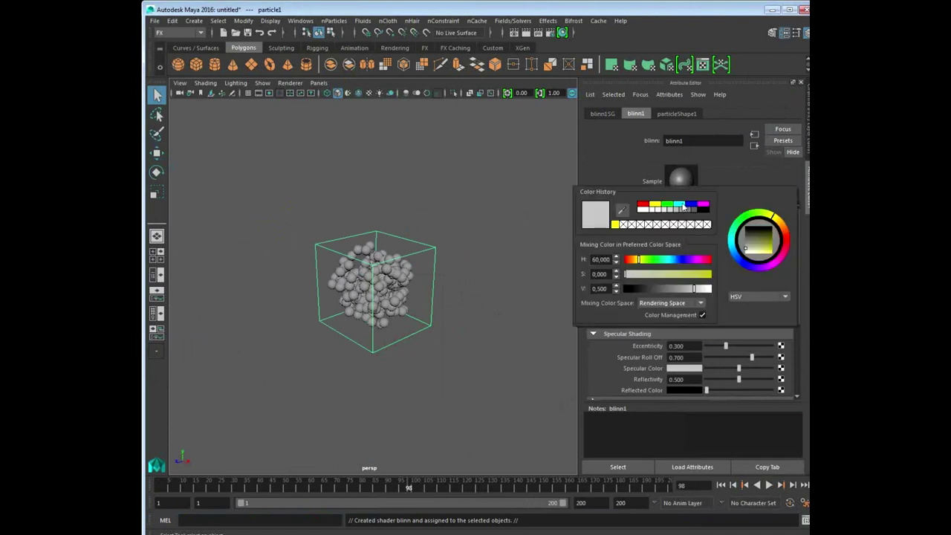
left_click(691, 205)
left_click_drag(763, 255, 765, 255)
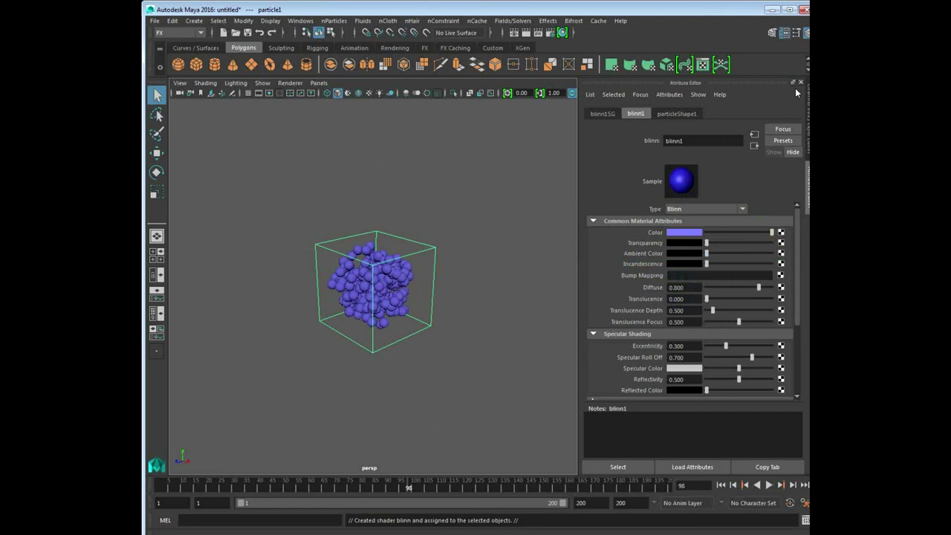
key("alt+shift+v")
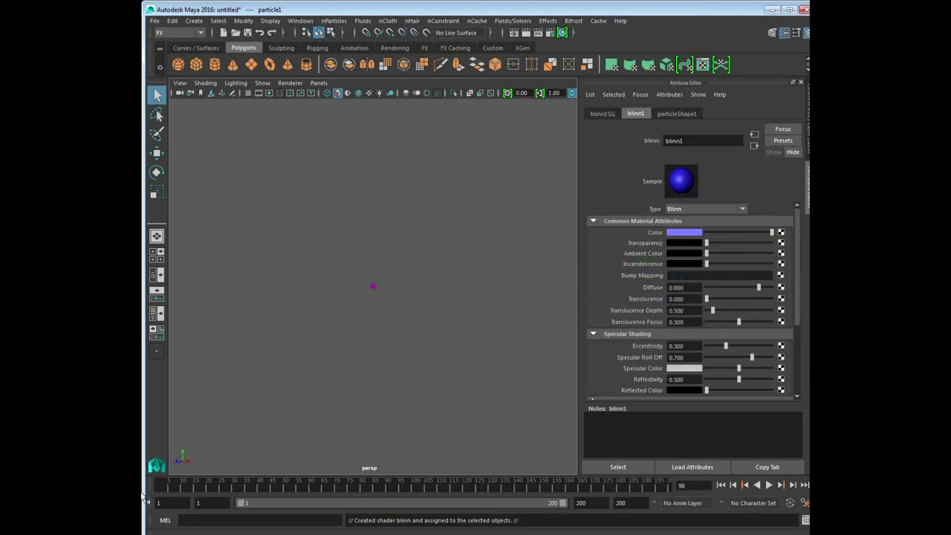
left_click(372, 286)
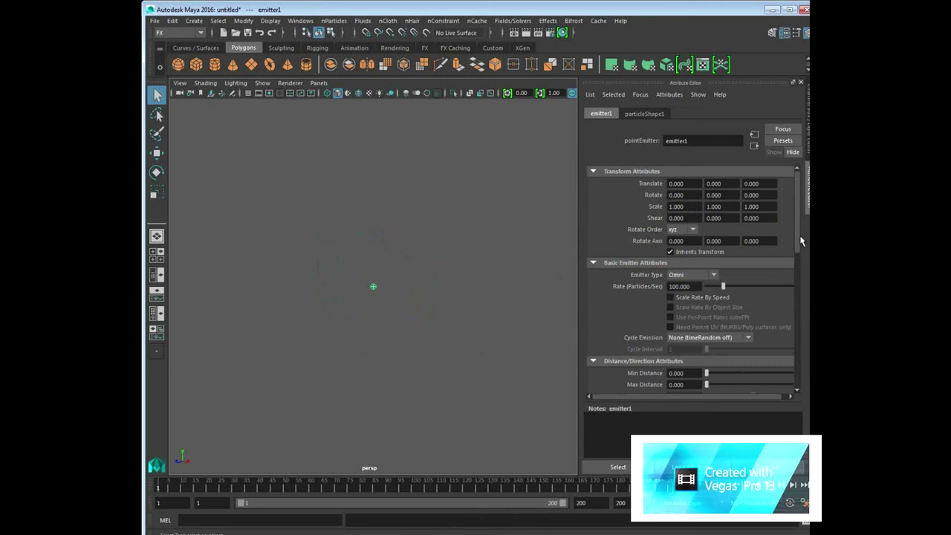
Make emitter1 Directional with Direction X 0, Y 1, Z -1.
scroll(796, 243, "down", 3)
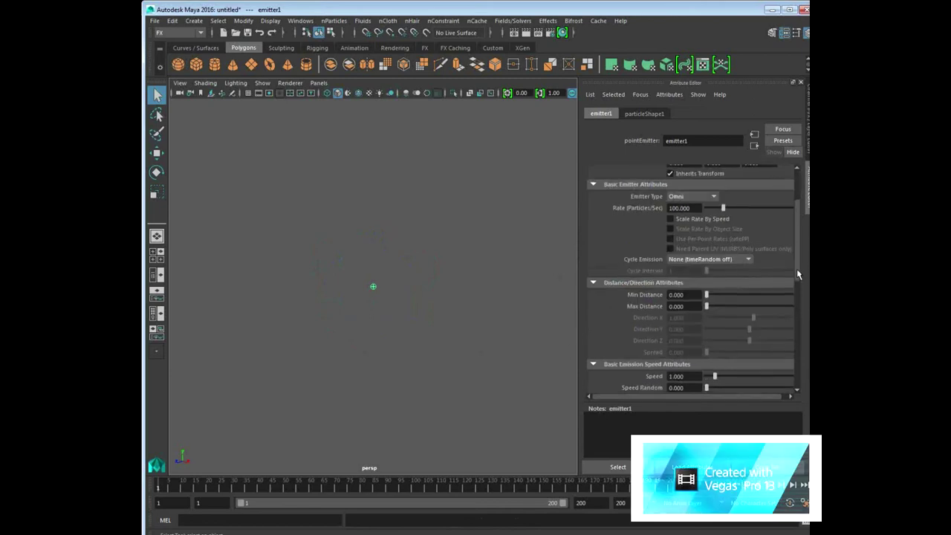
scroll(797, 272, "down", 1)
scroll(797, 277, "up", 3)
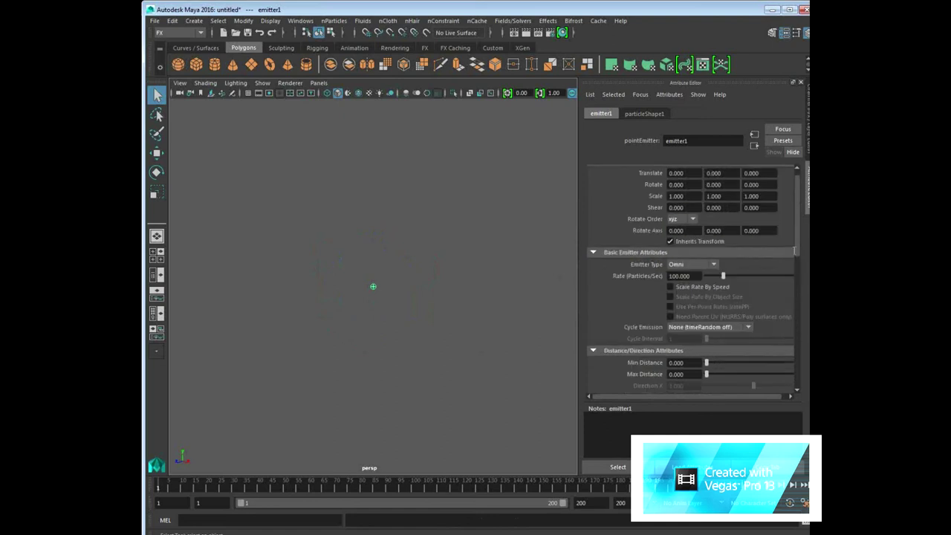
left_click(708, 264)
left_click(685, 276)
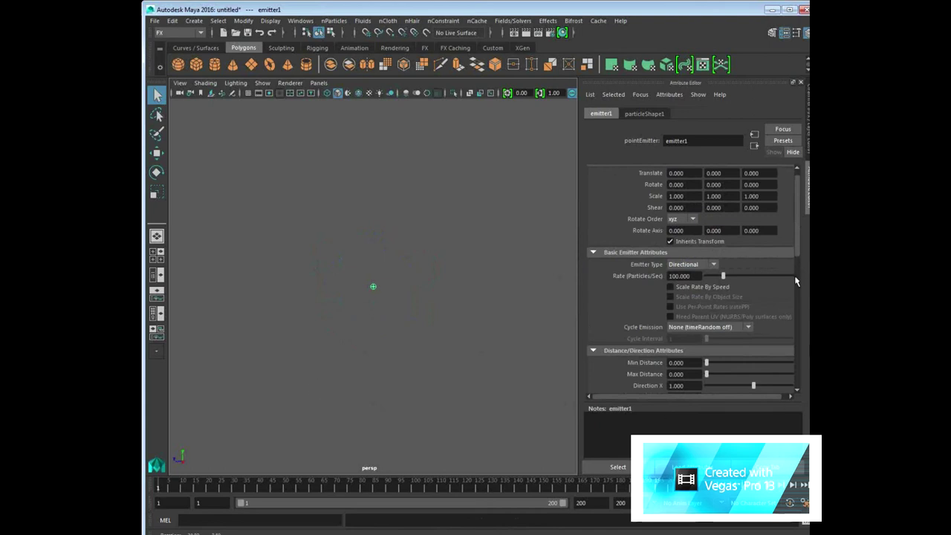
left_click_drag(799, 235, 801, 289)
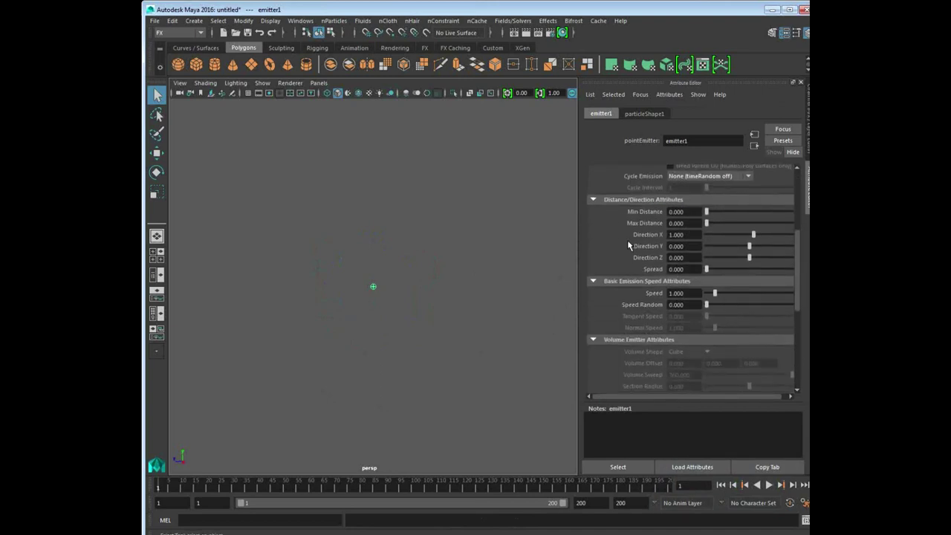
left_click(690, 248)
type("-1")
key("Return")
Adjust the emission spread to 0.265, replaying the simulation to compare.
key("alt+v")
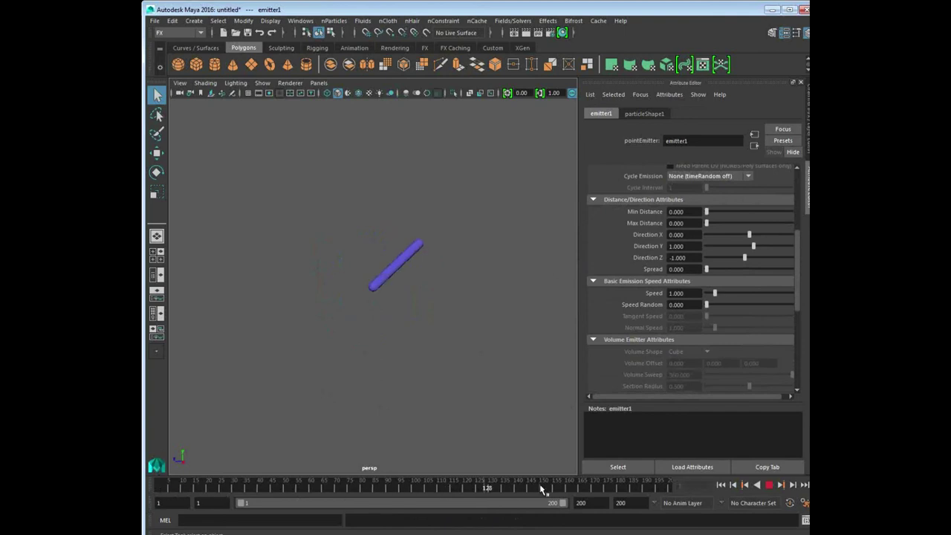
left_click(378, 488)
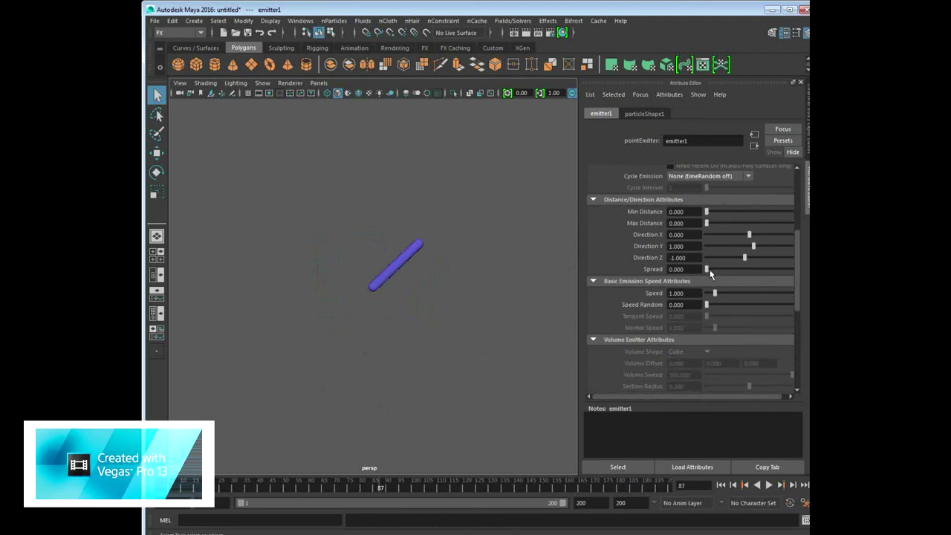
left_click_drag(708, 272, 743, 269)
left_click(721, 485)
left_click(769, 485)
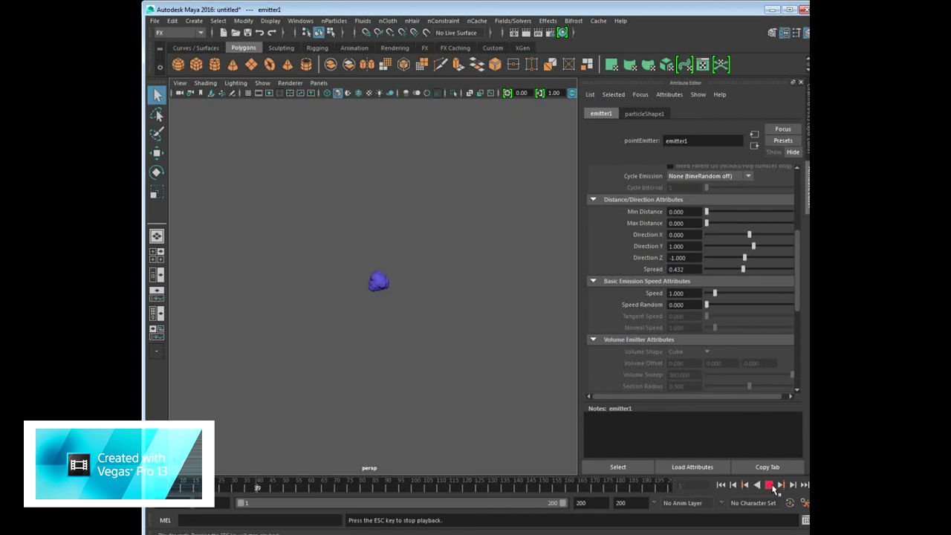
key("Escape")
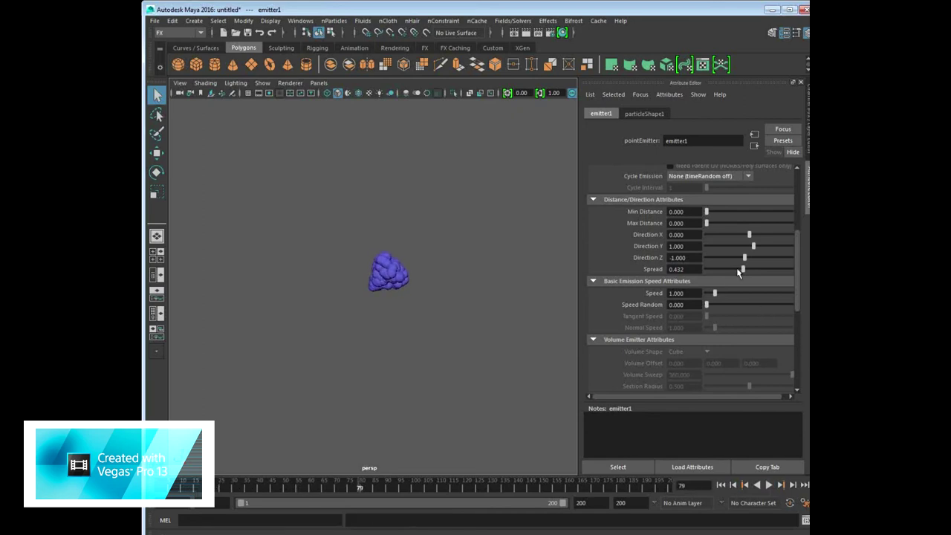
left_click(729, 269)
left_click(721, 485)
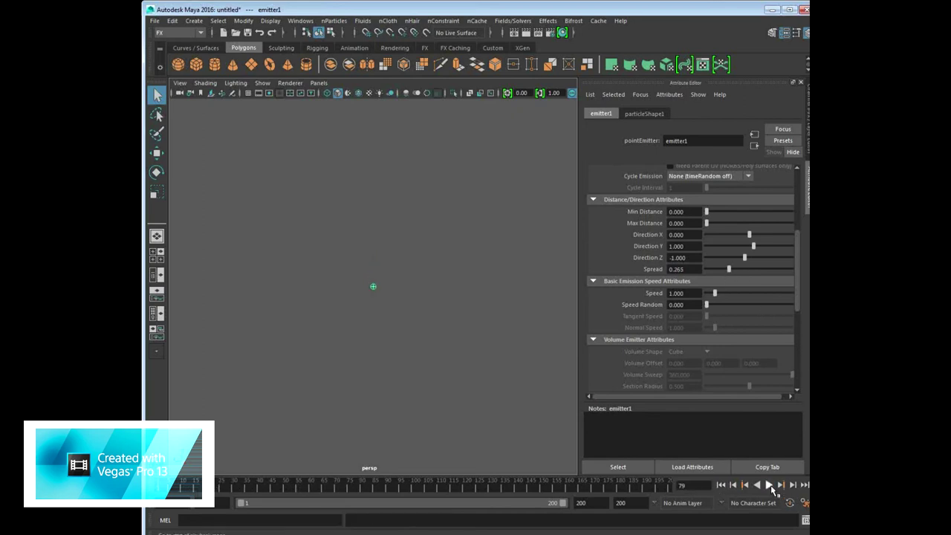
left_click(769, 485)
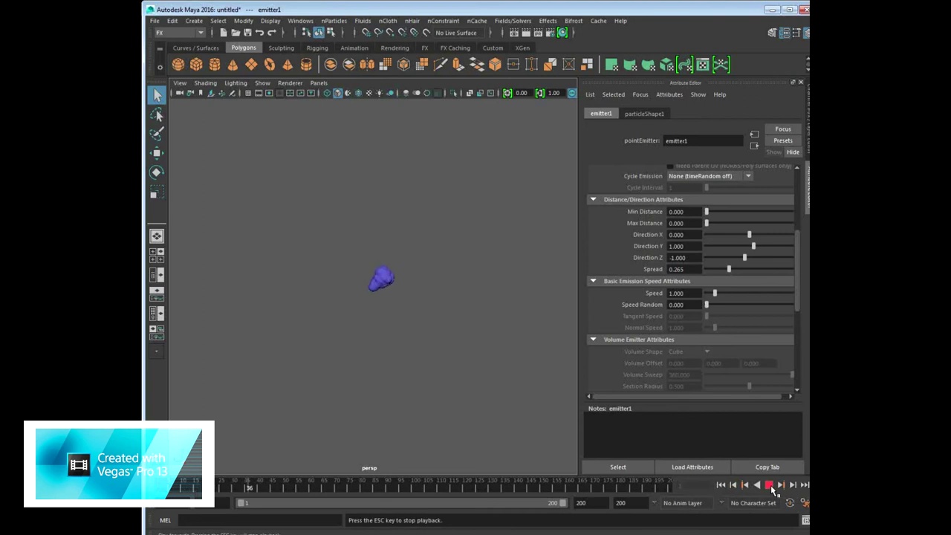
left_click(769, 485)
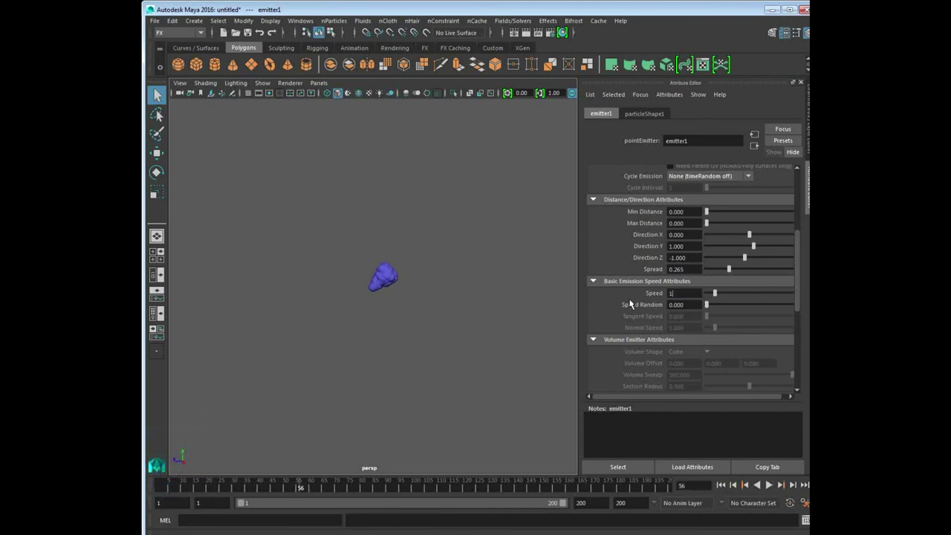
type("0")
Set emitter Speed to 10 and Speed Random to 5, then replay the stream.
key("Return")
type("5")
key("Return")
left_click(721, 485)
left_click(769, 485)
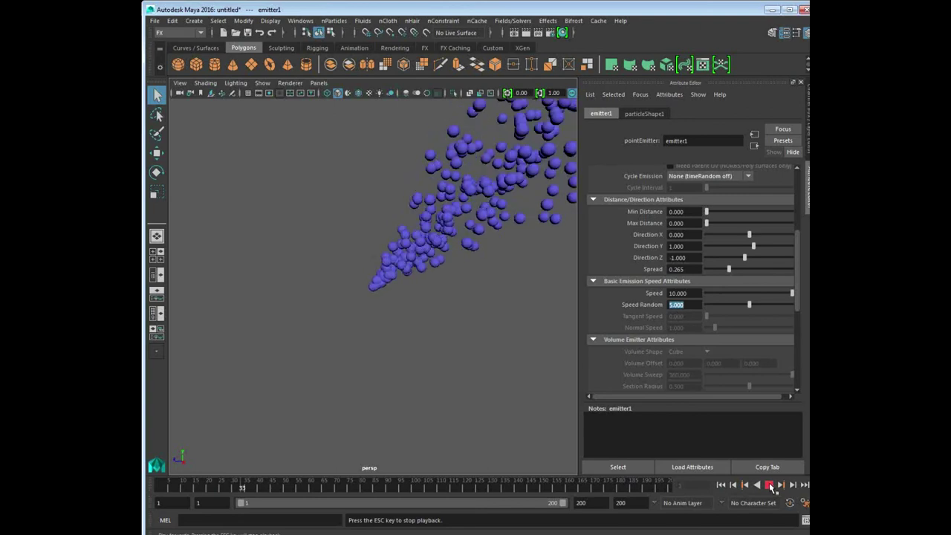
key("Escape")
key("Return")
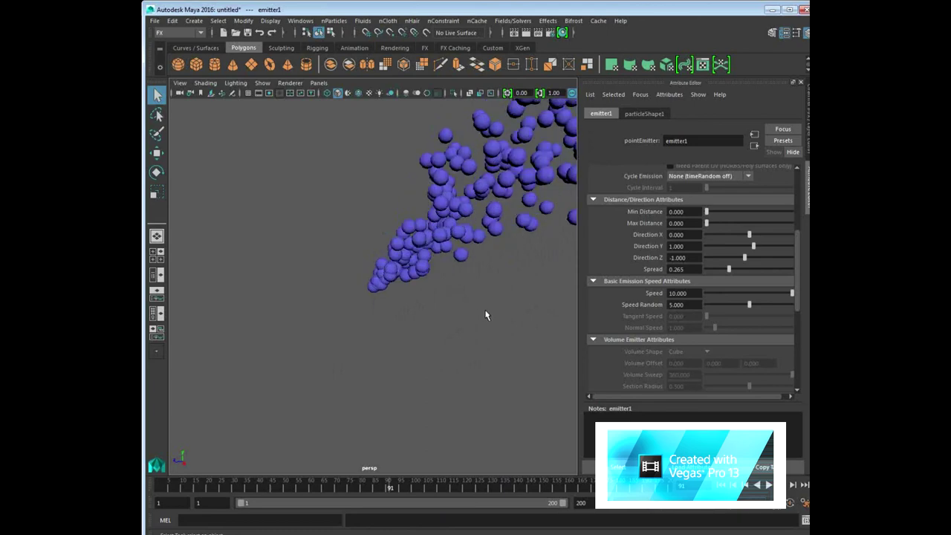
Scrub through the particle simulation and reselect the particle system.
left_click(247, 20)
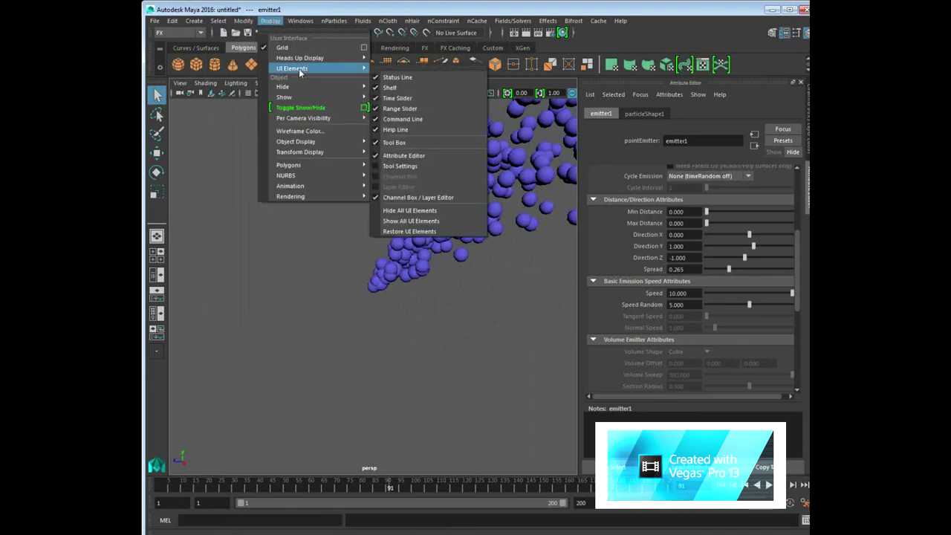
mouse_move(300, 58)
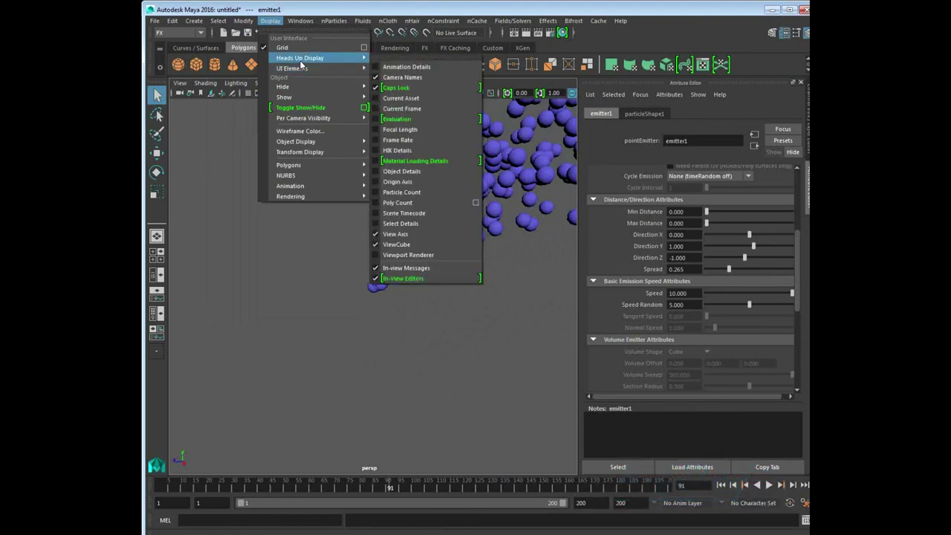
left_click(454, 362)
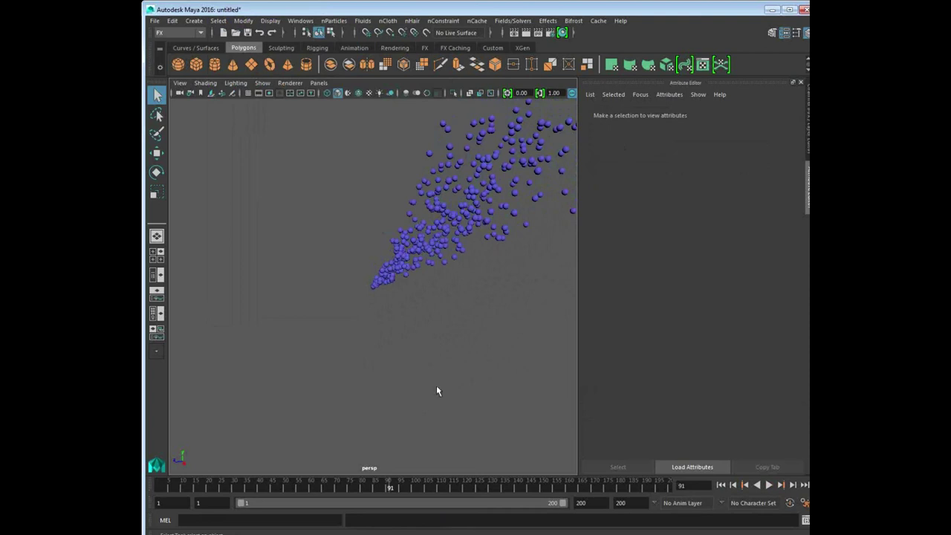
left_click_drag(156, 487, 425, 487)
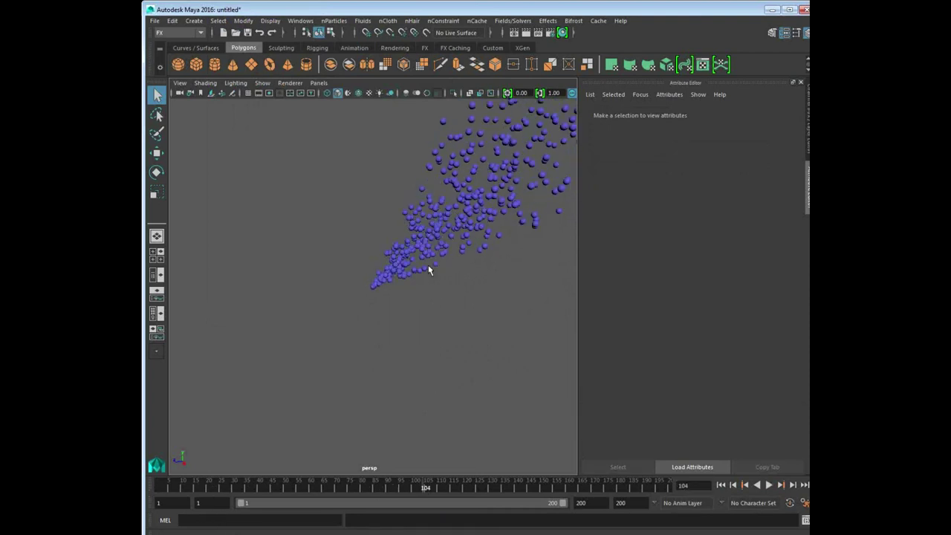
left_click_drag(428, 264, 414, 330)
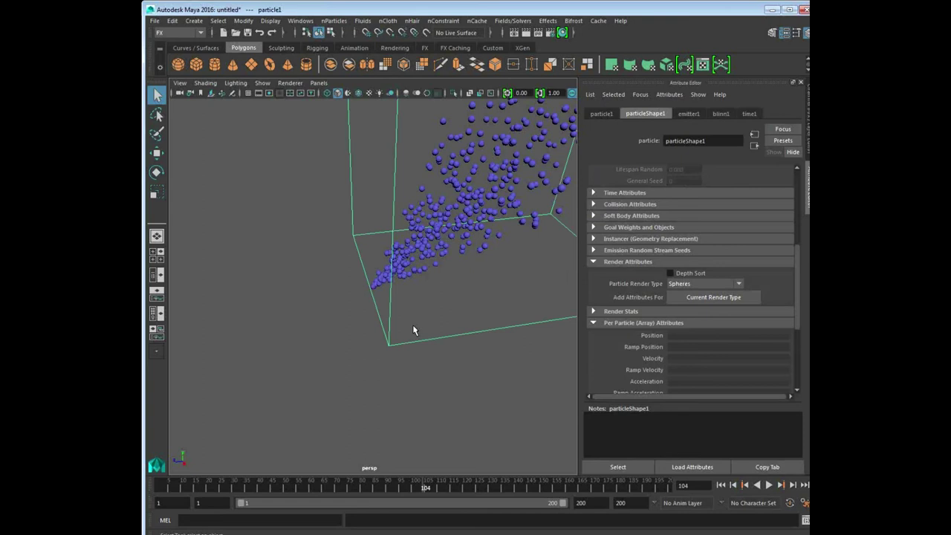
left_click_drag(425, 488, 226, 490)
key("Escape")
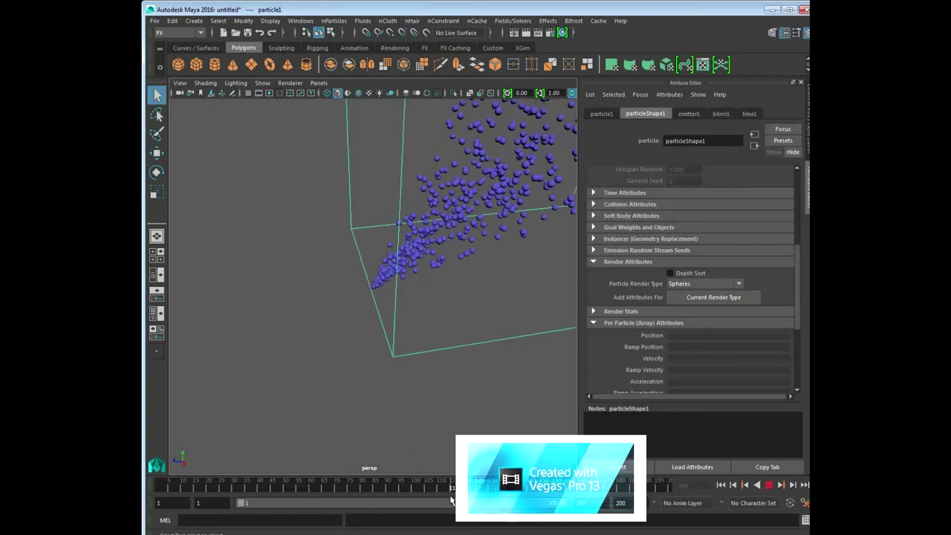
left_click(342, 388)
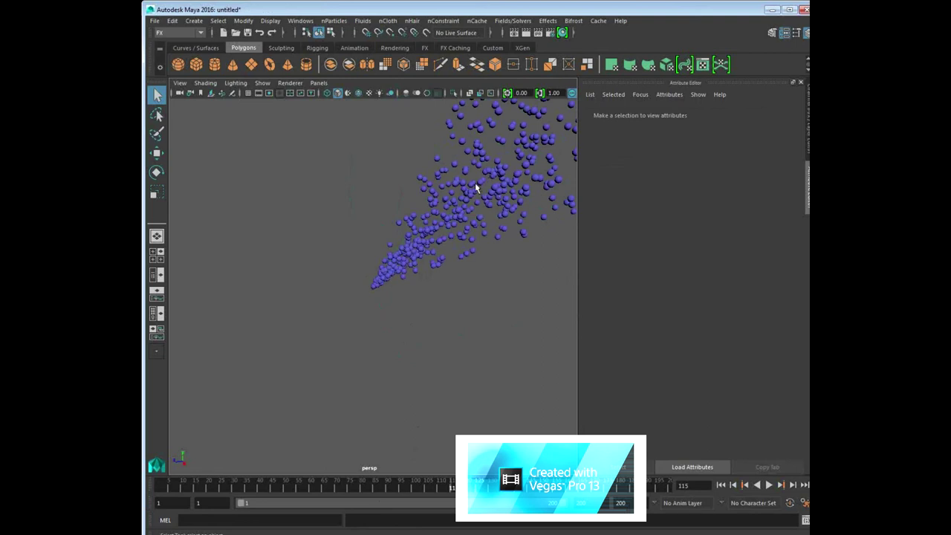
left_click(477, 189)
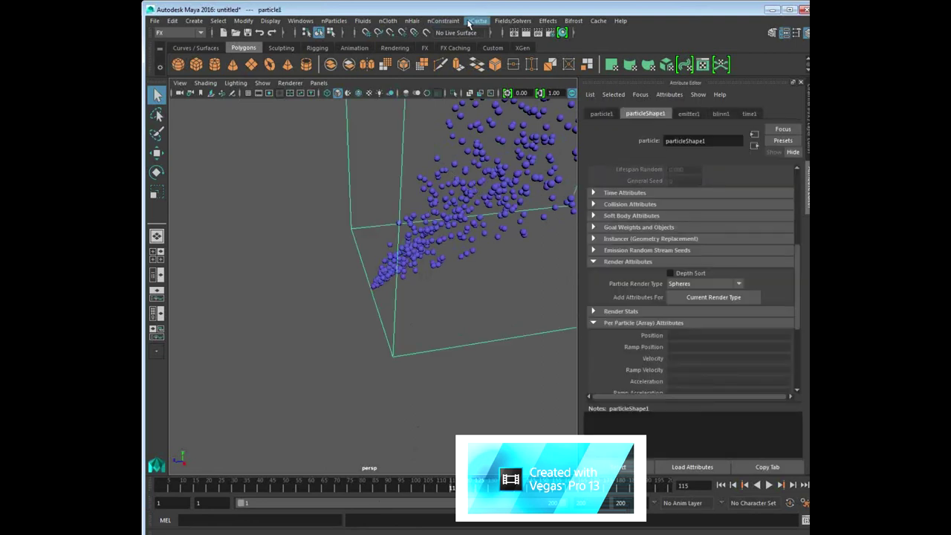
Add a Gravity field to particle1 and replay to watch the spheres fall.
left_click(505, 21)
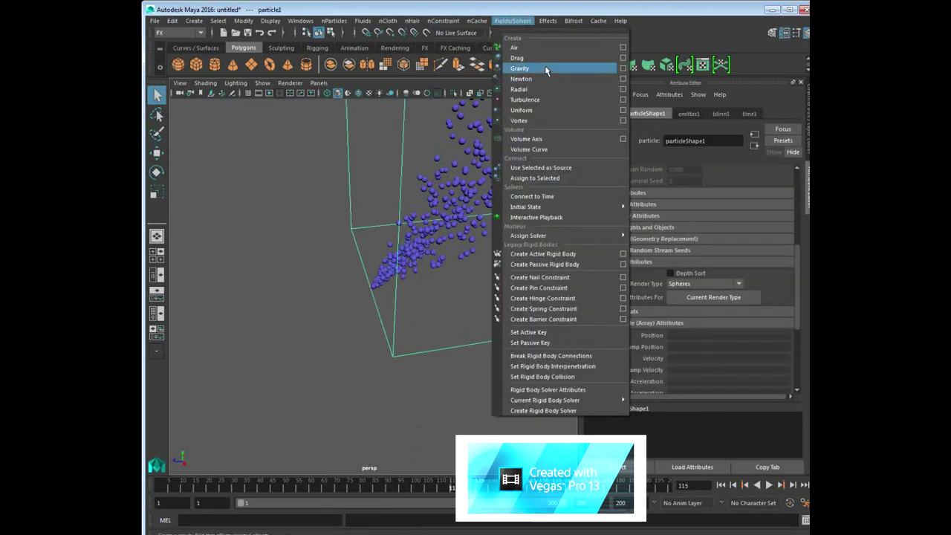
left_click(546, 68)
left_click(722, 485)
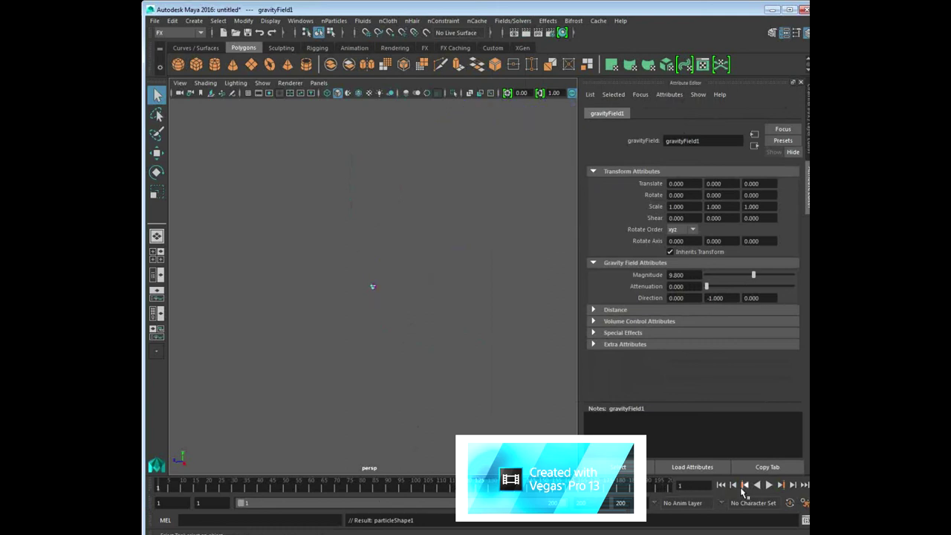
left_click(768, 485)
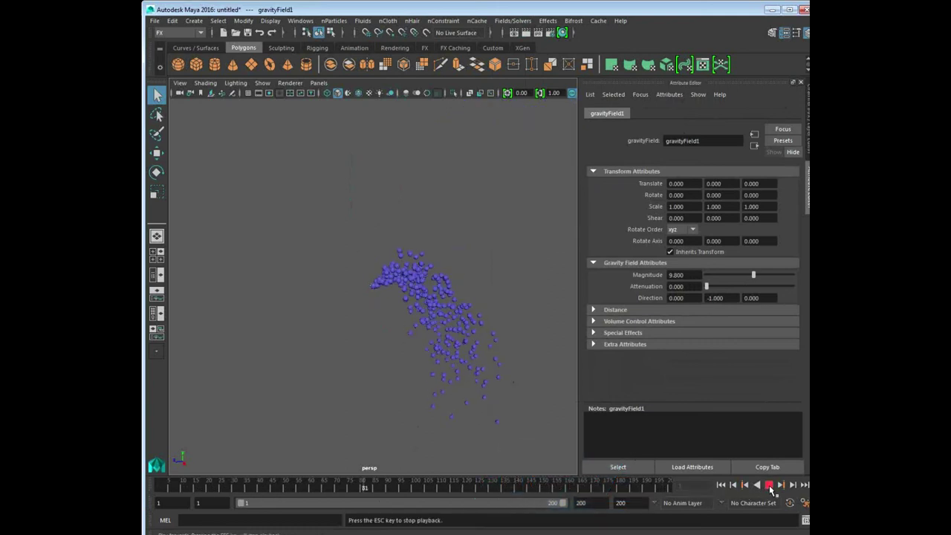
left_click(768, 486)
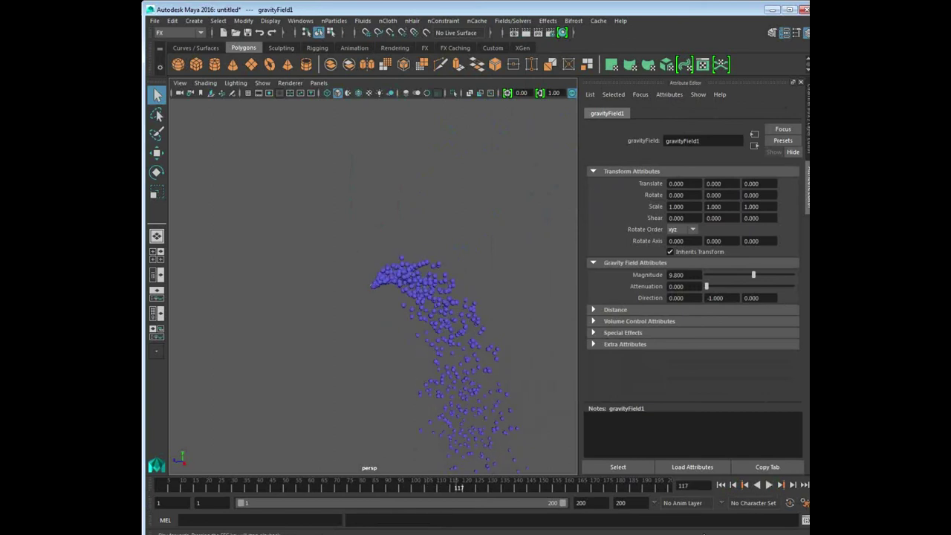
left_click(722, 485)
left_click_drag(360, 366, 347, 376, "alt")
key("alt+v")
left_click_drag(364, 407, 324, 379, "alt")
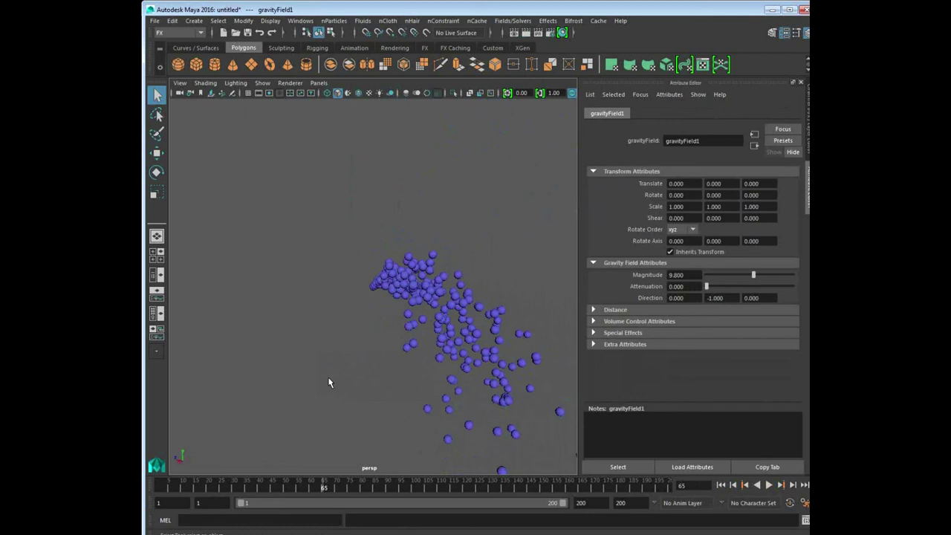
Create a polygon cylinder, move it into the particle stream, and set Rotate Z to 90.
left_click(215, 67)
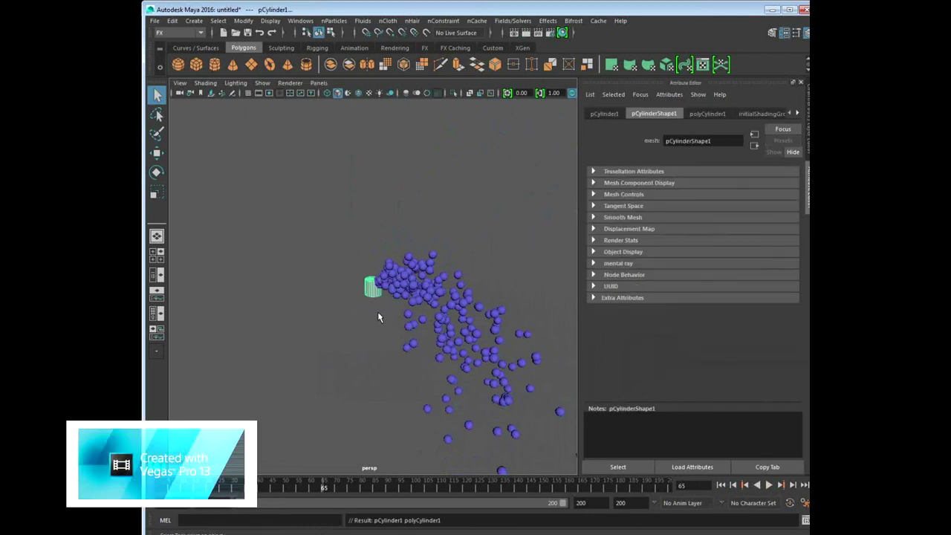
key("w")
middle_click_drag(377, 318, 491, 350)
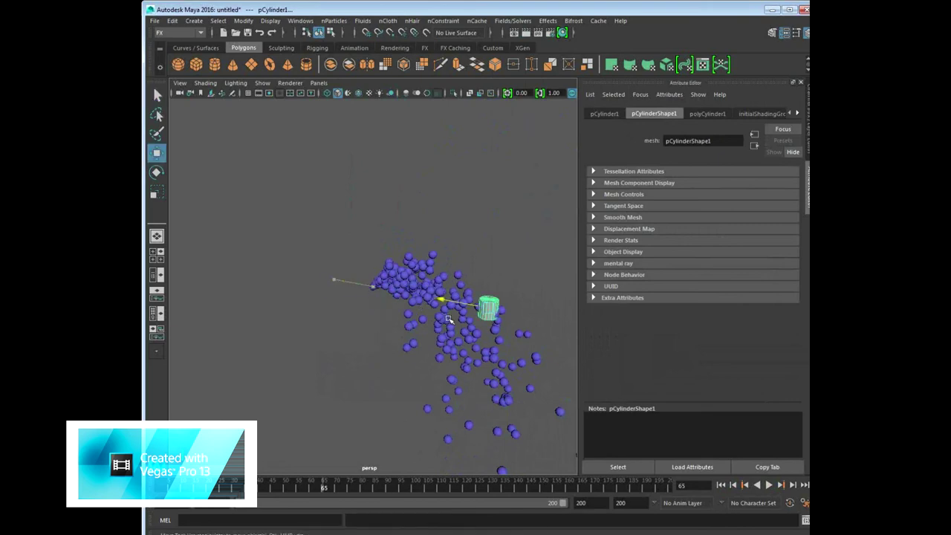
left_click(806, 112)
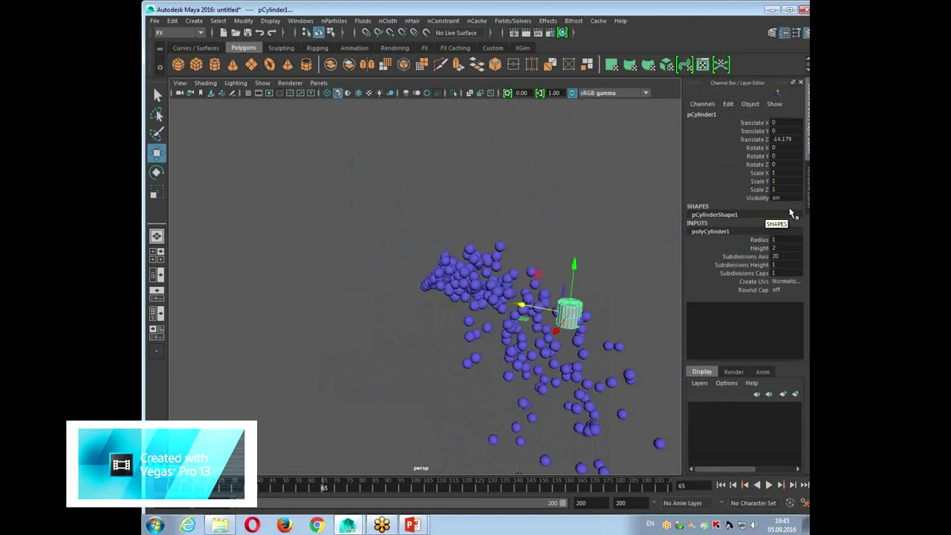
double_click(782, 164)
type("90")
key("Return")
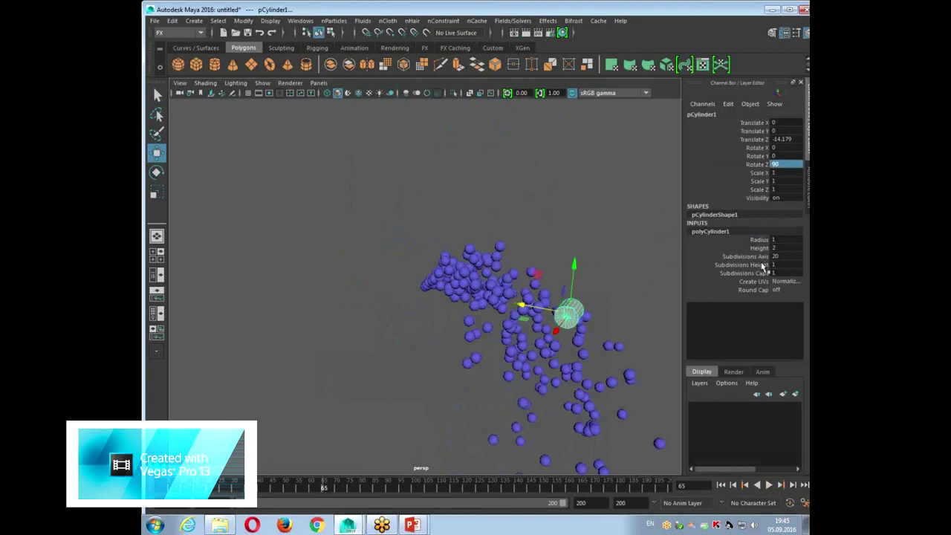
Set the cylinder's Subdivisions Axis to 10 and frame it in the view.
left_click(745, 256)
scroll(542, 250, "up", 2)
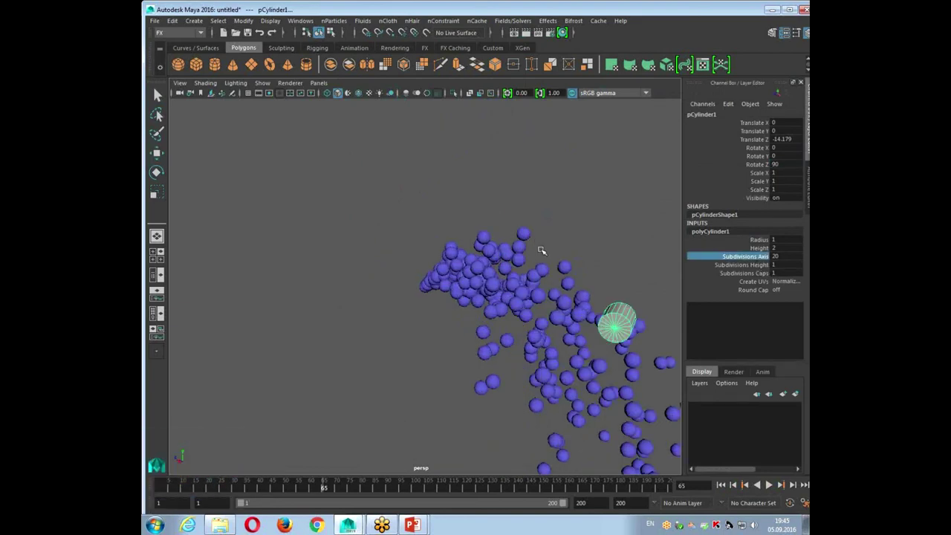
scroll(573, 249, "up", 1)
scroll(584, 261, "down", 2)
scroll(636, 305, "up", 1)
scroll(636, 306, "up", 1)
scroll(637, 306, "down", 1)
left_click(788, 248)
left_click(789, 256)
key("Return")
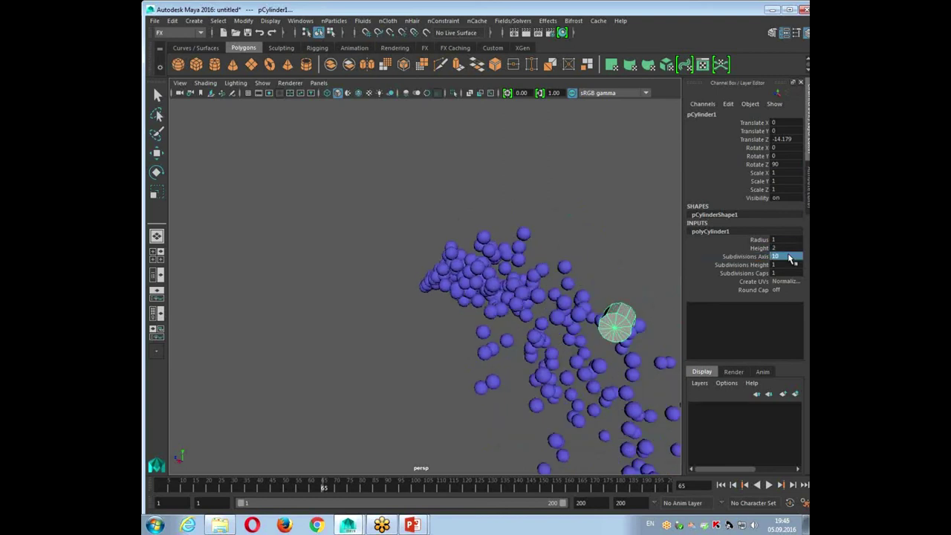
left_click_drag(623, 325, 556, 355, "alt")
key("f")
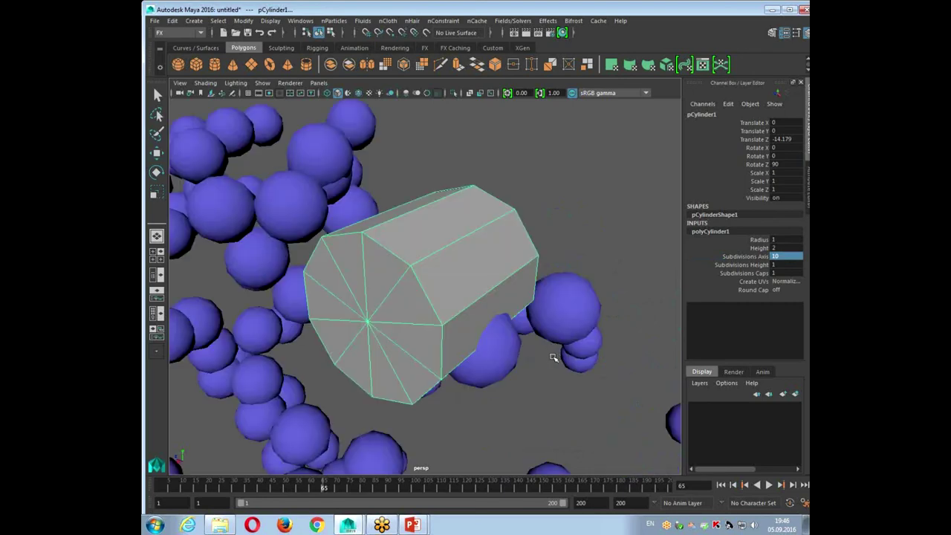
left_click_drag(544, 311, 548, 259, "alt")
right_click_drag(441, 194, 442, 219)
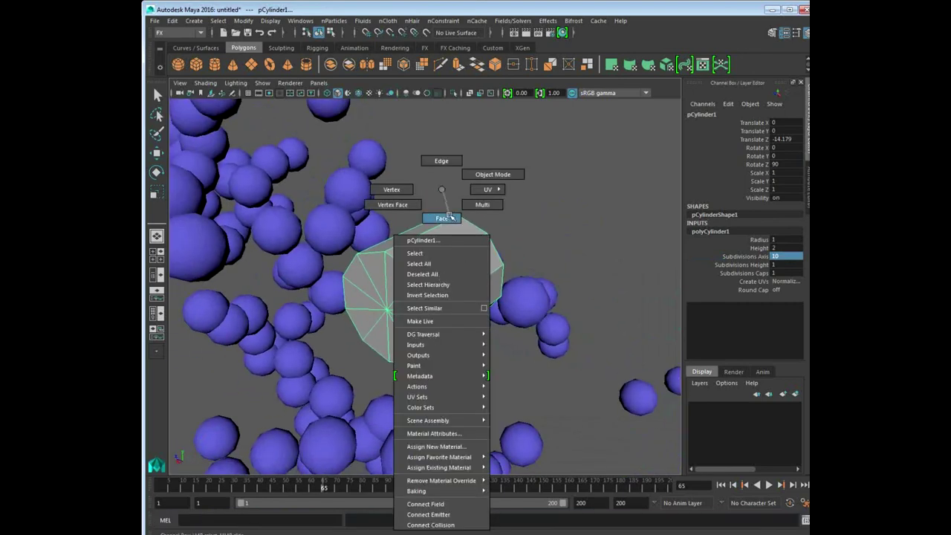
Select two side faces of the cylinder, extrude them outward and flatten them.
left_click(454, 266)
mouse_move(455, 268)
left_mouse_down("alt")
mouse_move(452, 314)
mouse_move(416, 327)
mouse_move(394, 376)
left_mouse_up("alt")
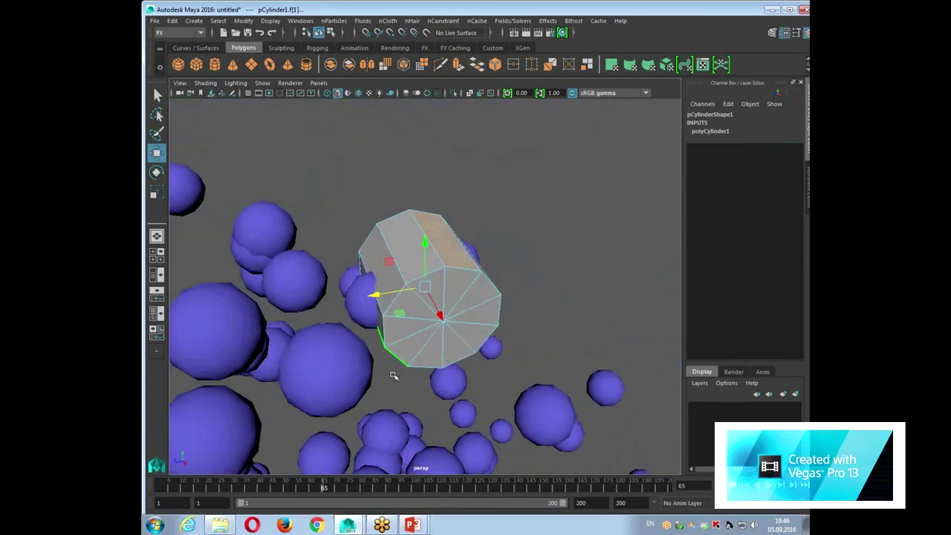
left_click(392, 286, "shift")
mouse_move(402, 323)
left_mouse_down("alt")
mouse_move(558, 276)
mouse_move(435, 240)
mouse_move(451, 164)
left_mouse_up("alt")
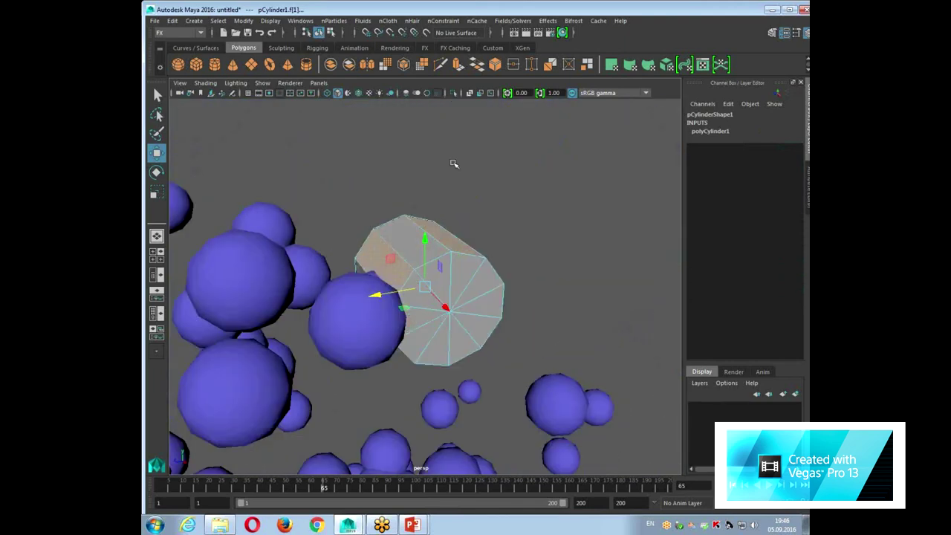
left_click(459, 65)
mouse_move(513, 272)
left_mouse_down()
mouse_move(522, 268)
mouse_move(505, 276)
left_mouse_up()
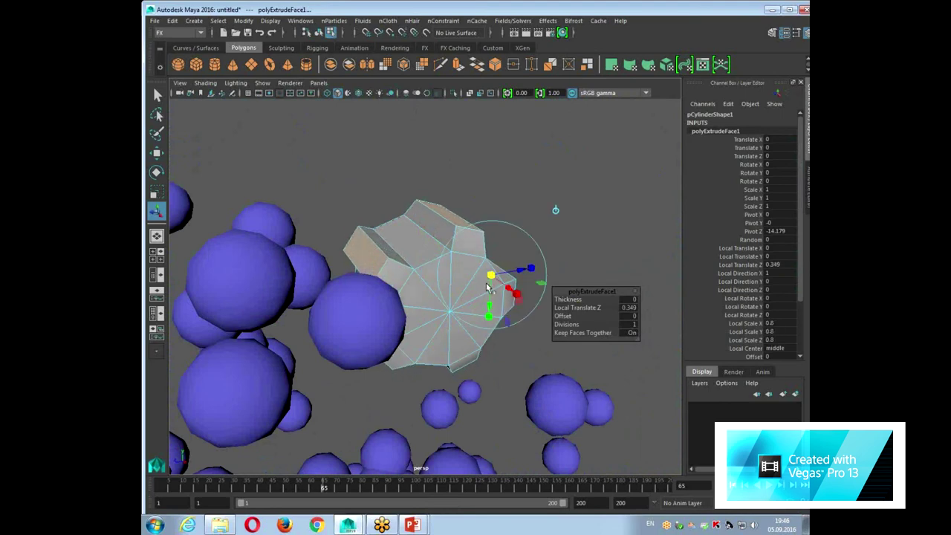
left_click_drag(488, 315, 490, 297)
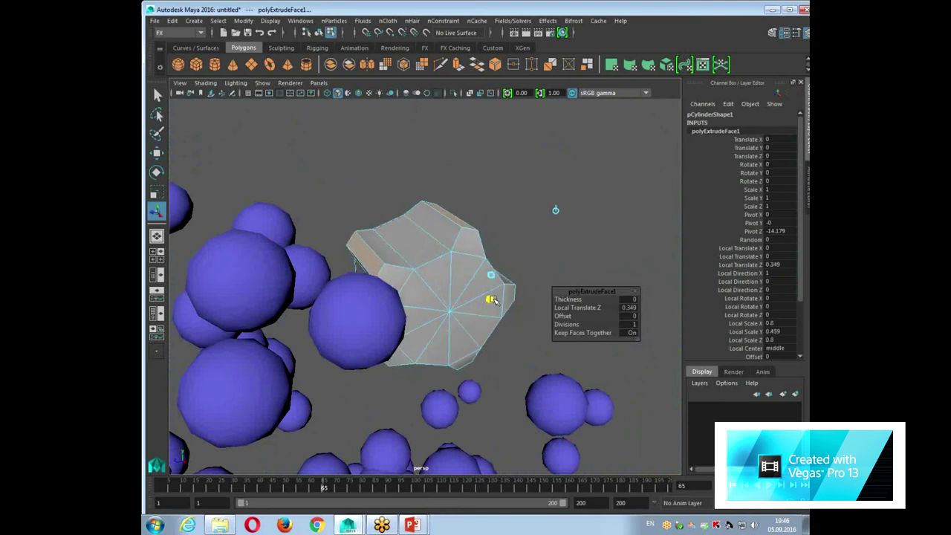
Extrude the faces again and pull them out into long flat arms.
left_click(458, 66)
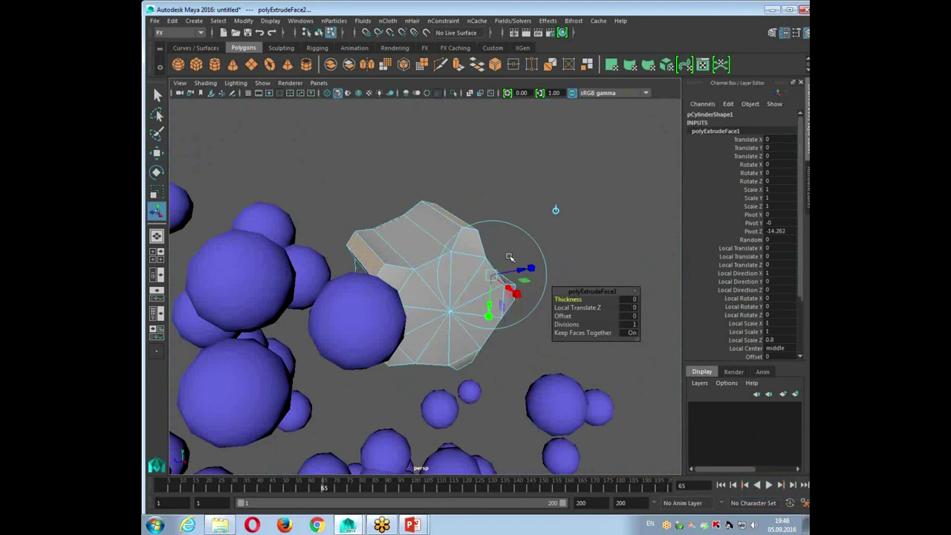
left_click_drag(510, 257, 508, 186, "alt")
left_click_drag(546, 284, 653, 280)
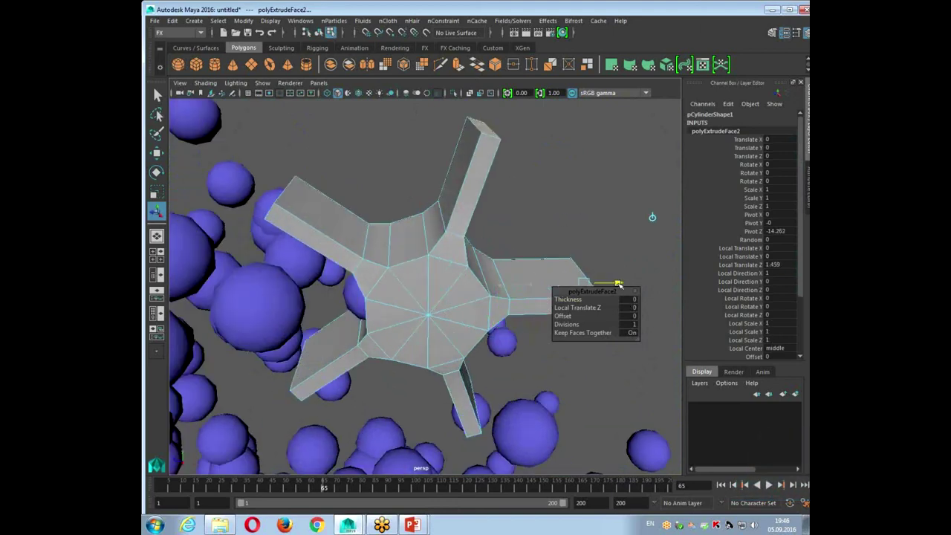
right_click_drag(653, 281, 594, 179)
scroll(471, 237, "down", 3)
mouse_move(450, 111)
left_mouse_down("alt")
mouse_move(492, 244)
mouse_move(556, 234)
mouse_move(454, 267)
mouse_move(505, 275)
left_mouse_up("alt")
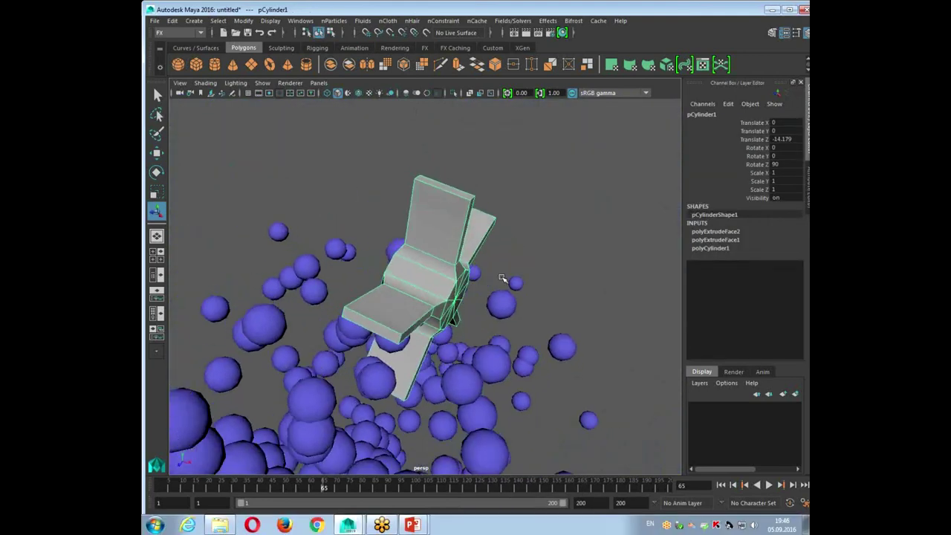
Scale the paddle-wheel mesh to Scale Y 3.088 and rewind the timeline to frame 1.
key("r")
mouse_move(389, 272)
left_mouse_down()
mouse_move(320, 211)
mouse_move(305, 227)
mouse_move(318, 212)
mouse_move(361, 206)
mouse_move(341, 257)
mouse_move(356, 252)
mouse_move(327, 297)
left_mouse_up()
left_click_drag(314, 491, 184, 490)
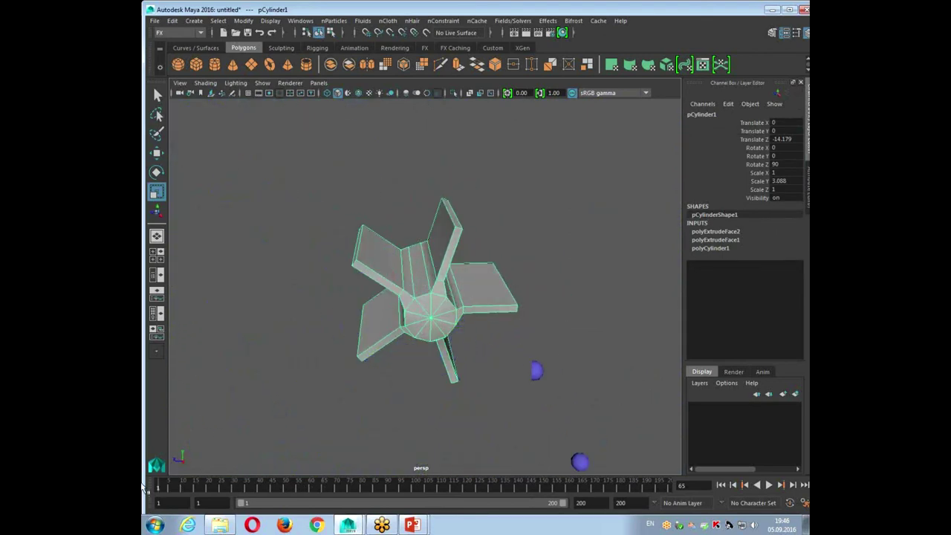
mouse_move(354, 373)
left_mouse_down("alt")
mouse_move(332, 355)
mouse_move(343, 428)
left_mouse_up("alt")
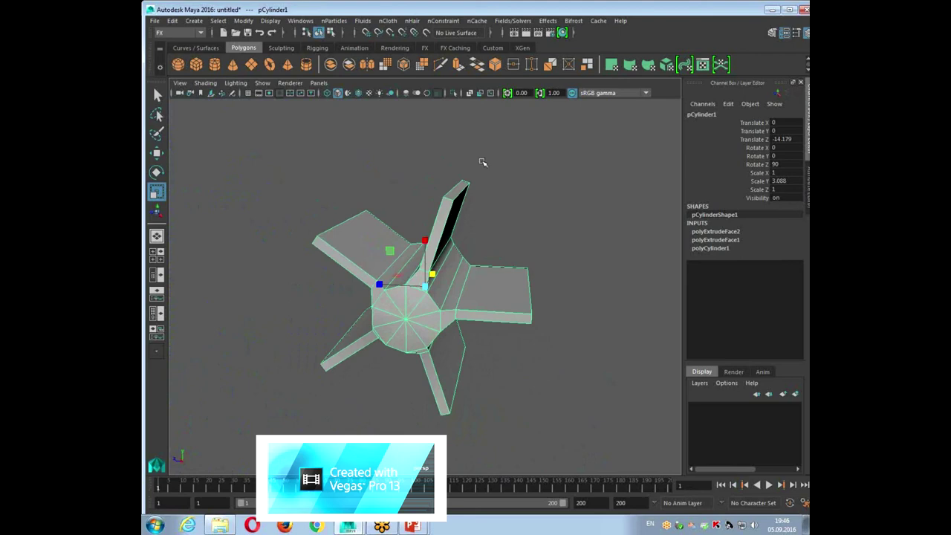
left_click(270, 20)
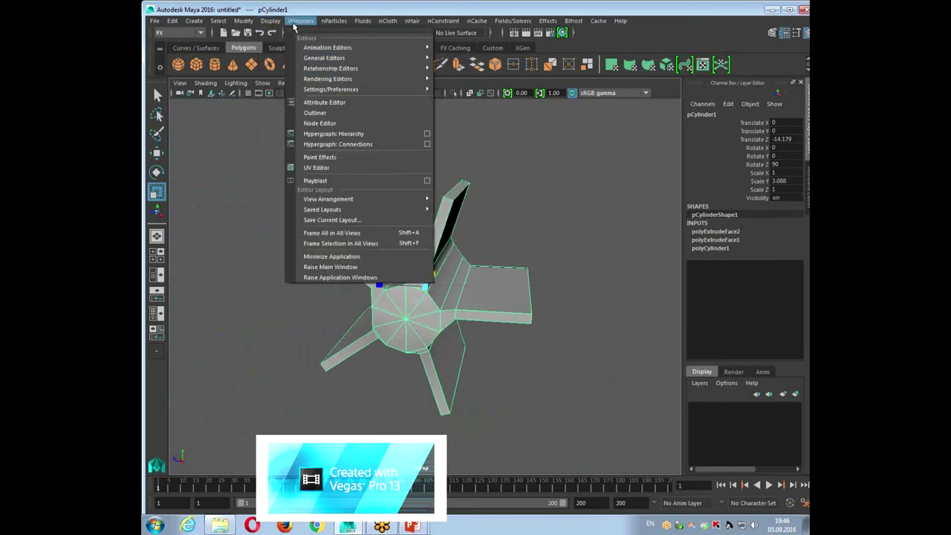
mouse_move(331, 69)
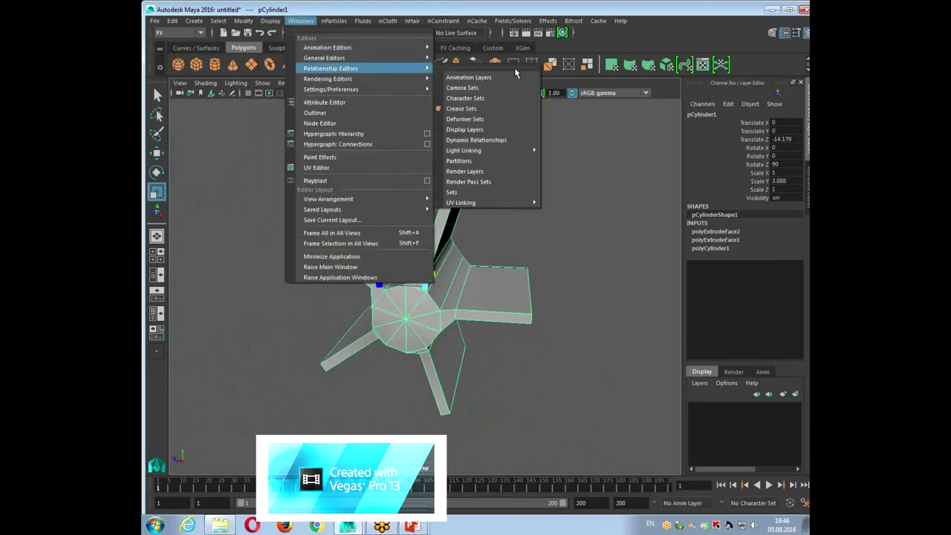
Connect the cylinder to gravityField1 in the Dynamic Relationships Editor.
left_click(502, 139)
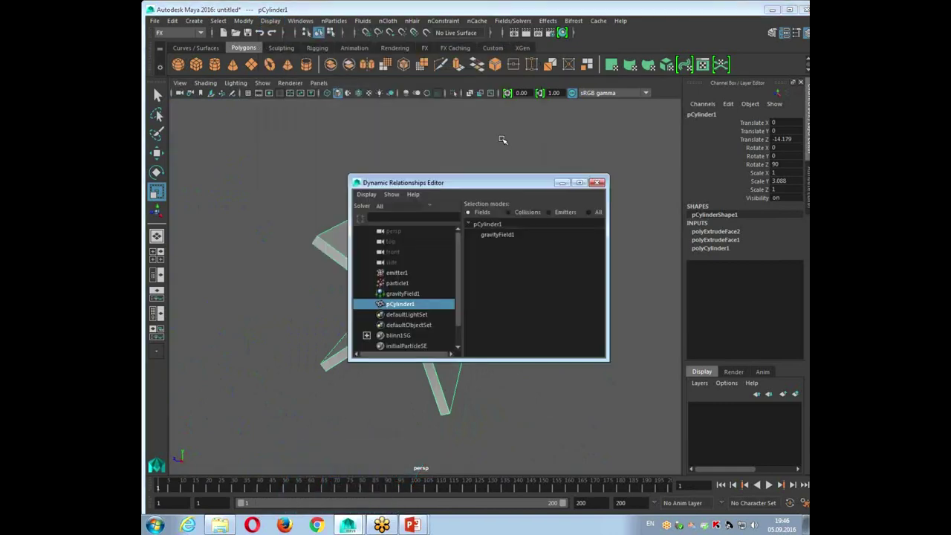
left_click(521, 237)
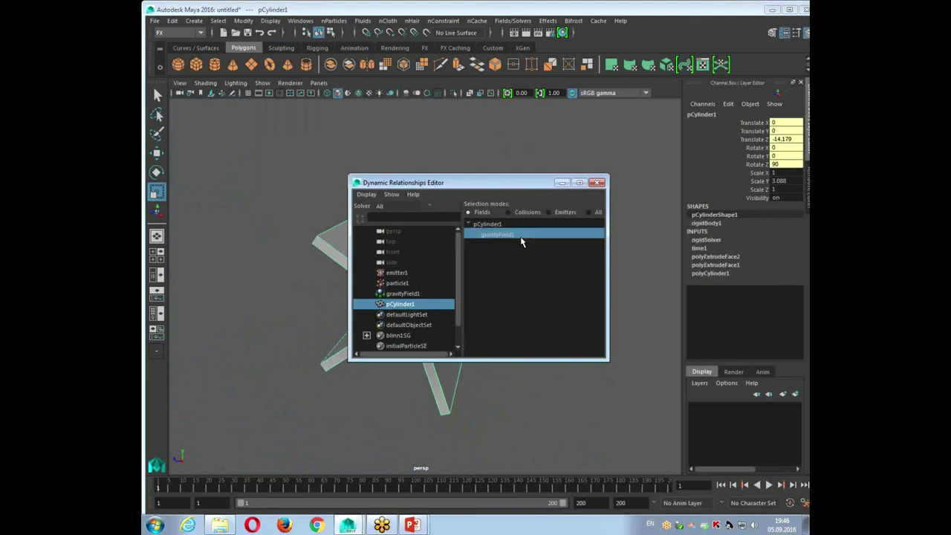
left_click(596, 182)
Play the simulation briefly, then stop and rewind it to frame 1.
left_click(769, 485)
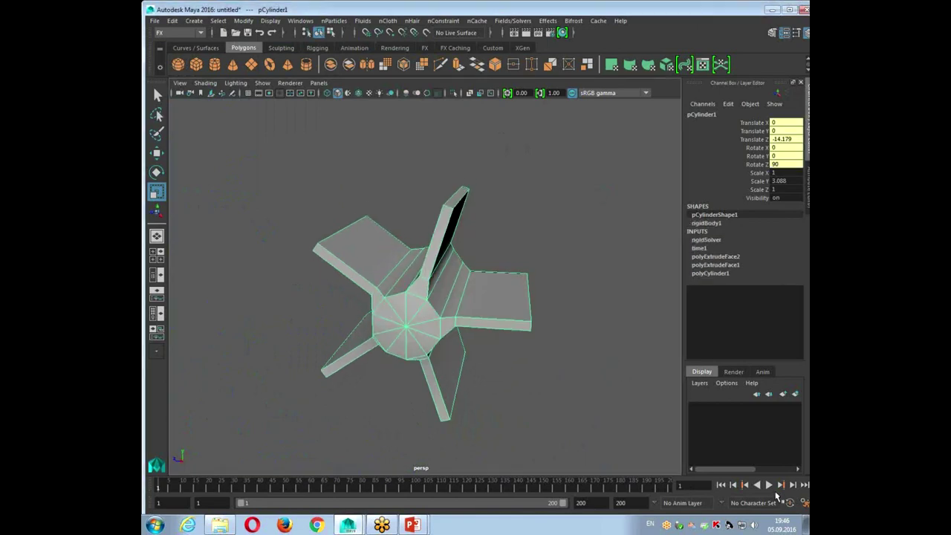
left_click(770, 485)
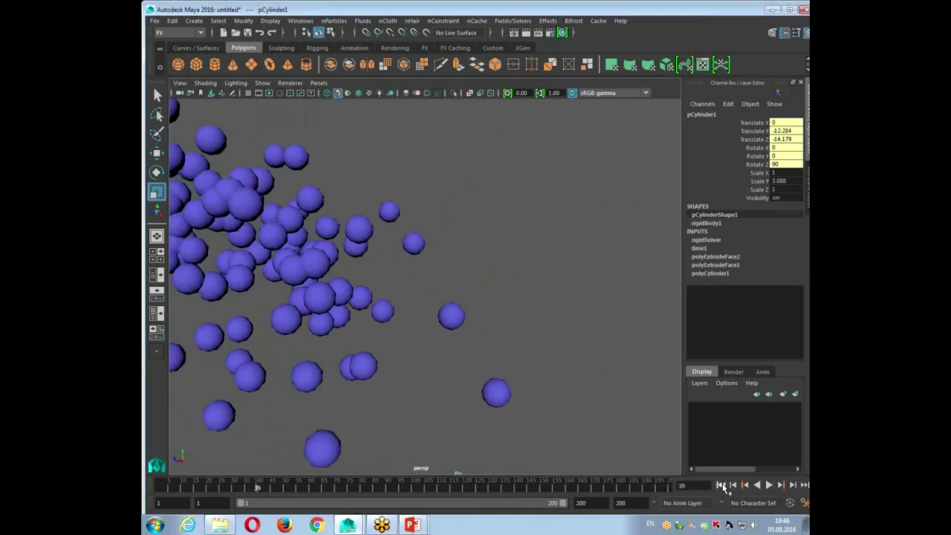
left_click(720, 484)
left_click_drag(549, 400, 530, 409, "alt")
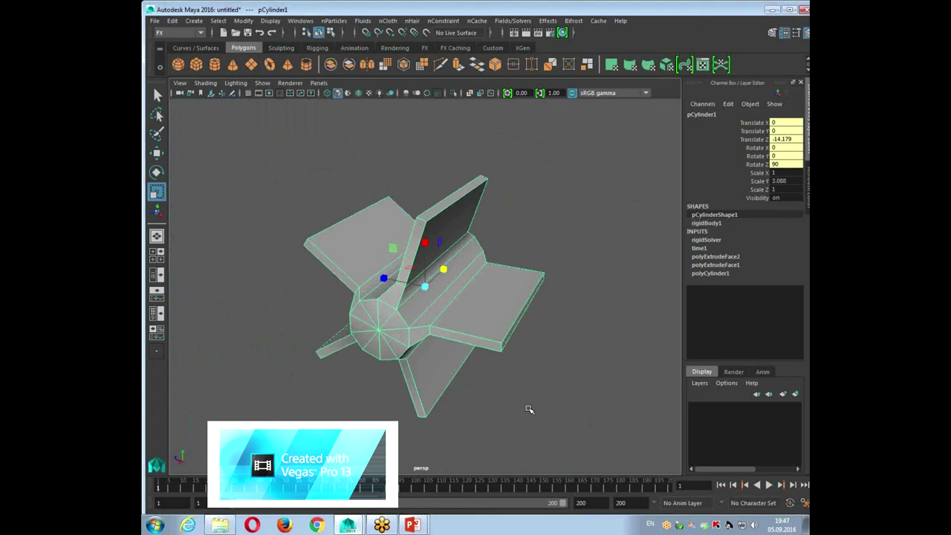
left_click(508, 21)
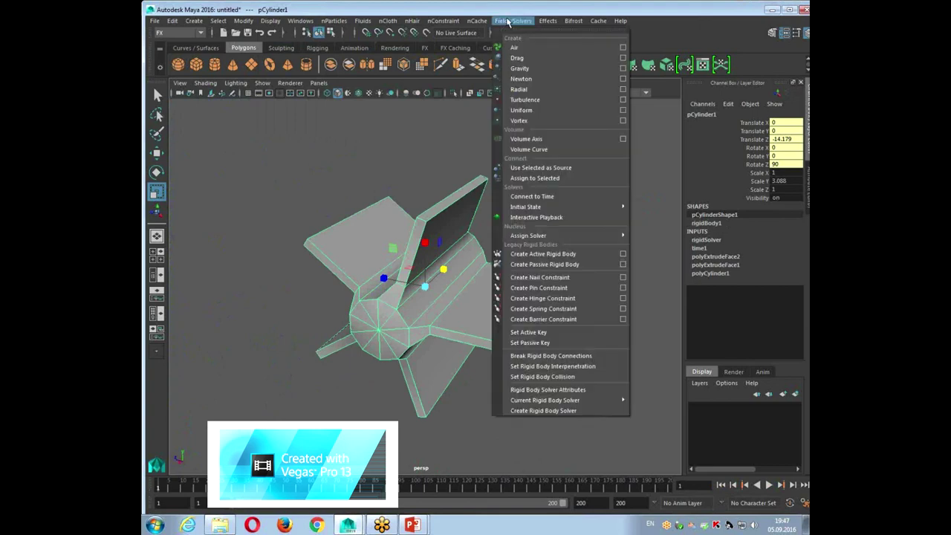
Add two nail constraints to the finned cylinder.
left_click(587, 278)
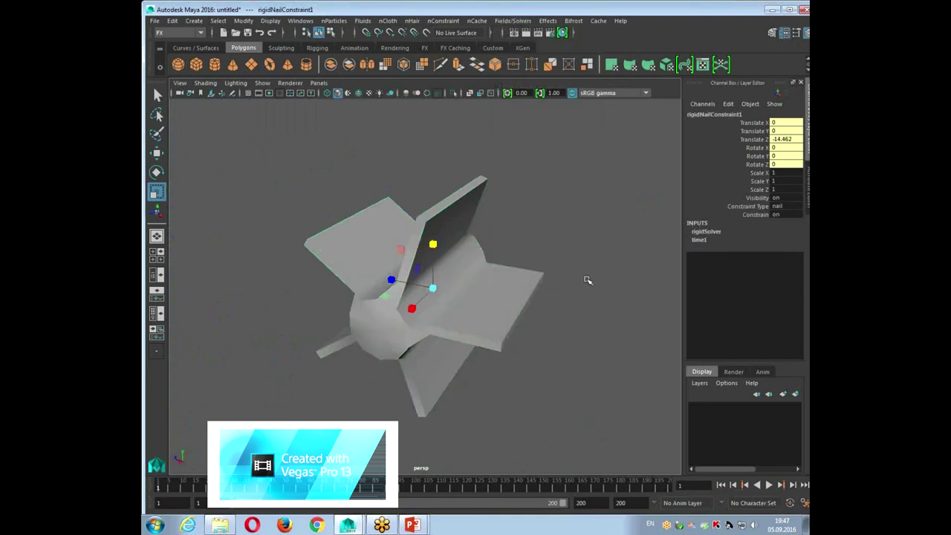
key("w")
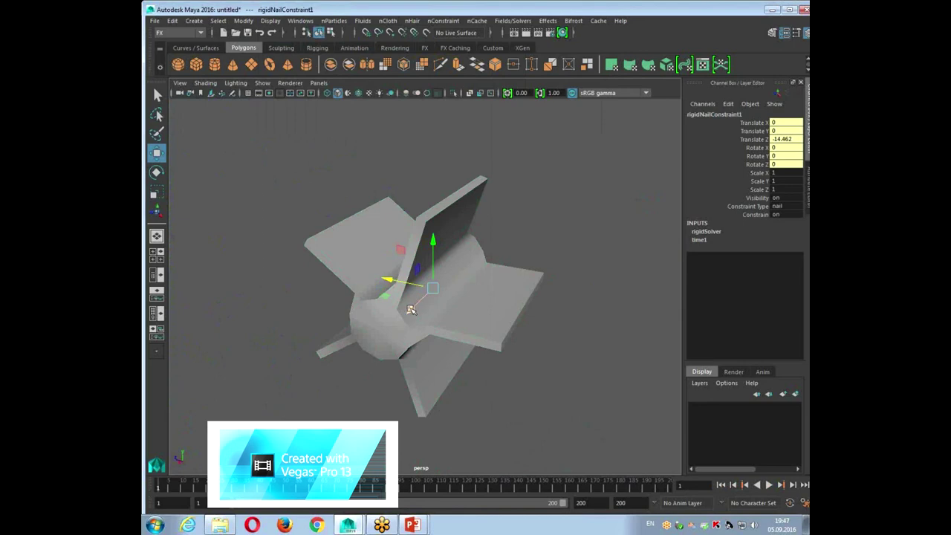
left_click(505, 300)
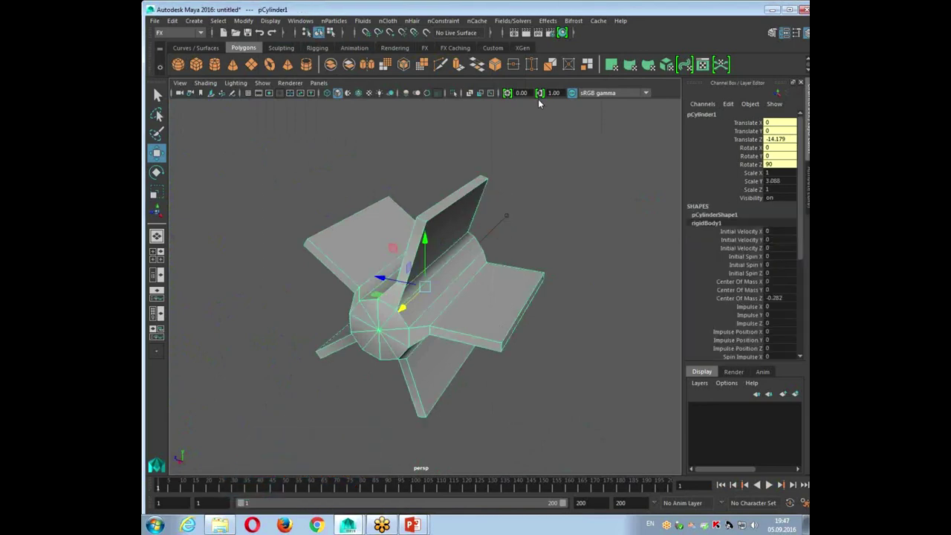
left_click(515, 21)
left_click(576, 285)
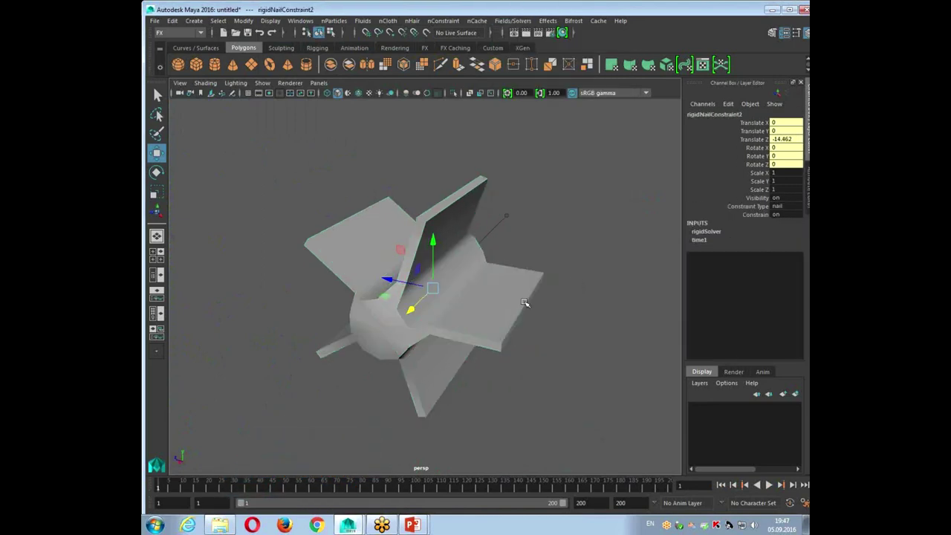
Move the nail constraint out to Translate X 6.075 and play the spheres falling onto the wheel.
middle_click_drag(264, 414, 260, 426)
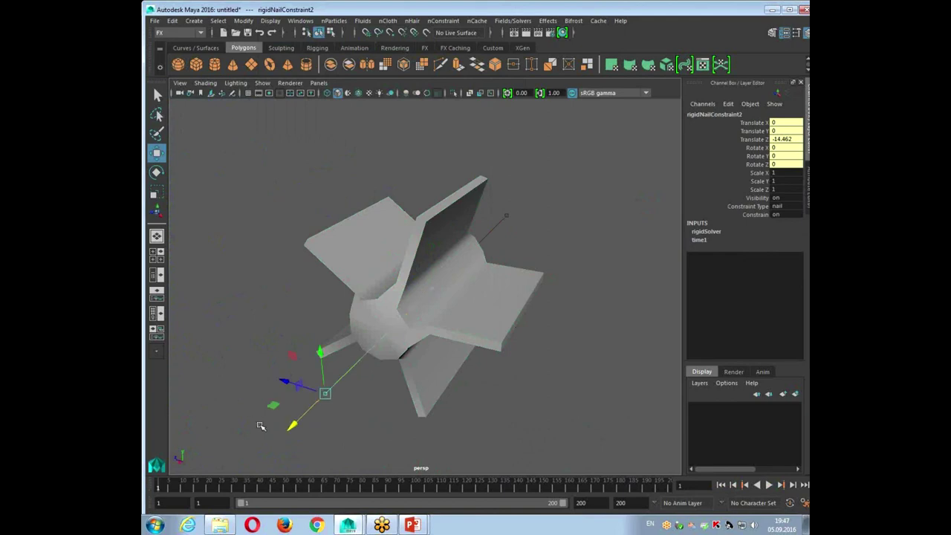
middle_click_drag(501, 384, 572, 379)
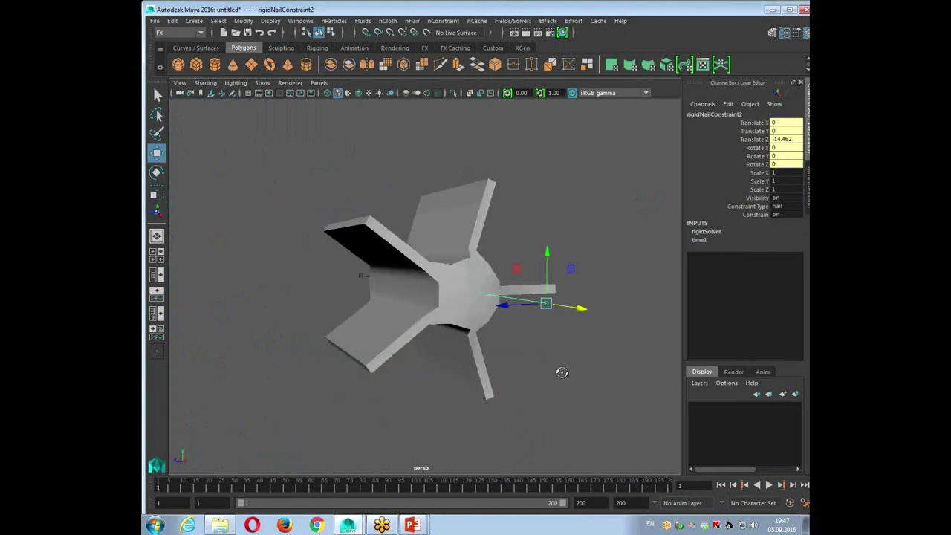
left_click(449, 228)
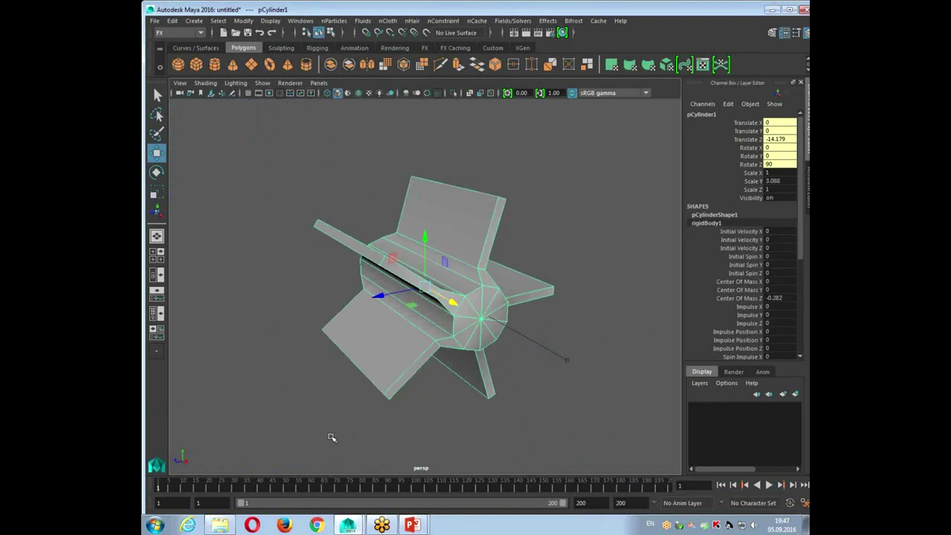
scroll(332, 437, "down", 3)
scroll(320, 438, "down", 2)
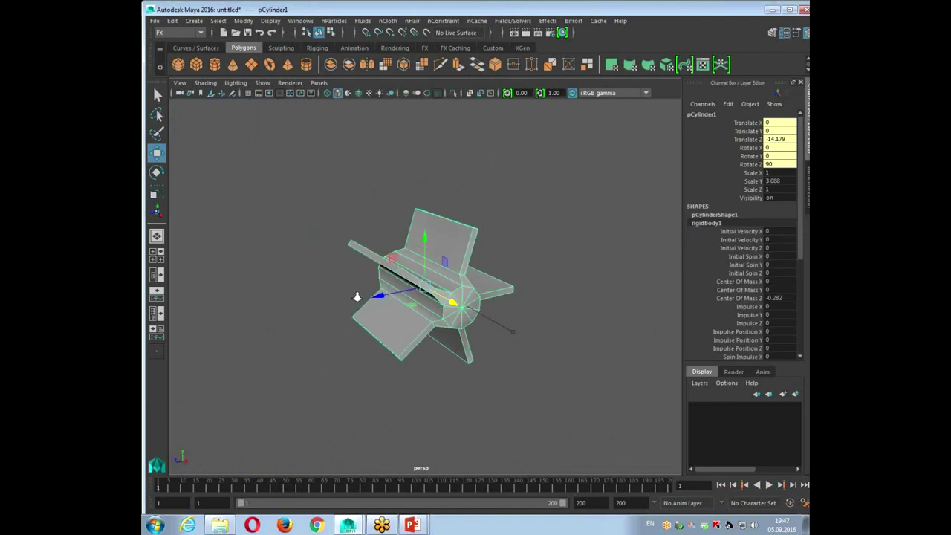
scroll(298, 441, "down", 2)
key("alt+v")
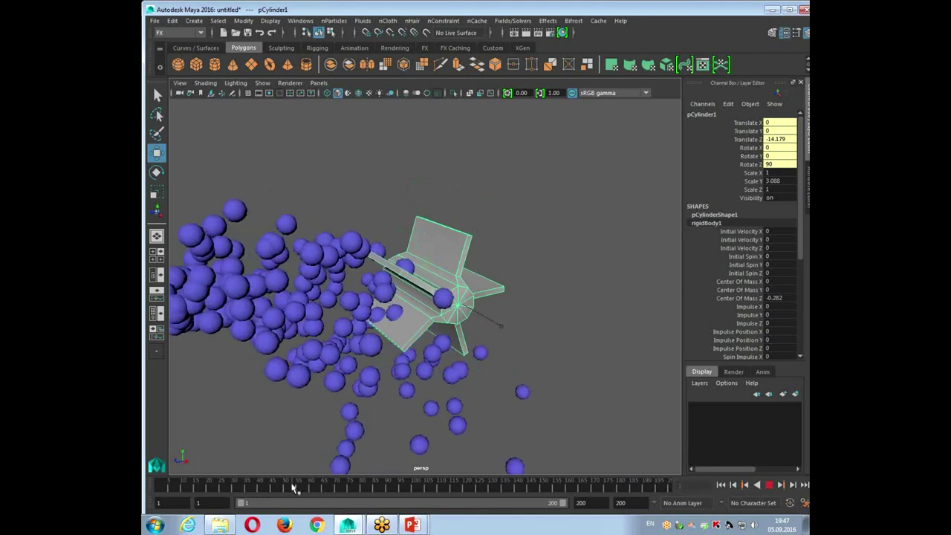
Edit rigidBody1's Particle Collision and apply Make Collide to the finned cylinder.
mouse_move(298, 491)
left_mouse_down()
mouse_move(163, 490)
mouse_move(211, 491)
left_mouse_up()
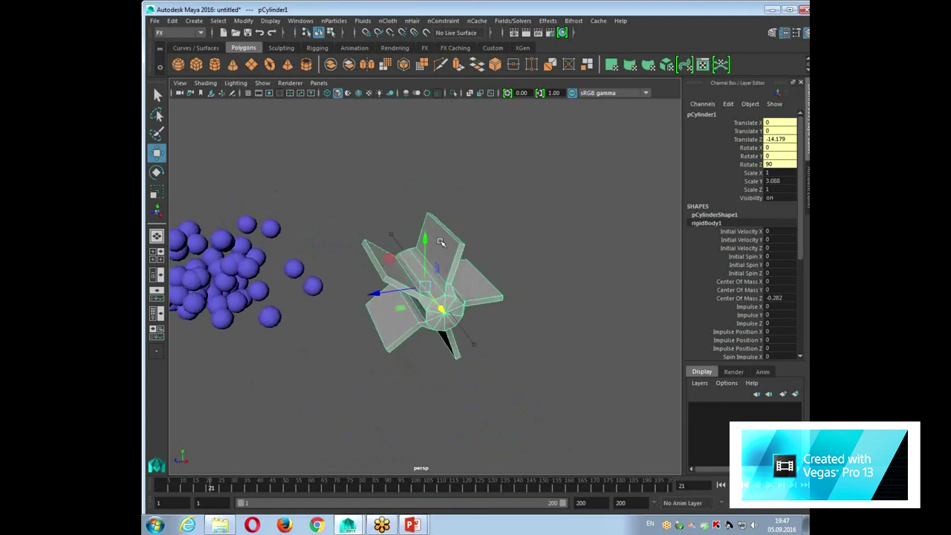
left_click_drag(801, 226, 808, 338)
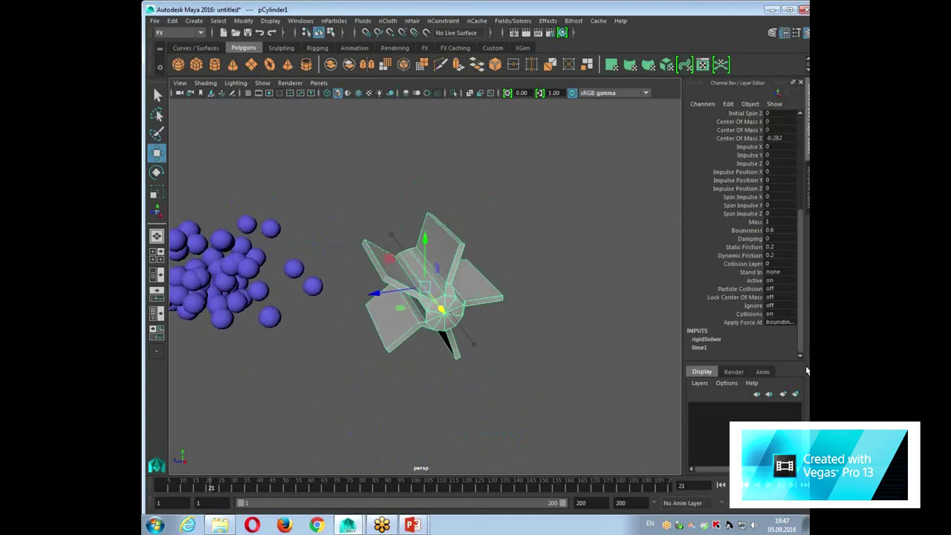
double_click(783, 289)
left_click_drag(279, 231, 340, 325)
left_click(438, 247)
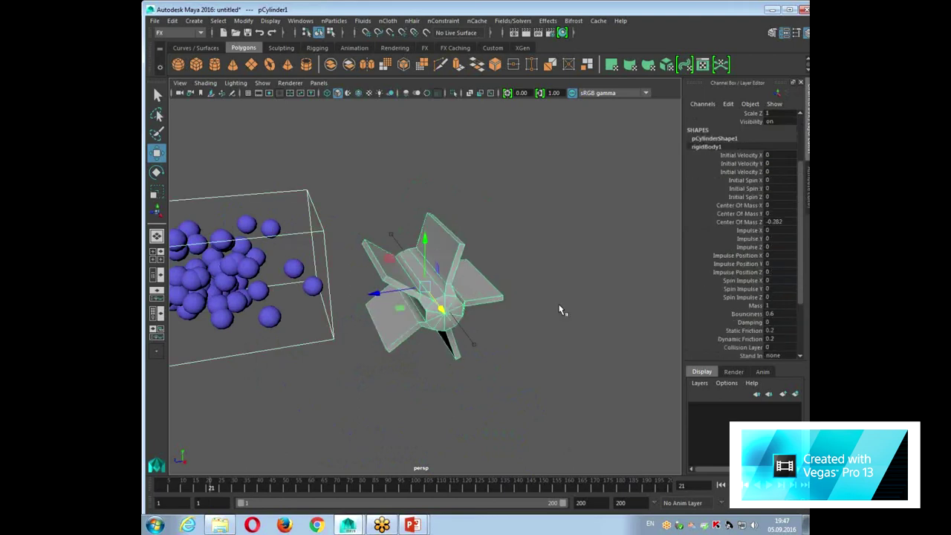
left_click(336, 21)
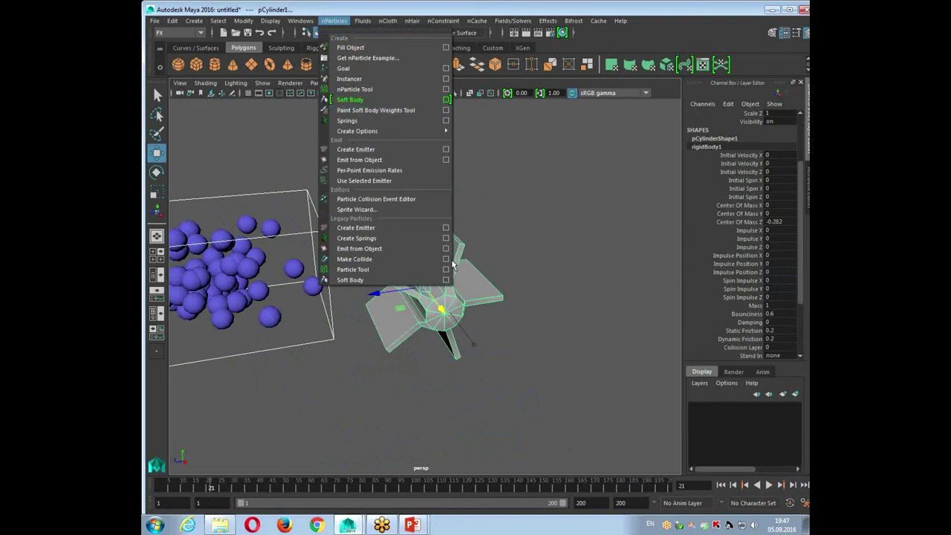
left_click(424, 260)
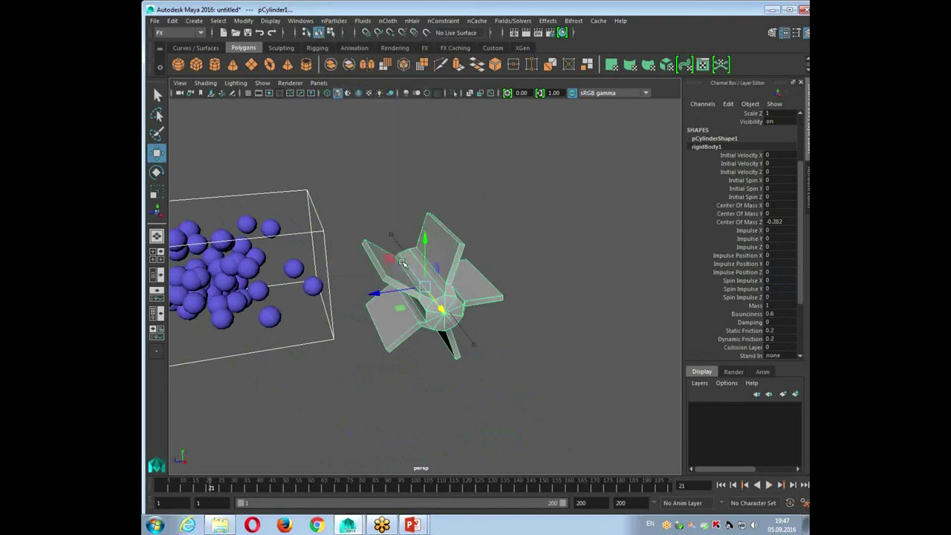
Play the particles from frame 1 to watch them spin the fan, then stop and rewind.
left_click(346, 184)
left_click(272, 223)
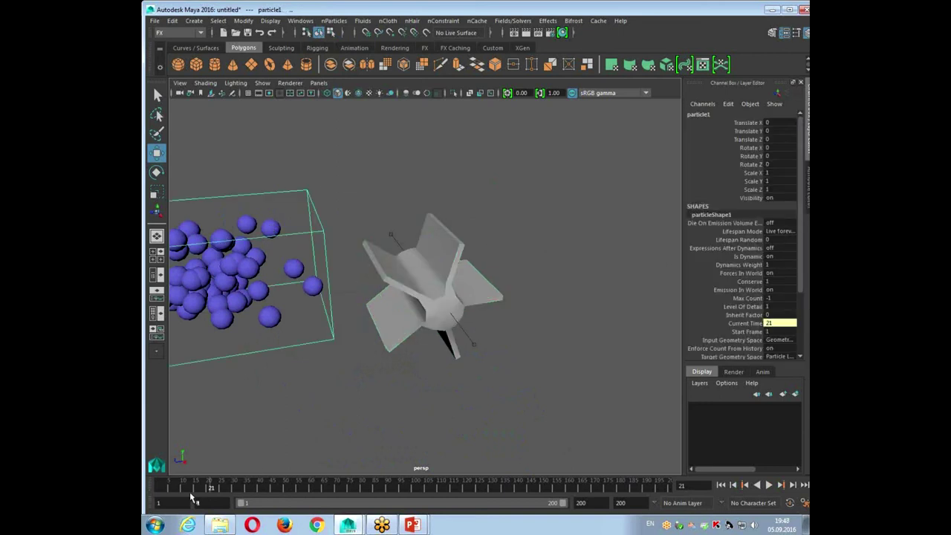
key("alt+shift+v")
left_click(769, 484)
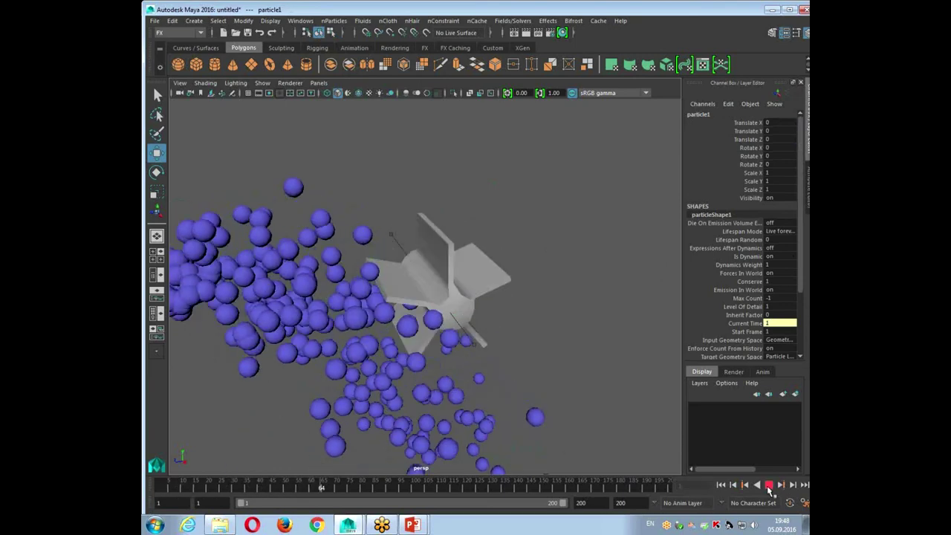
left_click_drag(552, 329, 532, 312, "alt")
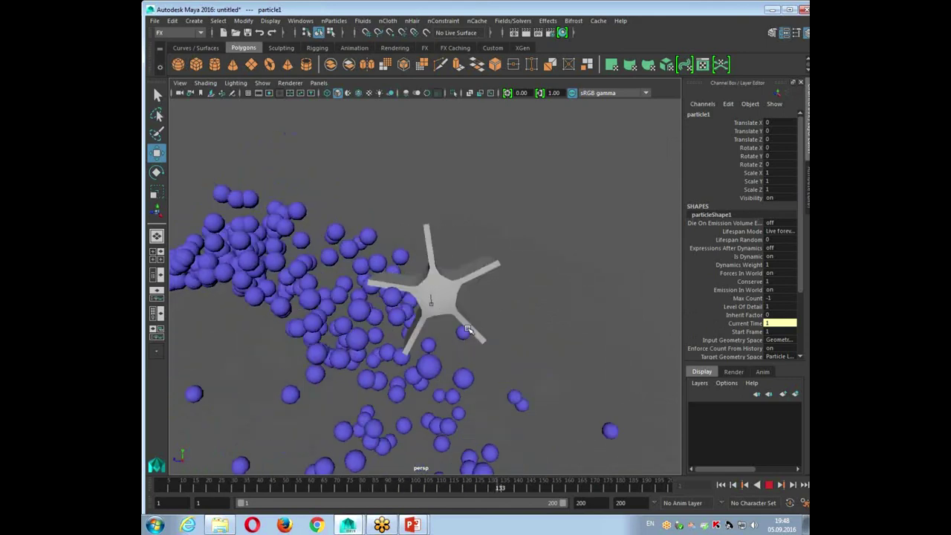
left_click_drag(548, 381, 556, 330, "alt")
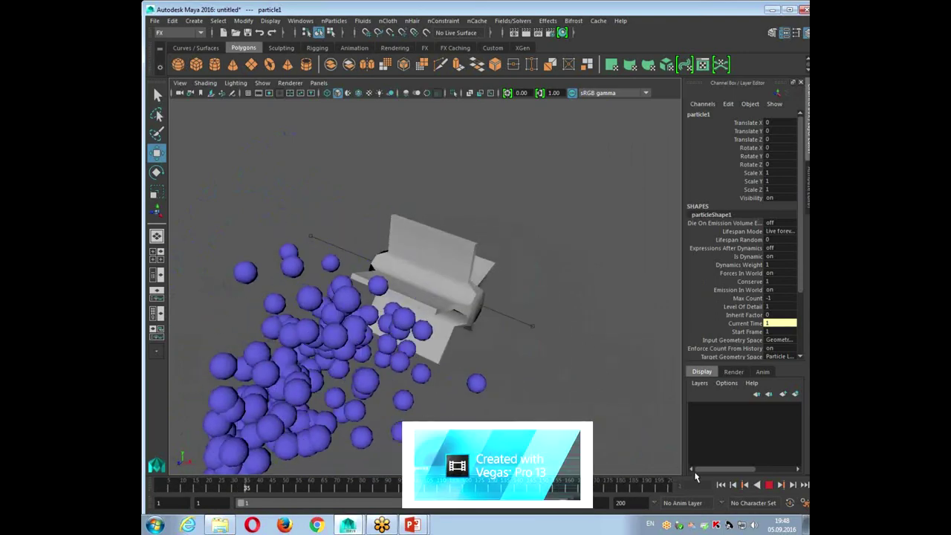
left_click(769, 484)
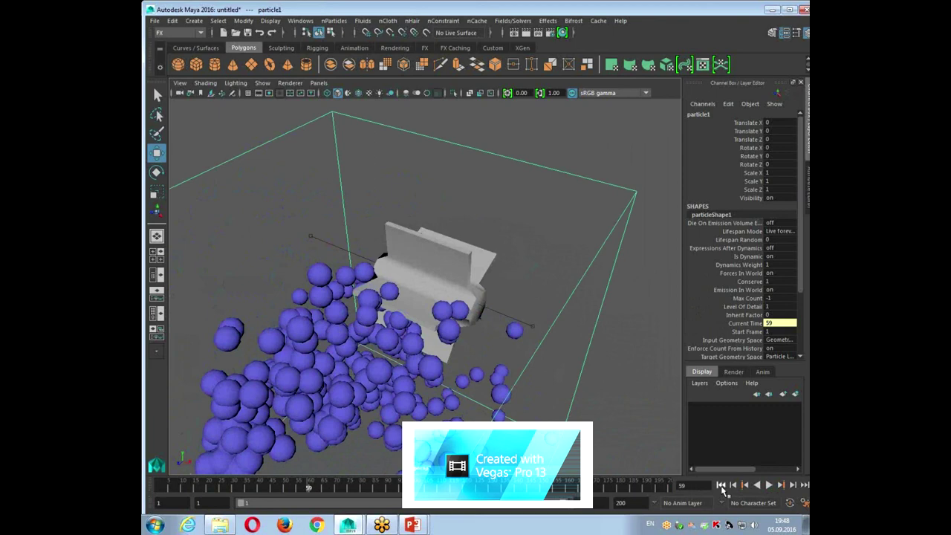
left_click(720, 484)
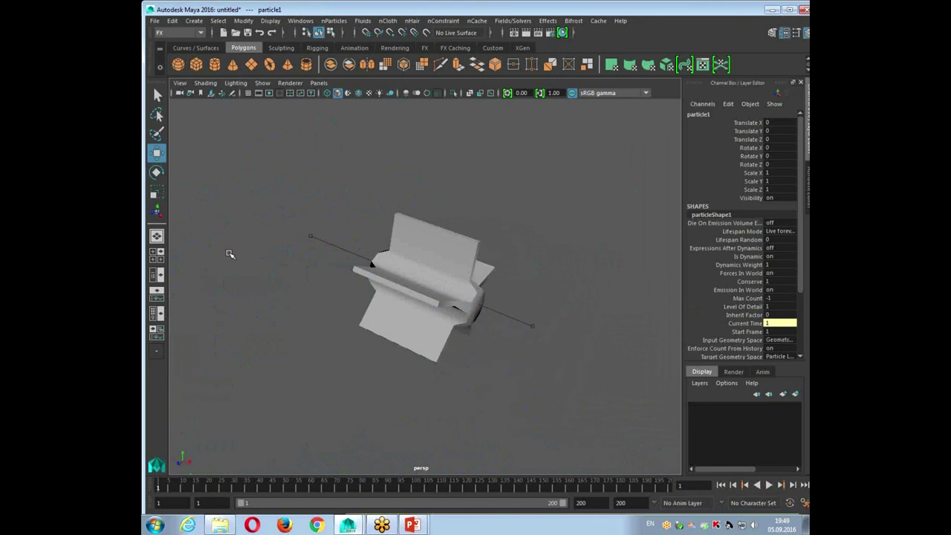
left_click(155, 21)
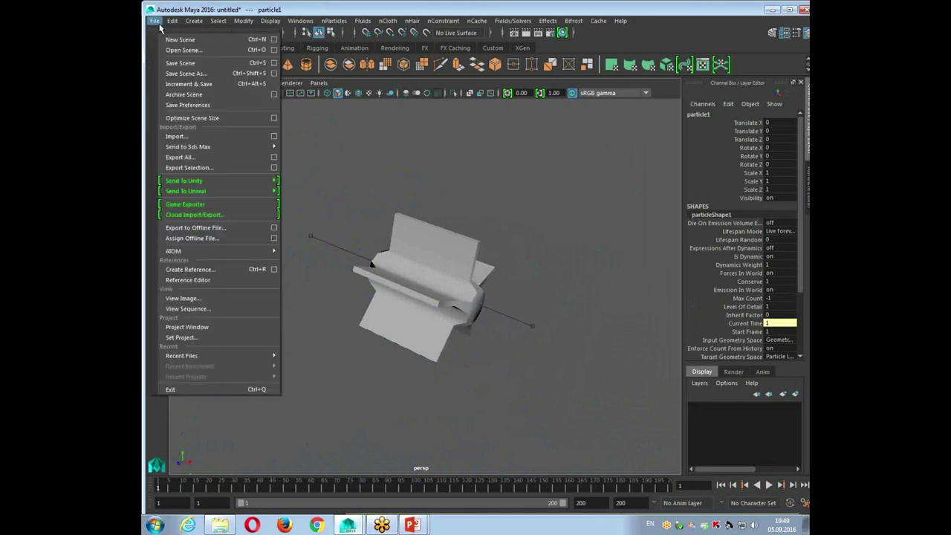
Start a new scene without saving and open the Visor, moved and widened.
left_click(161, 41)
left_click(484, 270)
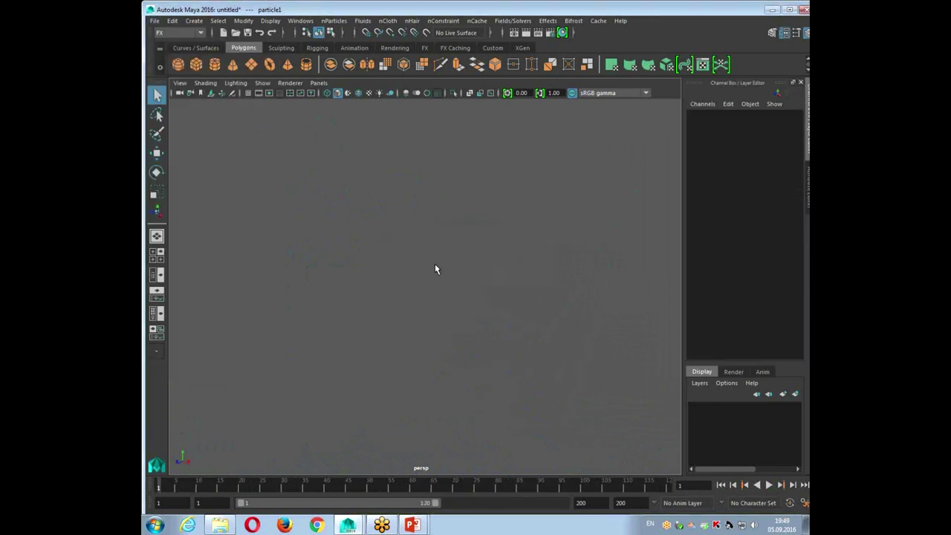
left_click(301, 21)
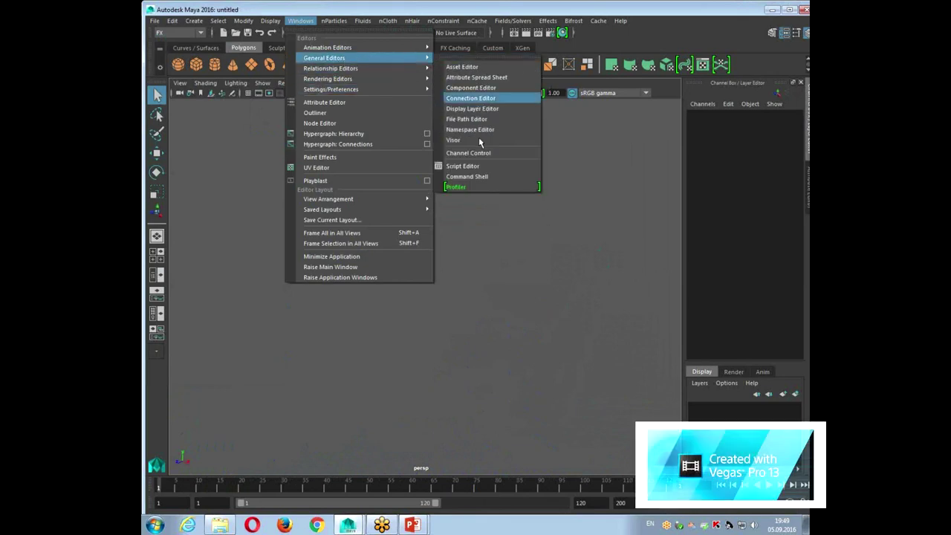
left_click(478, 137)
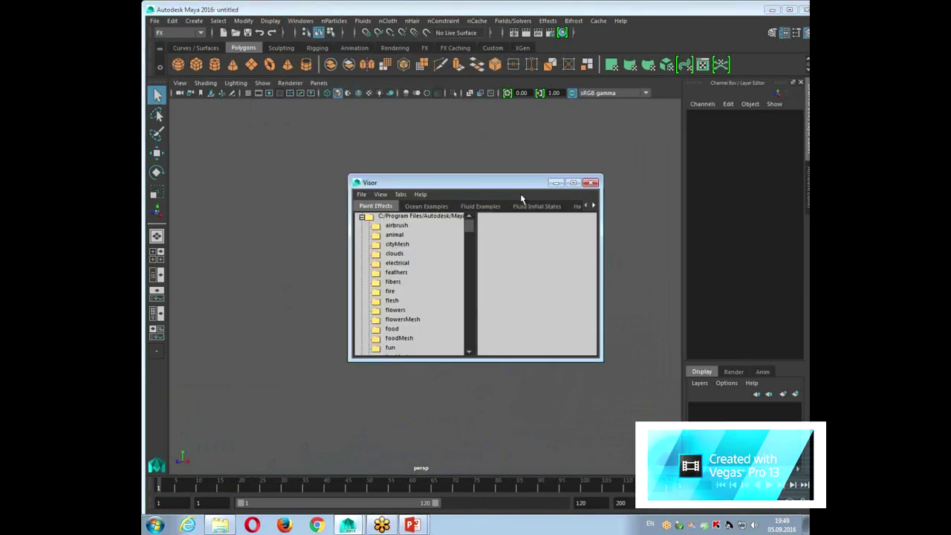
left_click_drag(521, 196, 383, 167)
left_click_drag(471, 238, 605, 254)
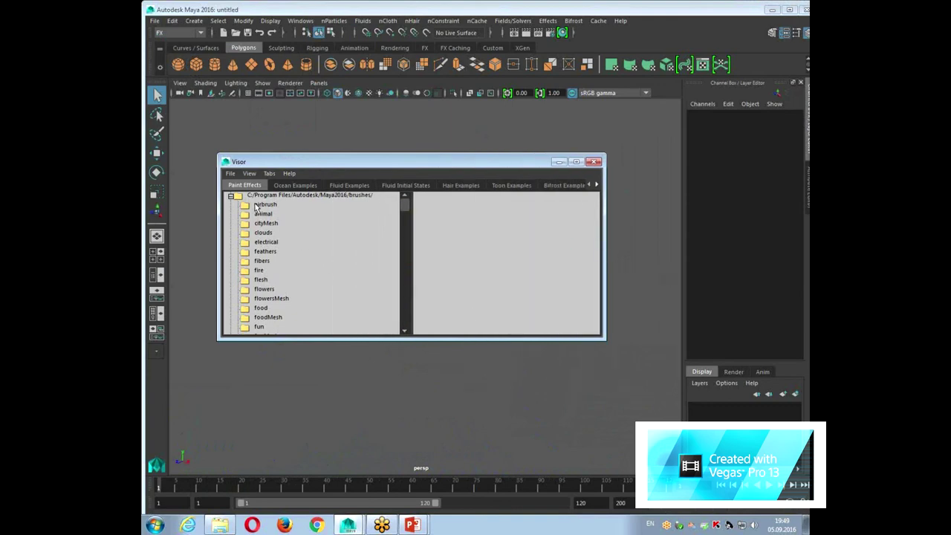
Drag the Nuke2D.ma explosion from Fluid Examples > Explosions into the scene.
left_click(349, 185)
left_click(259, 224)
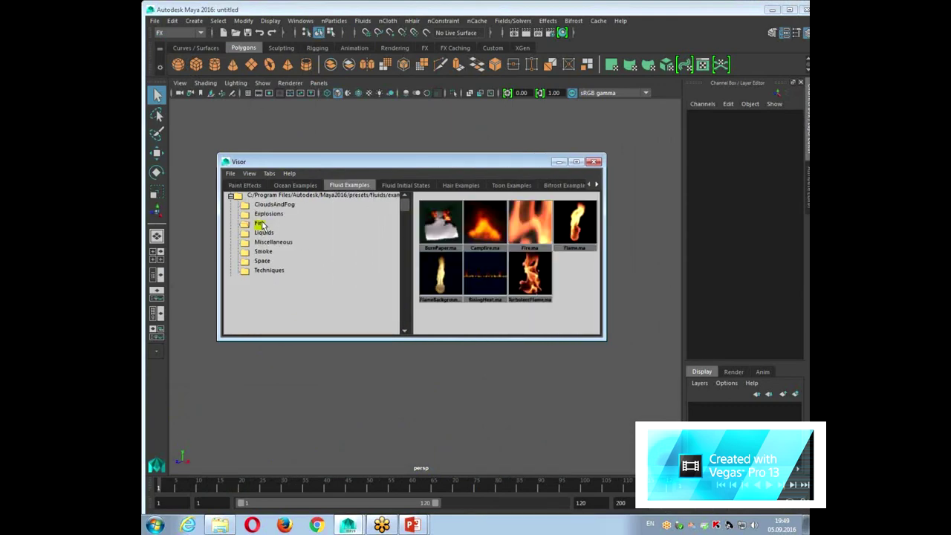
key("Up")
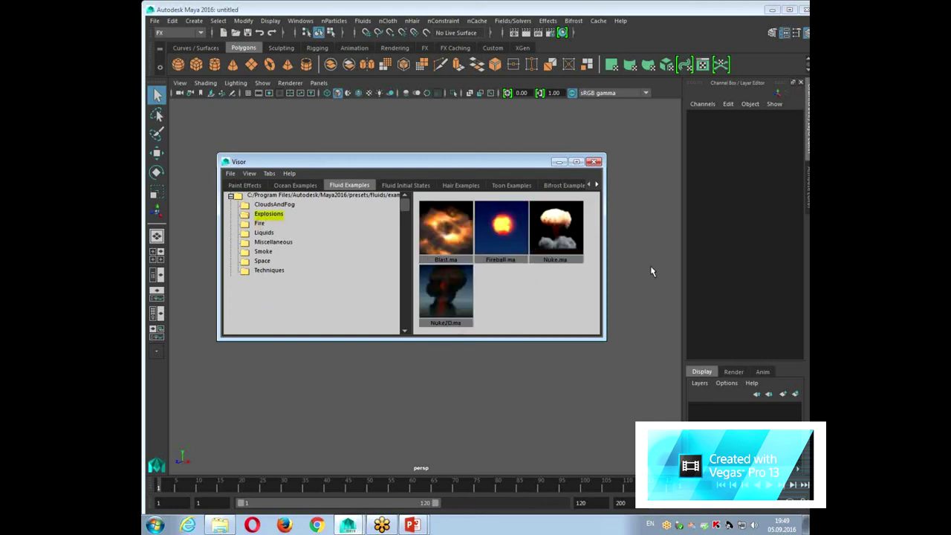
left_click(437, 305)
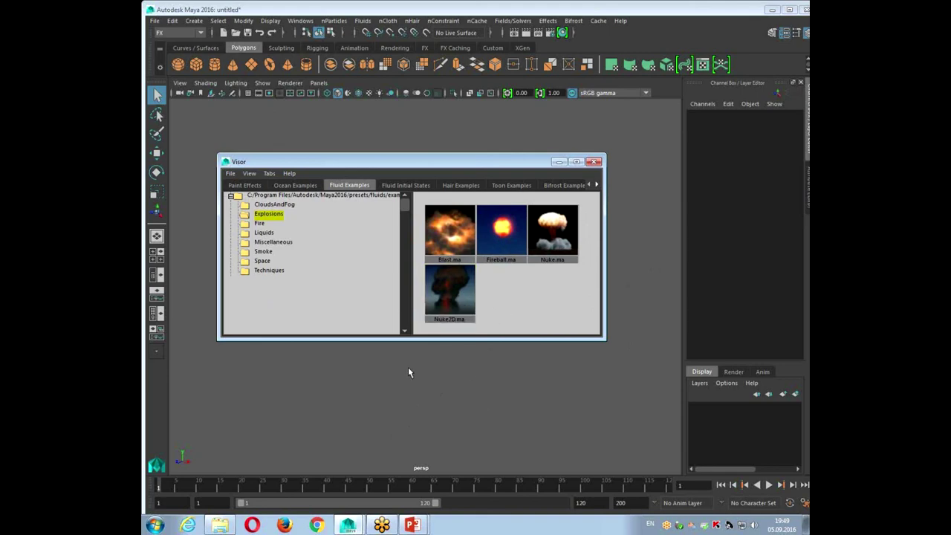
middle_click_drag(441, 296, 408, 392)
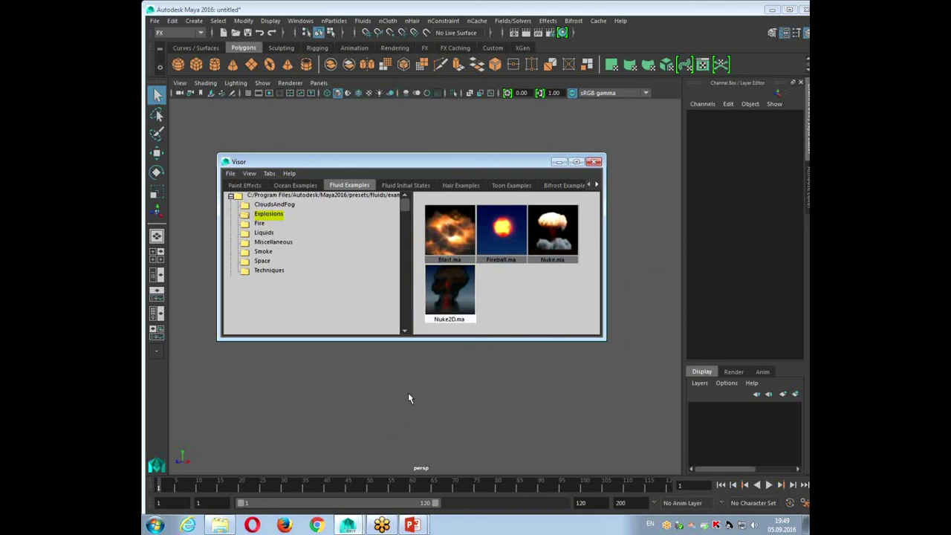
left_click(557, 162)
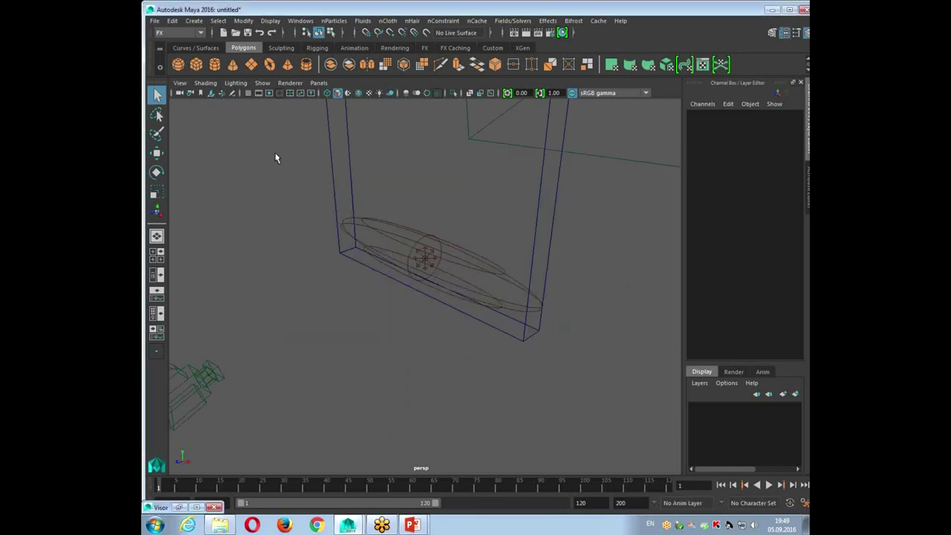
View the explosion through Nuke2Dcam and scrub the timeline to watch the fluid grow.
left_click(315, 83)
mouse_move(335, 93)
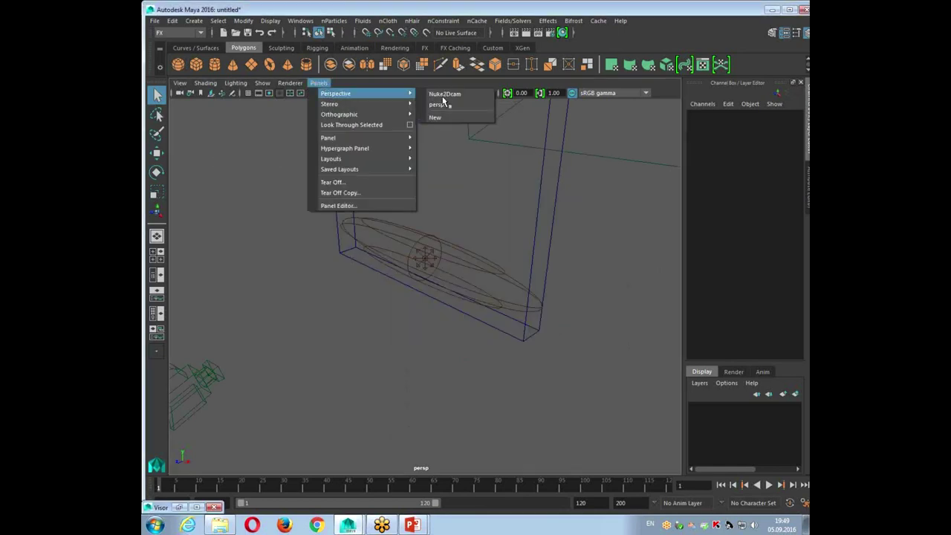
left_click(318, 82)
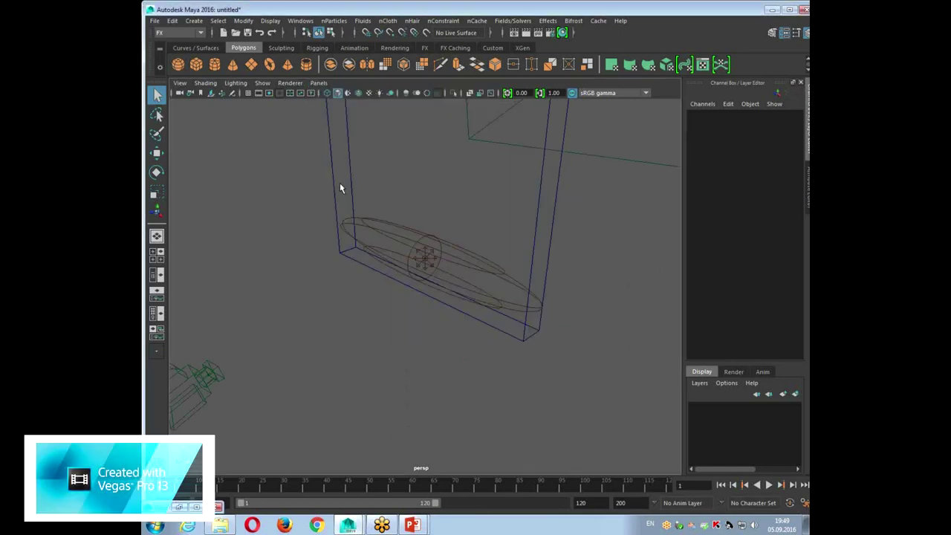
left_click(370, 93)
mouse_move(448, 238)
left_mouse_down("alt")
mouse_move(386, 343)
mouse_move(325, 334)
mouse_move(336, 336)
left_mouse_up("alt")
left_click_drag(227, 489, 404, 489)
left_click_drag(378, 359, 357, 352, "alt")
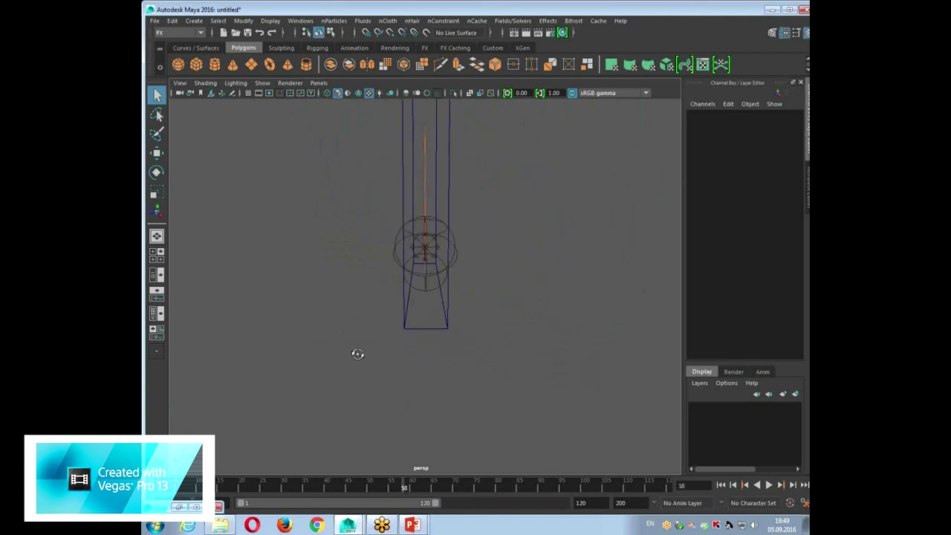
mouse_move(336, 93)
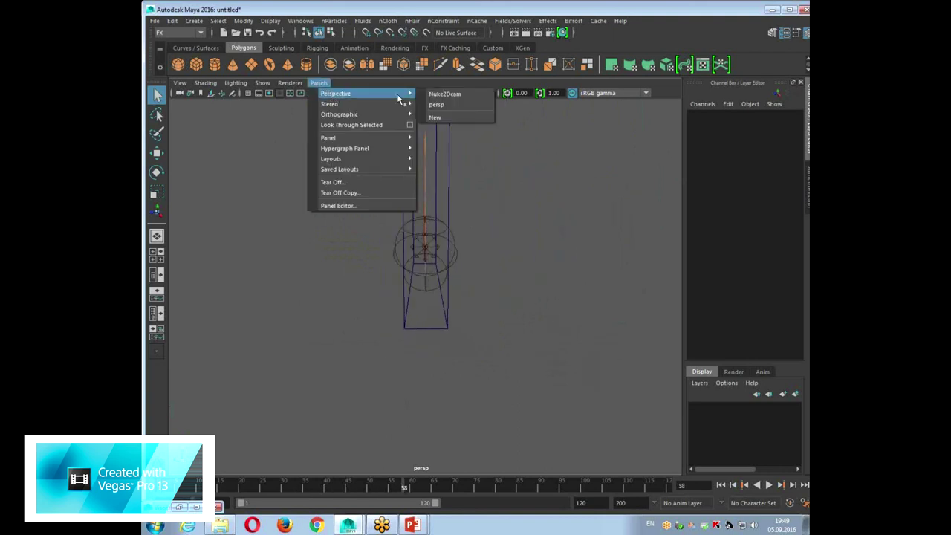
left_click(440, 103)
mouse_move(199, 491)
left_mouse_down()
mouse_move(491, 491)
mouse_move(179, 491)
mouse_move(454, 491)
left_mouse_up()
Test-render frame 70 of the explosion, then close the Render View.
left_click(526, 33)
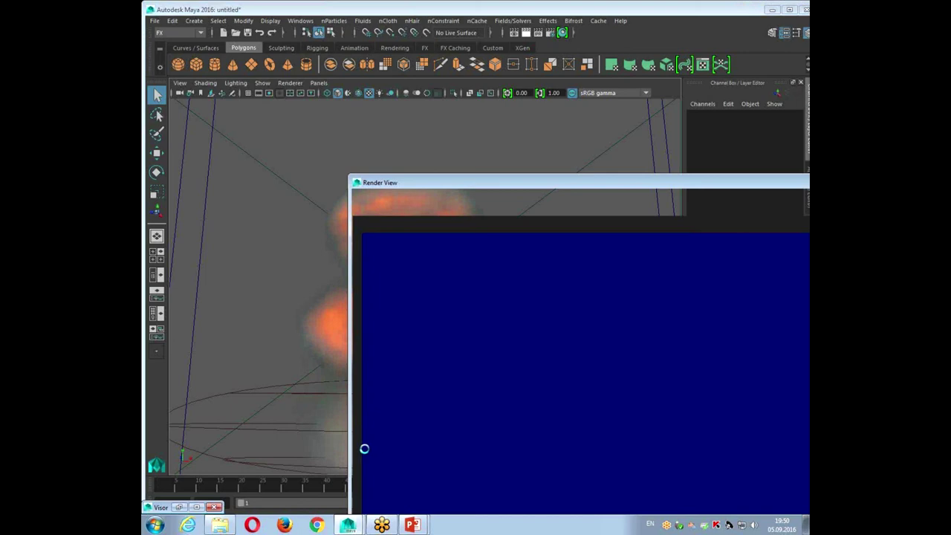
left_click_drag(532, 186, 393, 90)
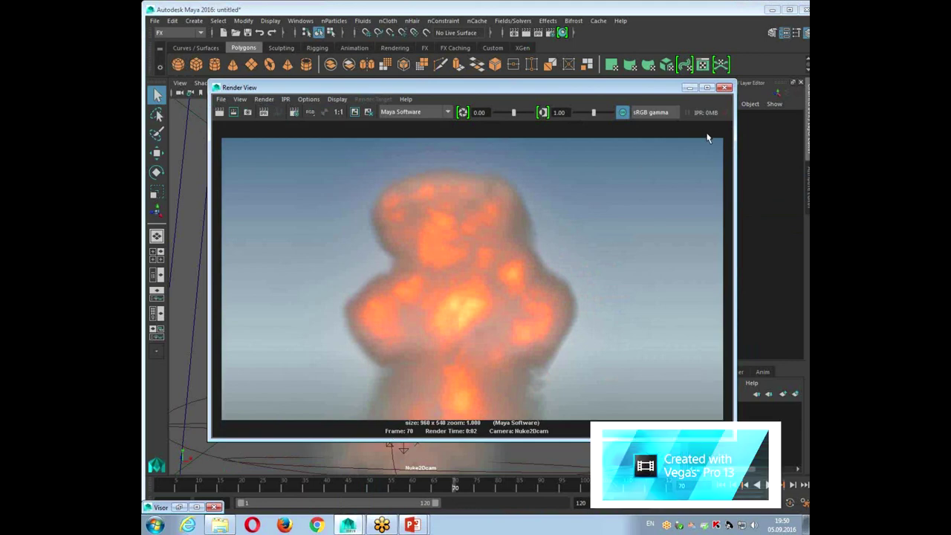
left_click(726, 88)
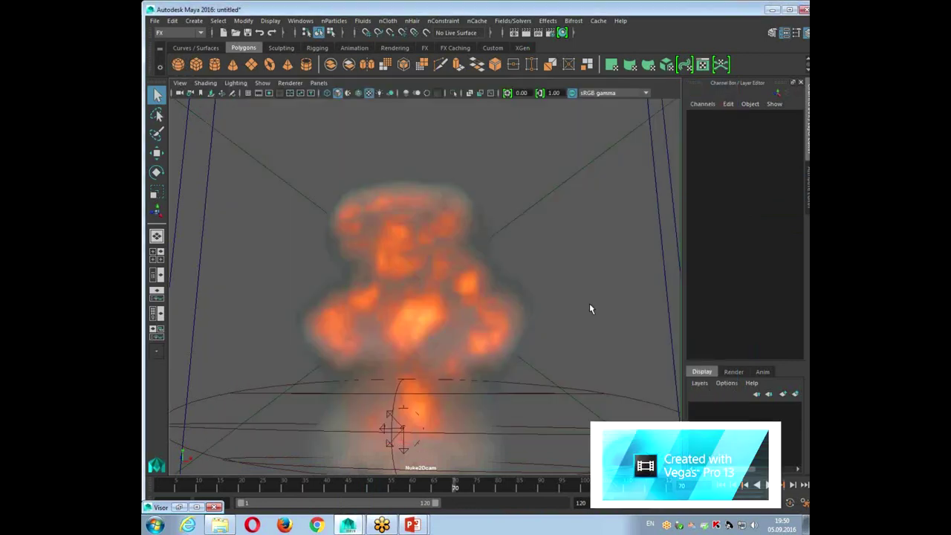
left_click(154, 20)
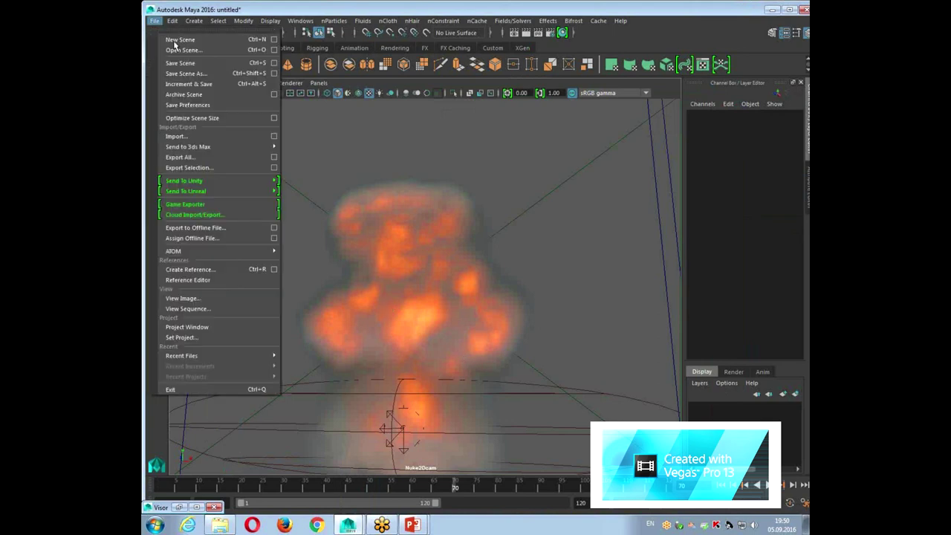
Start a new scene without saving and restore the Visor.
left_click(174, 42)
left_click(476, 265)
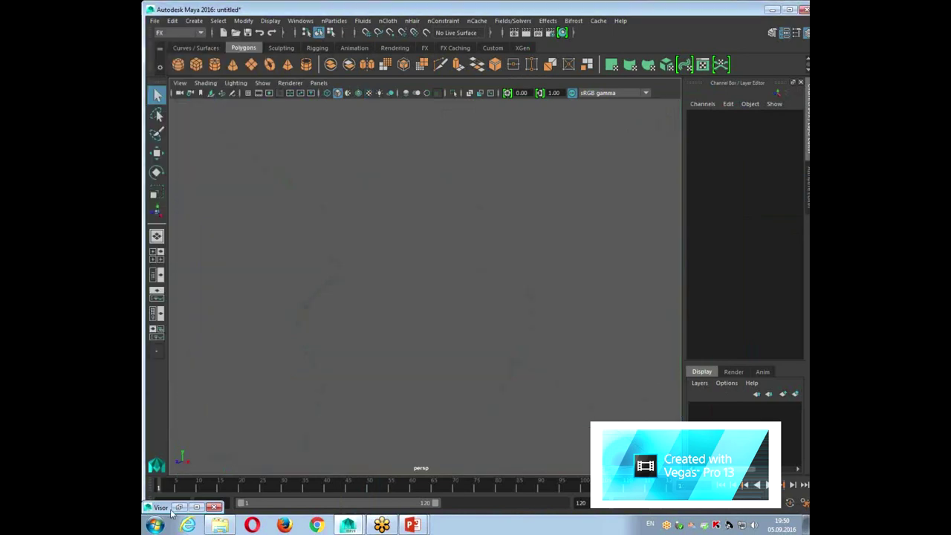
left_click(171, 510)
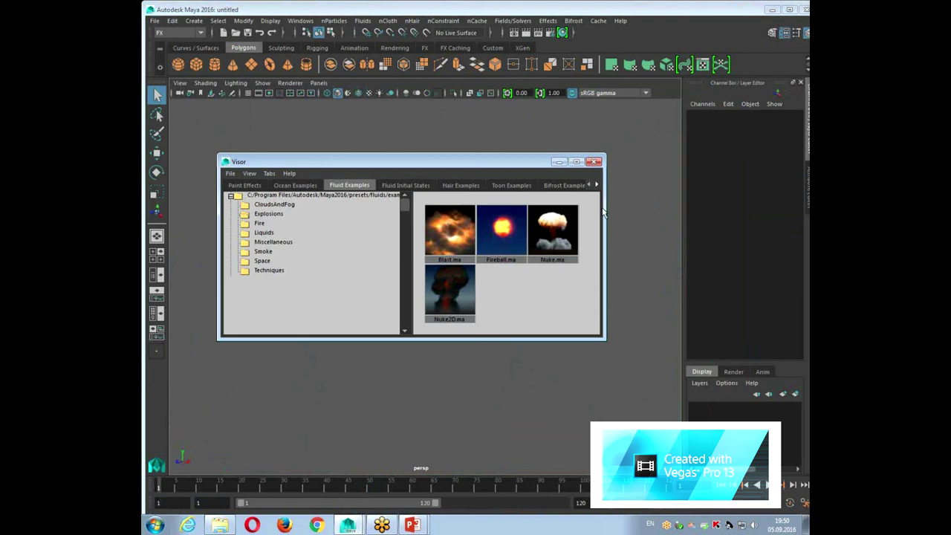
left_click(596, 184)
left_click(596, 184)
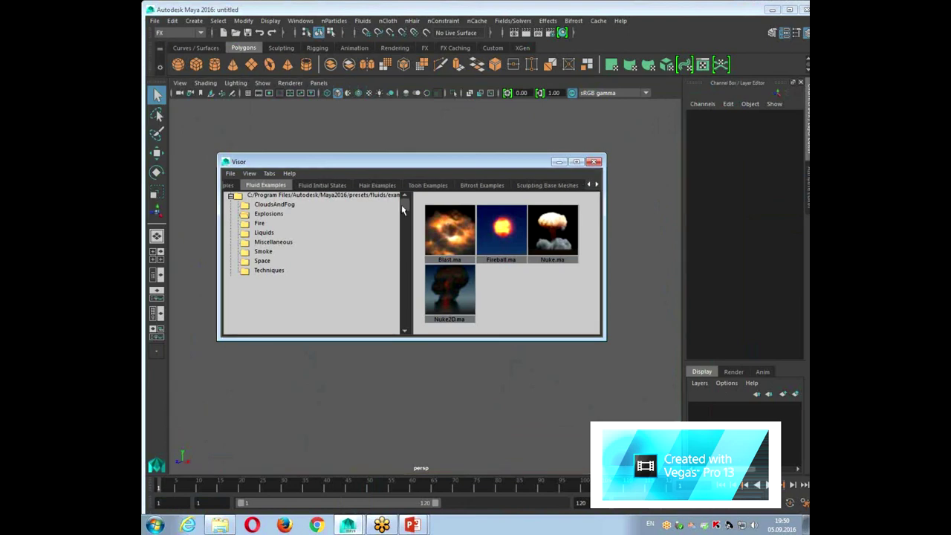
Browse Fluid Initial States (CloudsAndFog, Miscellaneous 2D/3D), then show the Bifrost Examples, widened.
left_click(310, 186)
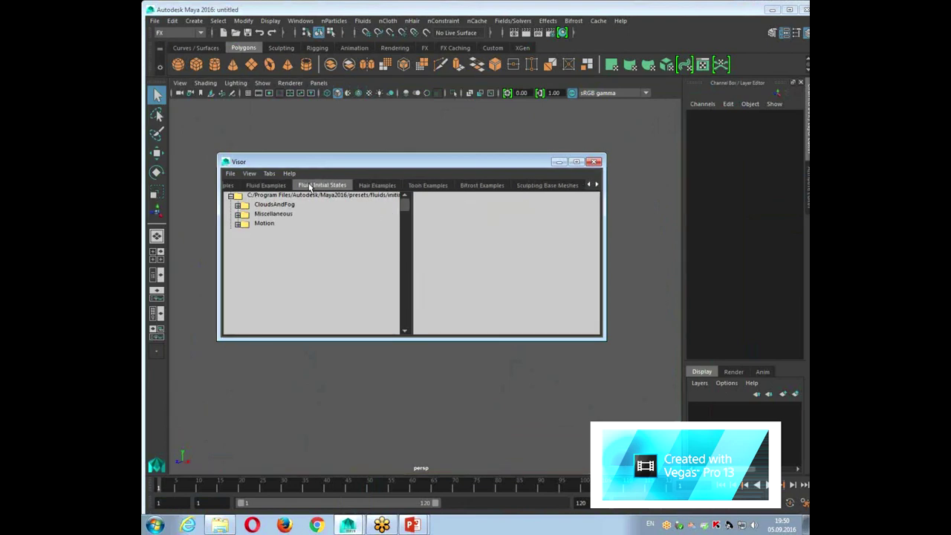
left_click(279, 214)
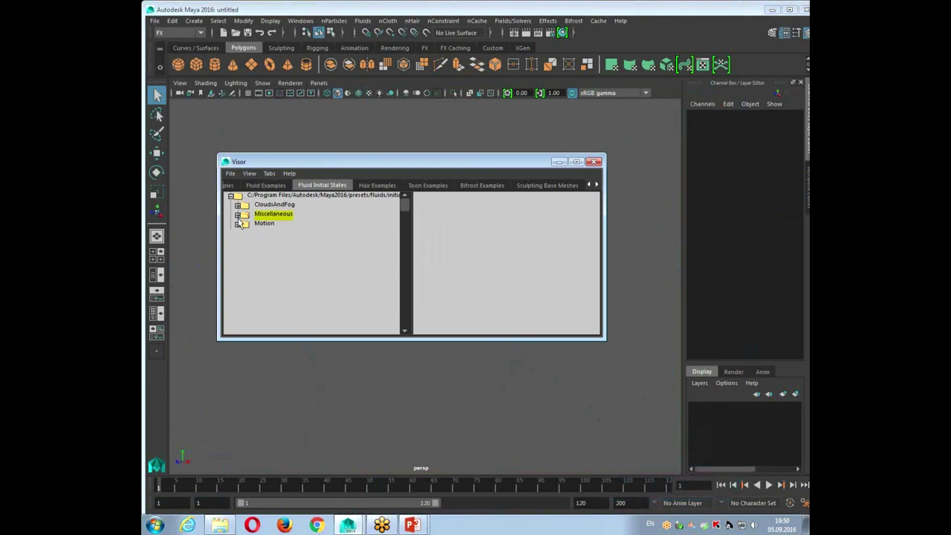
left_click(237, 214)
left_click(242, 207)
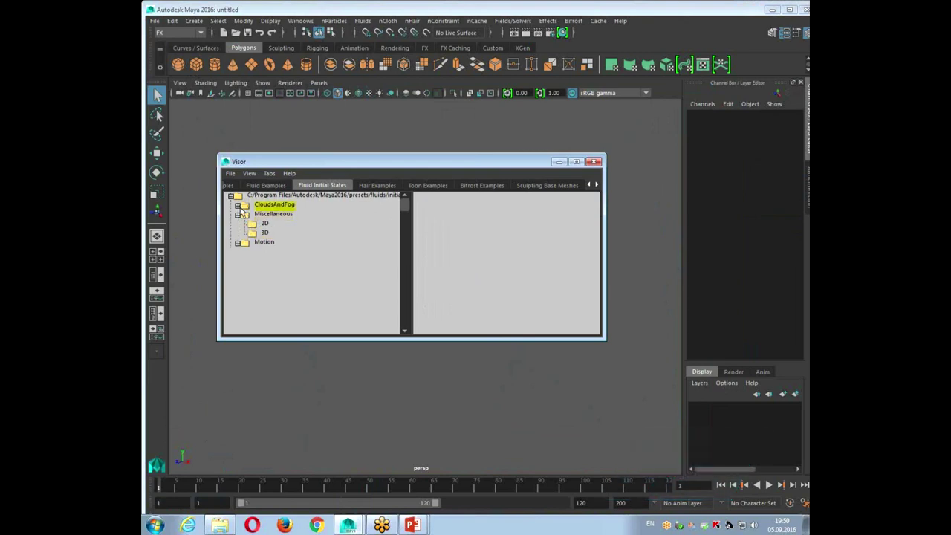
left_click(237, 206)
left_click(265, 224)
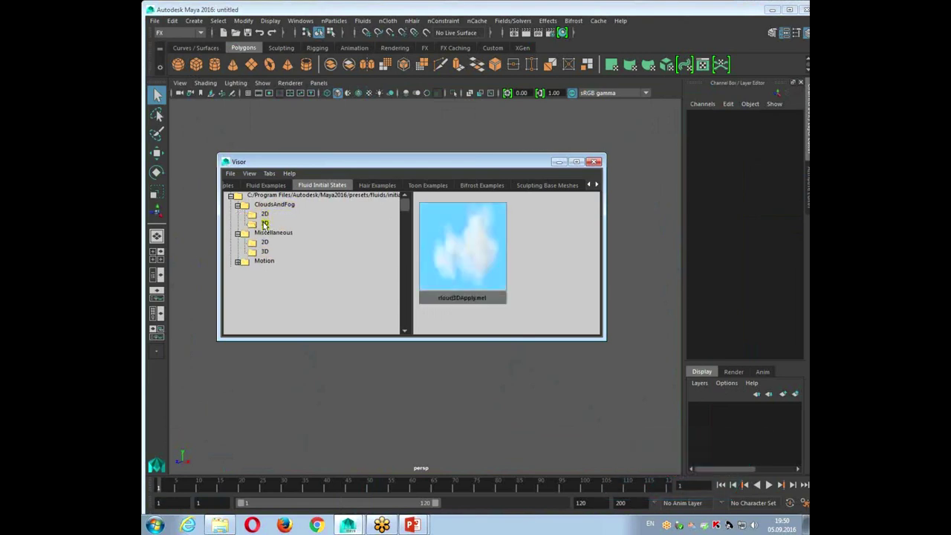
left_click(265, 243)
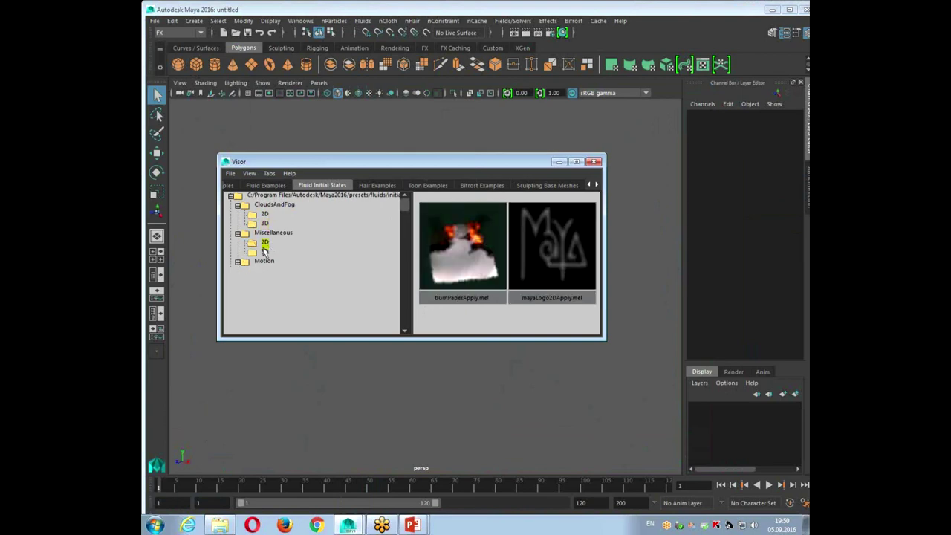
left_click(264, 252)
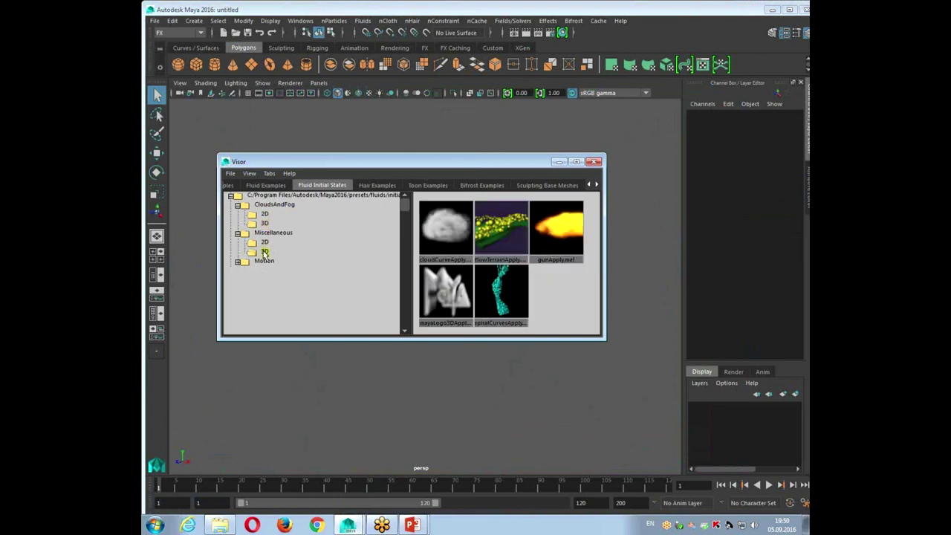
left_click(470, 186)
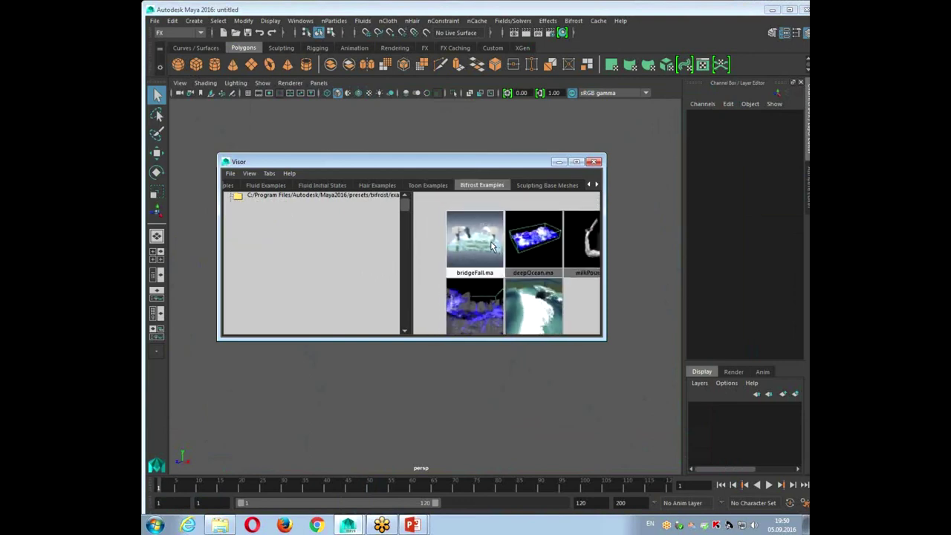
left_click_drag(605, 325, 703, 324)
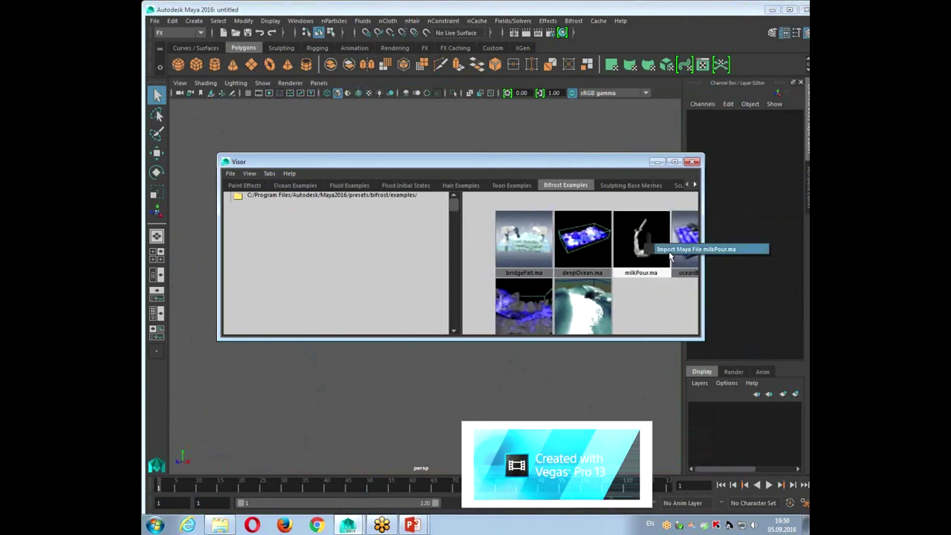
Load milkPour.ma from the Visor and inspect the glass at frame 24.
double_click(670, 257)
left_click(654, 162)
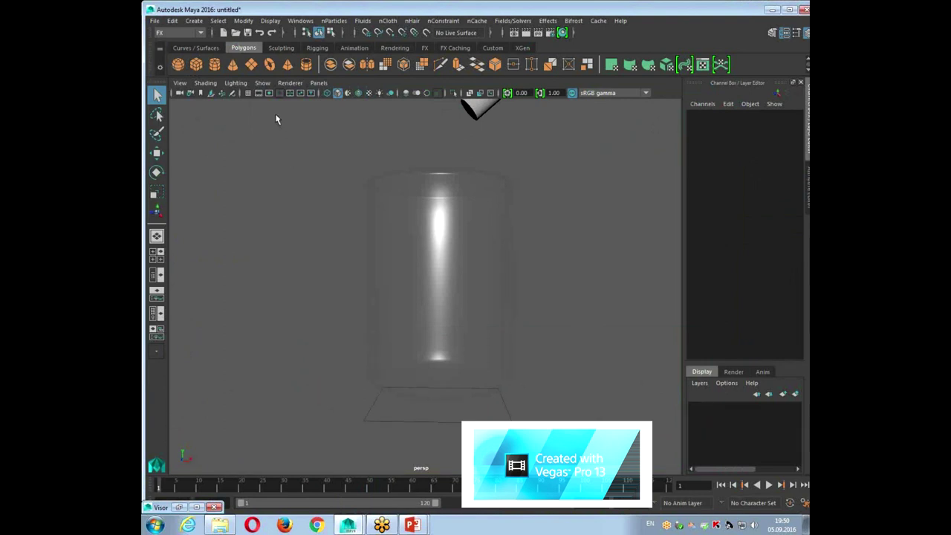
left_click(474, 360)
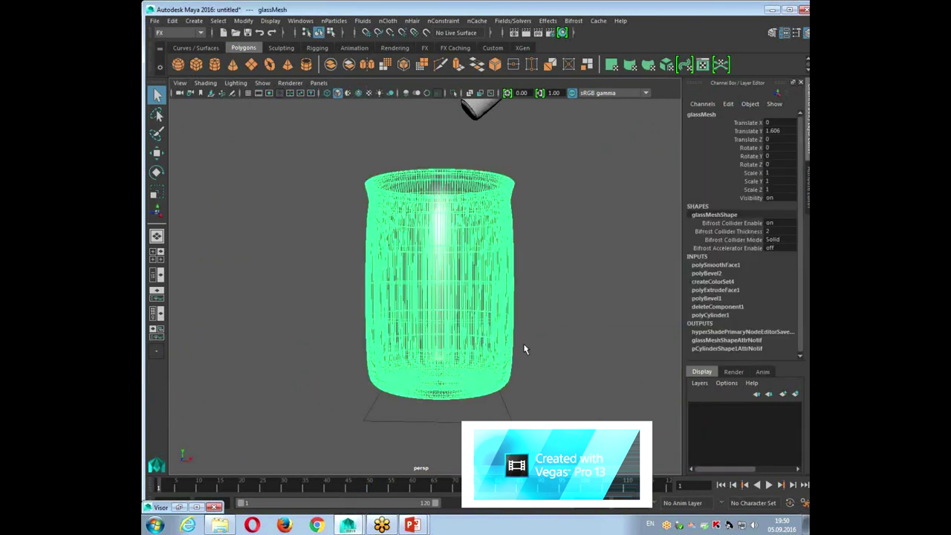
left_click(569, 323)
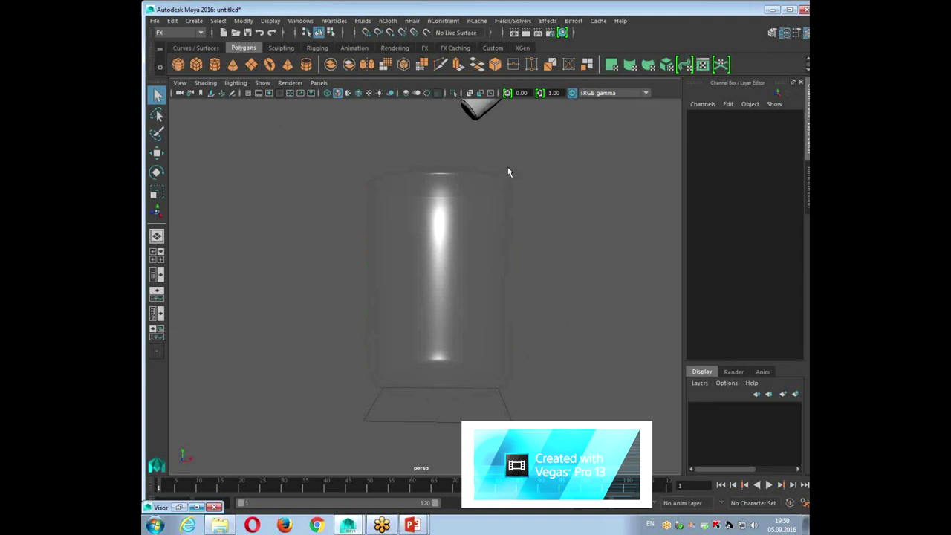
left_click_drag(556, 234, 556, 231, "alt")
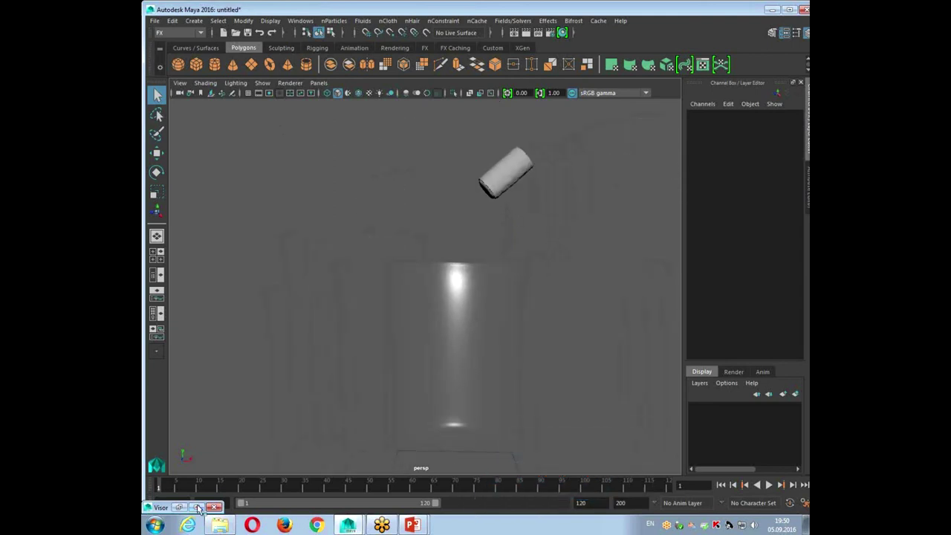
left_click_drag(239, 489, 259, 488)
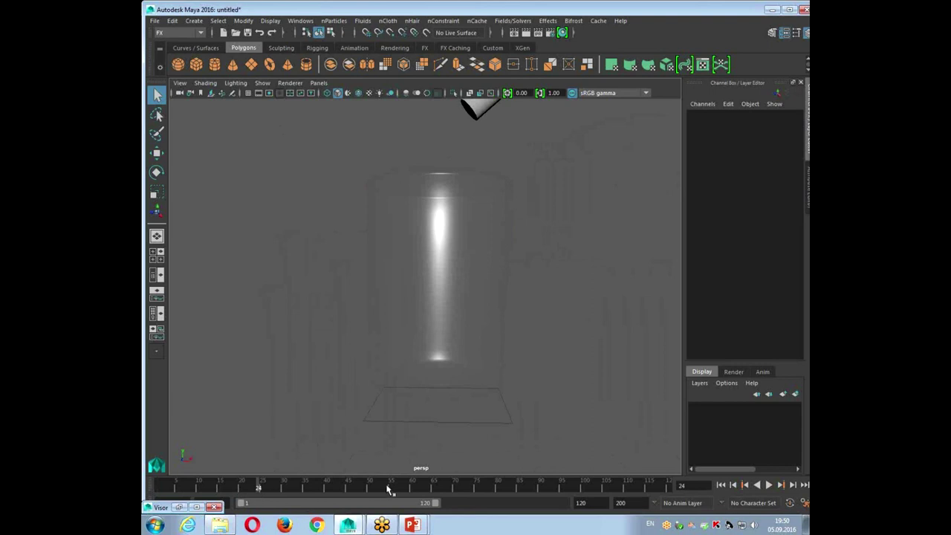
Play the animation through milkPourCam with the Outliner/Persp layout.
left_click(320, 83)
left_click(440, 93)
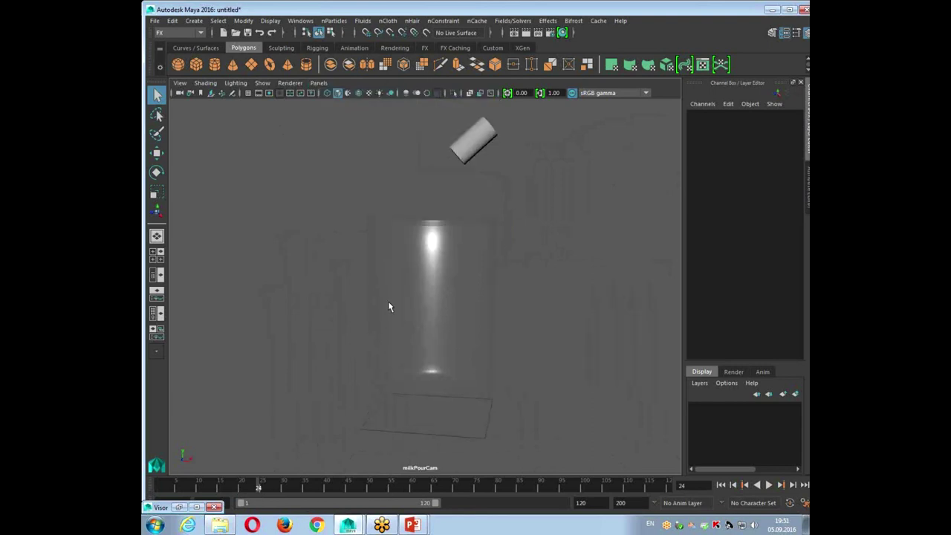
key("alt+v")
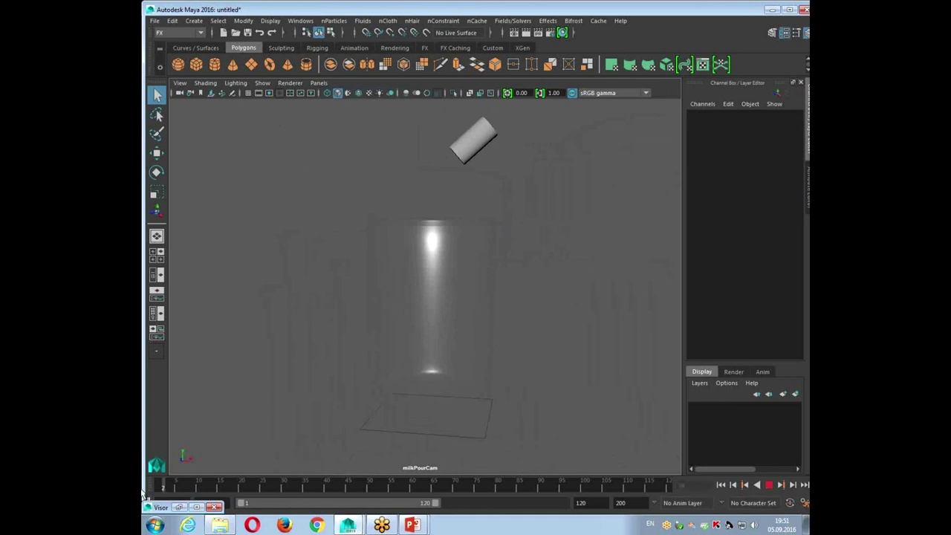
left_click(158, 275)
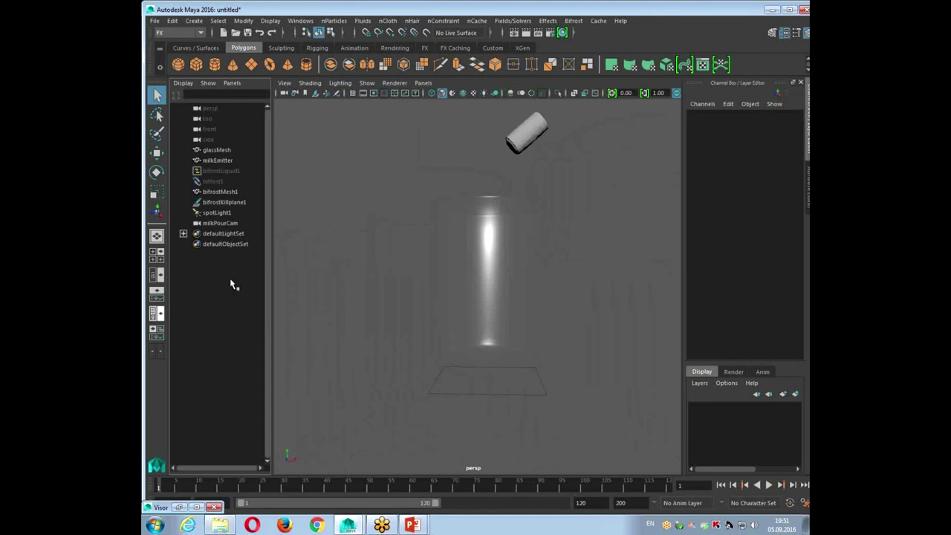
Unhide bifrost1 and play the simulation twice from frame 1.
left_click(221, 172)
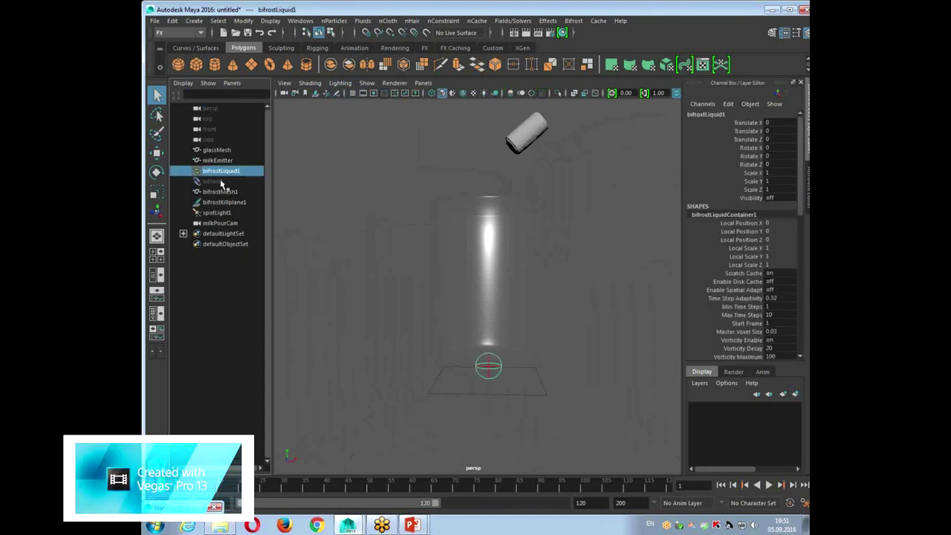
left_click(221, 183)
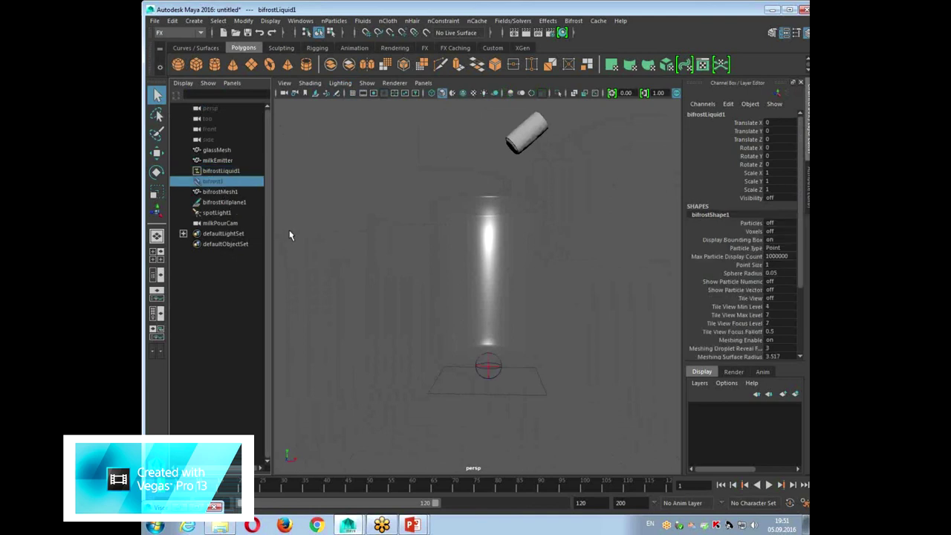
key("shift+h")
left_click(768, 484)
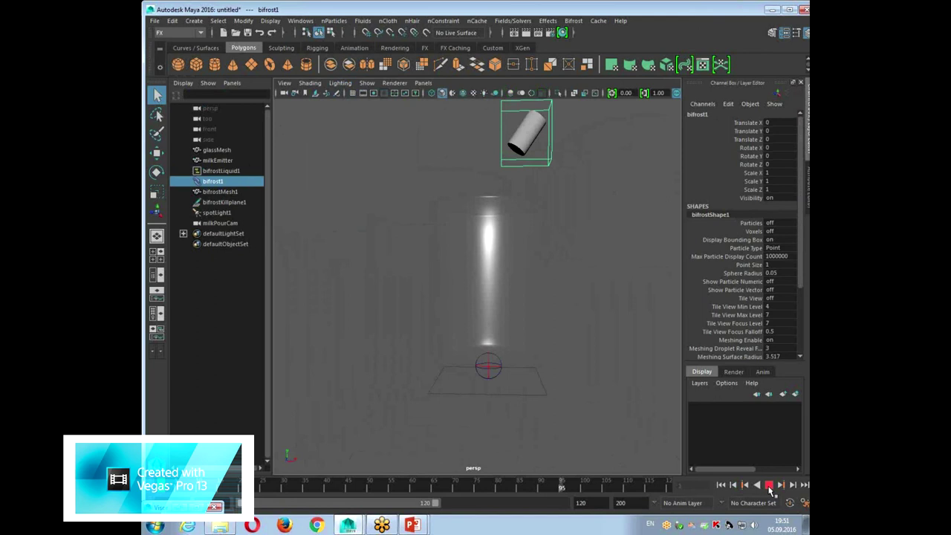
left_click(768, 484)
left_click(721, 484)
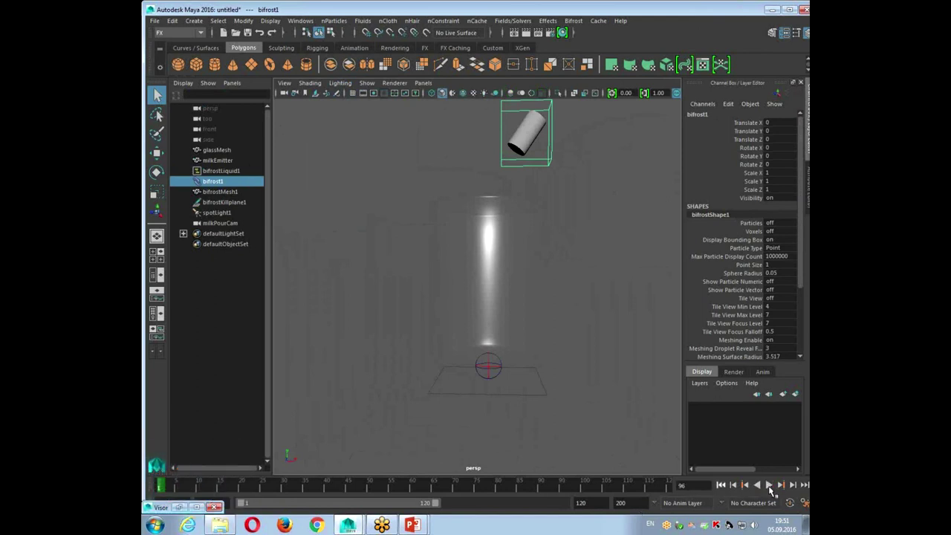
left_click(769, 485)
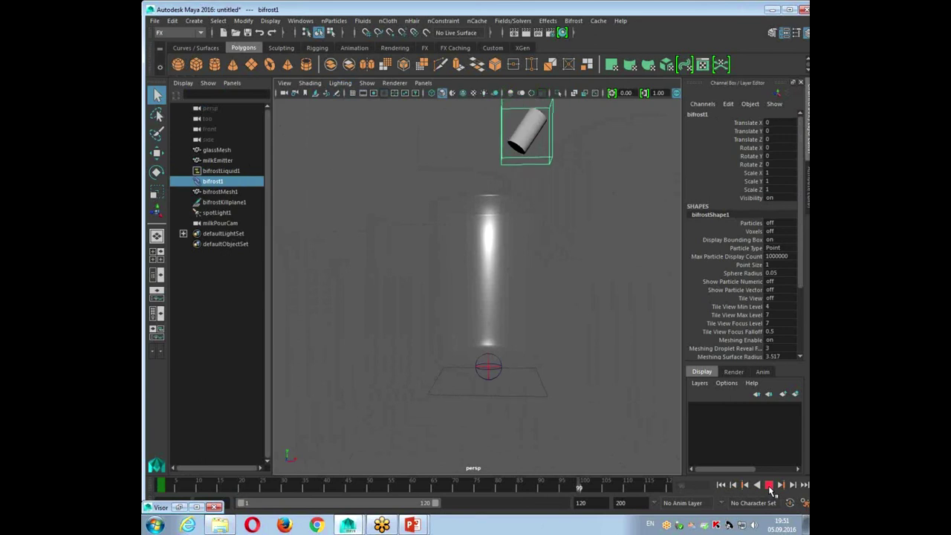
left_click(769, 487)
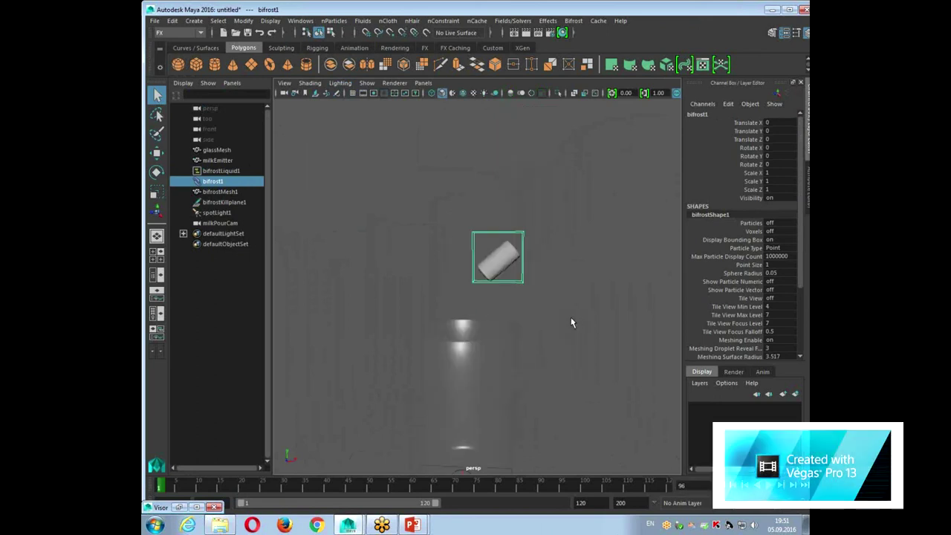
Look through milkPourCam and select bifrostLiquid1.
left_click(423, 84)
mouse_move(446, 94)
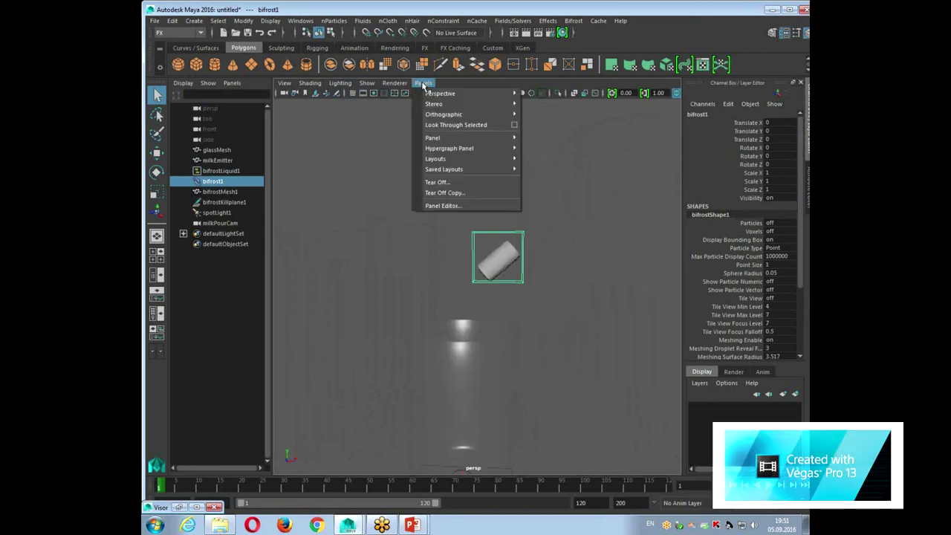
left_click(550, 93)
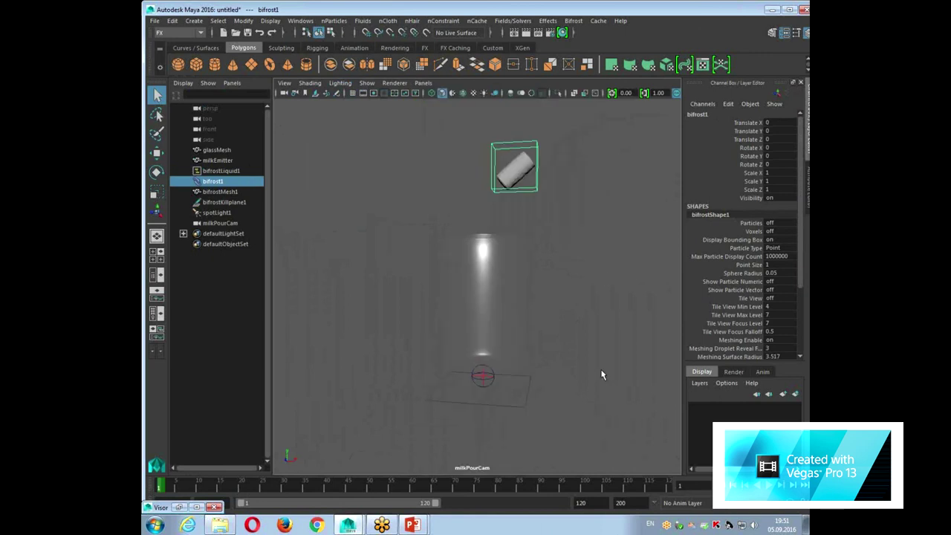
left_click(223, 171)
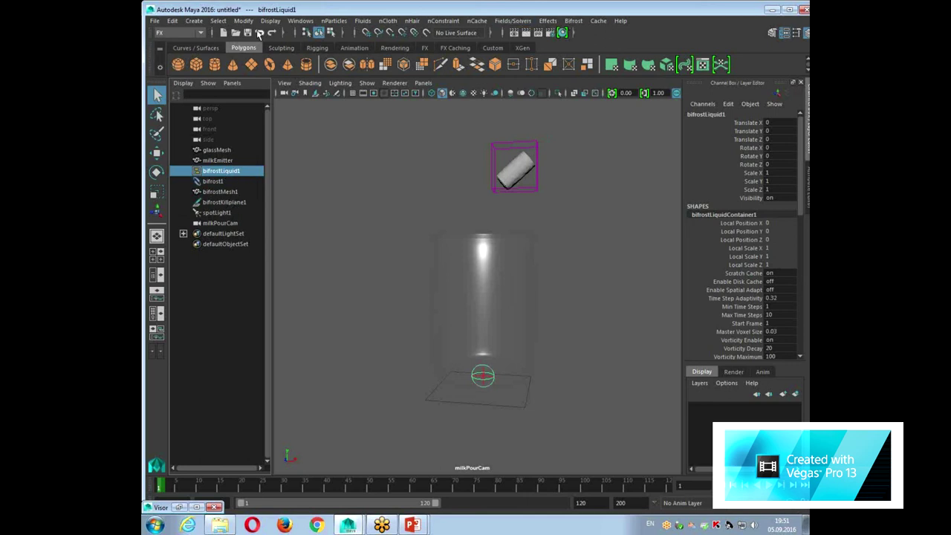
left_click(574, 21)
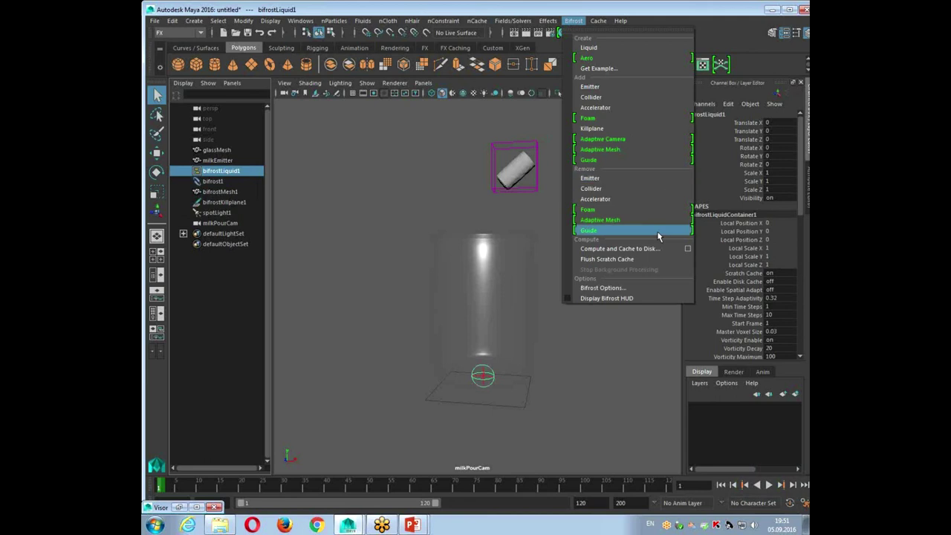
Compute and Cache to Disk with Replace Existing, then play the cached pour from frame 1.
left_click(657, 249)
left_click(523, 269)
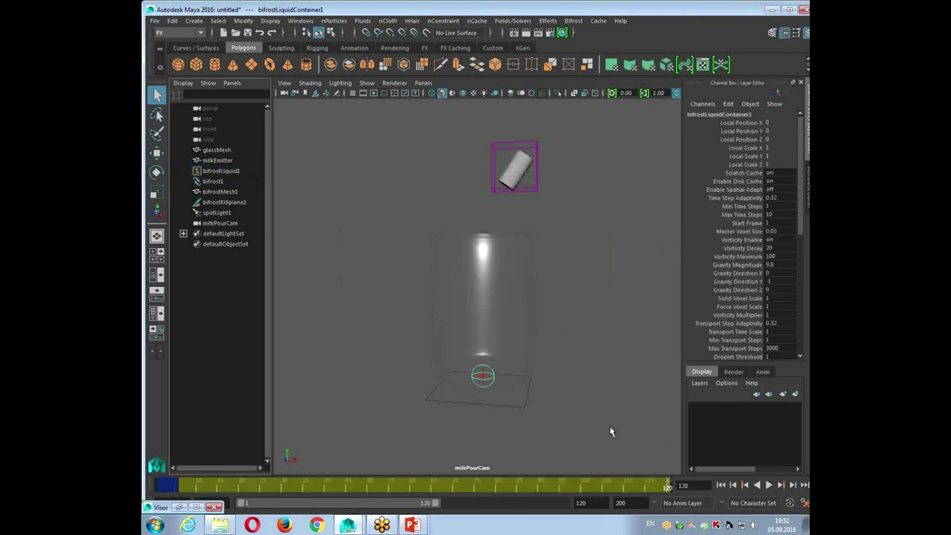
left_click(721, 485)
left_click(770, 485)
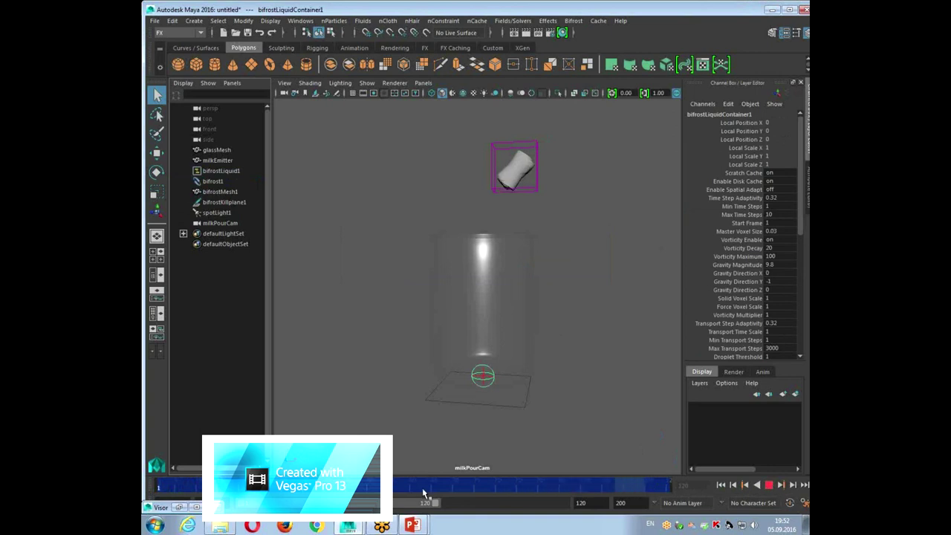
left_click(483, 265)
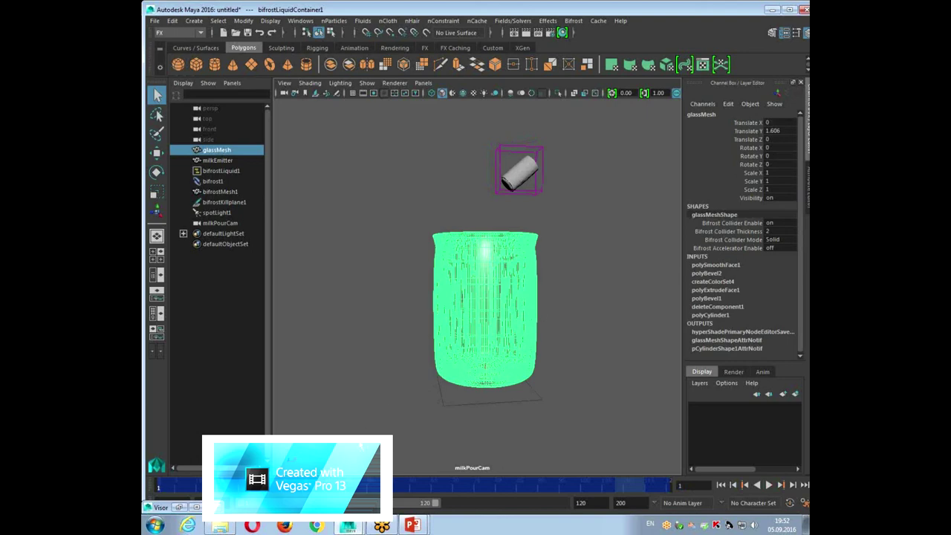
Test-render frame 70 of the glass with Maya Software.
left_click(438, 487)
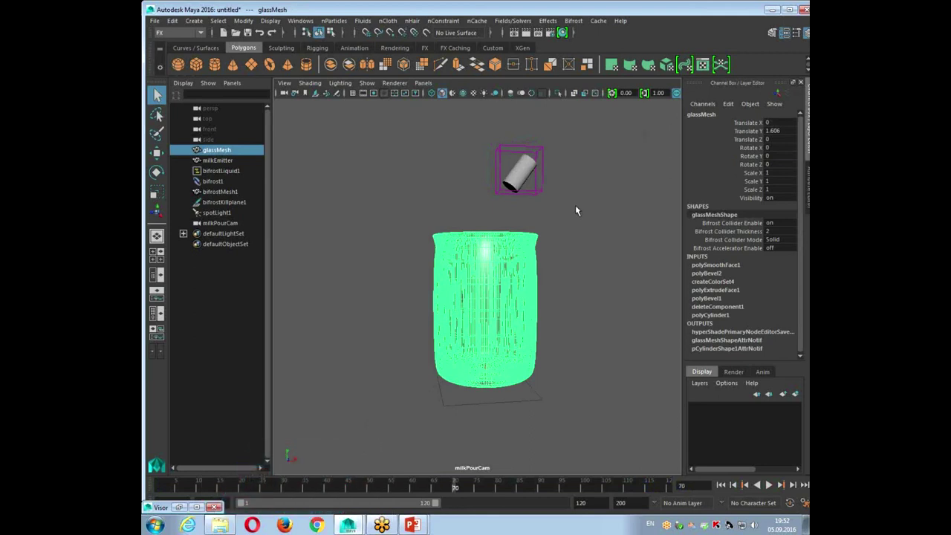
left_click(526, 36)
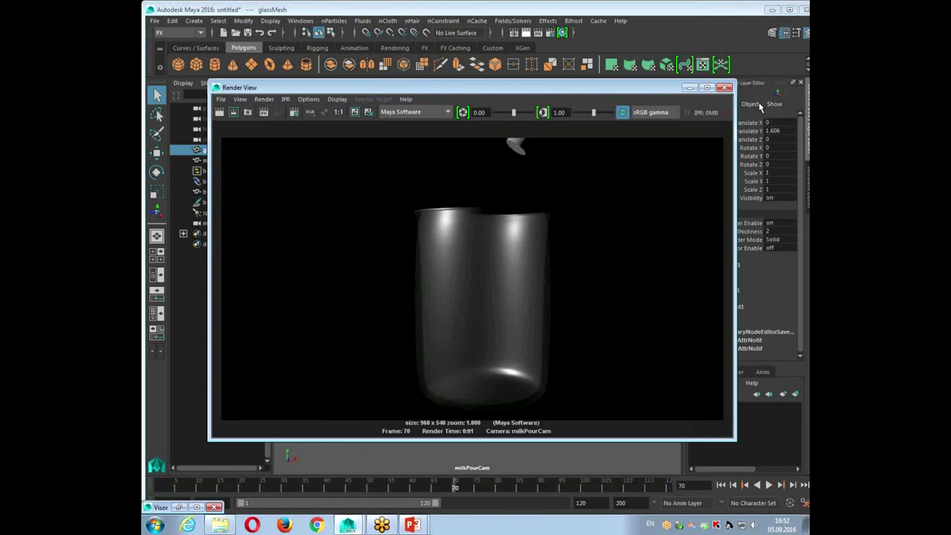
left_click(728, 90)
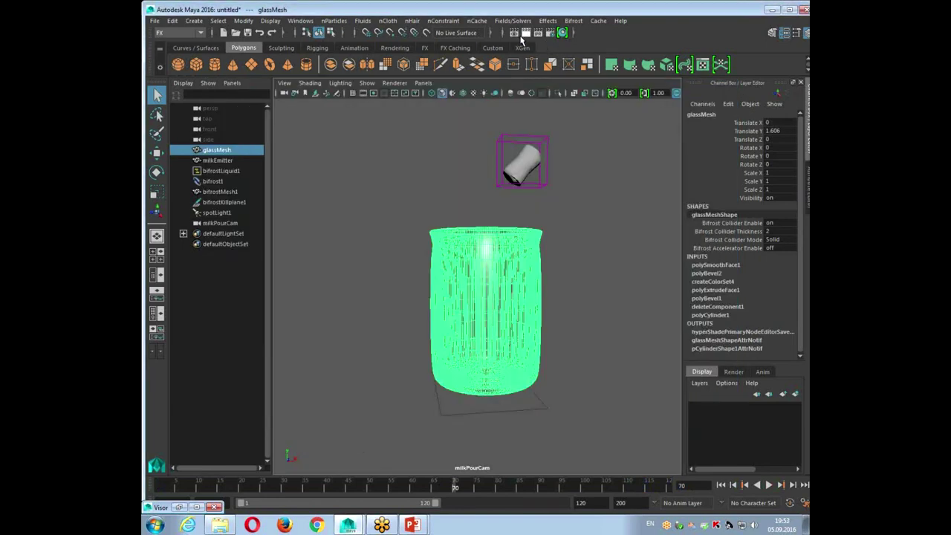
Switch Render Using to mental ray and re-render the frame.
left_click(550, 33)
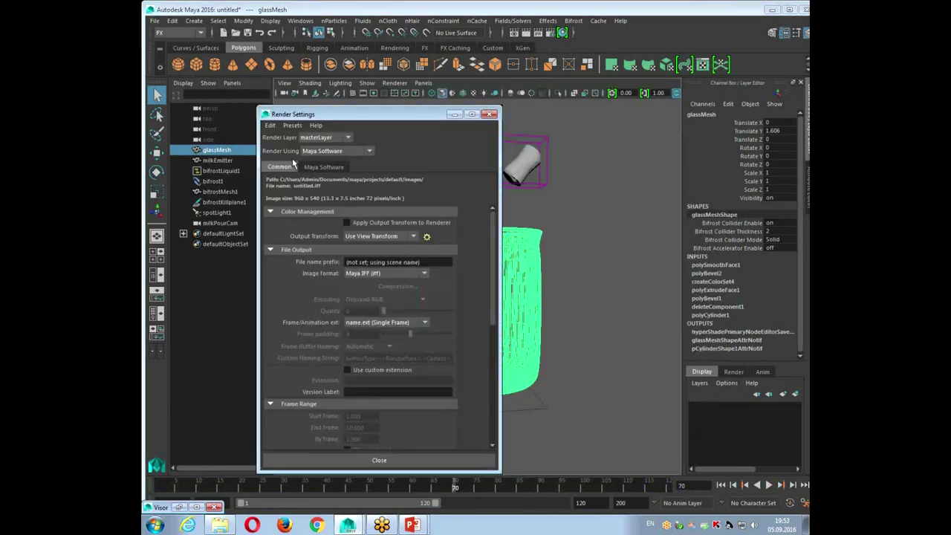
left_click(335, 151)
left_click(327, 183)
left_click(490, 113)
left_click(528, 34)
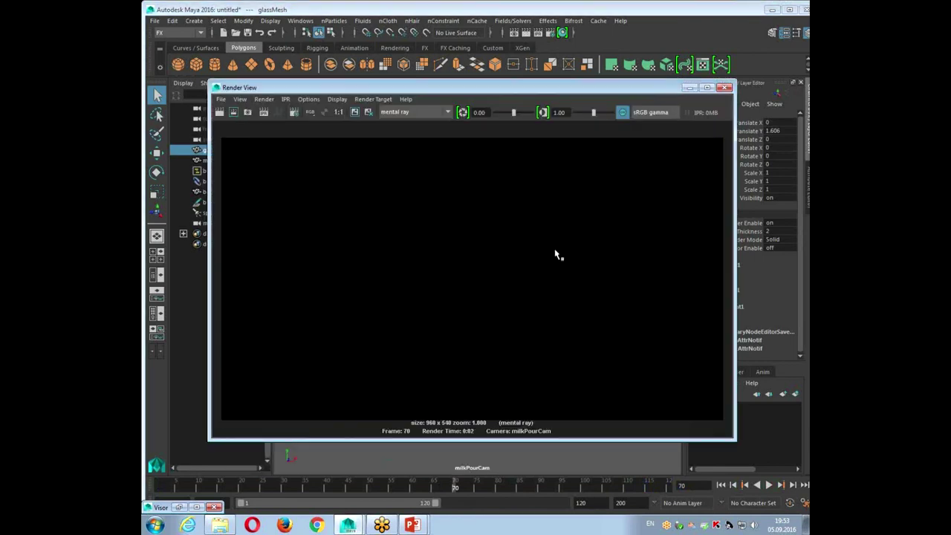
left_click(725, 88)
Switch Render Using to Maya Hardware 2.0 and re-render the frame.
left_click(551, 35)
left_click(318, 151)
left_click(321, 184)
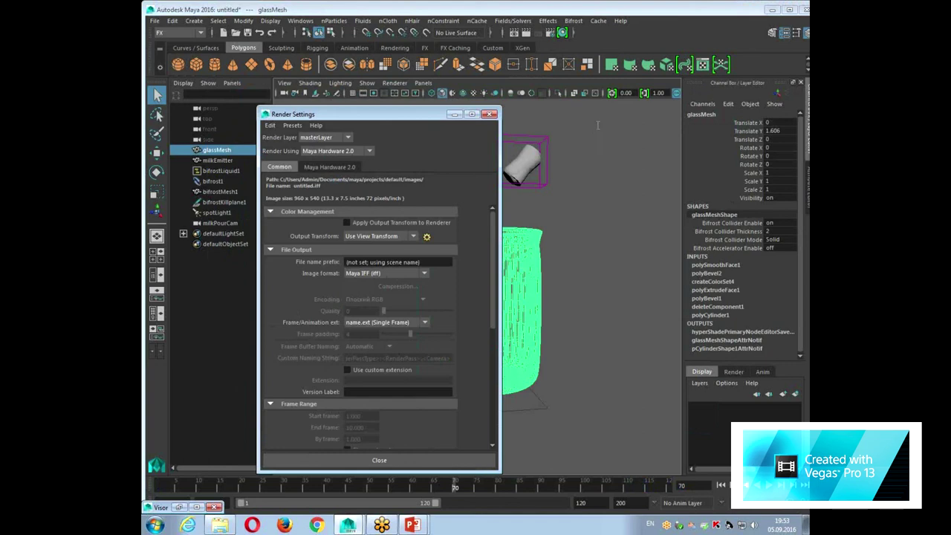
left_click(527, 34)
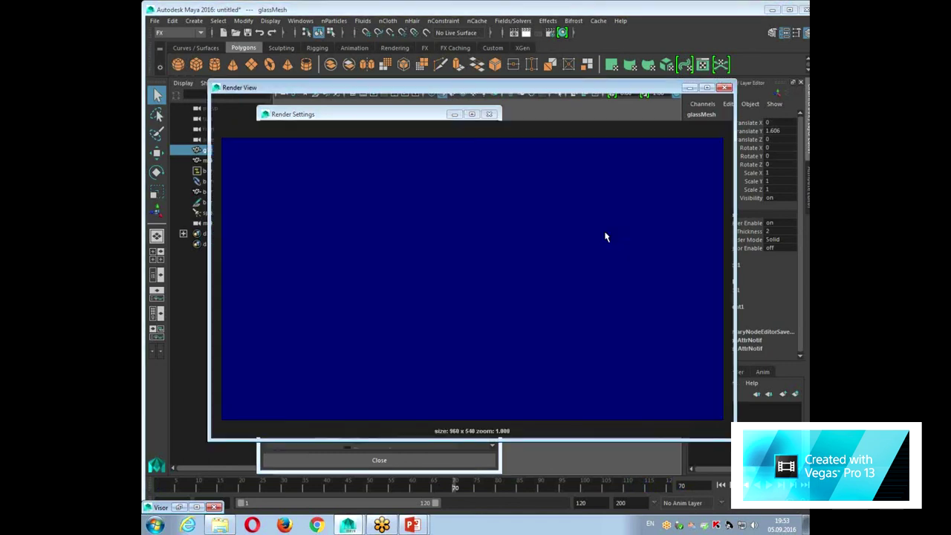
left_click(723, 88)
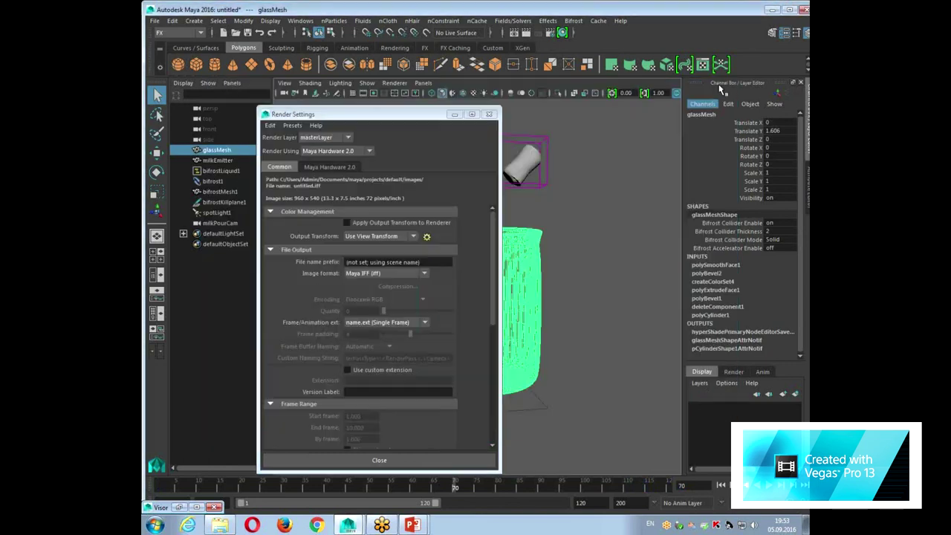
left_click(488, 114)
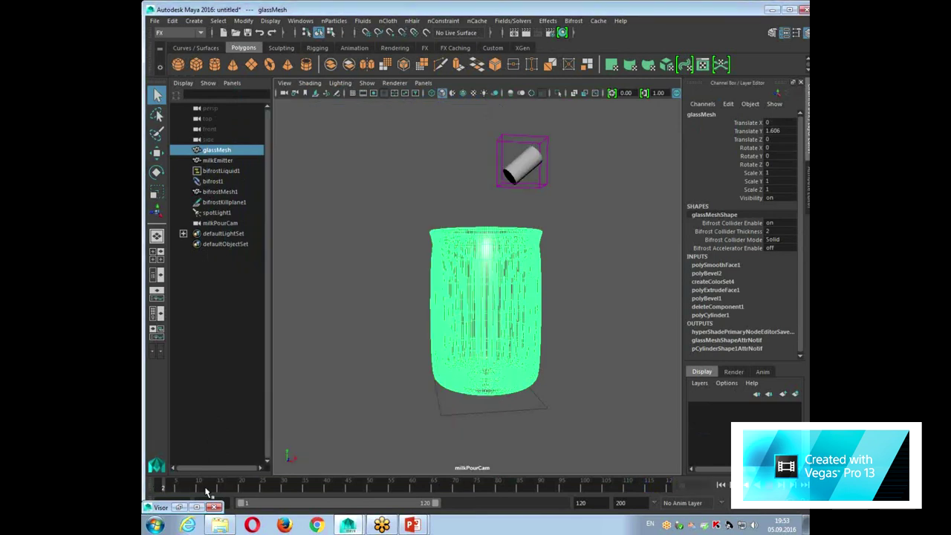
Go to frame 17, look down into the glass, and restore the Visor.
left_click(228, 483)
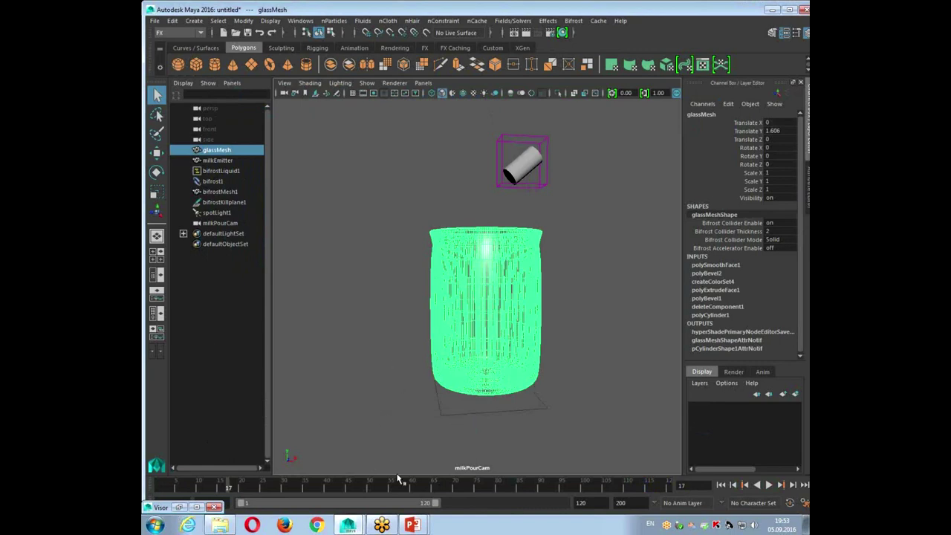
left_click_drag(403, 273, 512, 328, "alt")
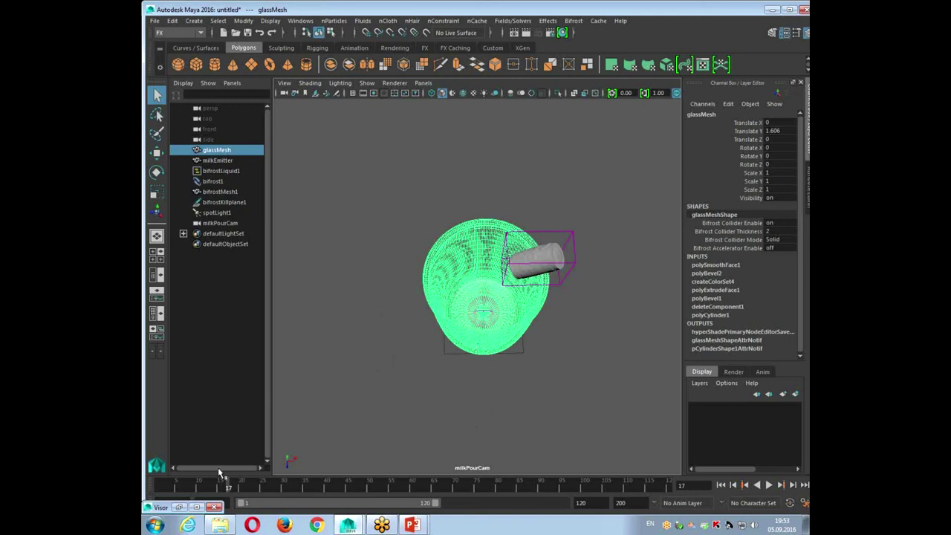
left_click(180, 506)
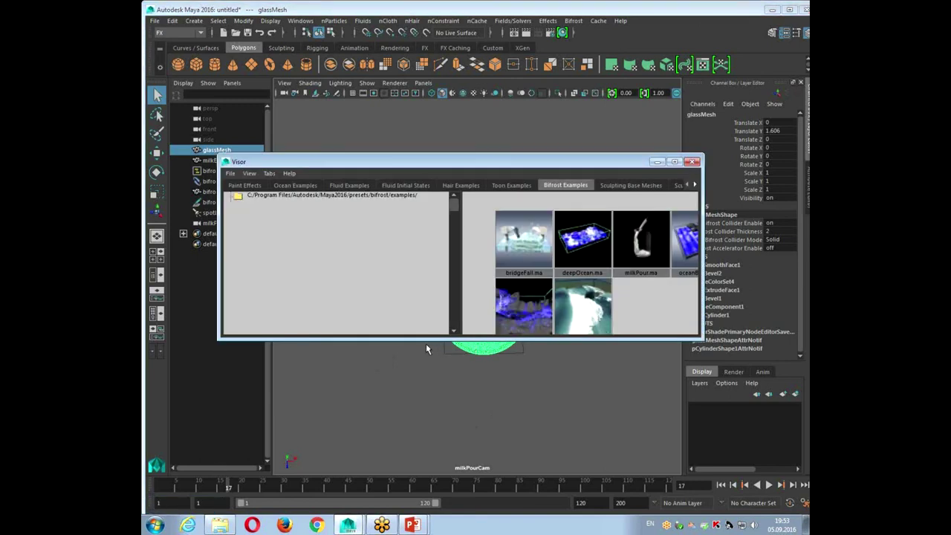
Start a new scene without saving and load SailboatWake.ma from Ocean Examples.
left_click_drag(424, 339, 425, 435)
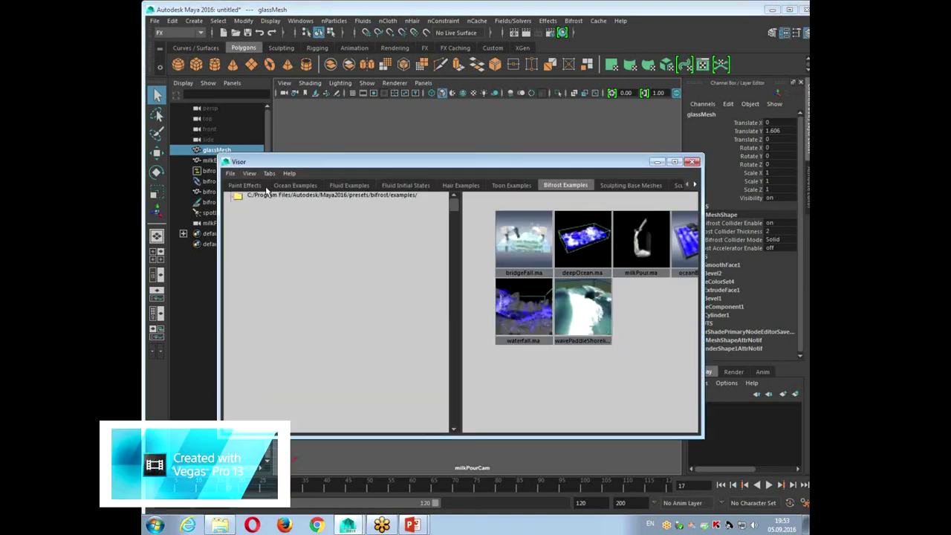
left_click(155, 20)
left_click(178, 37)
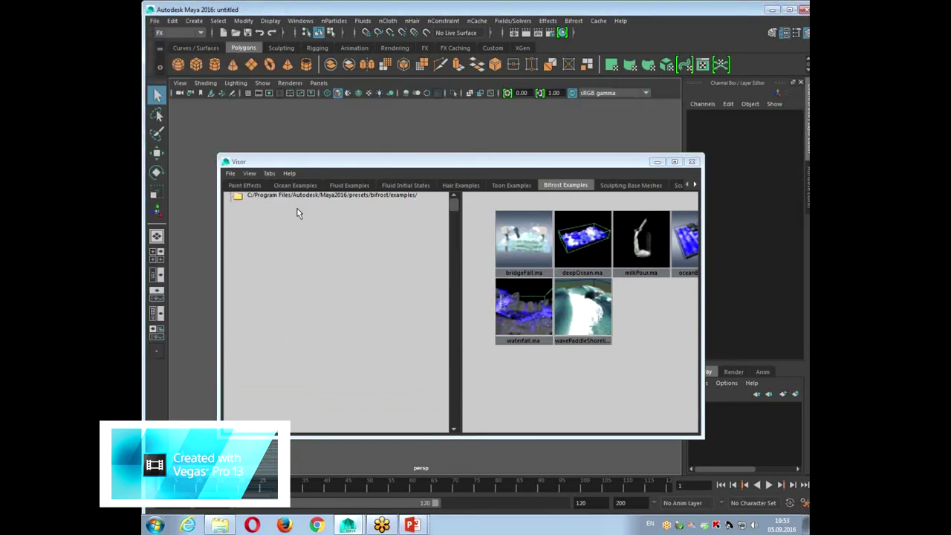
left_click(294, 187)
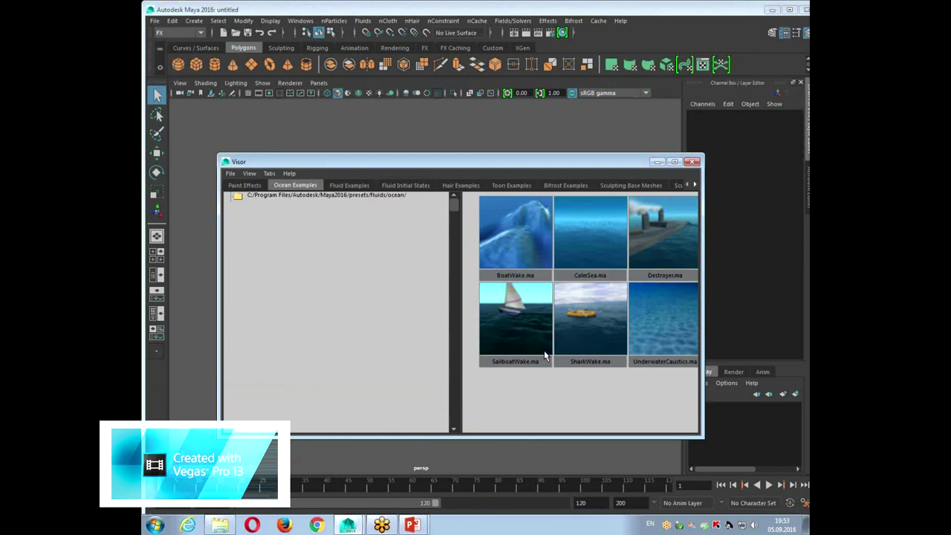
left_click(550, 329)
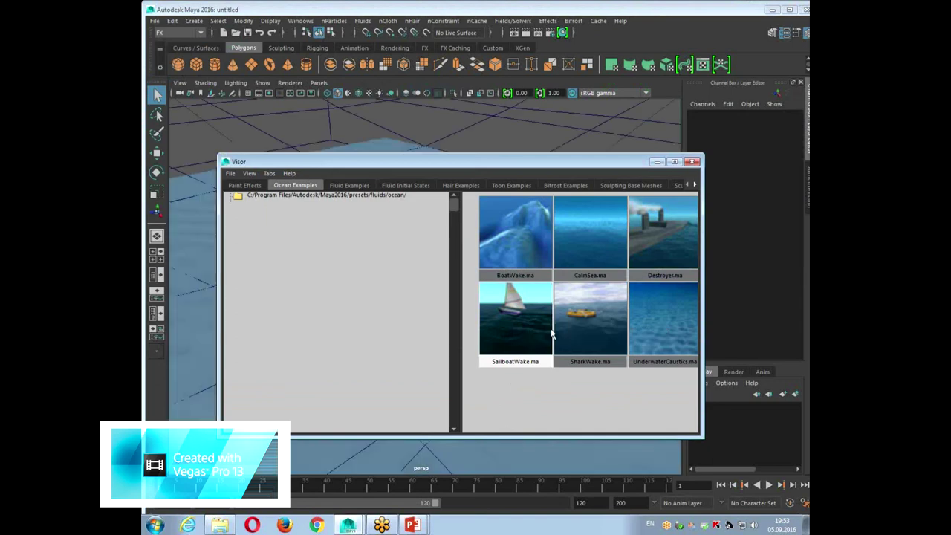
left_click(657, 161)
Play the ocean through sailboatWakeCam, then test-render frame 23.
left_click(318, 83)
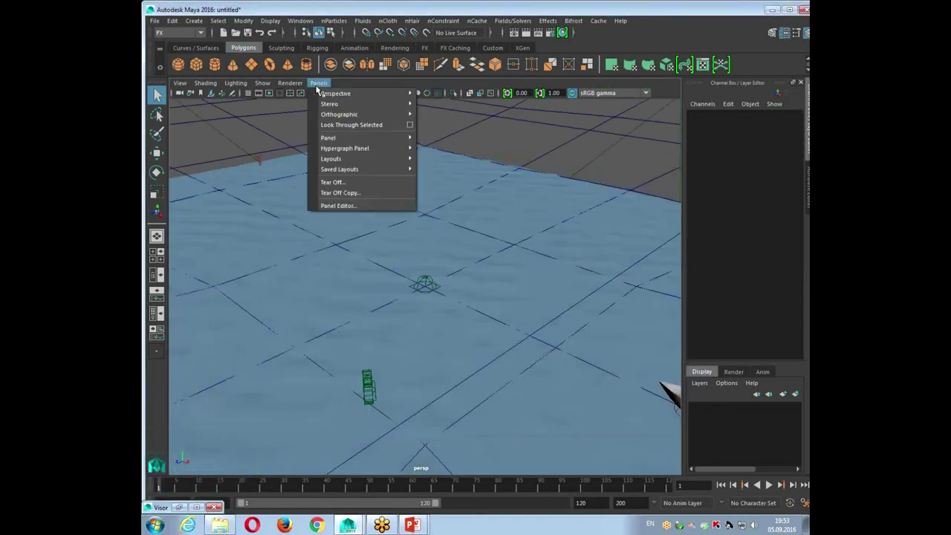
mouse_move(336, 93)
left_click(457, 103)
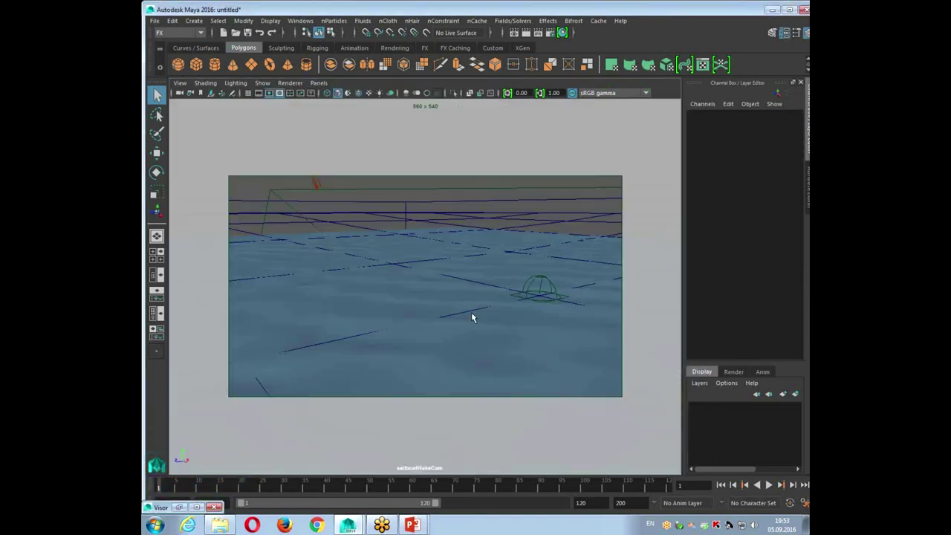
left_click(768, 485)
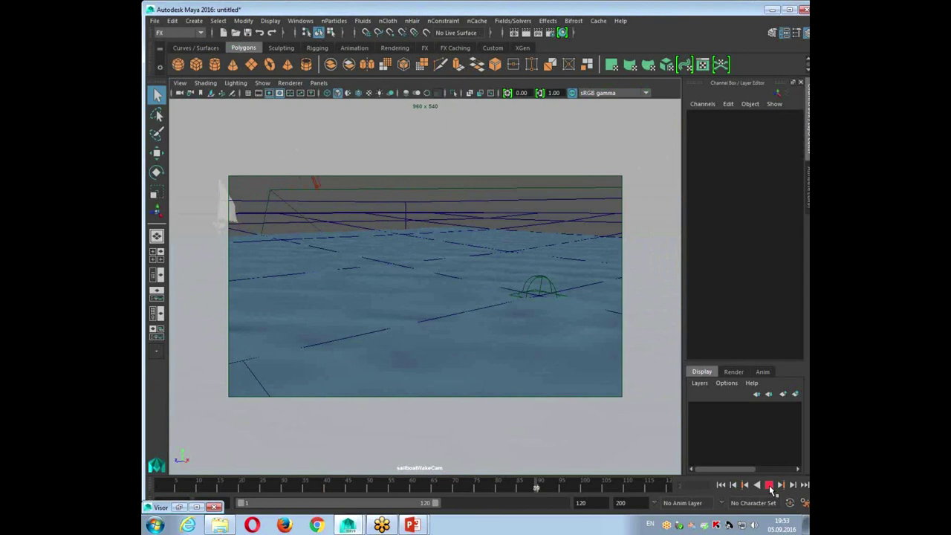
left_click(769, 485)
left_click_drag(501, 488, 255, 488)
left_click(526, 33)
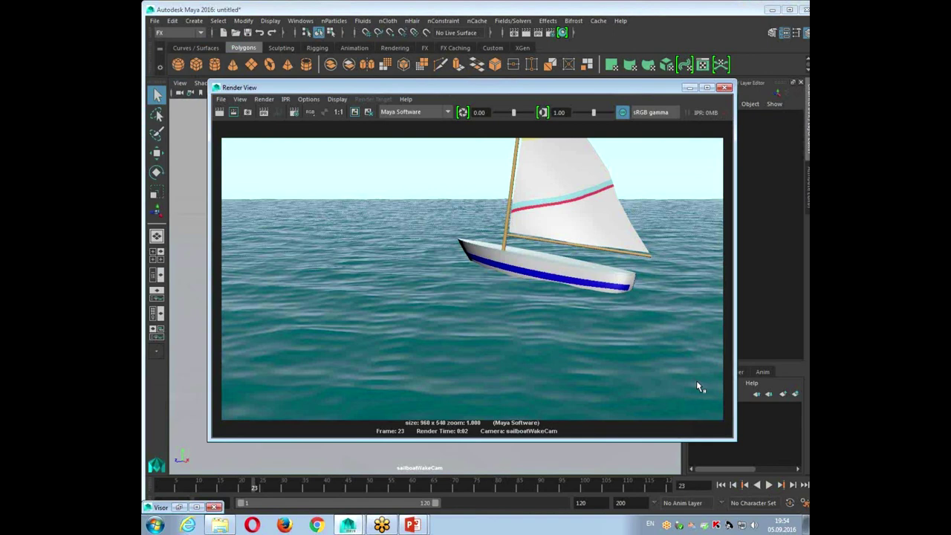
Close the frame-23 render and advance the timeline to frame 34.
left_click(724, 87)
left_click_drag(277, 481, 301, 487)
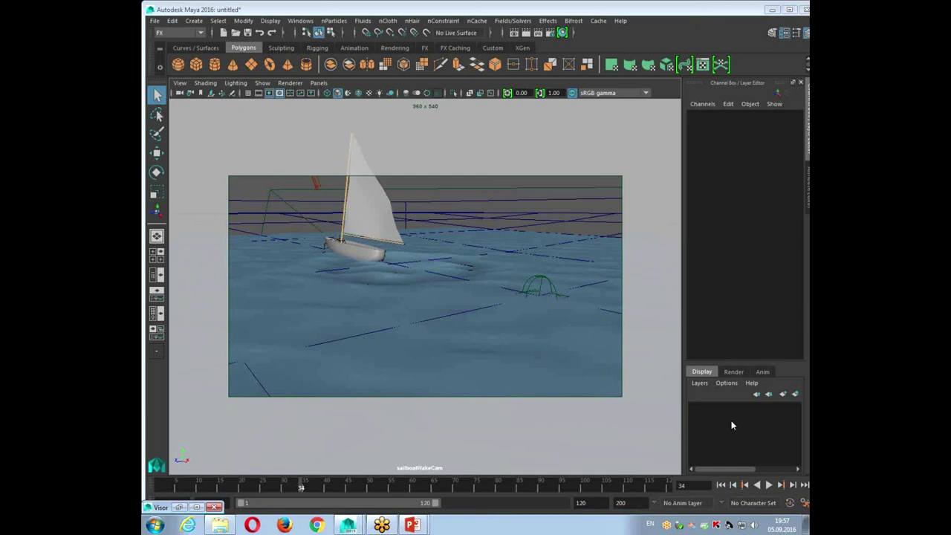
left_click(316, 525)
Go to scriptspot.com and open its 3ds Max | All script listing.
left_click(292, 27)
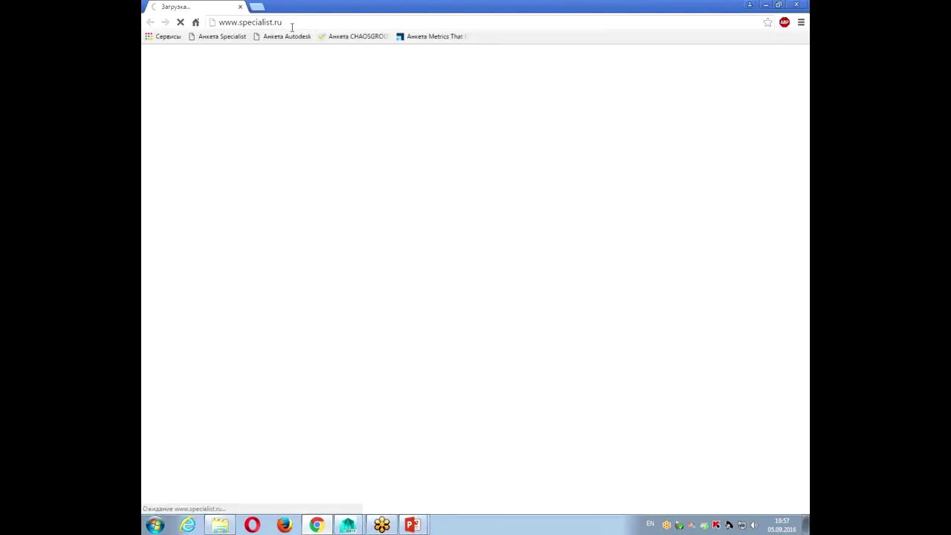
type("sc")
key("Return")
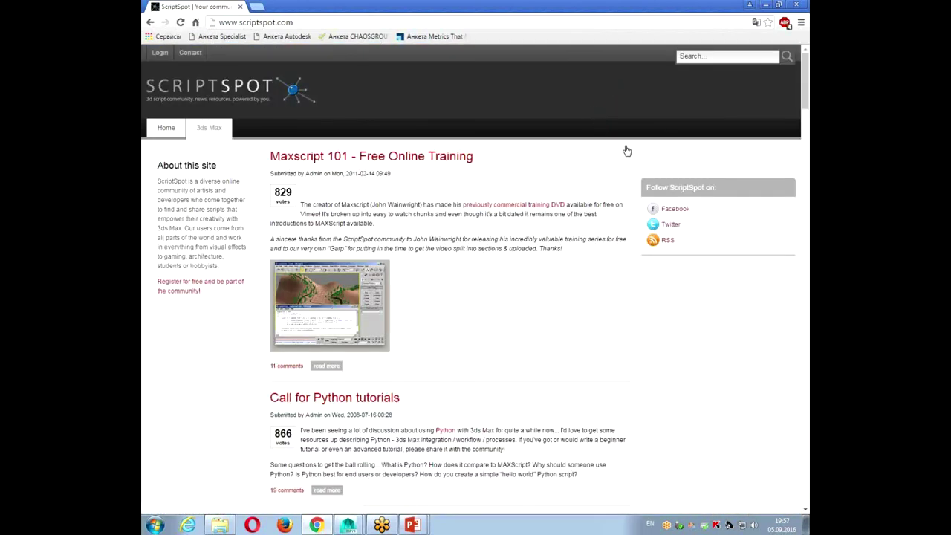
left_click(207, 130)
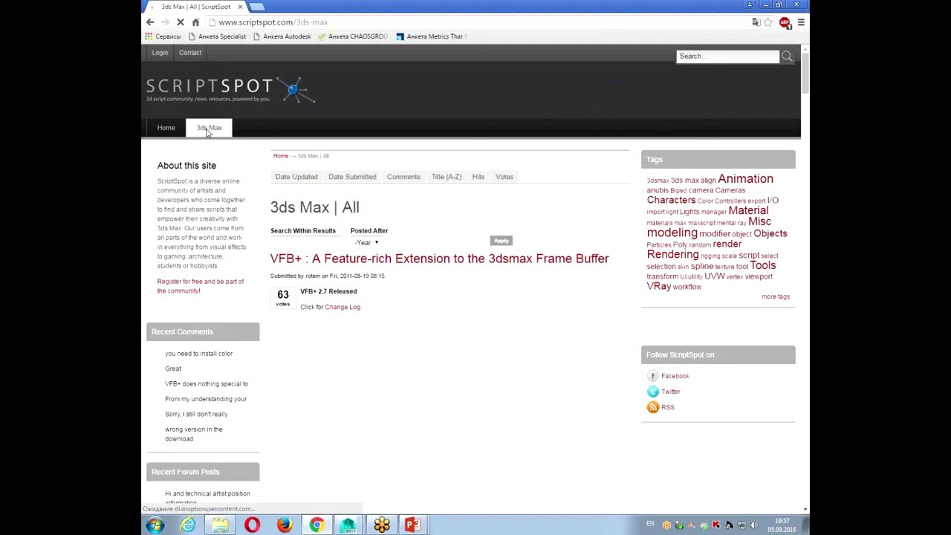